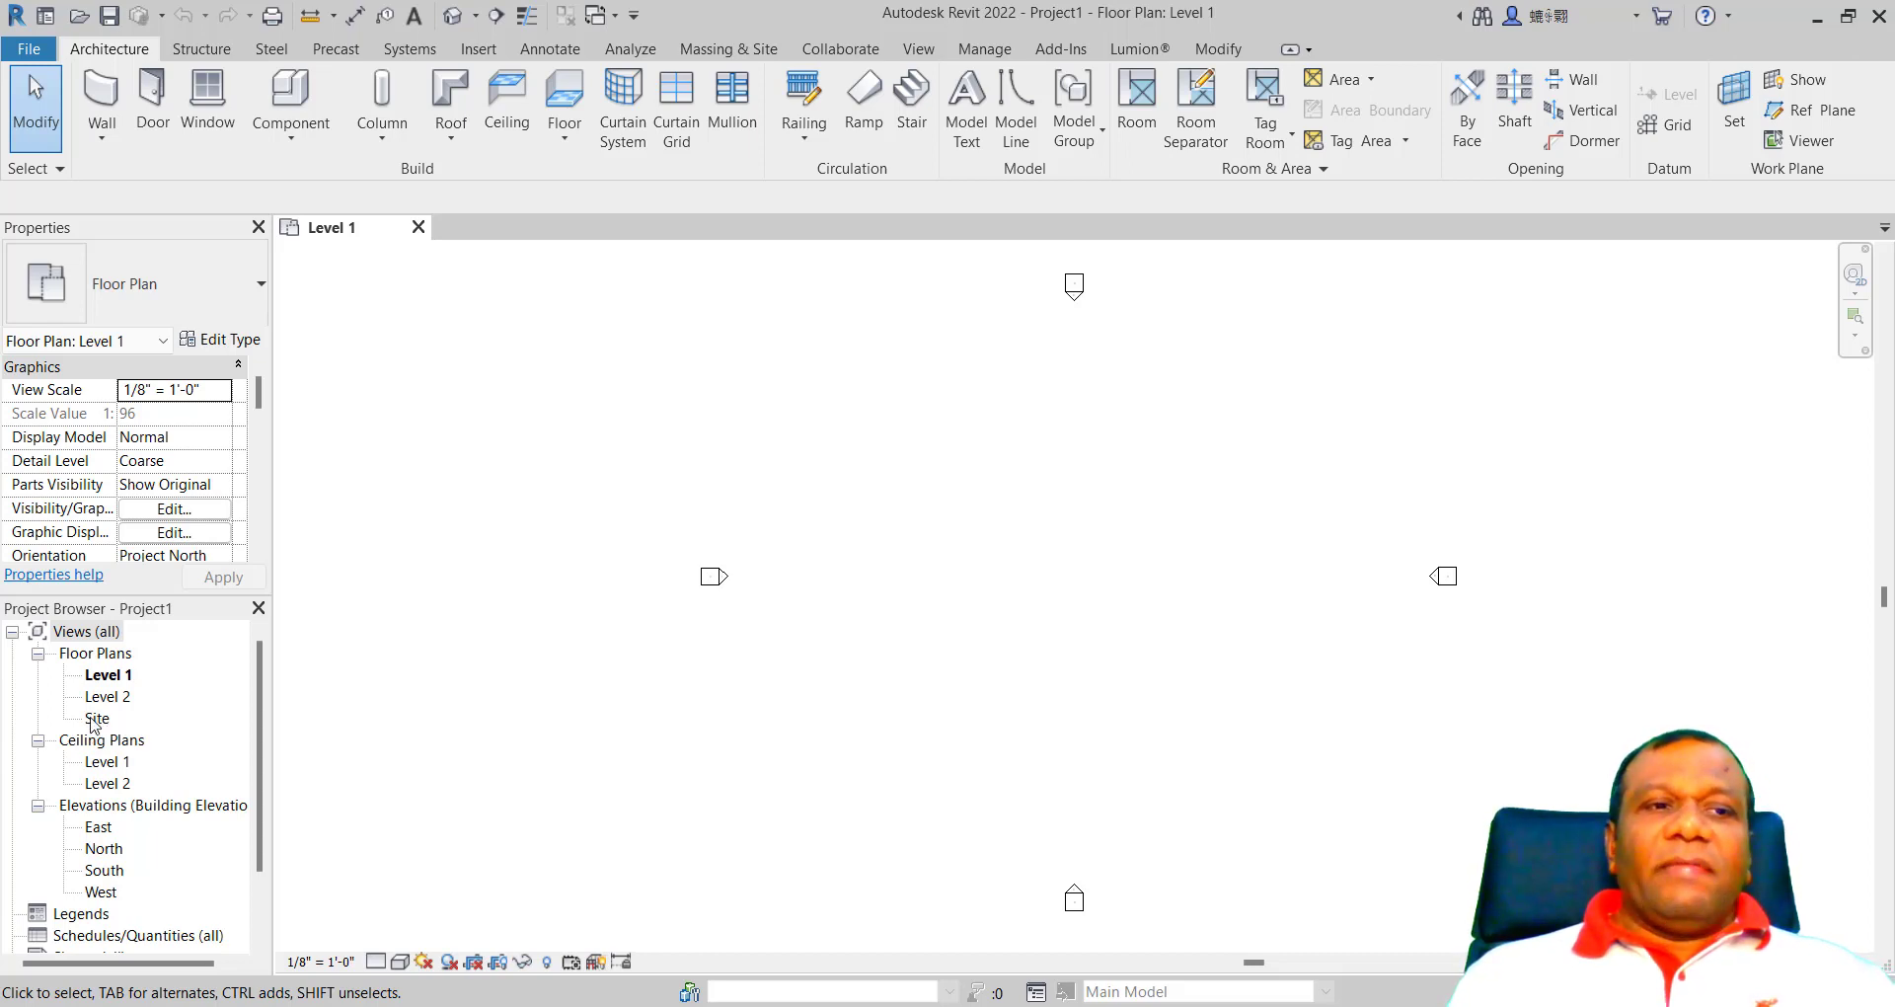
Step: Open the North elevation and set the elevation of Level 2 to 12'
double_click(107, 848)
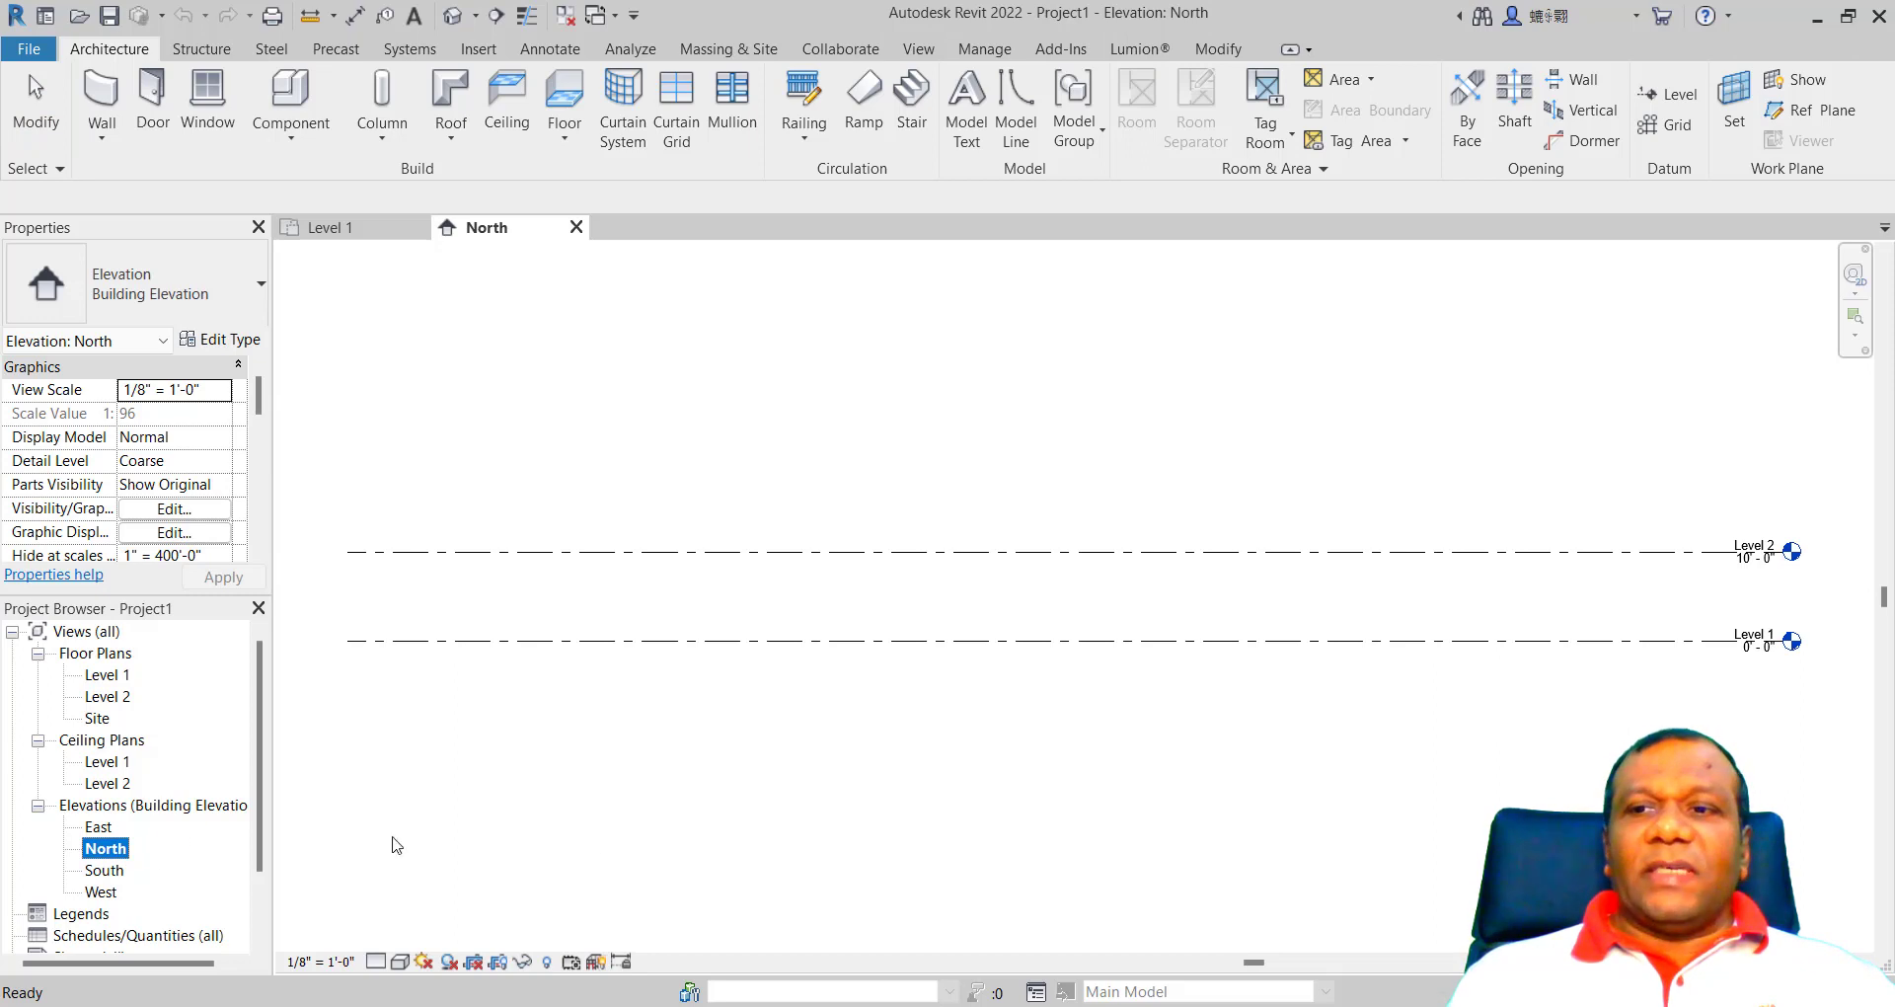
scroll(1564, 681, up, 1)
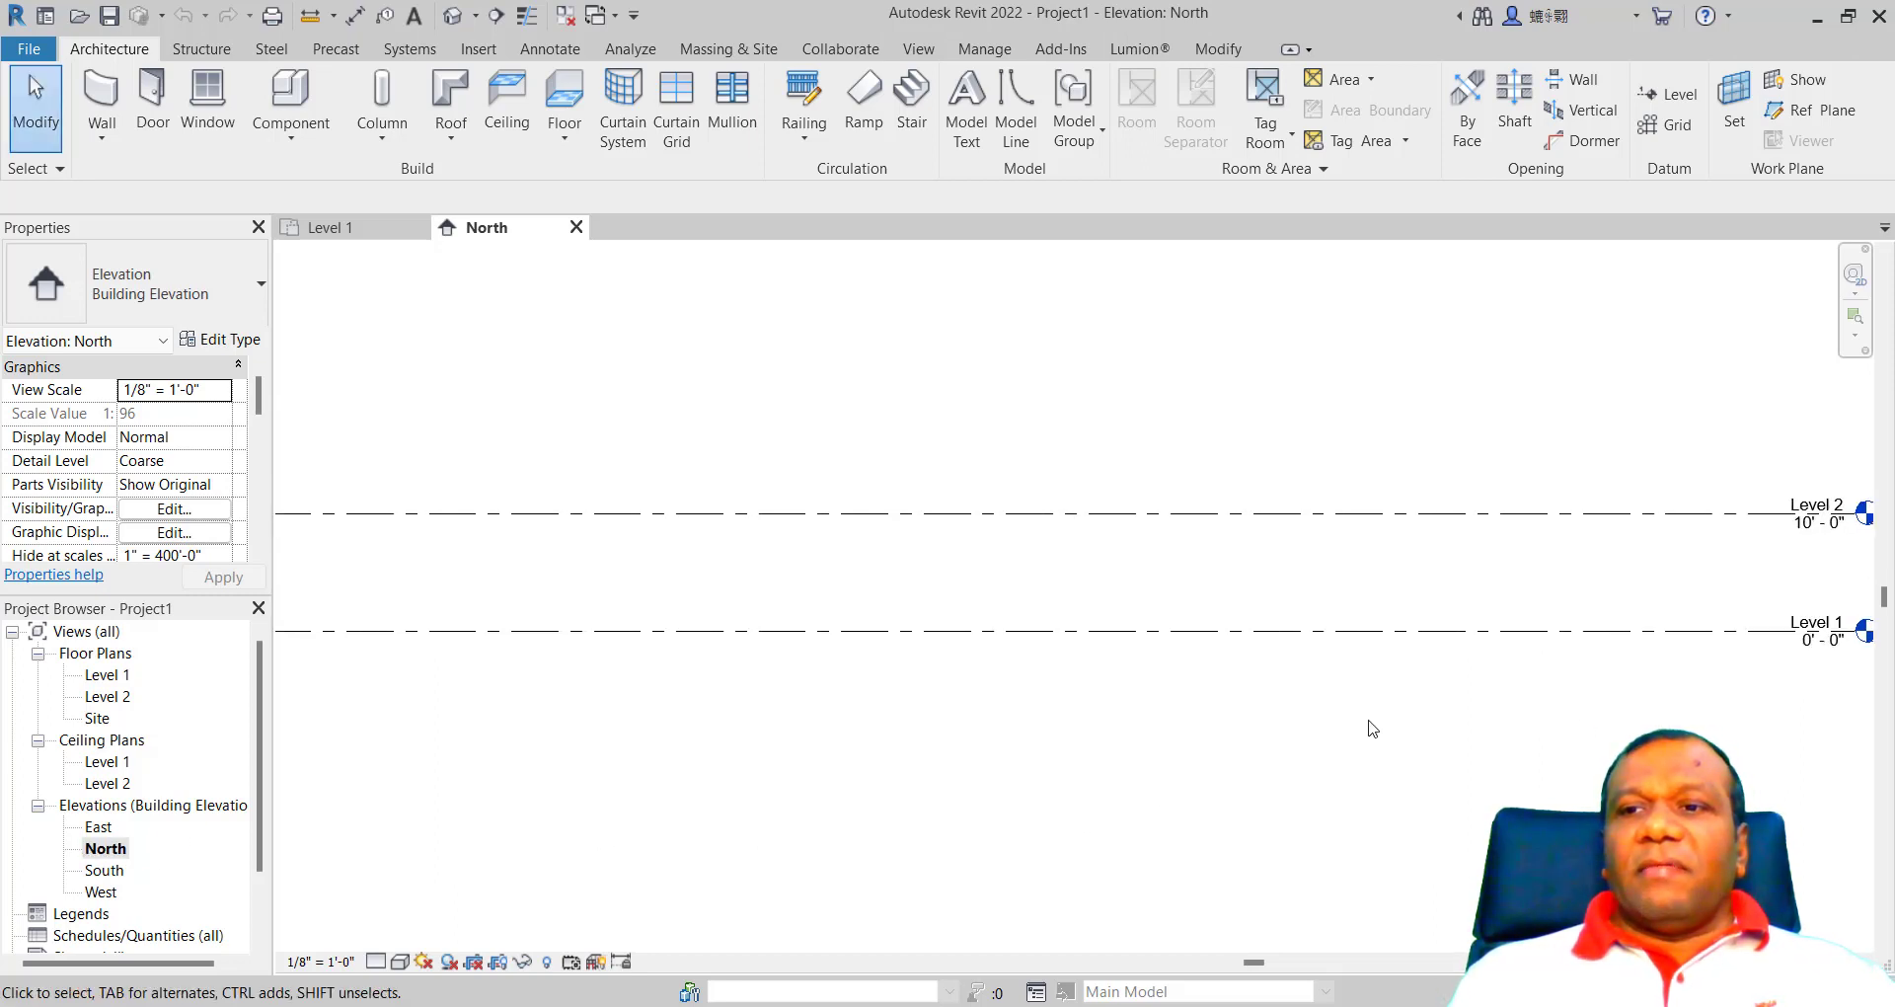
scroll(1404, 564, down, 1)
scroll(1734, 573, up, 2)
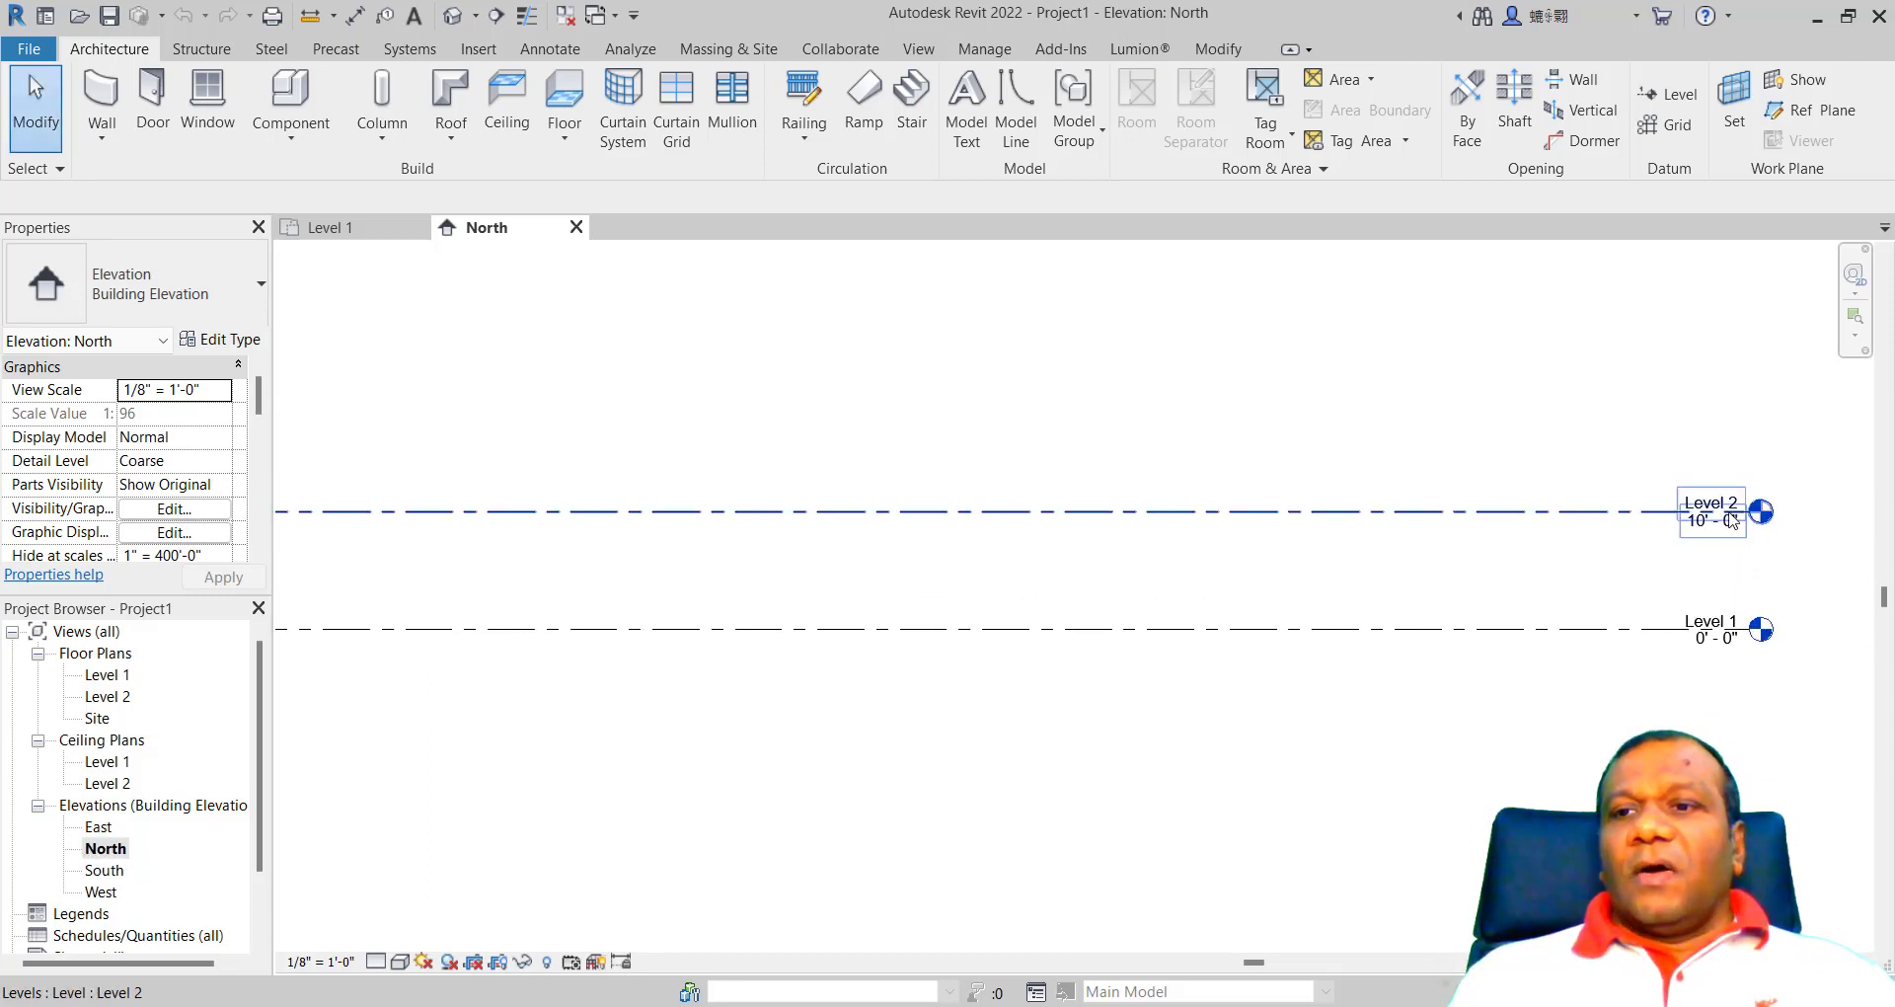
scroll(1727, 561, up, 1)
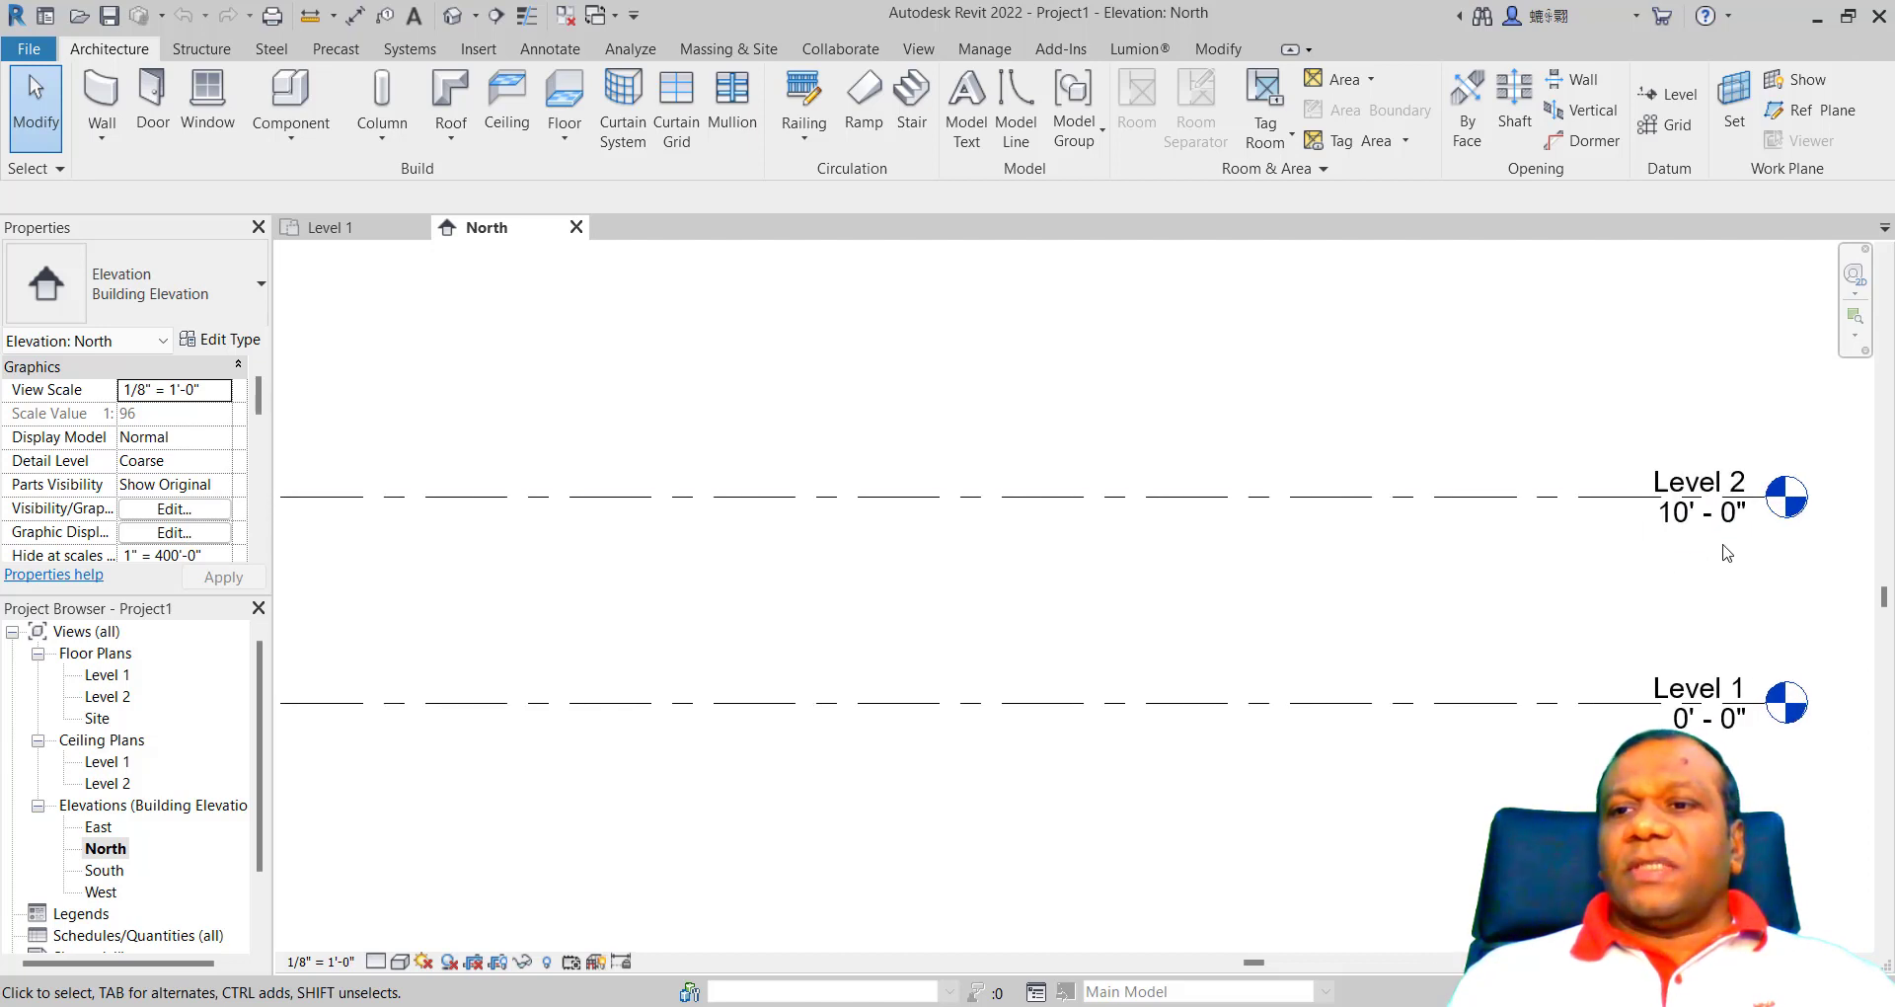
click(1675, 521)
click(1668, 515)
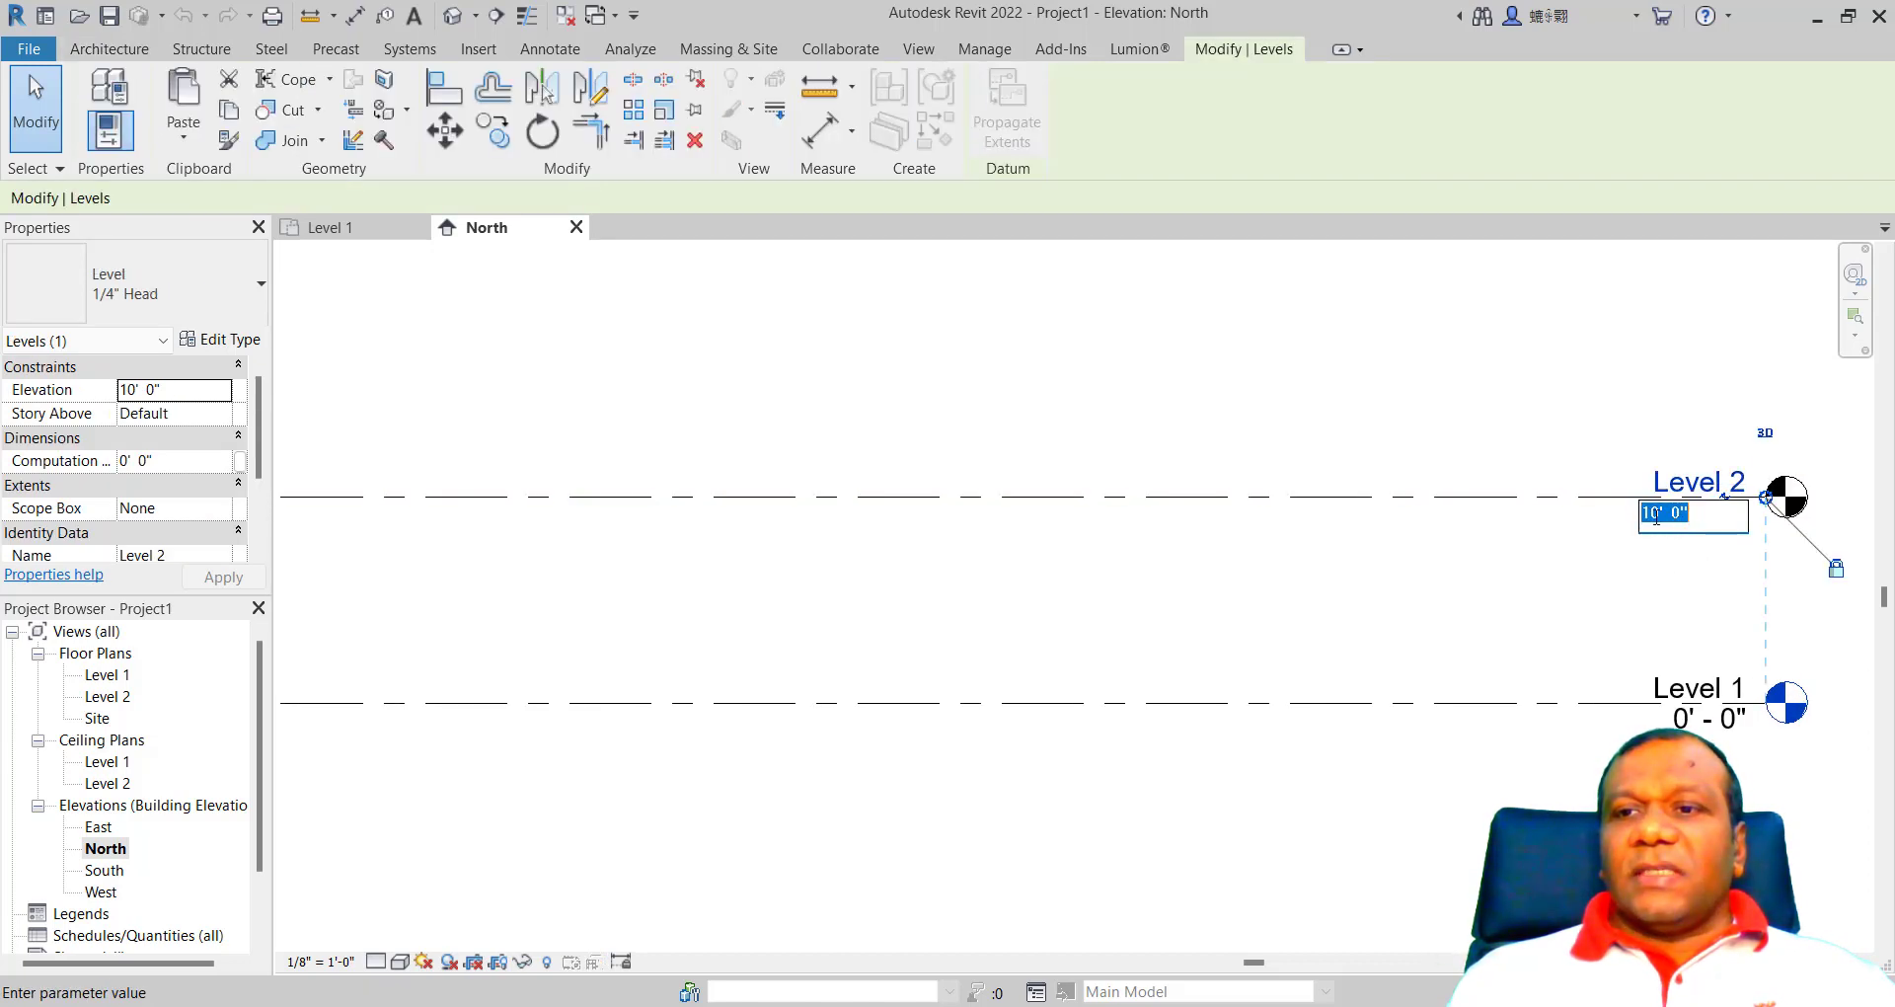
drag(1655, 514, 1662, 514)
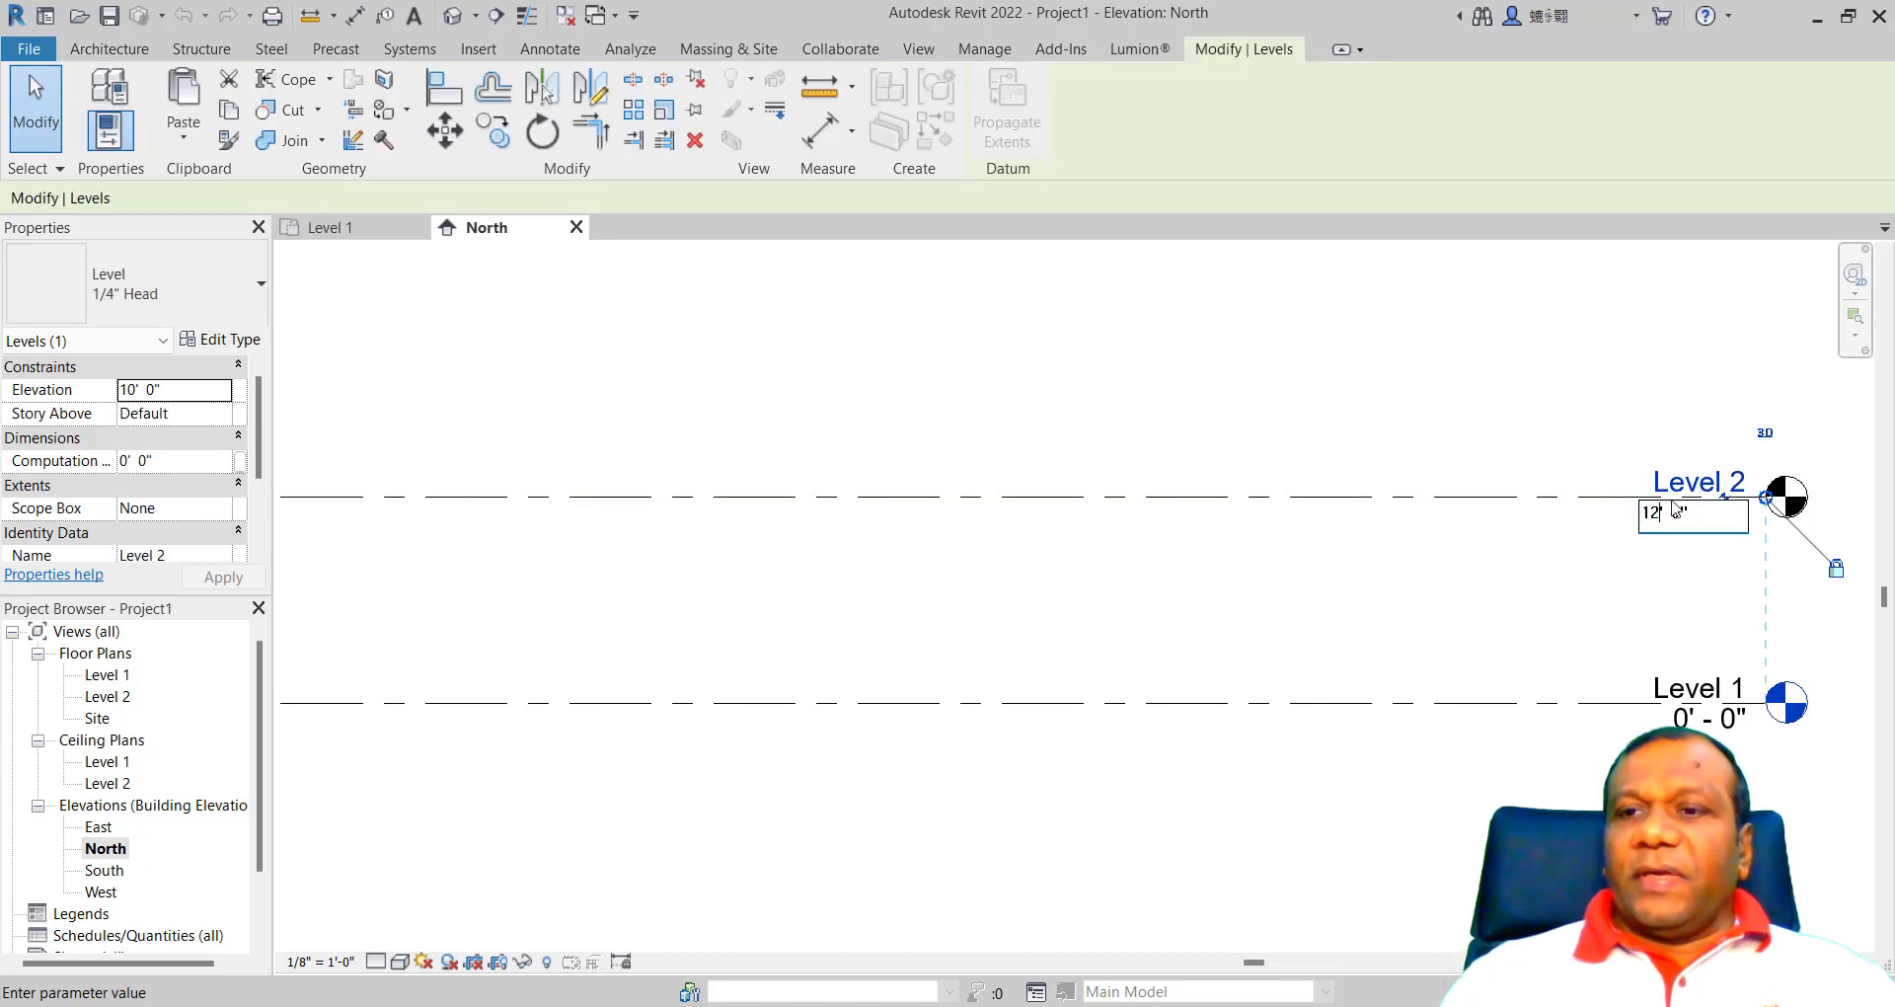
click(1242, 612)
Step: Create a new level 12' below Level 1 by picking the Level 1 line with a 12' offset
scroll(1269, 590, down, 3)
scroll(789, 732, down, 2)
scroll(717, 734, up, 1)
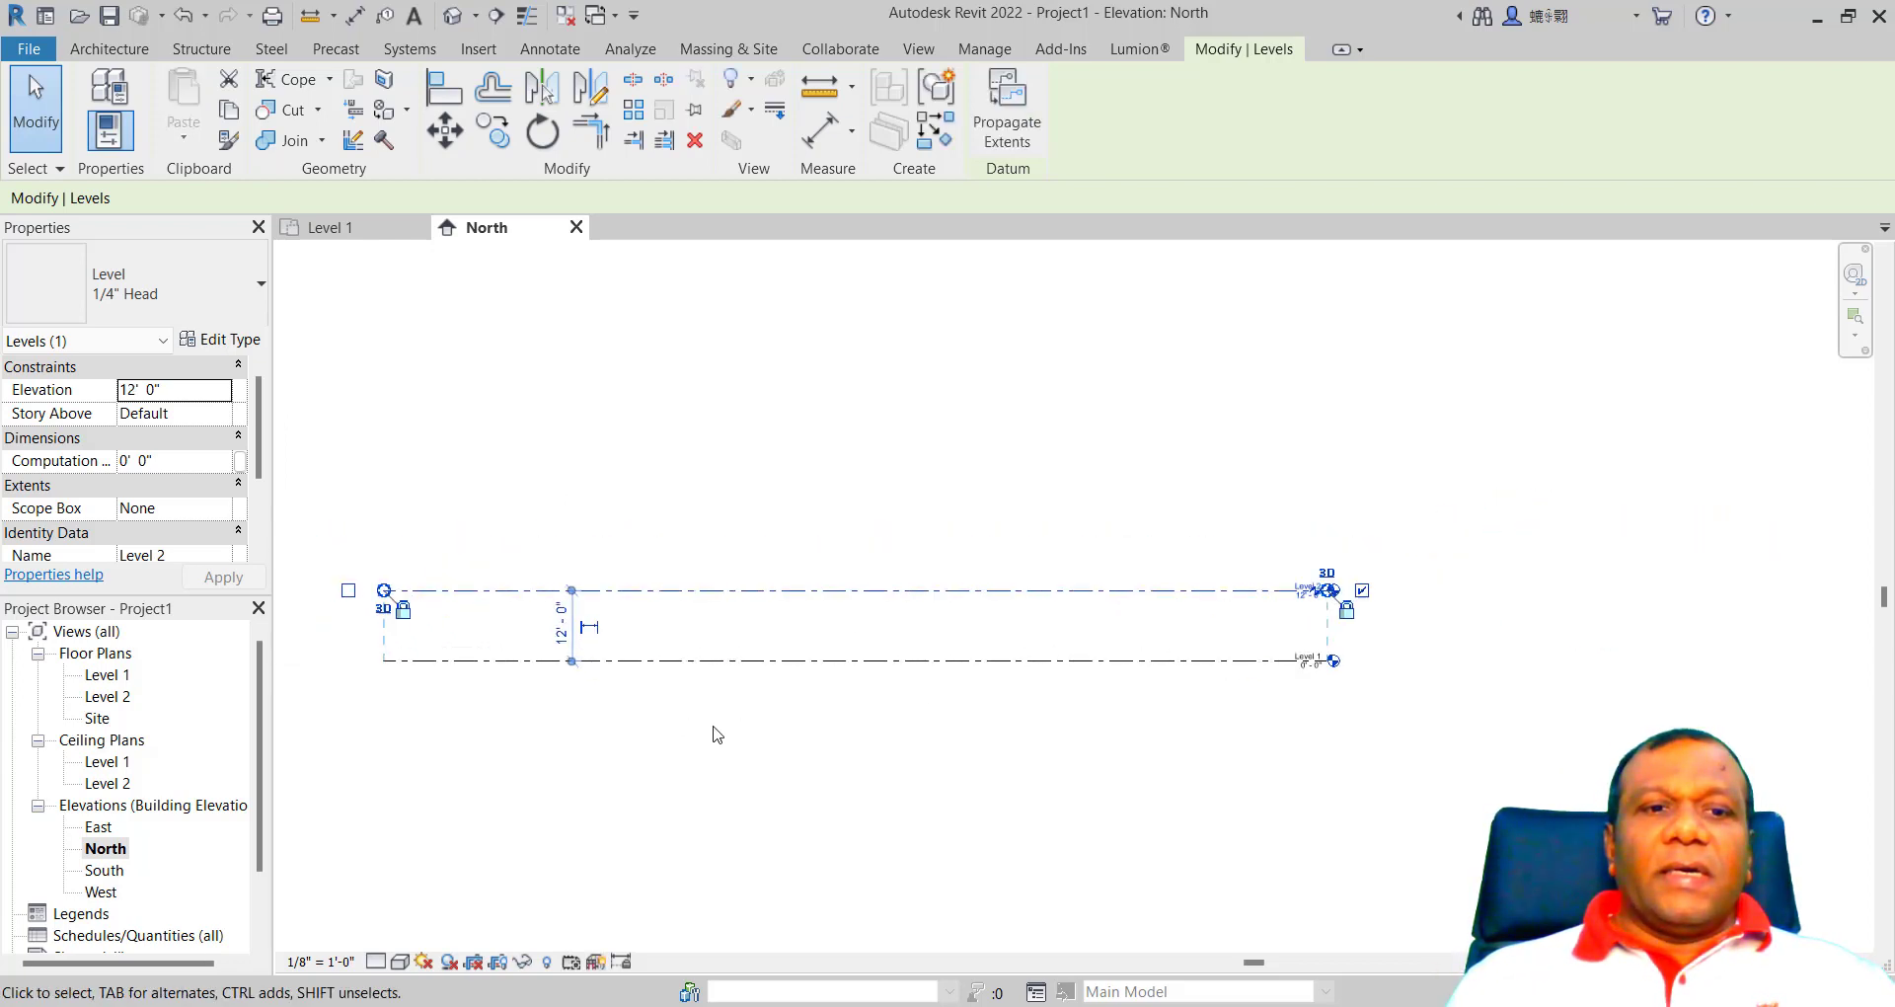
scroll(717, 733, down, 2)
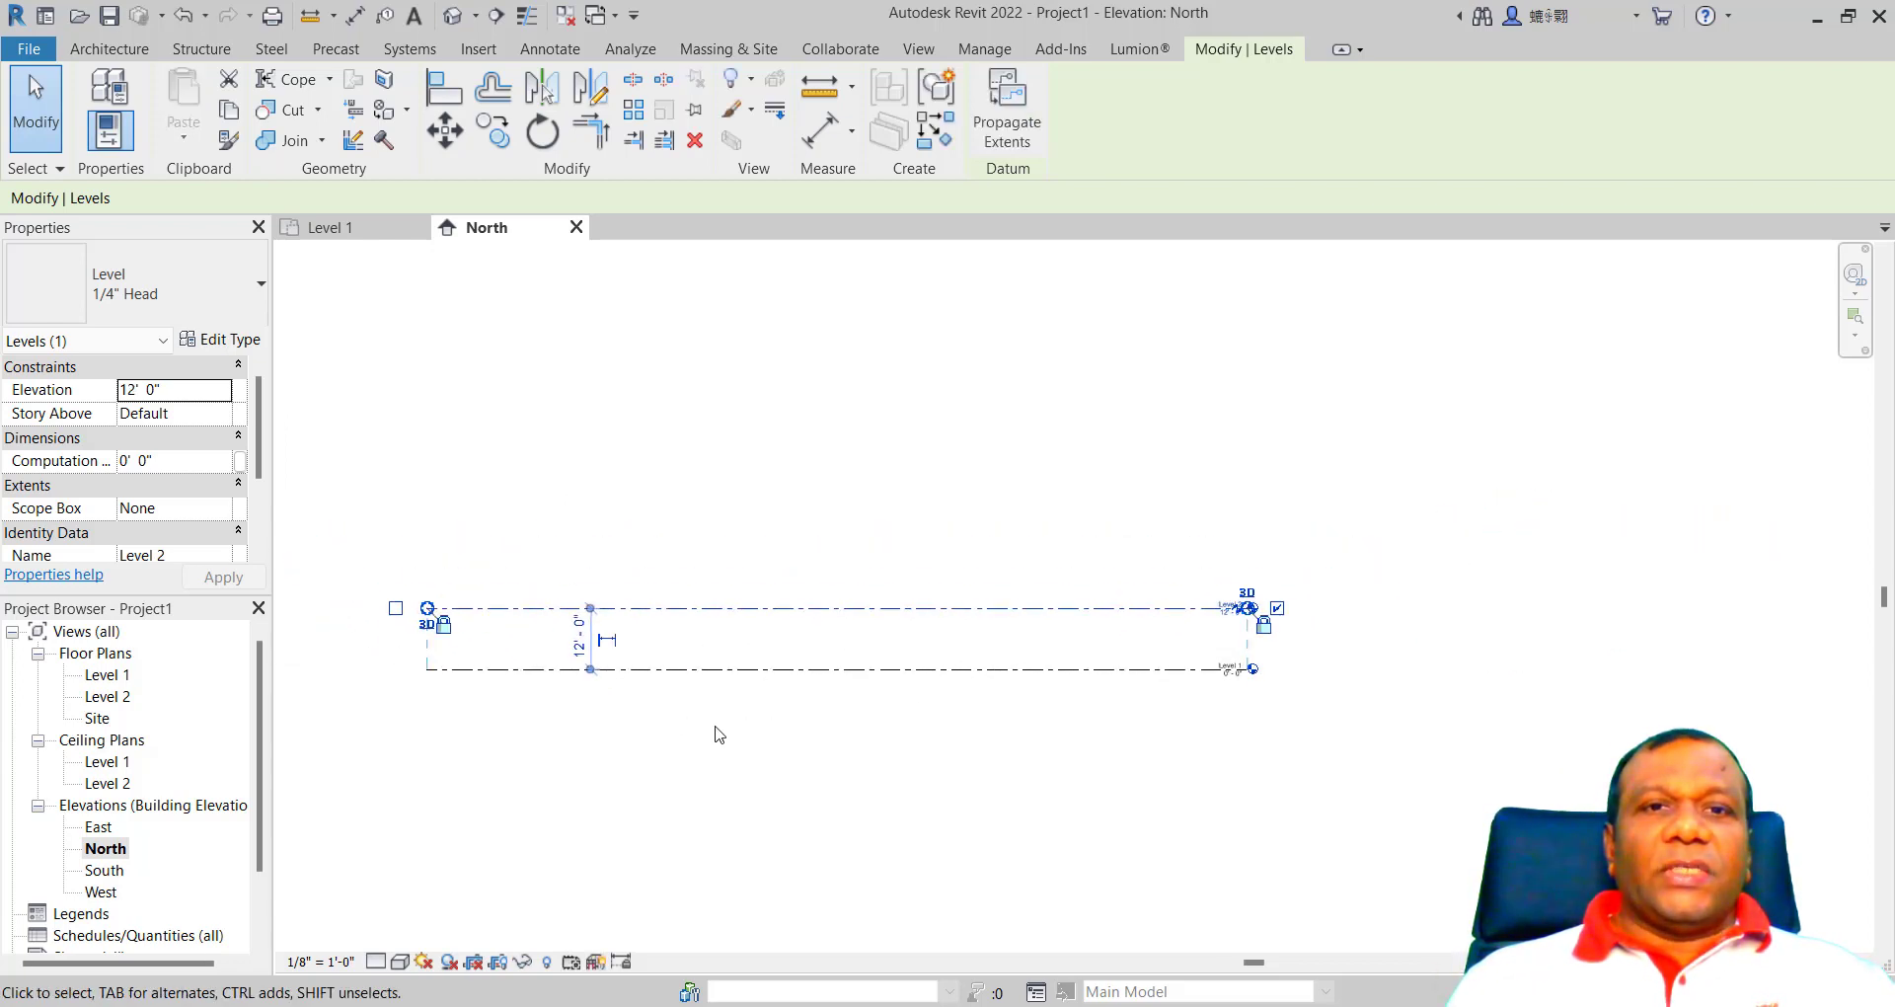
click(97, 52)
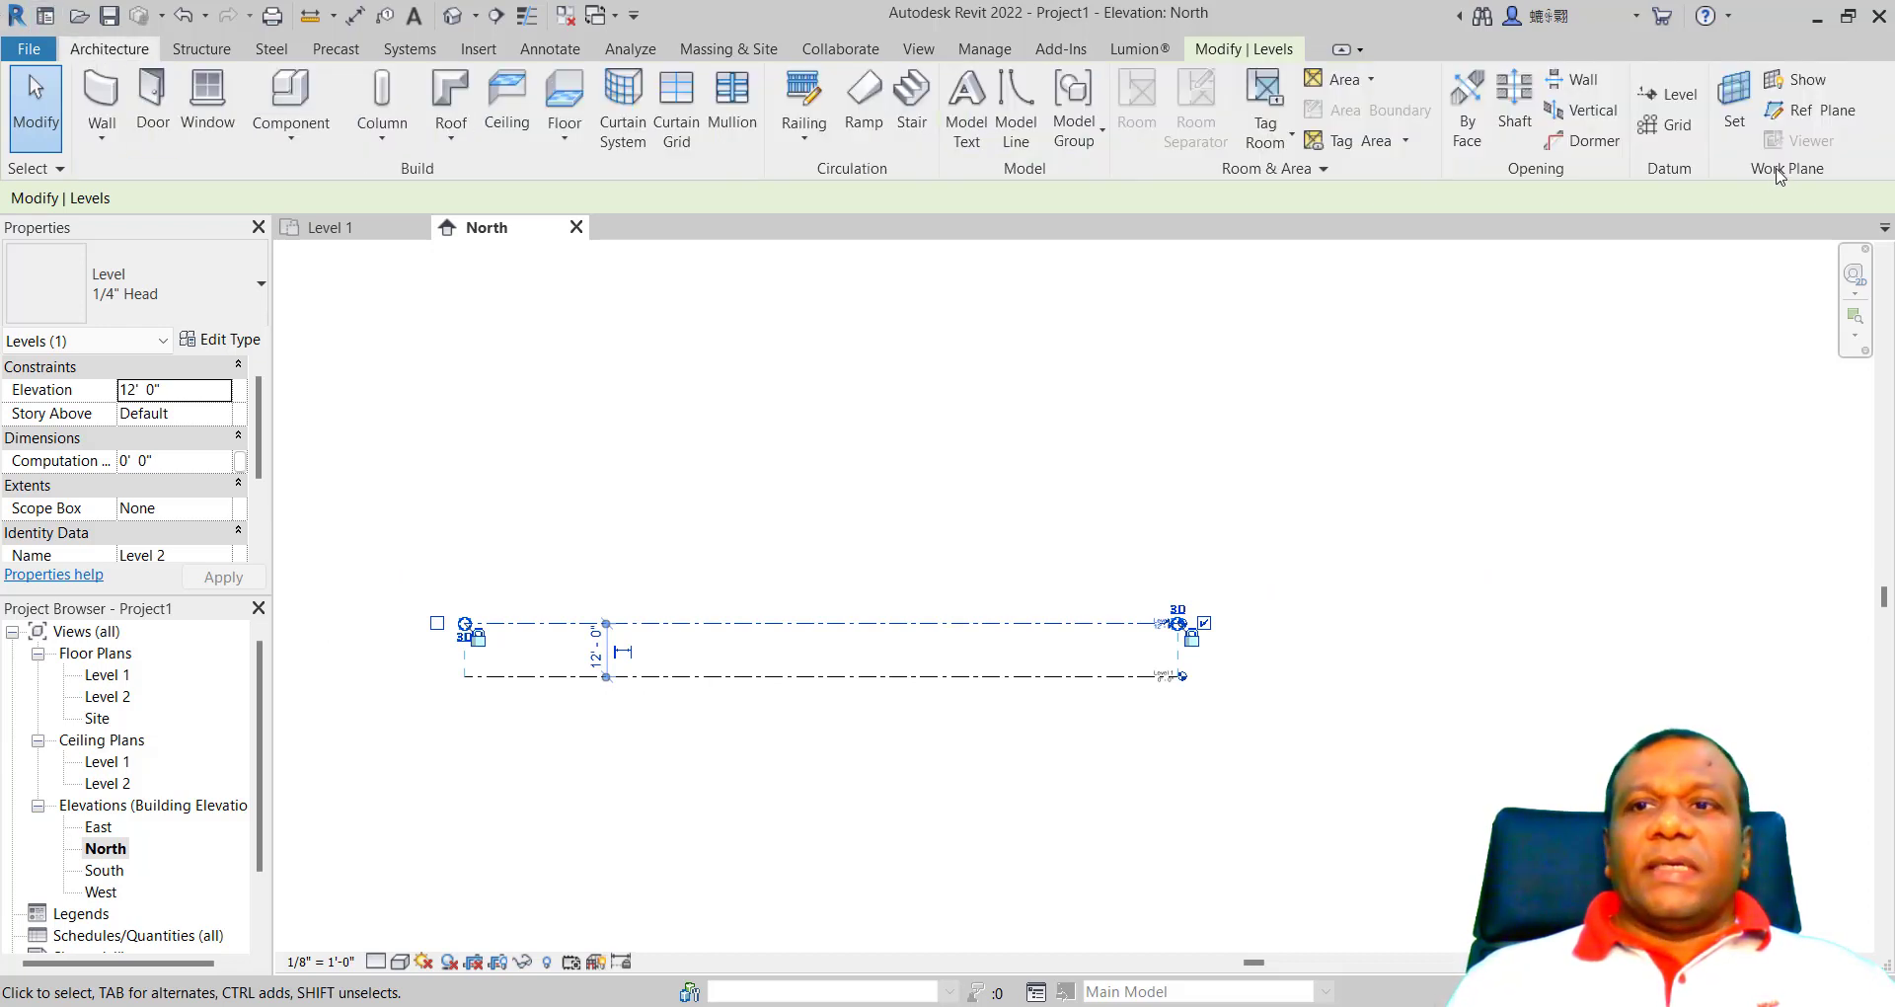
click(1680, 99)
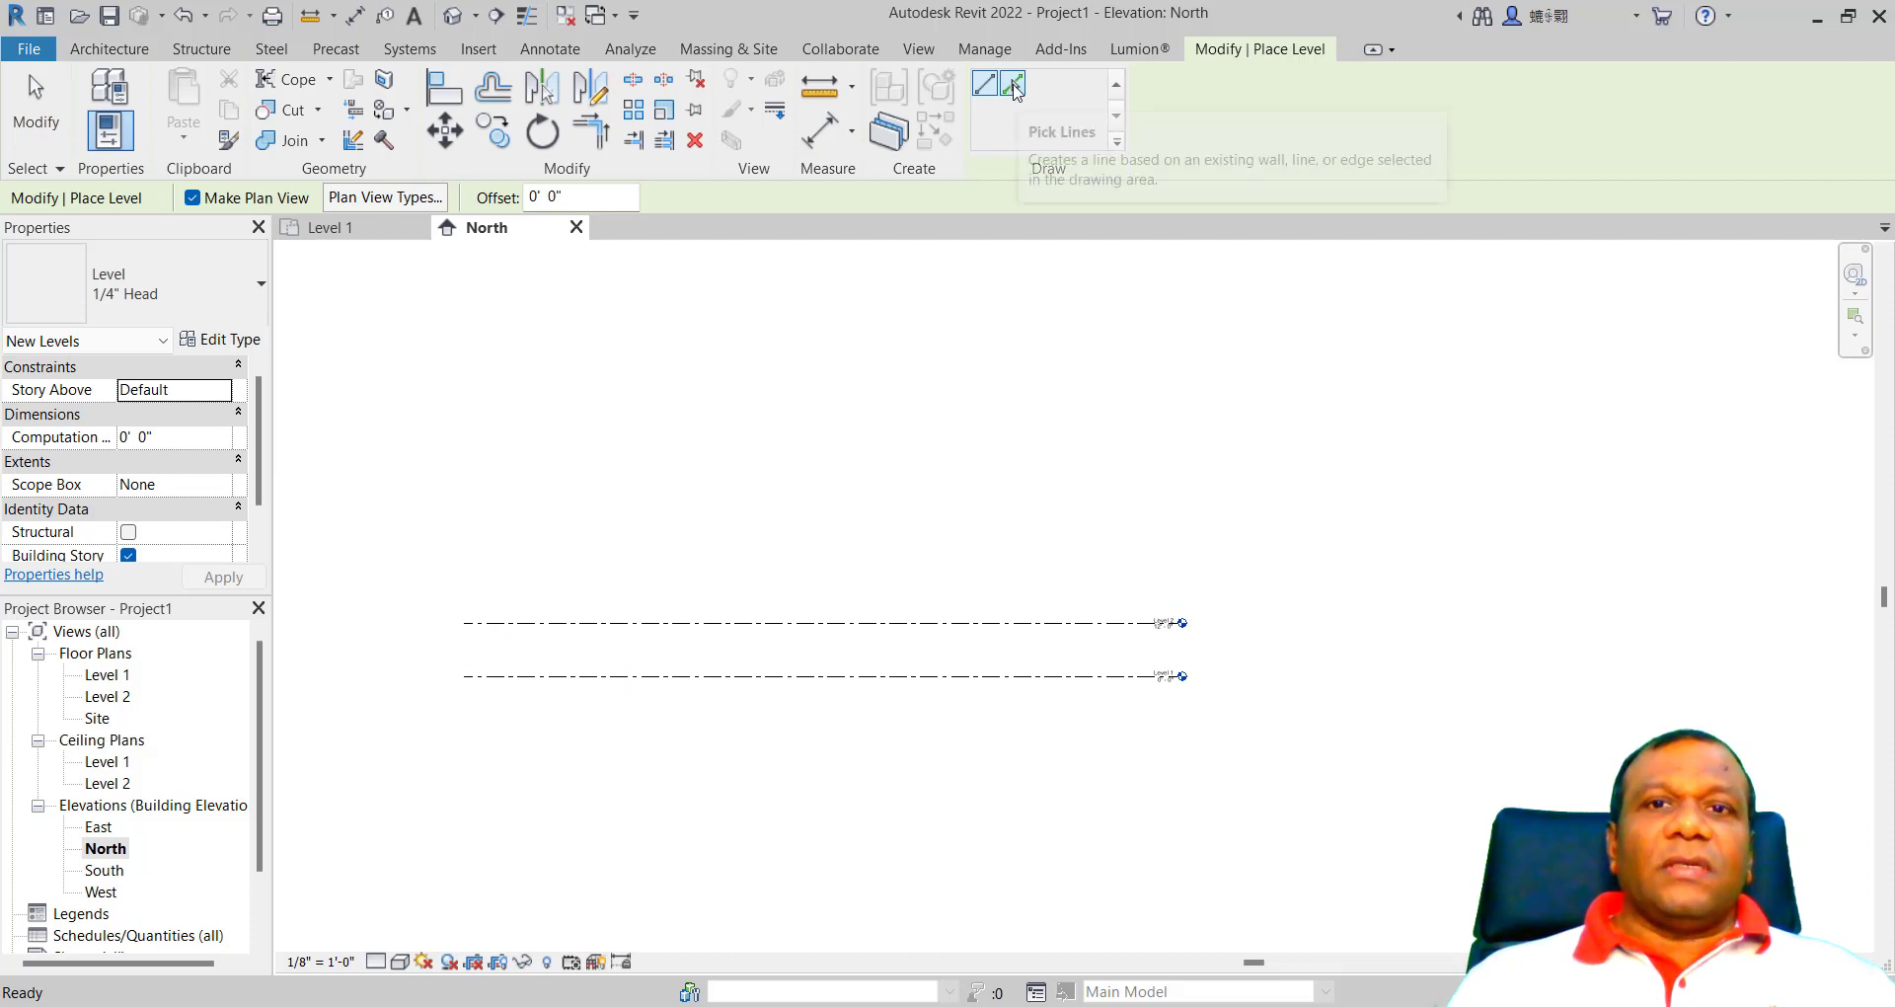
click(1013, 85)
click(541, 197)
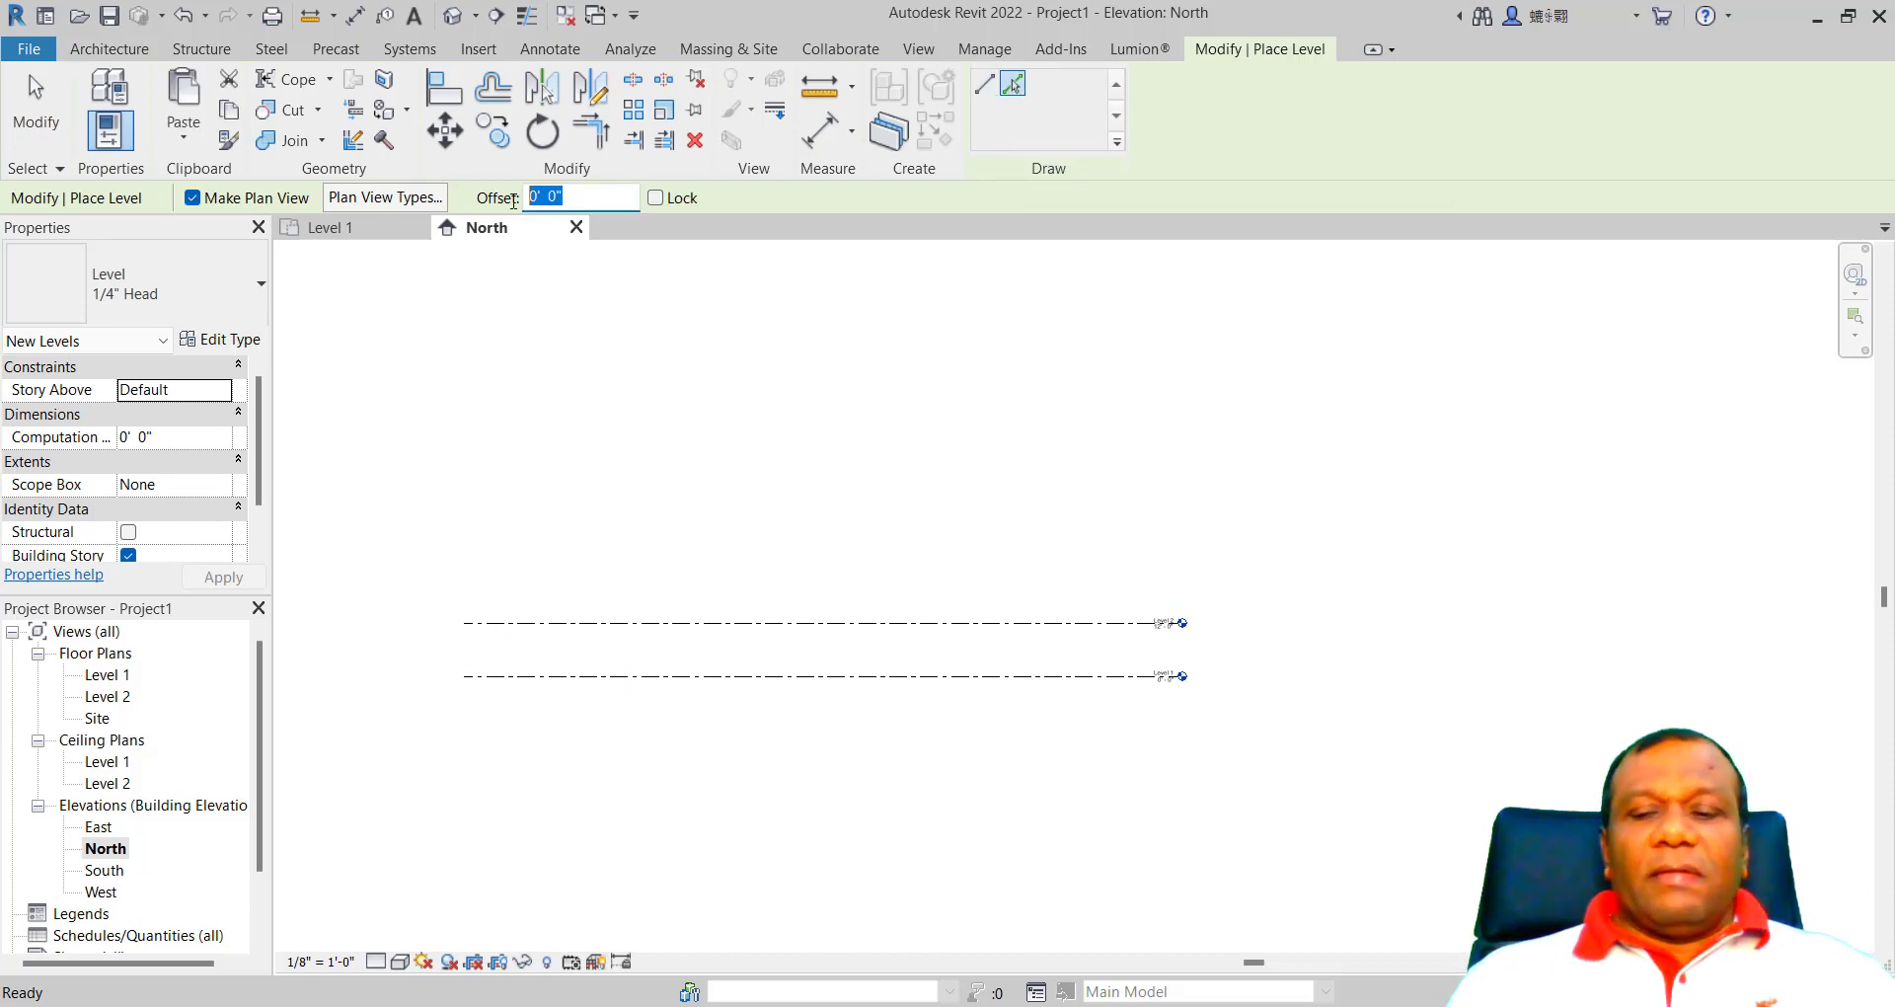
text(12)
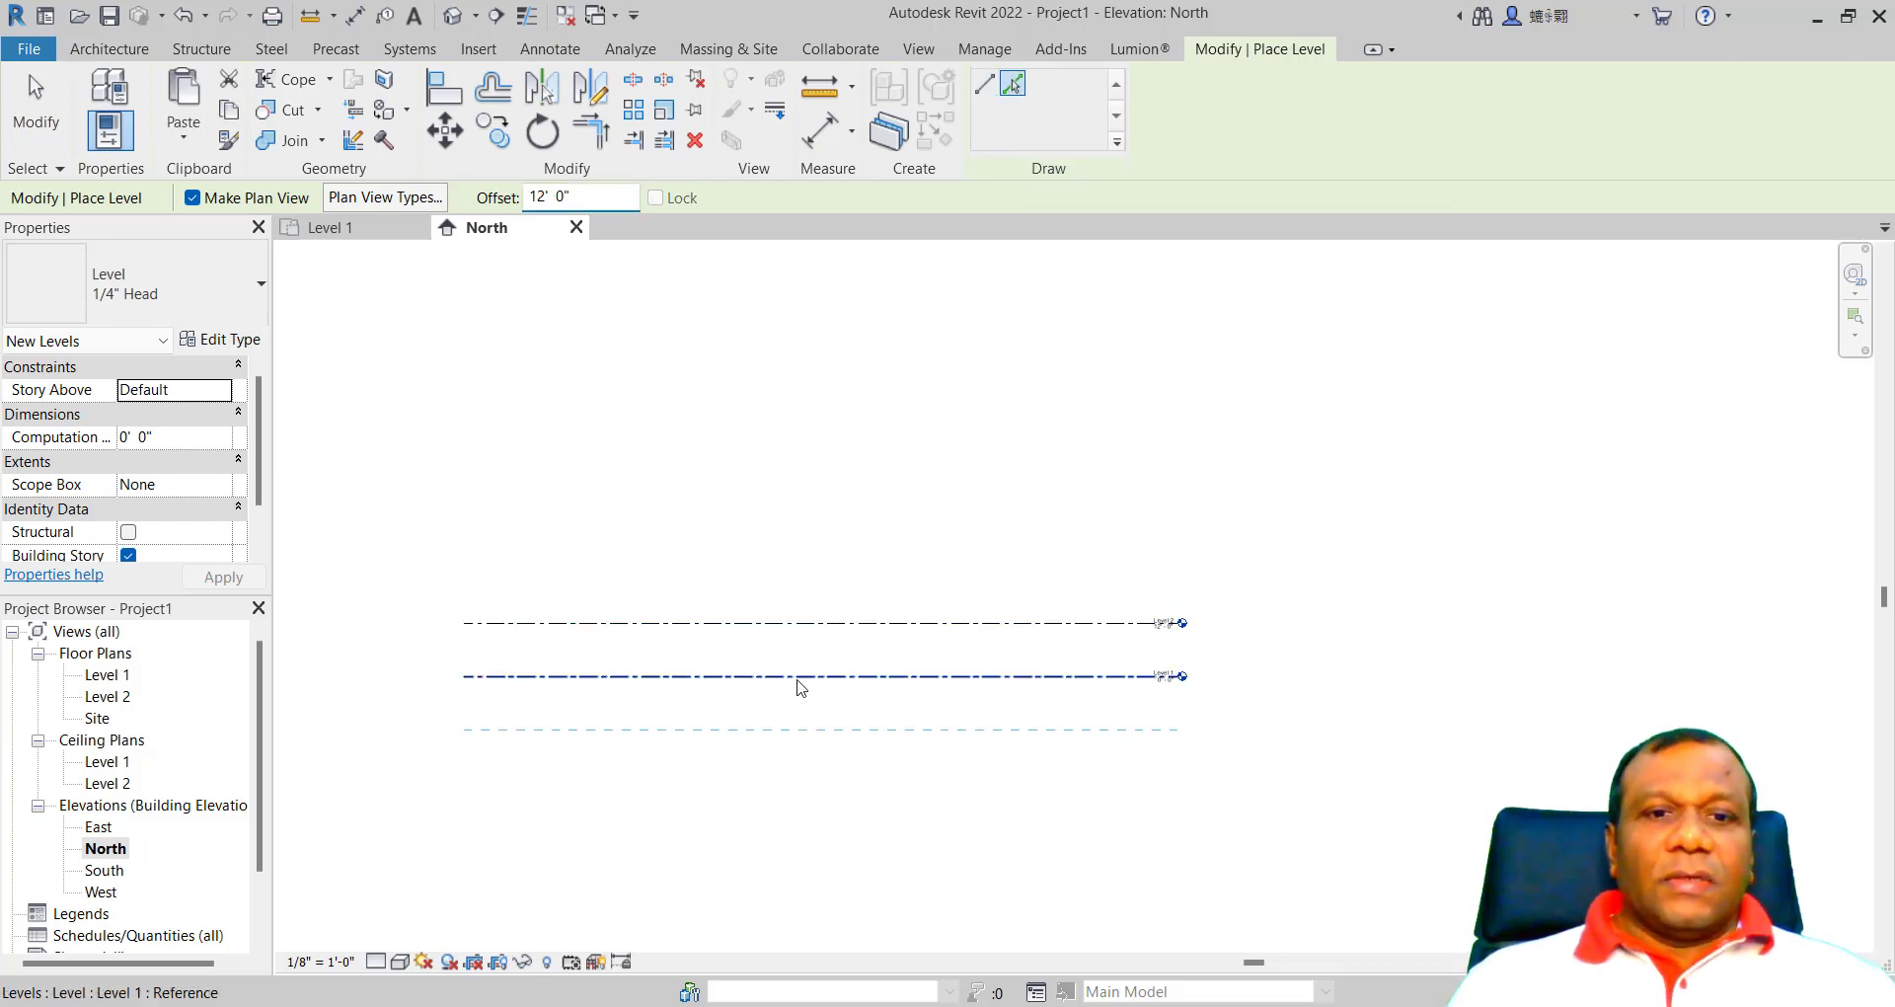
click(799, 681)
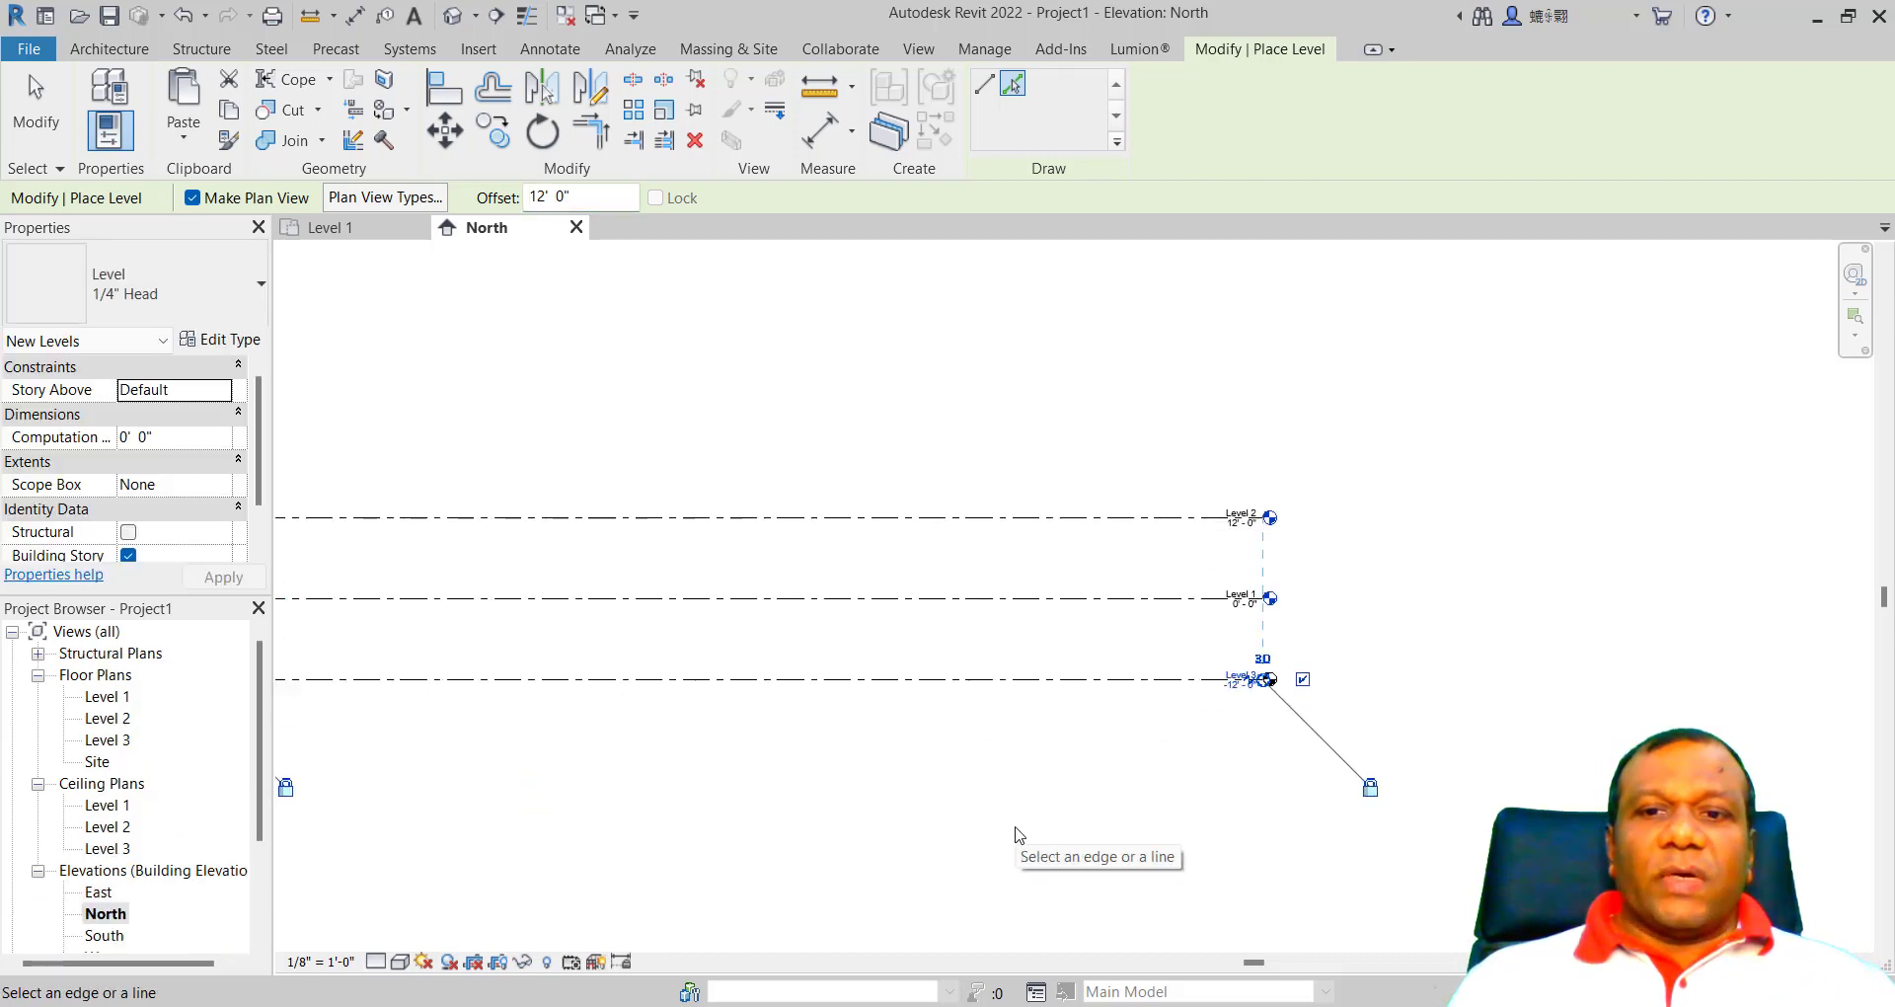
key(Escape)
key(Escape)
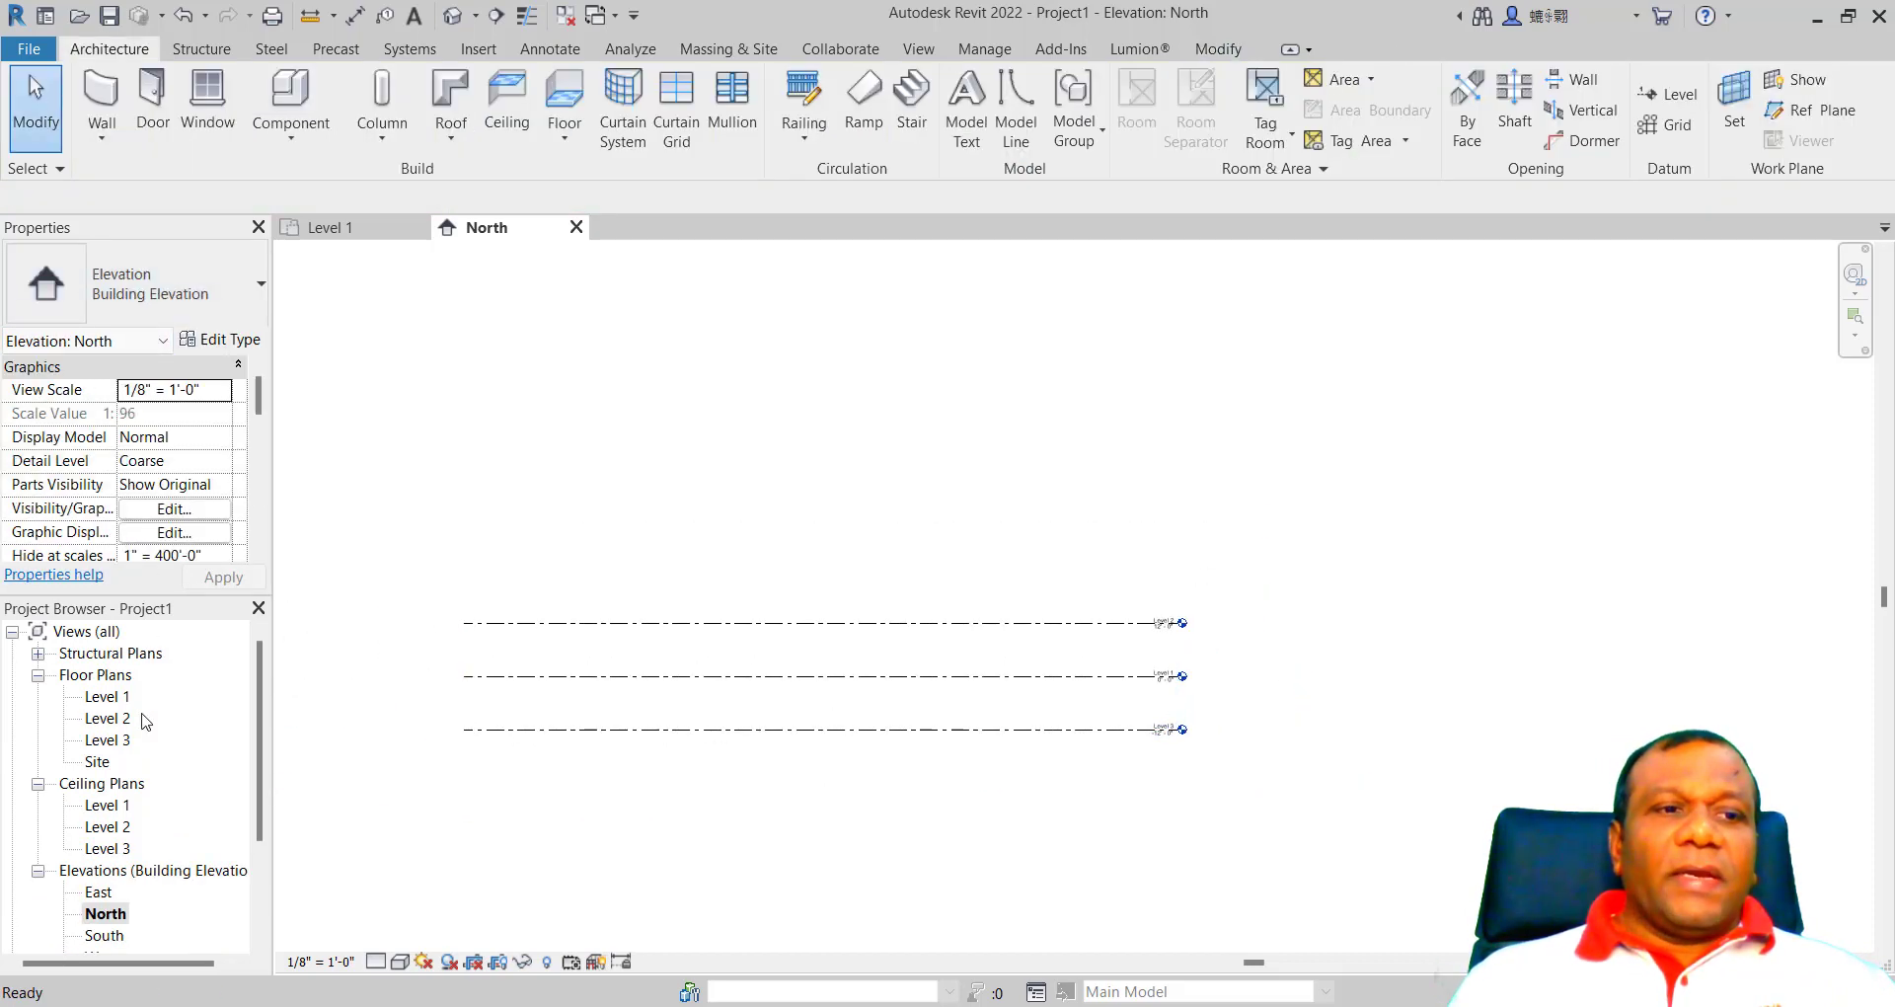
Step: Rename the Level 3 floor plan as Level 0, including its corresponding level and views
right_click(122, 740)
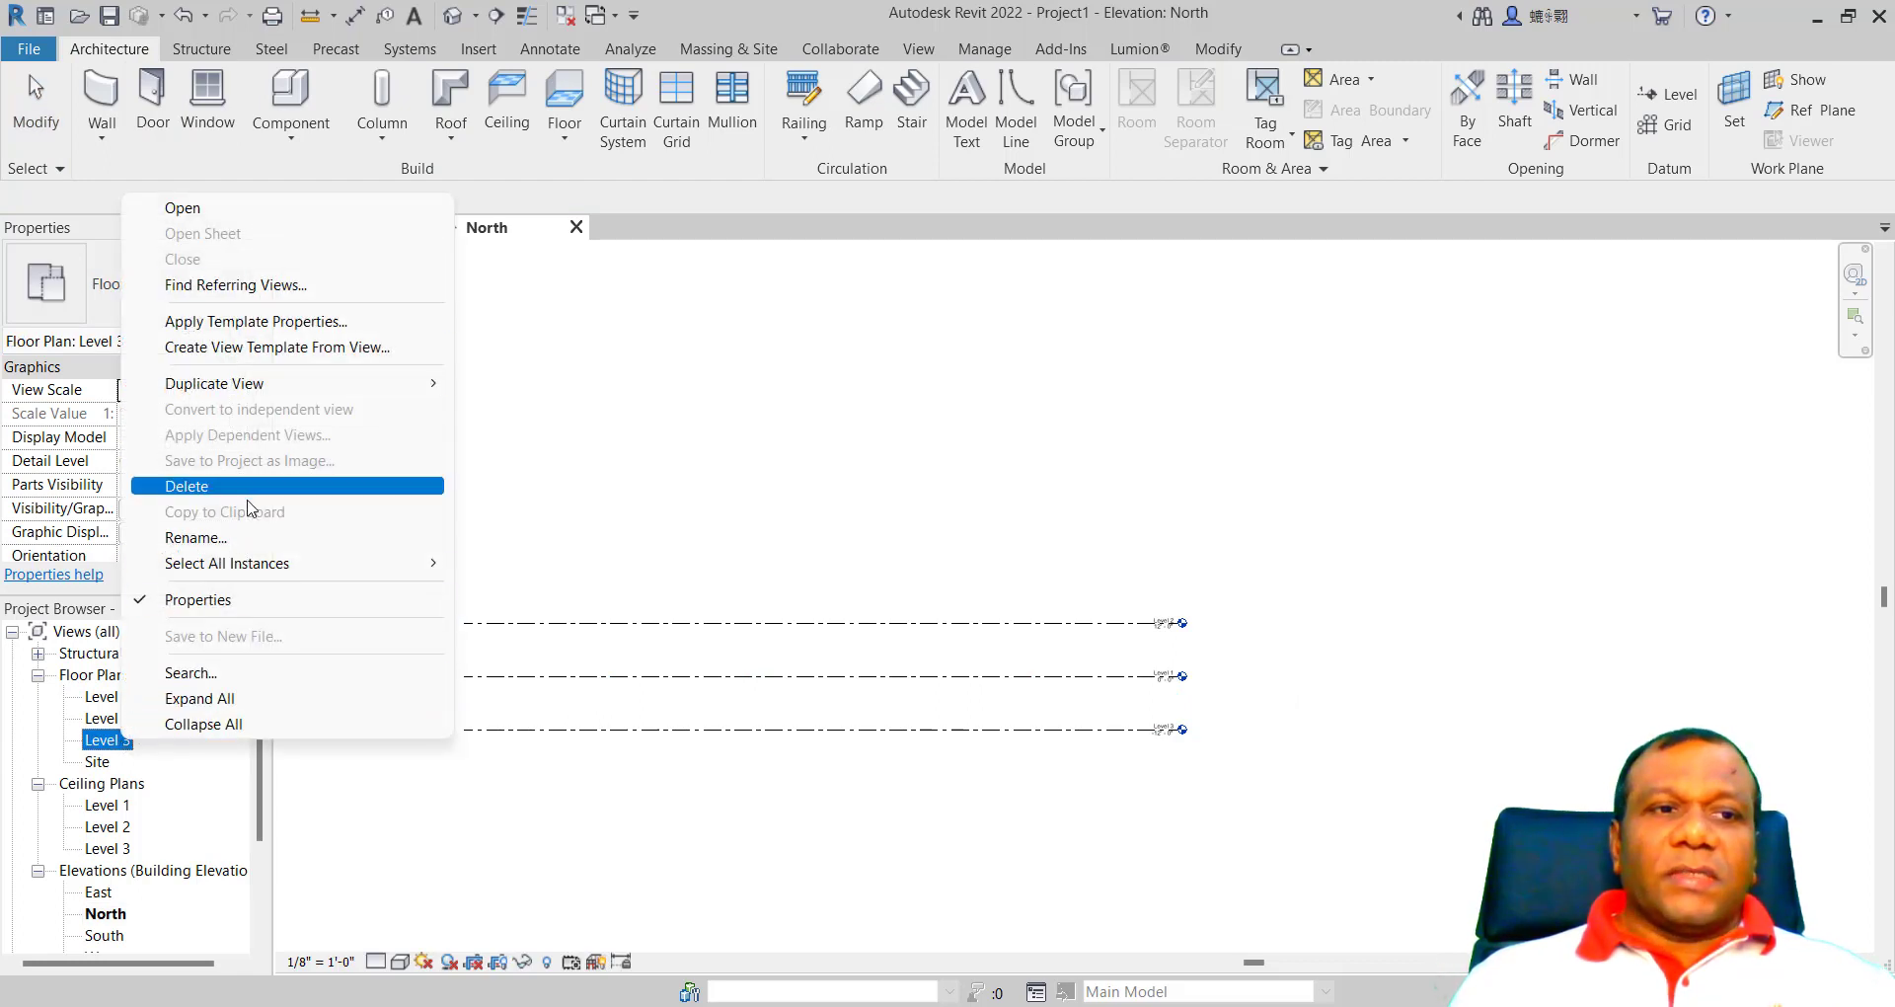
click(240, 543)
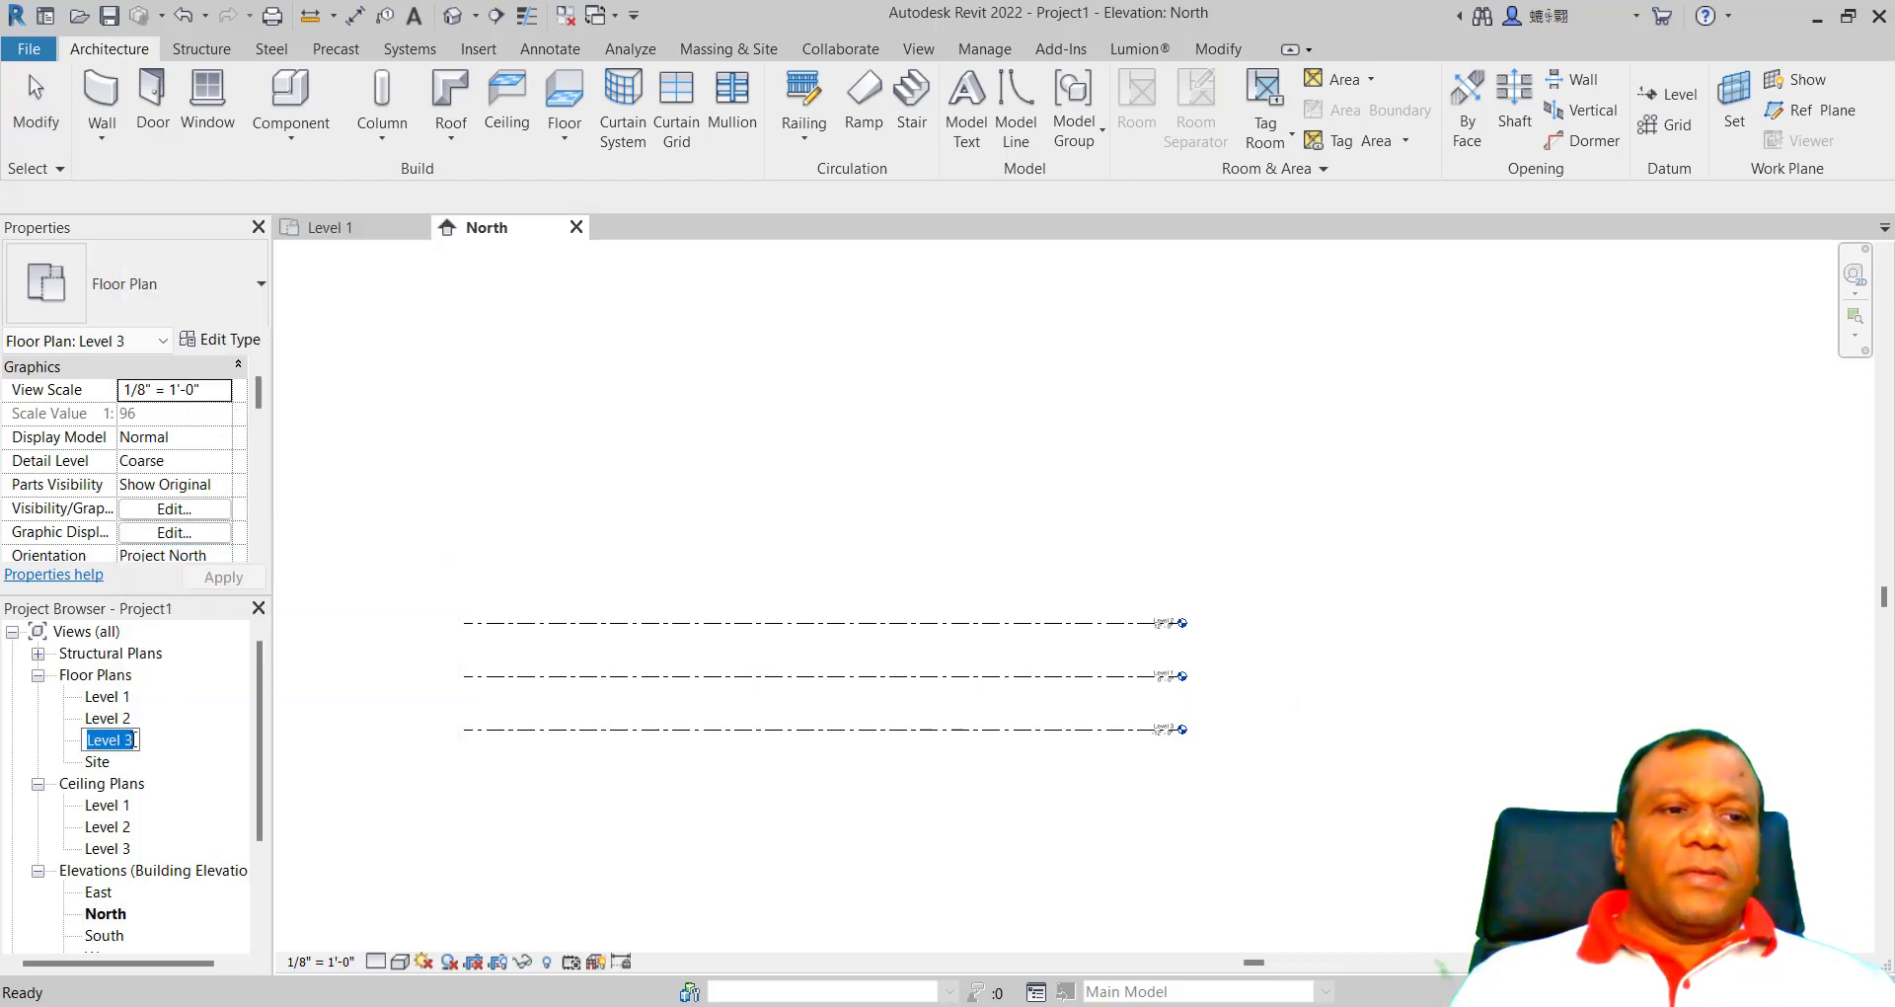
click(134, 739)
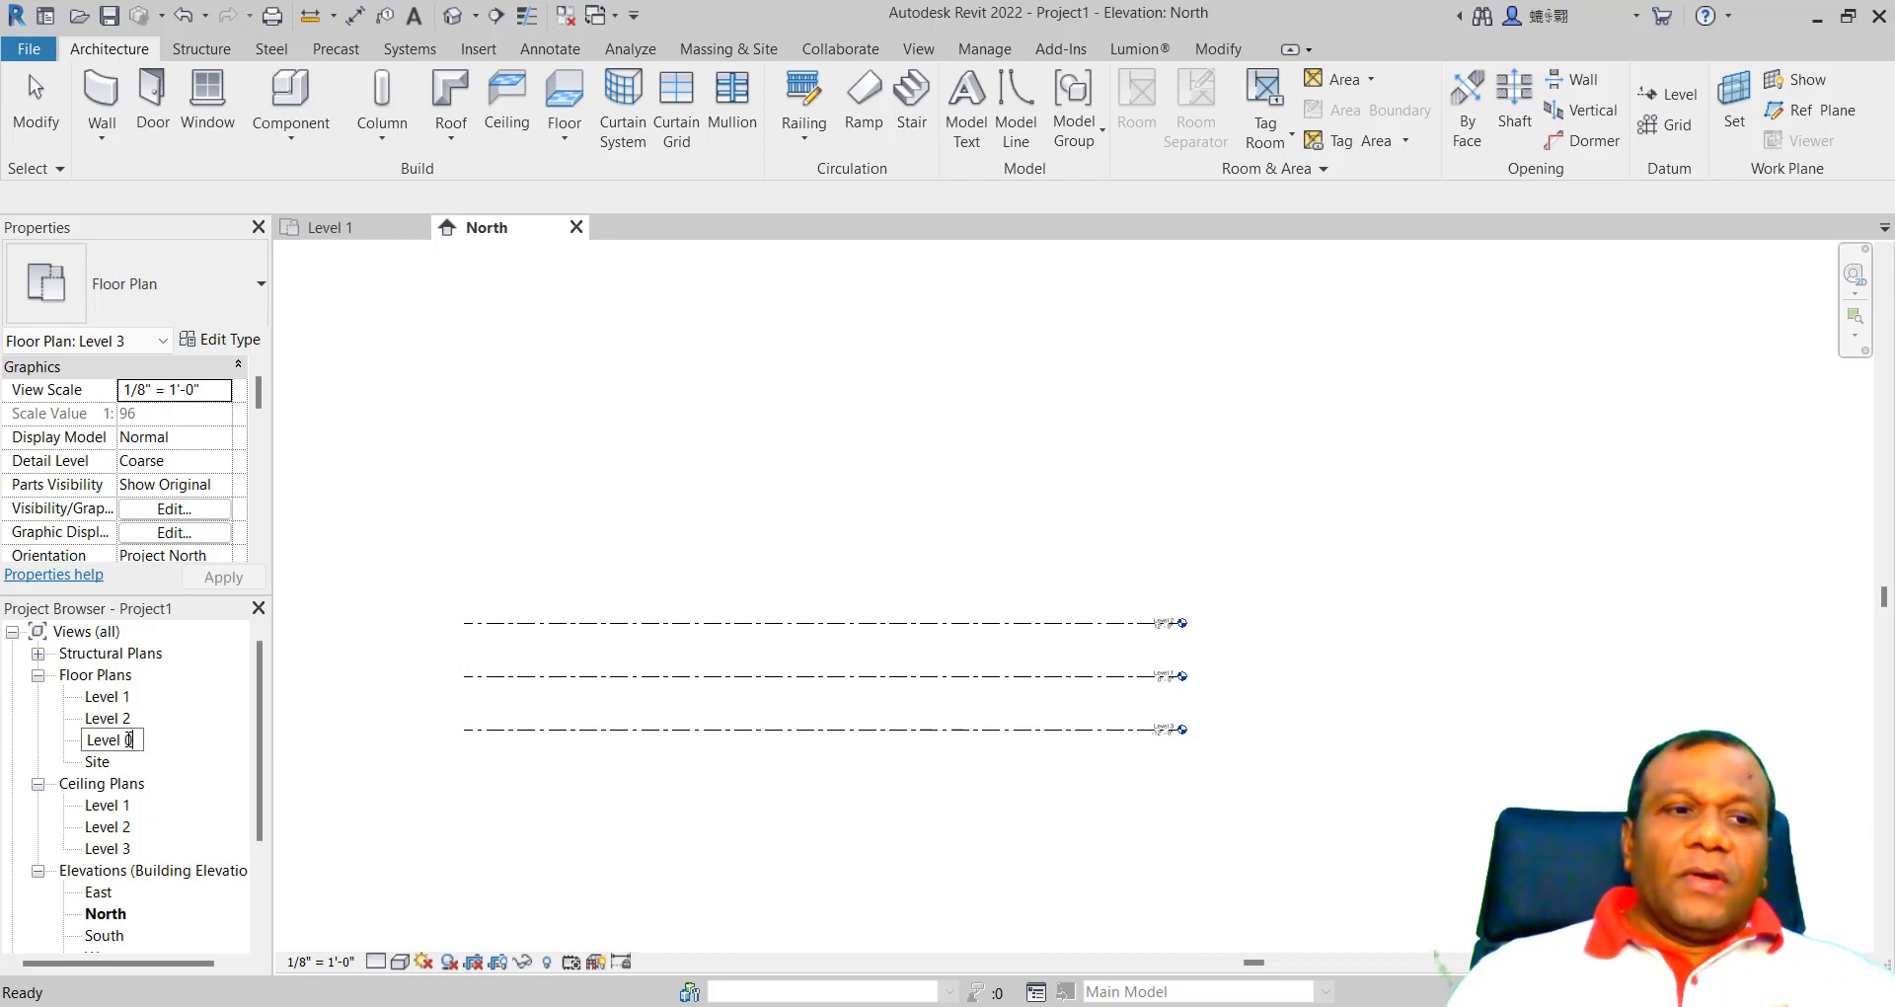
text(0)
key(Return)
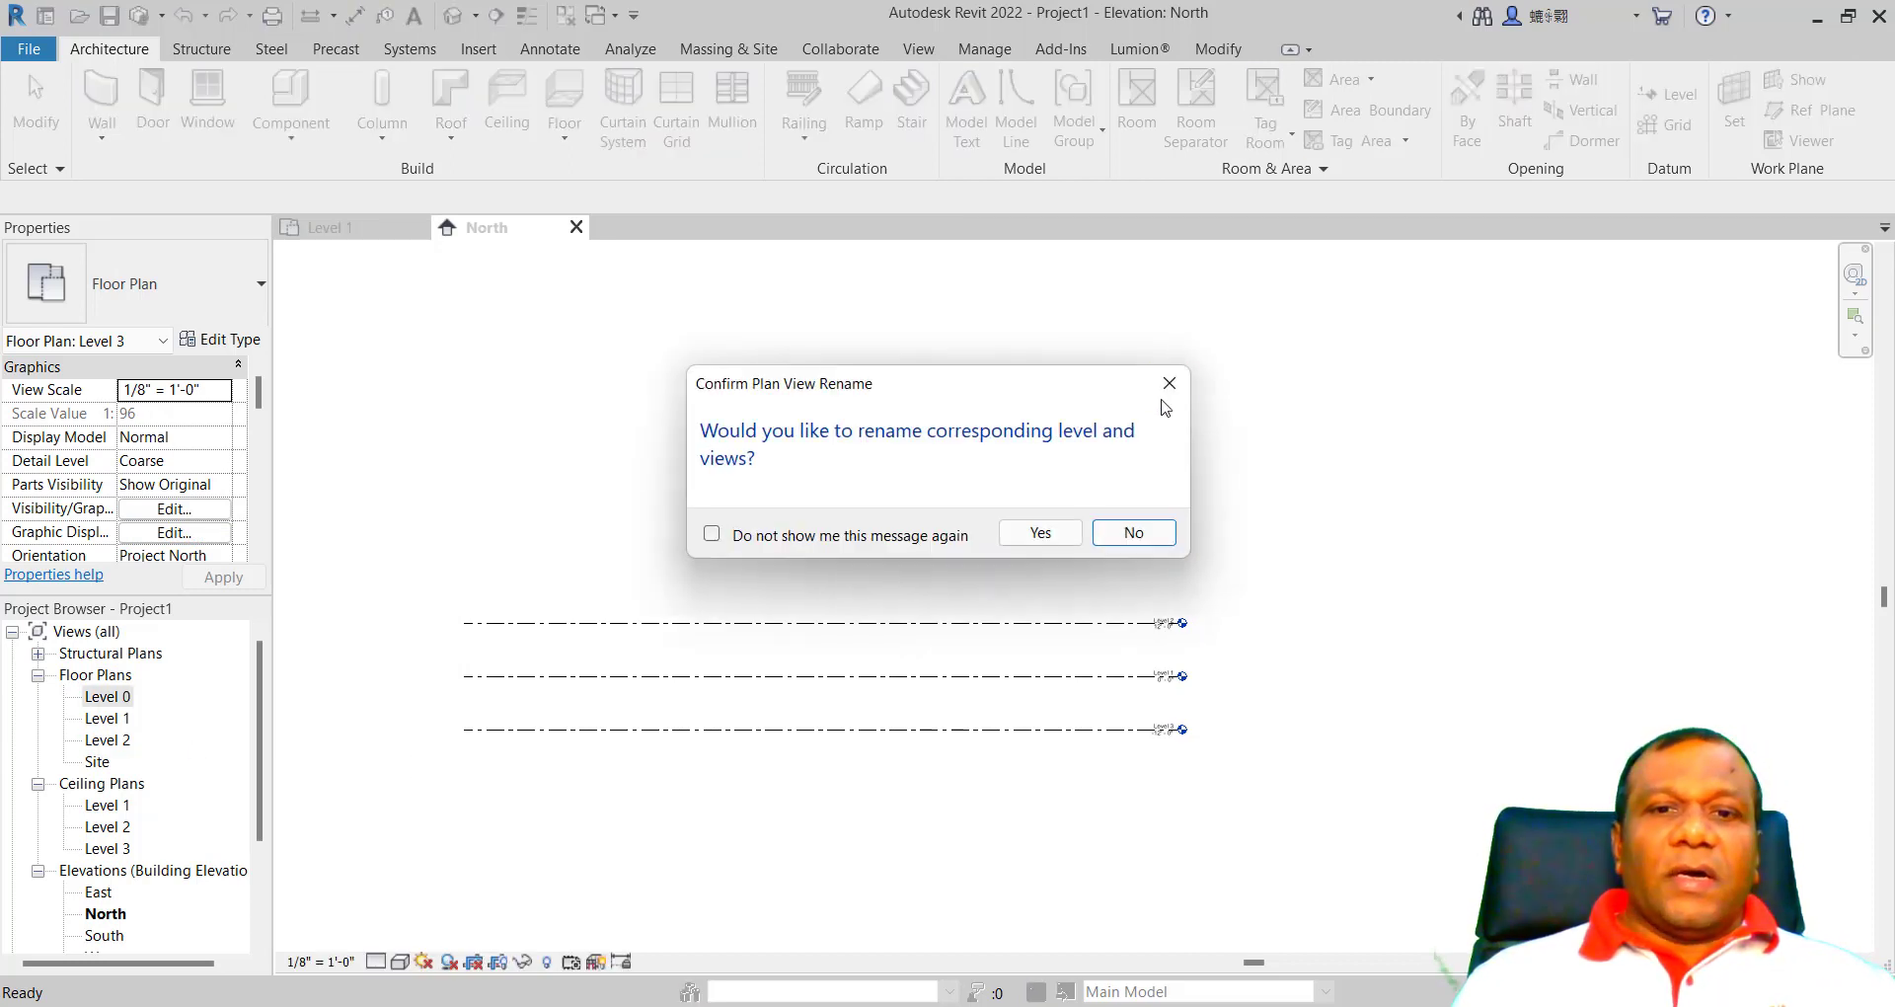
click(1031, 528)
scroll(1170, 758, up, 6)
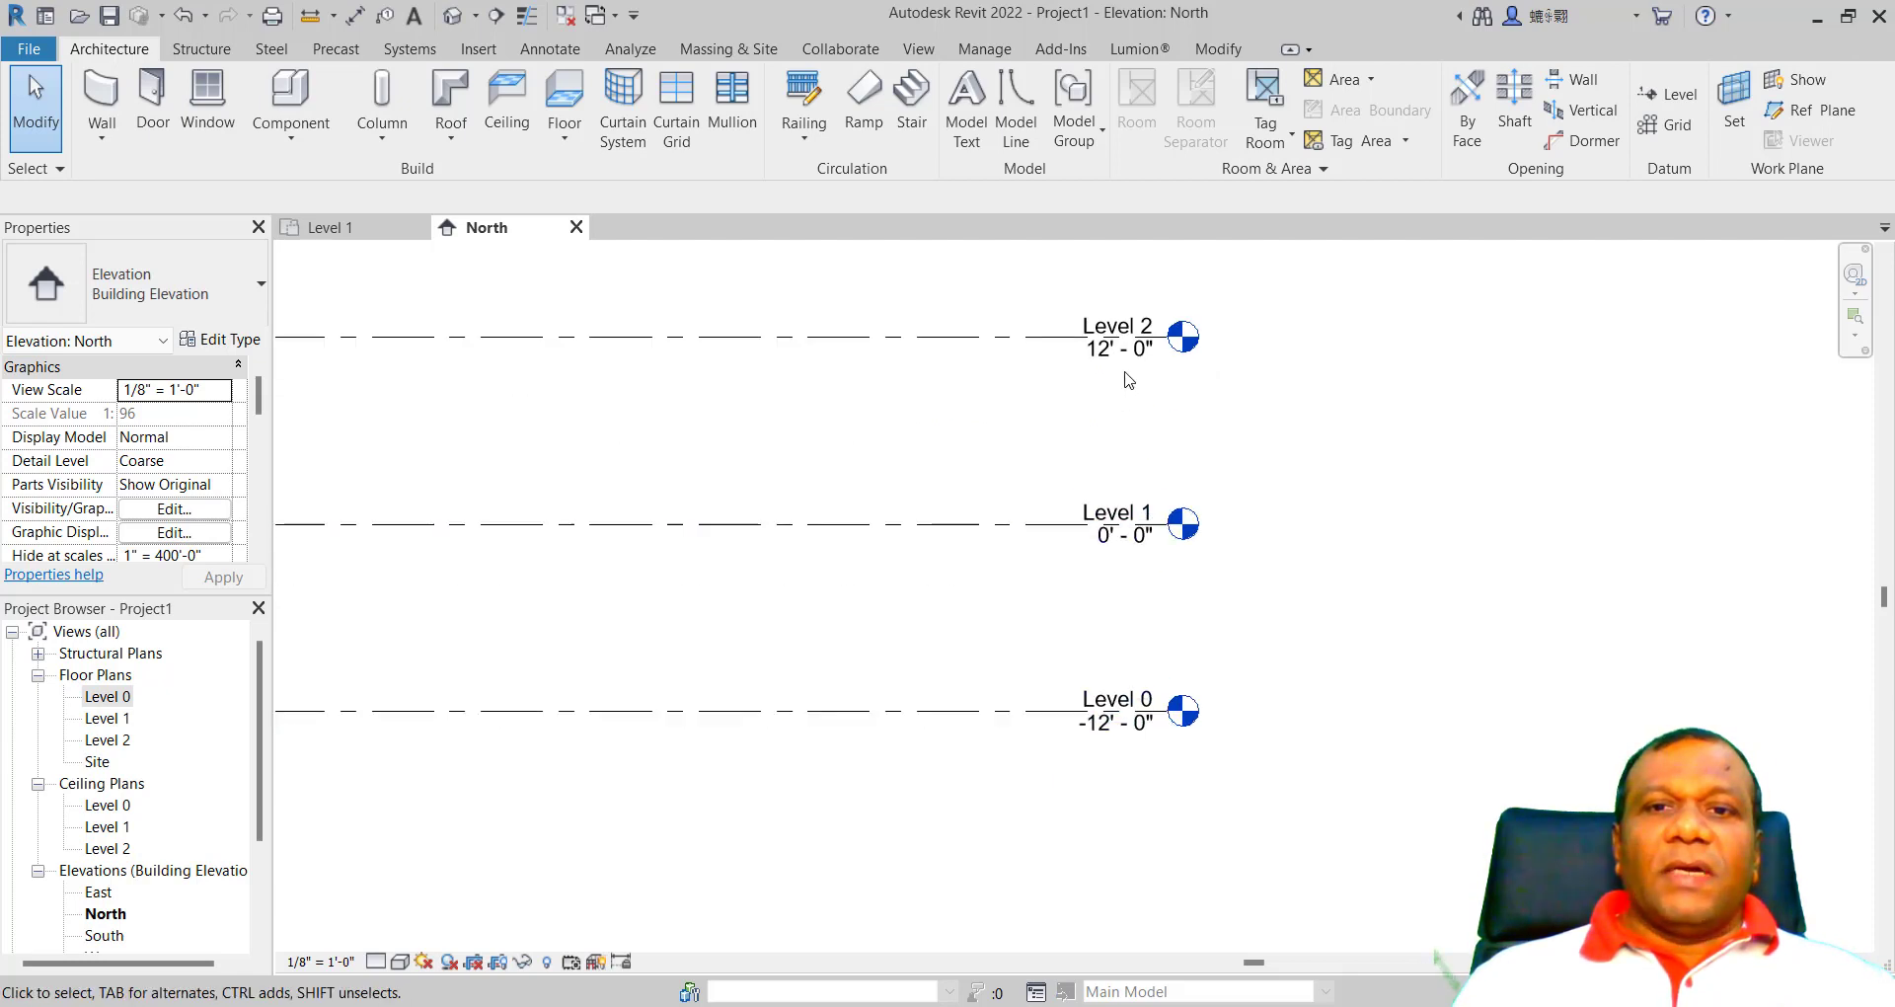
scroll(1100, 543, down, 1)
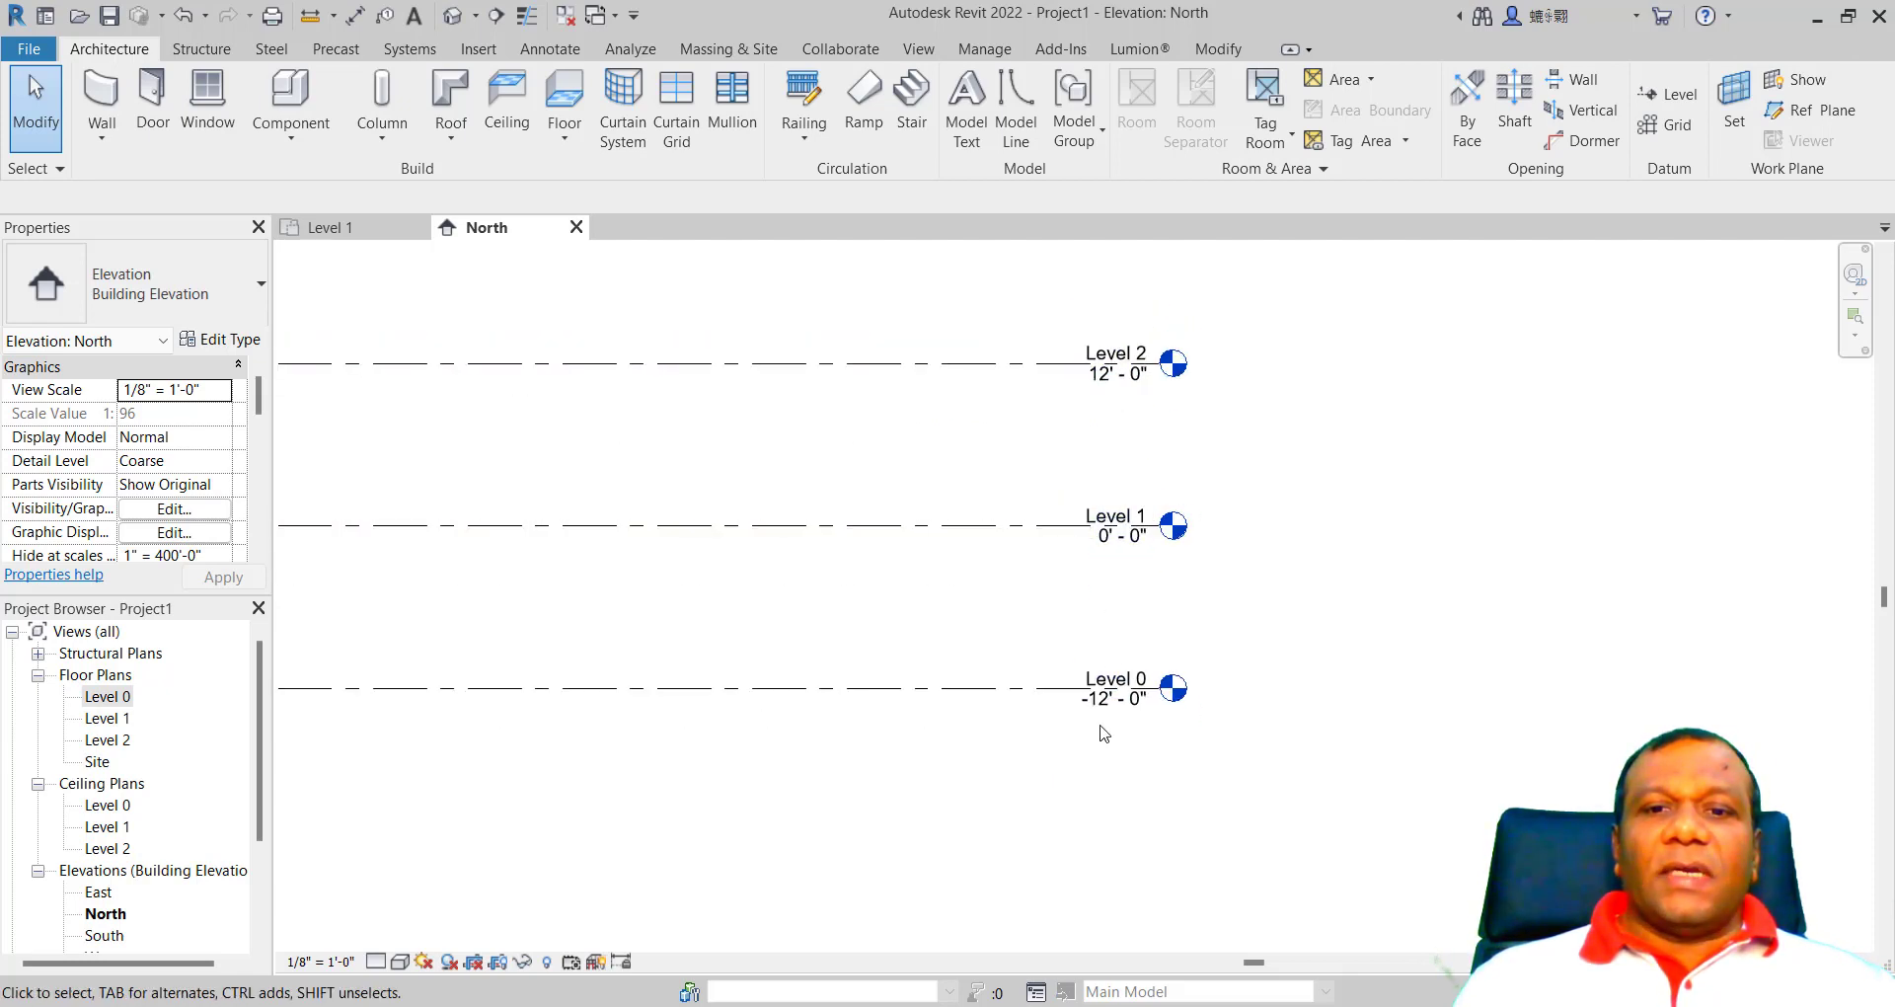
scroll(1106, 730, up, 1)
click(1103, 696)
scroll(1110, 726, down, 4)
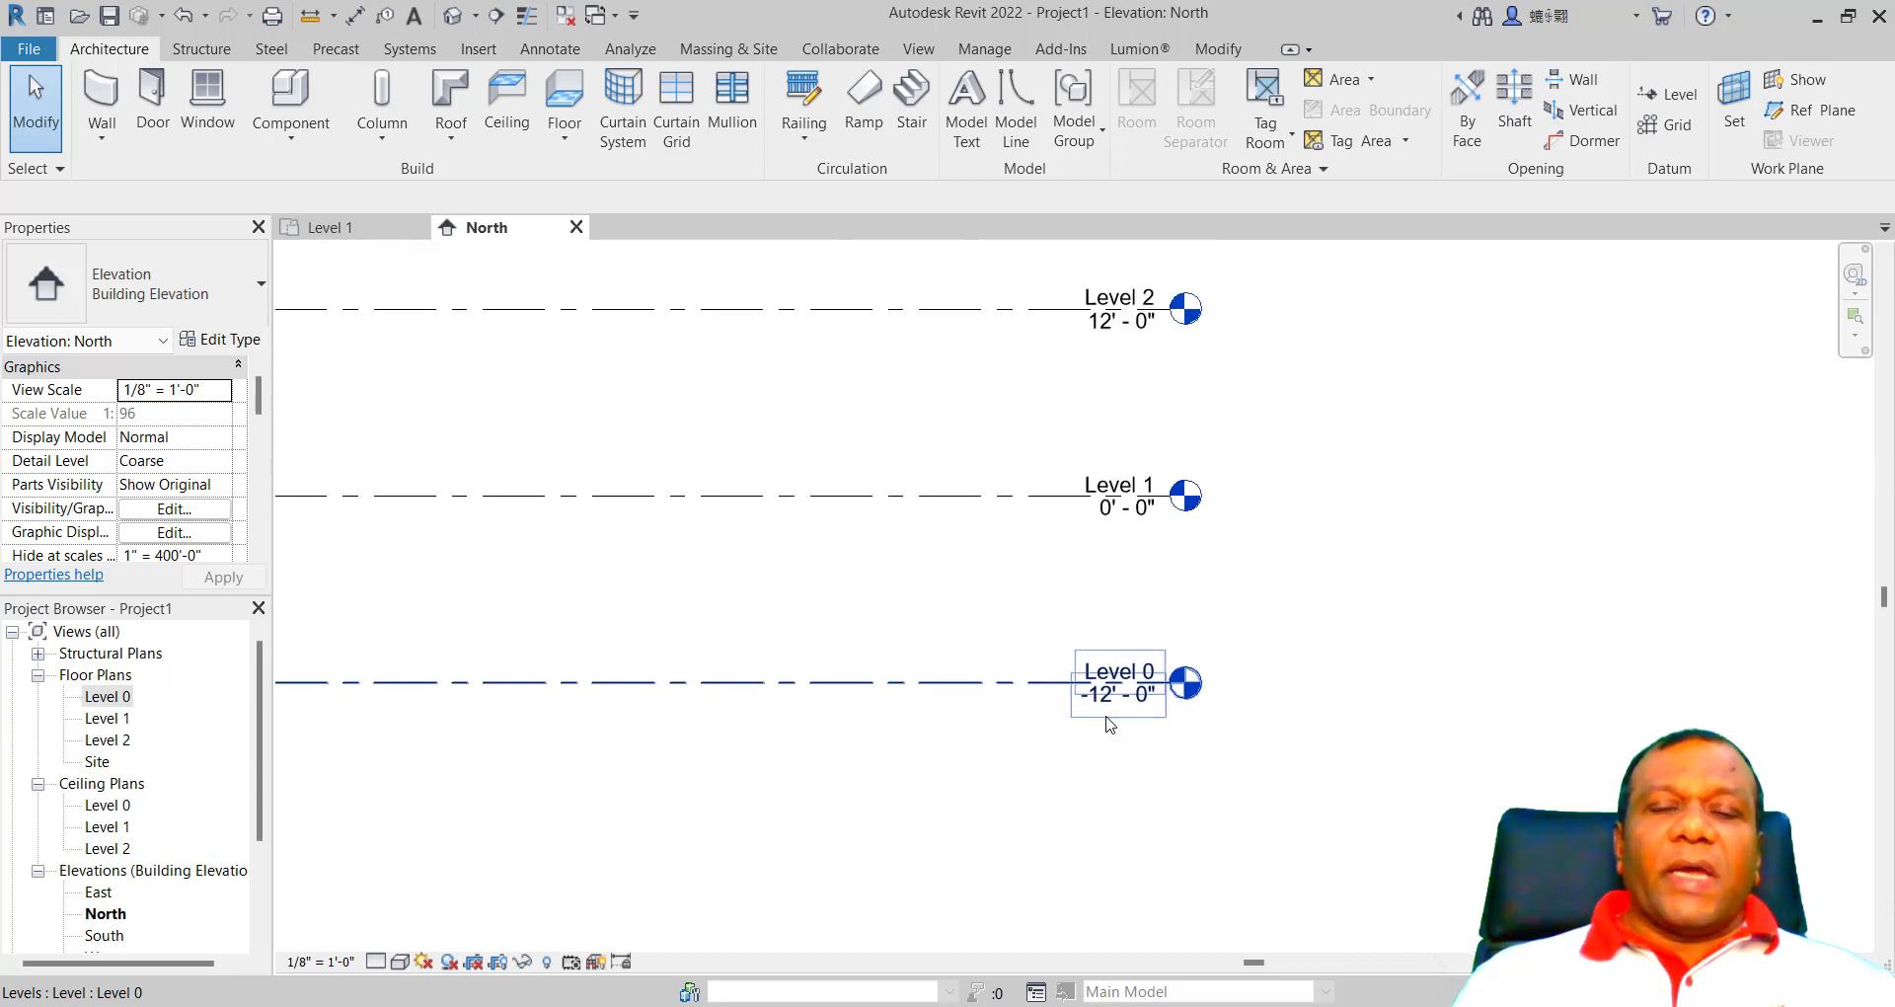
click(921, 766)
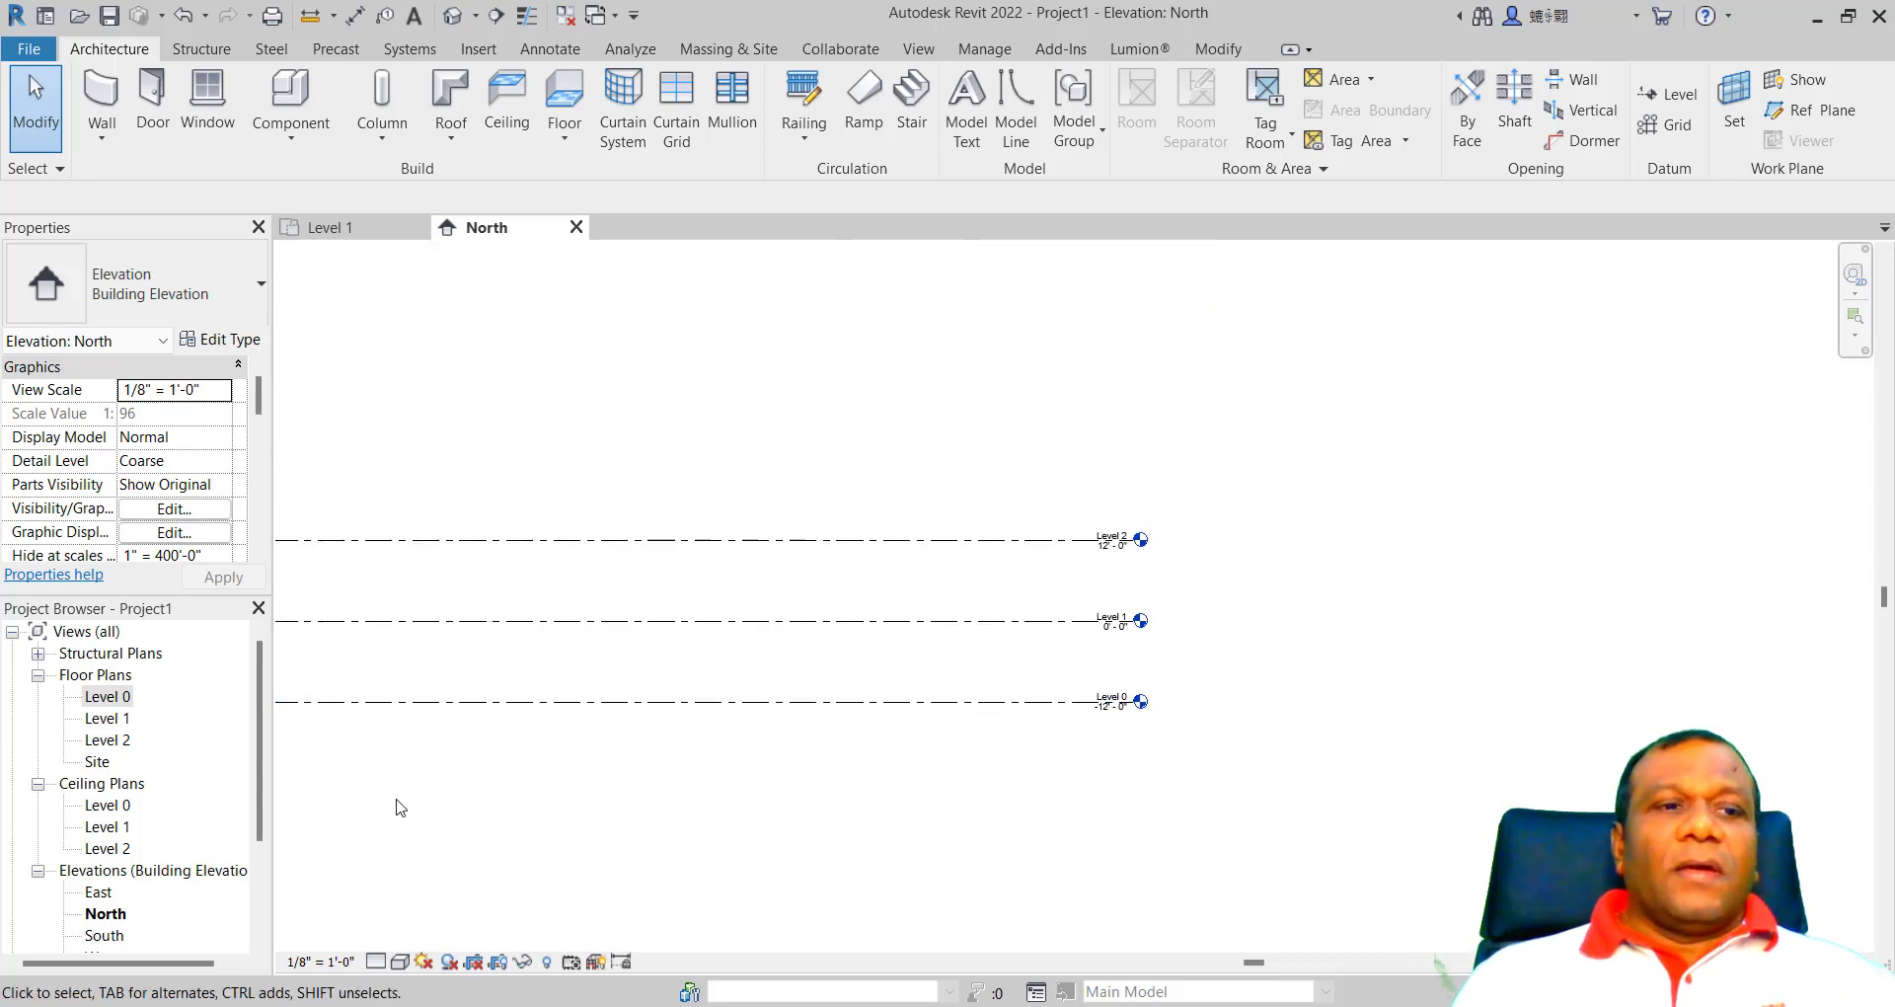
Step: Open the Site floor plan and start a toposurface with two points at 12' elevation along the north side
double_click(94, 766)
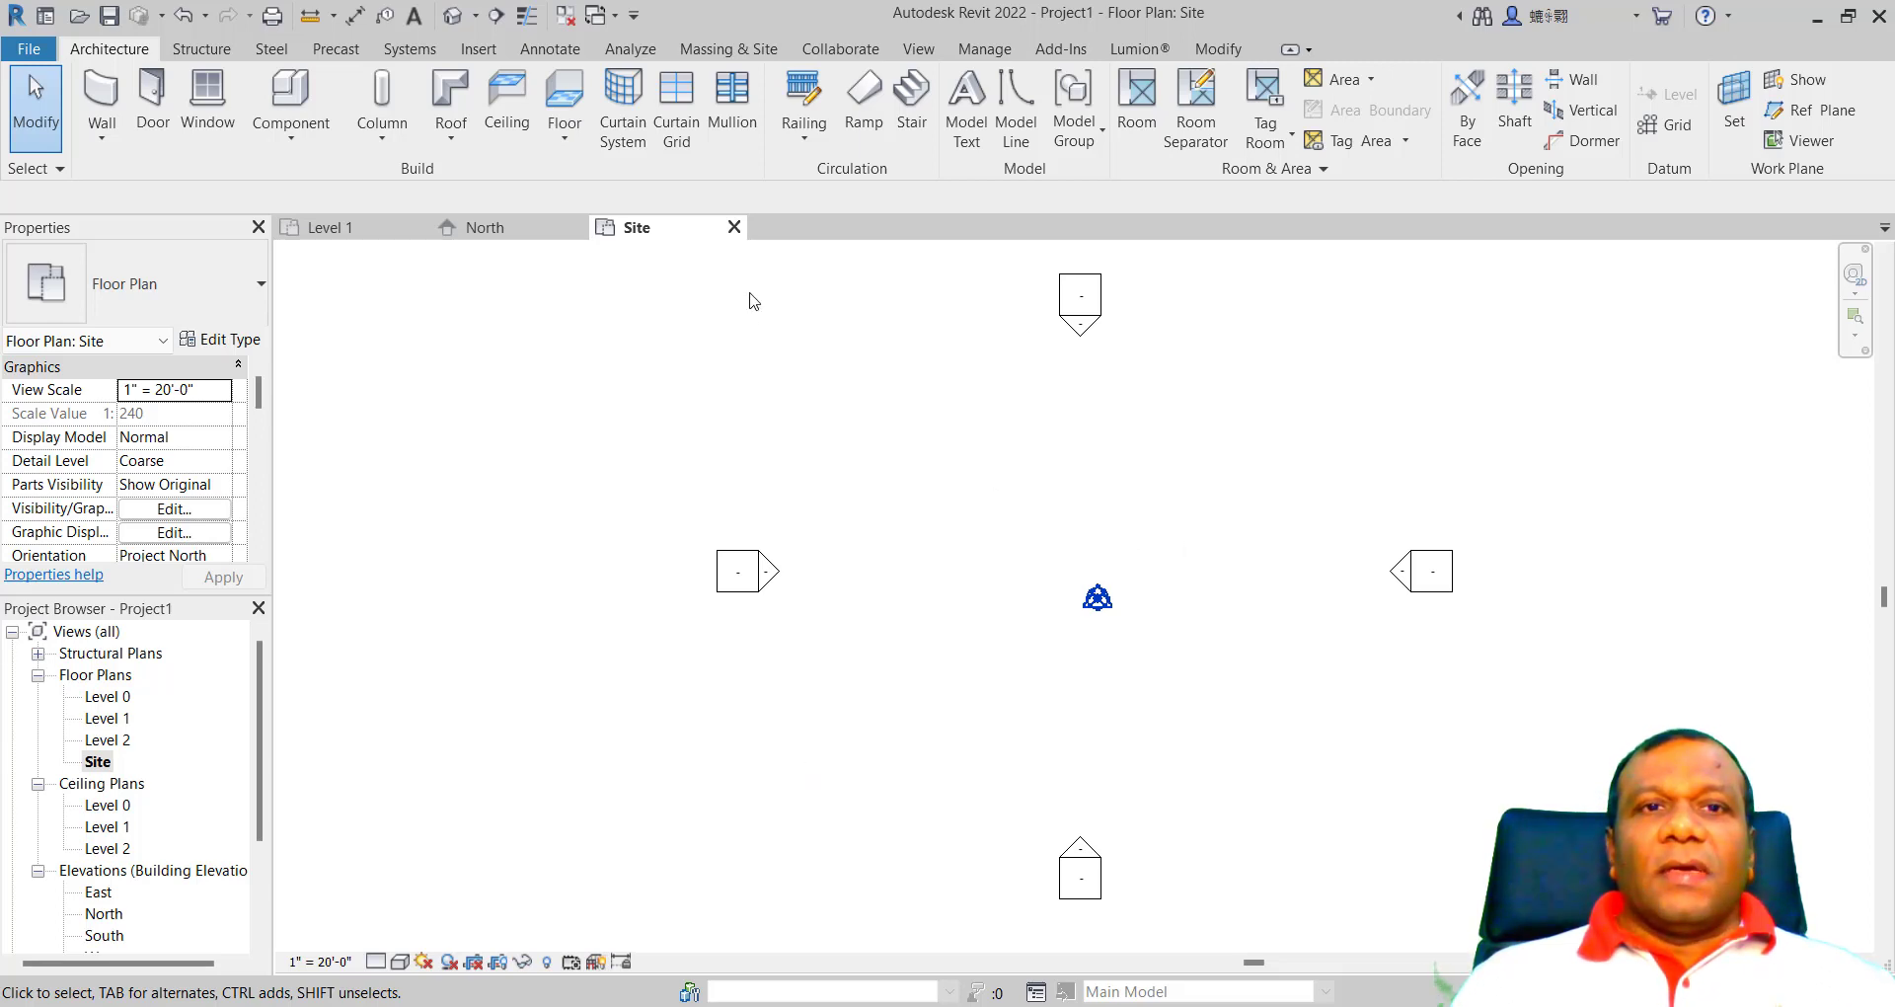
click(724, 56)
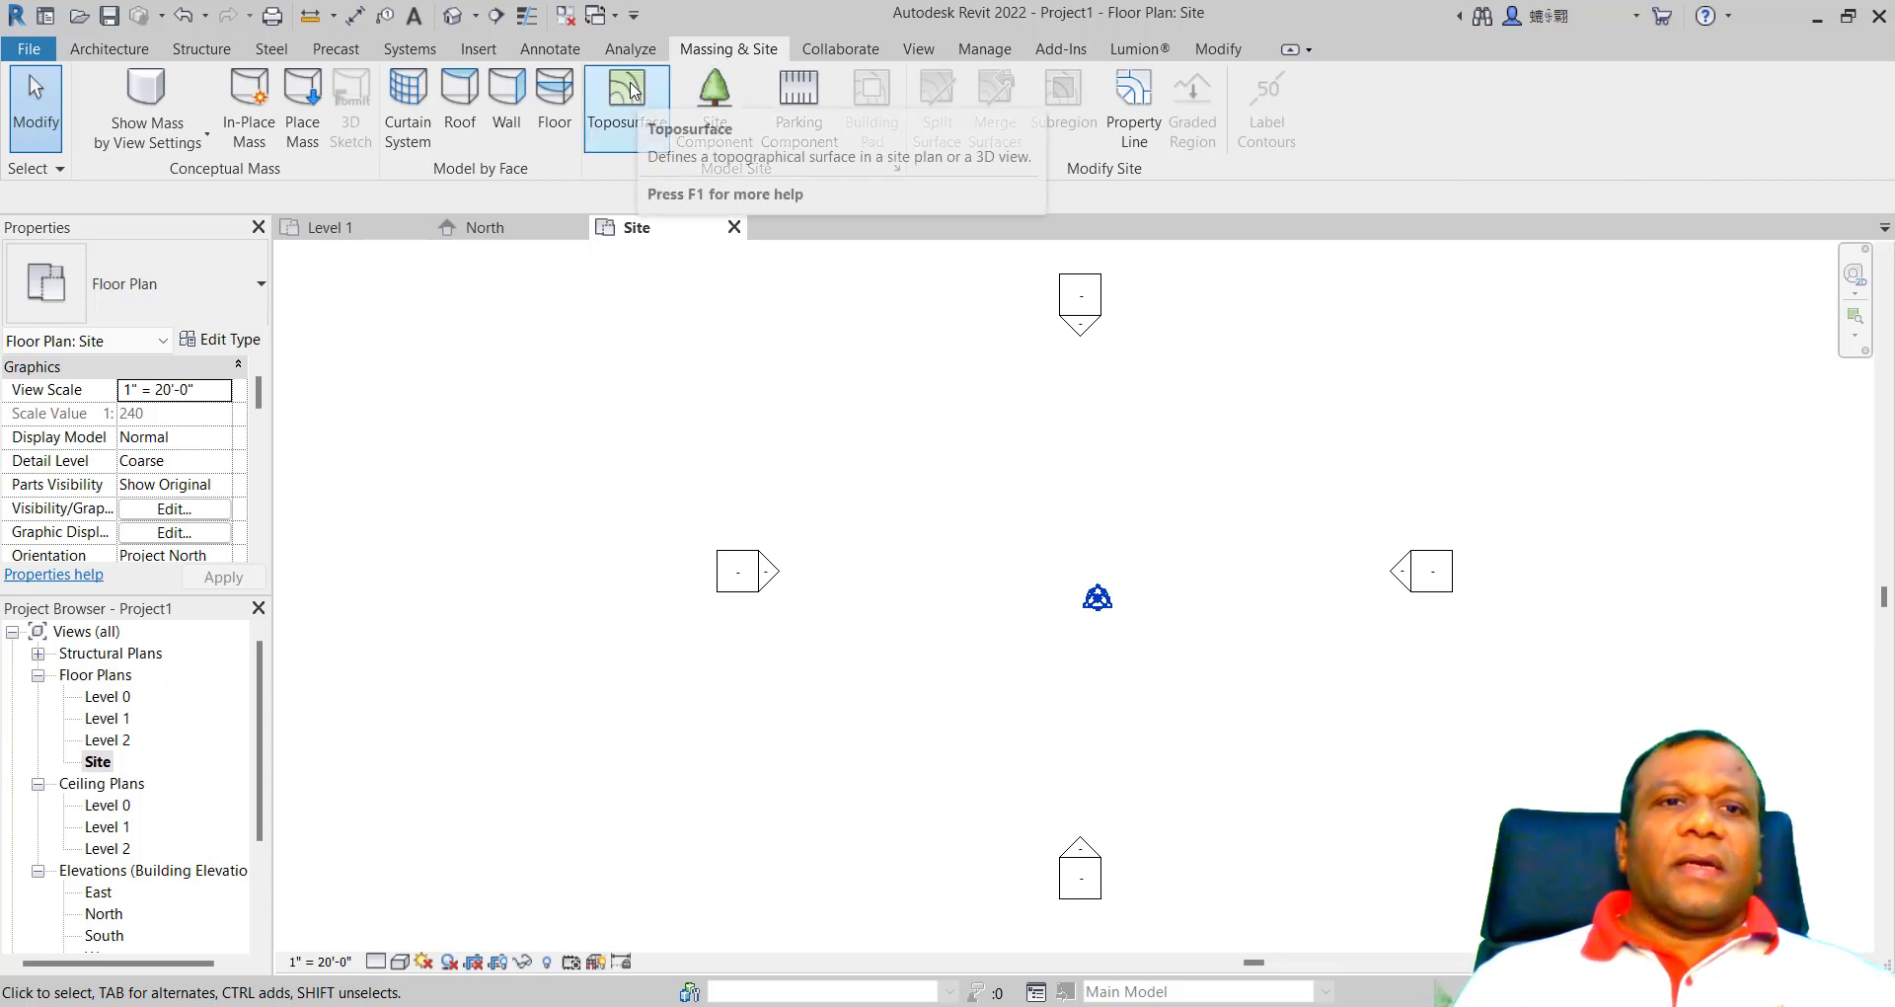
click(632, 91)
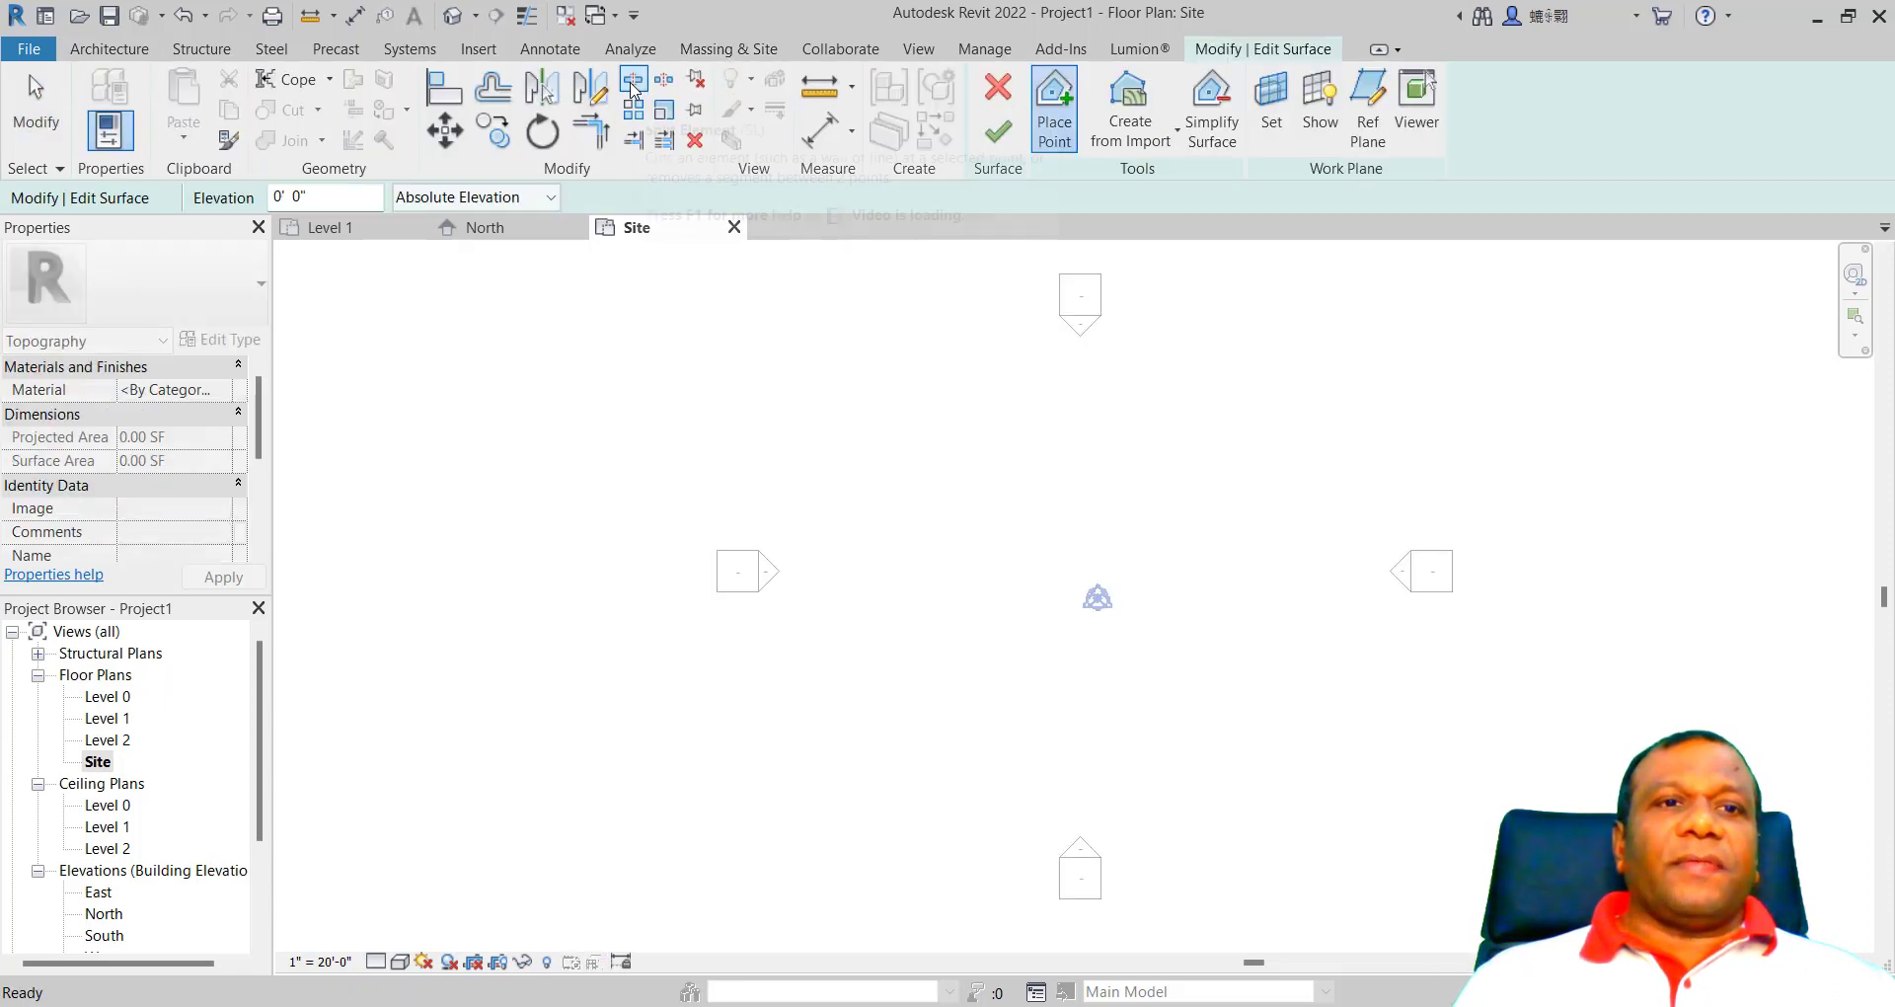
drag(283, 198, 275, 198)
text(12)
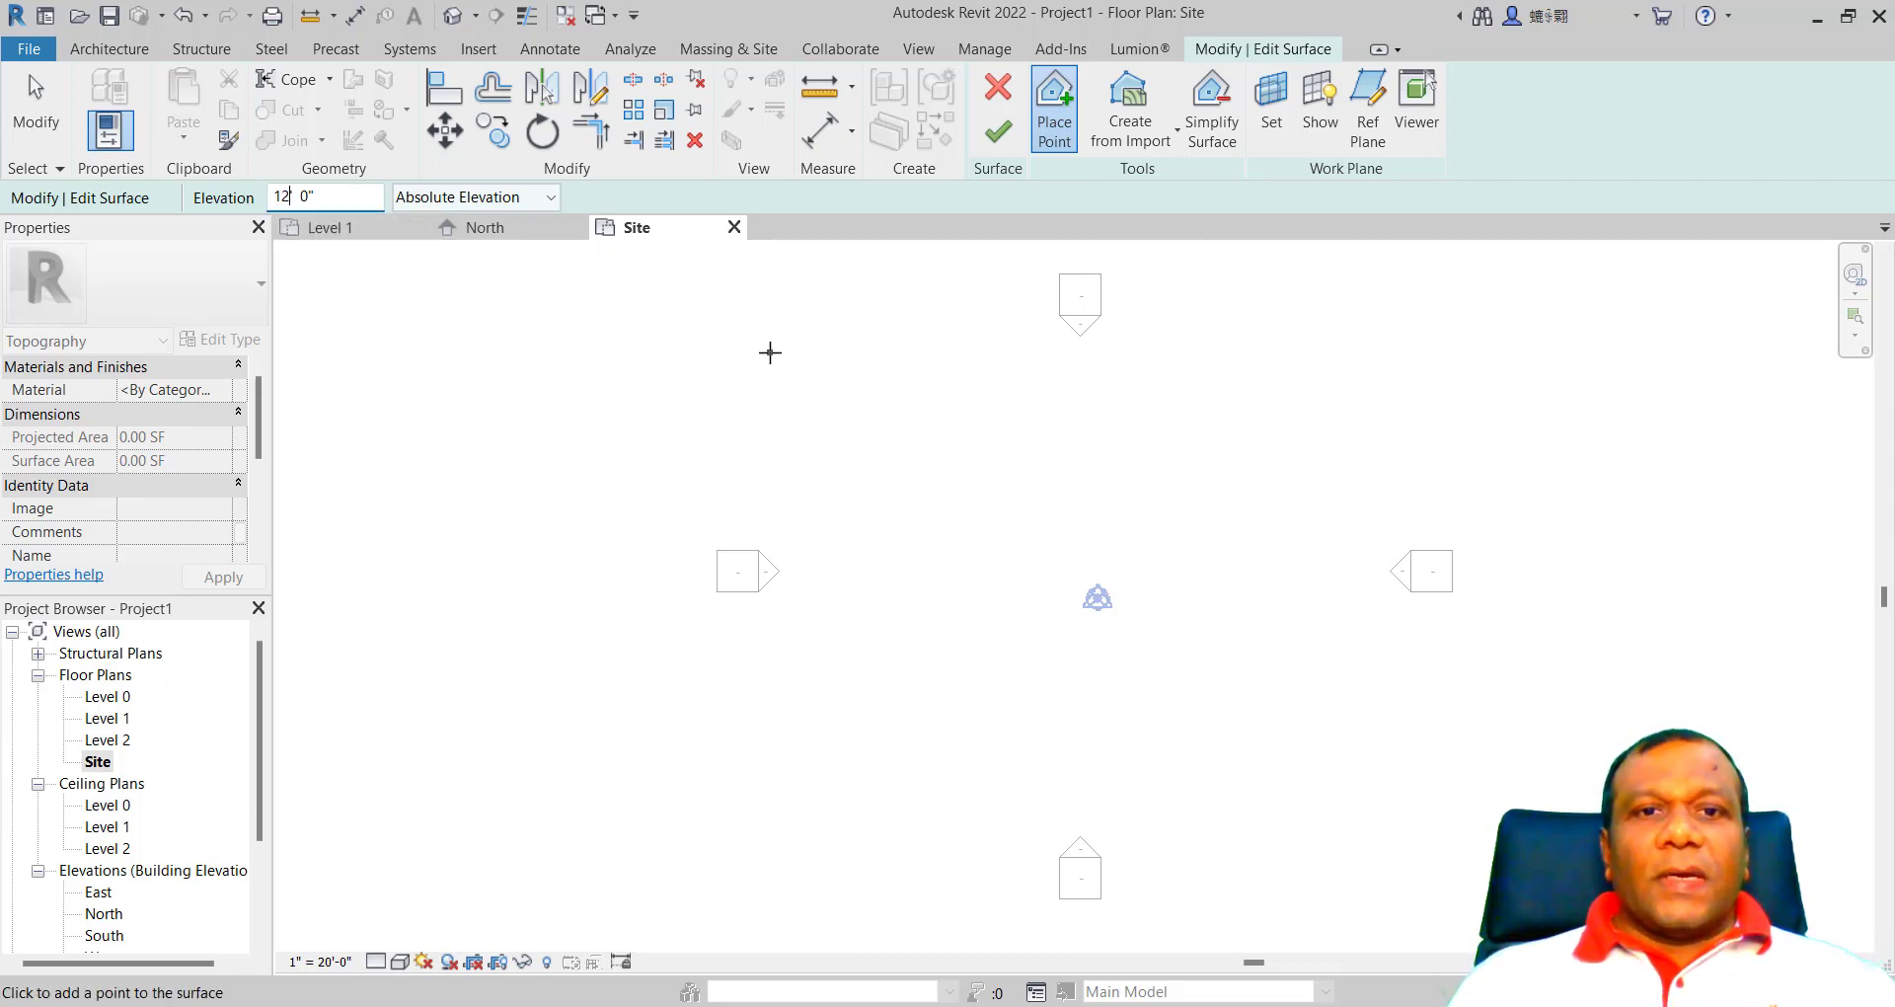
click(770, 353)
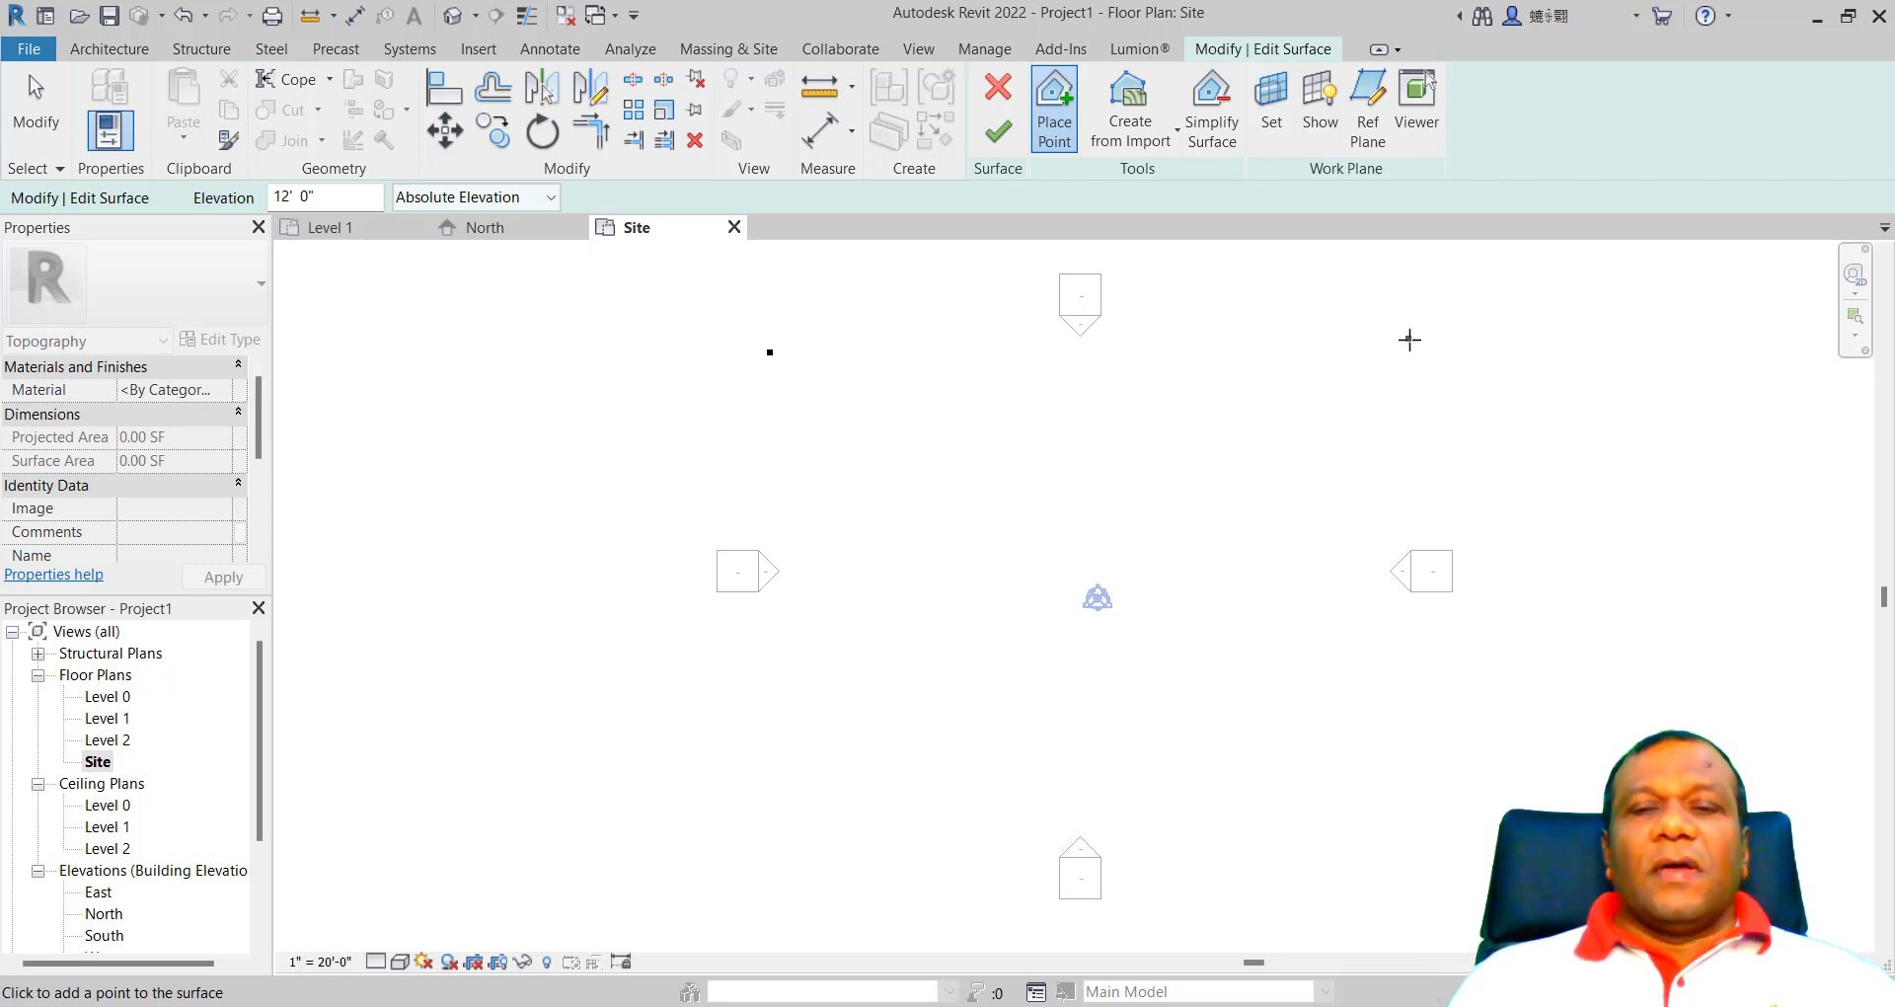
click(1409, 340)
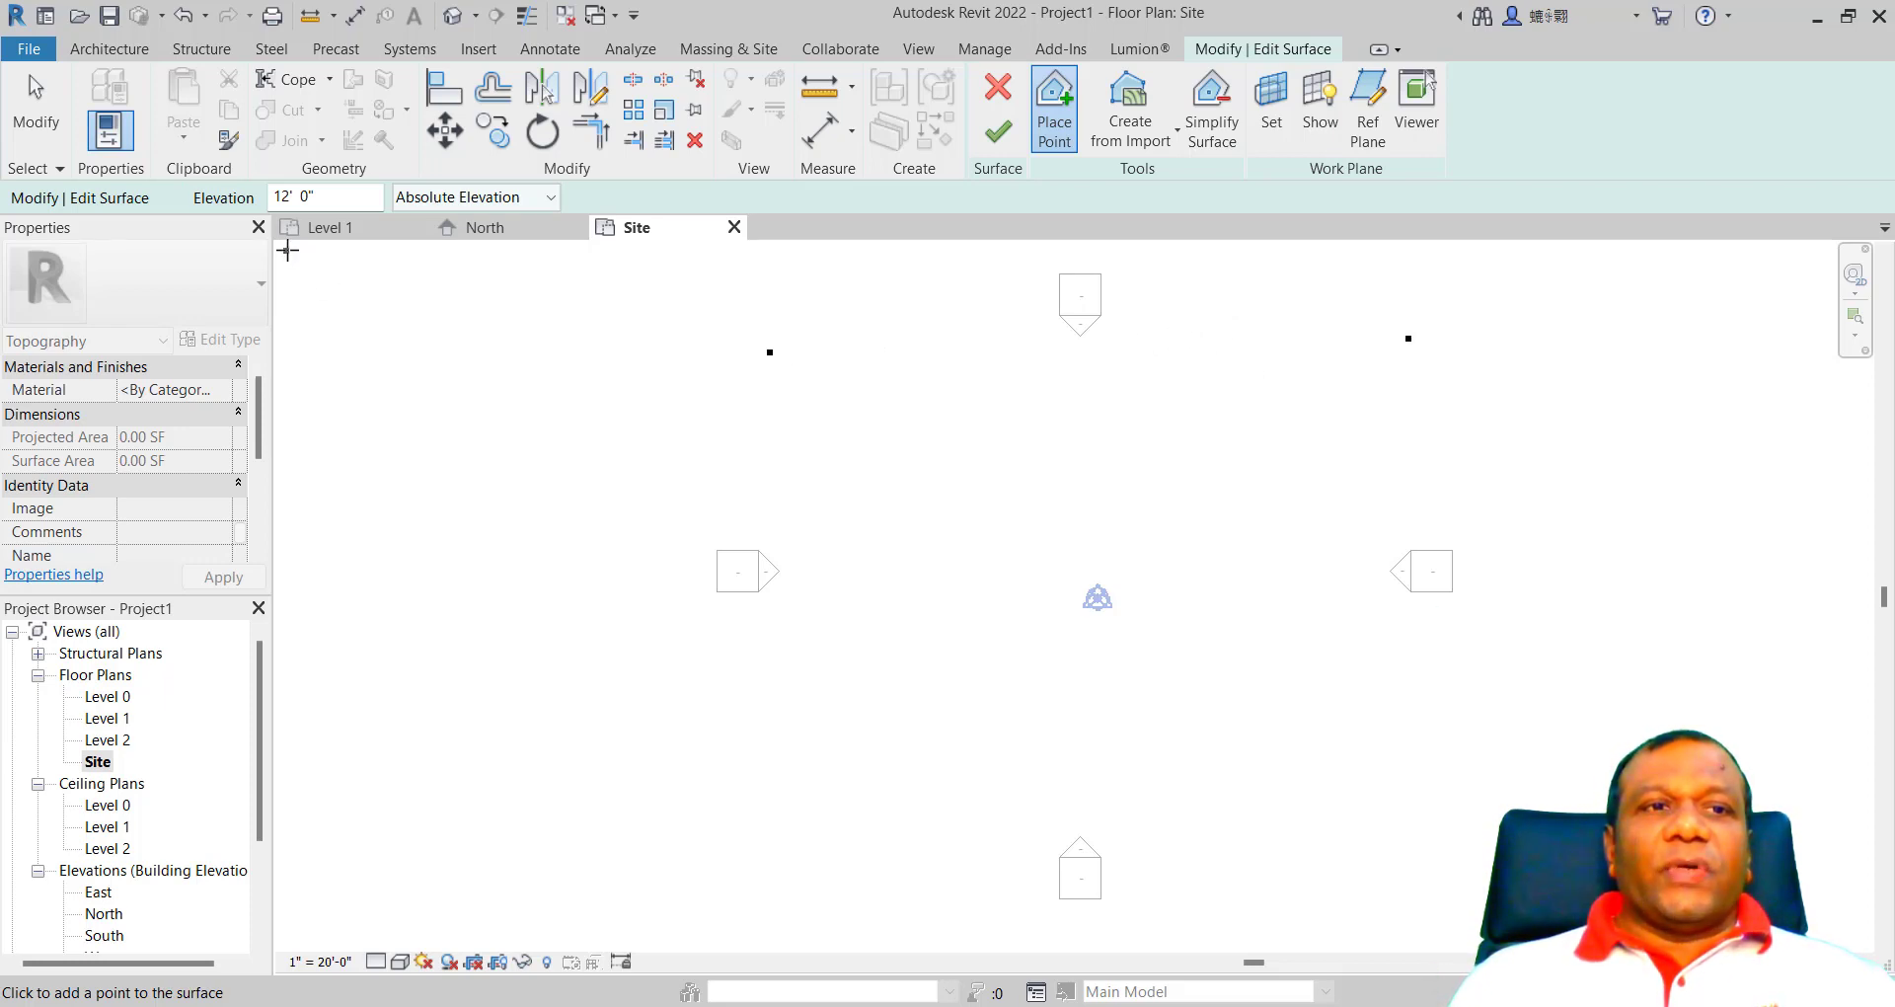
Step: Add two toposurface points at 0' elevation across the middle of the site, below the first pair
double_click(286, 197)
text(0)
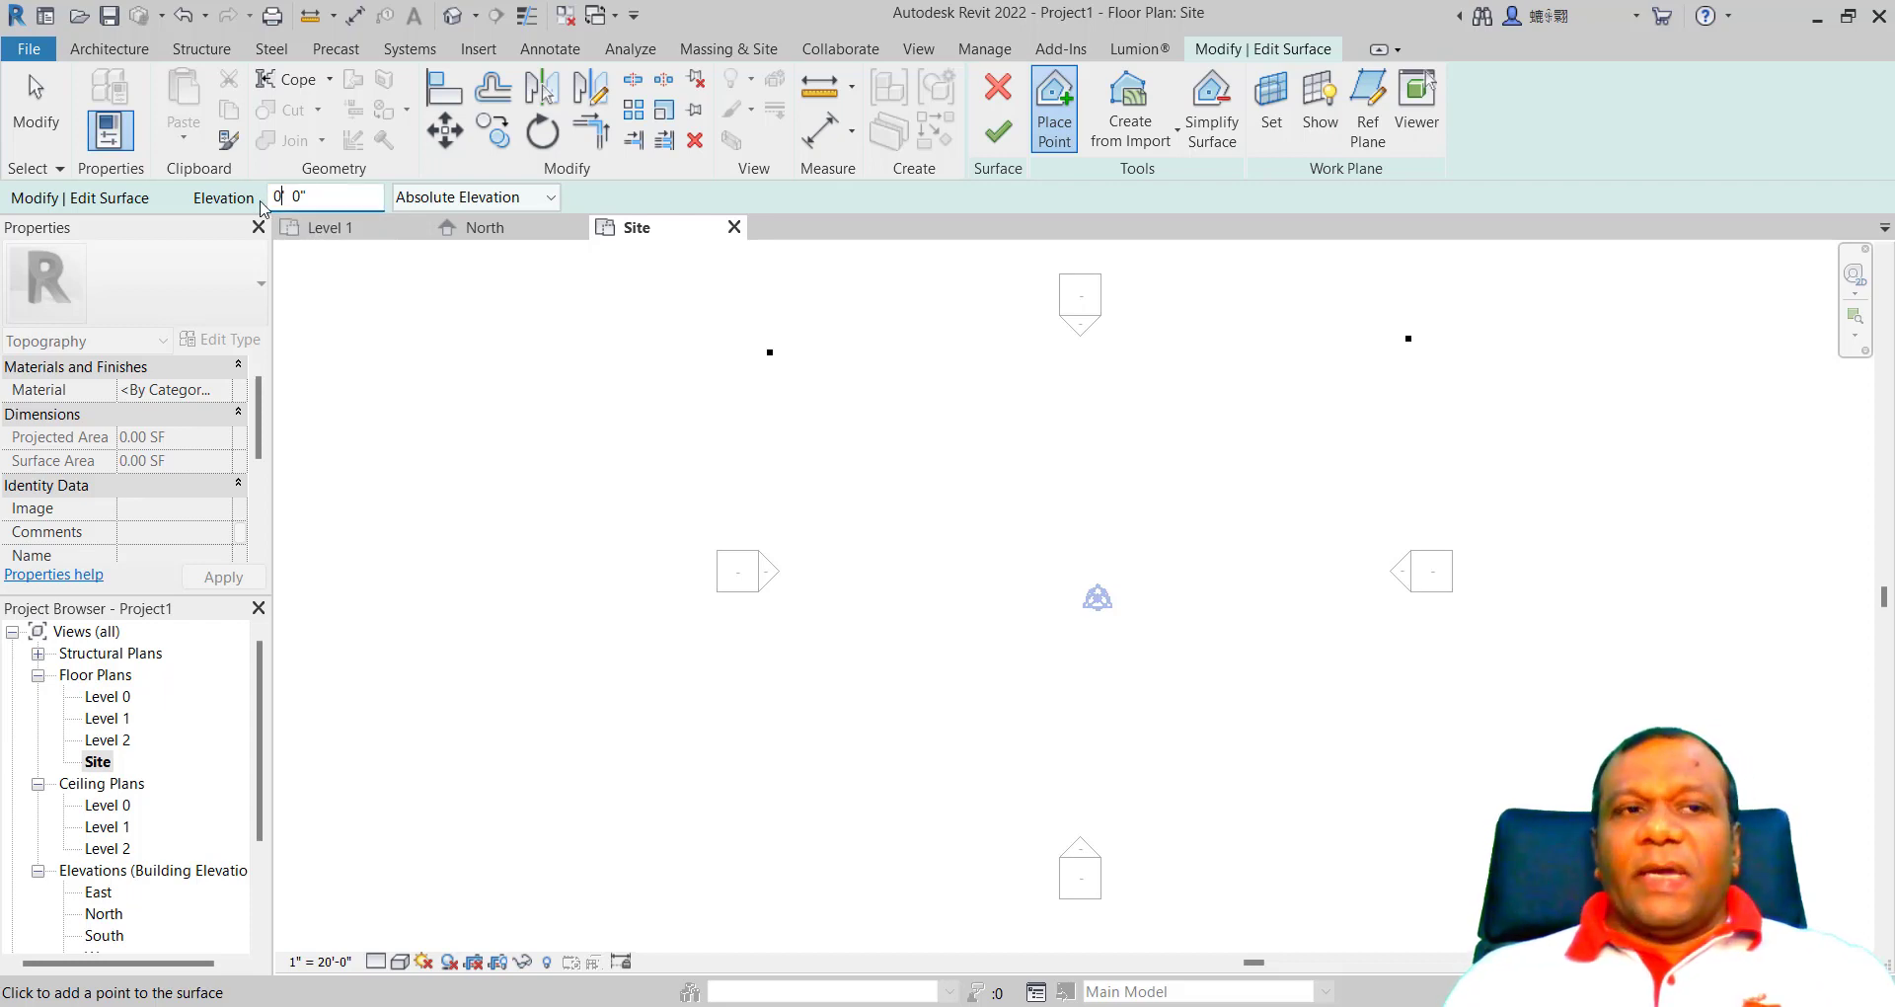
click(778, 650)
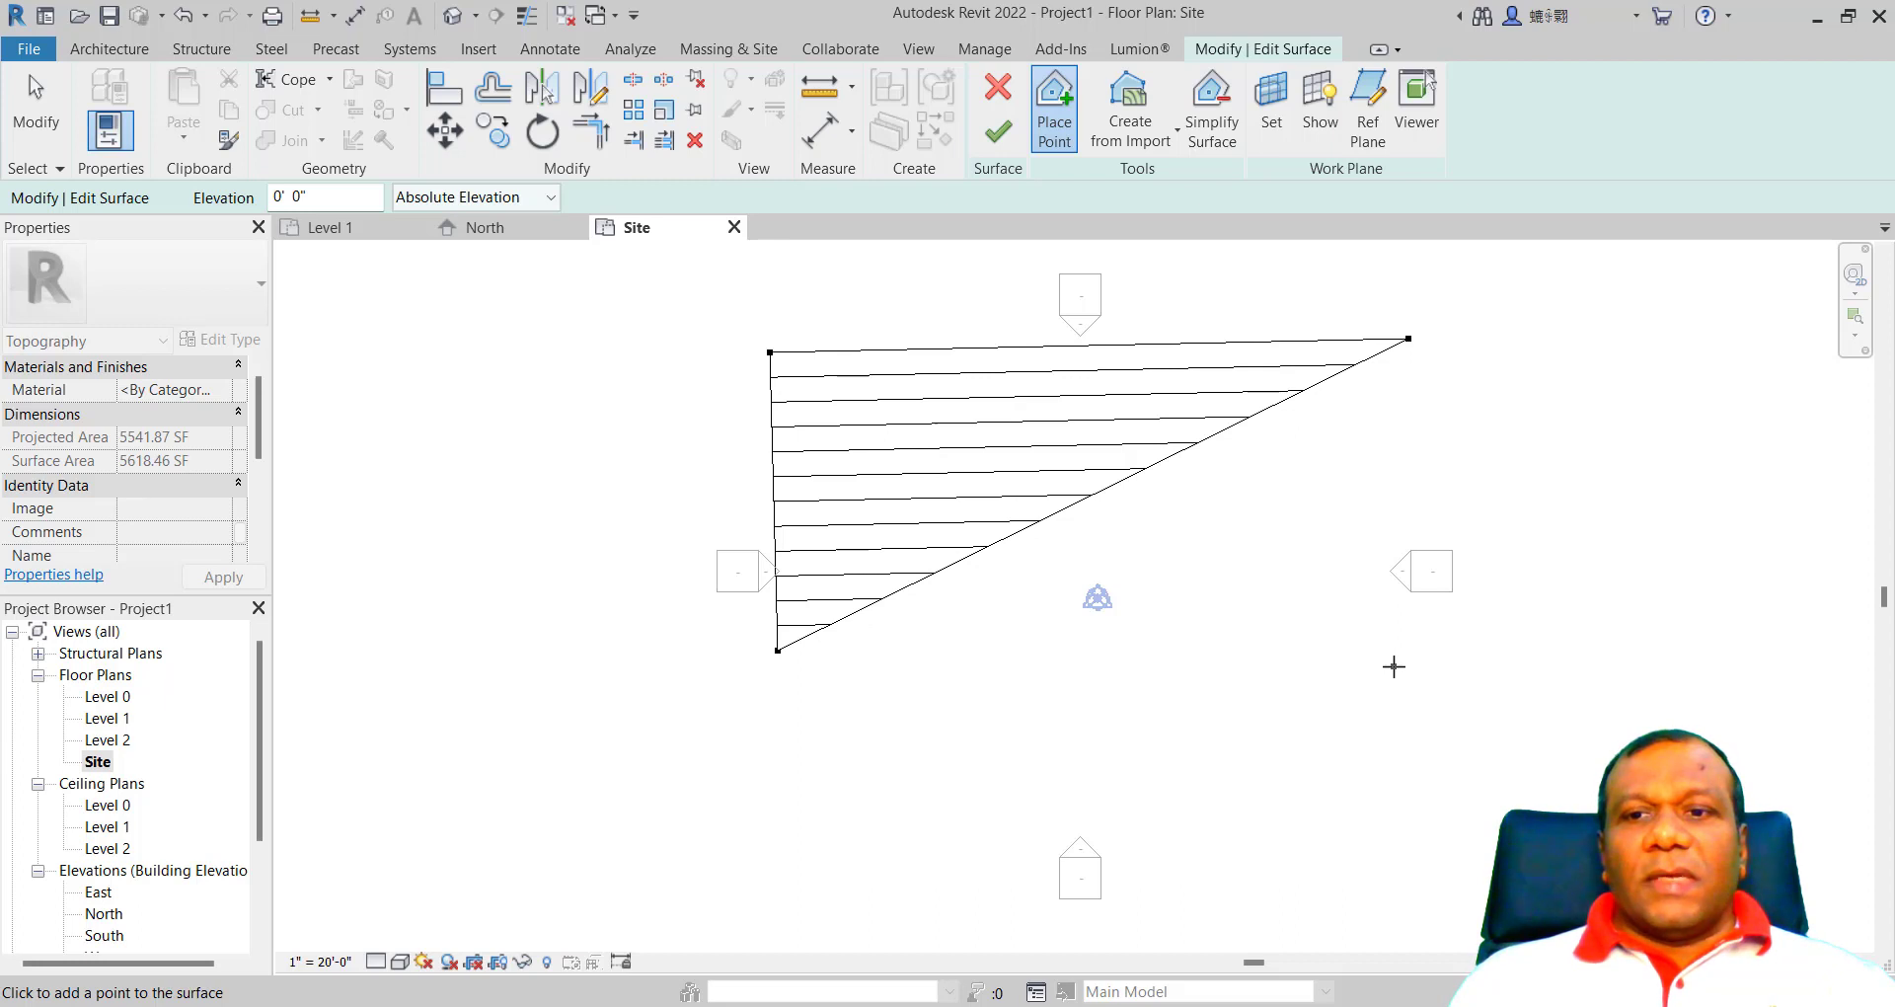
click(1393, 666)
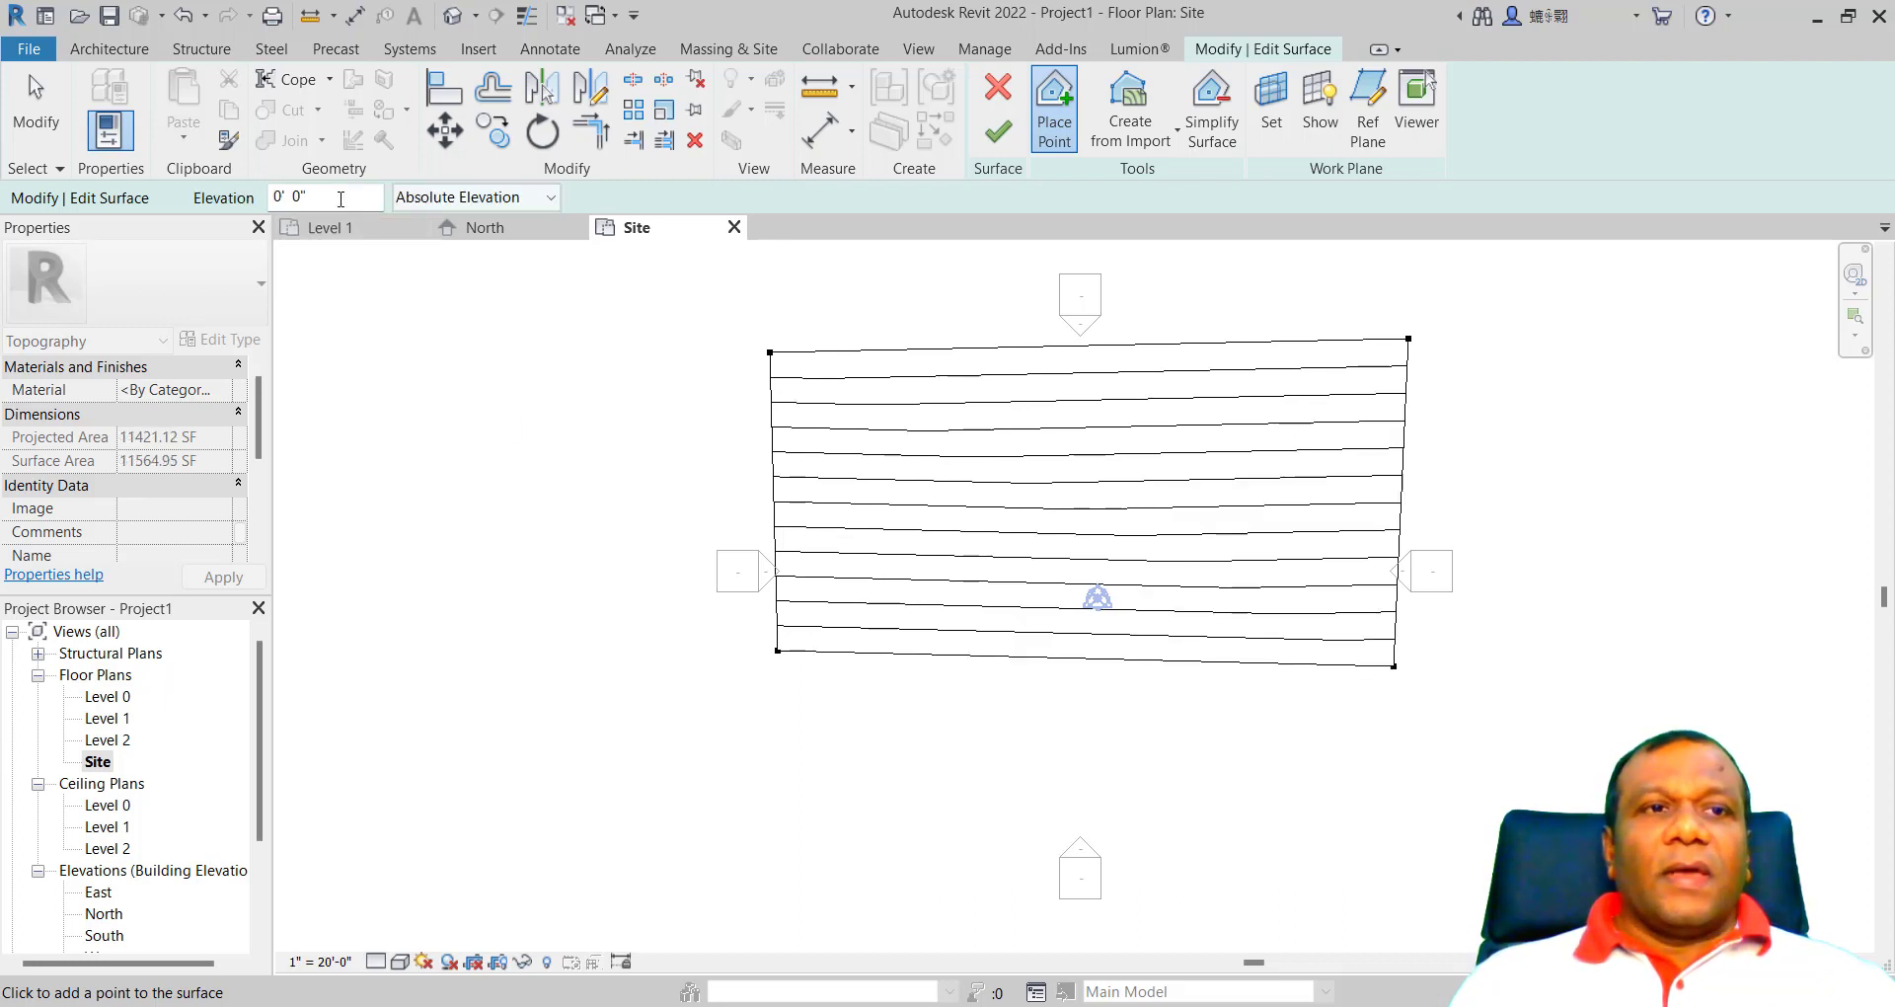
Step: Add two toposurface points at -12' elevation along the south side and finish the surface
drag(342, 198, 244, 202)
text(-12)
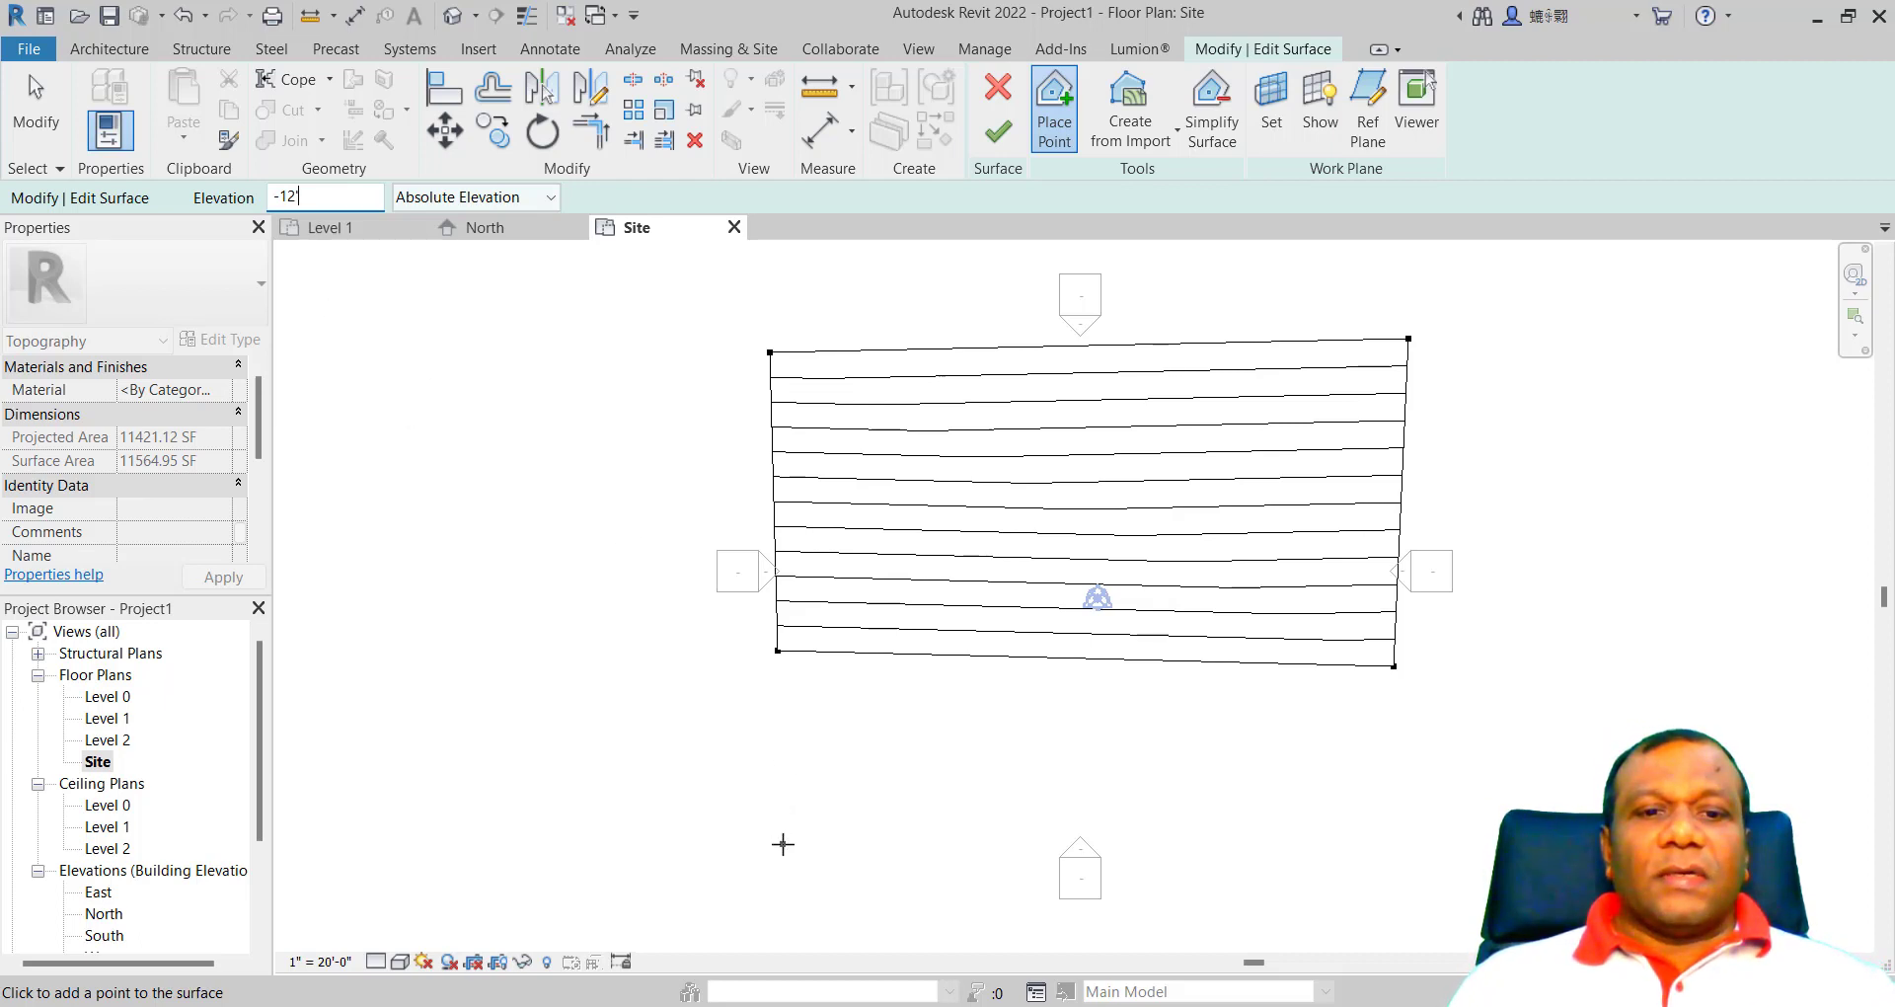
click(782, 844)
click(1398, 865)
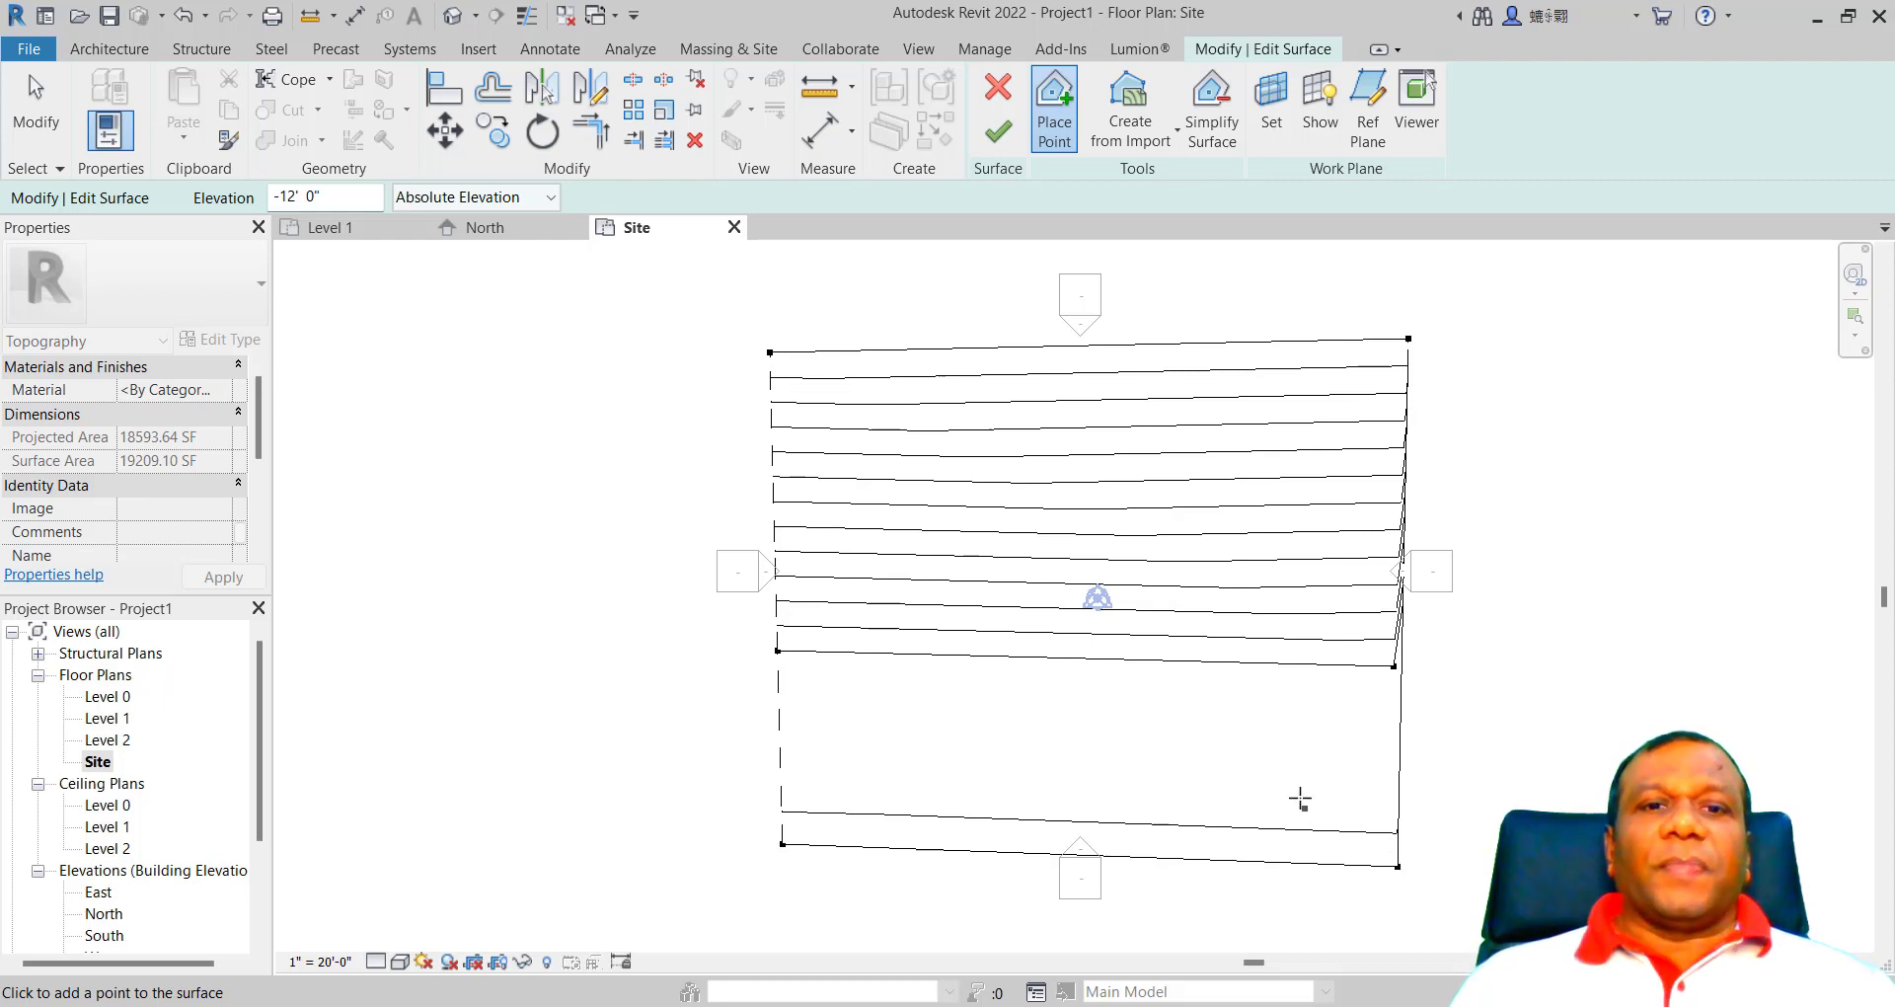
click(987, 140)
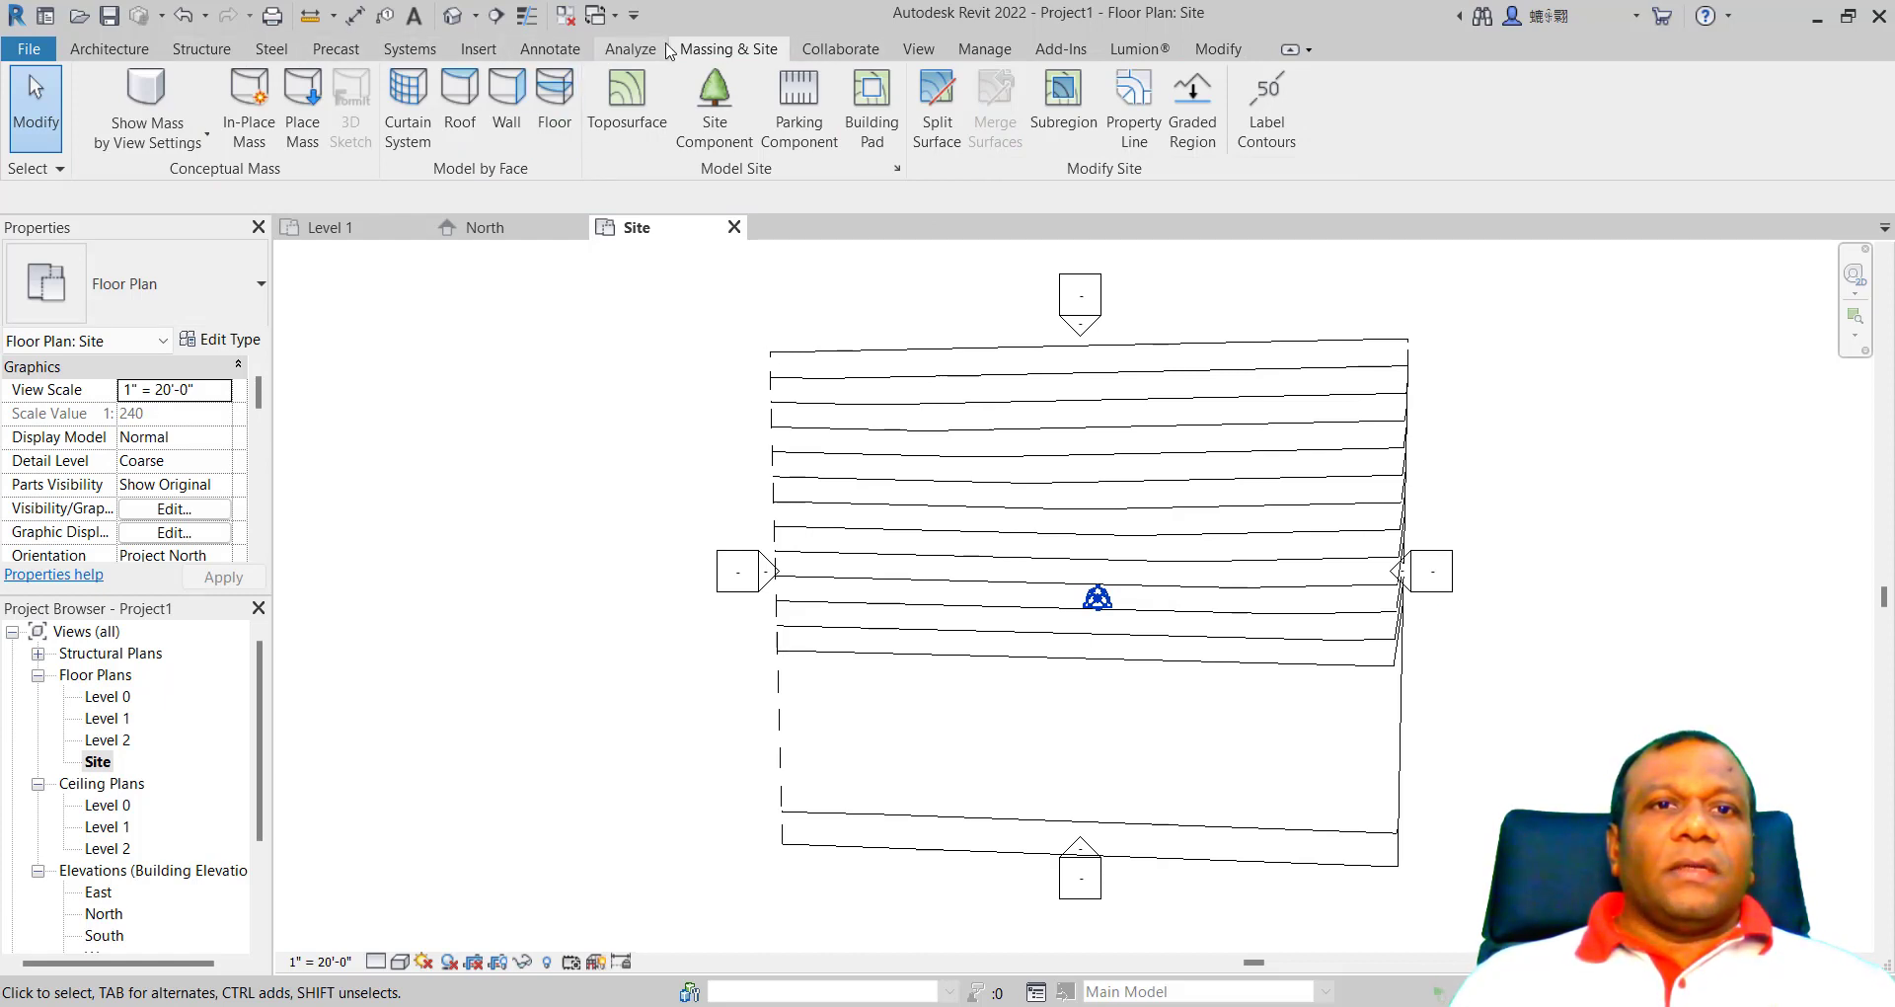
Step: Inspect the slope of the toposurface in the default 3D view and in the North elevation
click(916, 49)
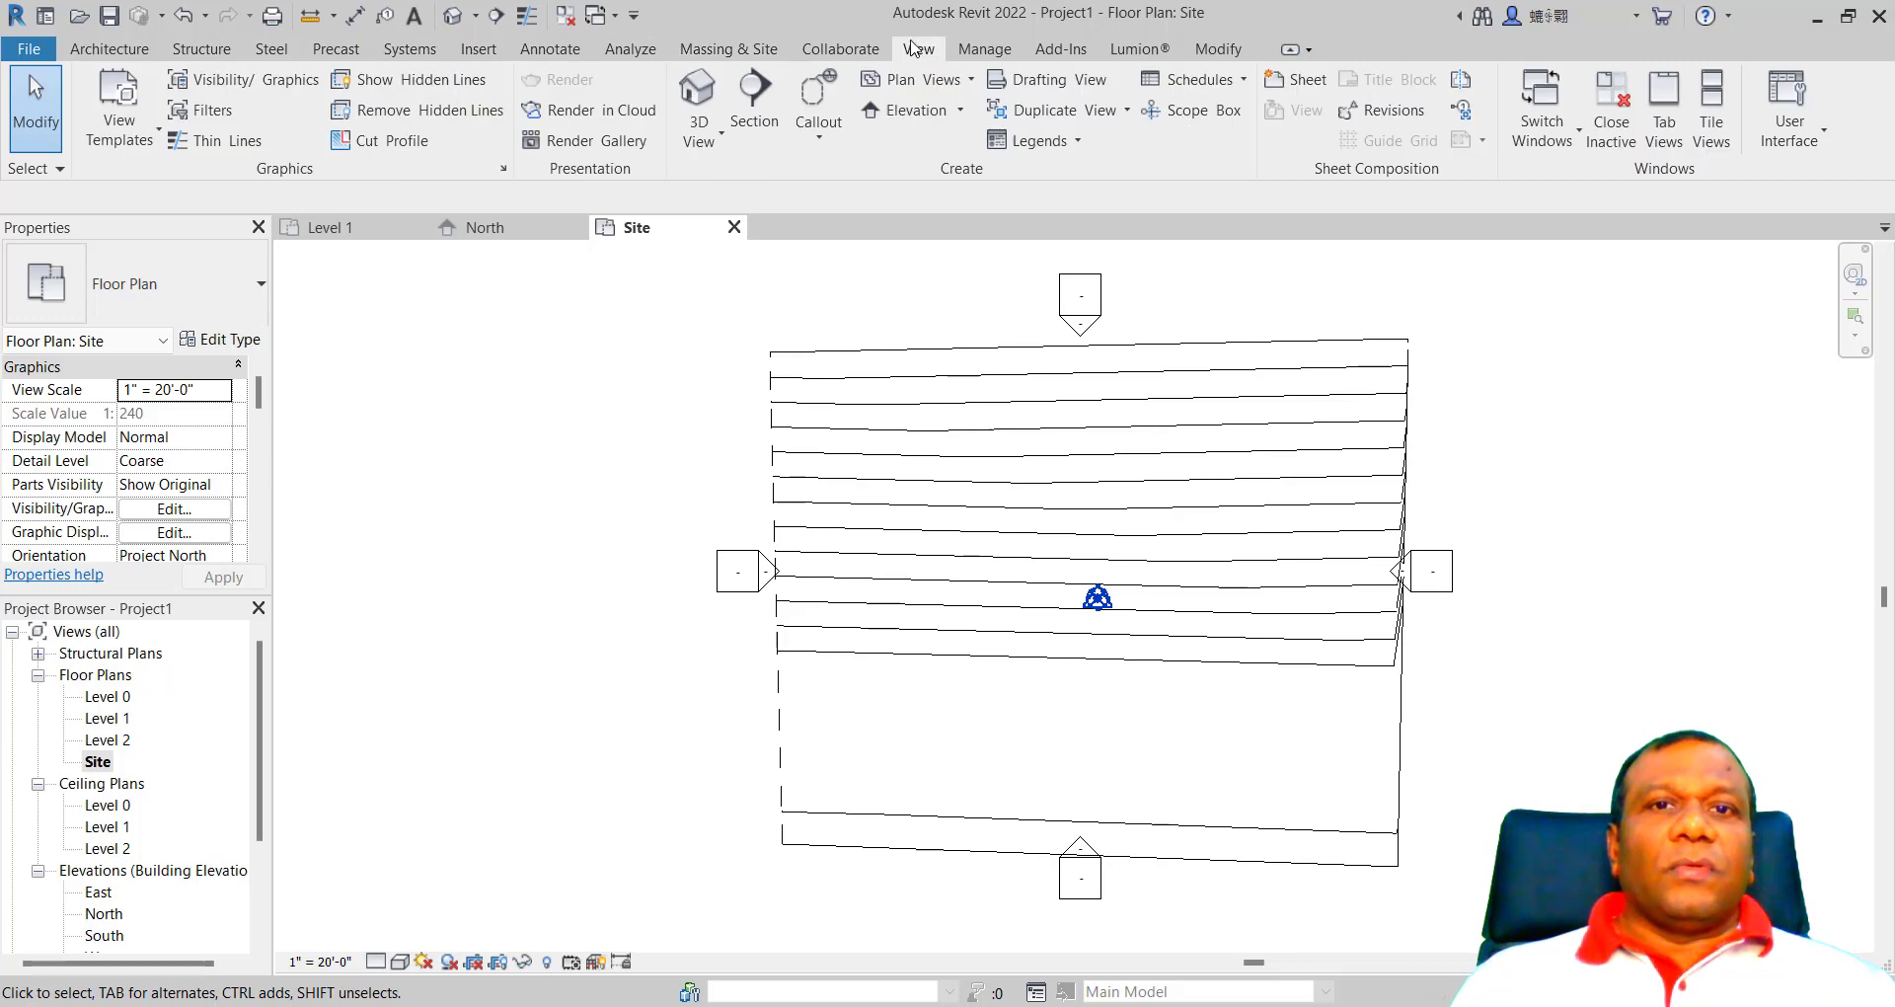
click(699, 99)
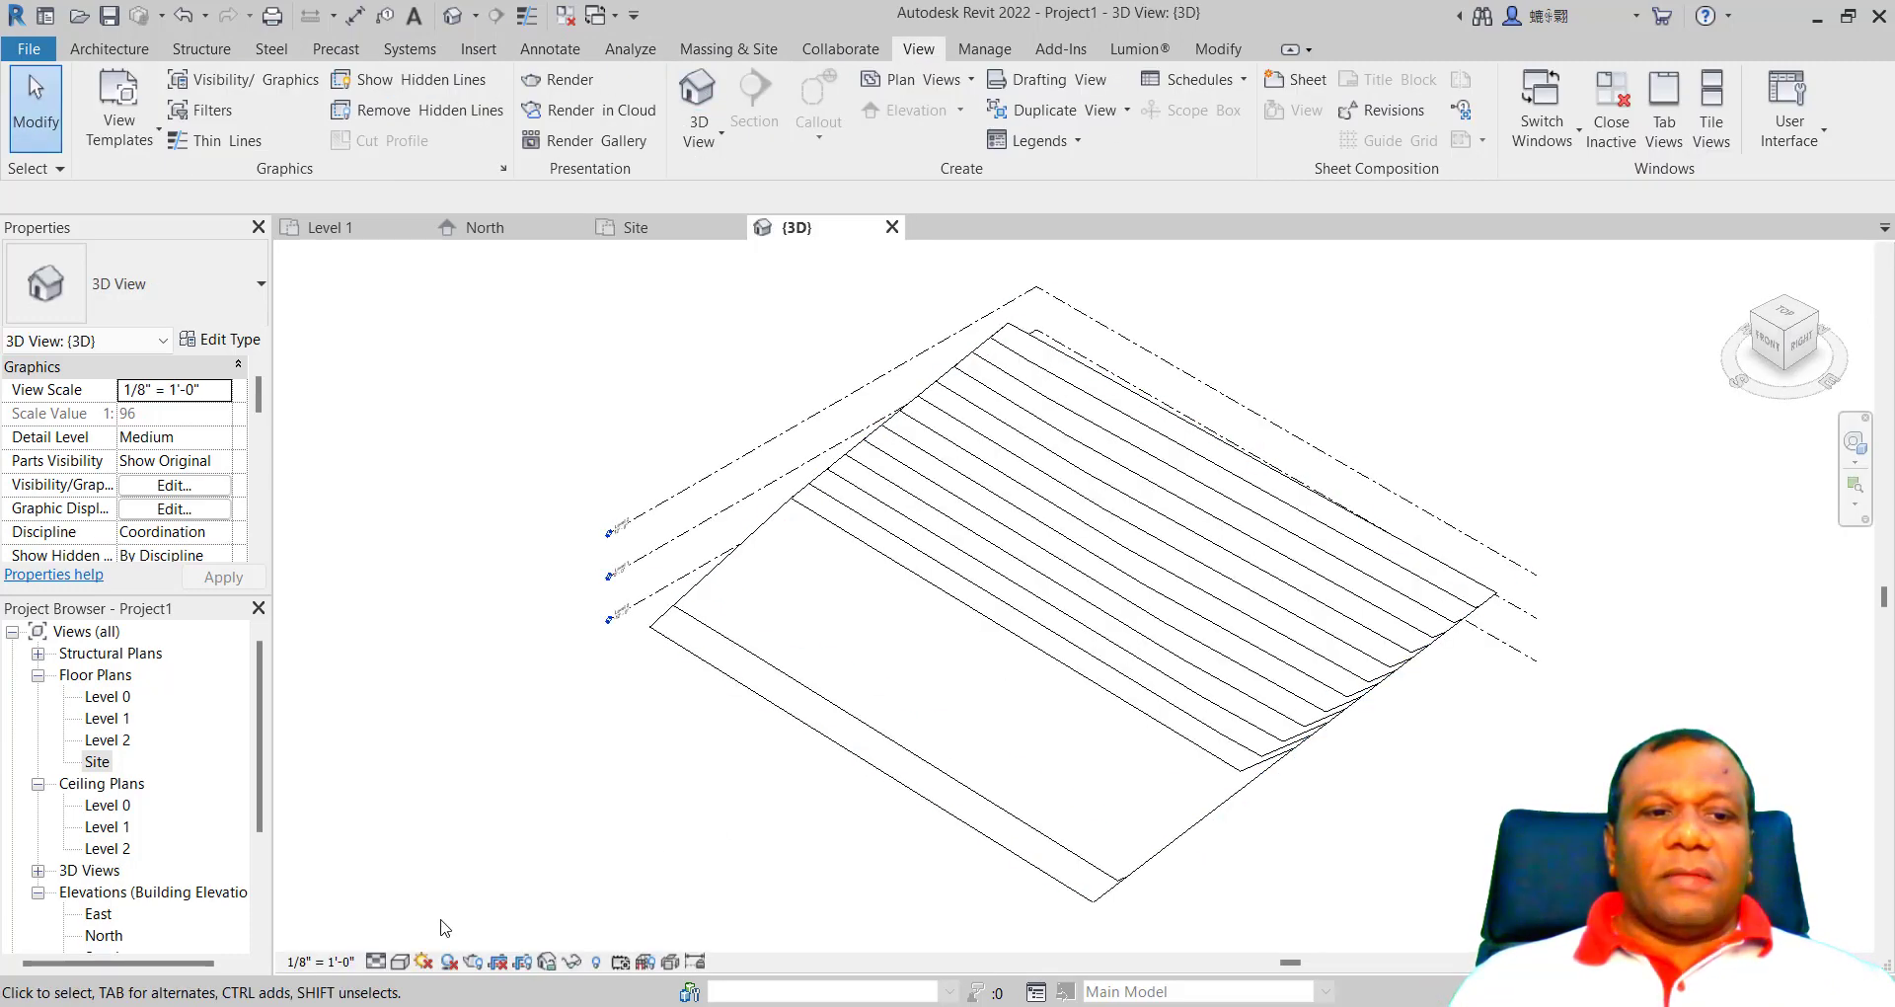
click(1859, 456)
drag(1678, 473, 1658, 423)
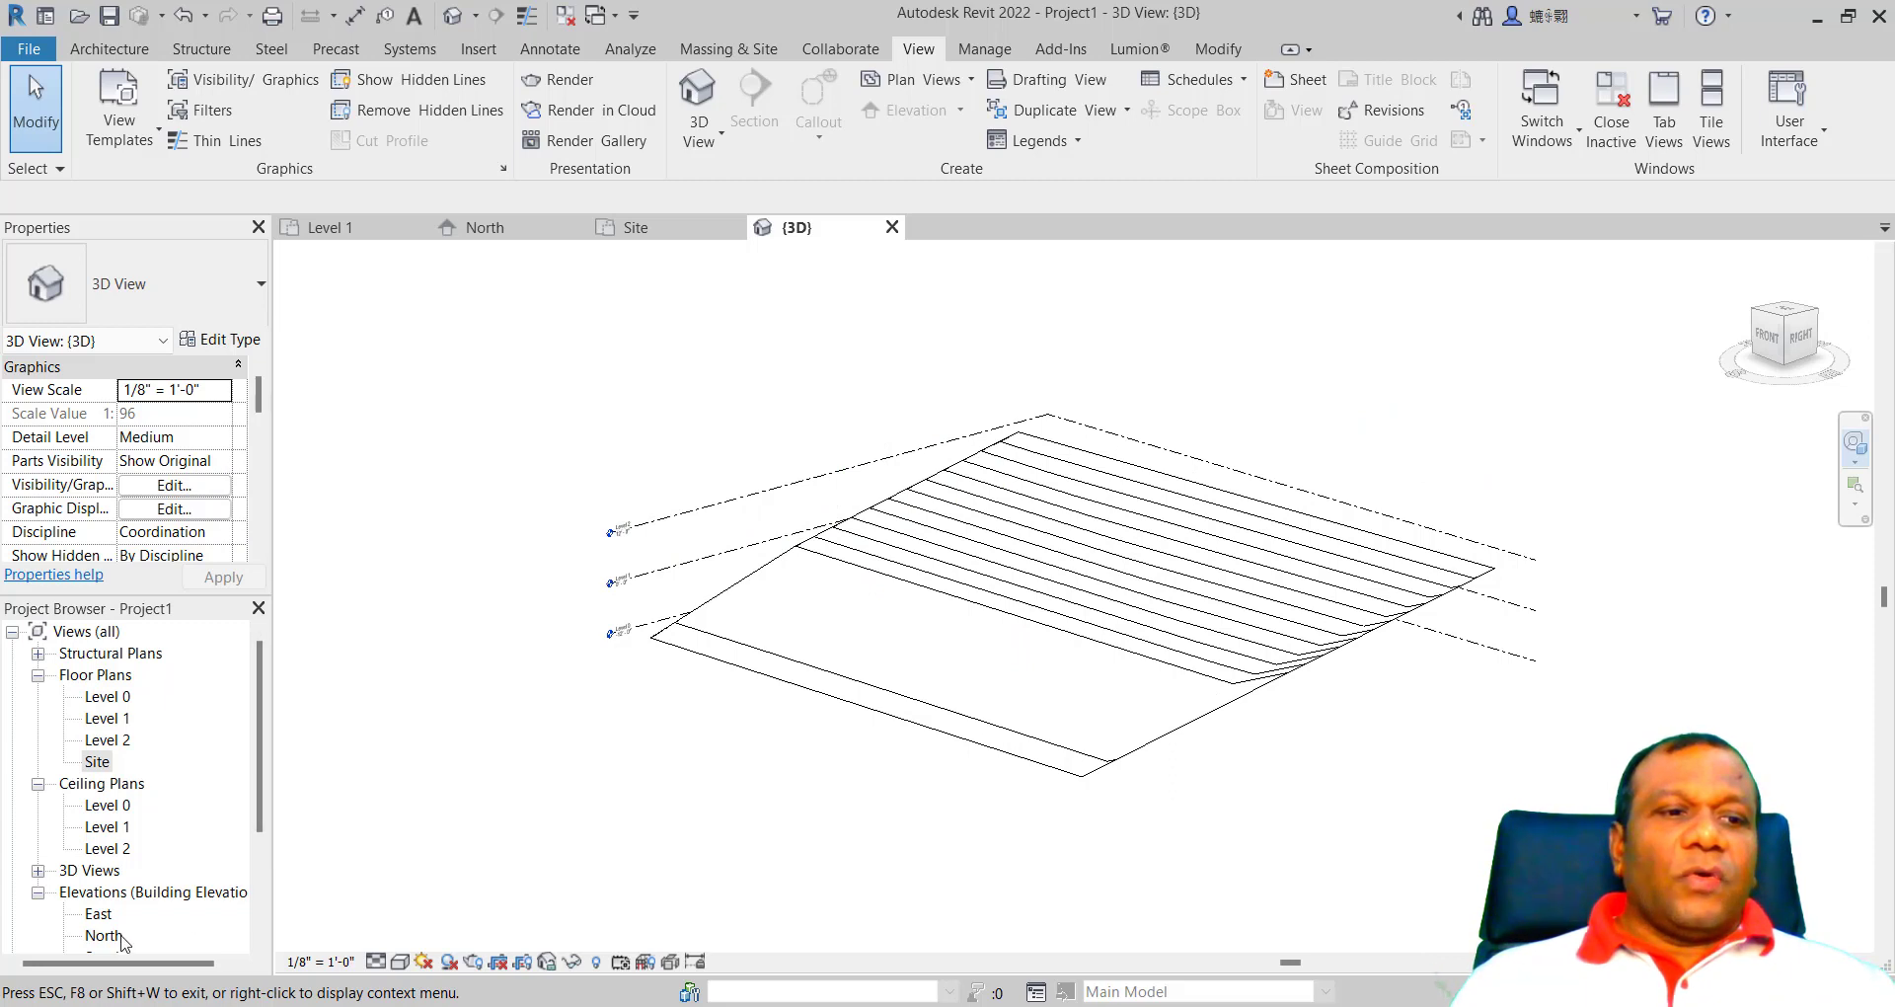
double_click(102, 935)
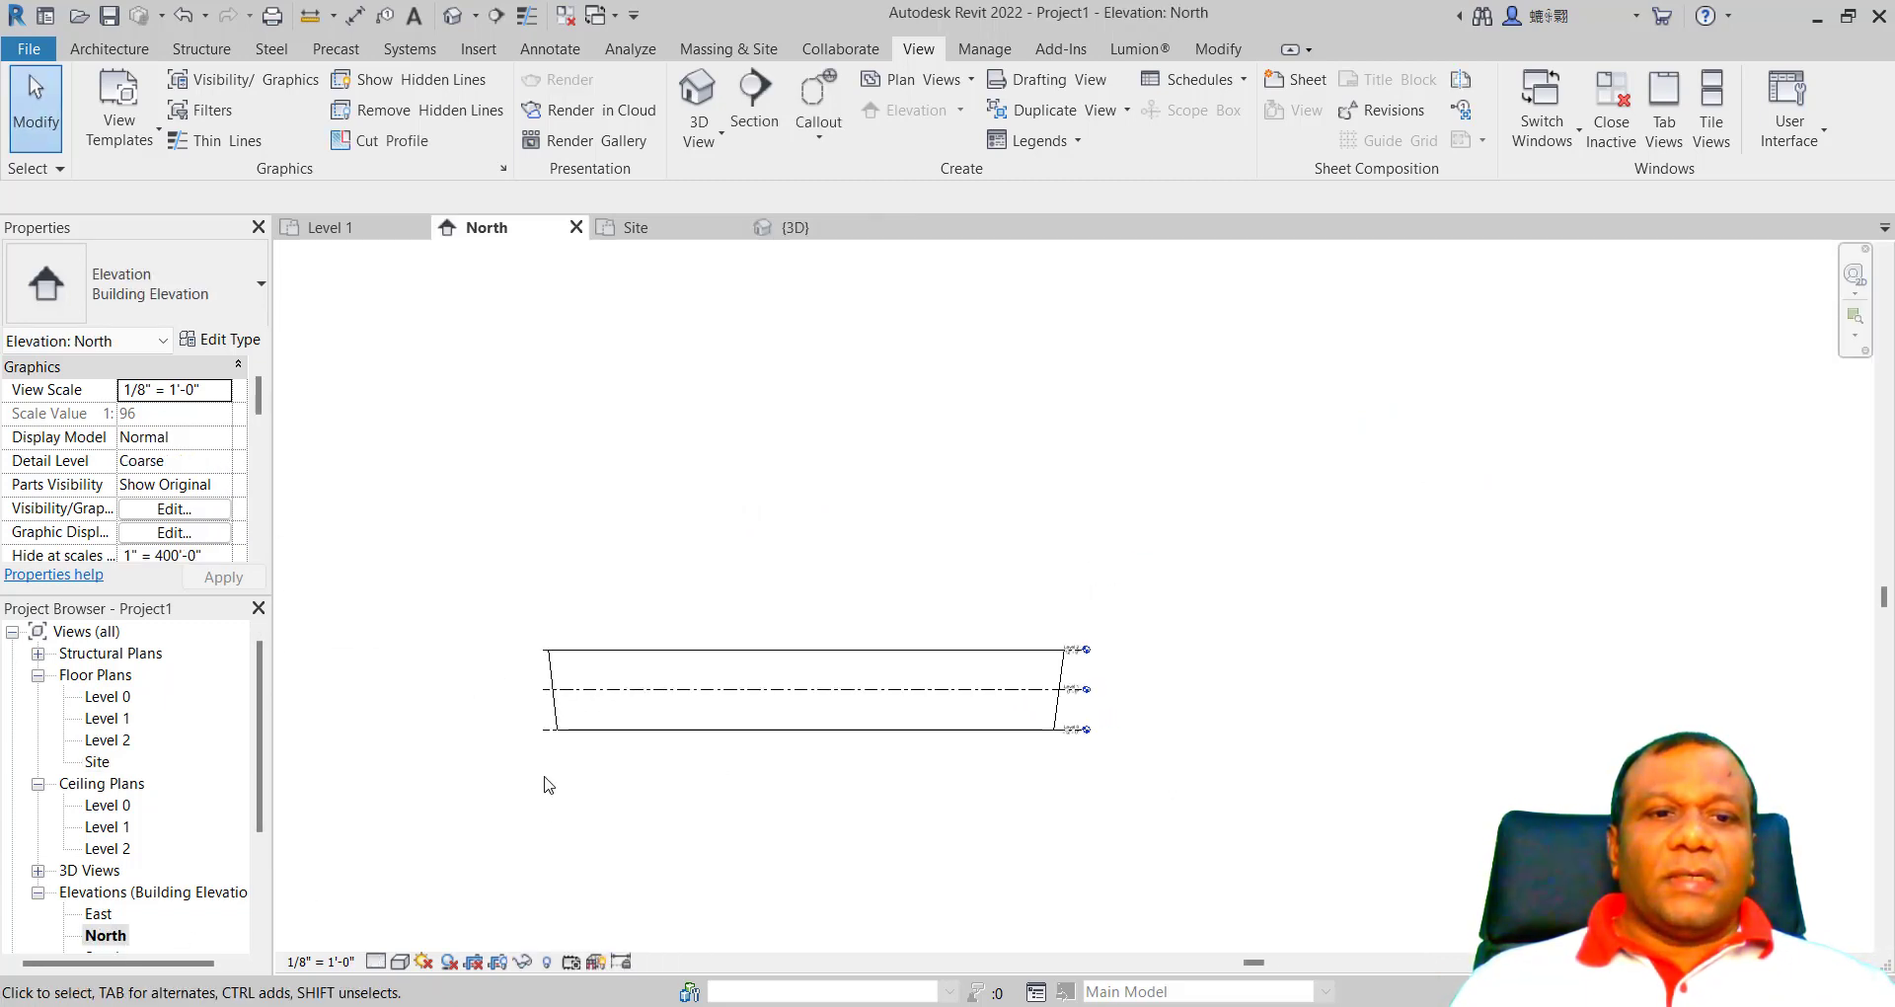
scroll(547, 706, up, 3)
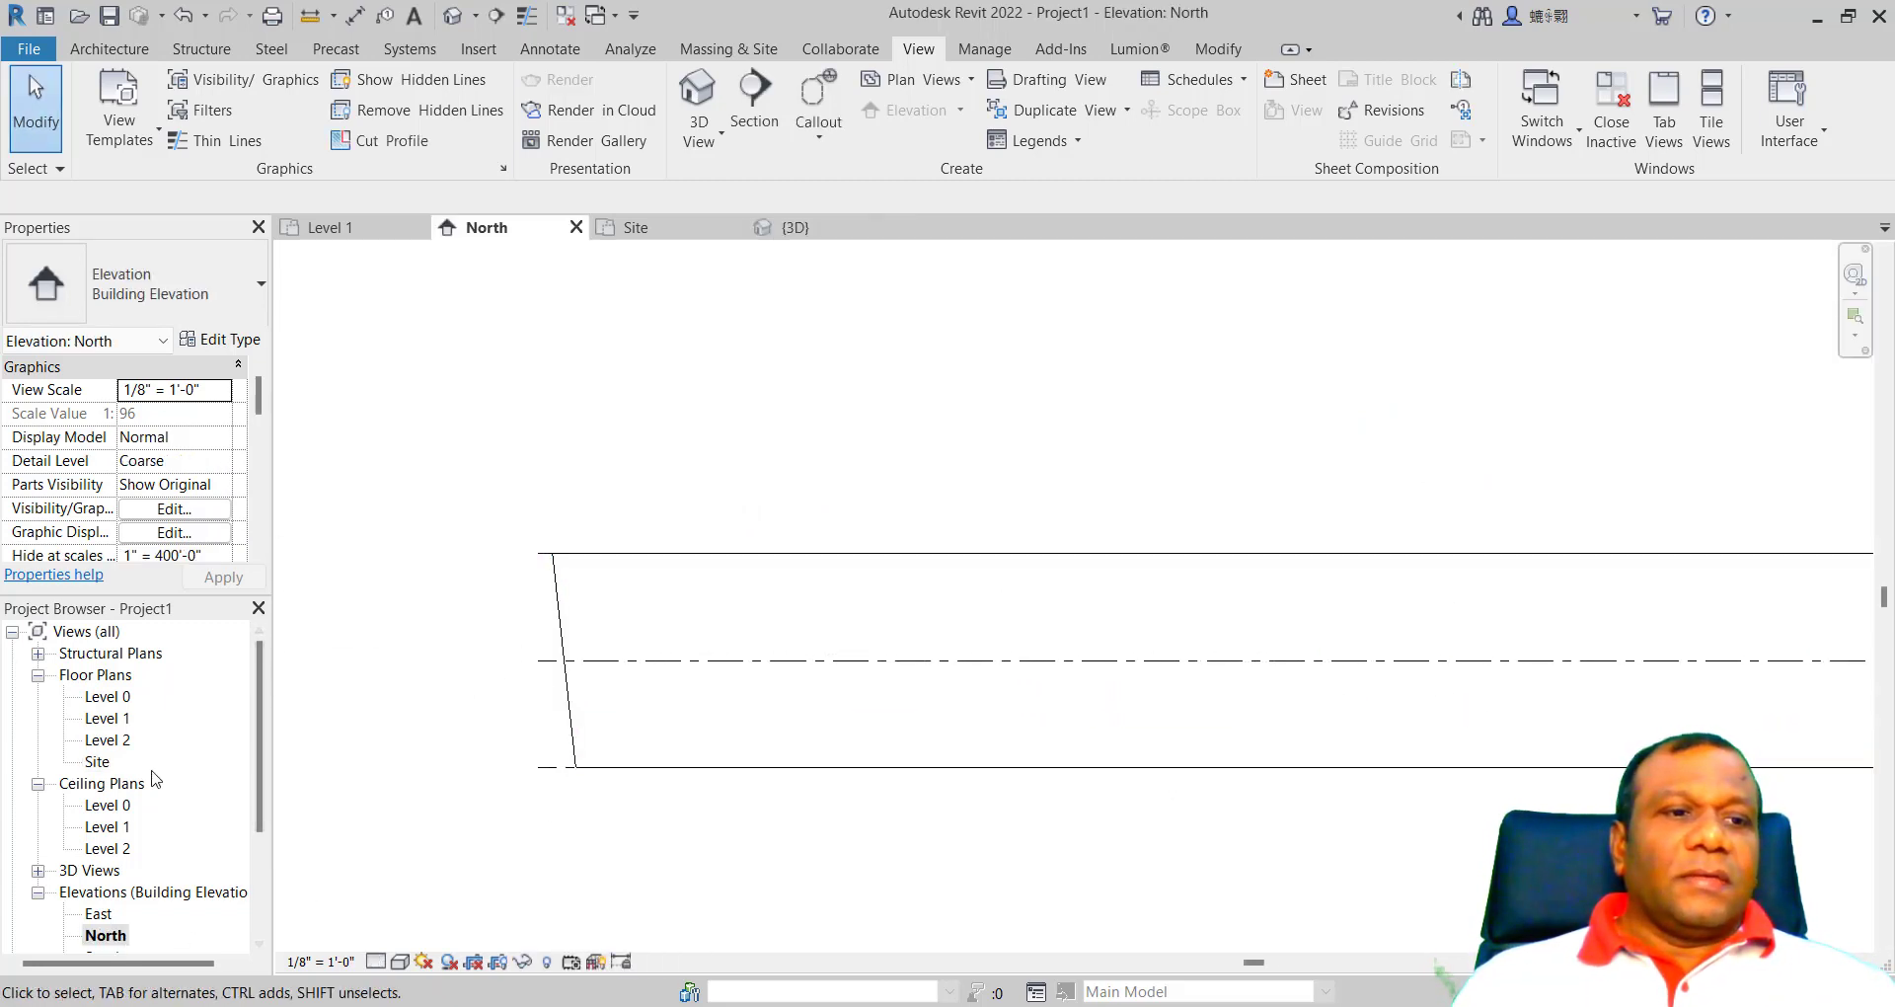
Step: Create a rectangular building pad about 72' by 32' in the middle of the toposurface on the Level 0 floor plan
double_click(97, 761)
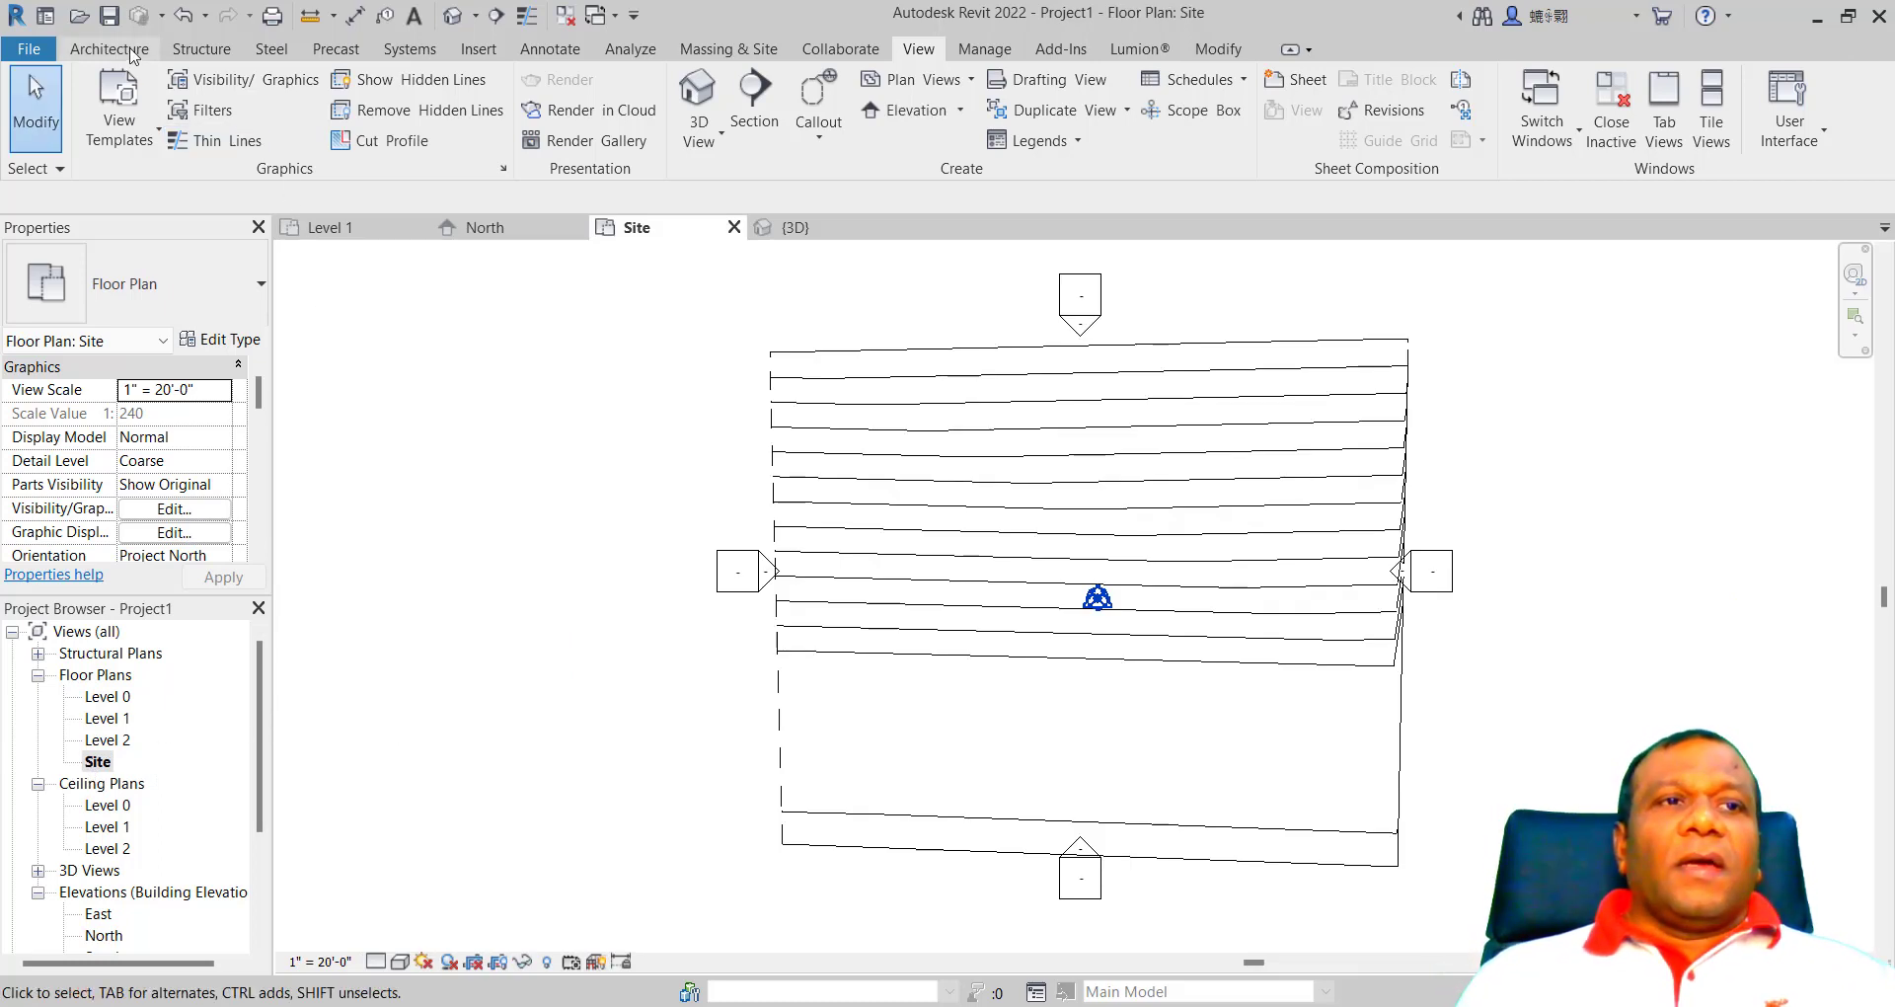
click(712, 57)
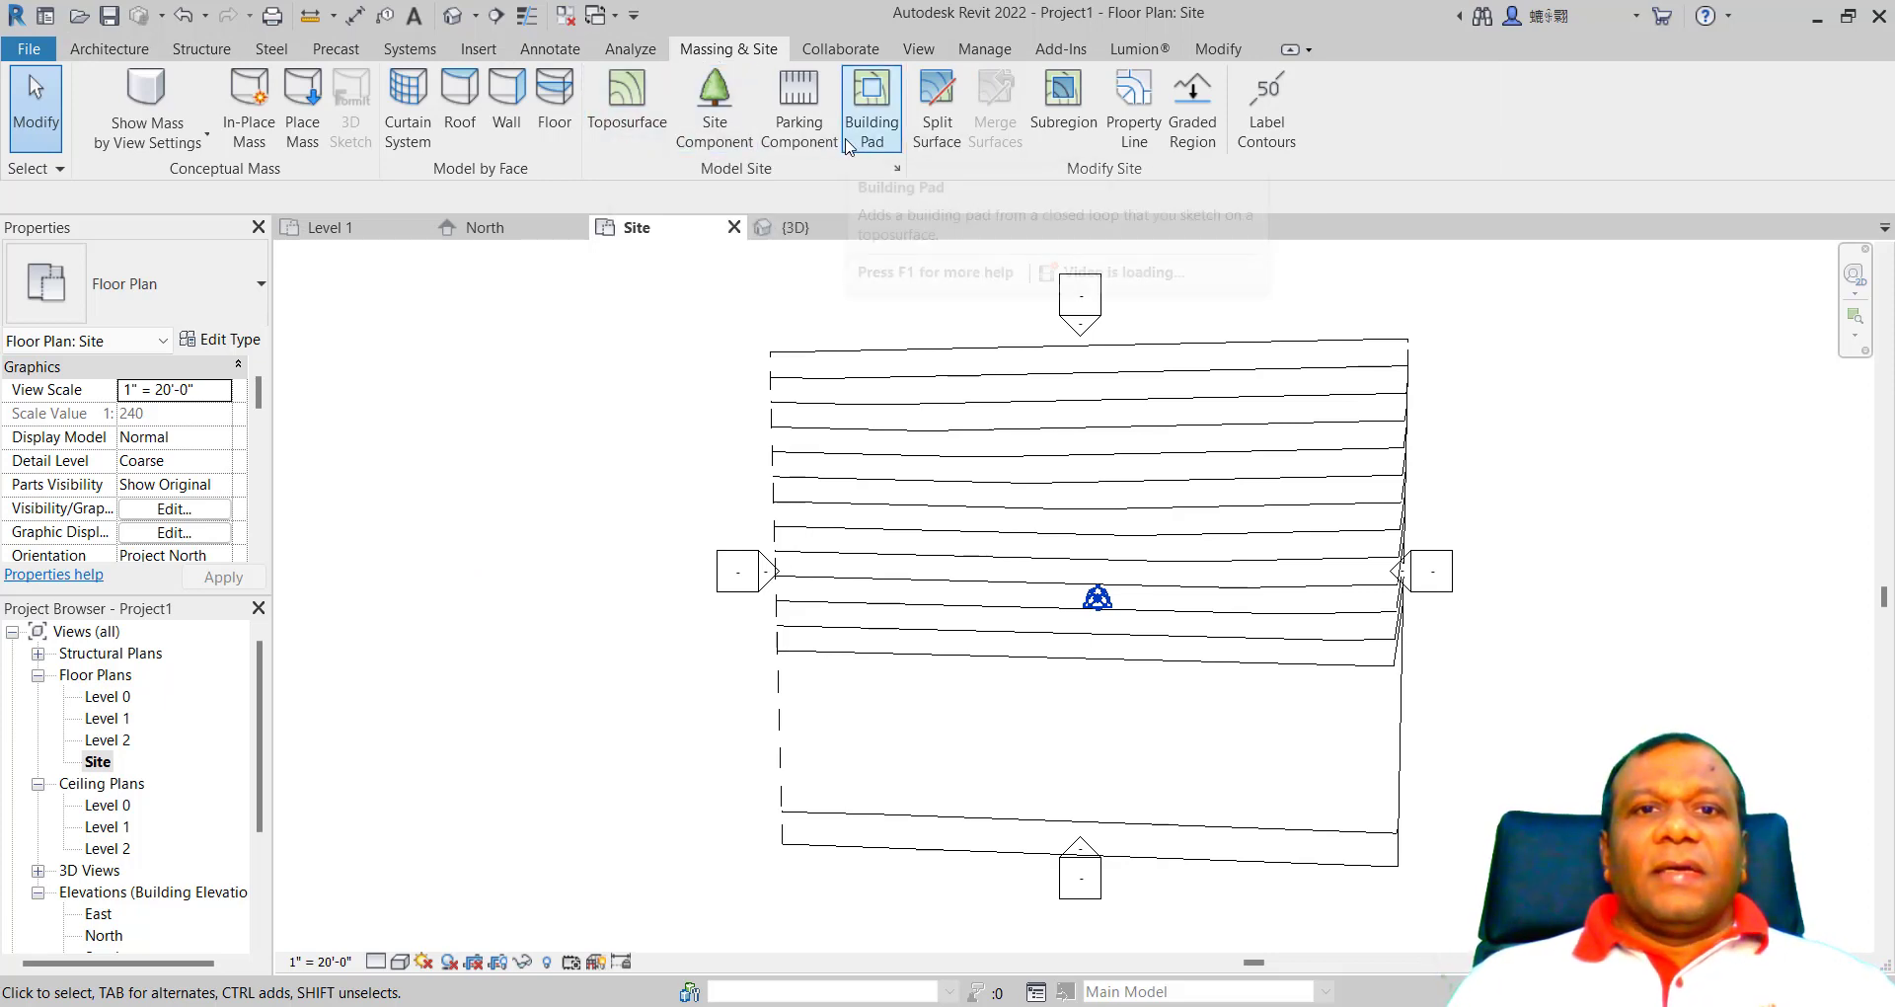
double_click(107, 697)
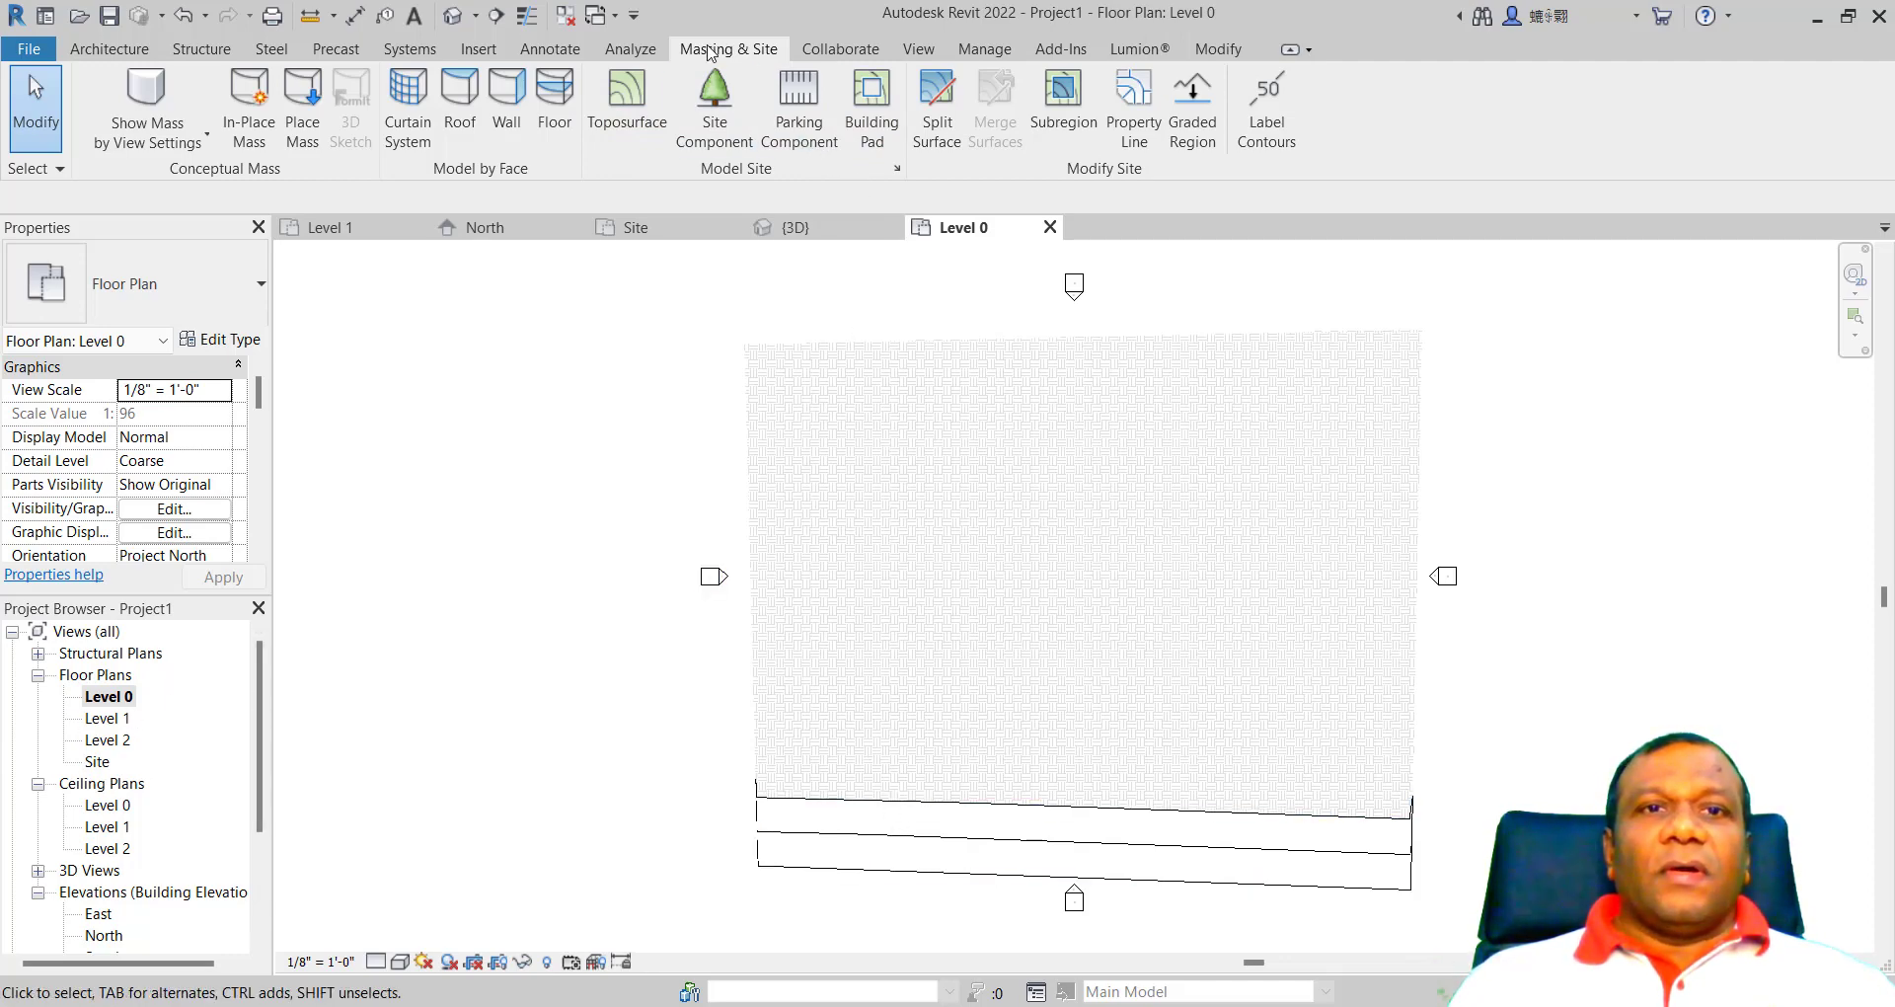
click(868, 120)
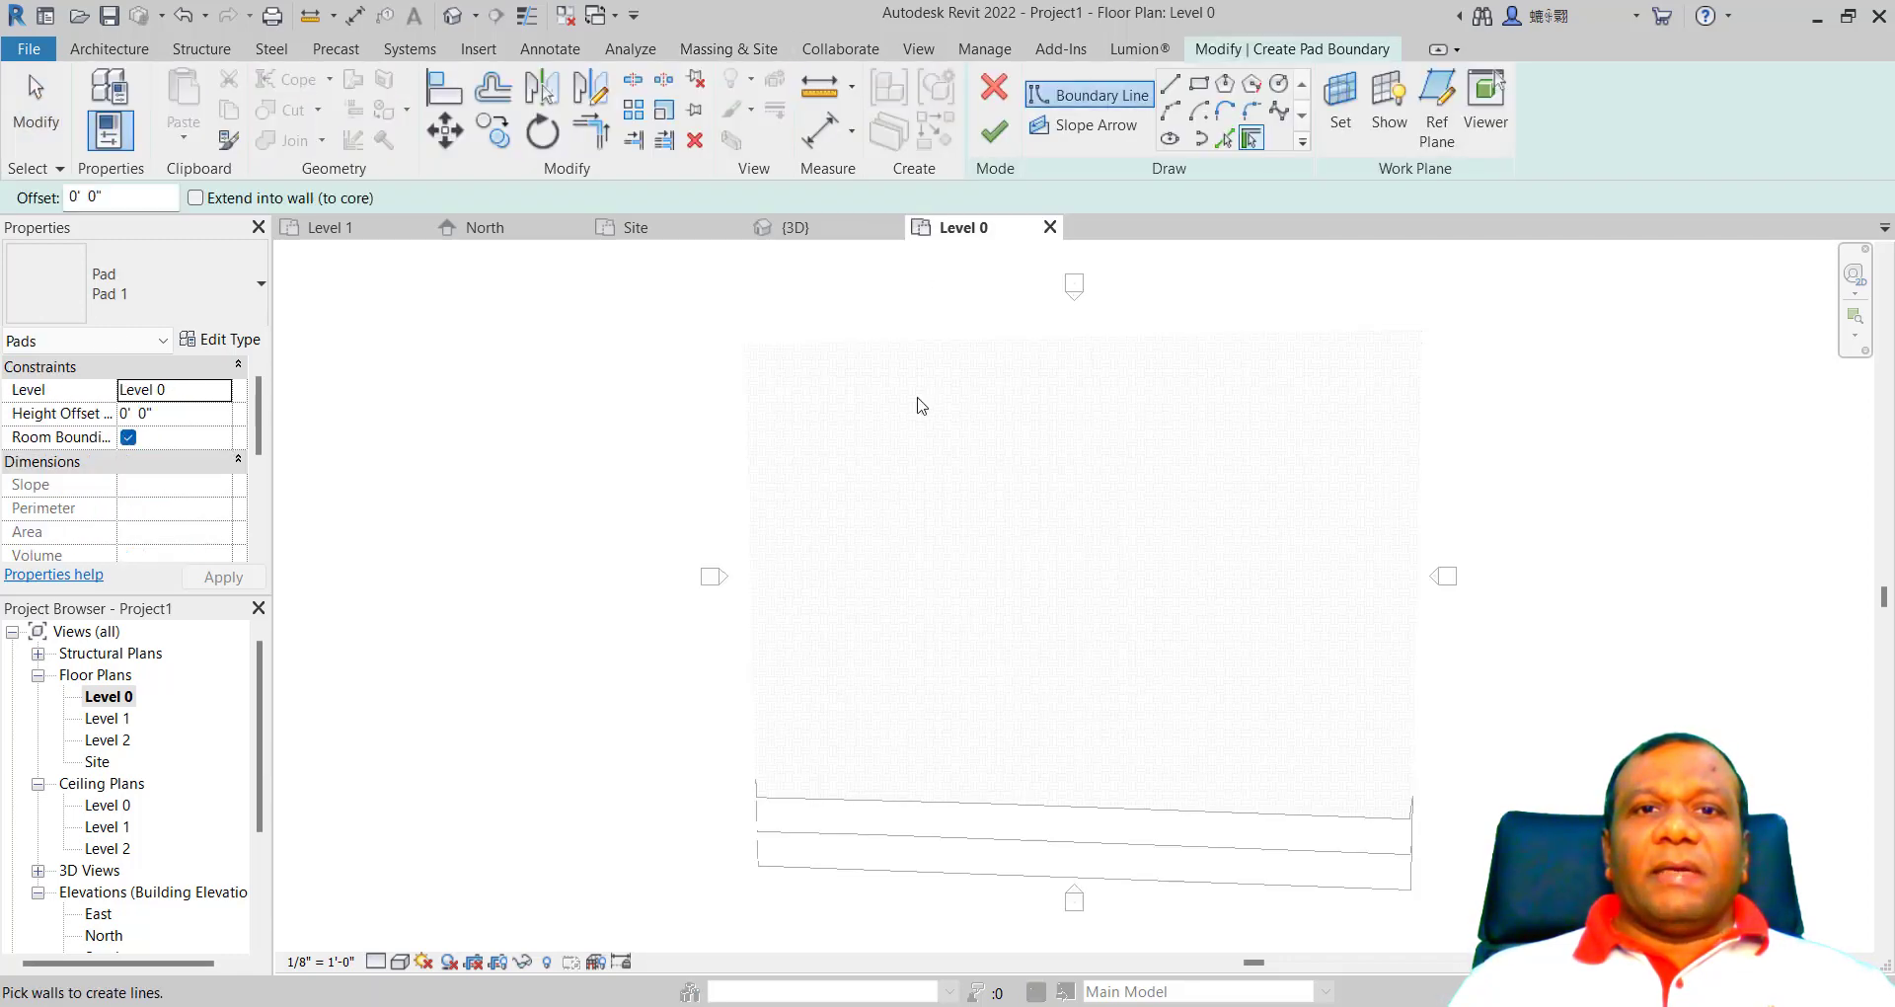
click(1200, 84)
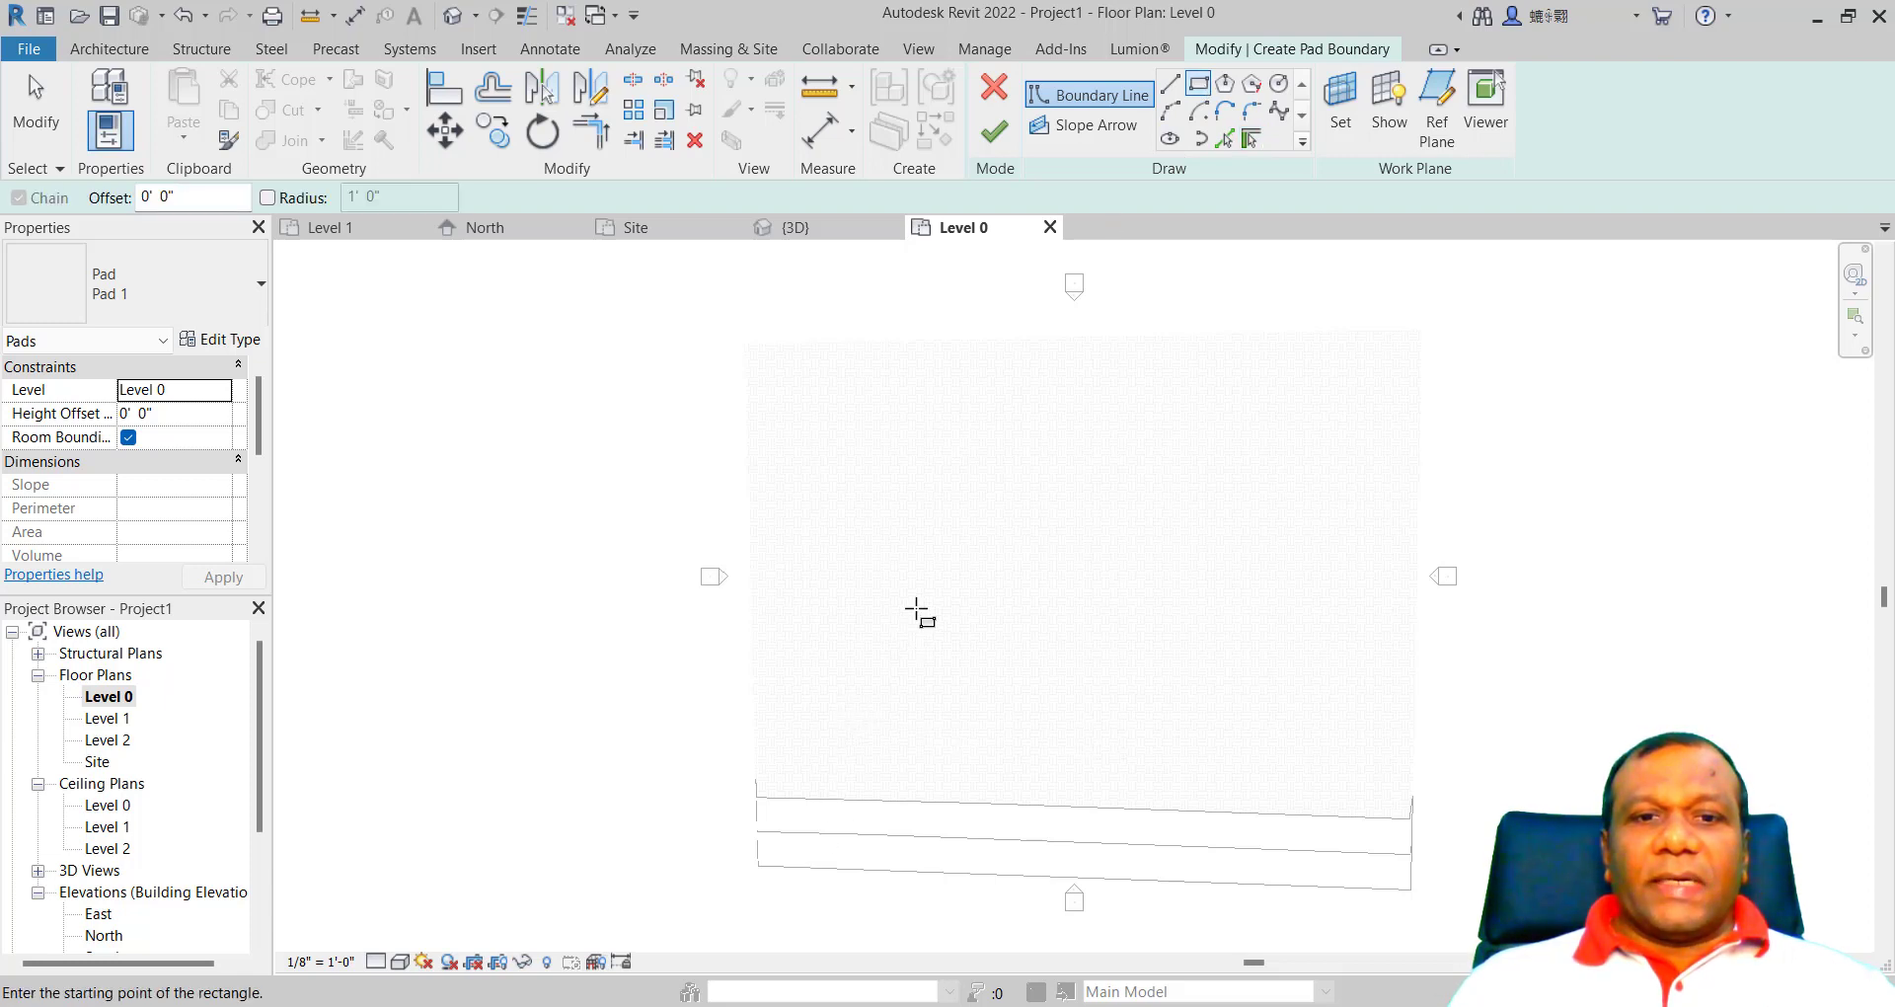
click(897, 470)
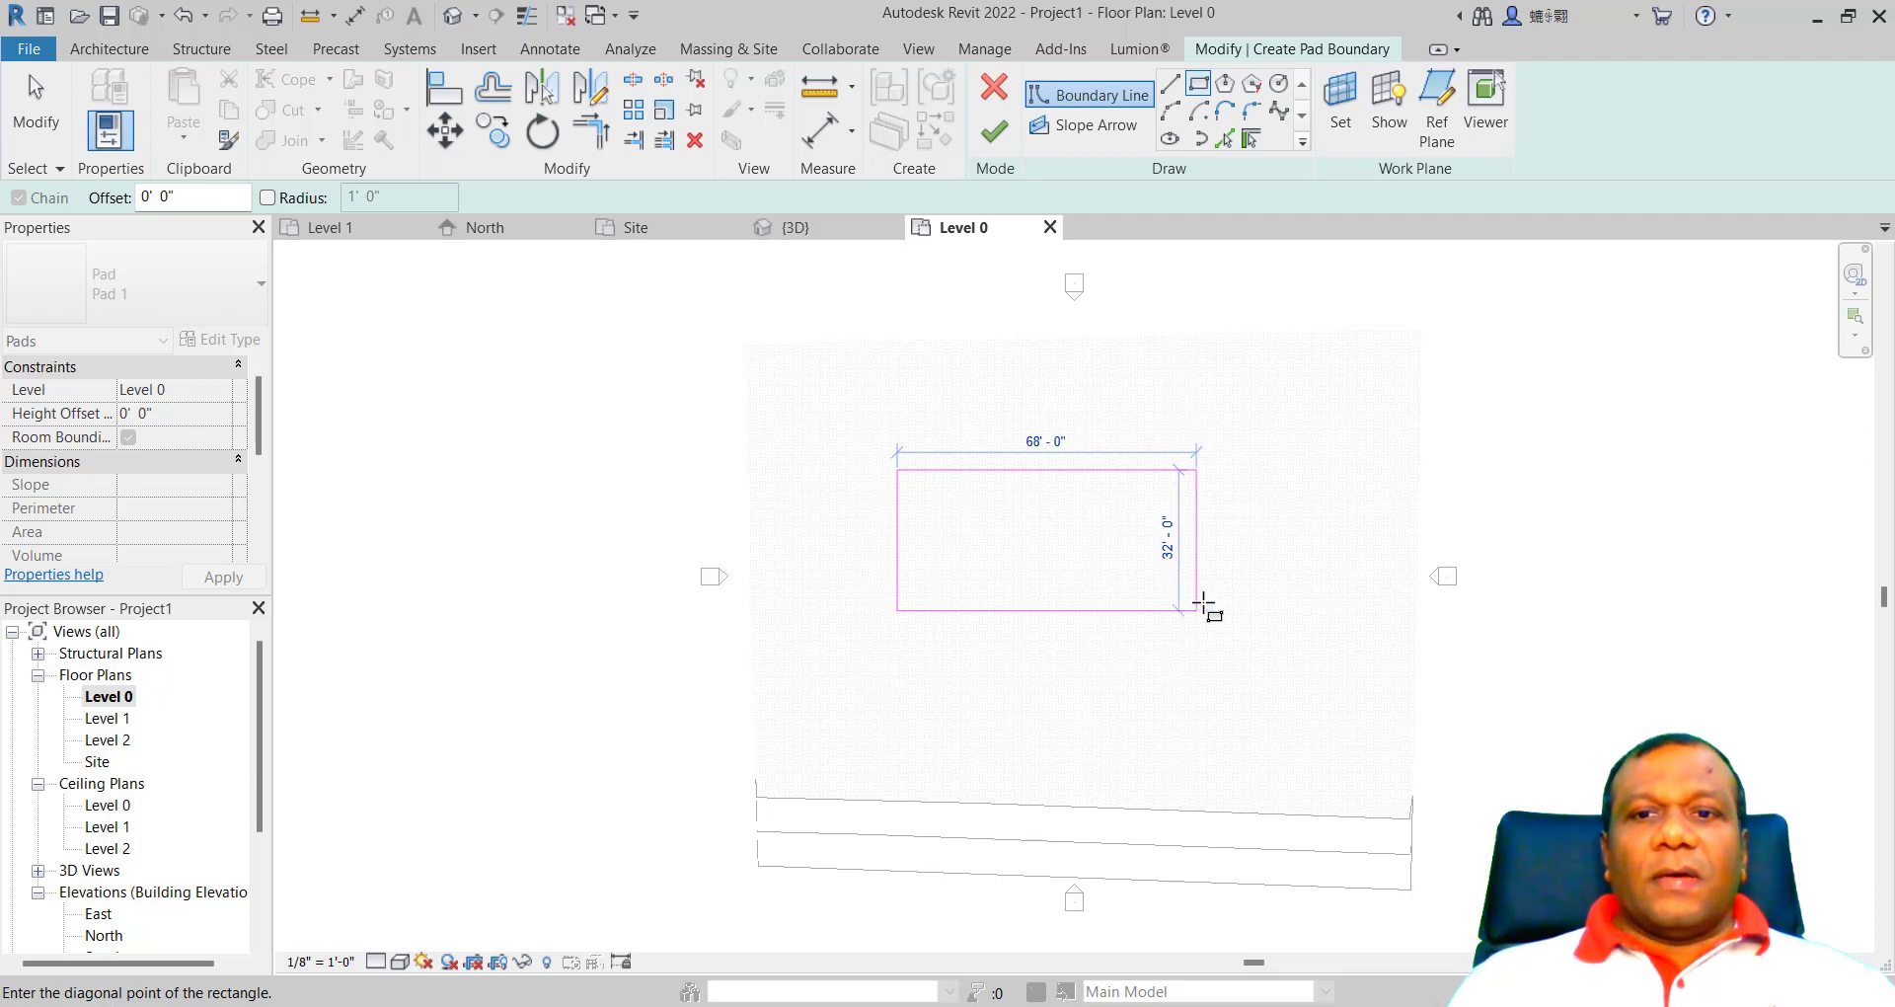
click(1216, 607)
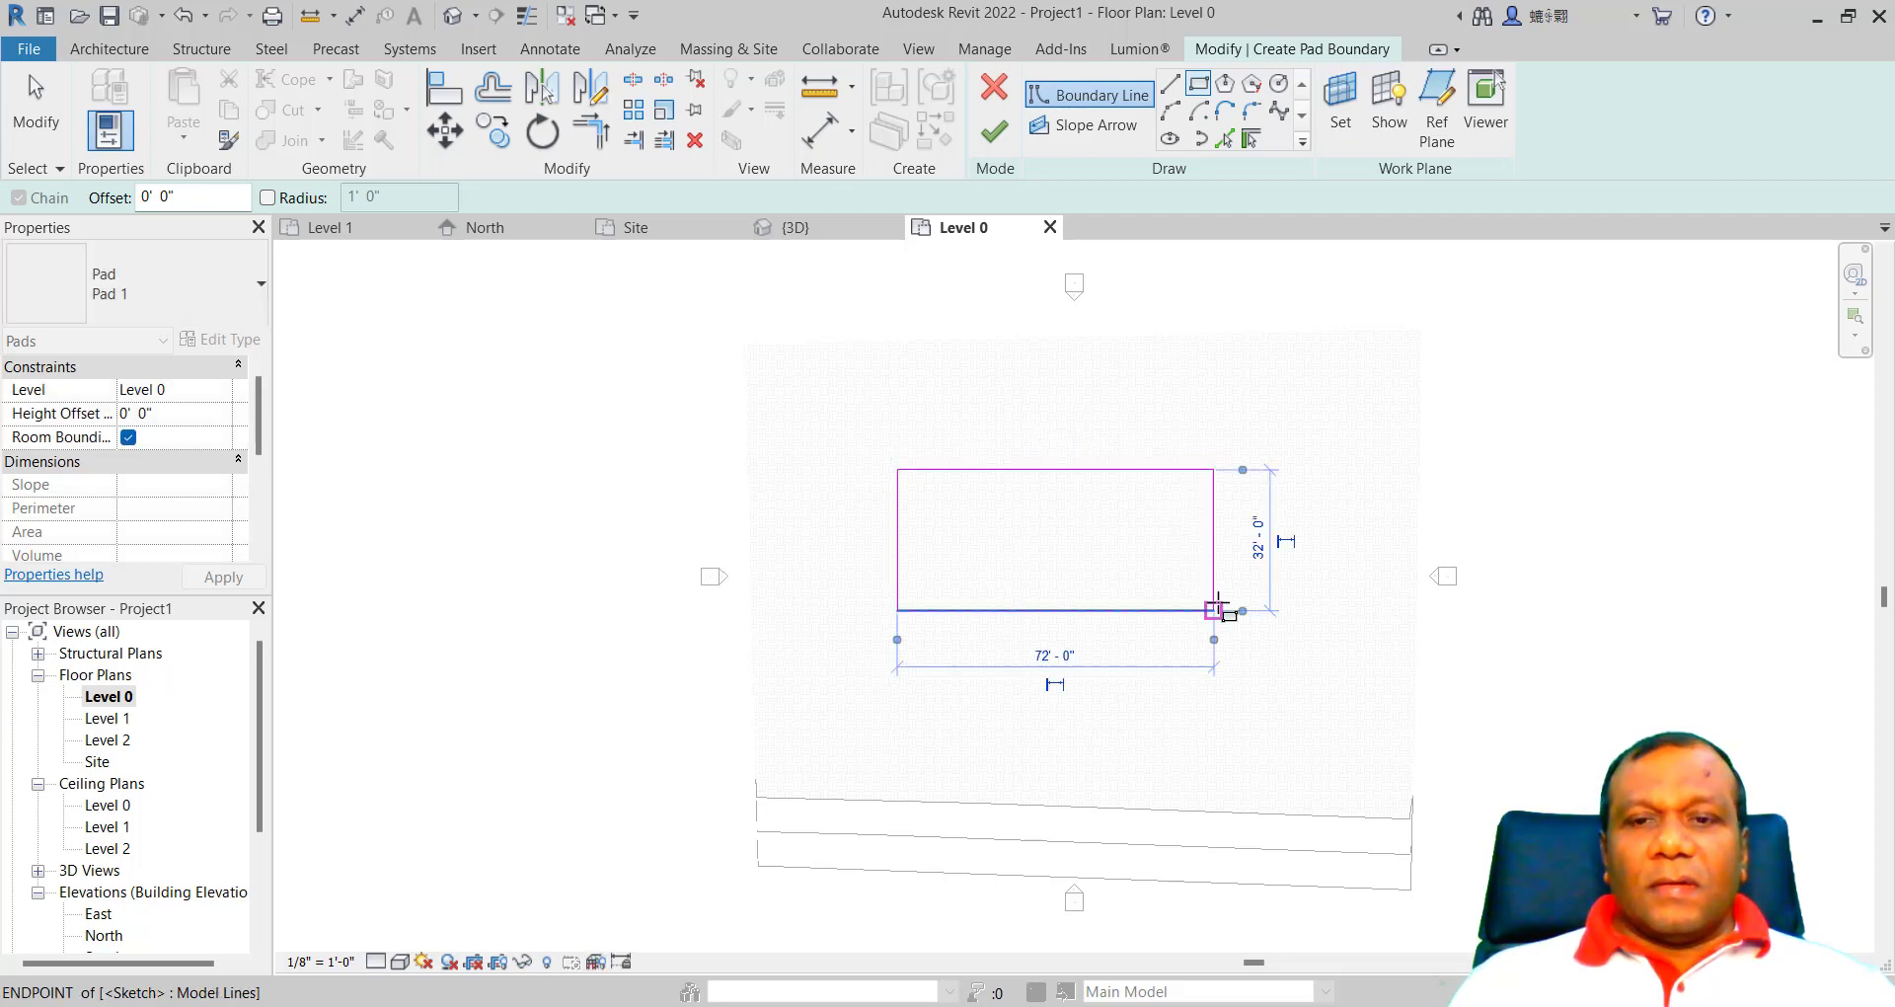
click(996, 135)
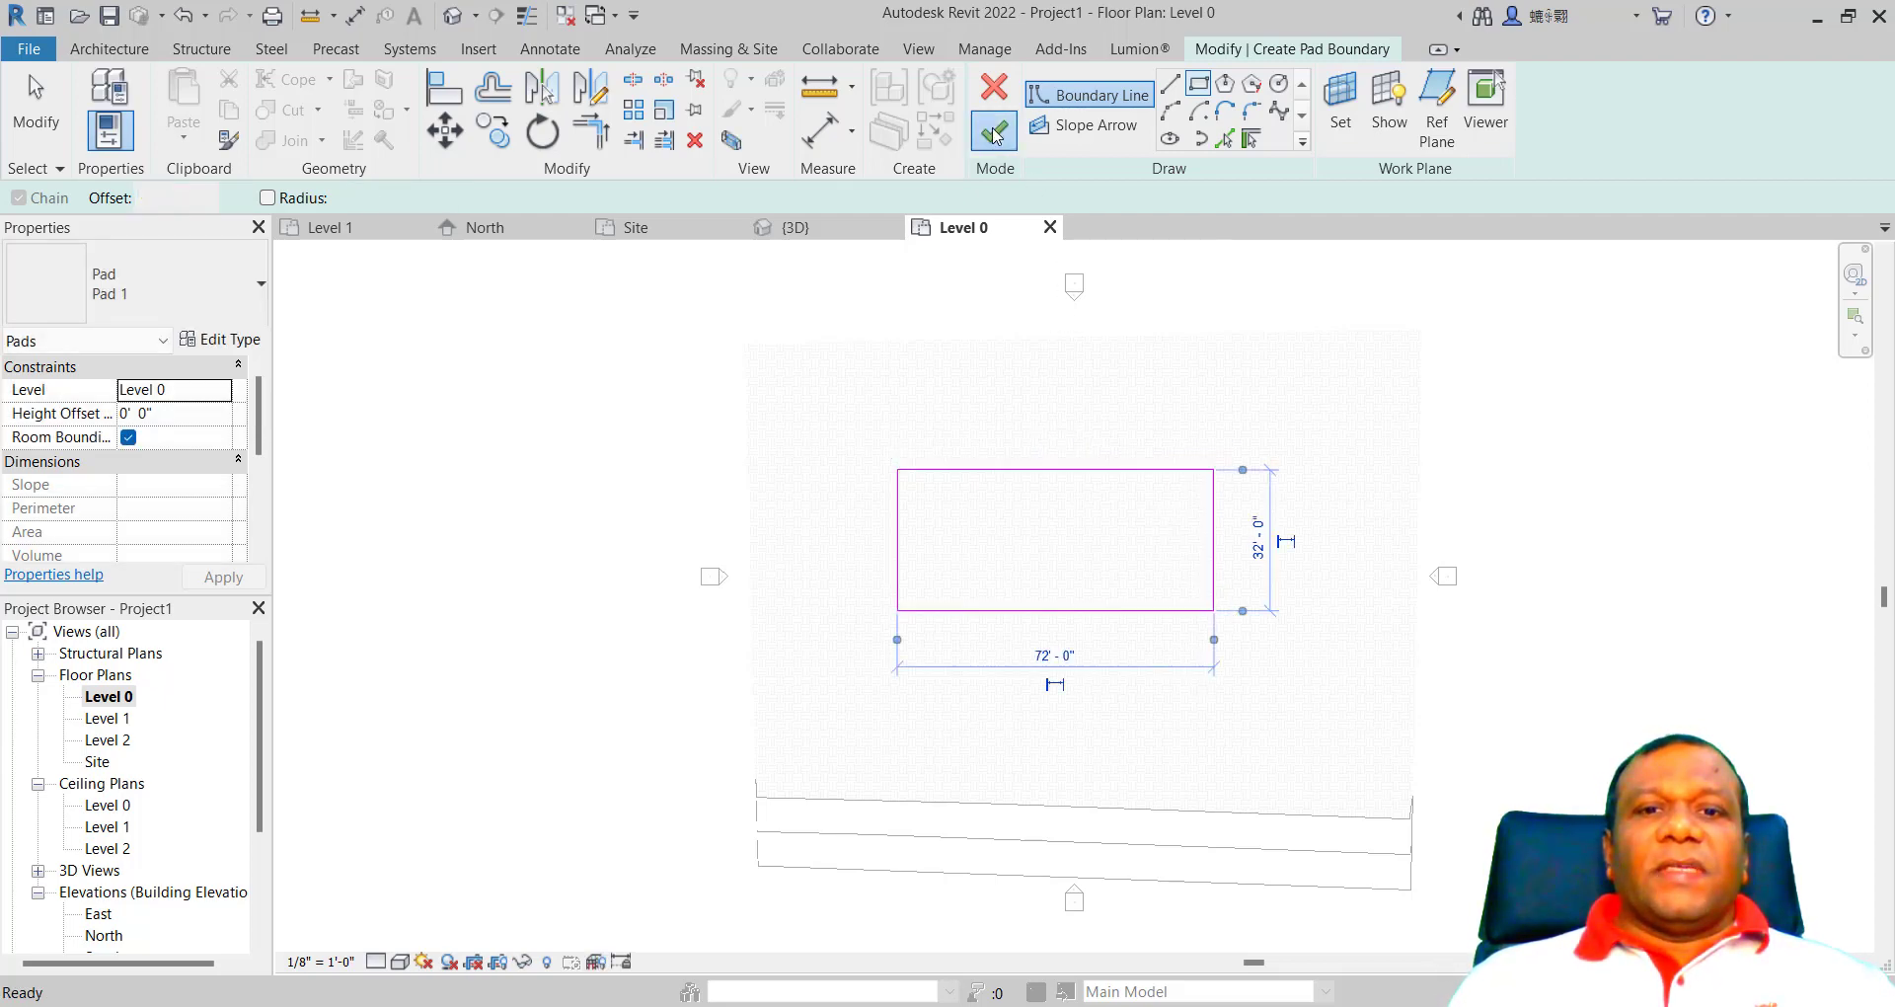
Step: Set the 3D view's visual style to Realistic and examine the building pad's excavation from above
click(794, 228)
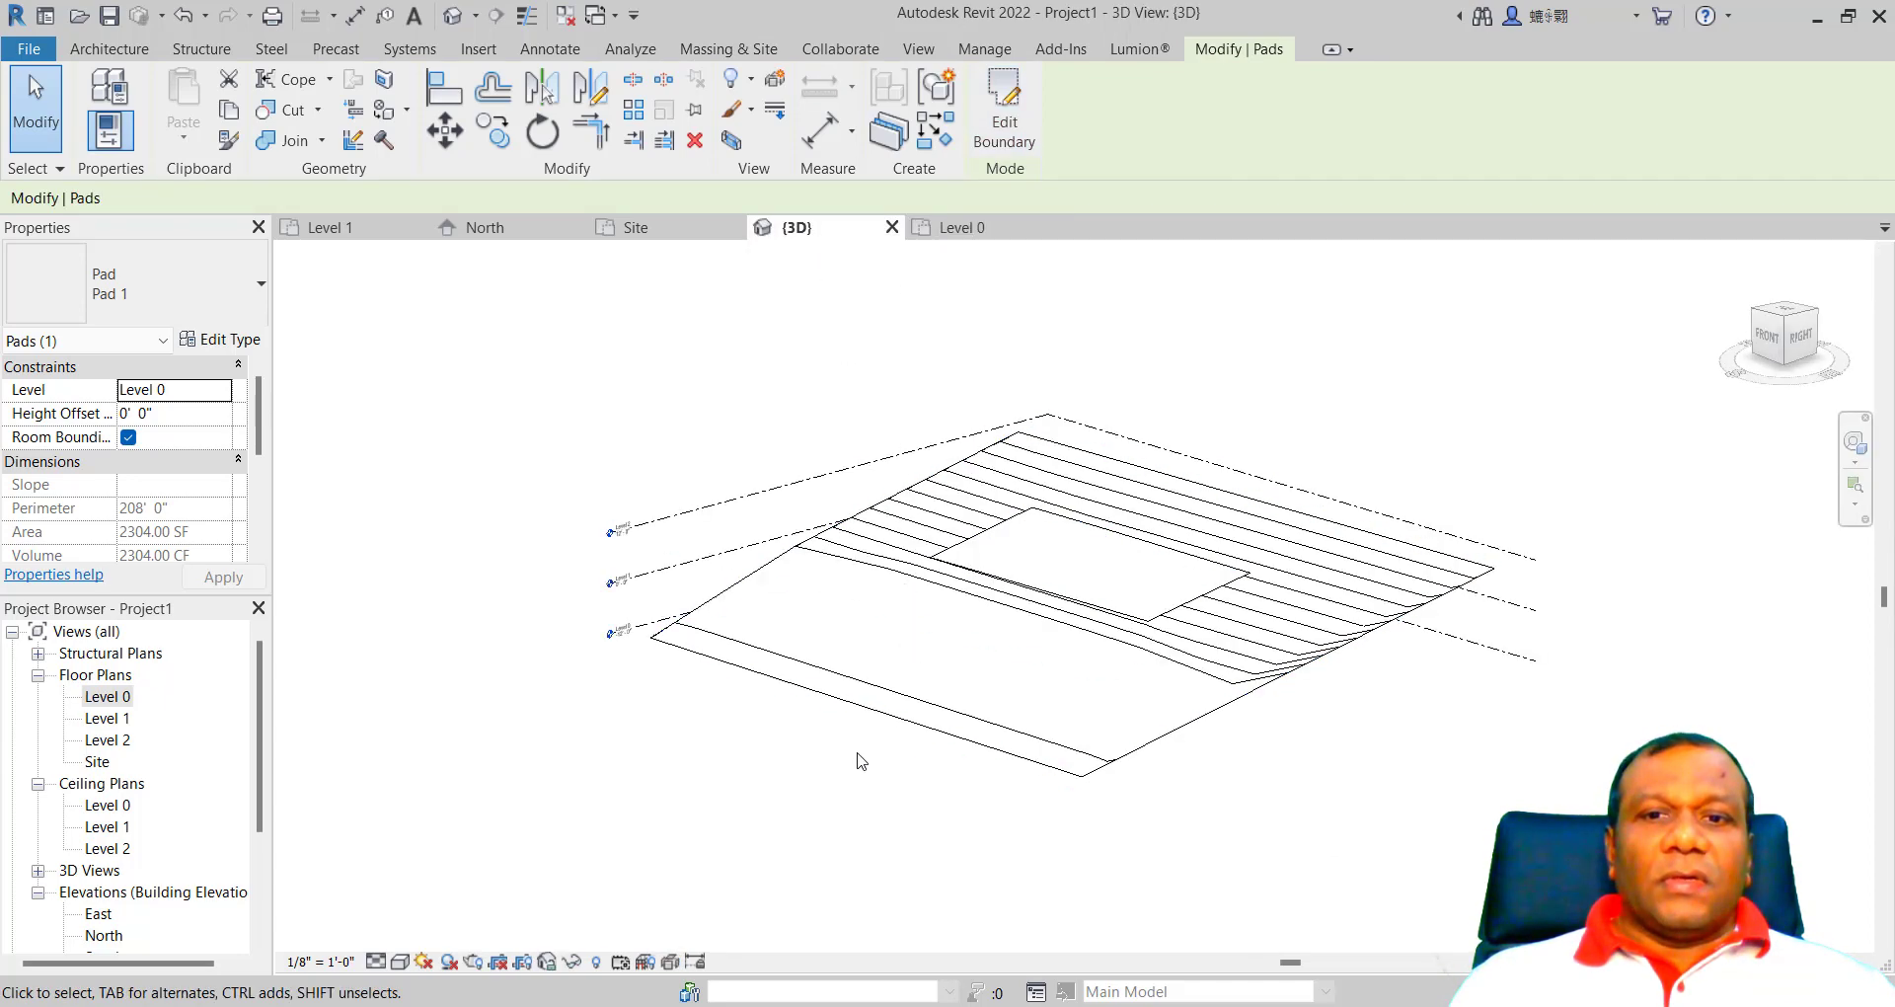
click(399, 963)
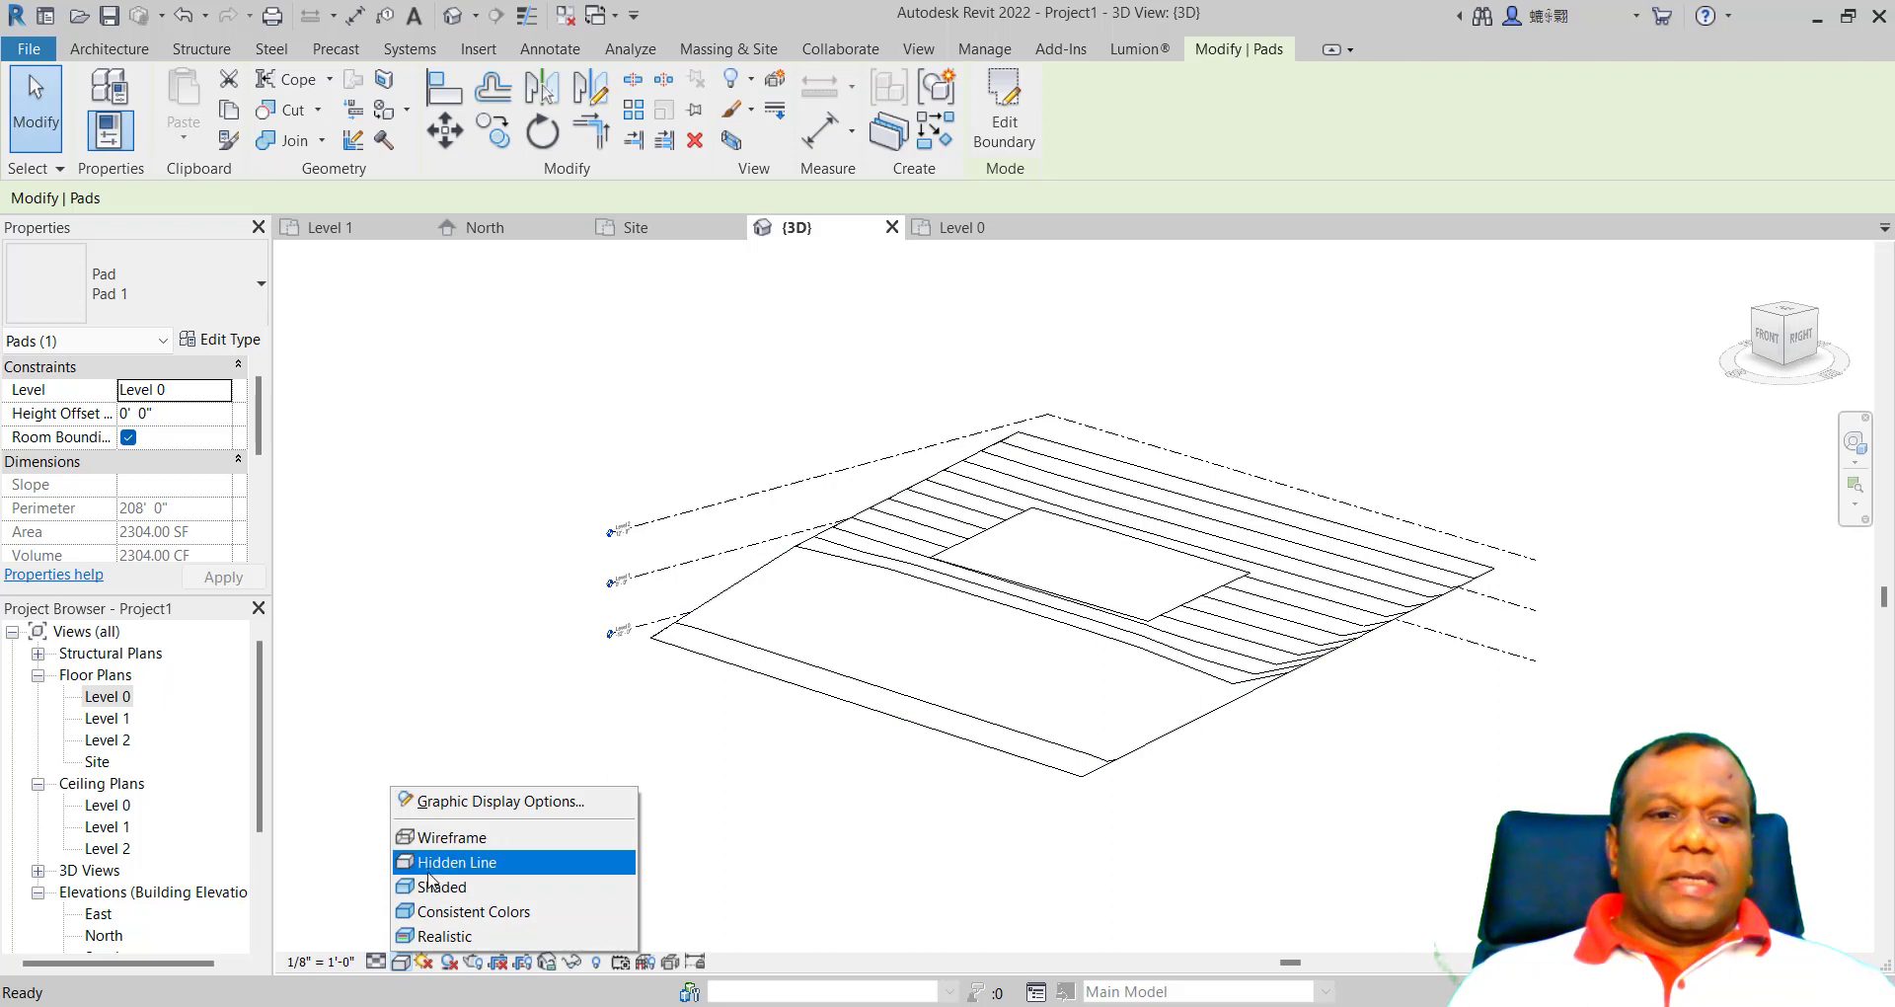
click(434, 938)
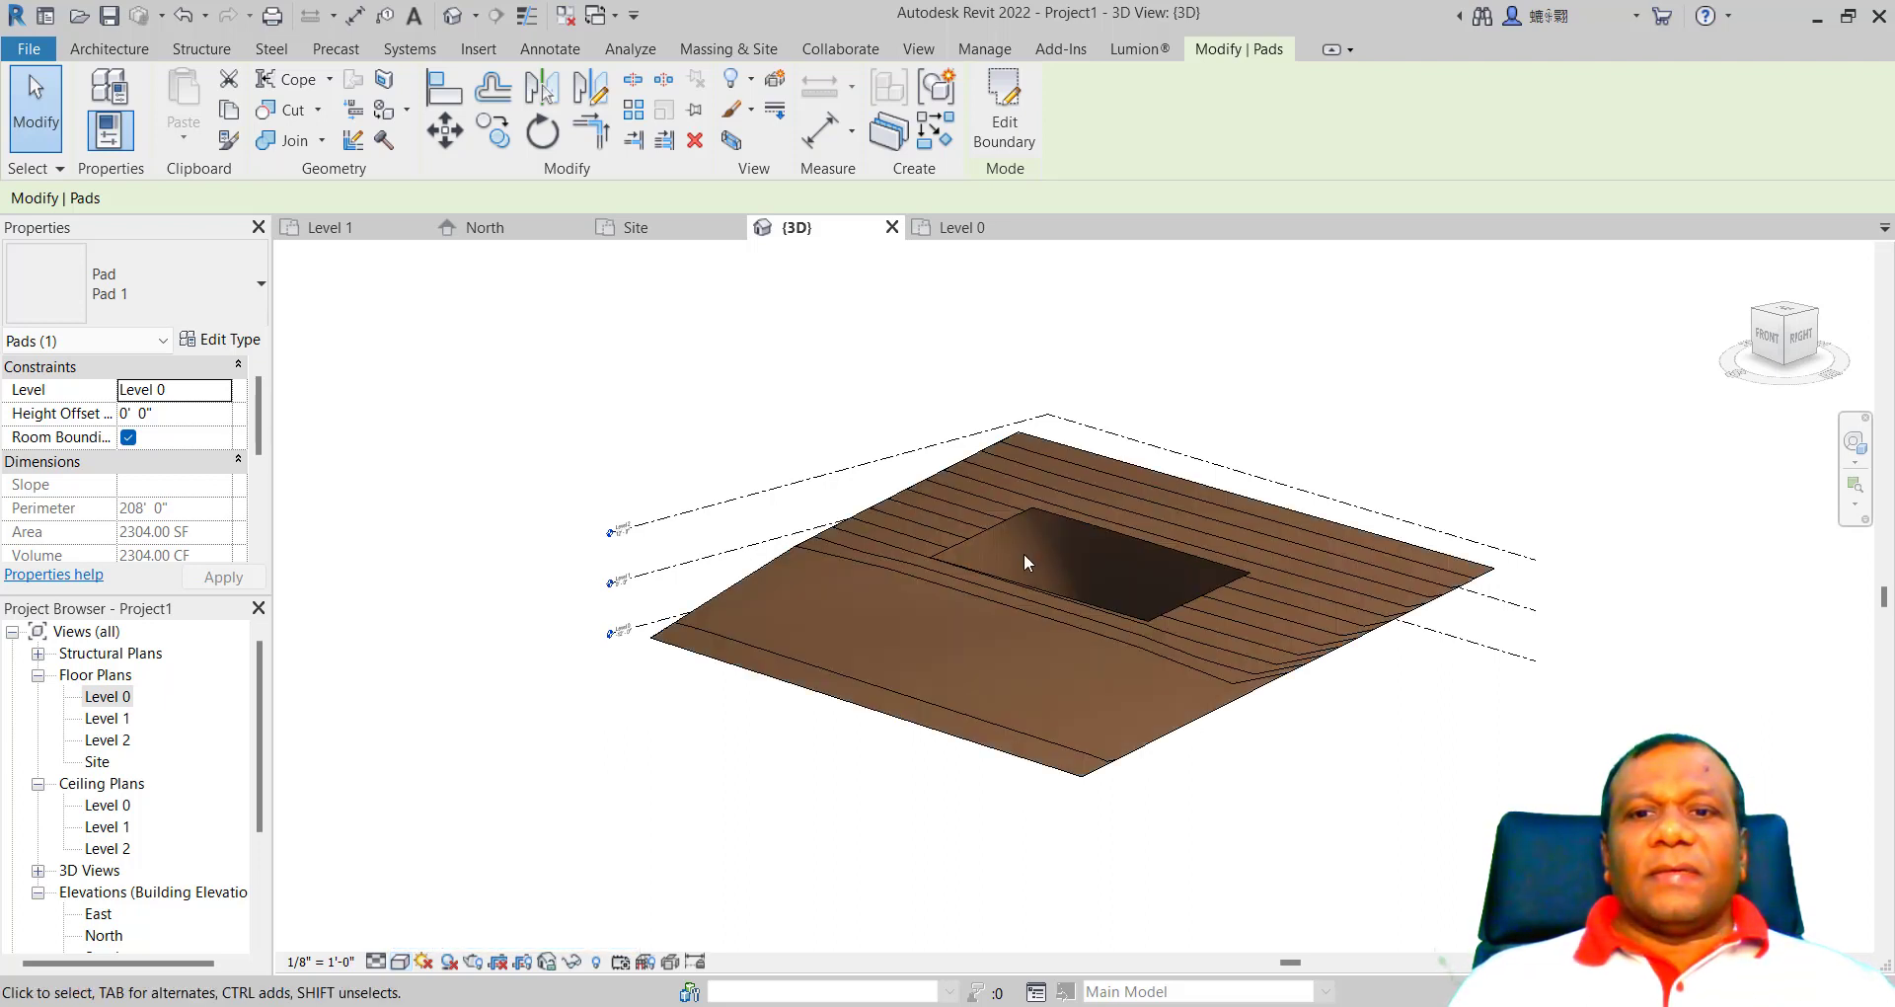
scroll(1015, 576, up, 4)
scroll(1141, 556, down, 3)
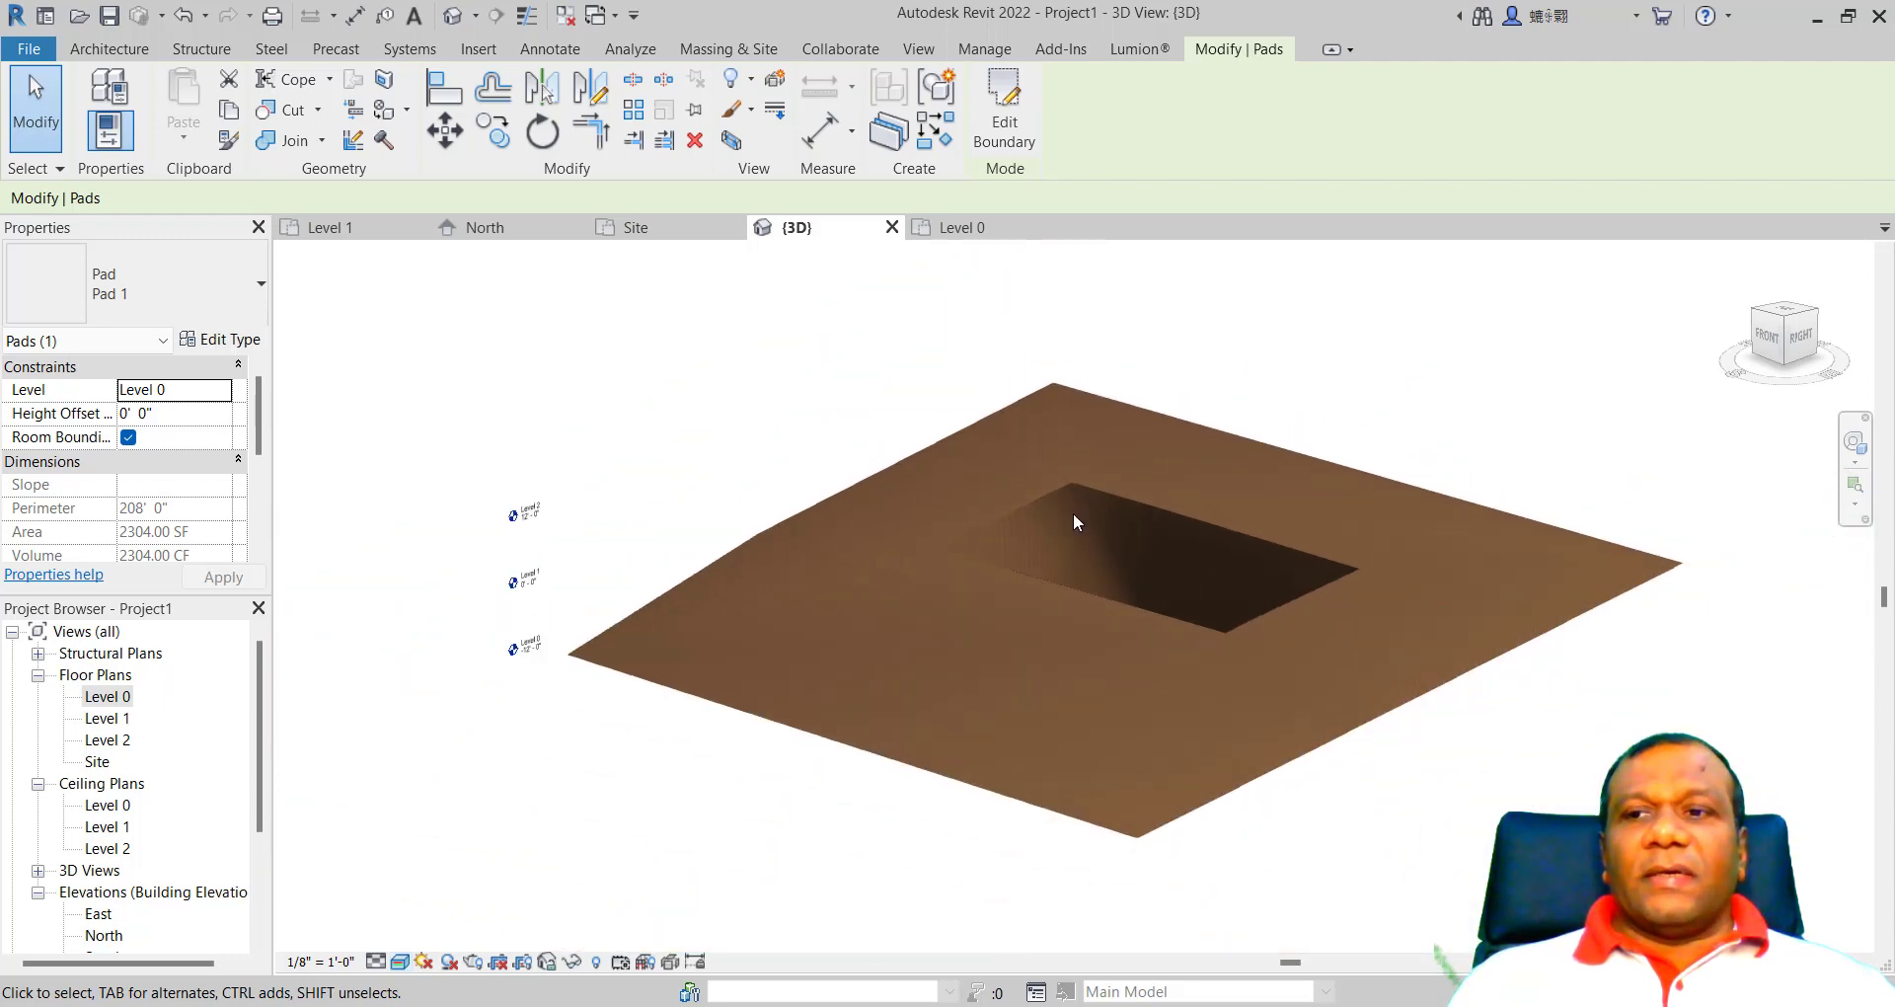
click(1856, 443)
drag(1381, 374, 1367, 326)
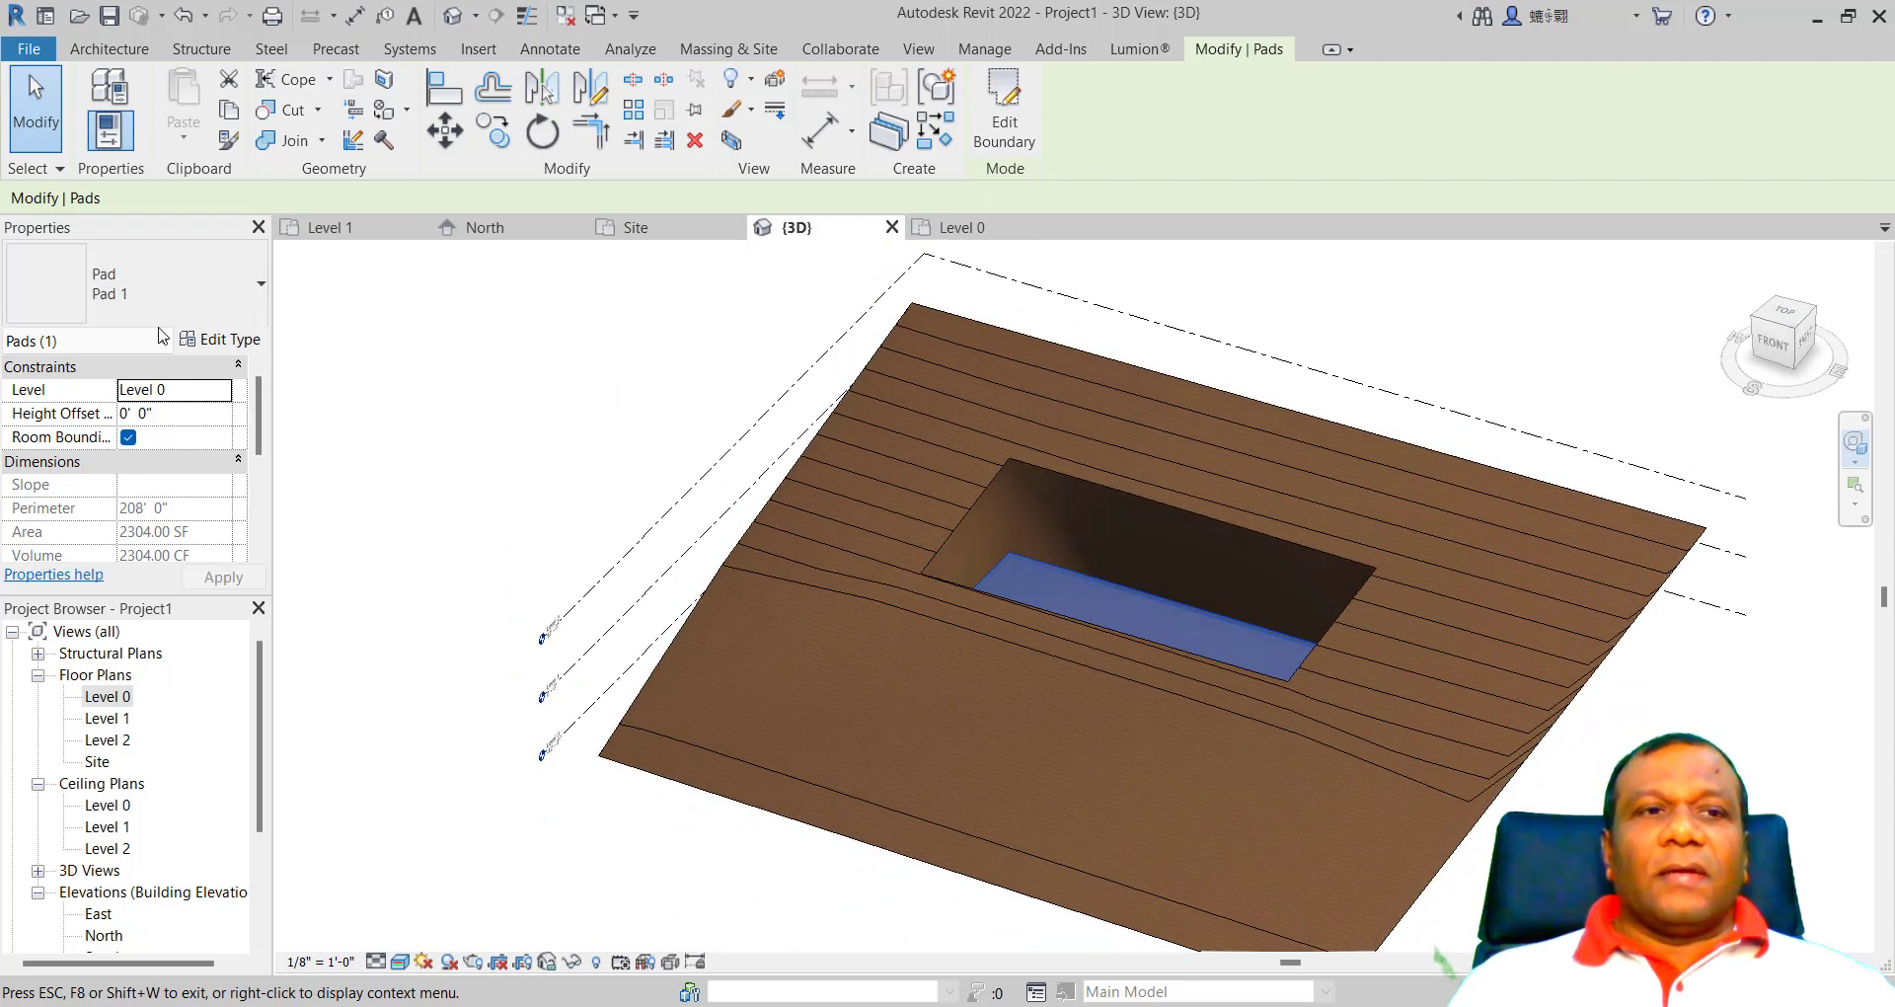
key(Escape)
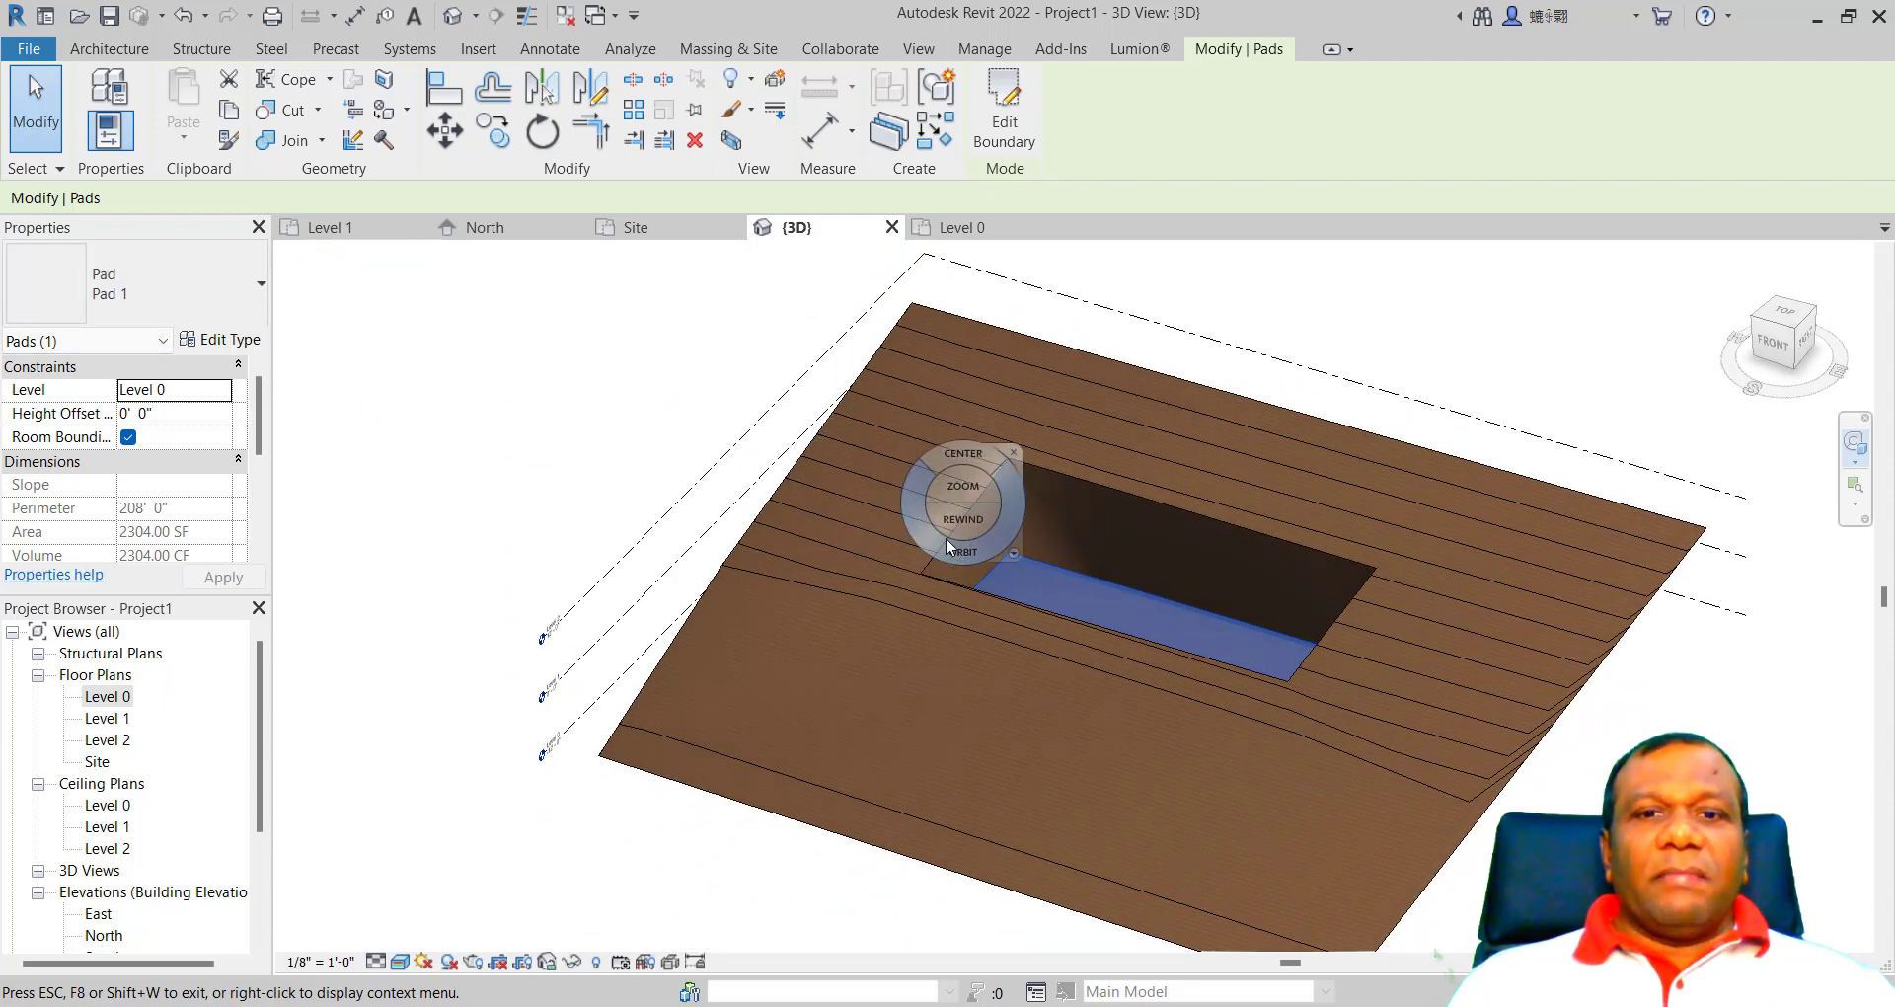
key(Escape)
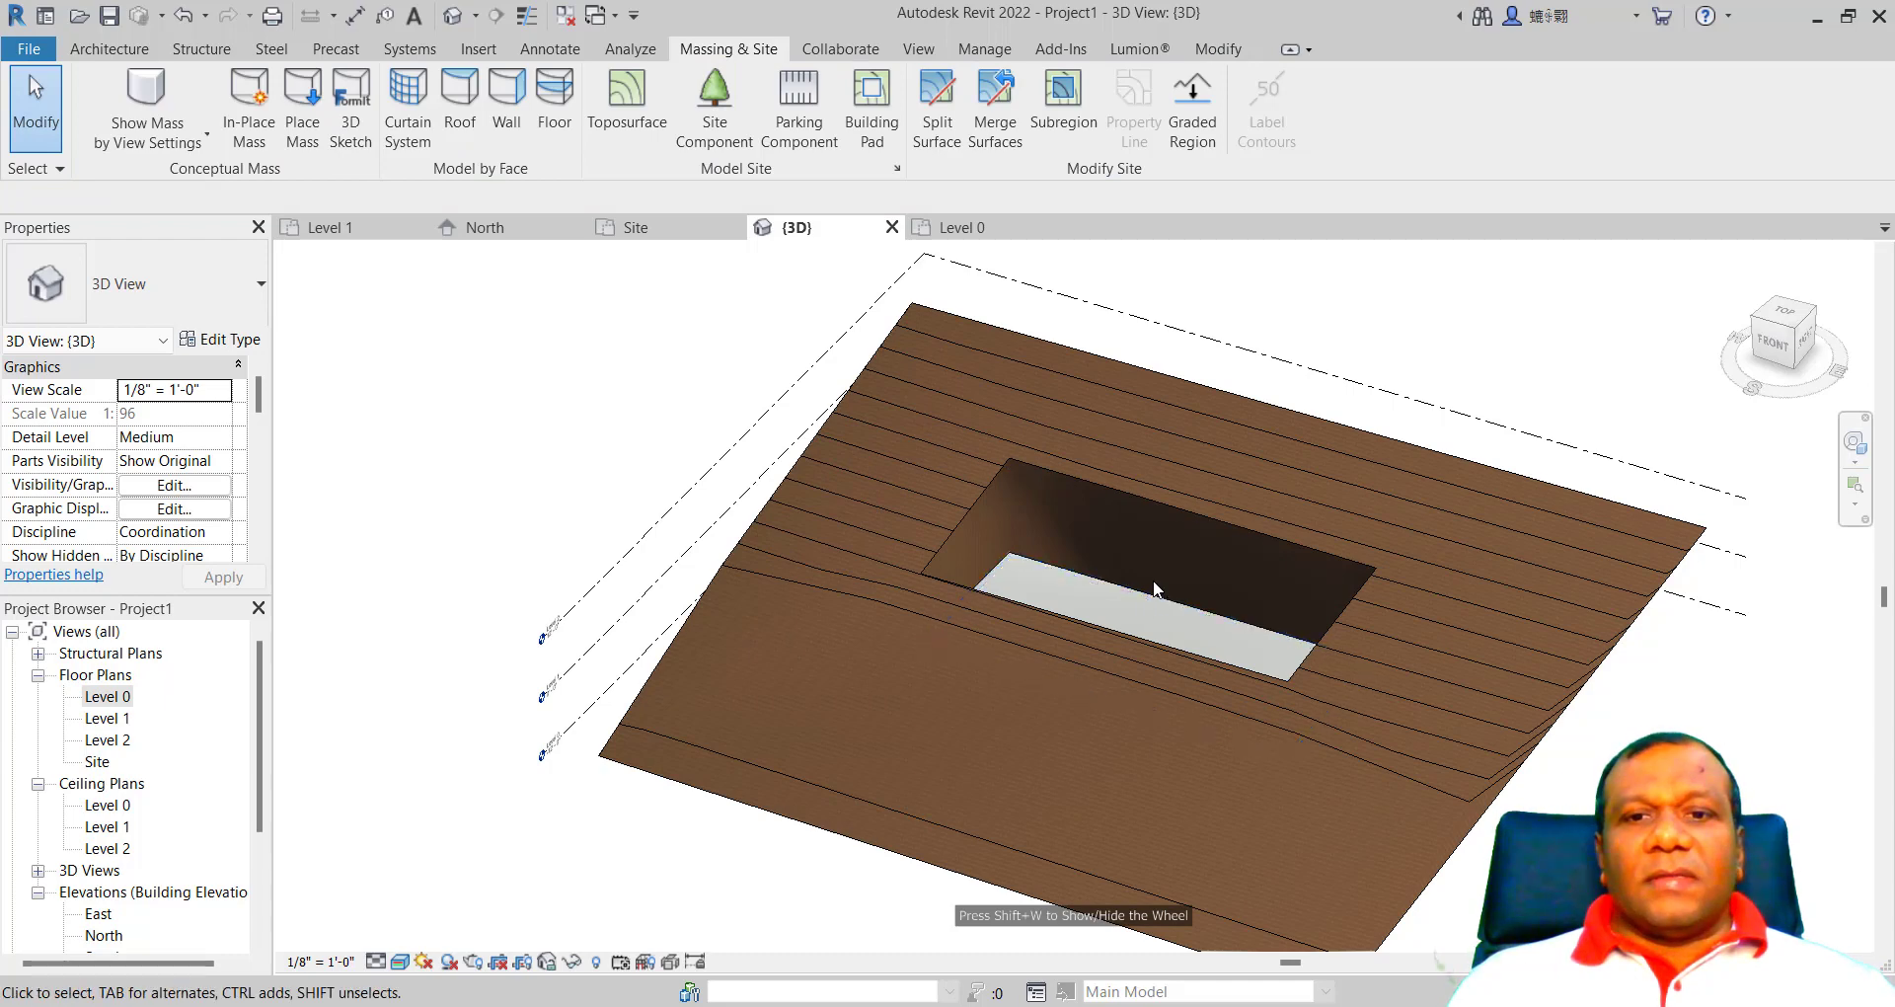
Step: Set the structure layer thickness of the building pad's type, Pad 1, to 12' and apply it
click(1150, 613)
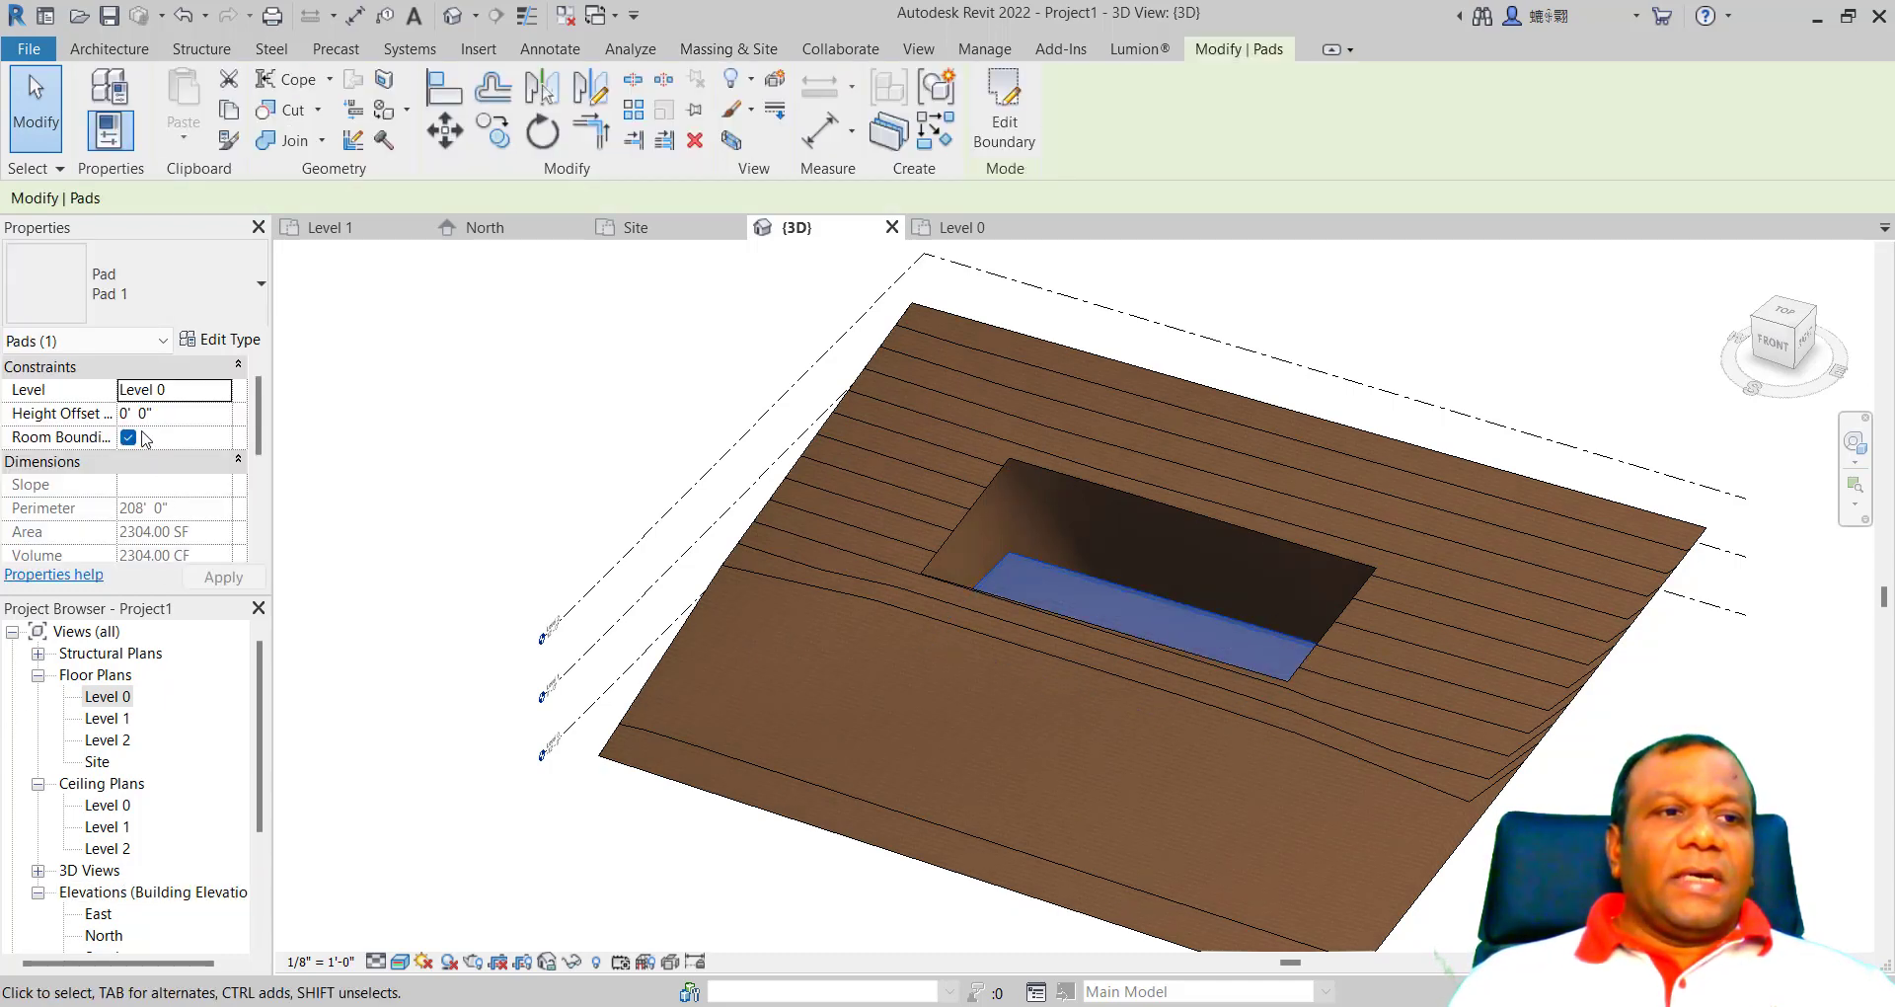
click(221, 340)
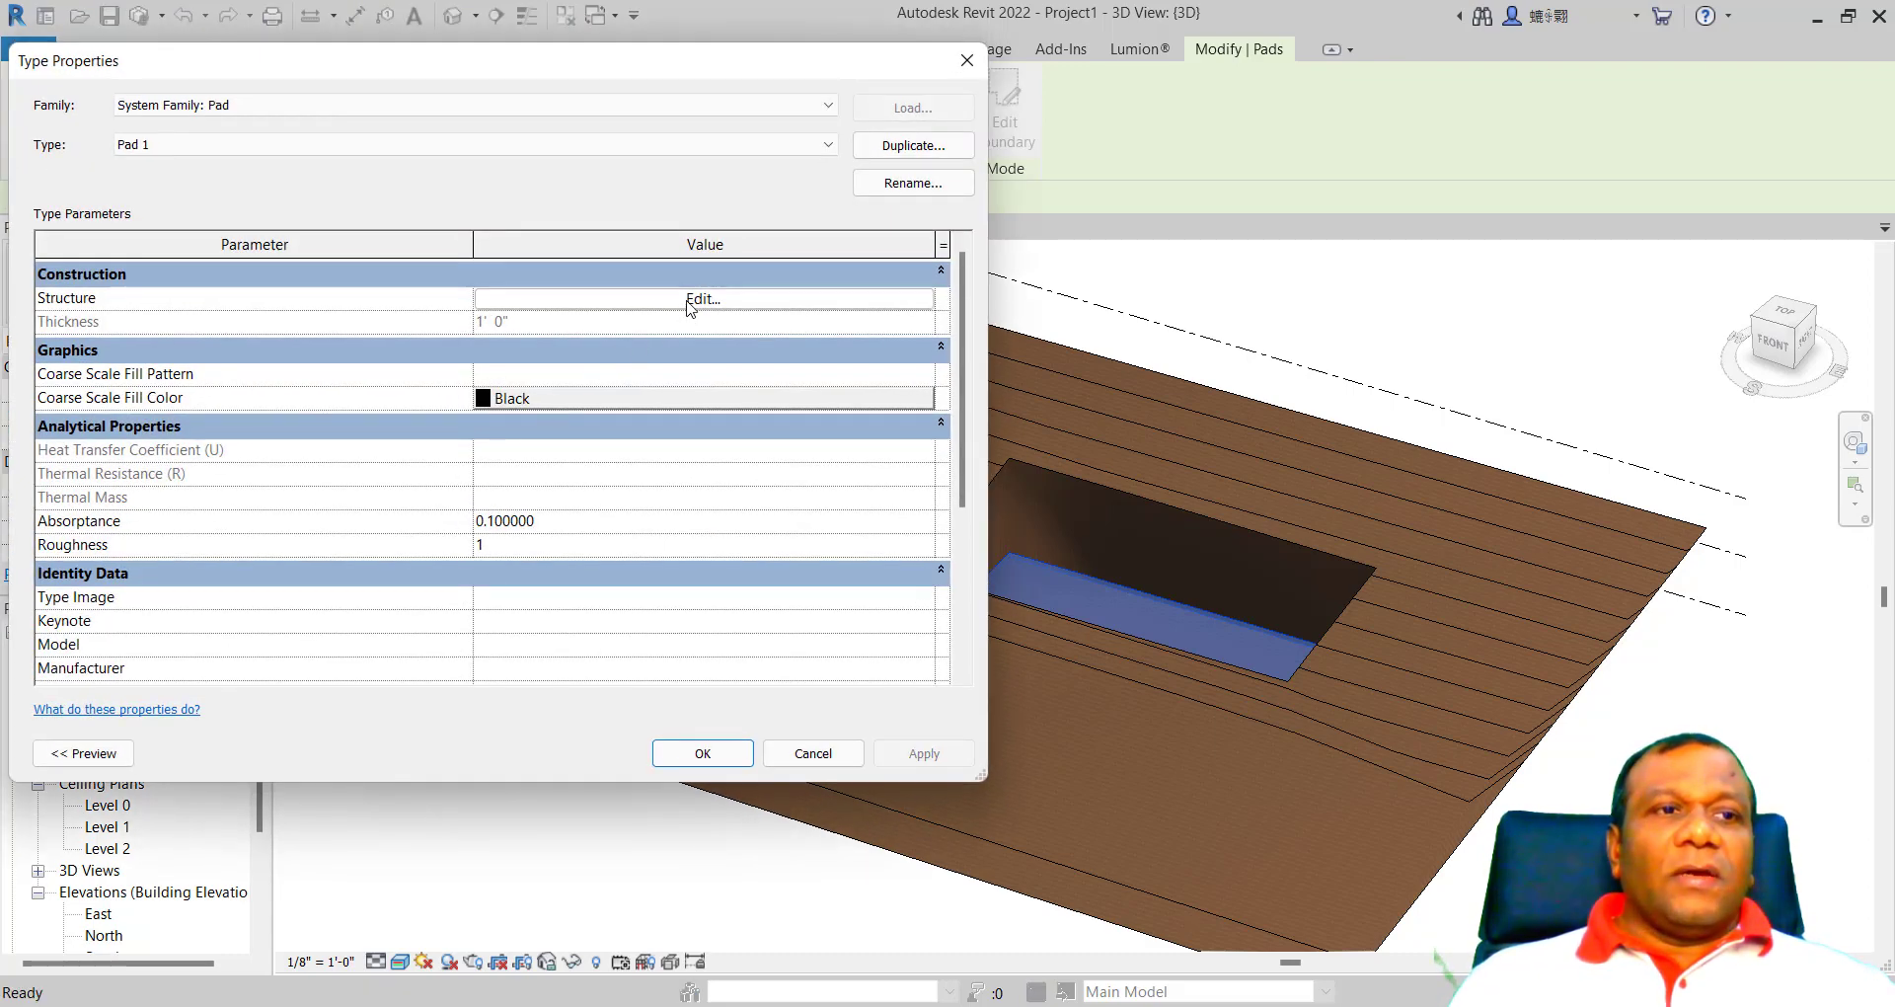
click(690, 300)
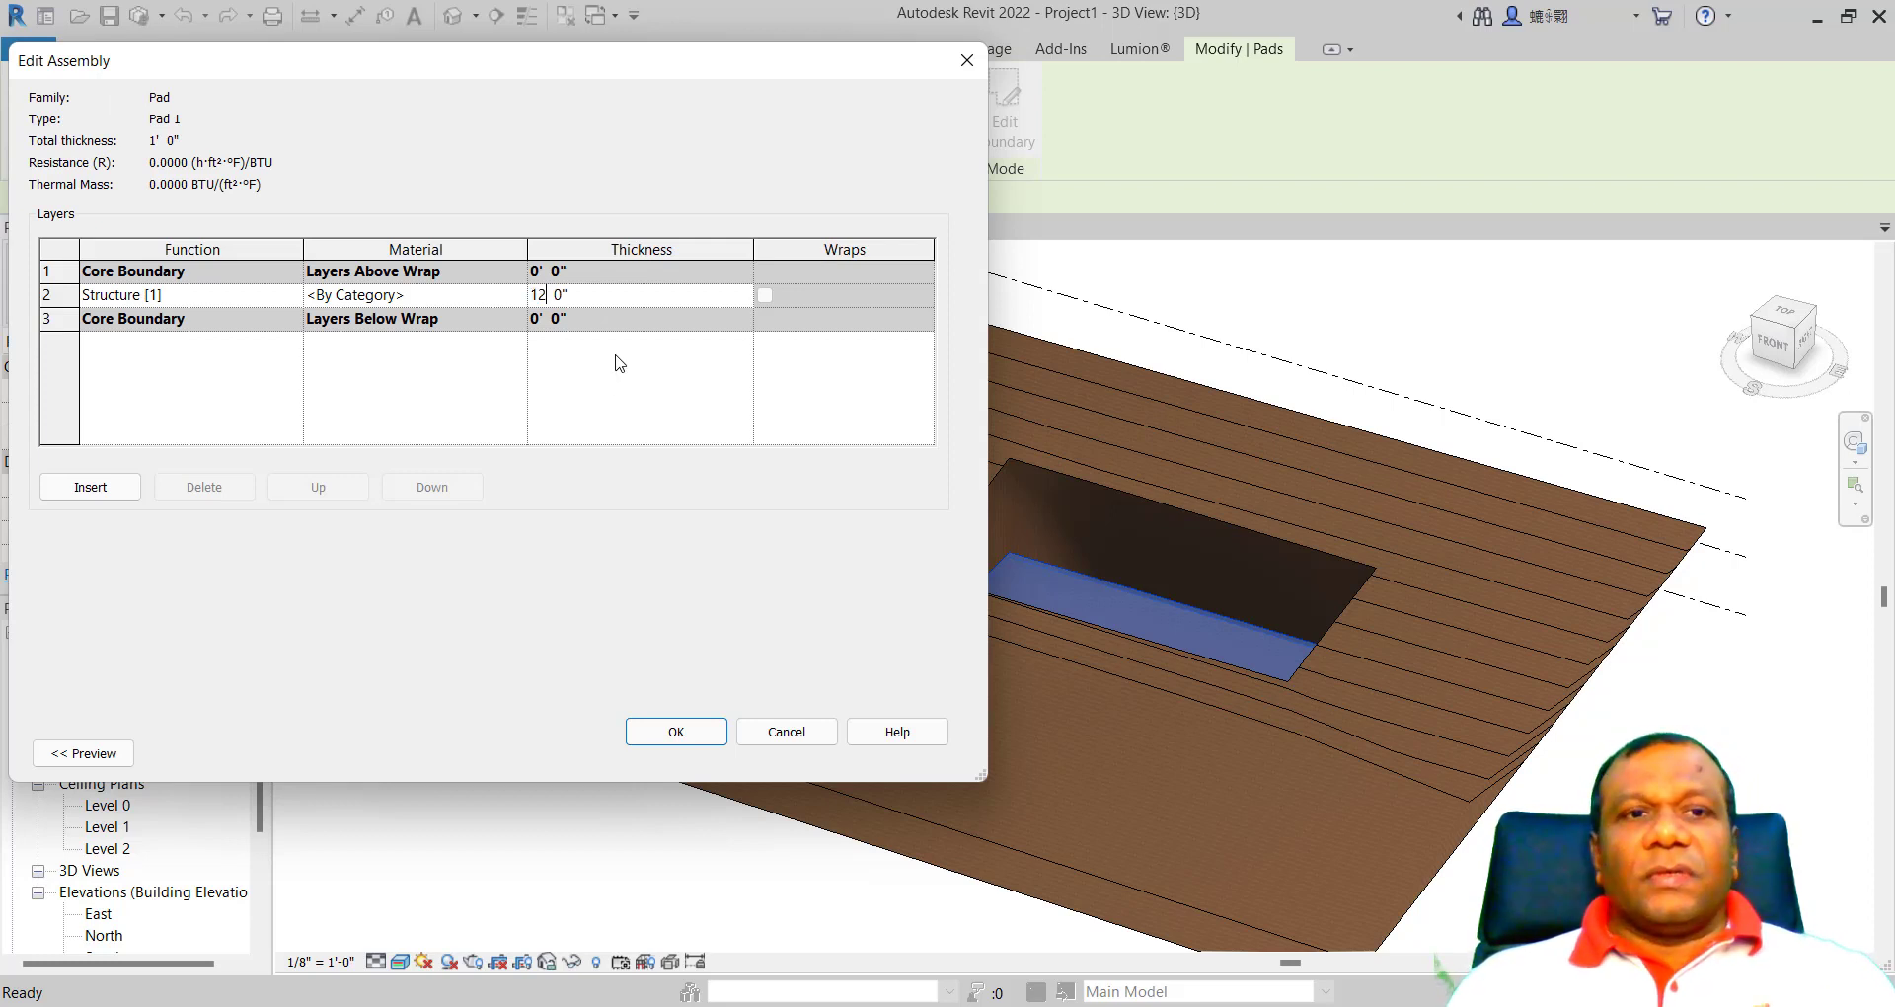
click(632, 399)
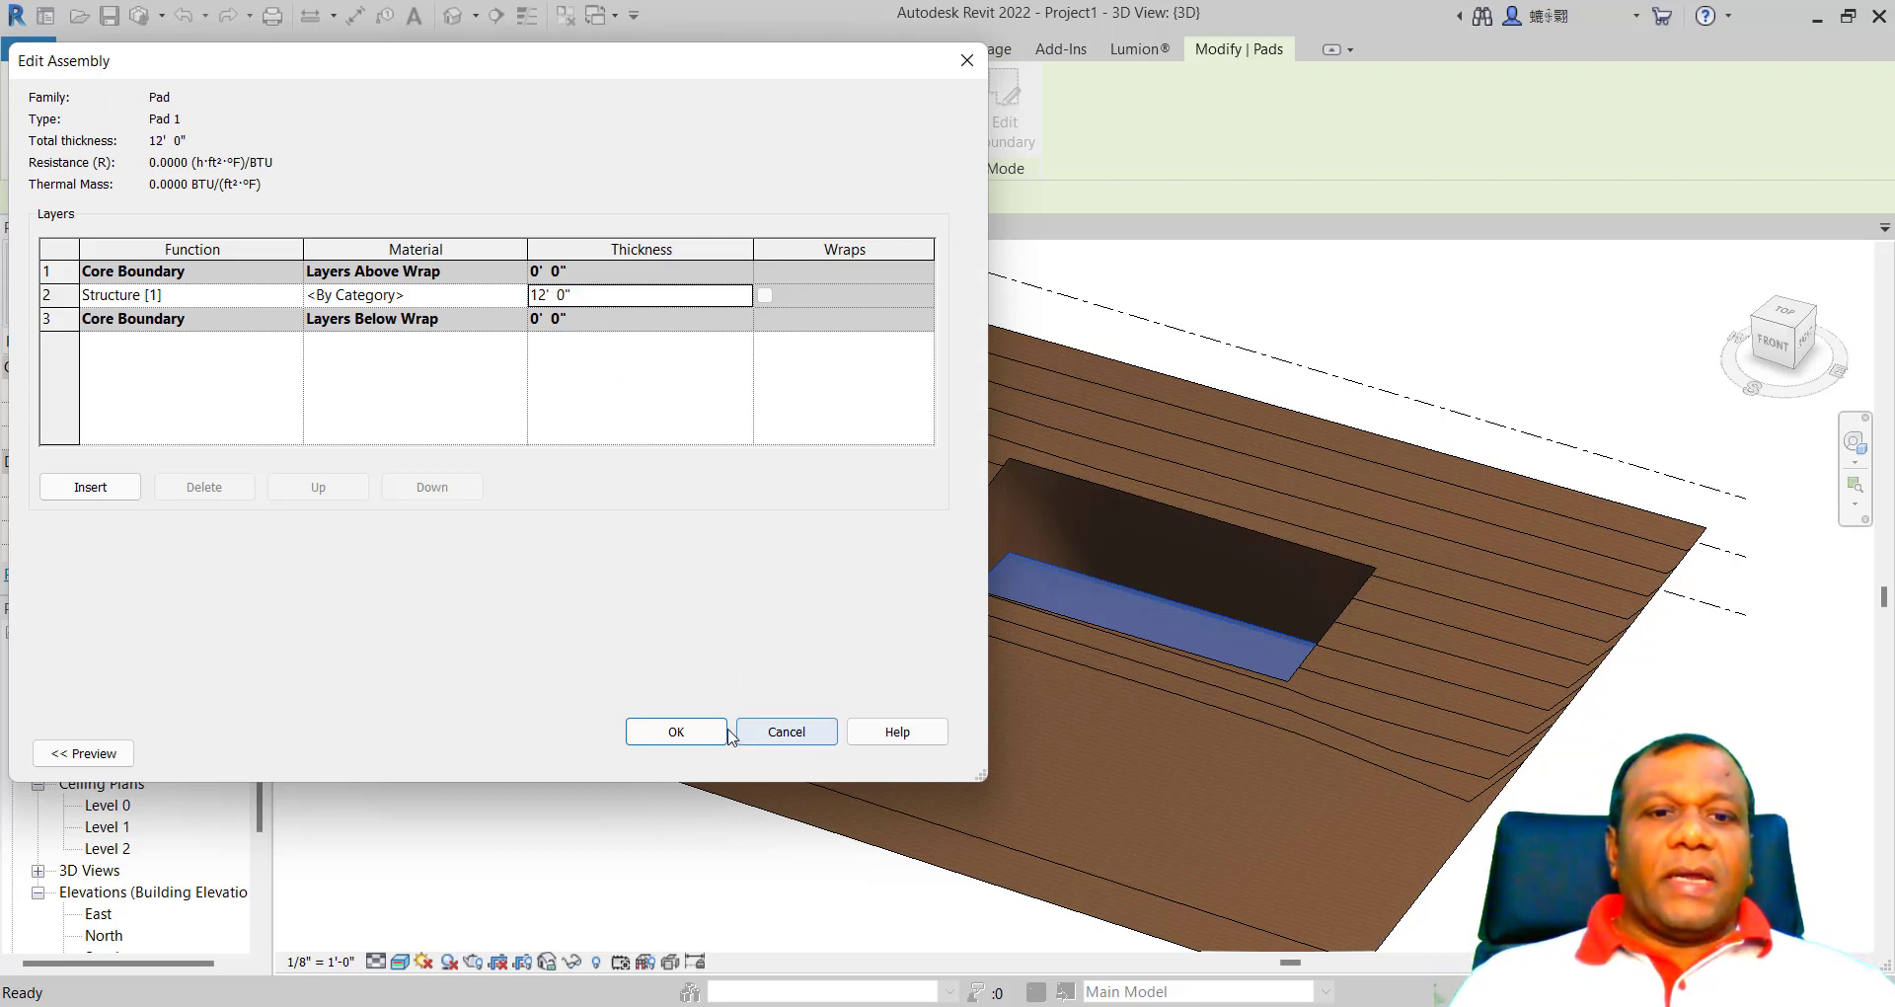
click(691, 732)
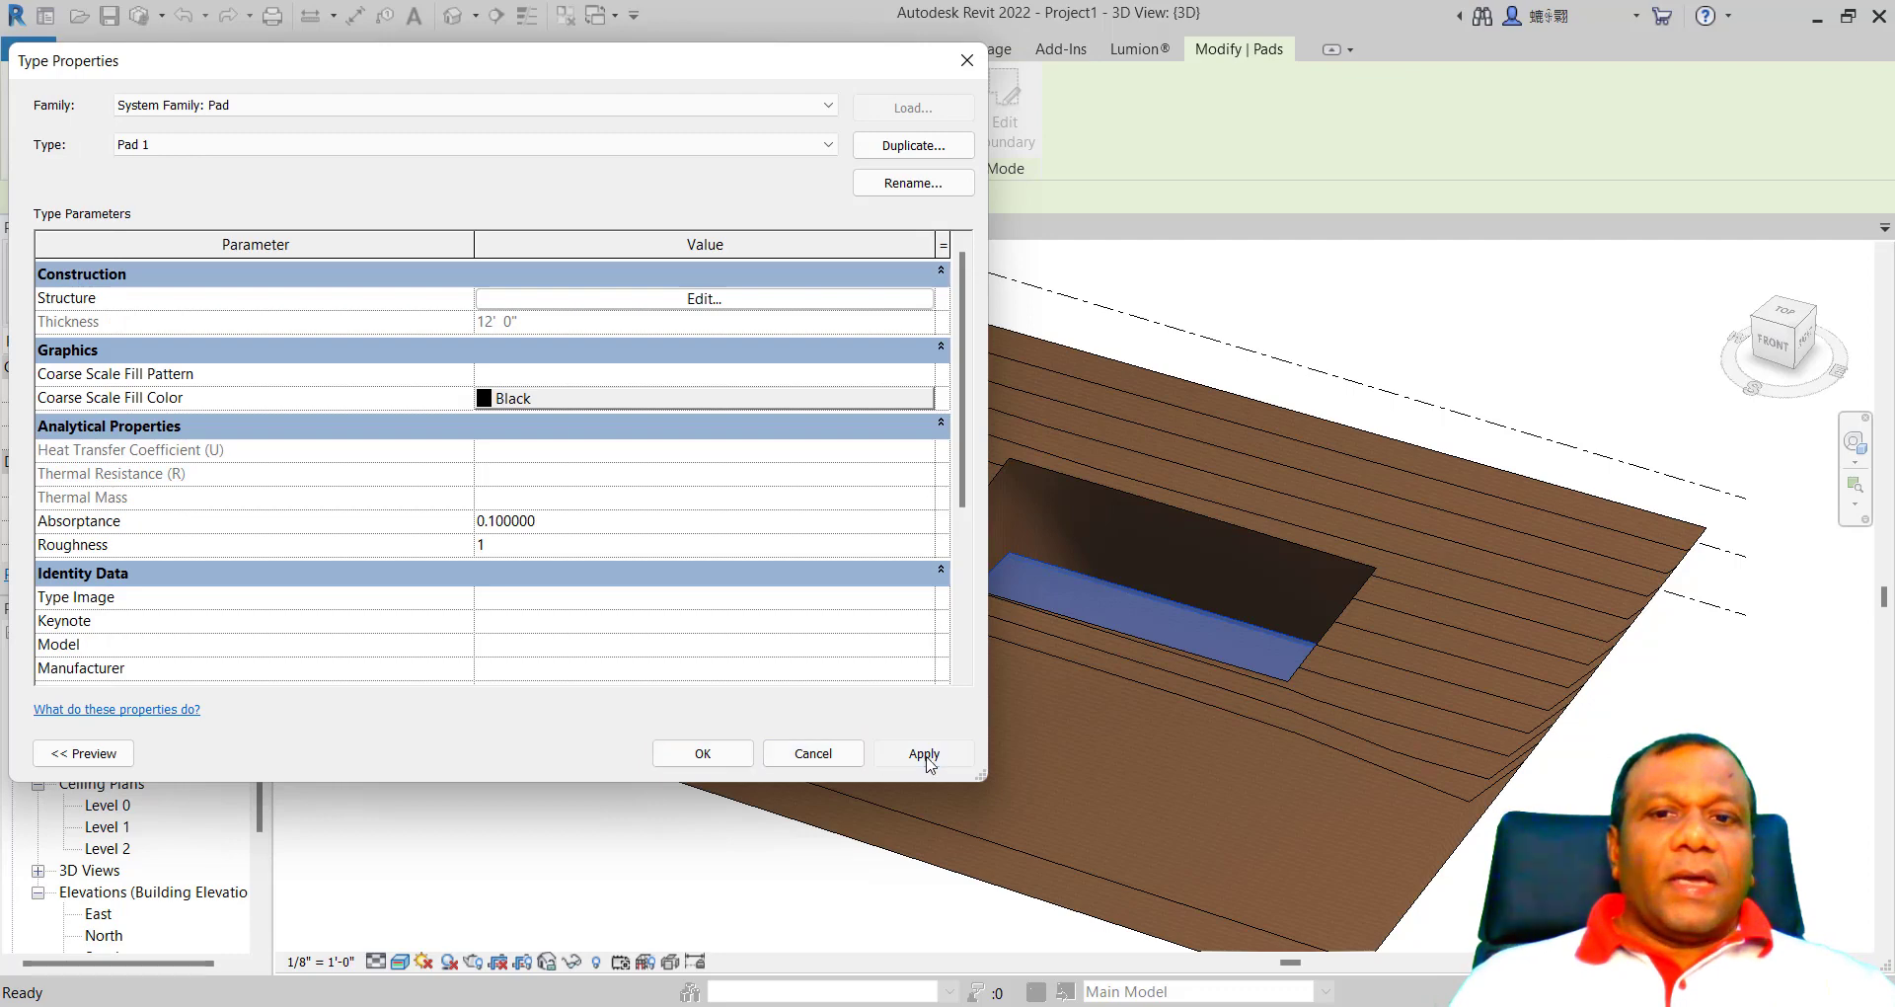
click(922, 753)
click(702, 753)
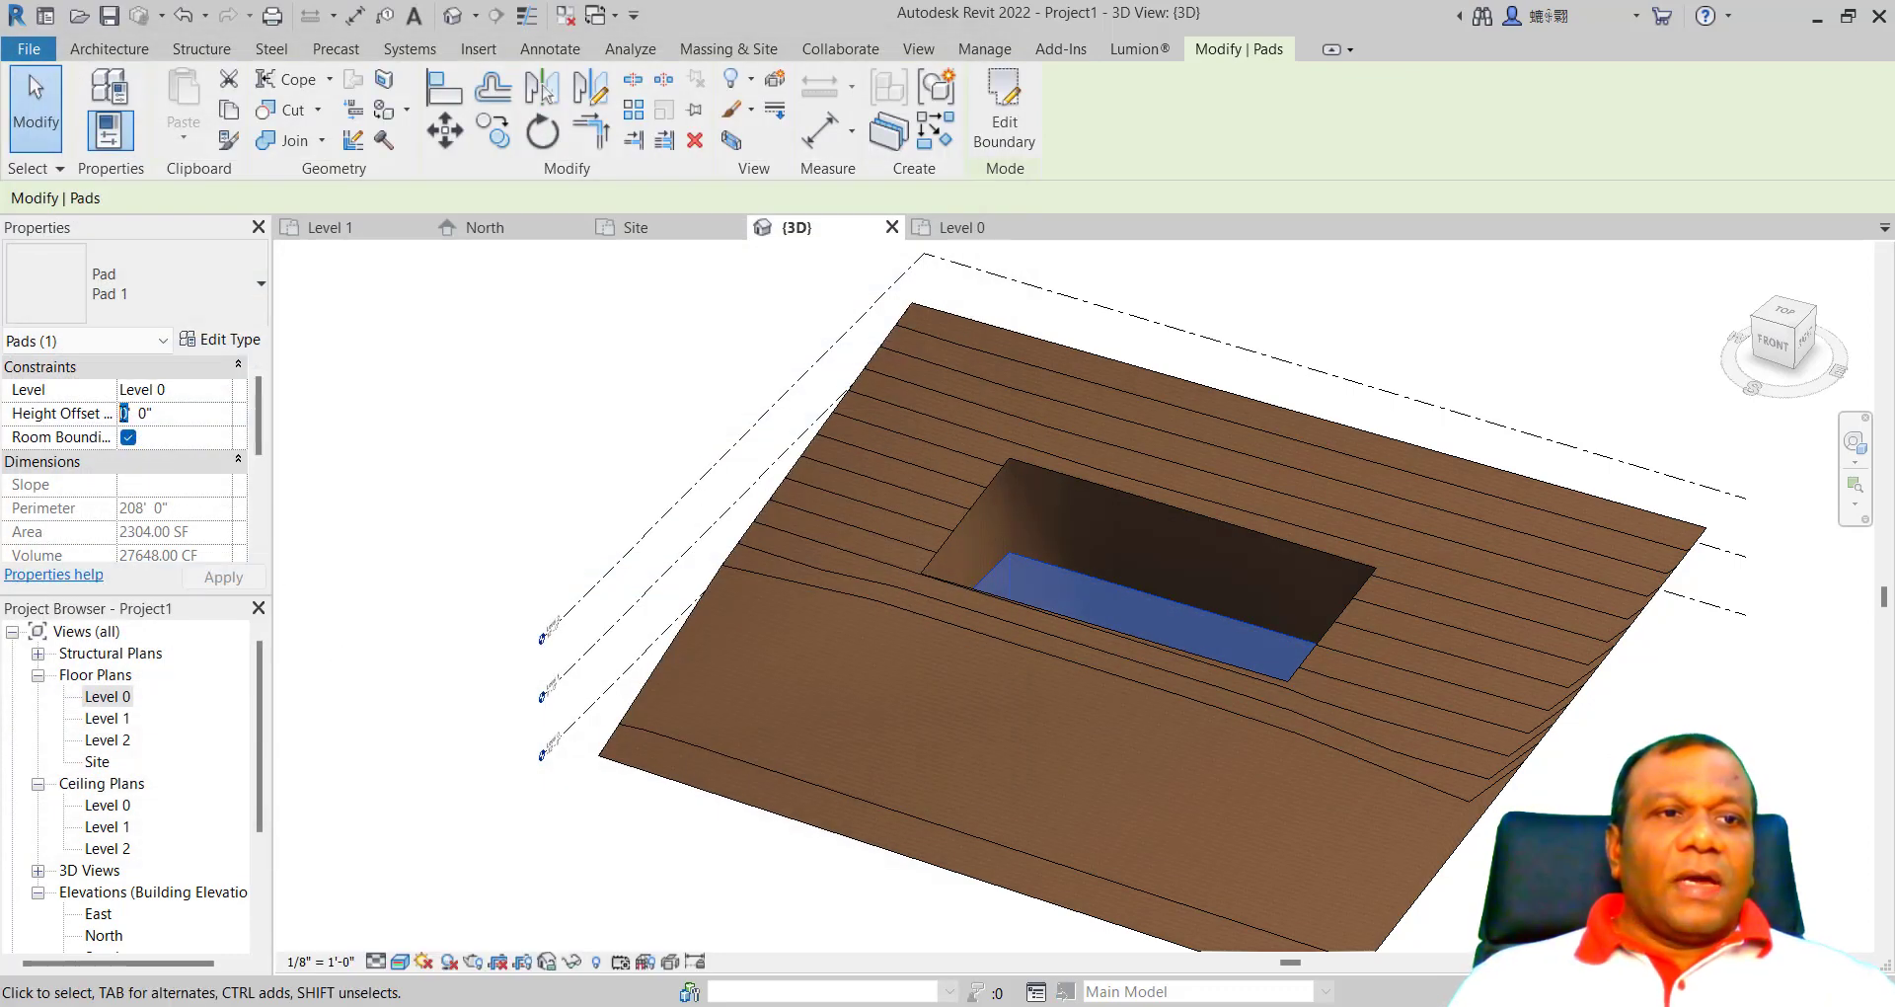
Step: Set the building pad's height offset from Level 0 to 12' and check the raised pad in 3D
text(2)
click(219, 577)
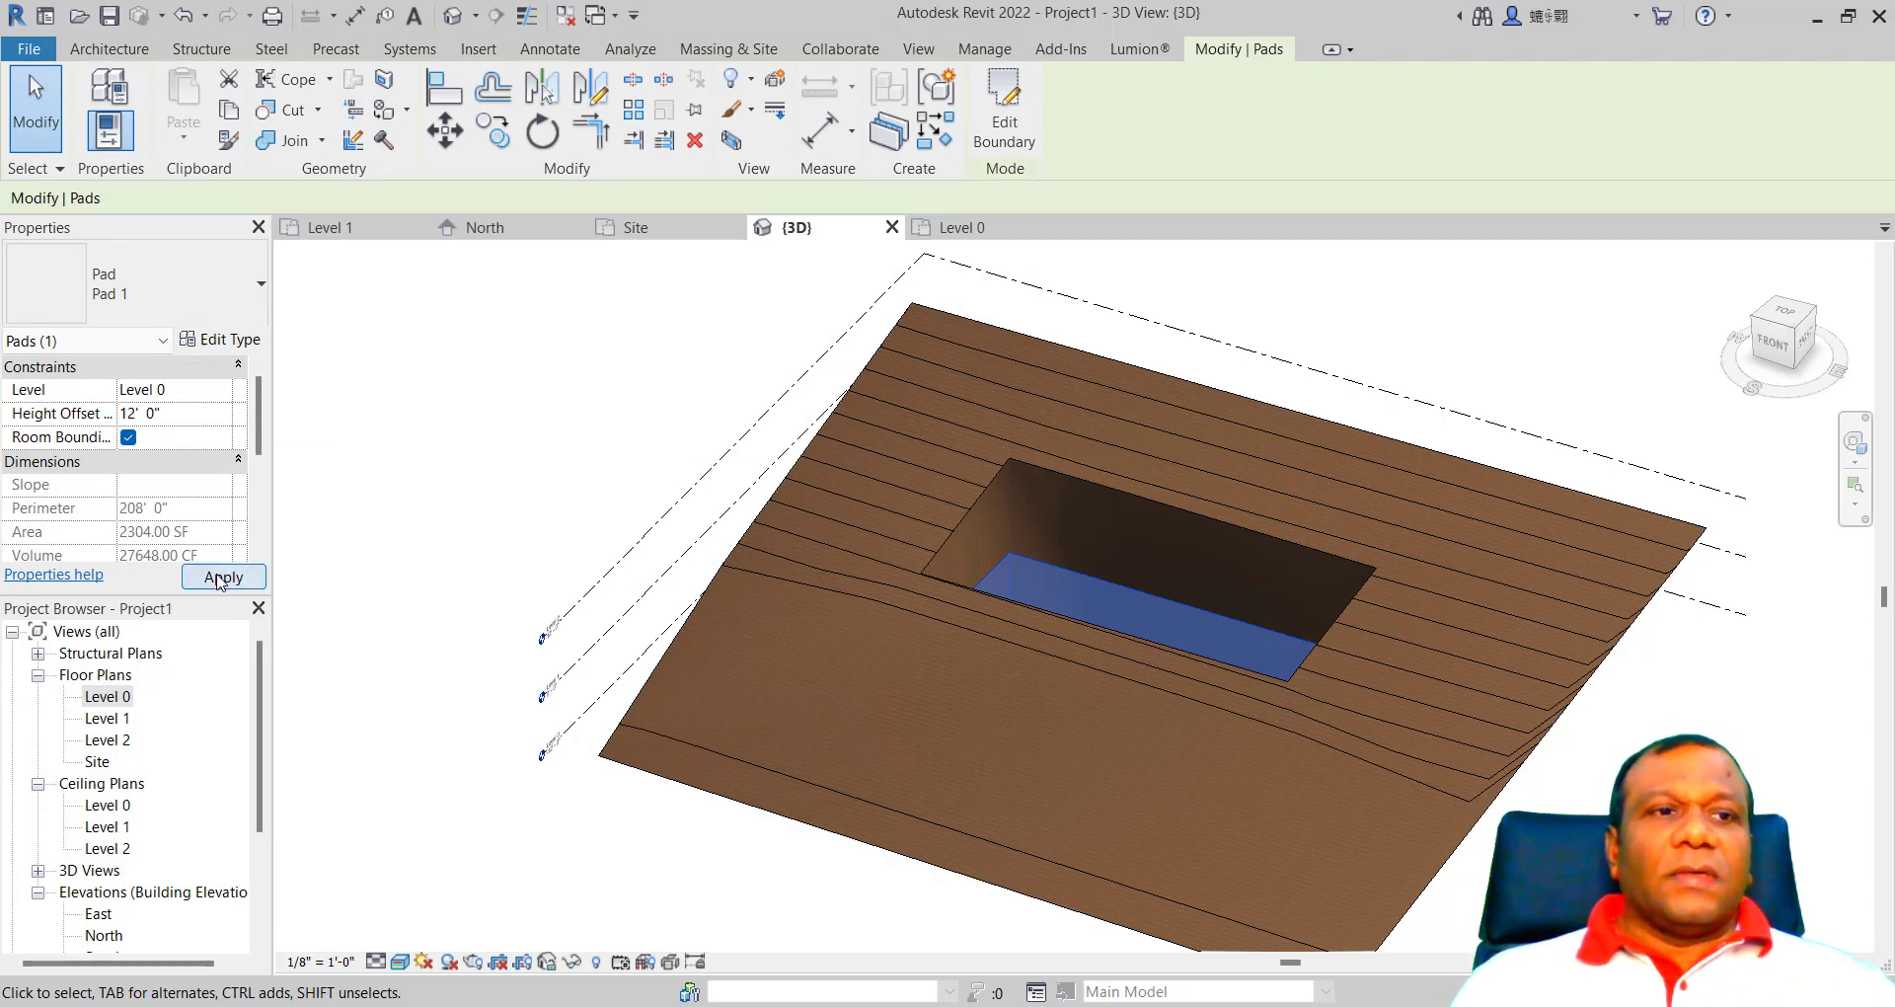
scroll(990, 541, up, 8)
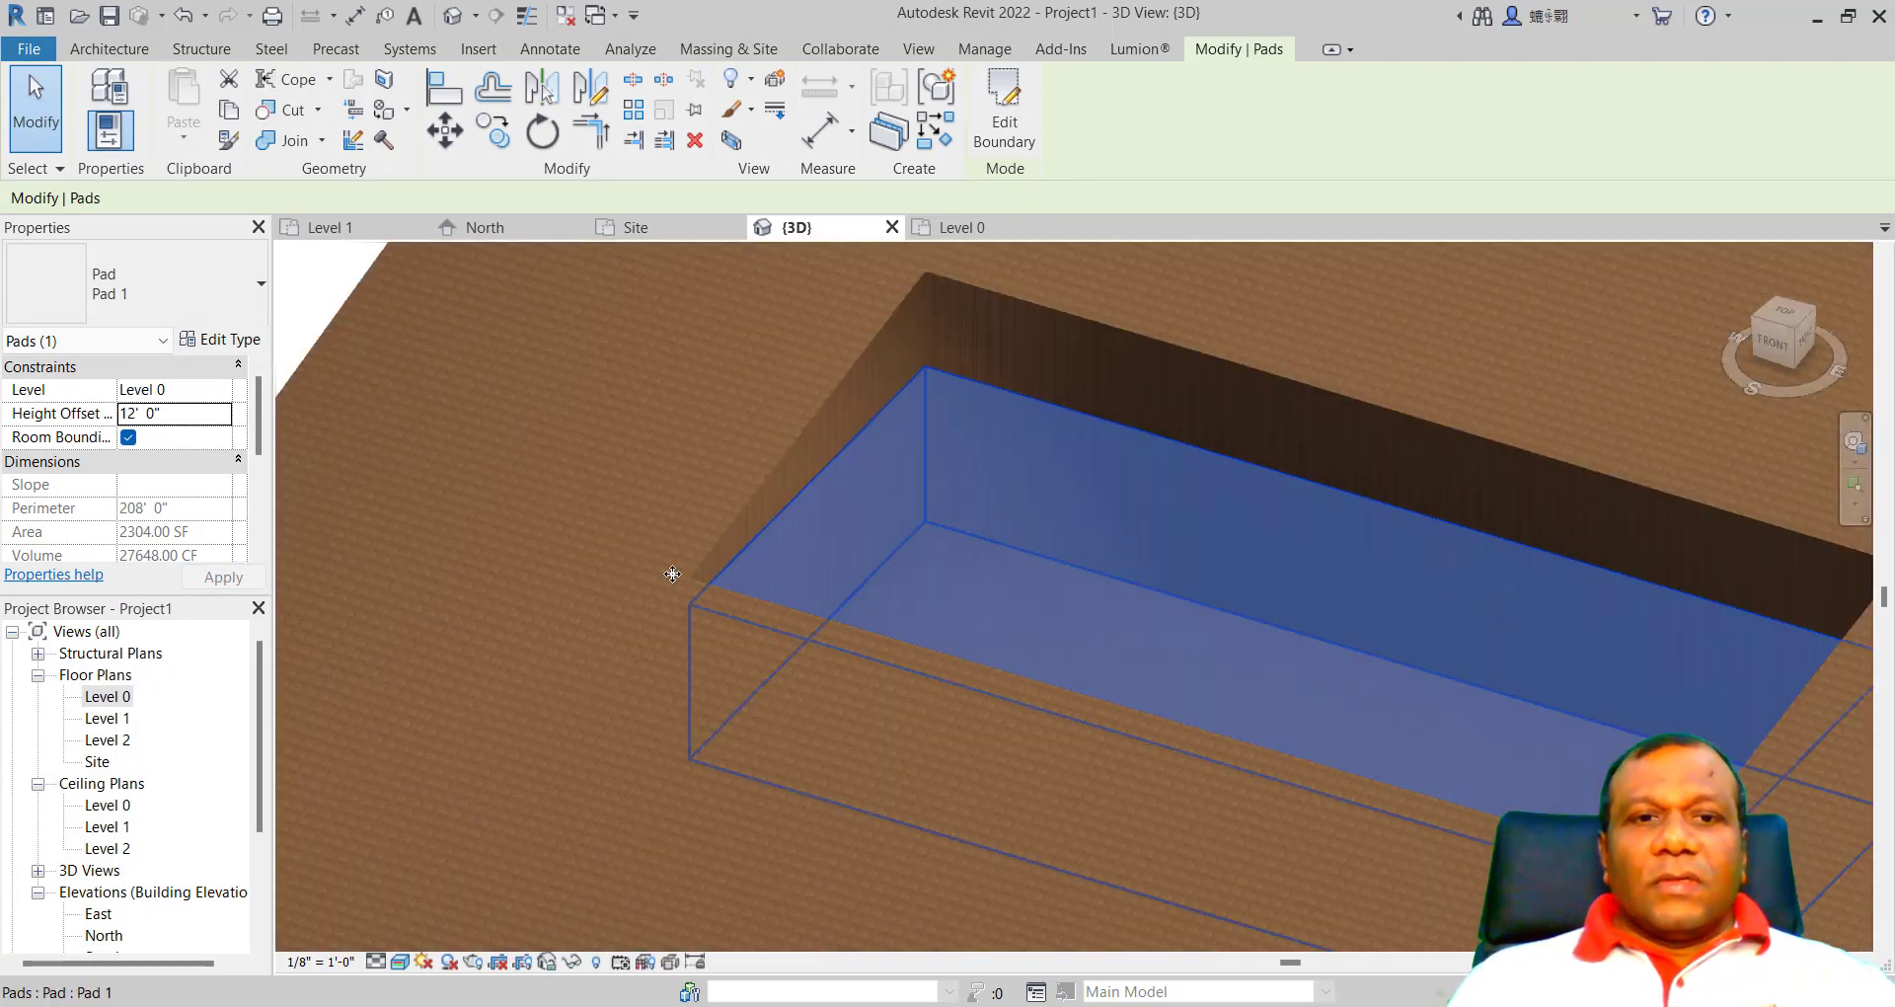
scroll(727, 580, down, 10)
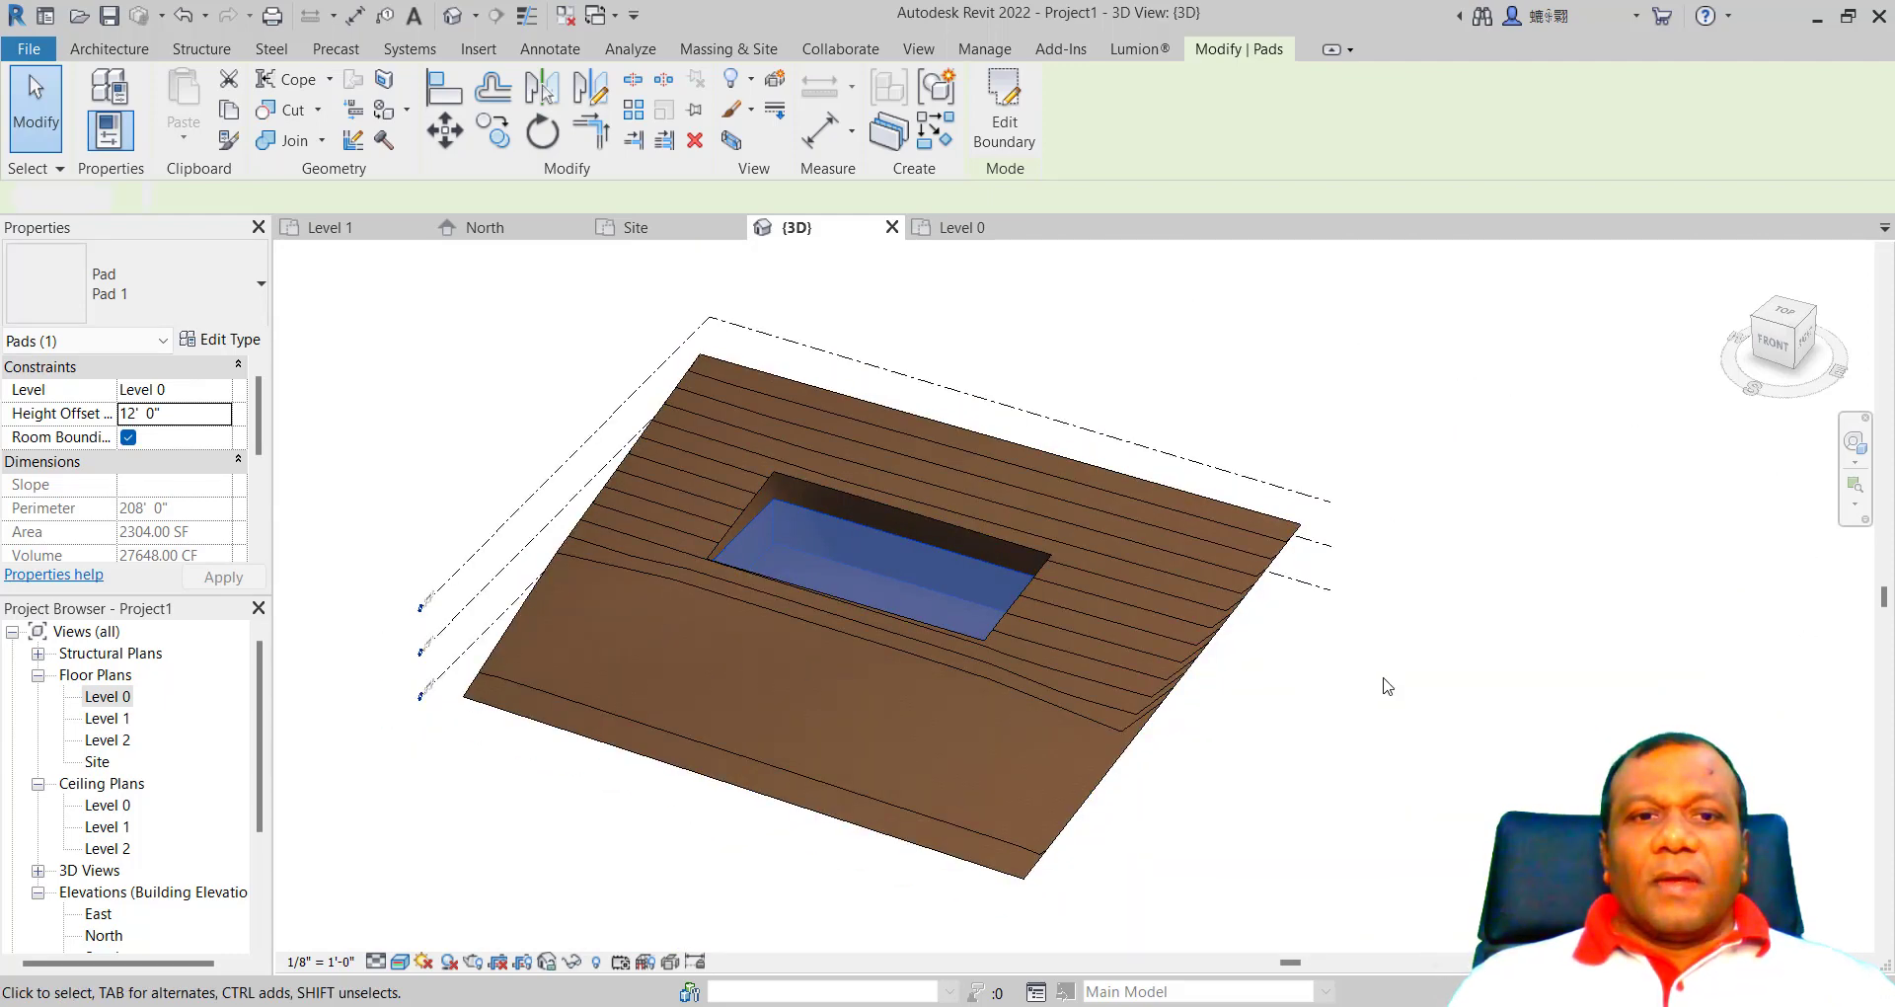
click(1384, 680)
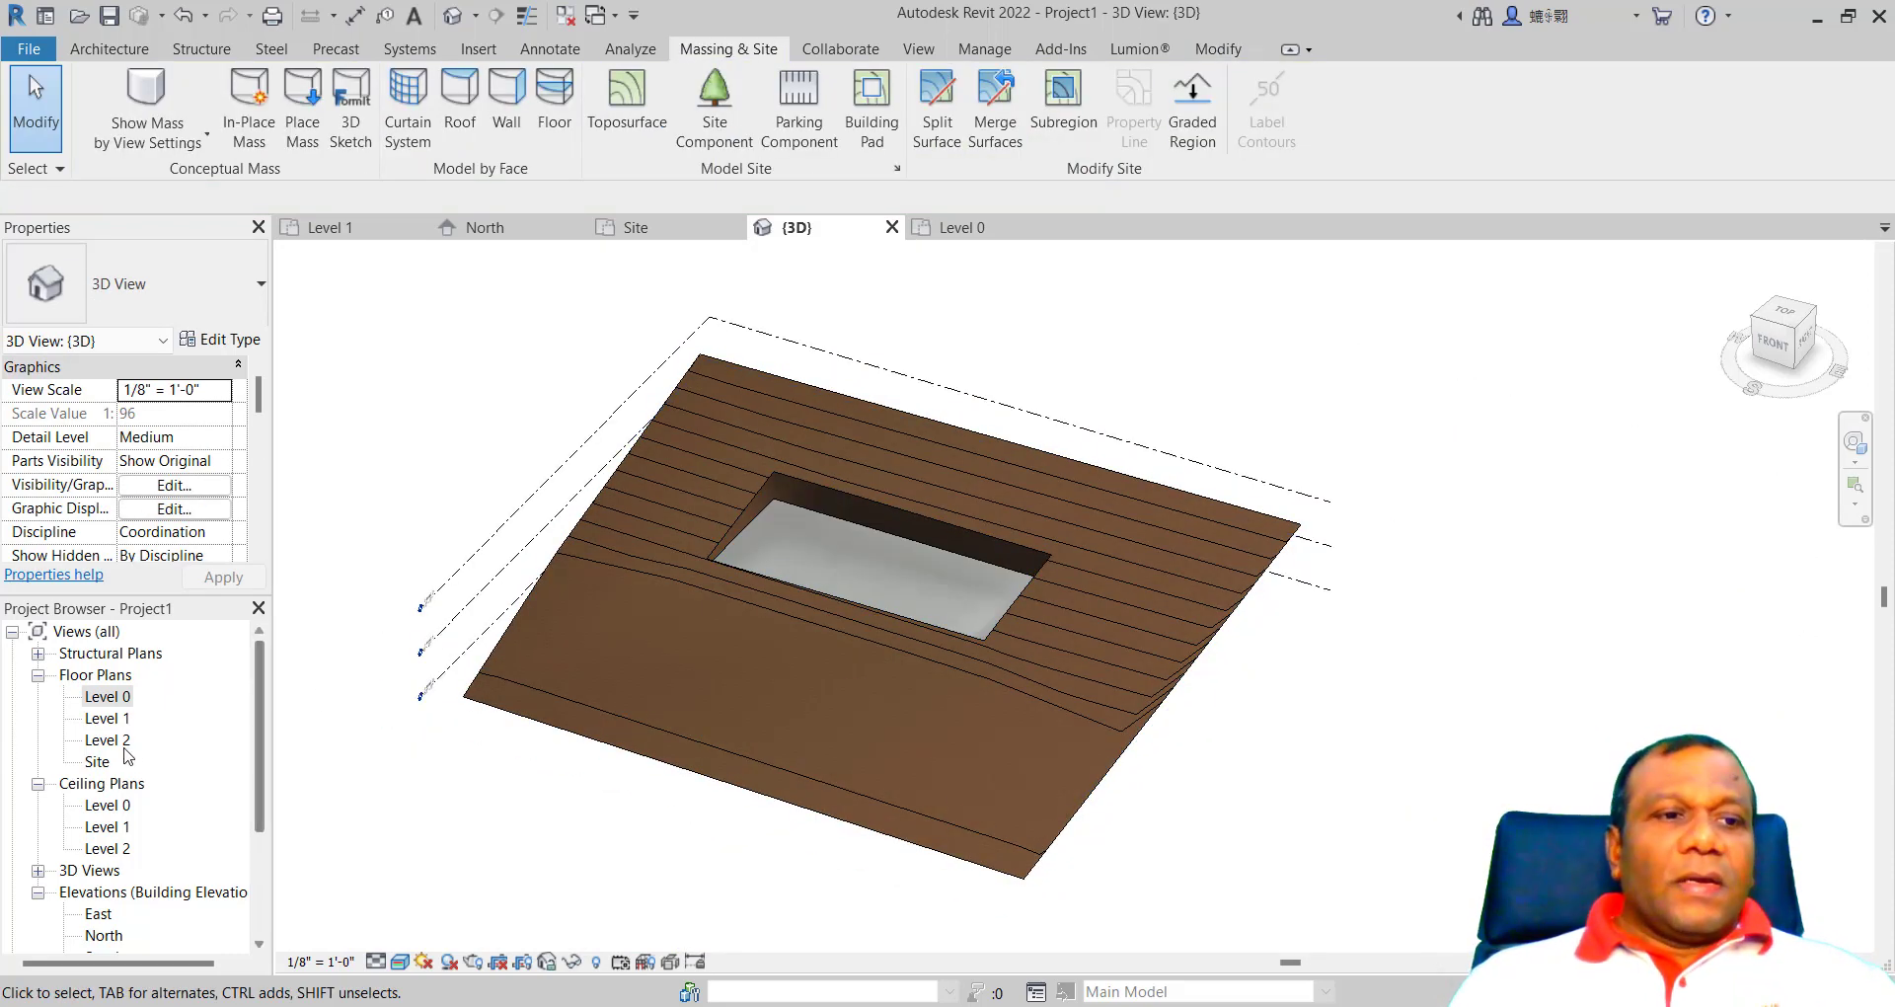
Step: On the Site floor plan, create Generic - 8" walls along all four building pad edges, offset 3' inward, by picking the edges
click(96, 763)
double_click(97, 763)
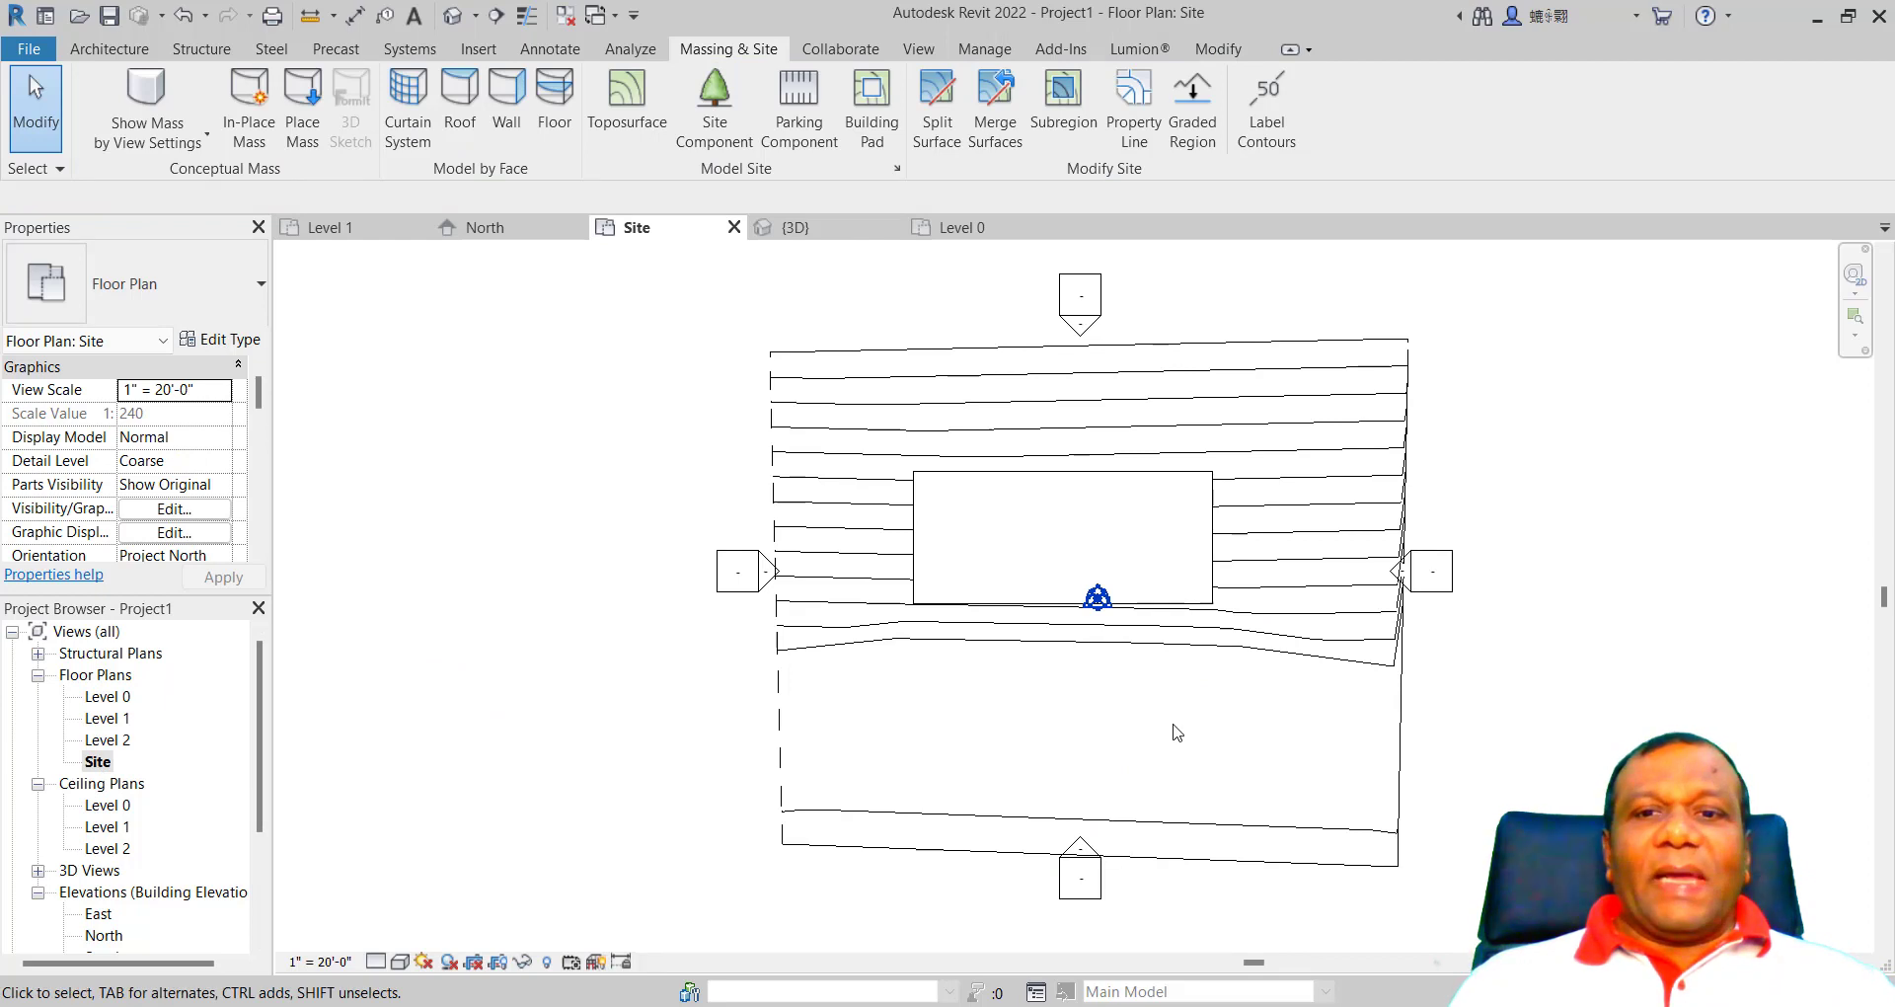
scroll(1007, 582, up, 2)
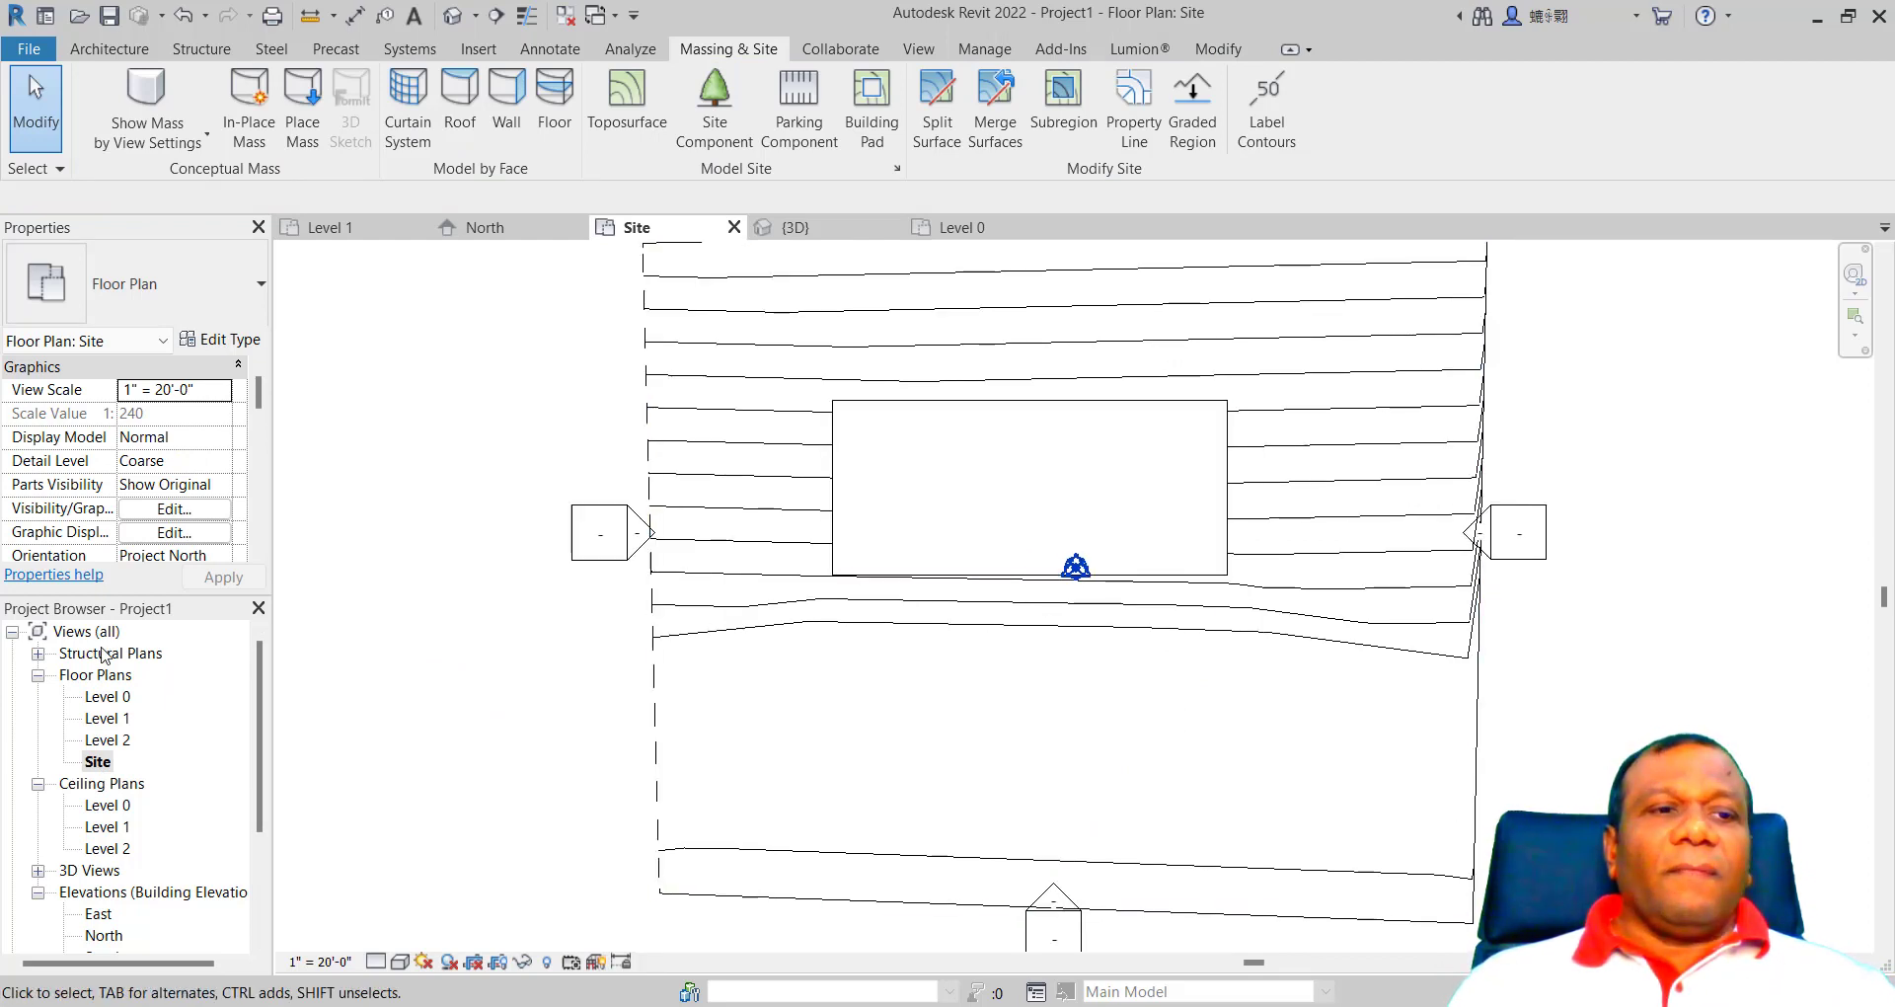
click(108, 49)
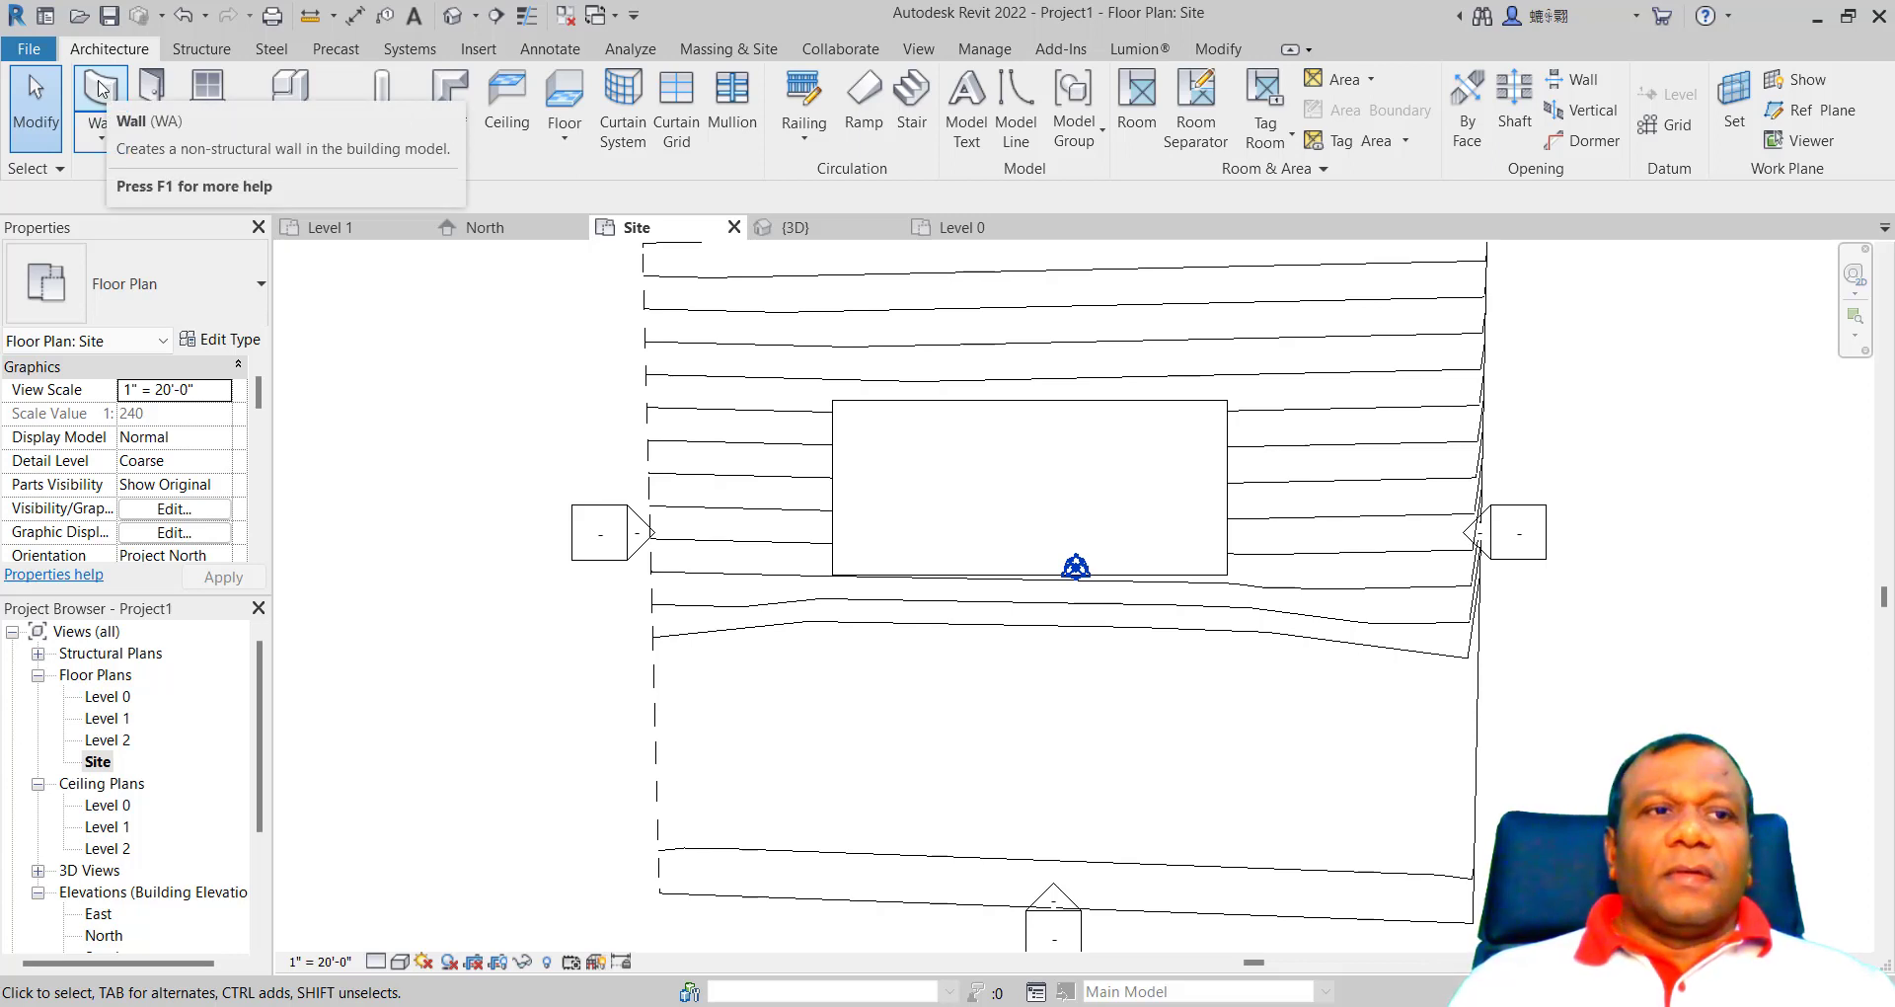
click(97, 94)
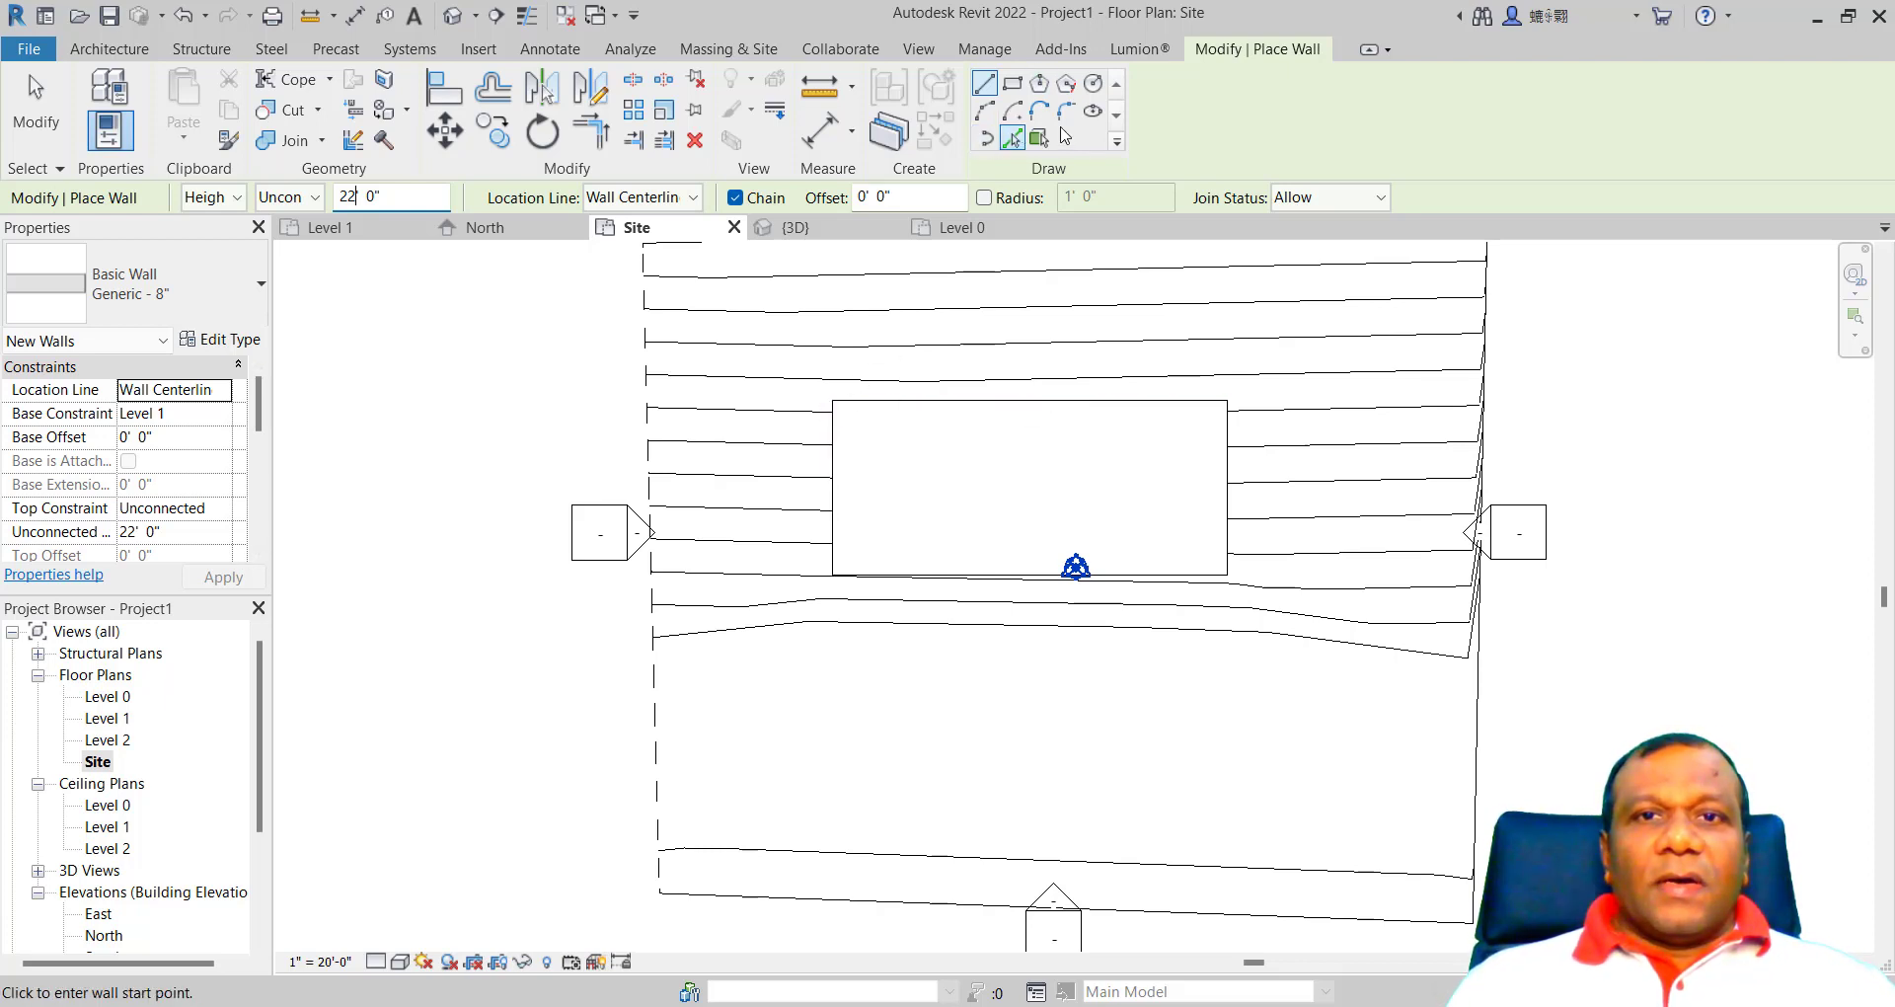
click(1013, 139)
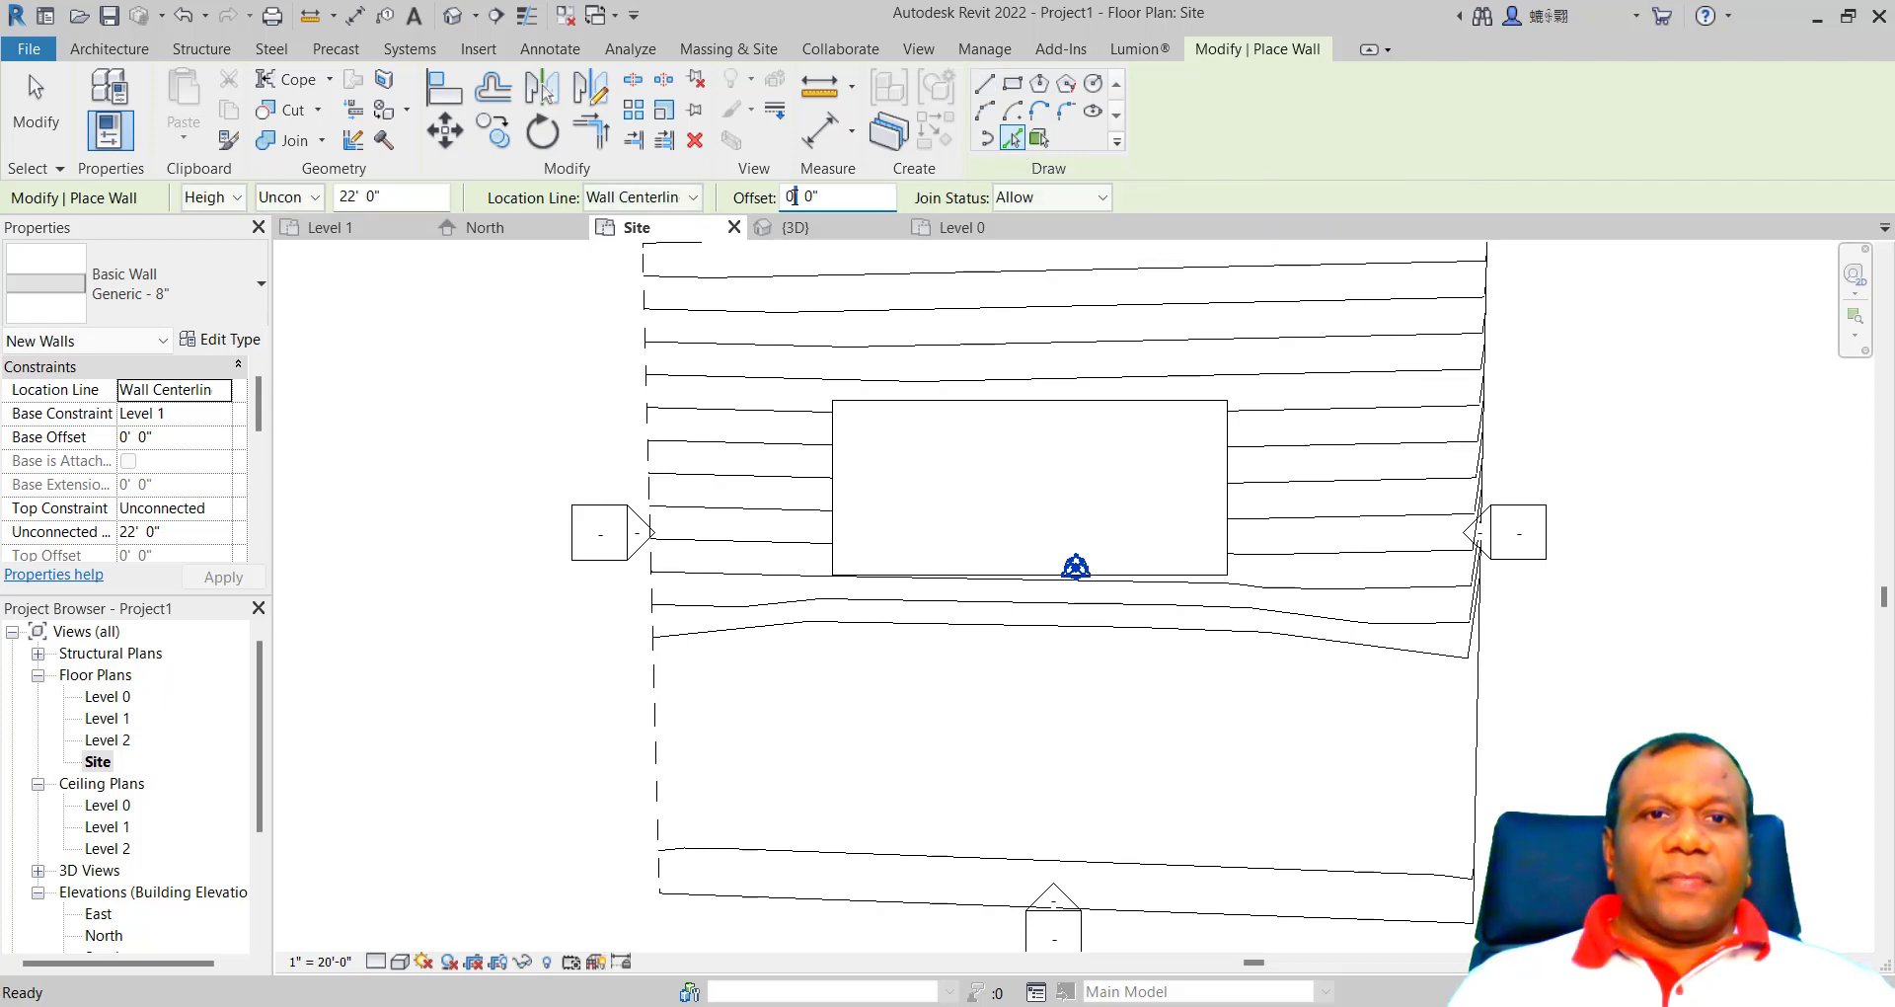
text(3)
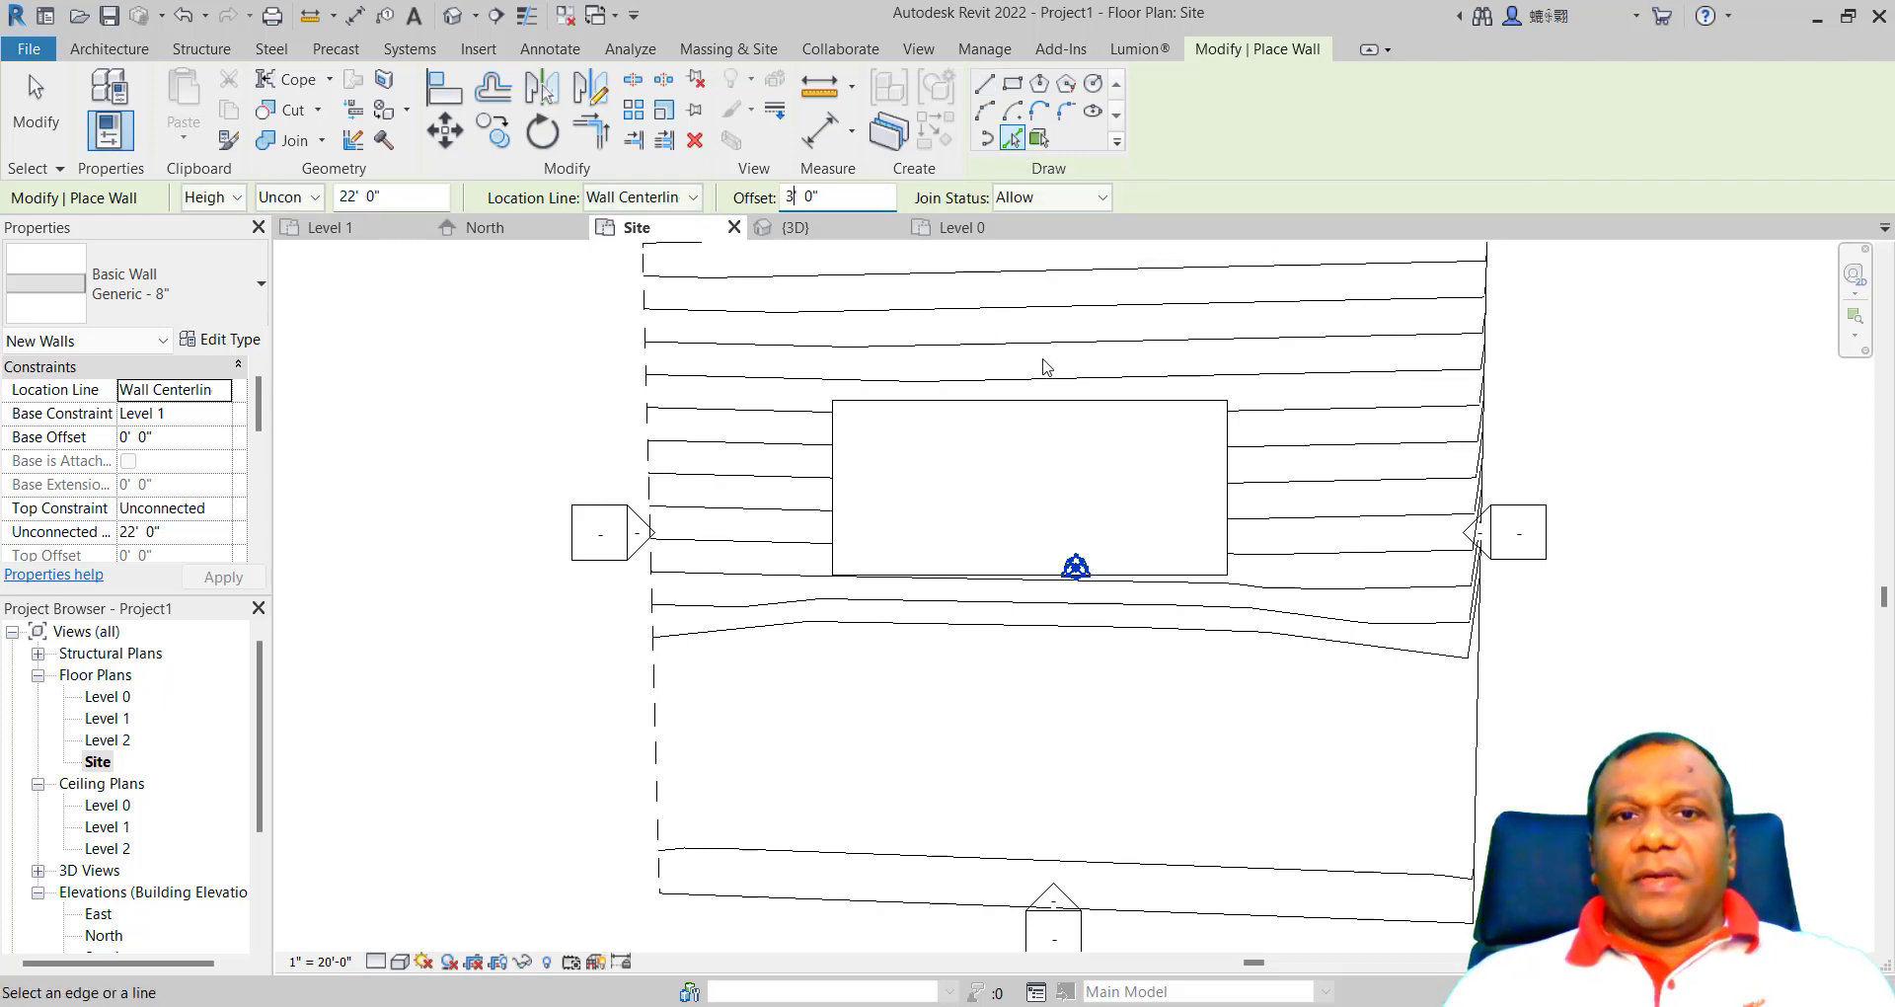
click(1031, 418)
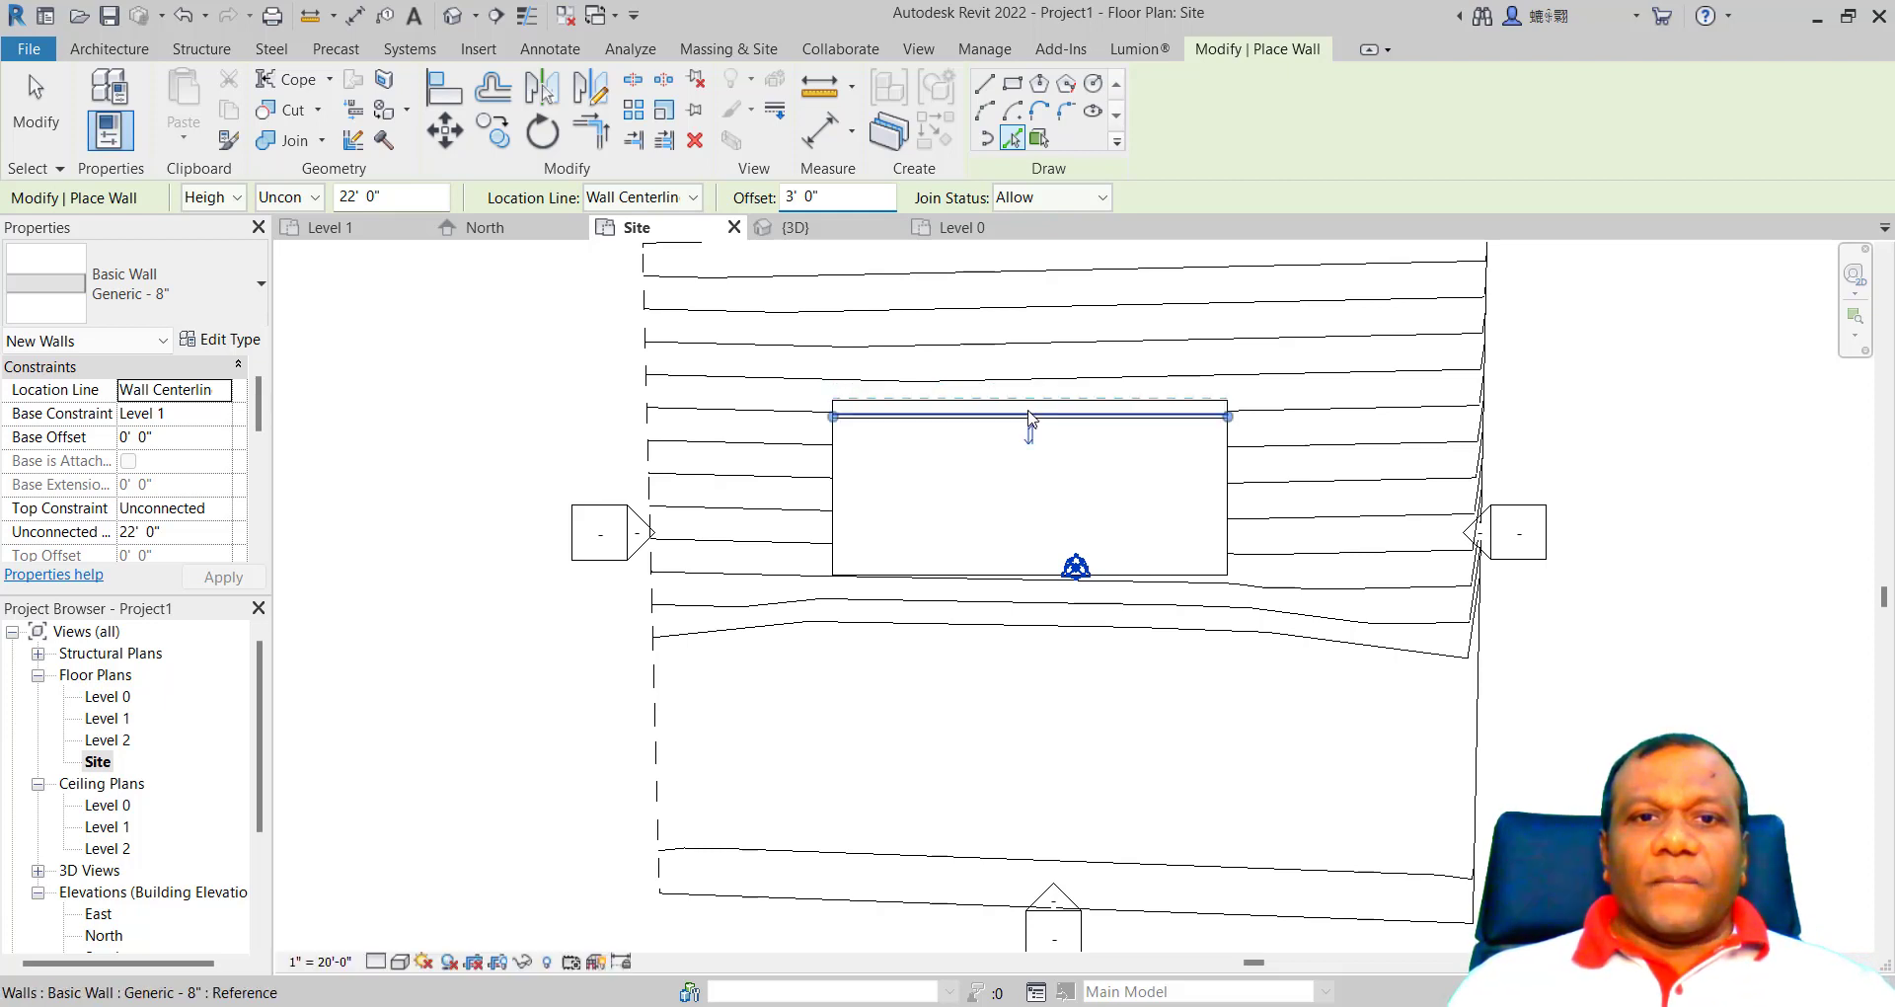
click(839, 488)
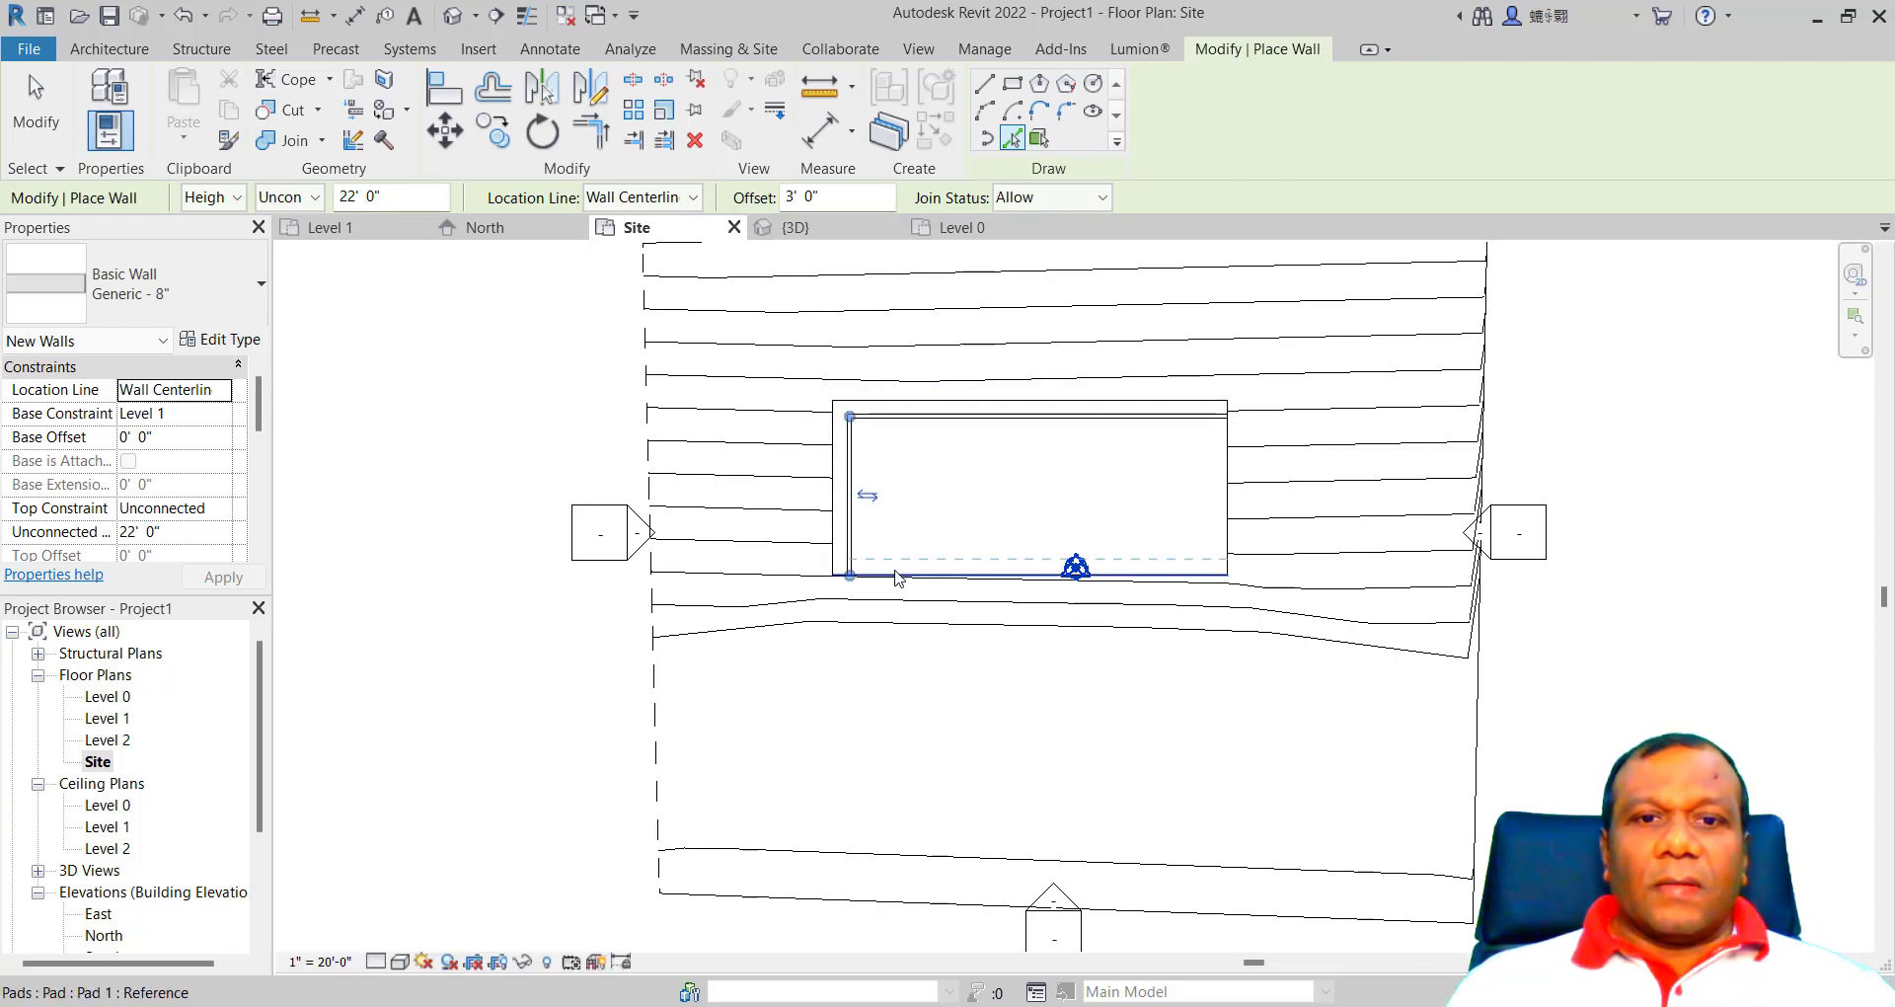
click(893, 575)
click(1227, 494)
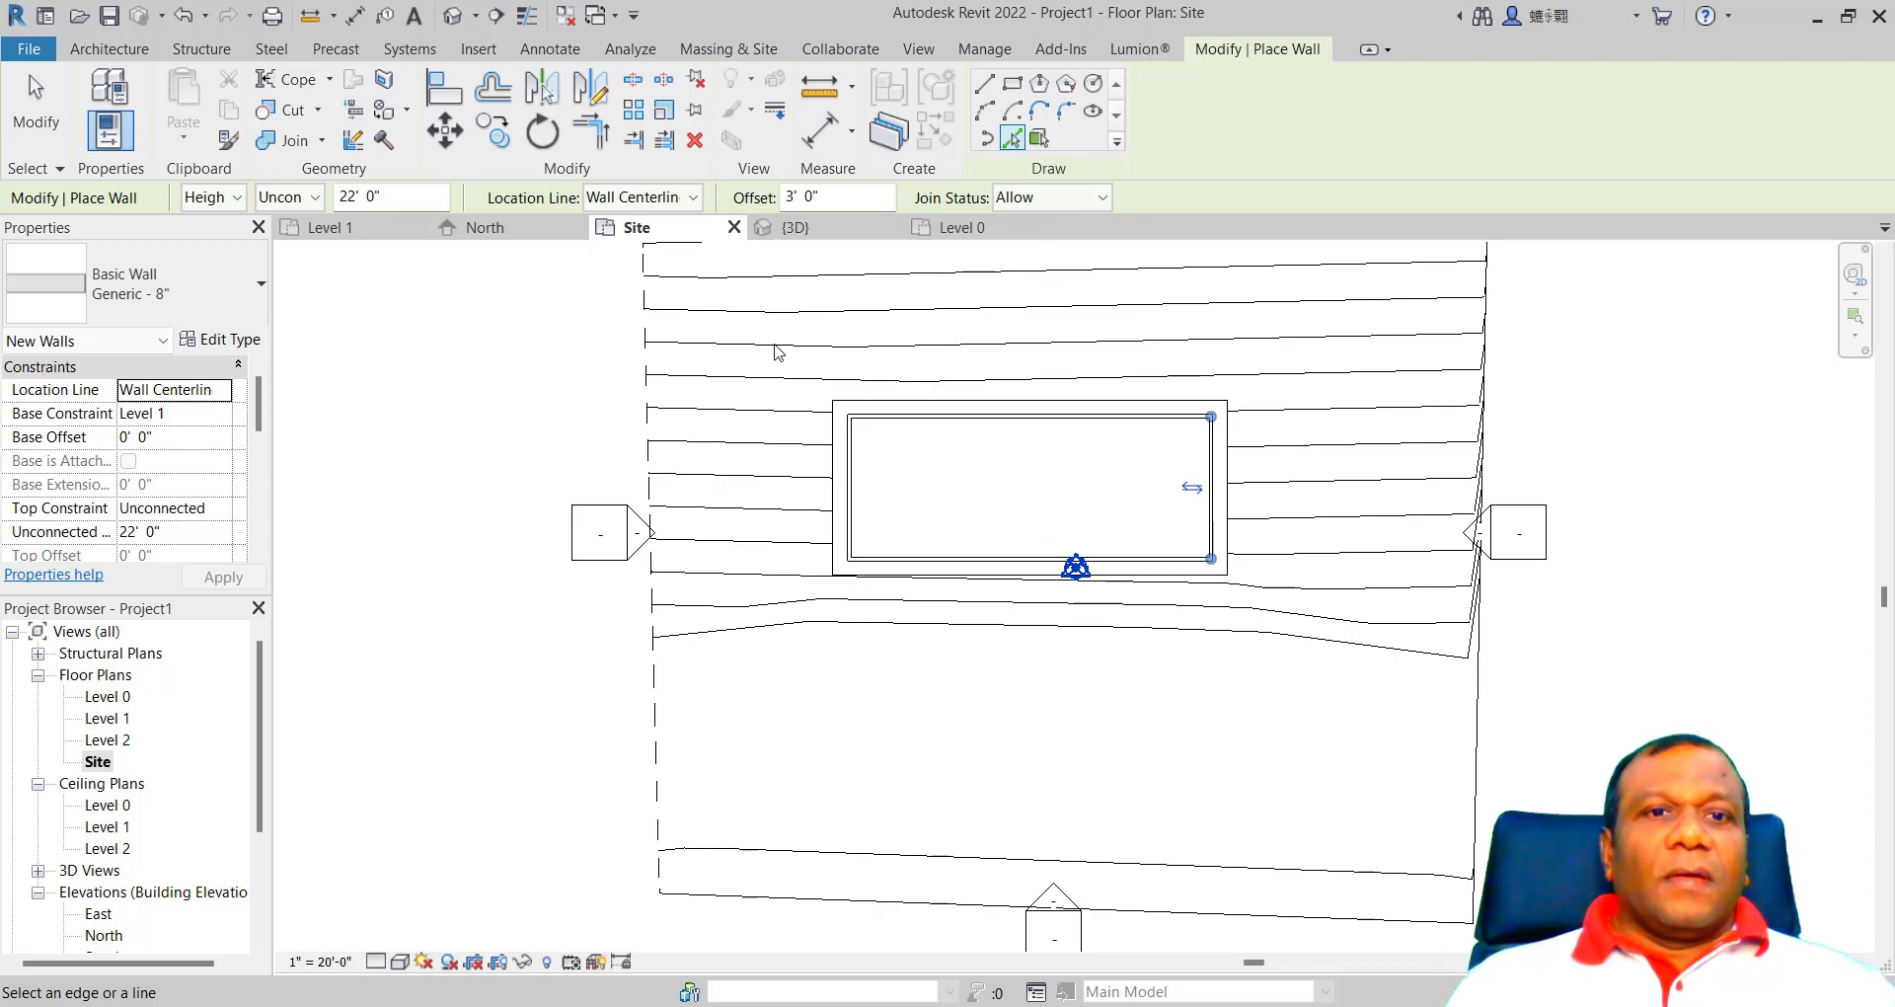
Step: Create a Generic - 12" floor with its boundary picked from the four walls at a 2' outward offset
click(108, 49)
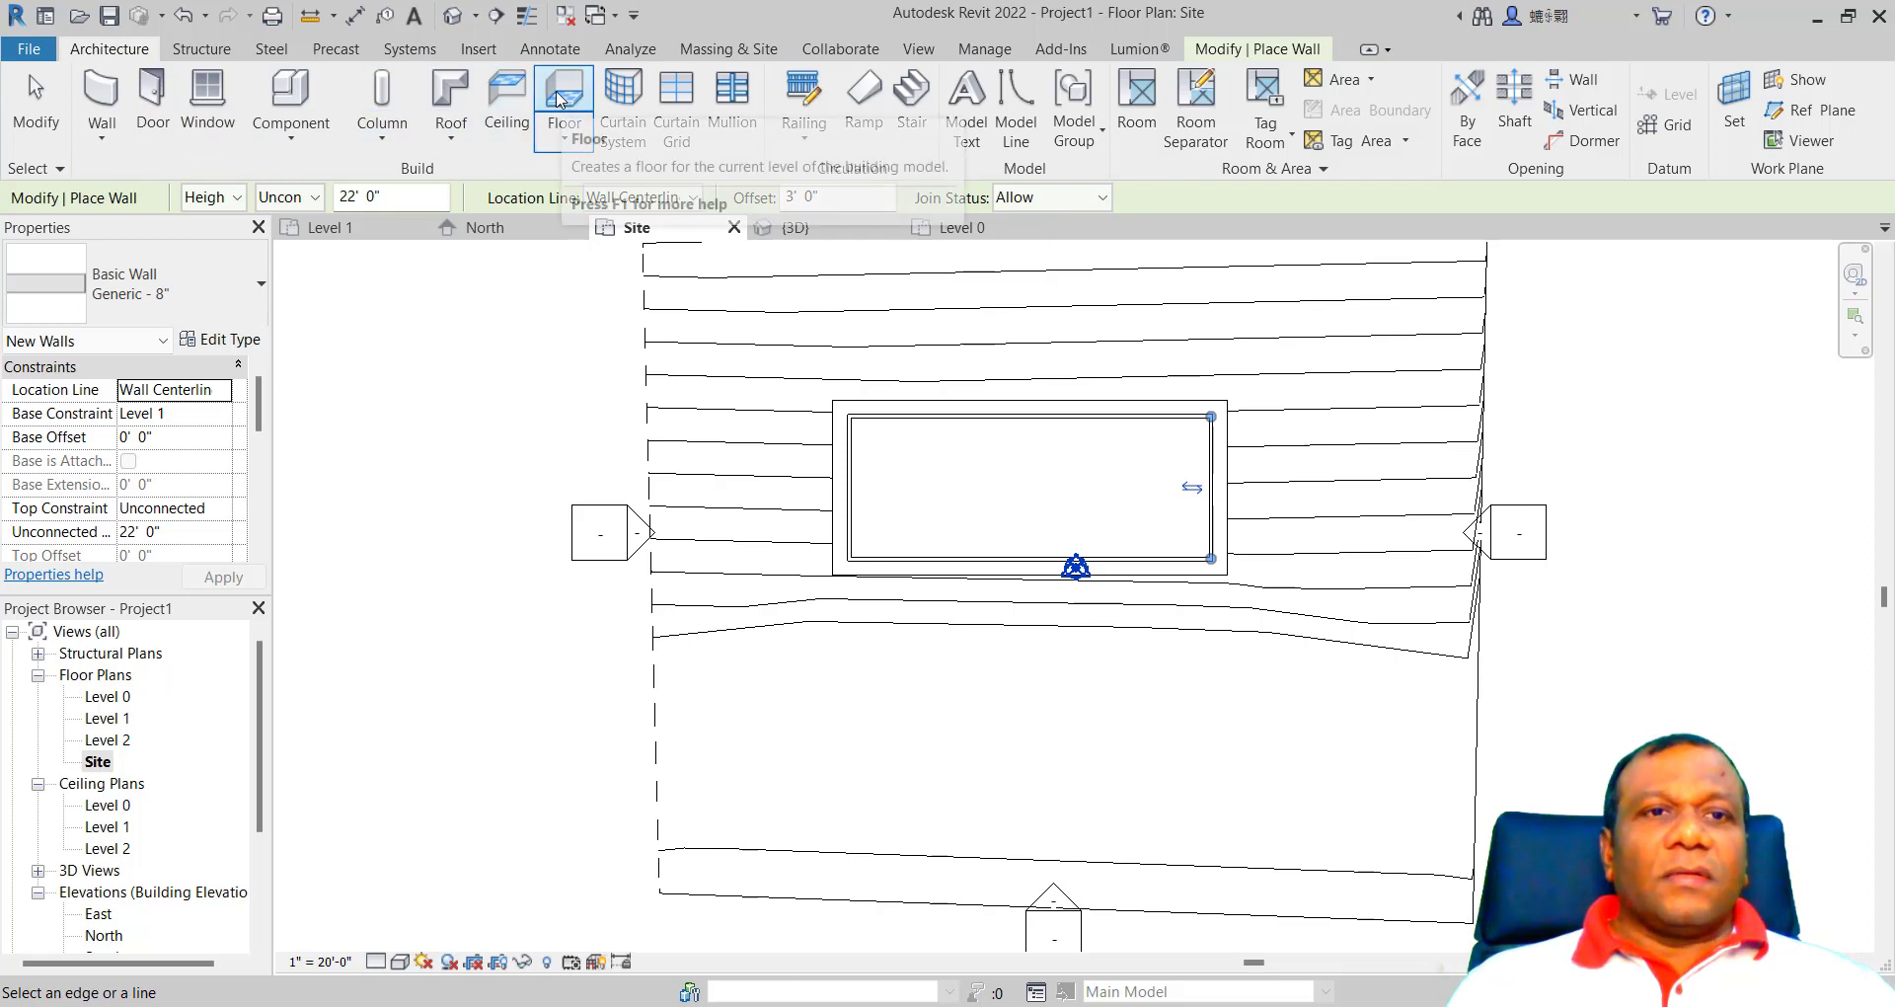
click(562, 95)
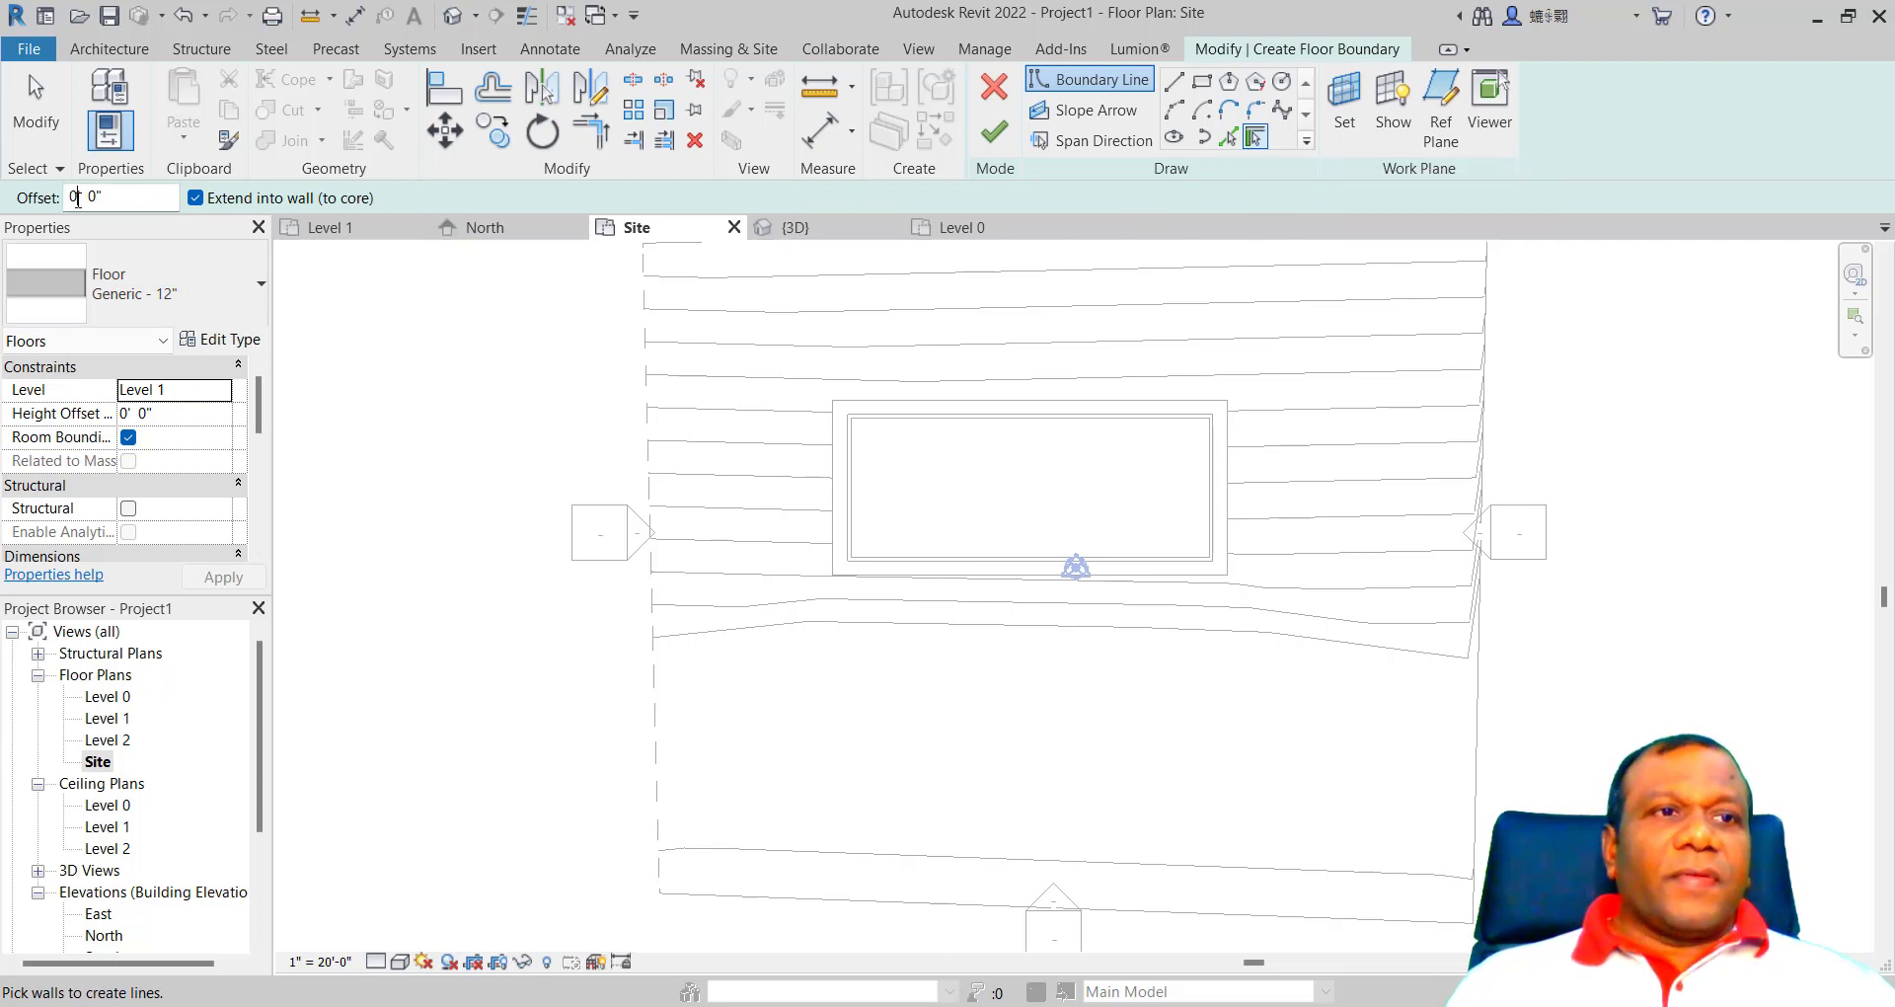
double_click(70, 199)
text(2)
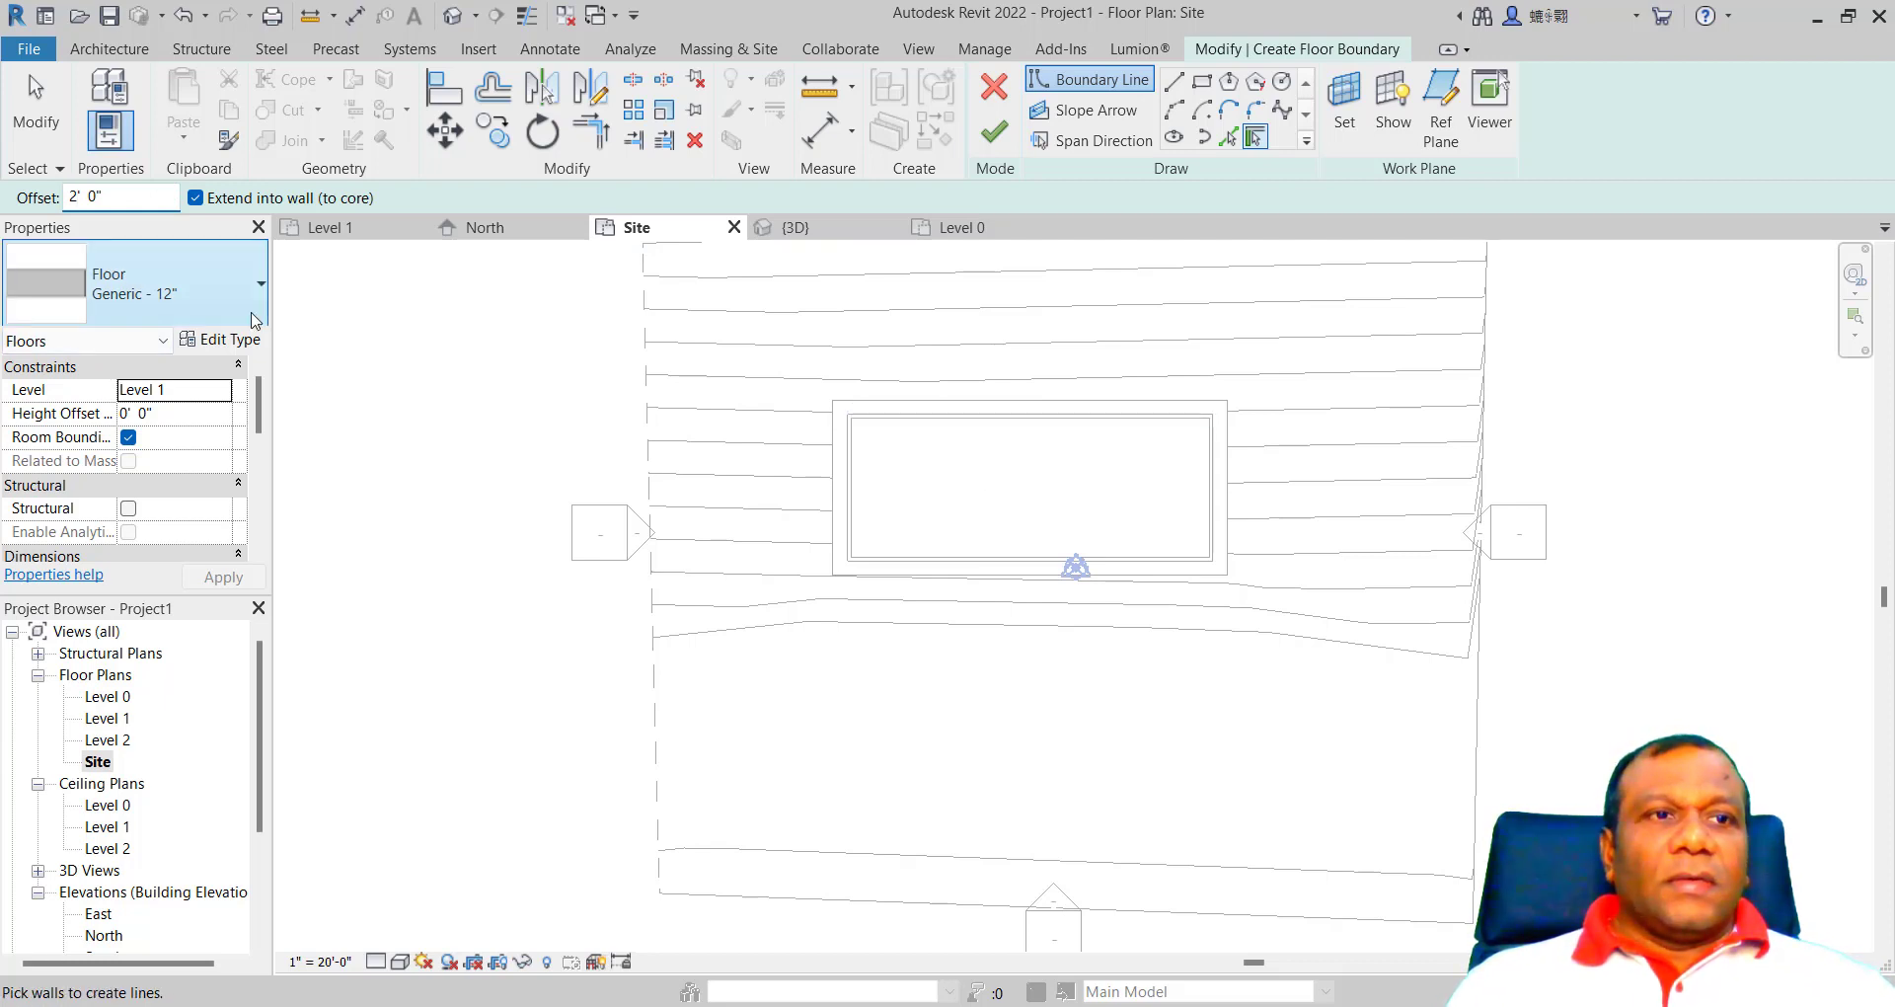
scroll(898, 412, up, 1)
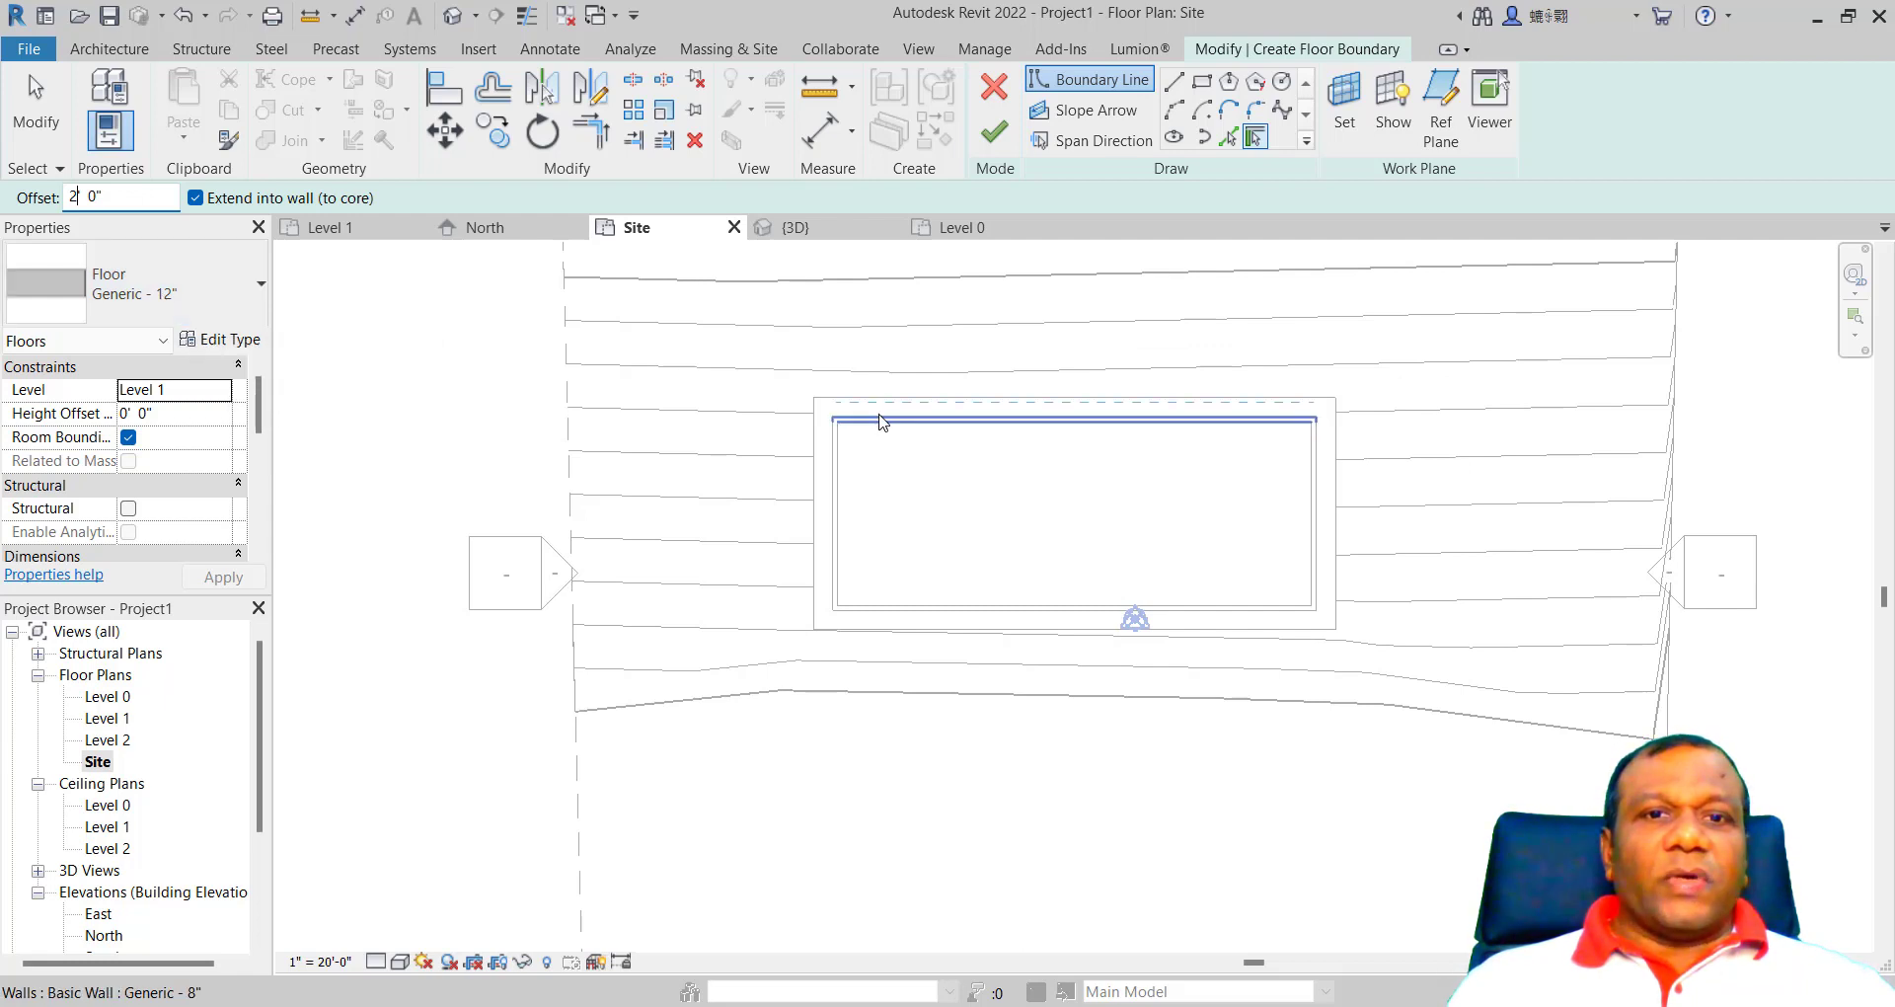
click(878, 431)
click(837, 503)
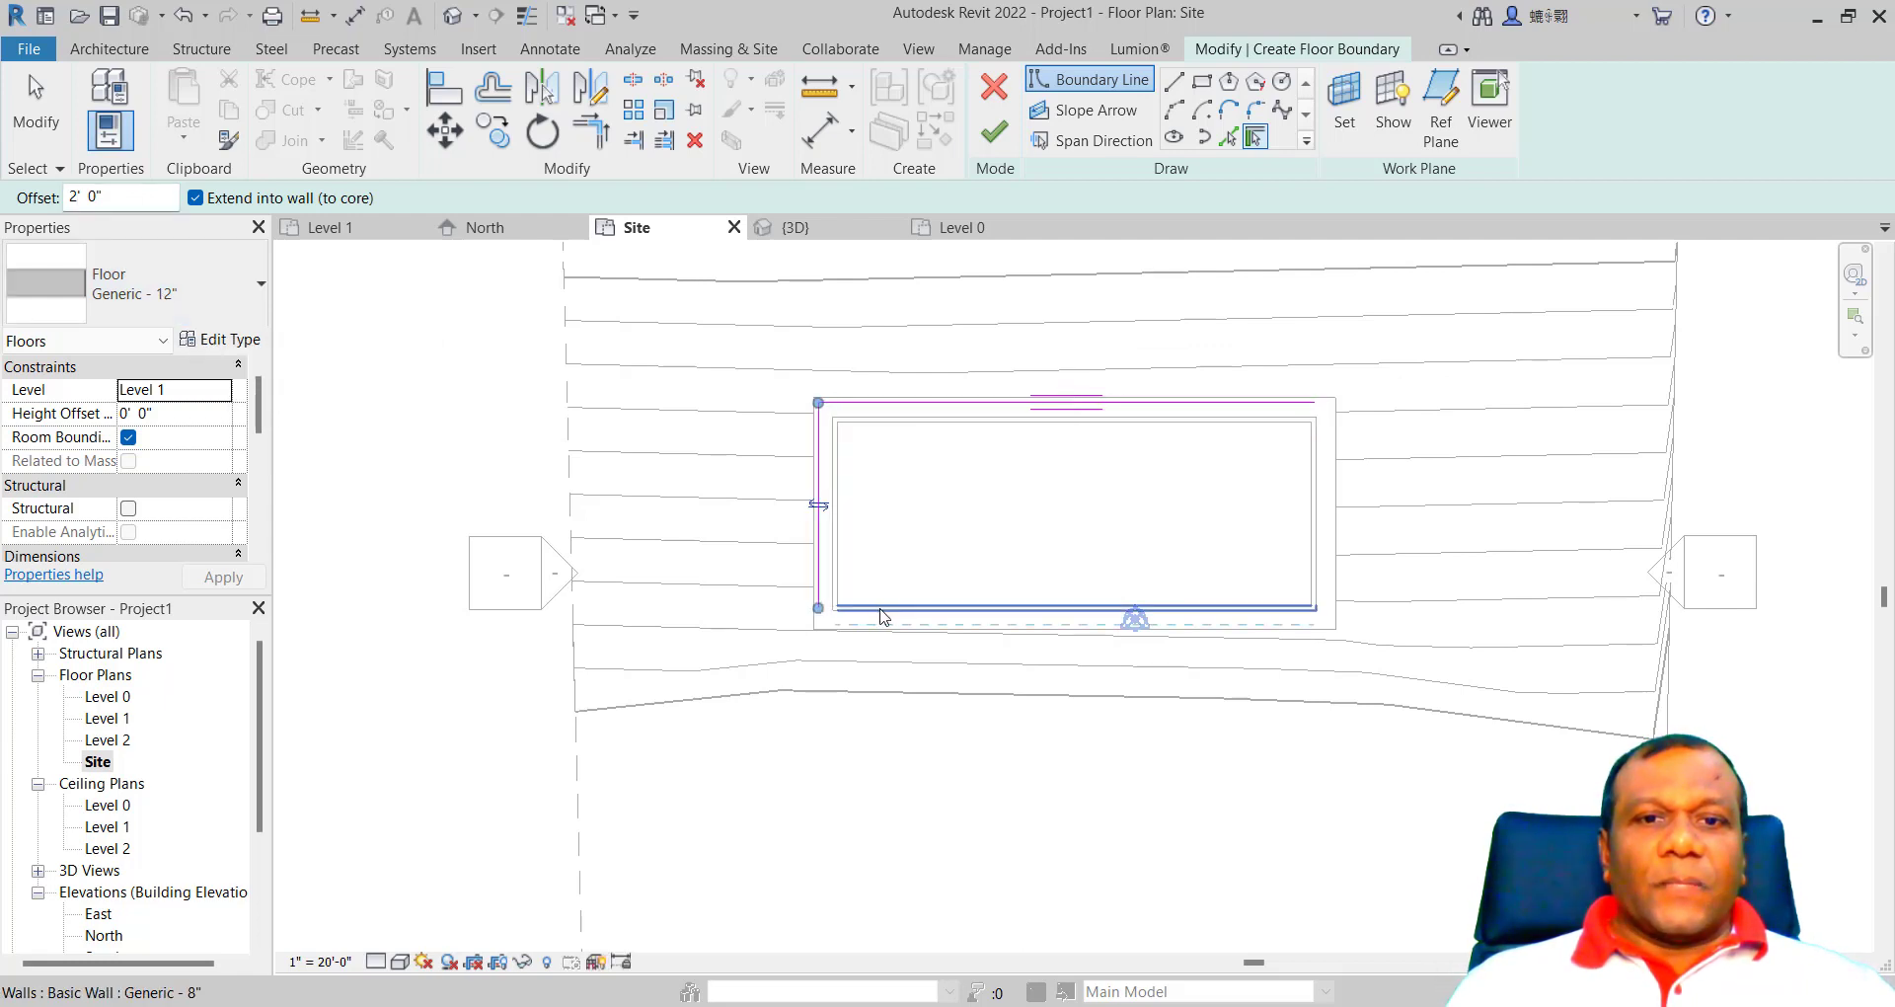
click(881, 614)
click(1323, 512)
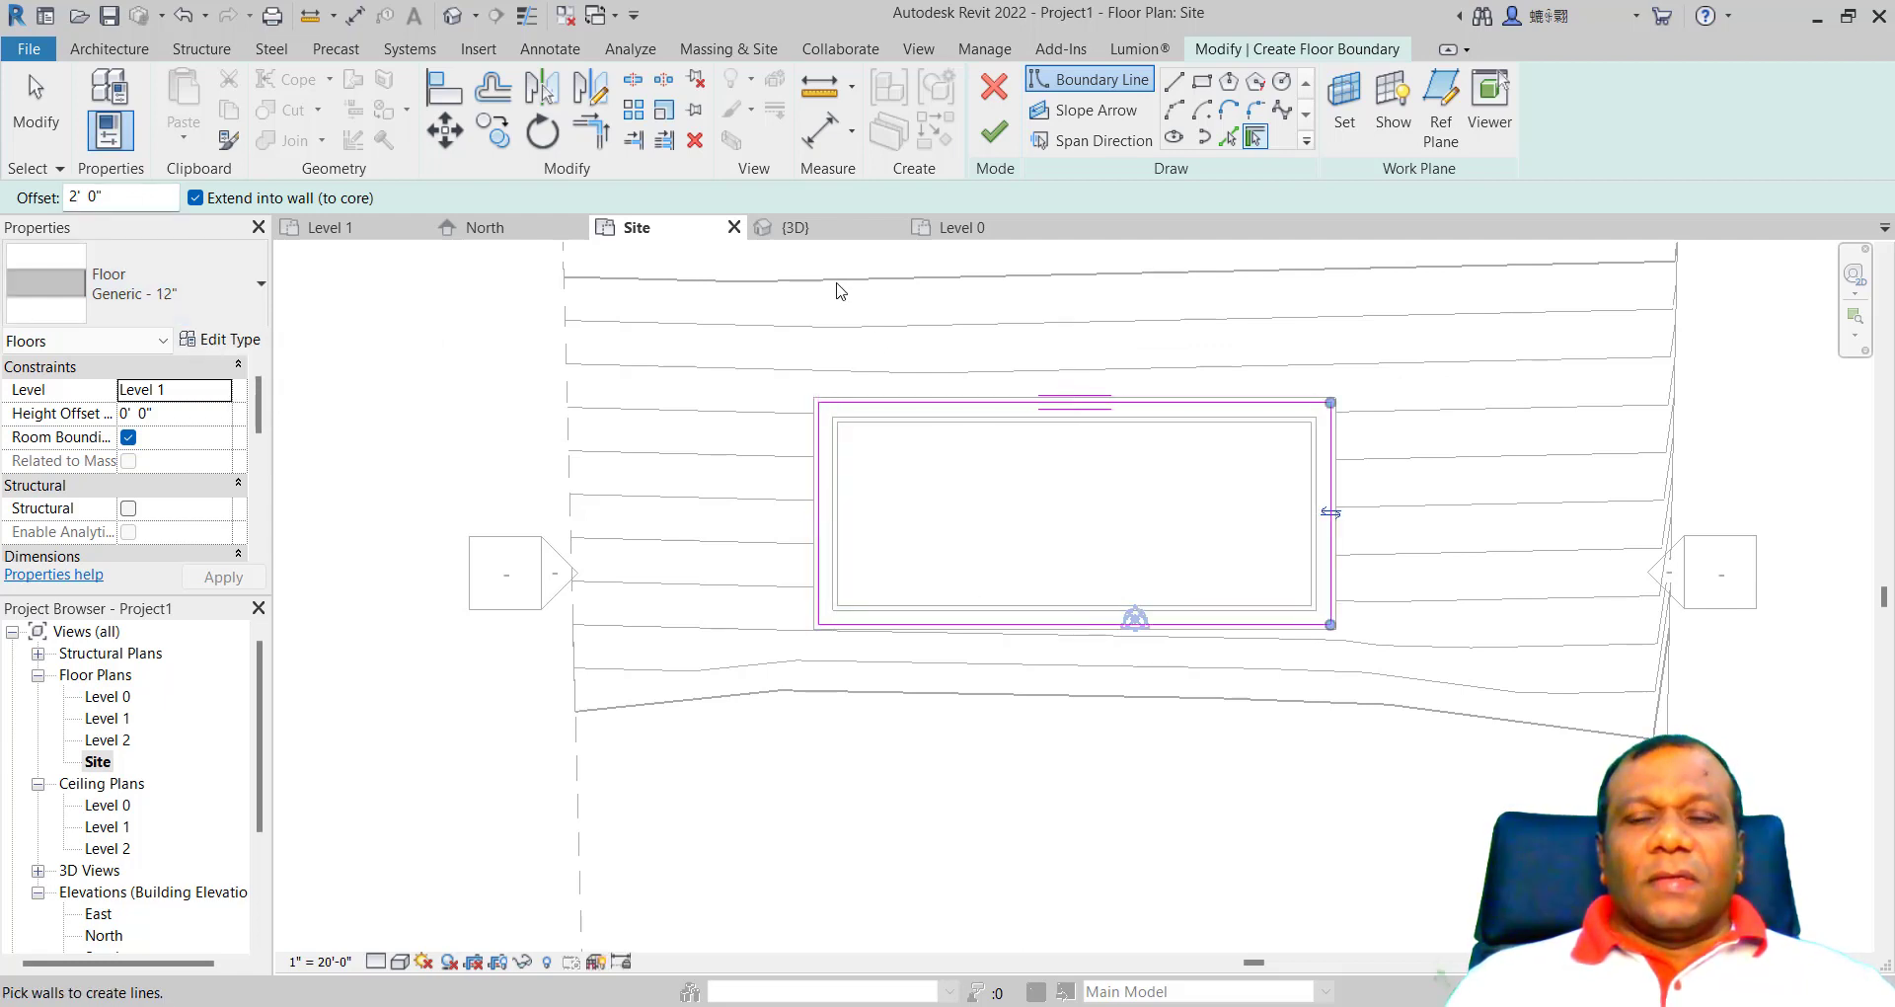
click(994, 132)
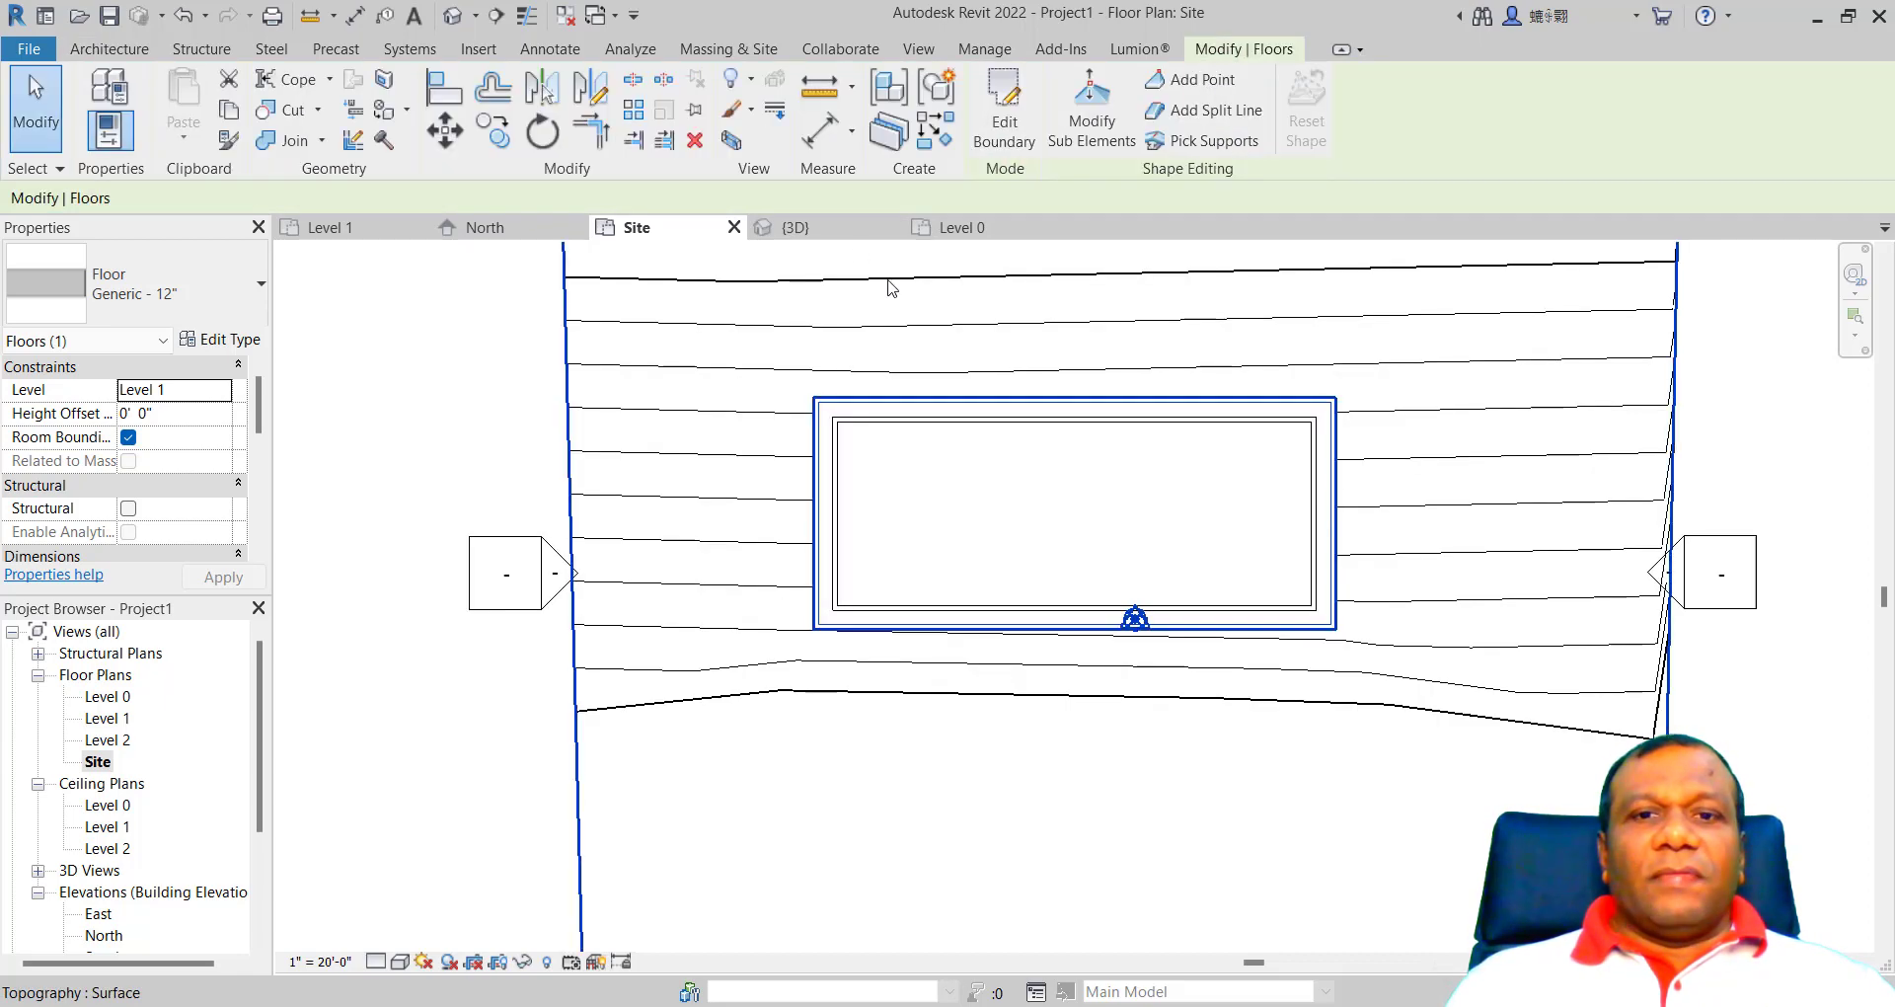
Step: In the 3D view, set the new floor's height offset from Level 1 to 1' and apply it
click(820, 228)
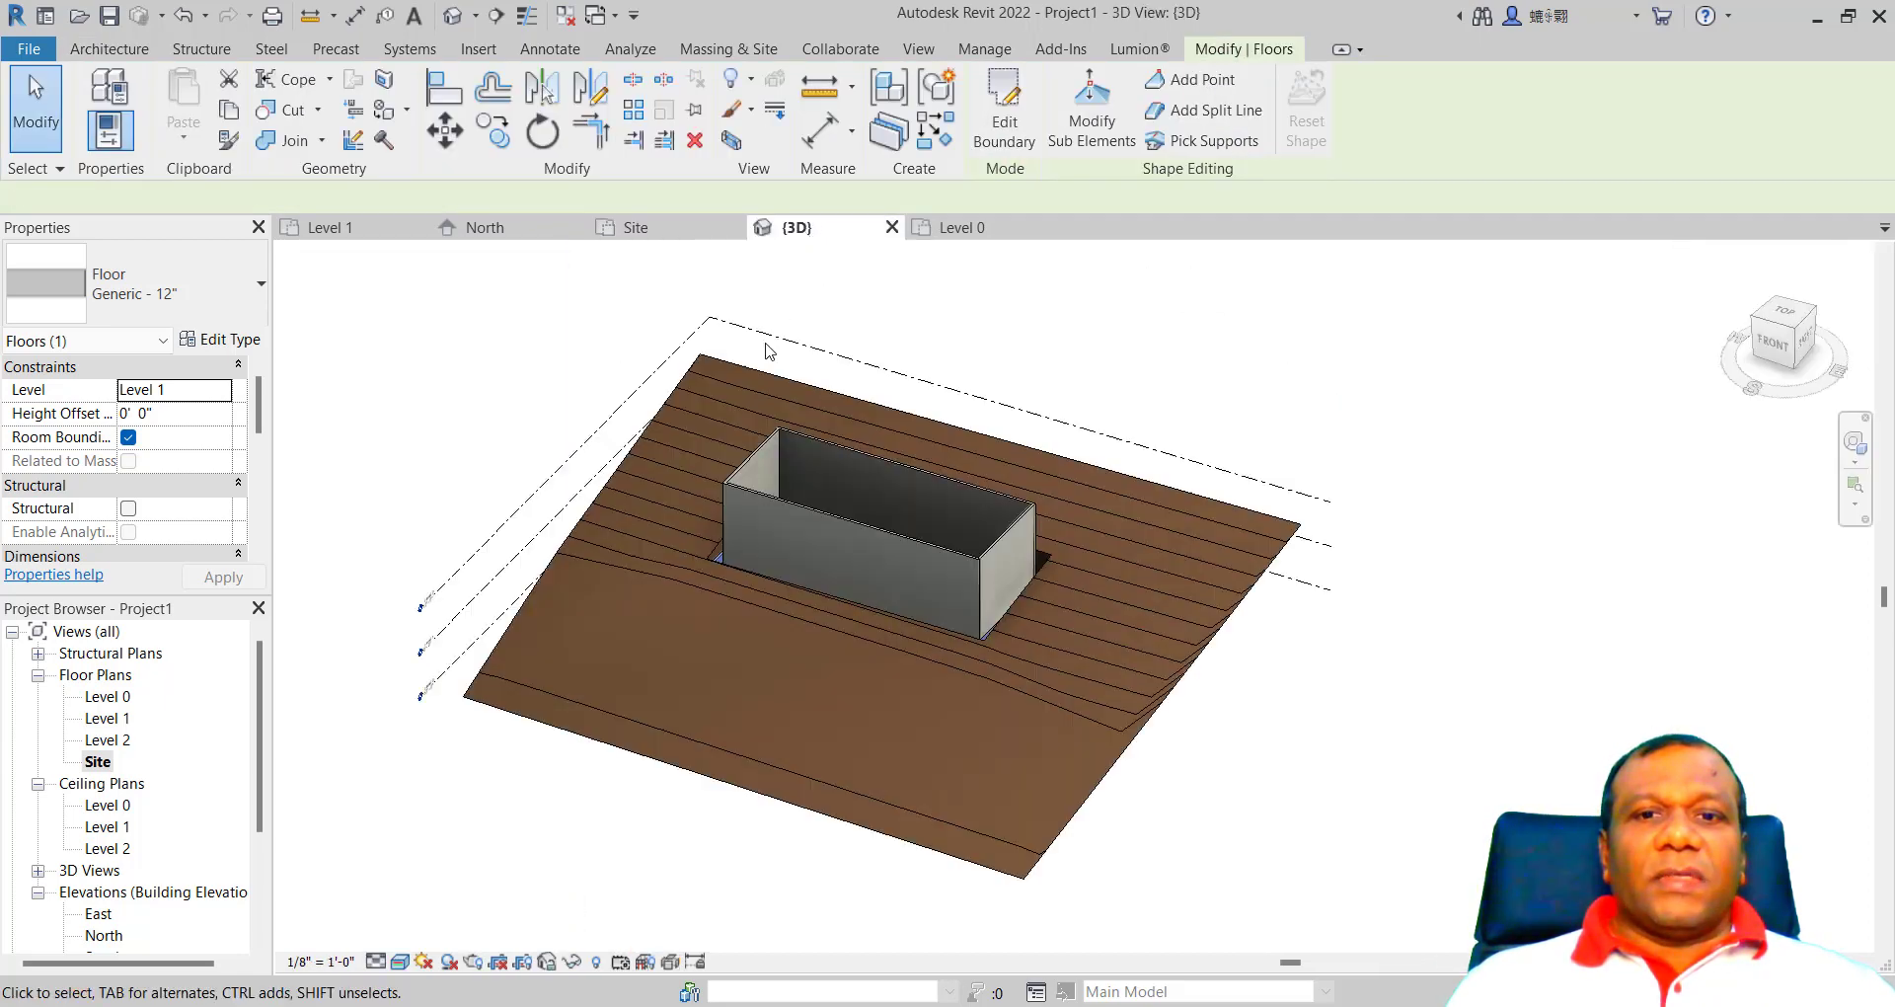
scroll(691, 553, up, 5)
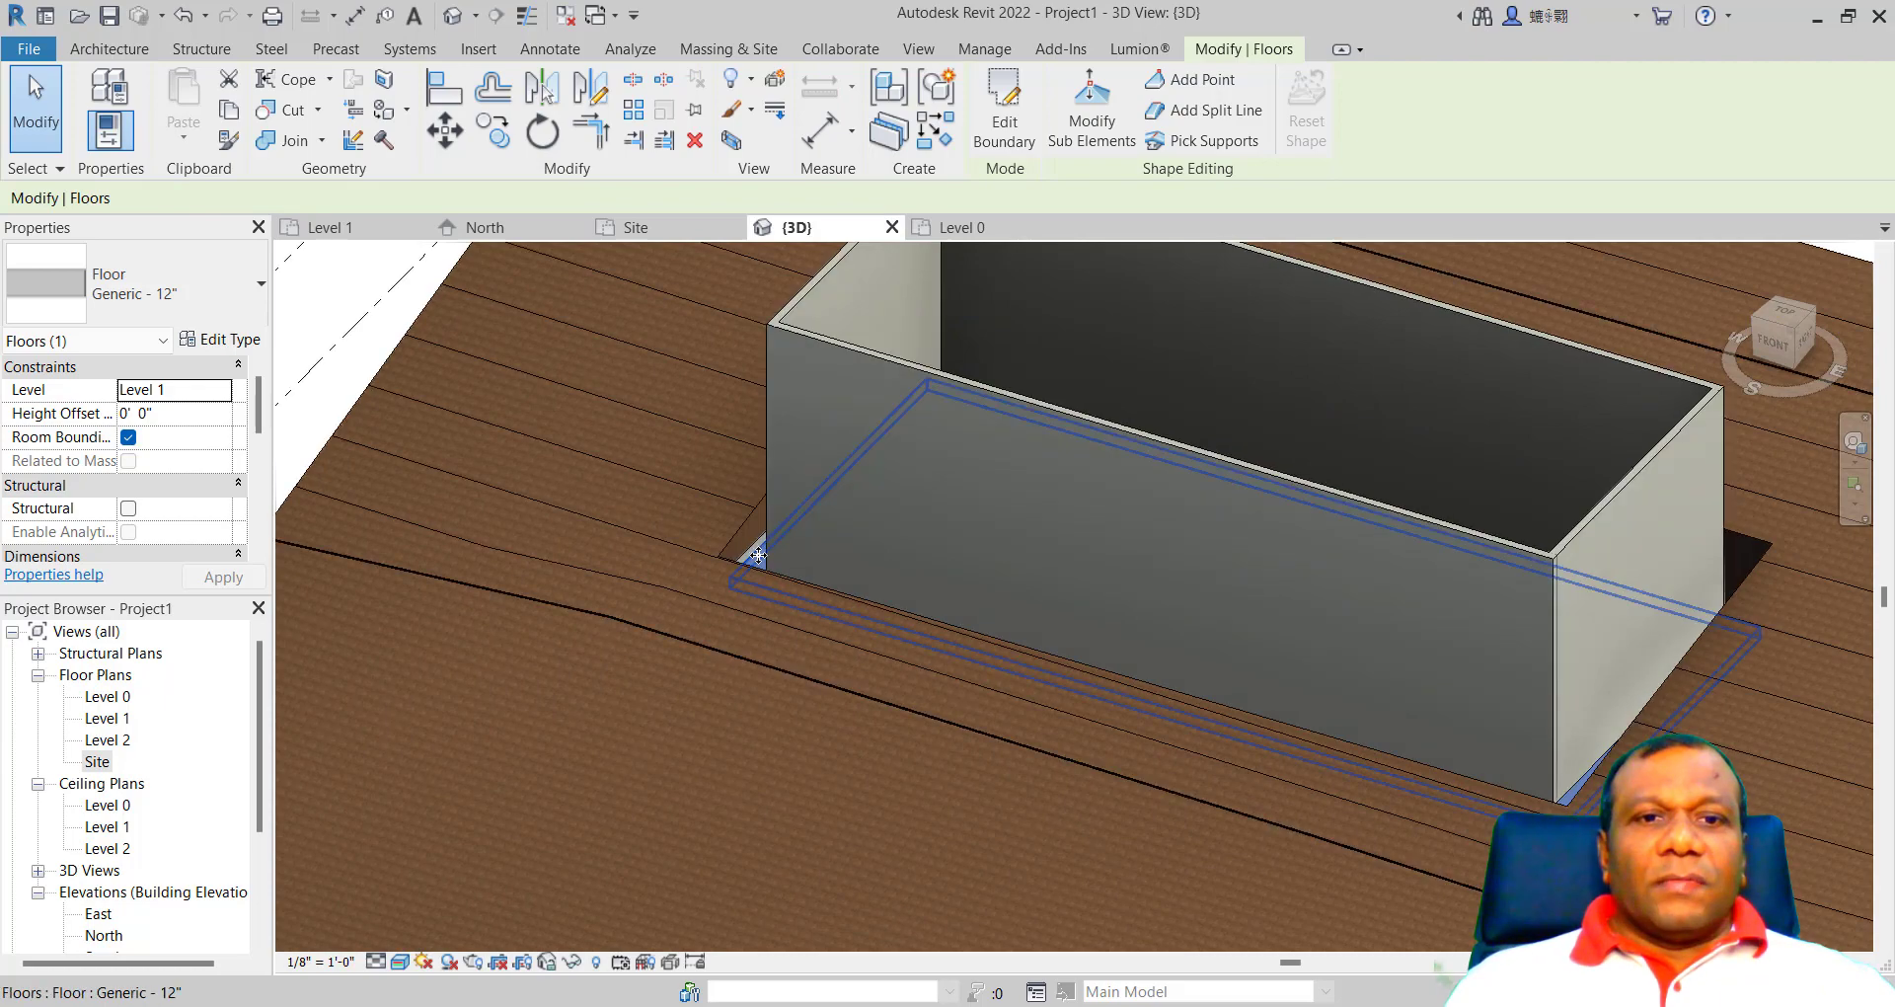
scroll(742, 575, up, 3)
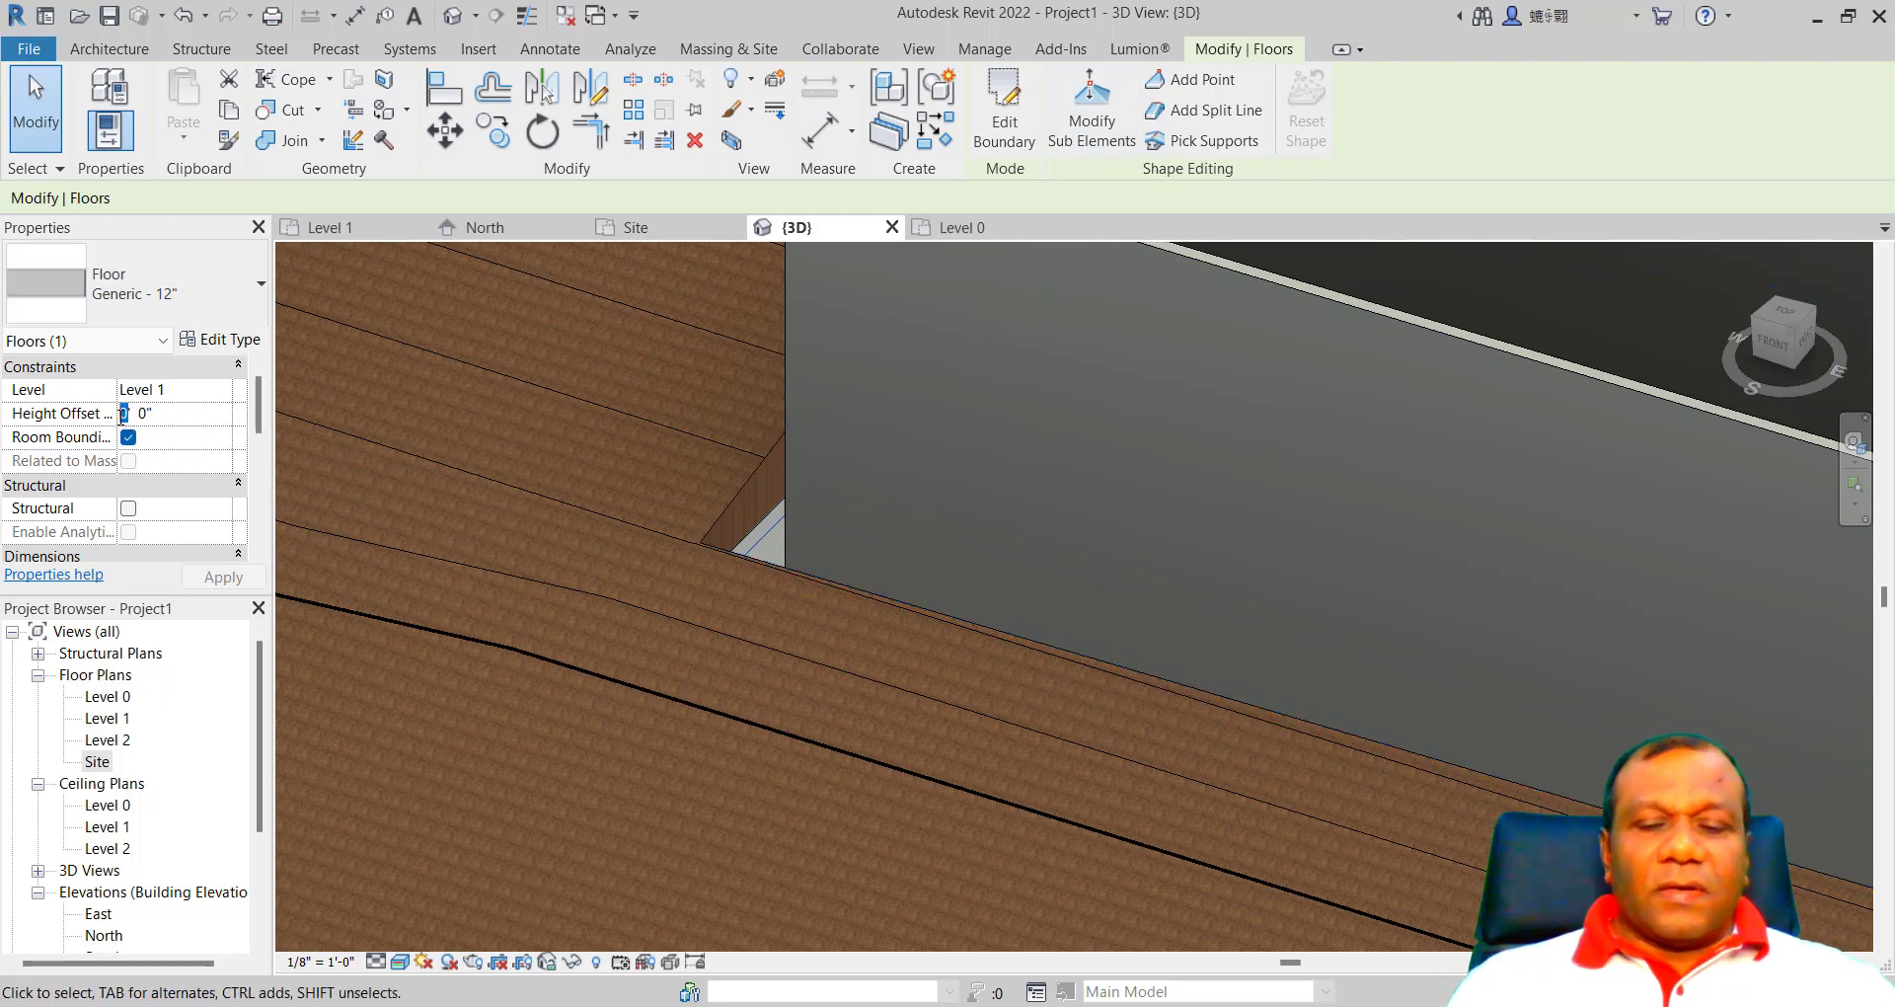
click(223, 577)
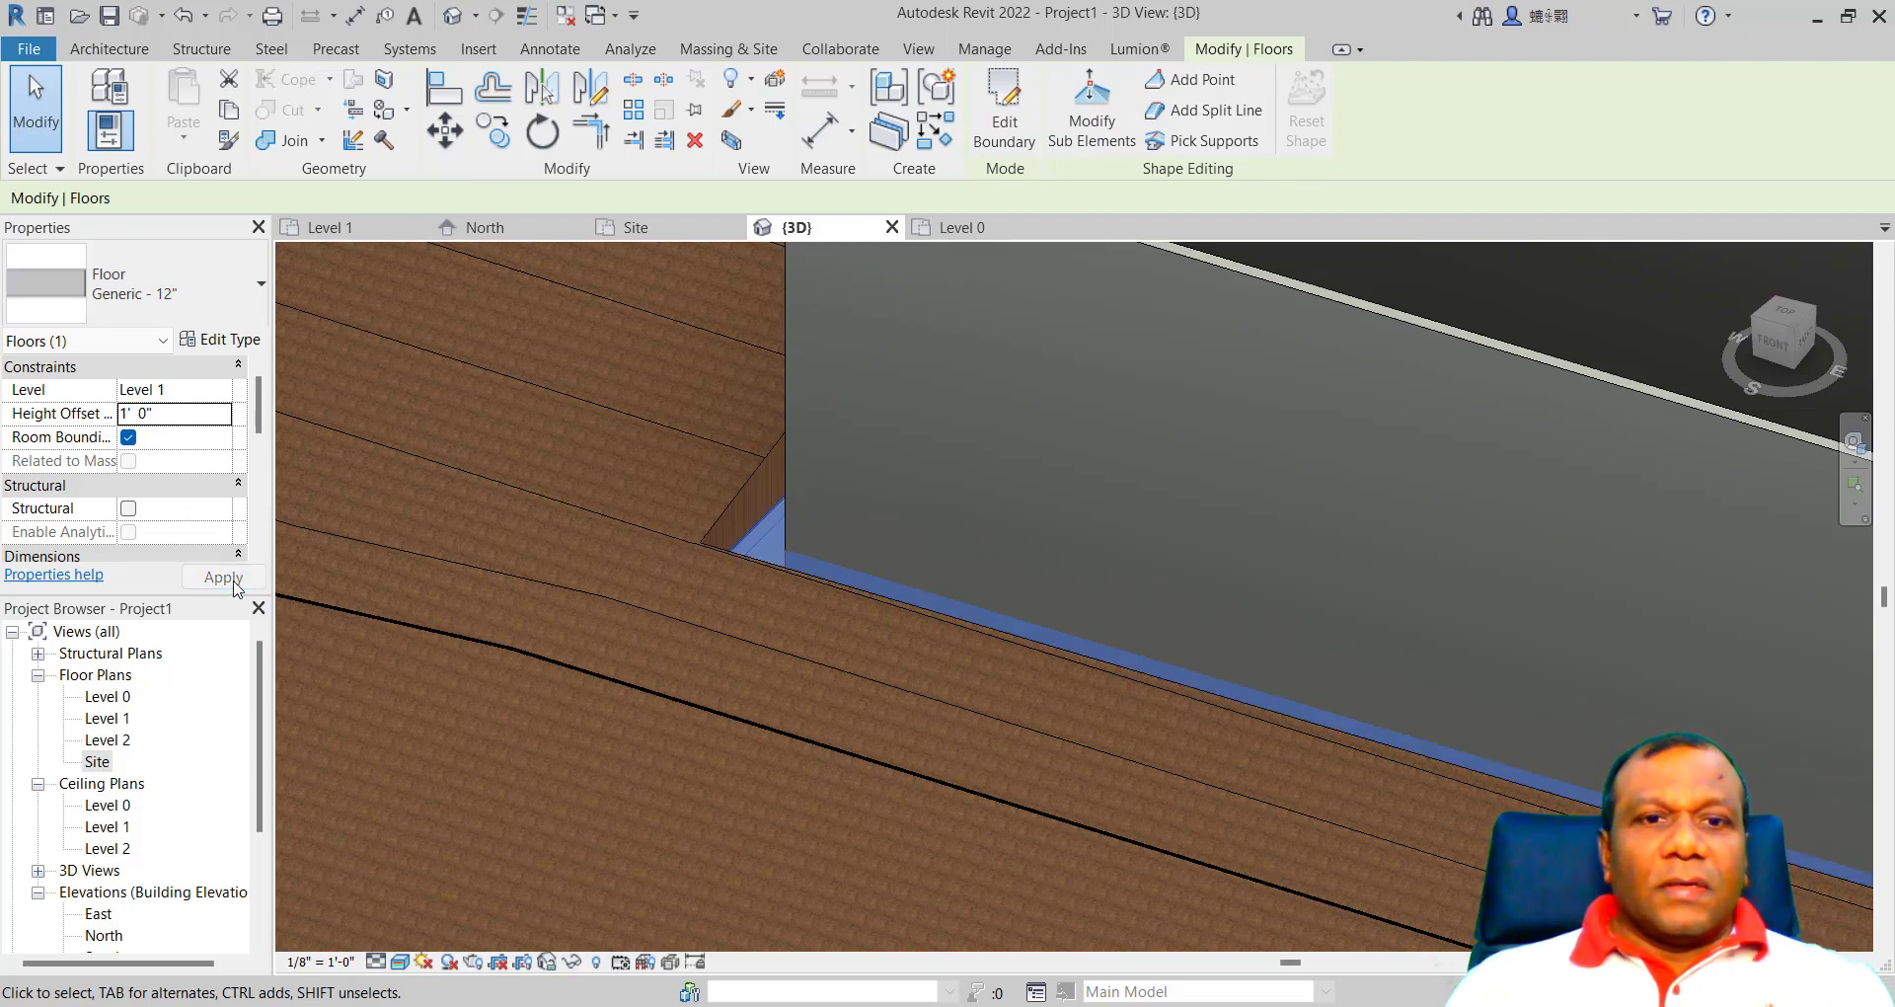
Step: Examine in 3D how the raised floor's edges meet the walls and the surrounding terrain
scroll(634, 555, down, 3)
scroll(1334, 801, up, 3)
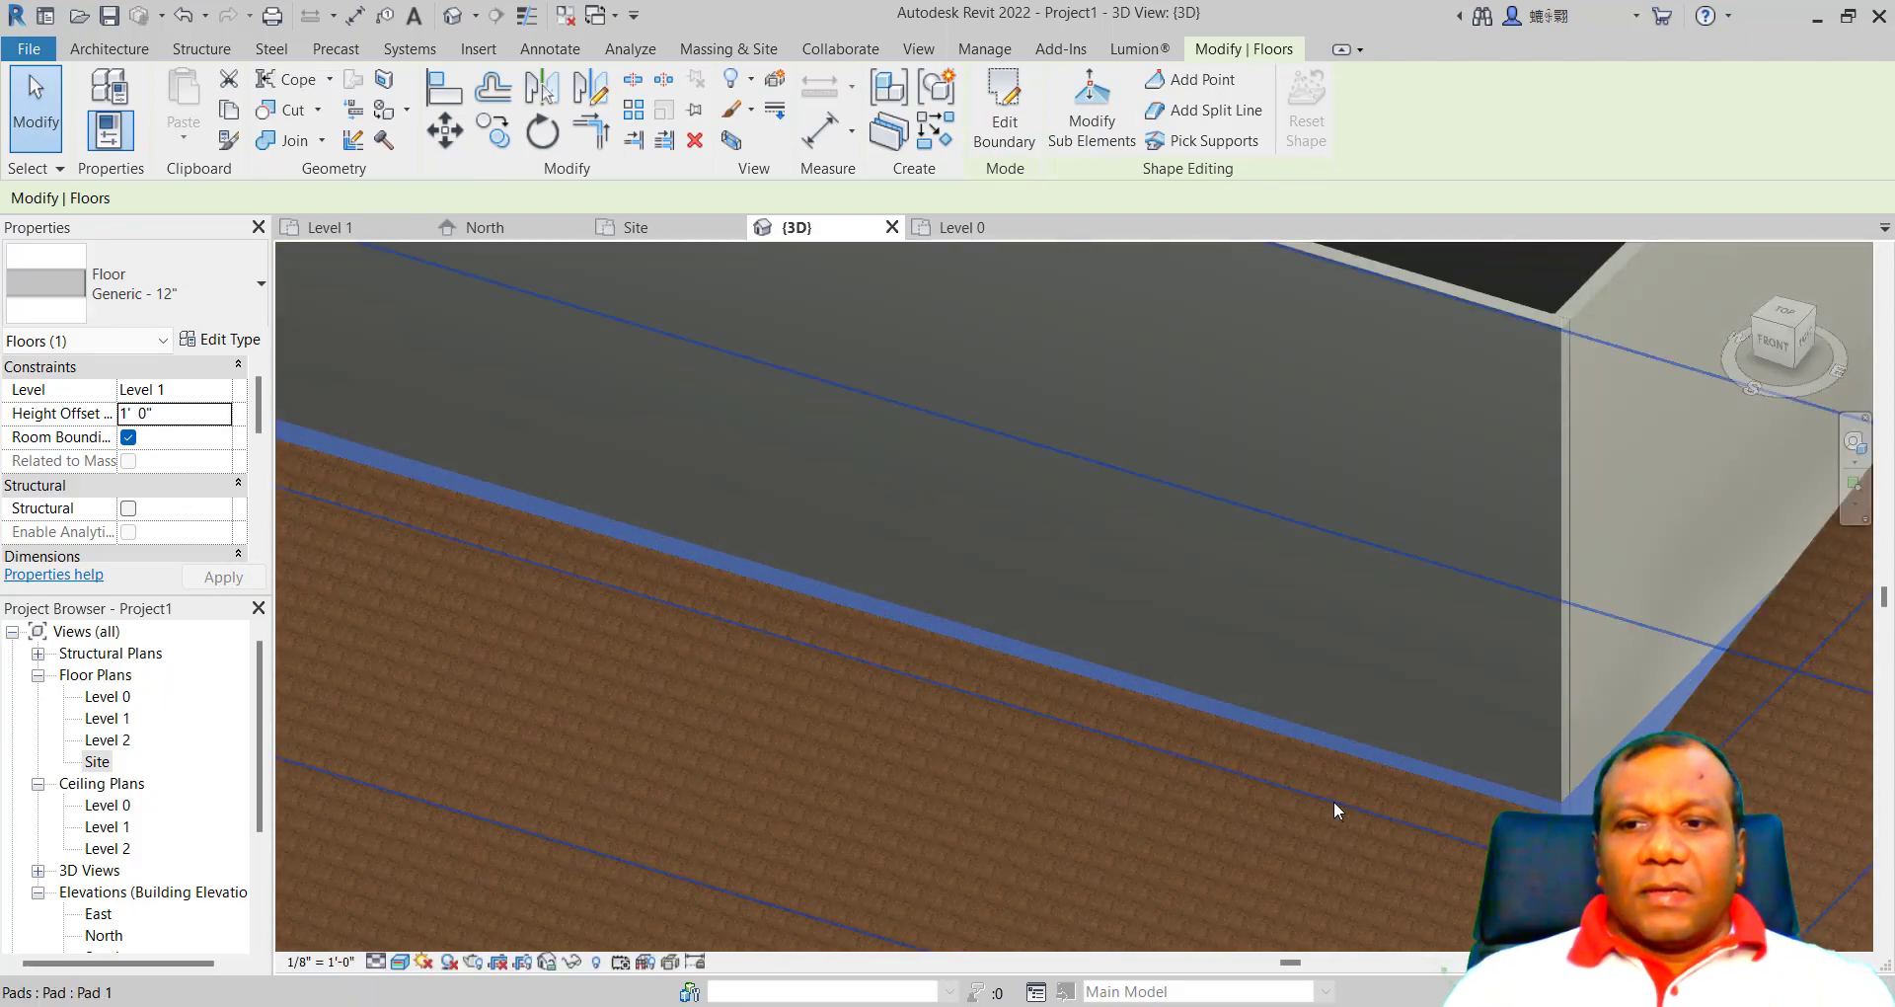
scroll(1033, 582, up, 3)
scroll(826, 476, up, 3)
scroll(827, 484, down, 5)
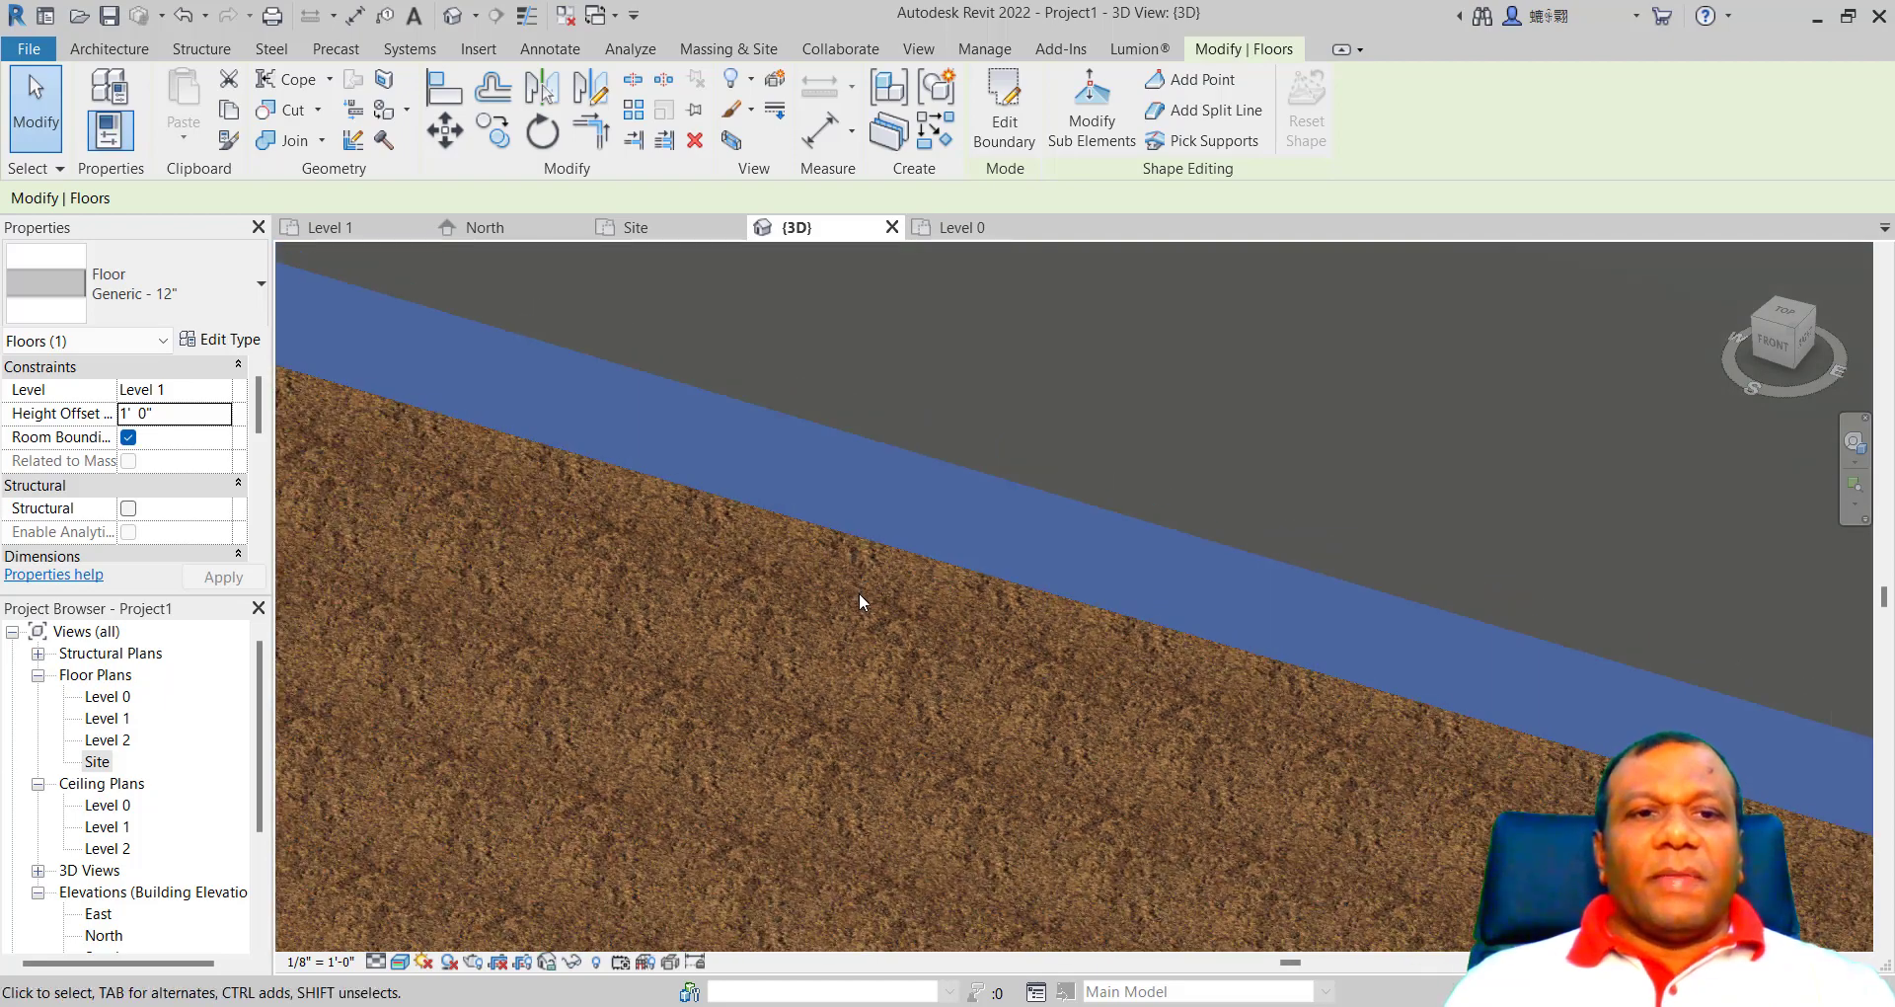
scroll(939, 616, down, 5)
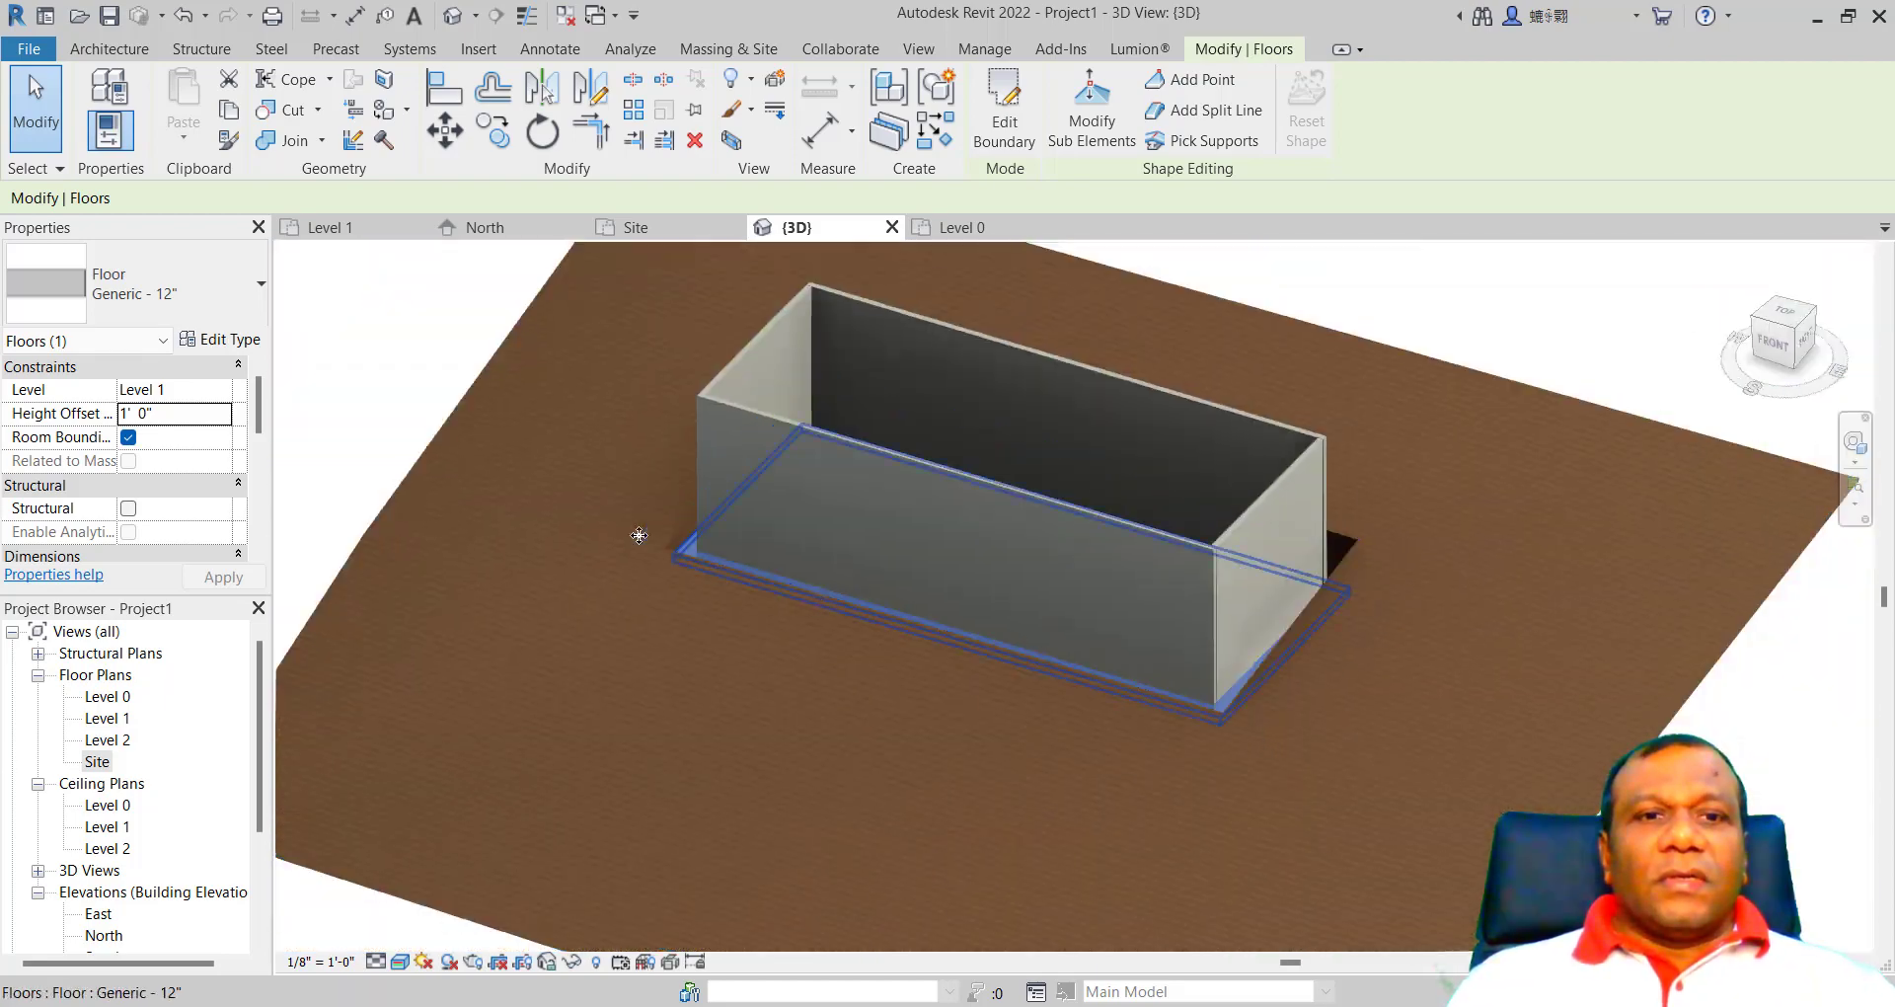
click(680, 560)
scroll(646, 463, down, 1)
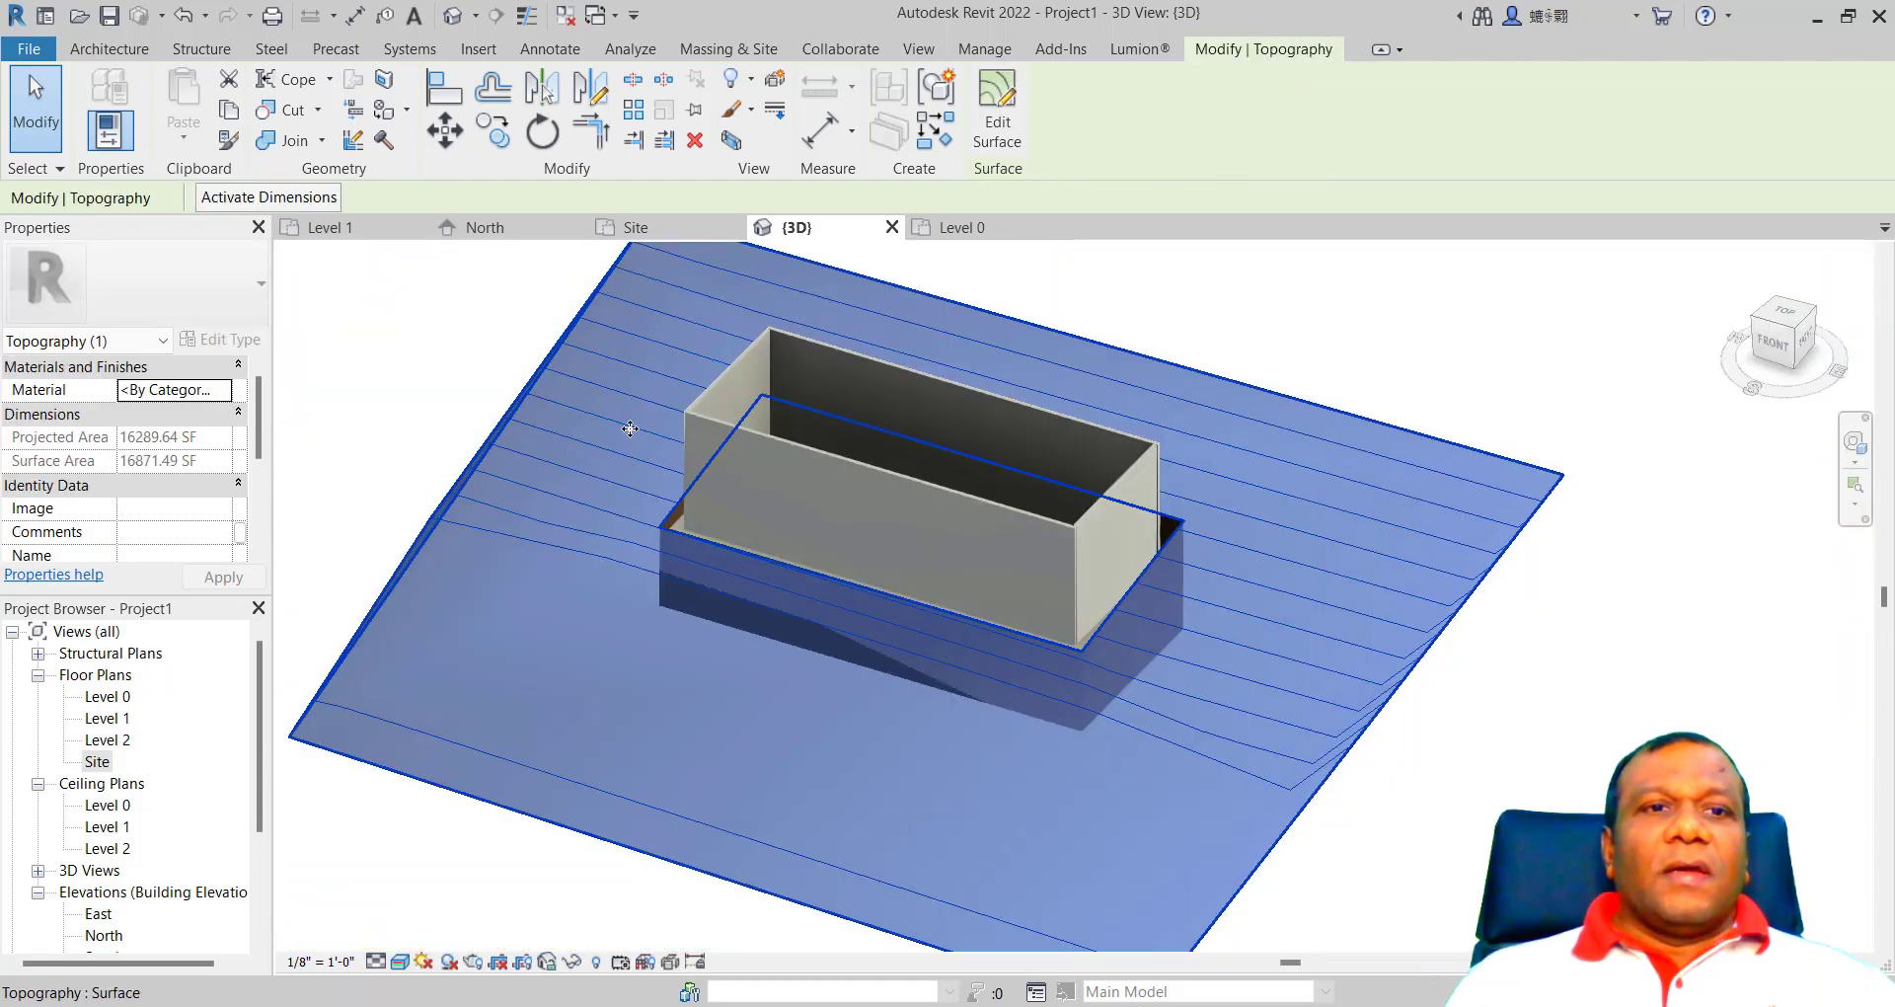
Step: On the Level 1 floor plan, begin a roof by footprint with a 3' overhang, picking the two long walls as slope-defining edges
double_click(107, 718)
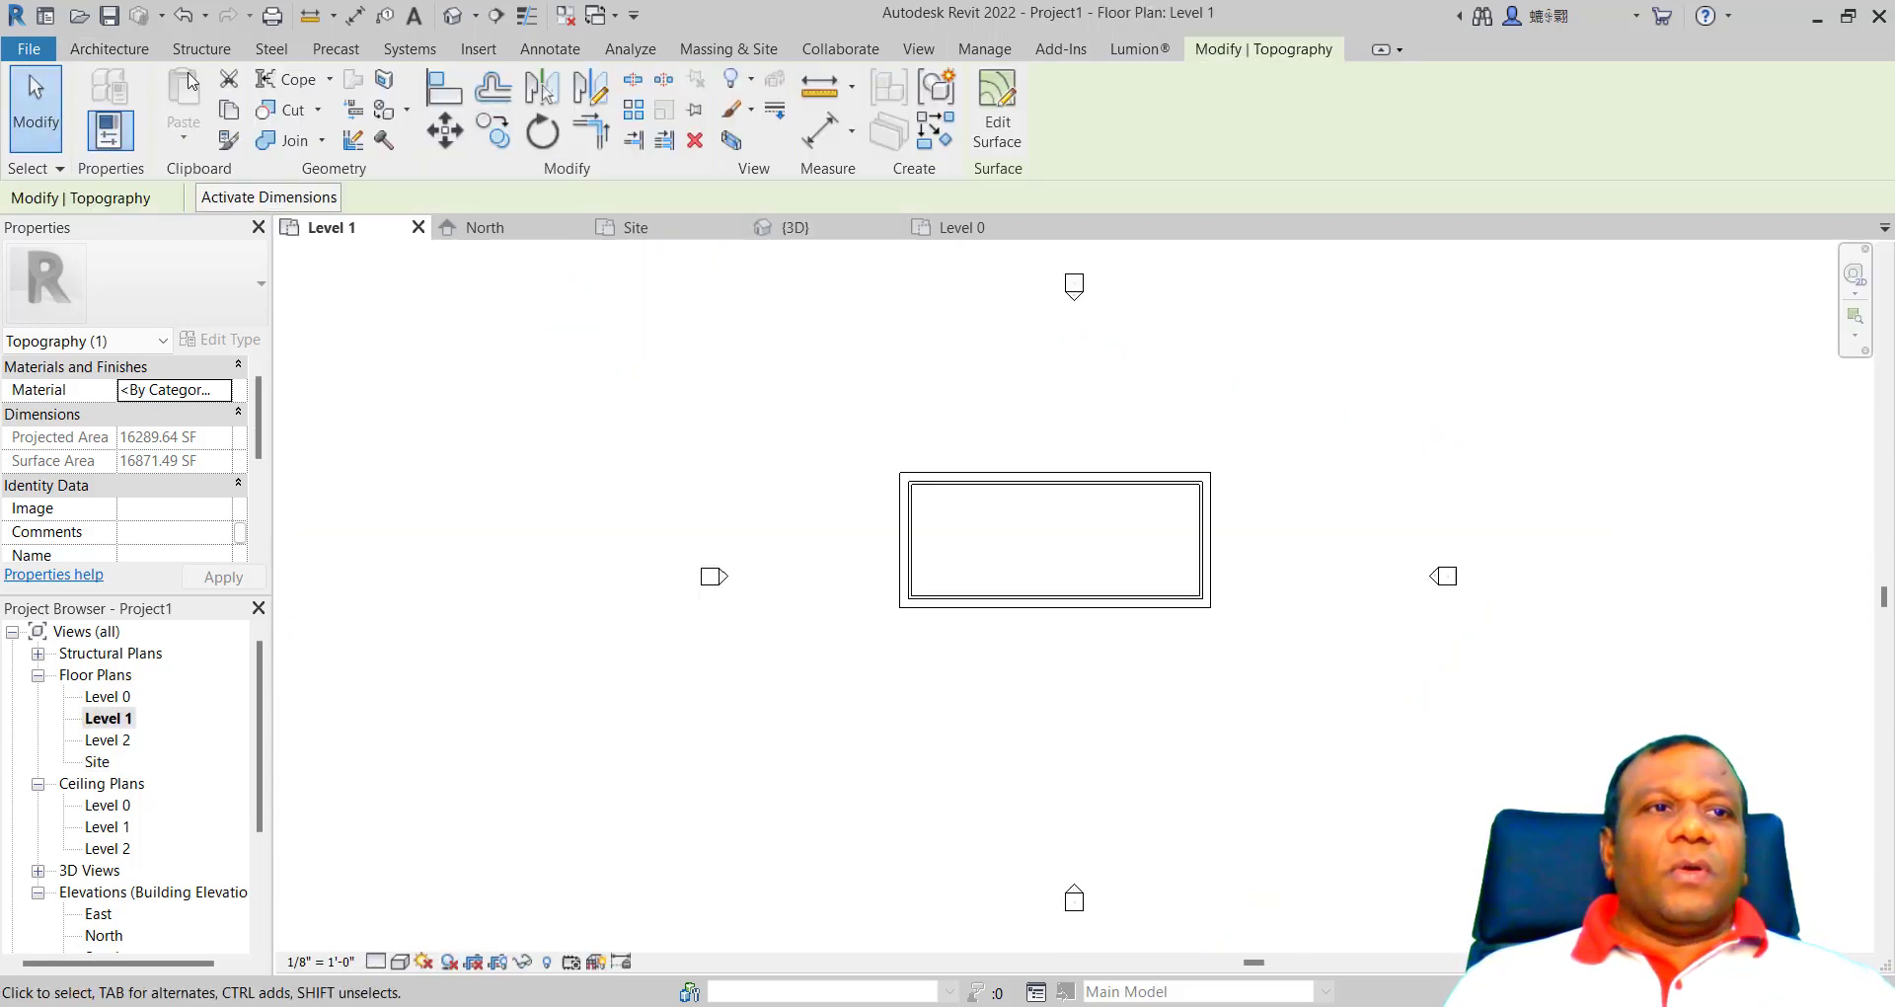
click(108, 48)
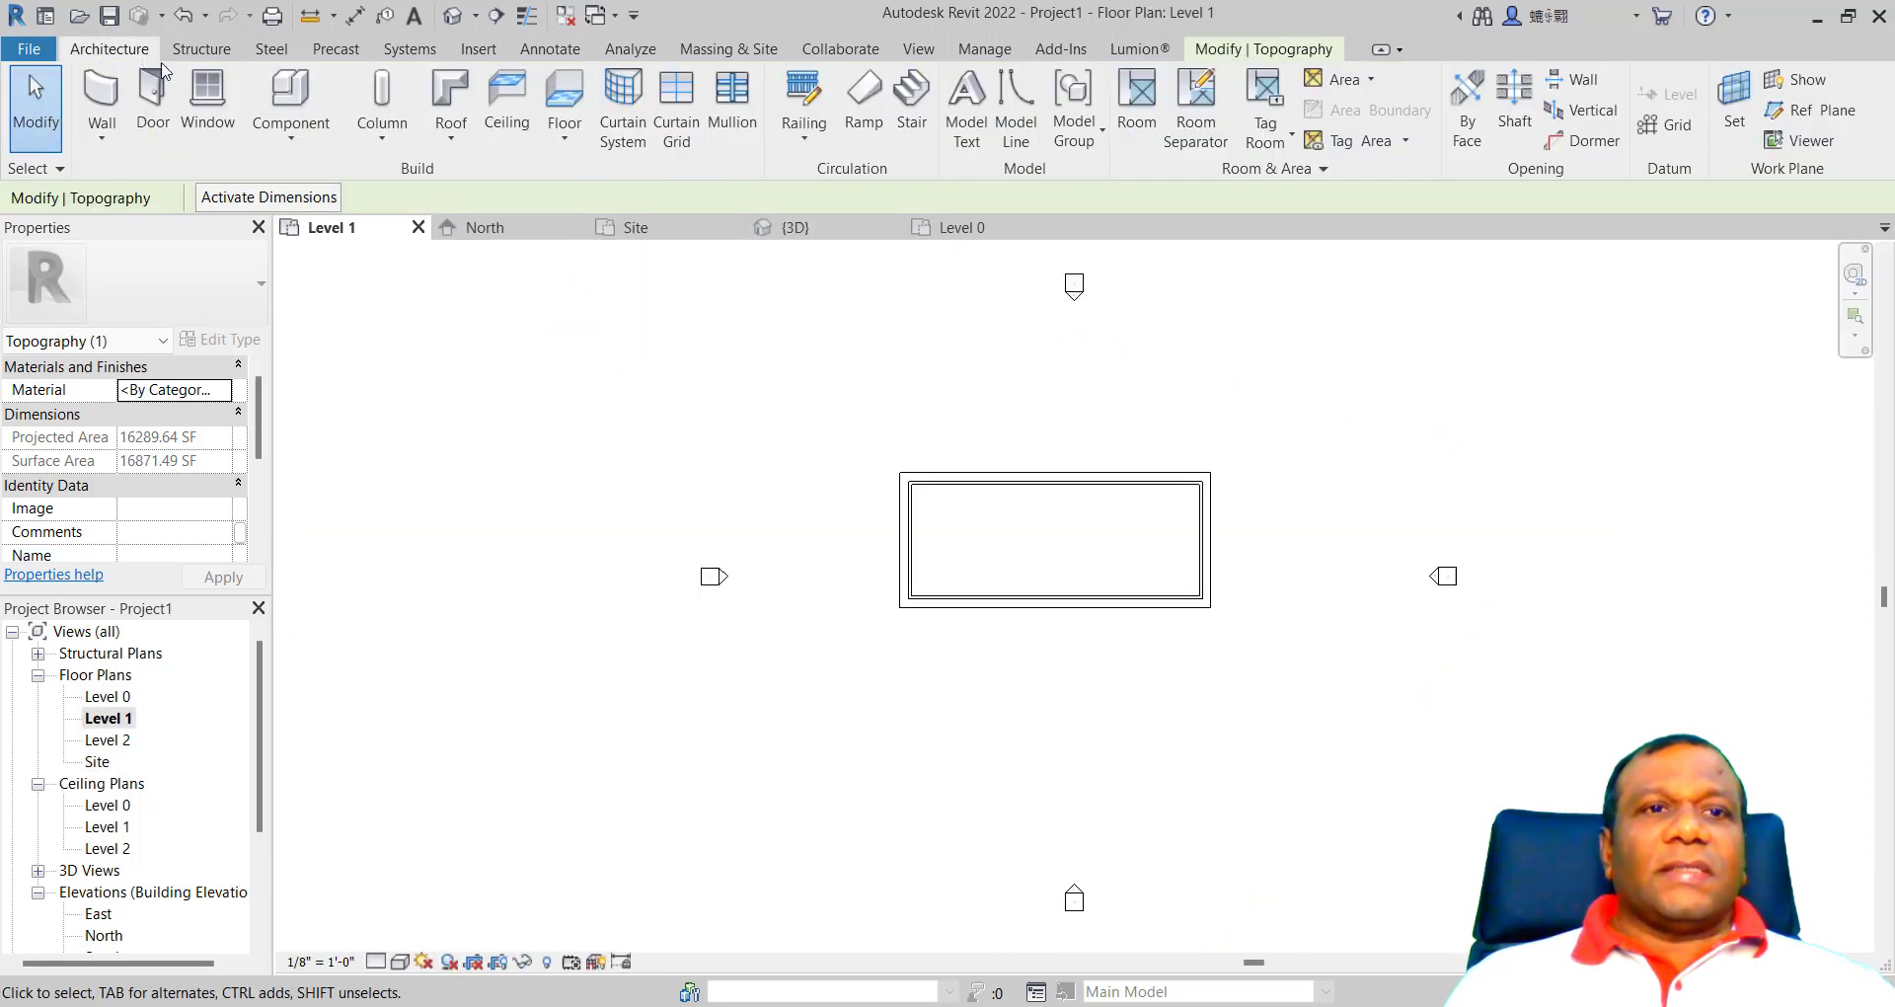
click(456, 148)
click(450, 179)
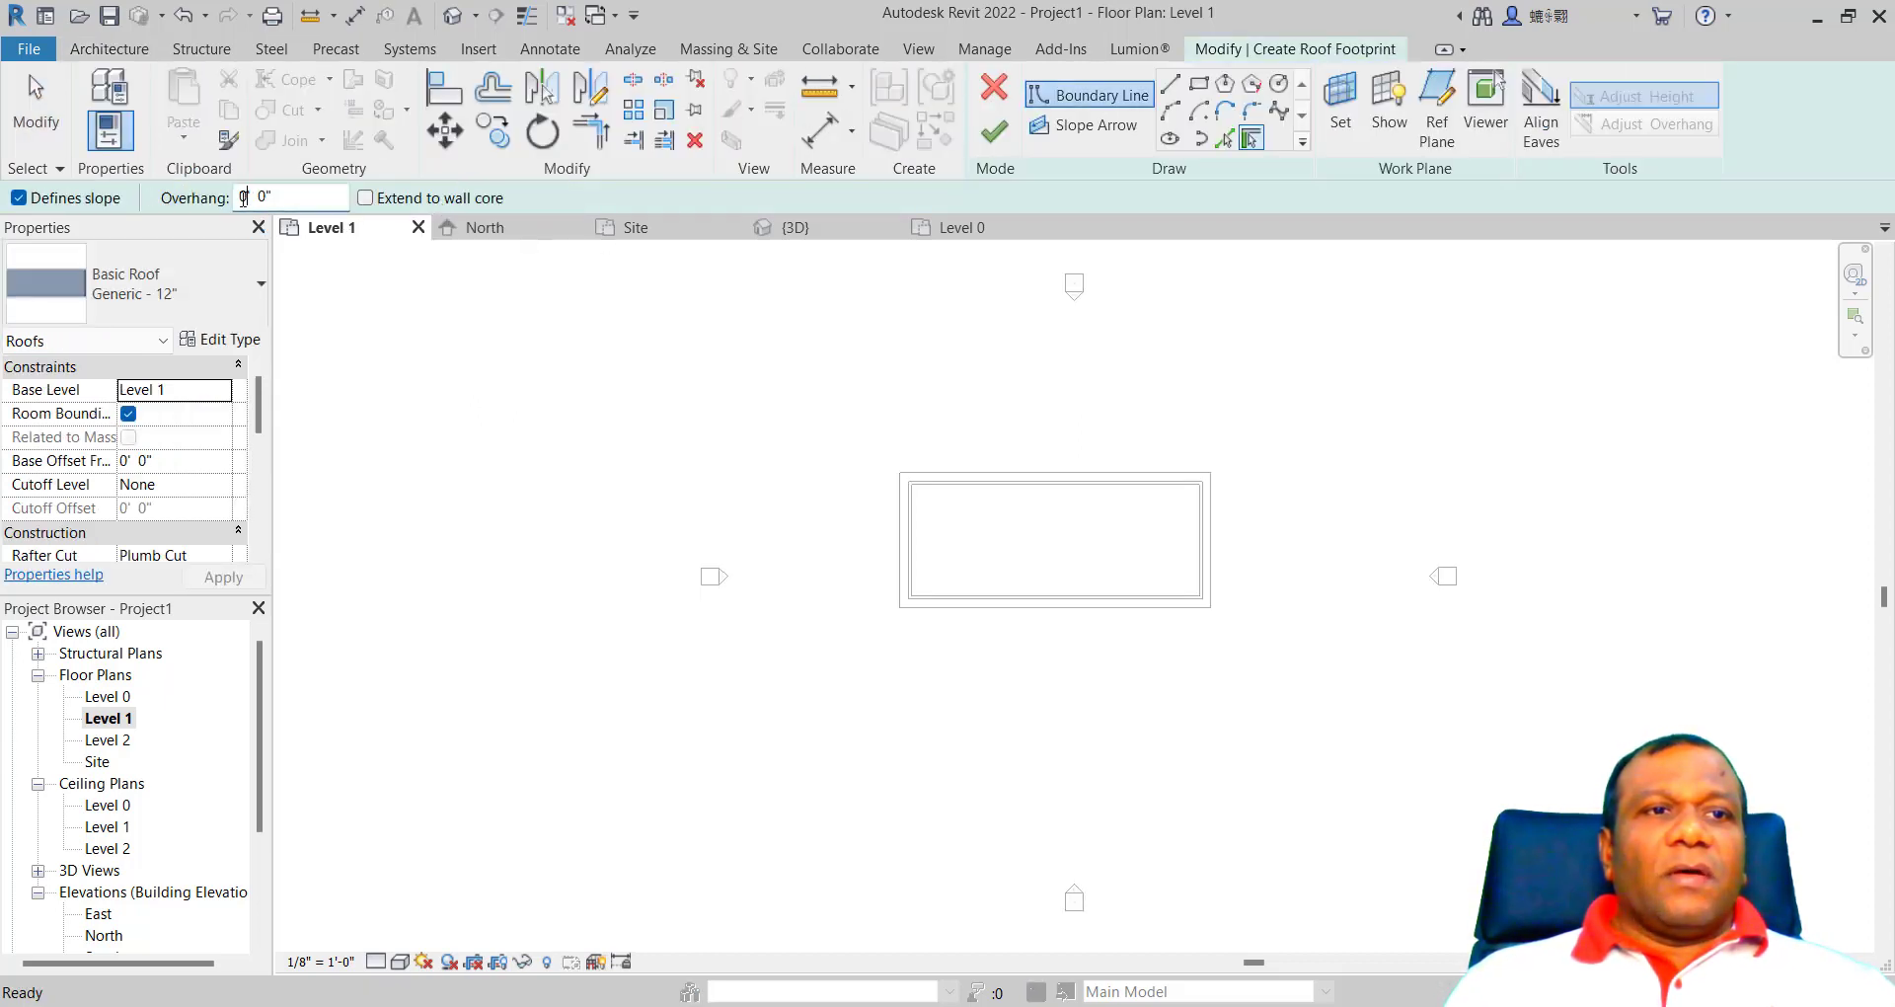
double_click(243, 198)
text(3)
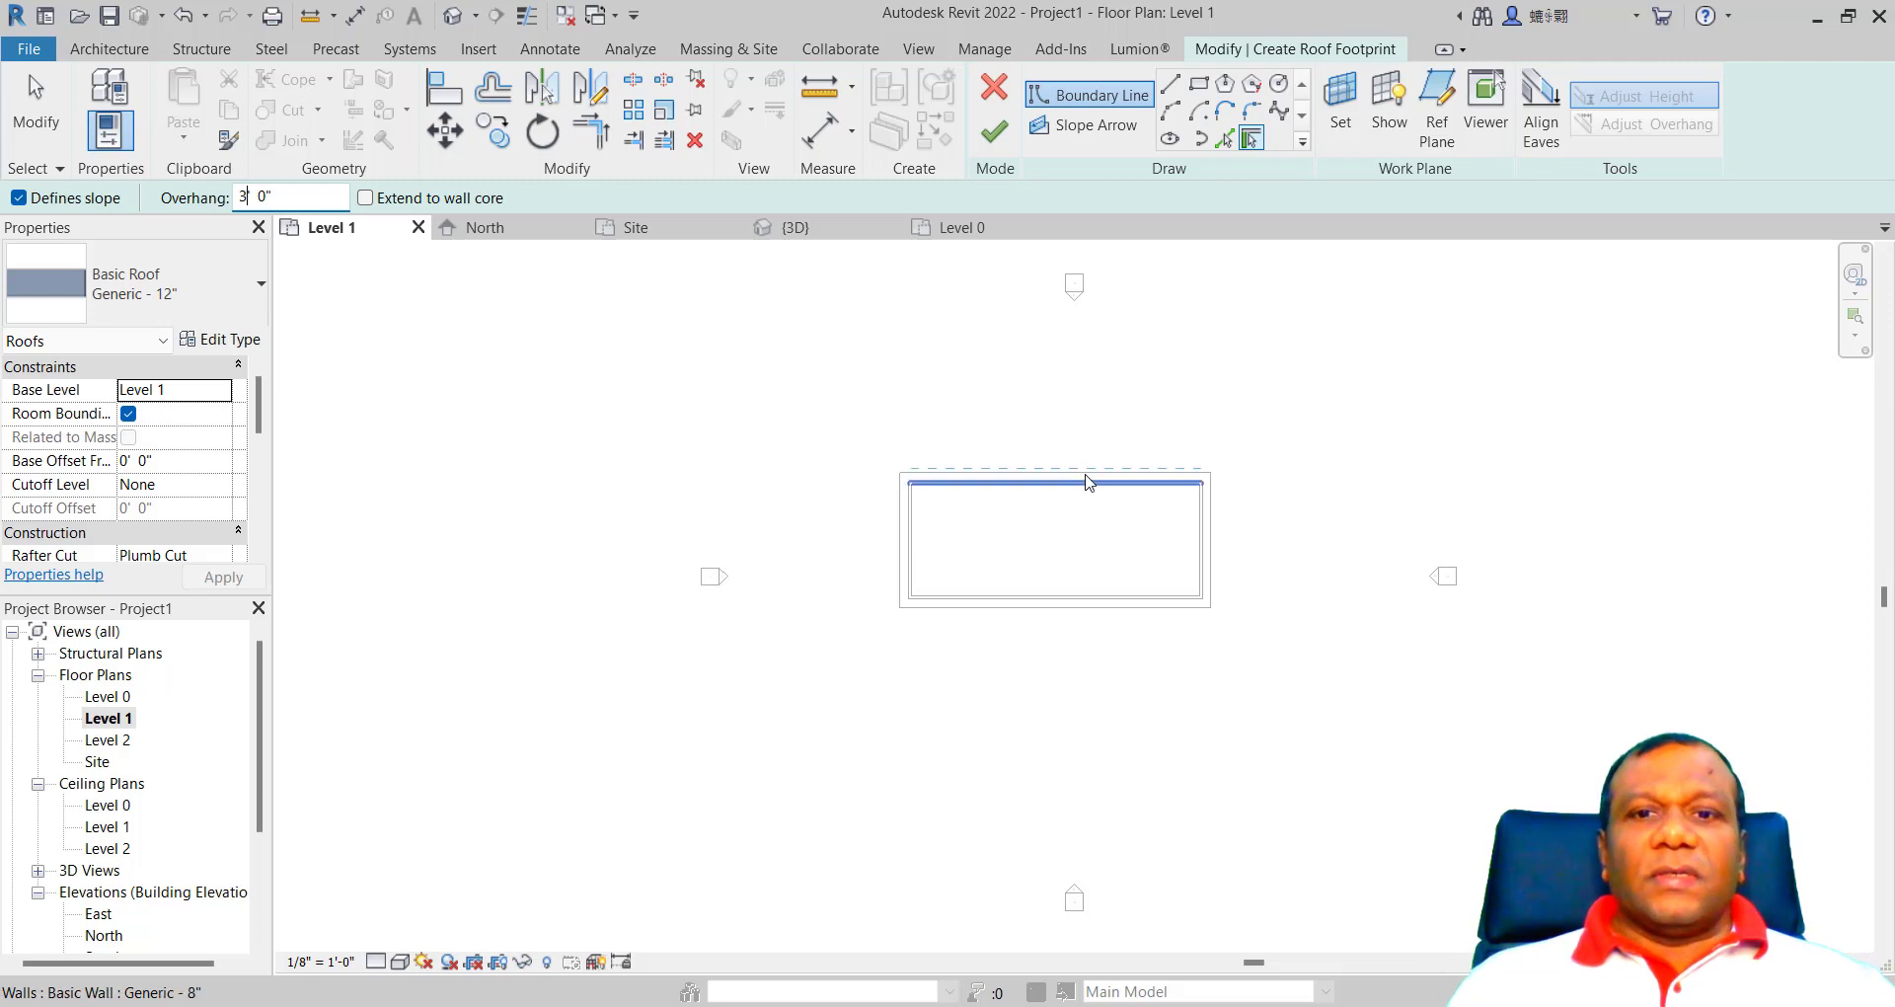
click(1089, 483)
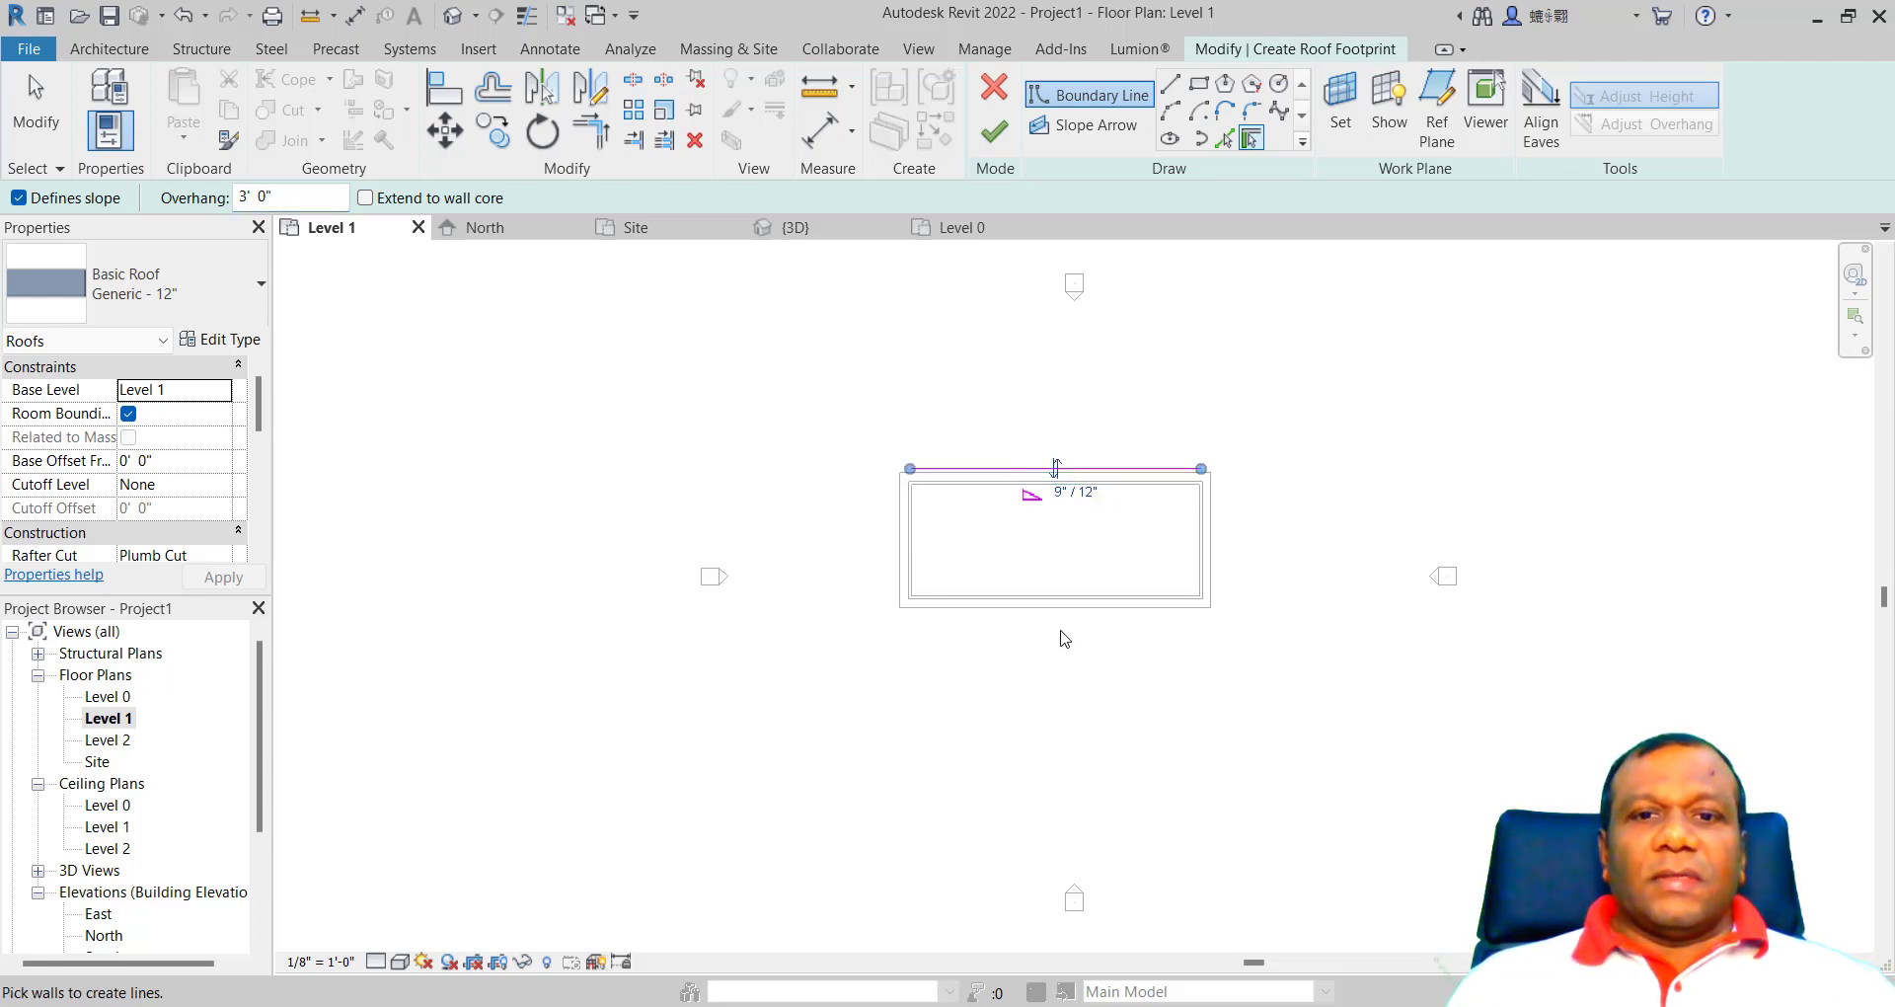
click(1068, 617)
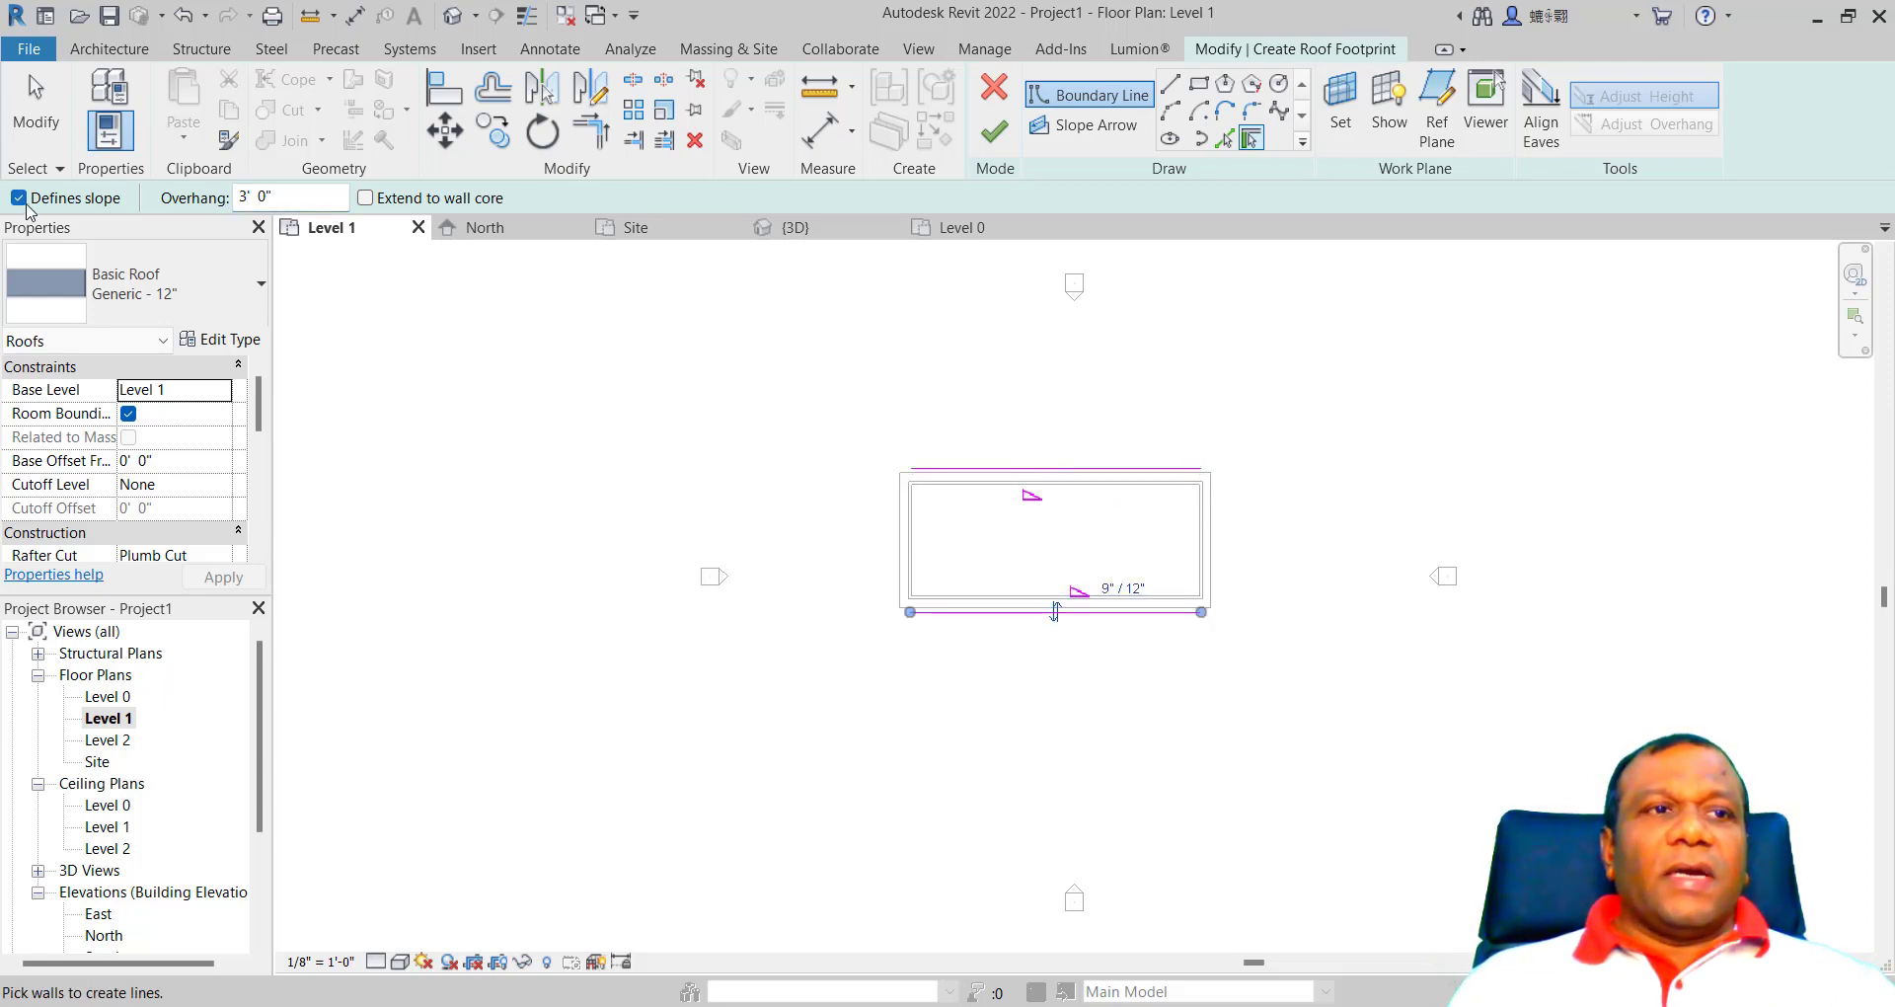
Step: Add the two short walls as footprint edges without slope, finish the roof and attach the walls to it
click(19, 197)
click(916, 543)
click(1206, 543)
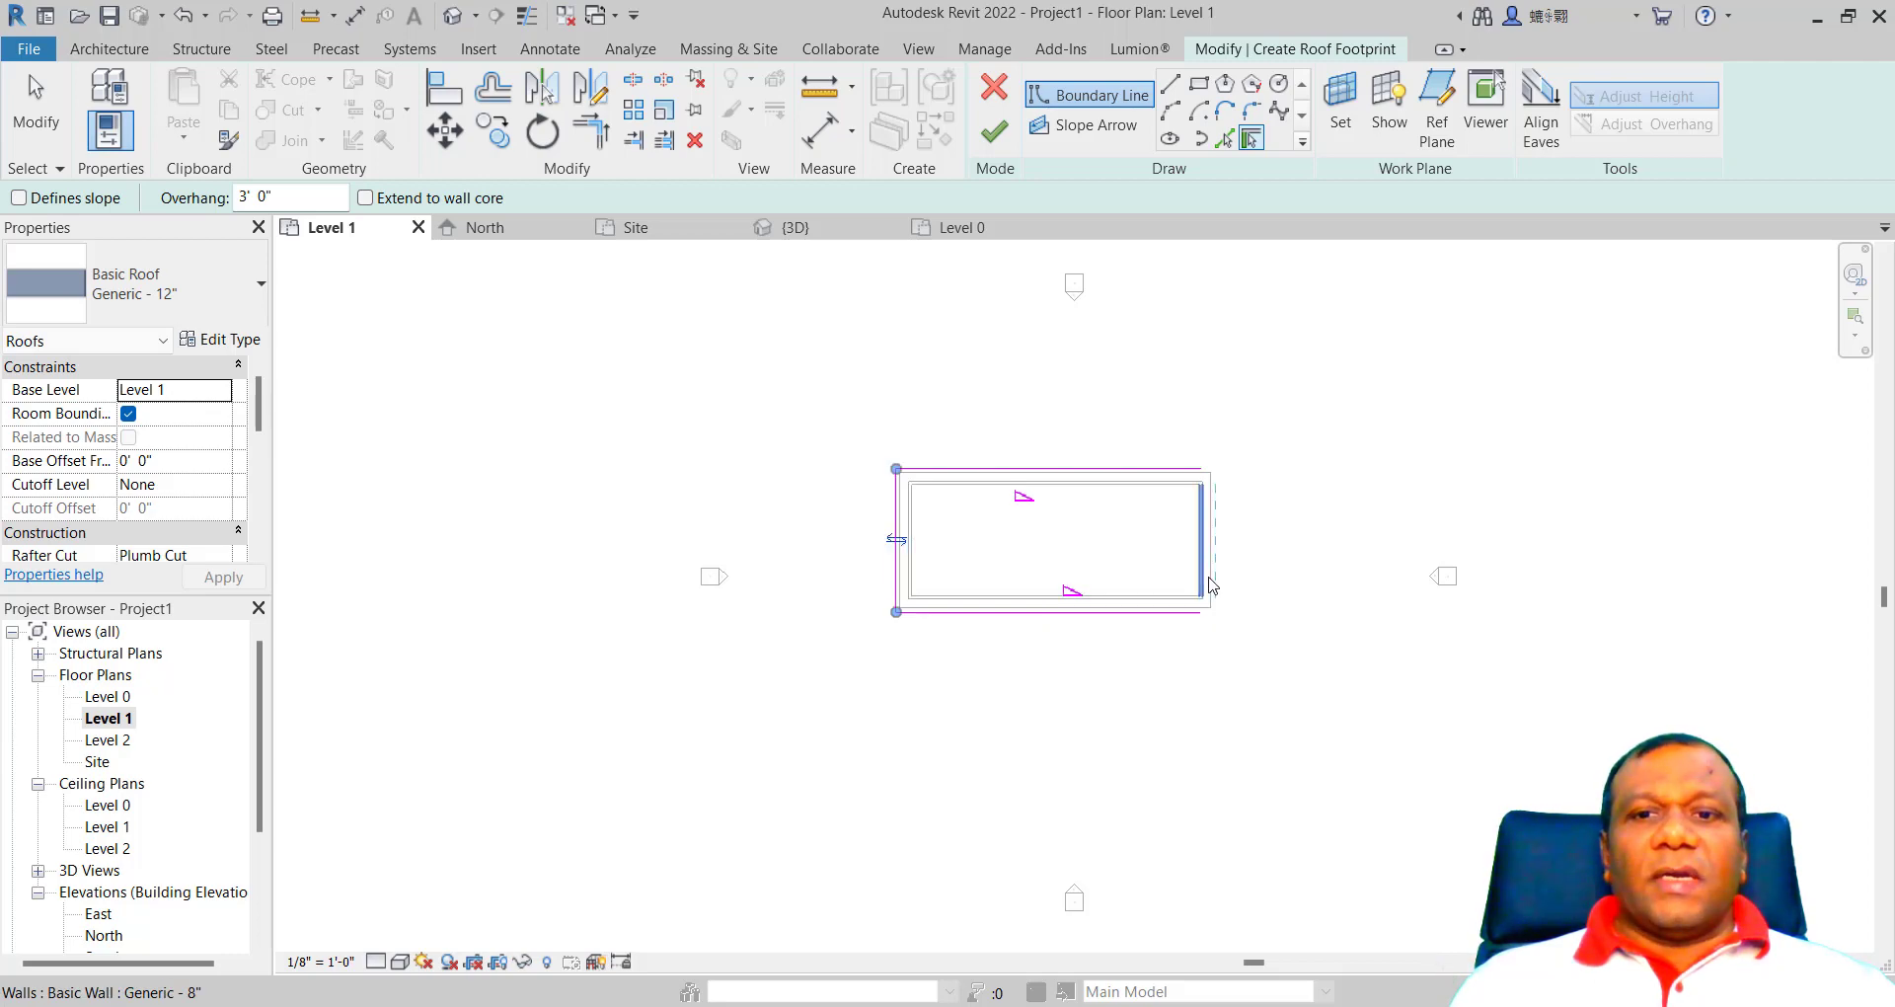
click(994, 131)
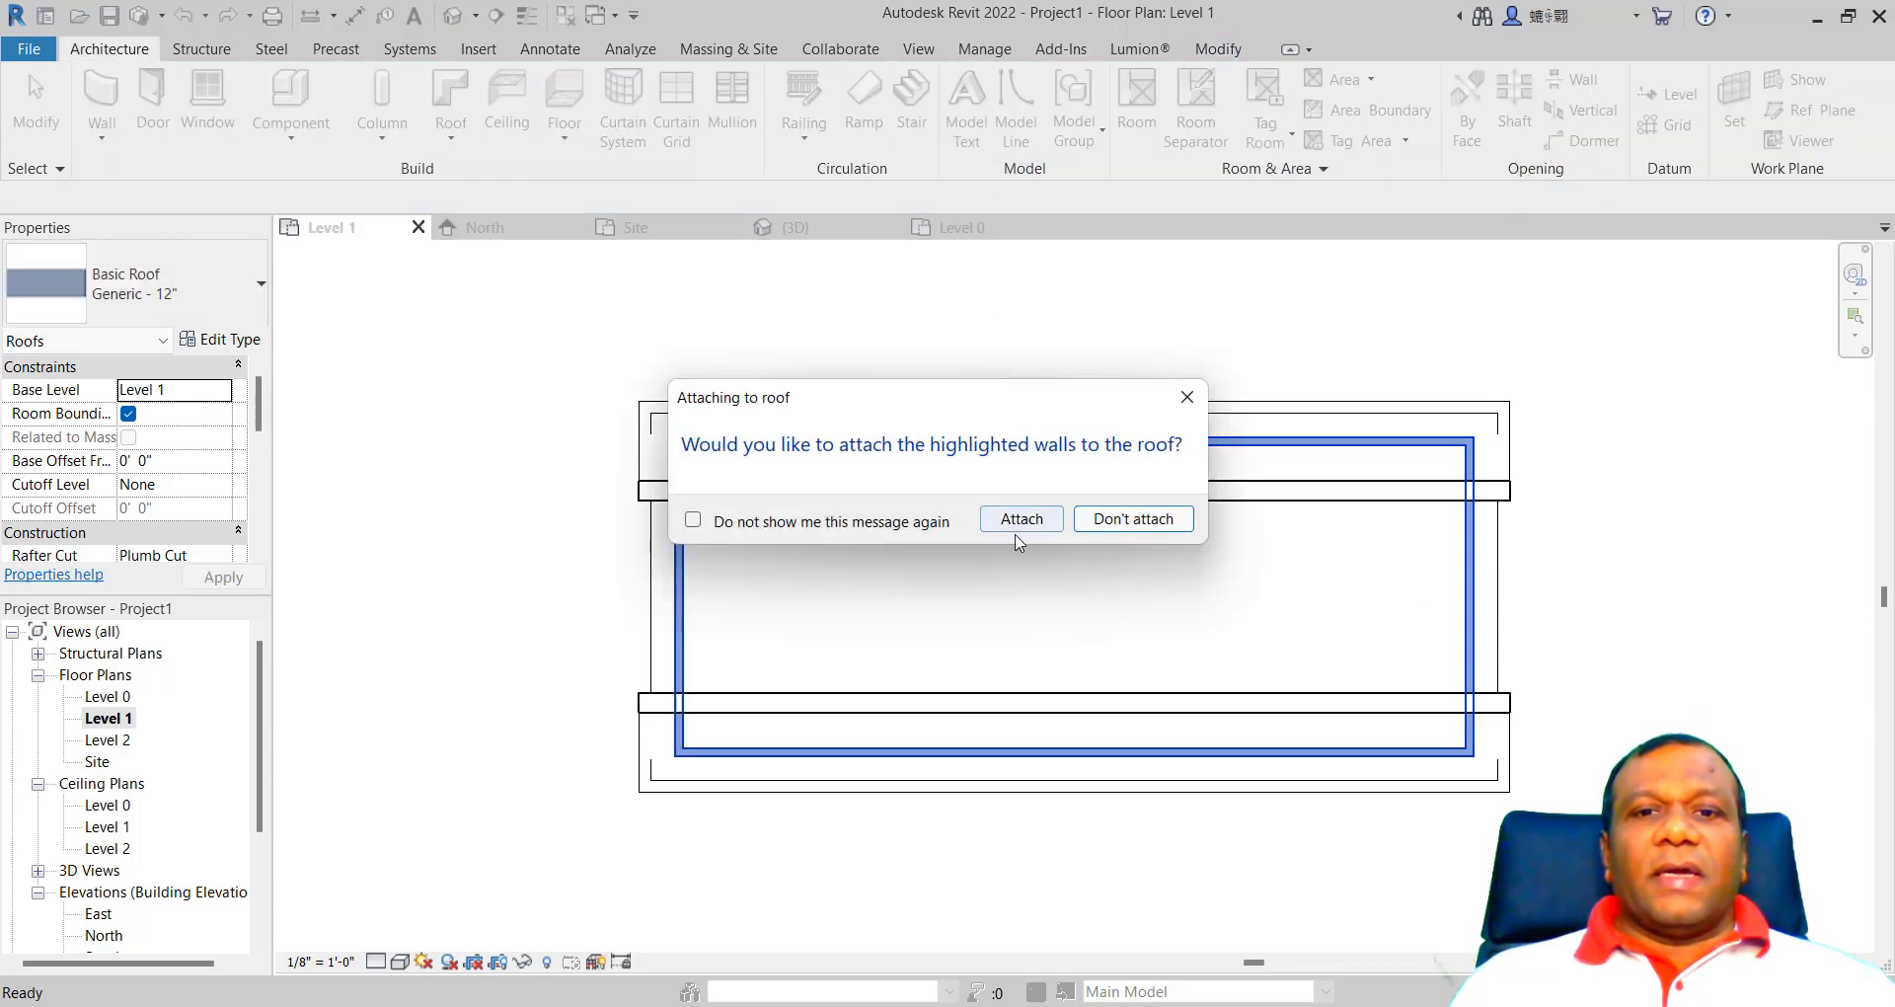
click(1021, 519)
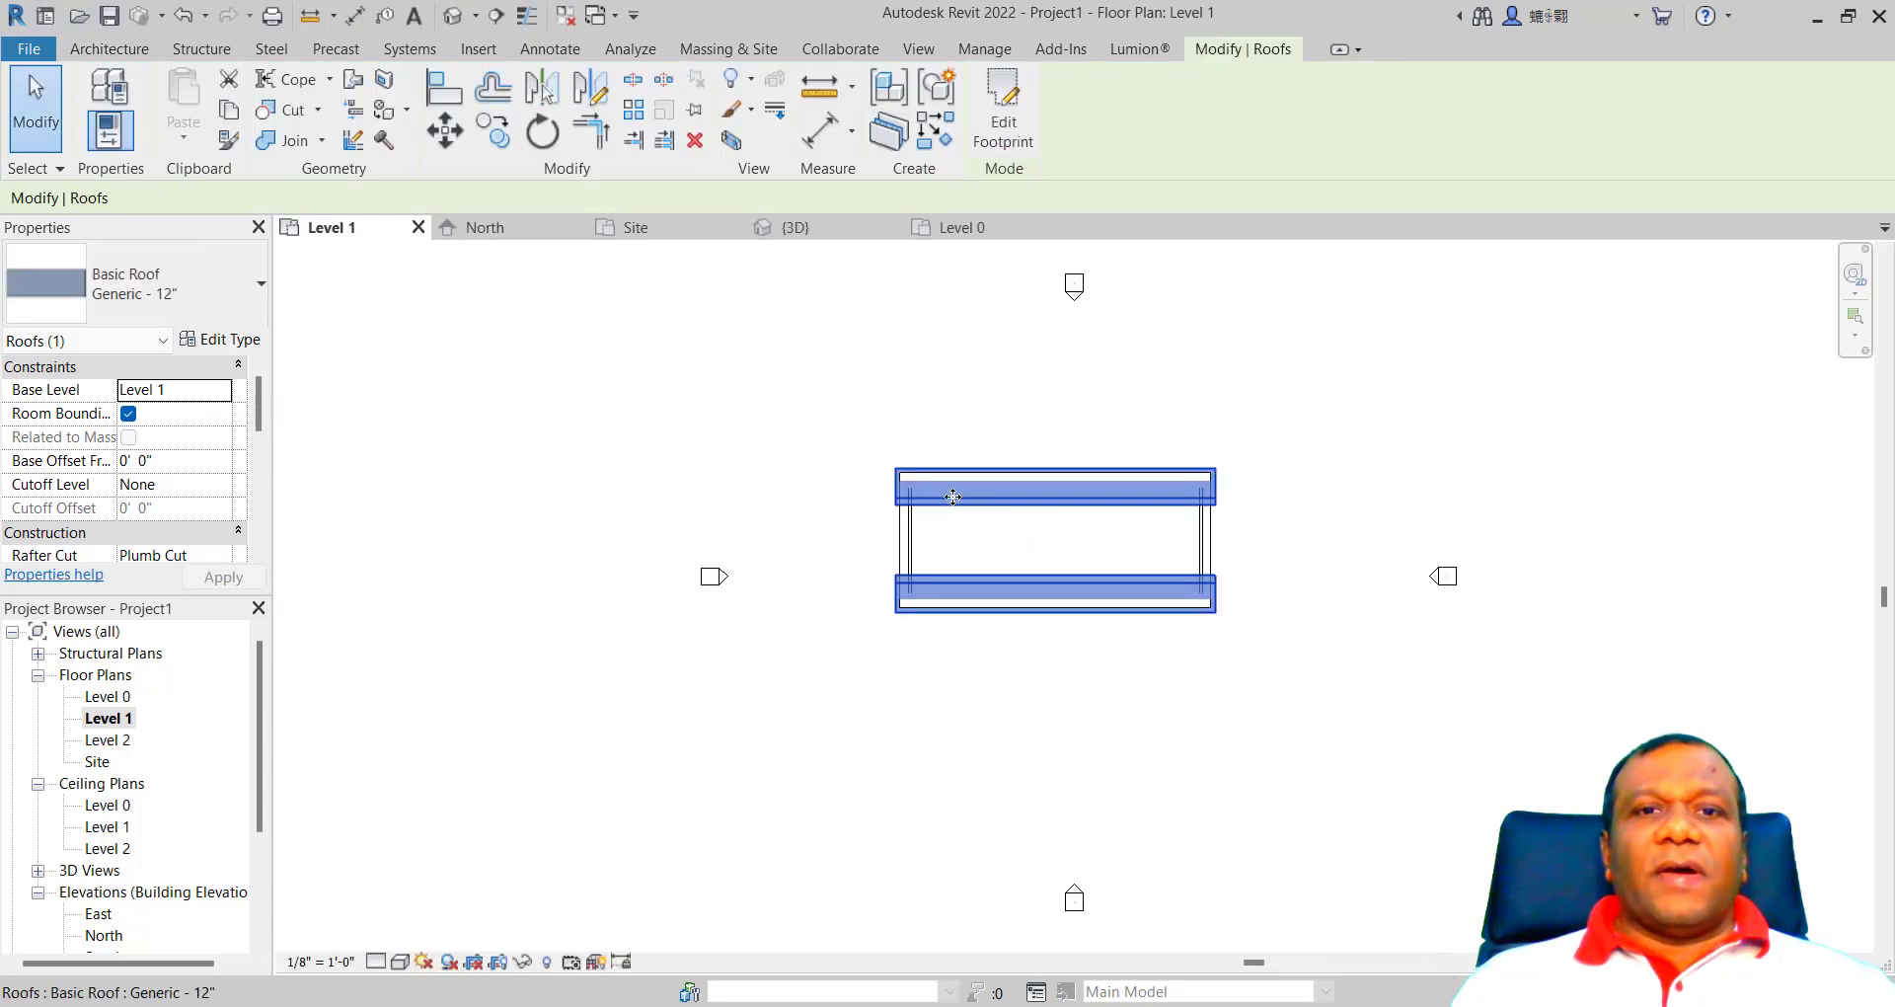
Step: In the 3D view, change the roof's base level to Level 2, apply it, and check the result around the walls
click(795, 228)
scroll(903, 557, up, 3)
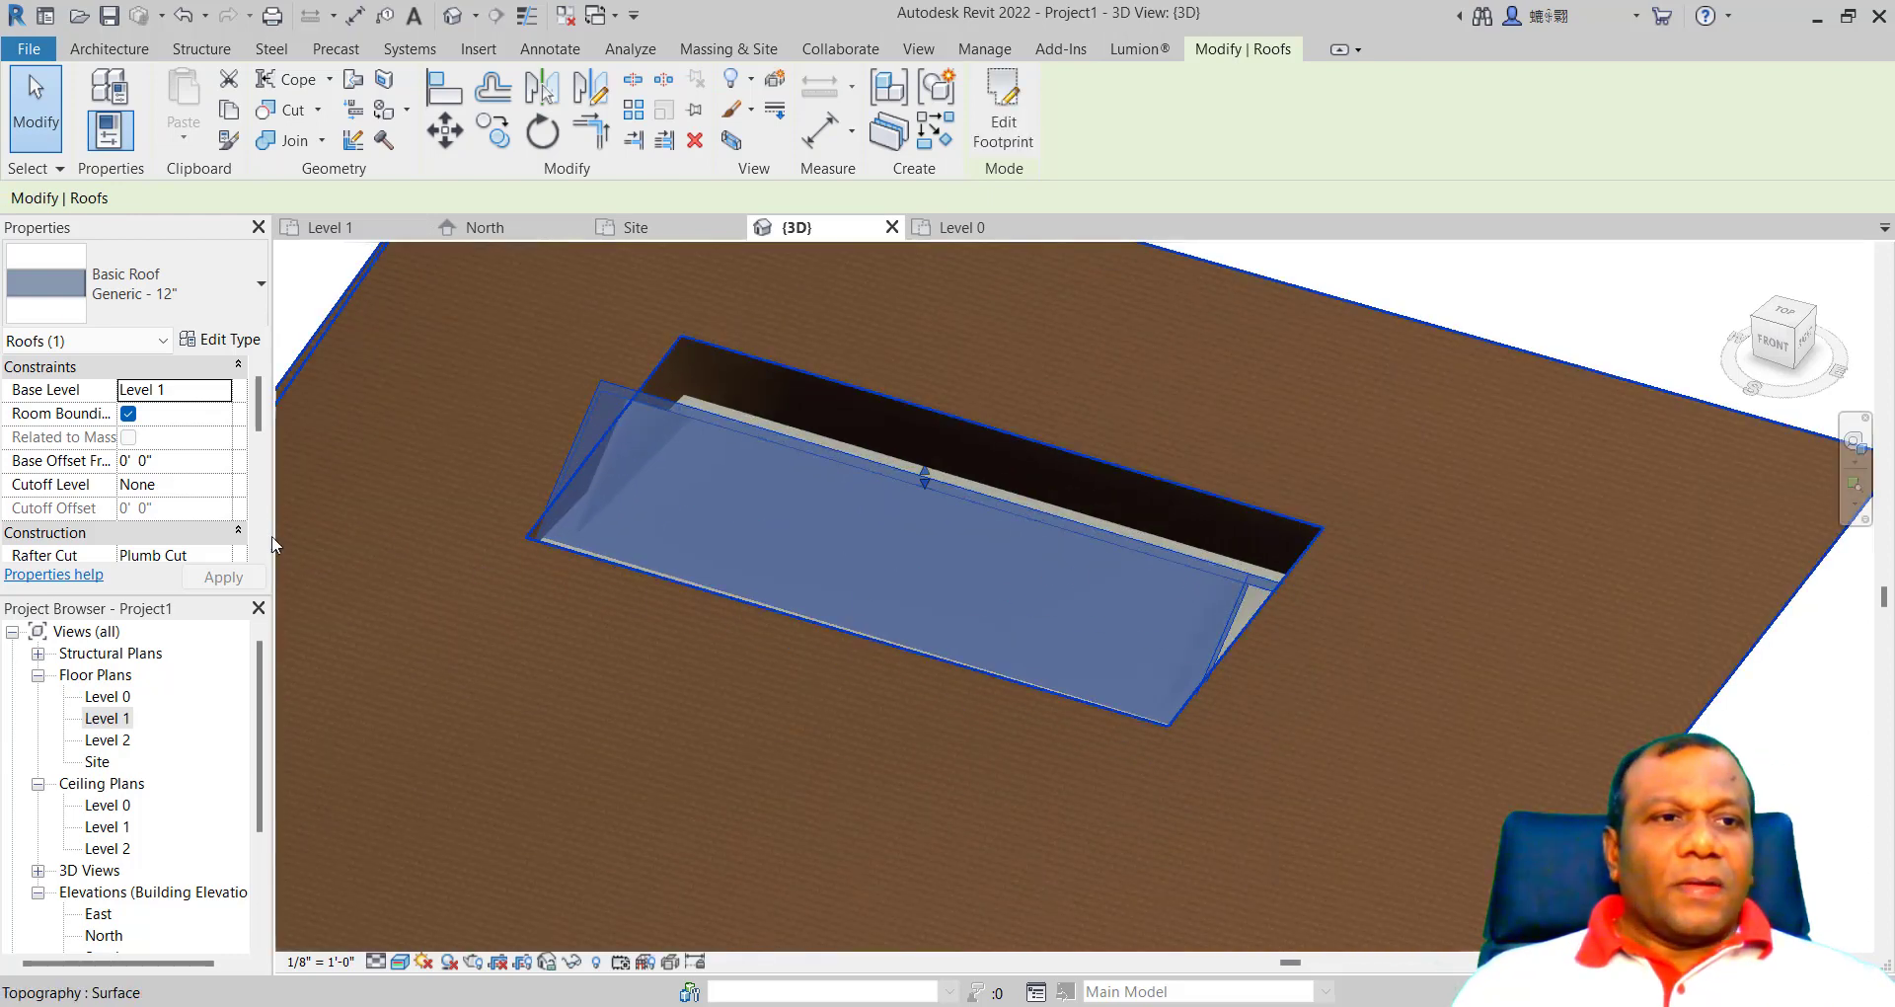
click(223, 393)
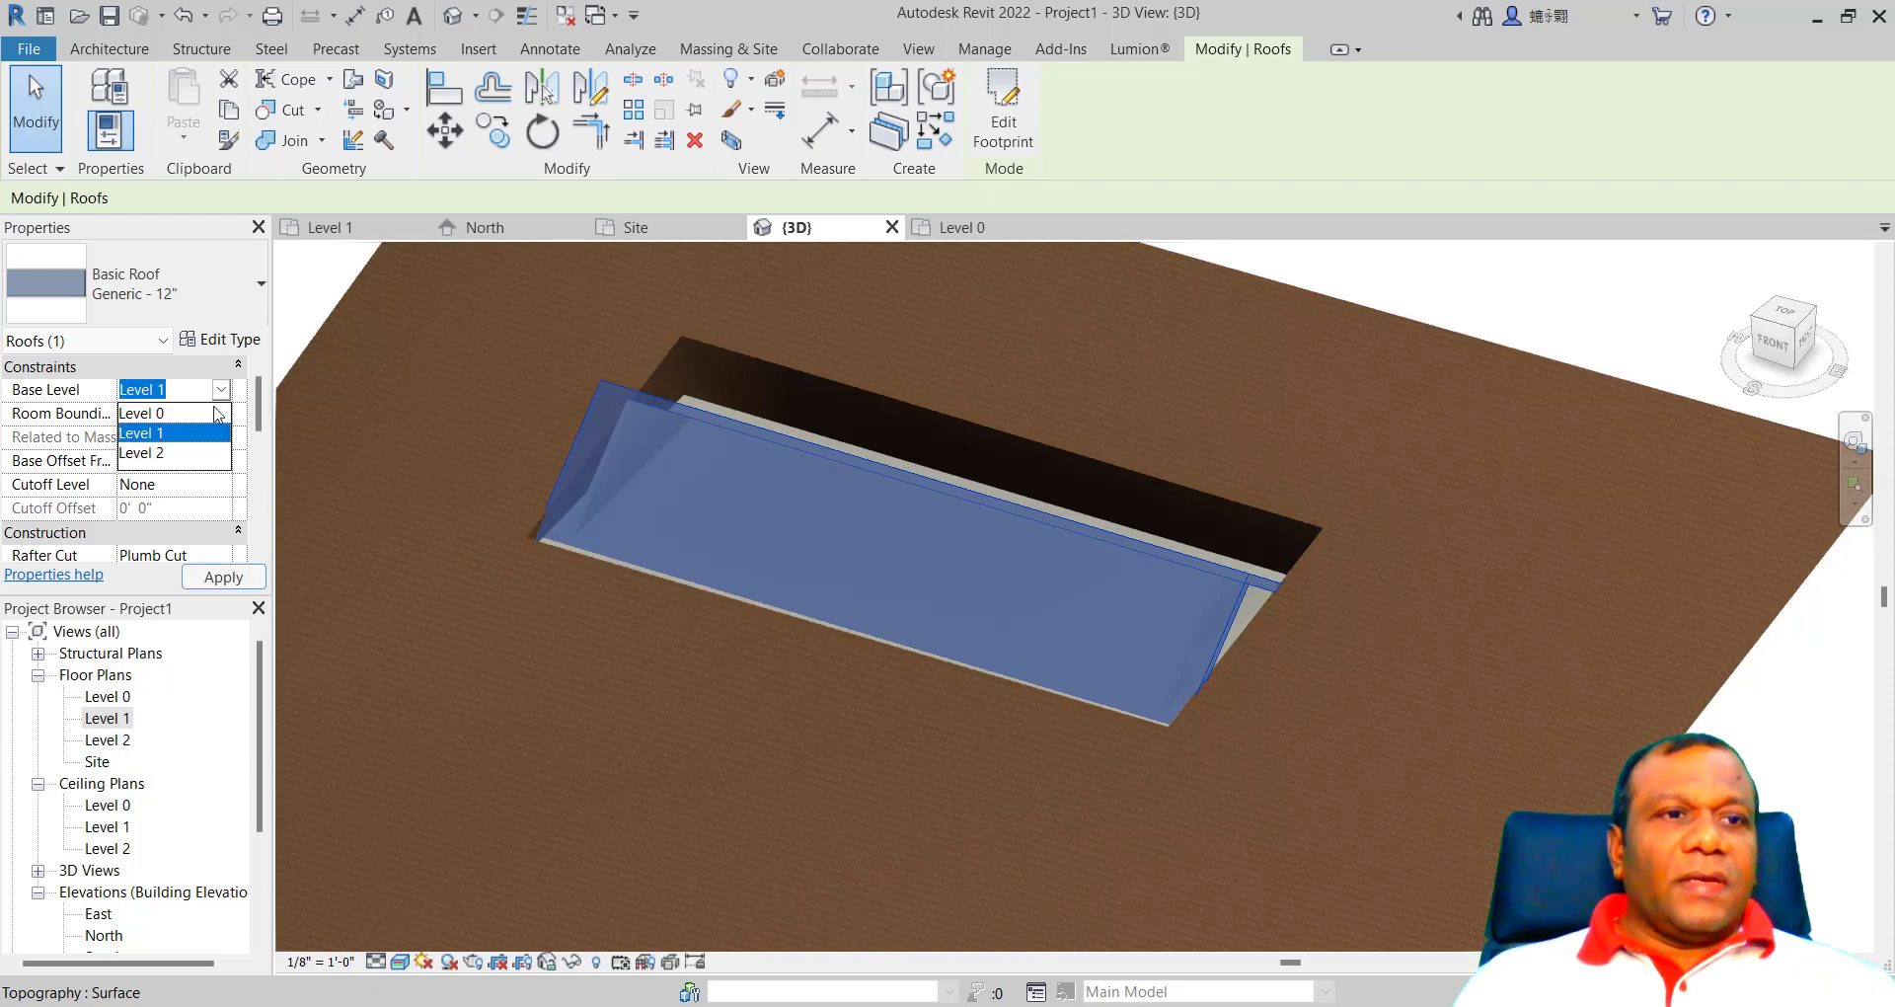
click(167, 453)
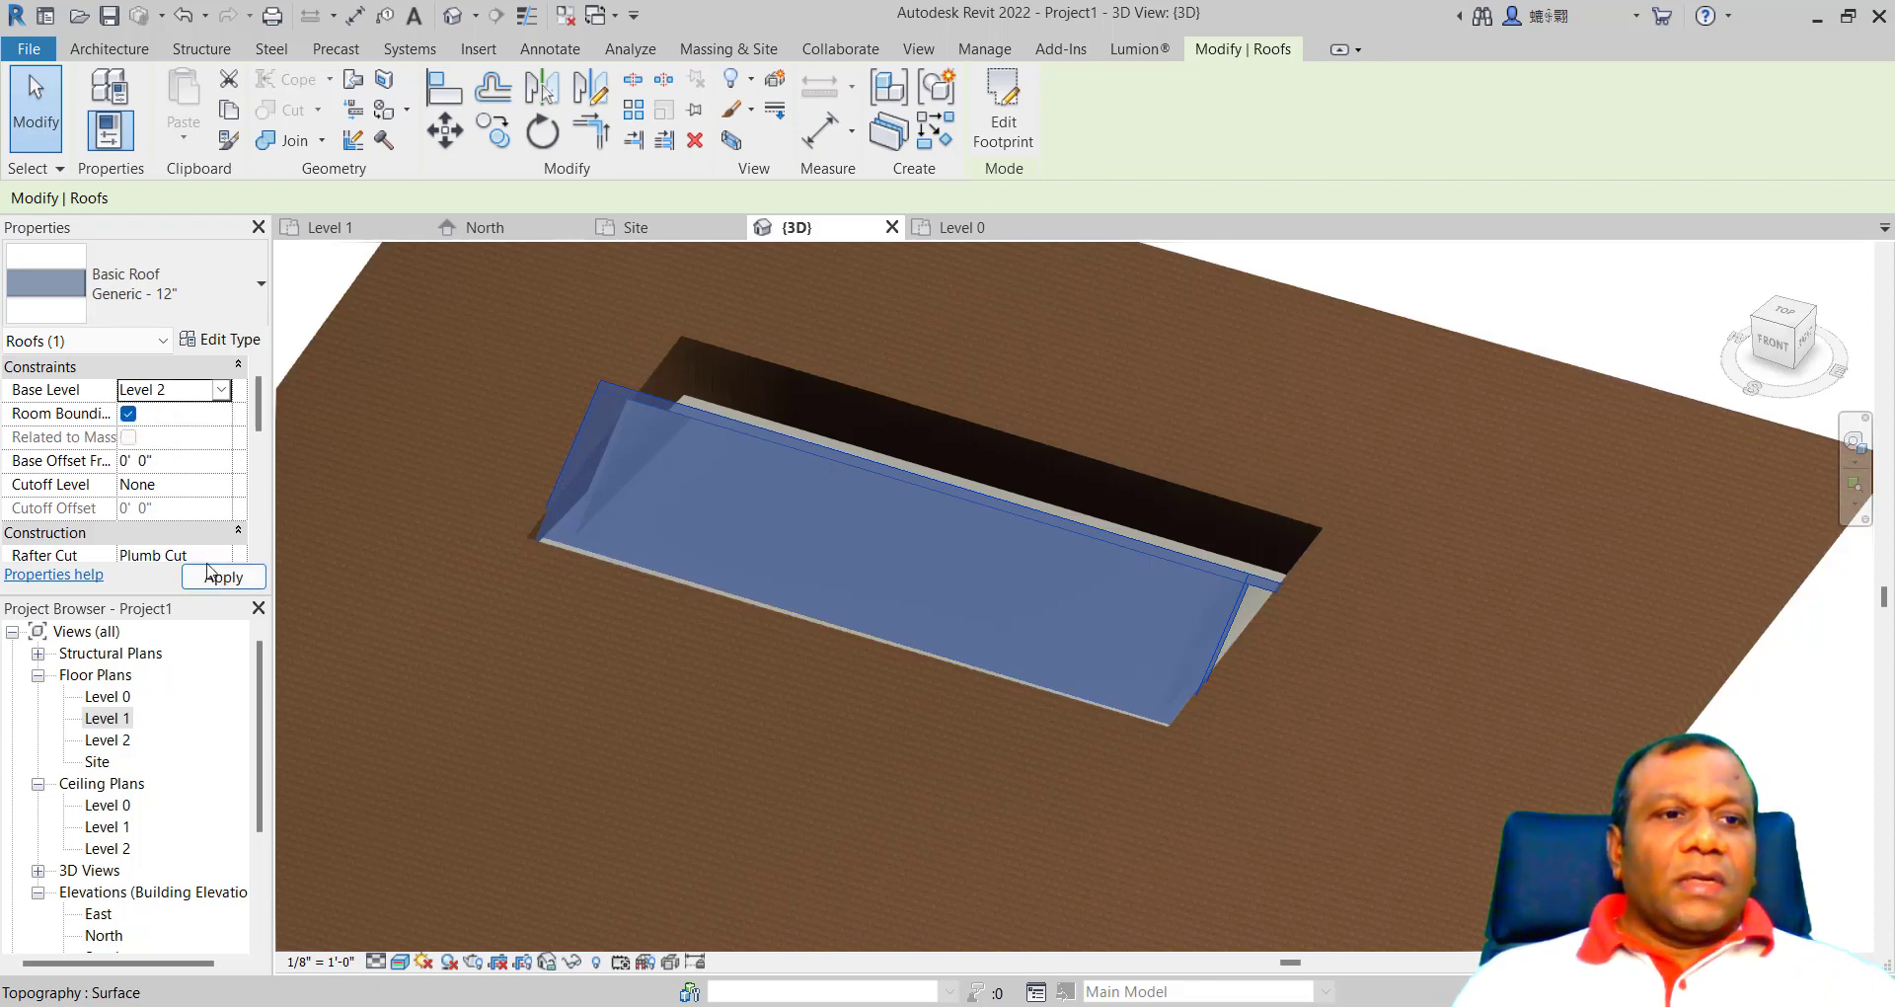
click(221, 580)
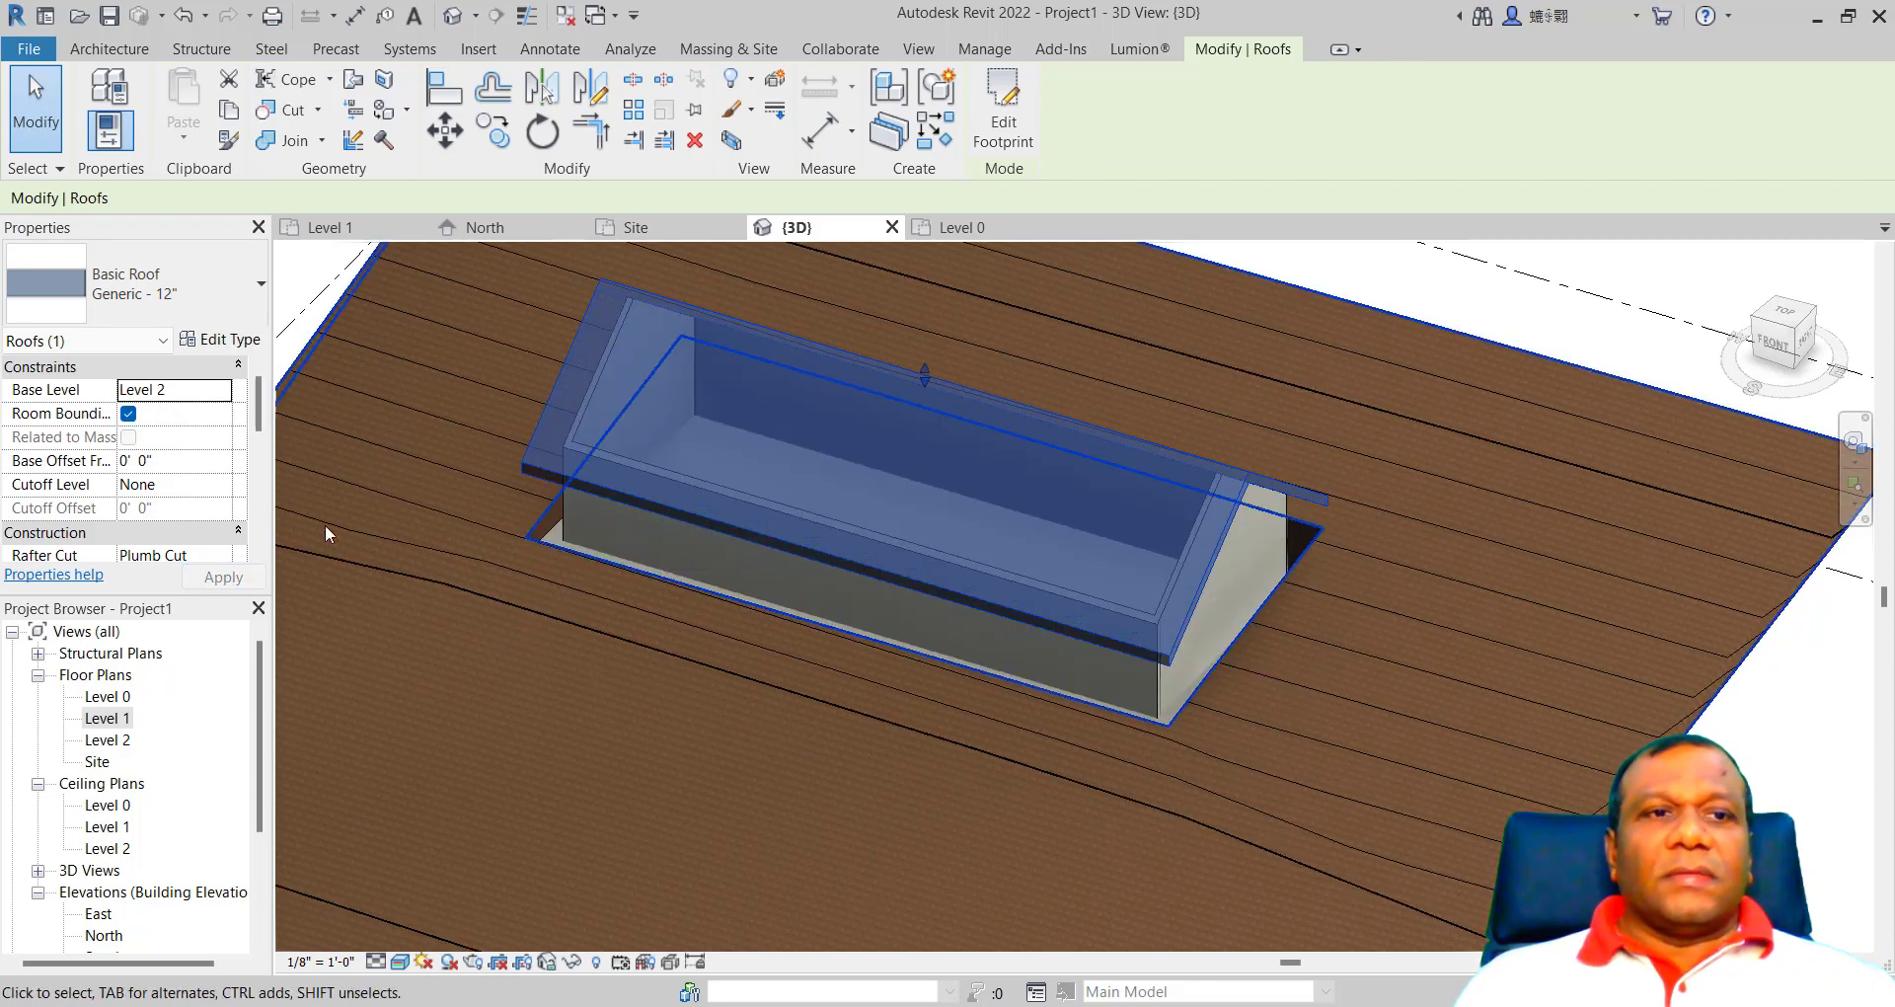
click(1575, 322)
scroll(707, 614, down, 1)
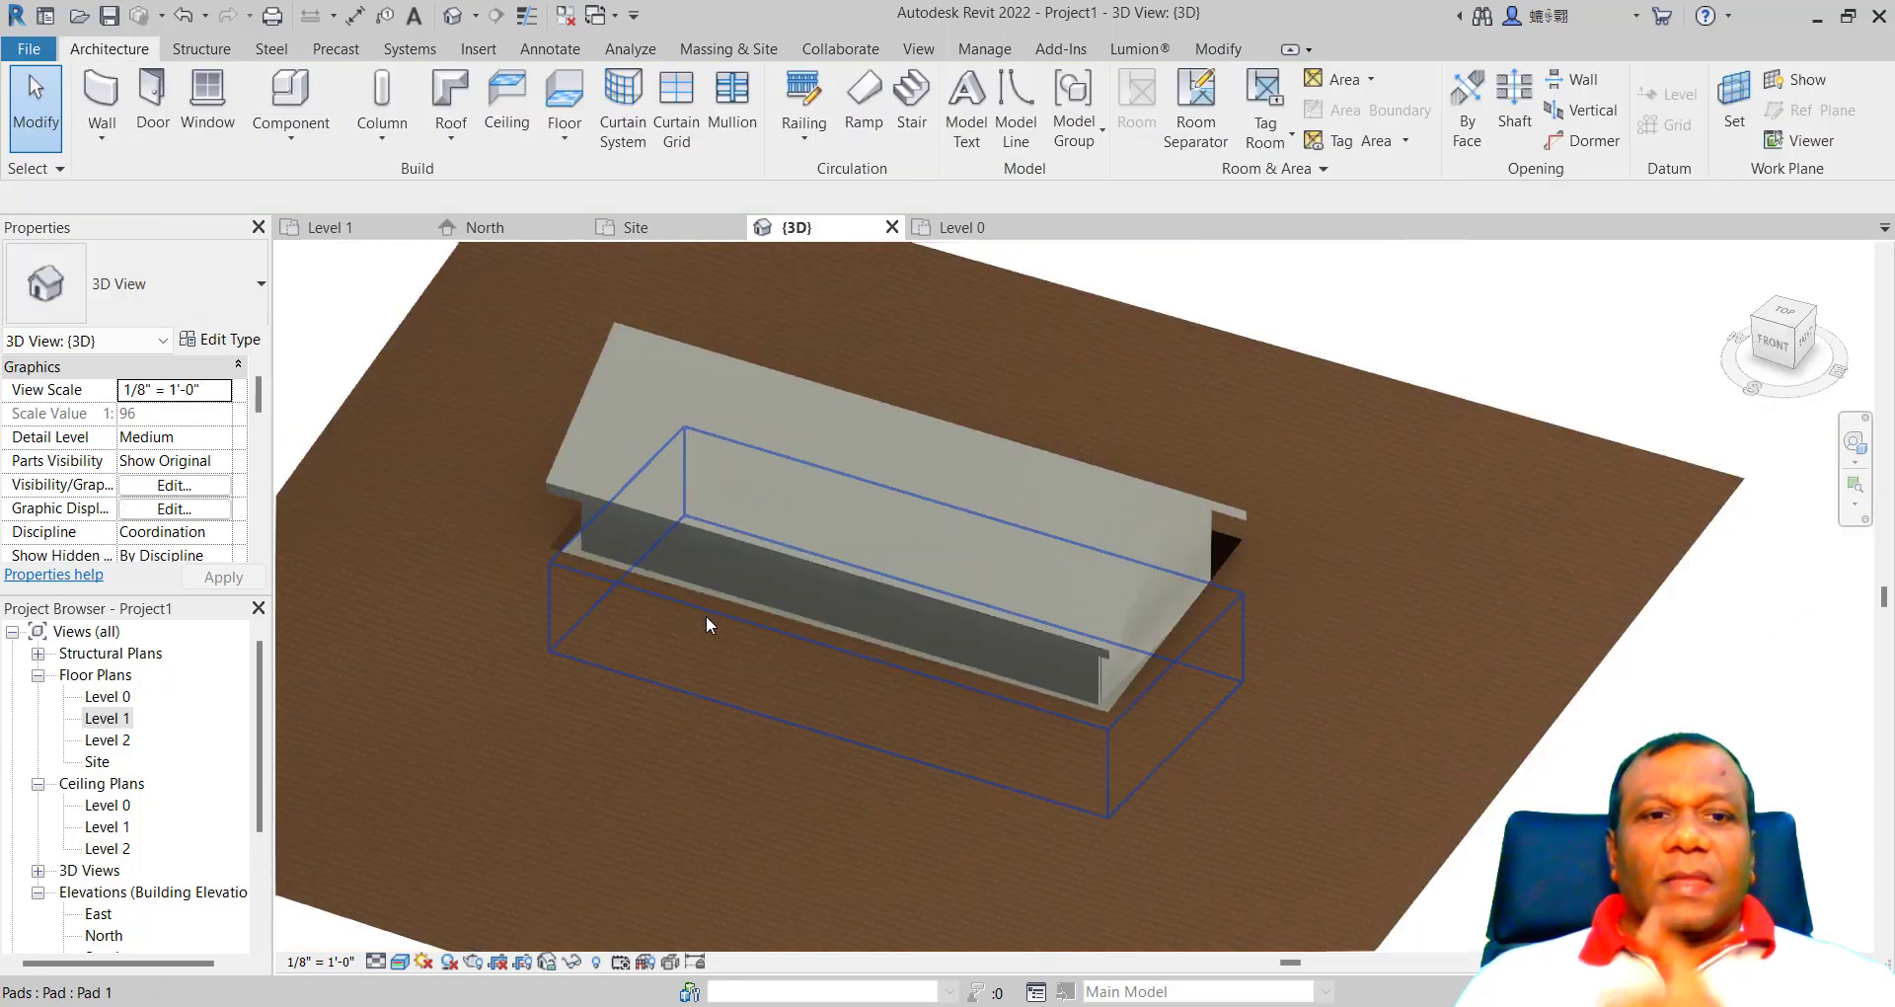
scroll(711, 638, up, 4)
scroll(441, 416, up, 5)
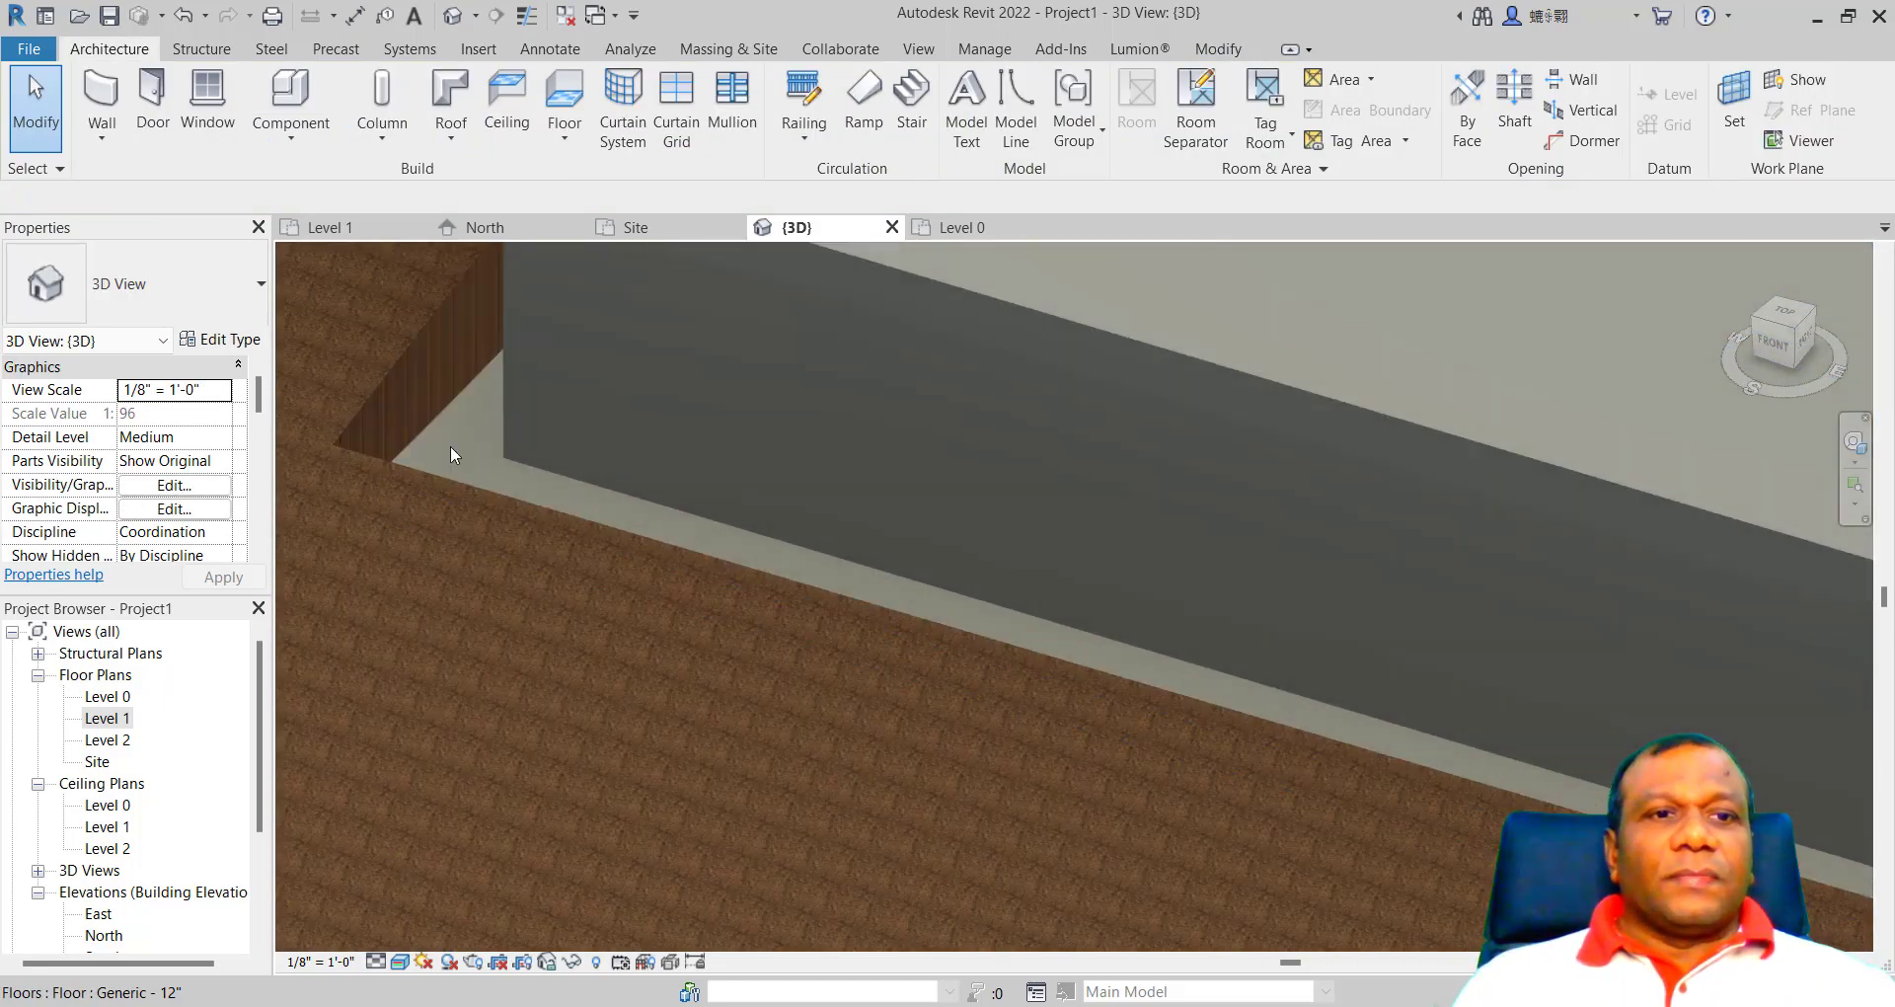
scroll(495, 501, down, 4)
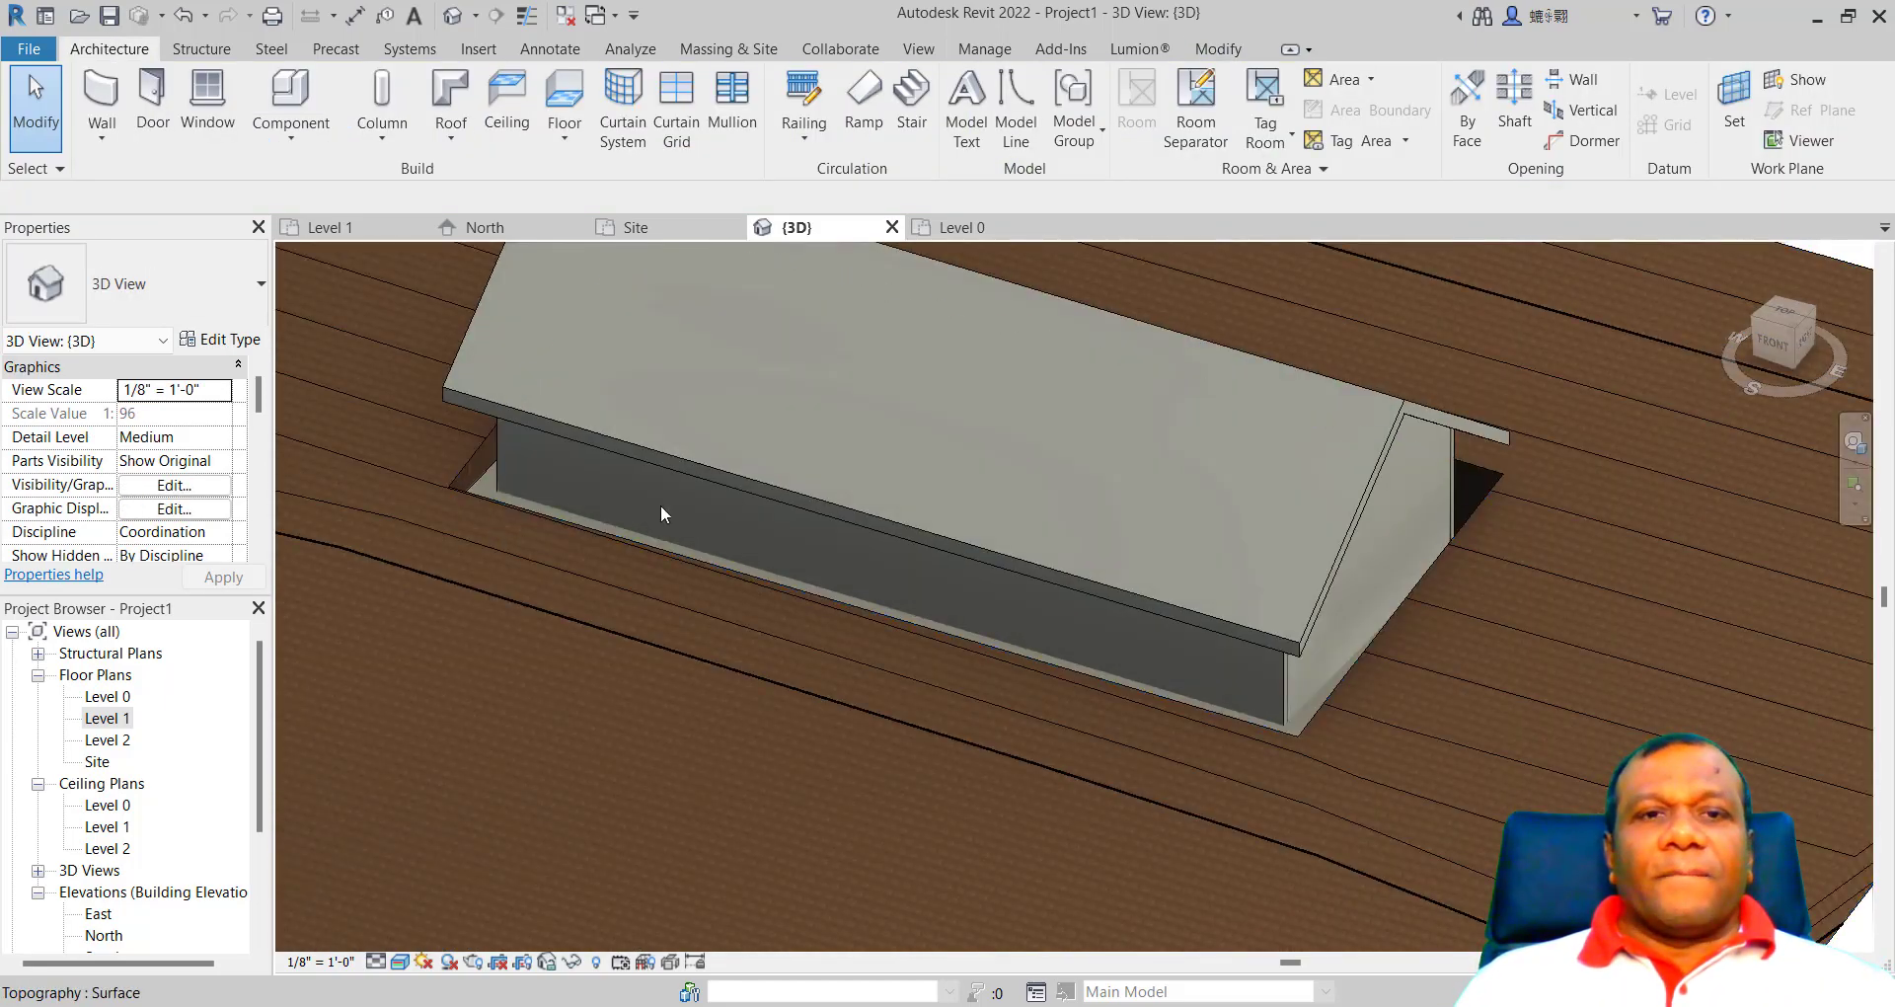
Step: On the Level 1 floor plan, start placing a door and browse the family library to the Residential doors folder
click(641, 228)
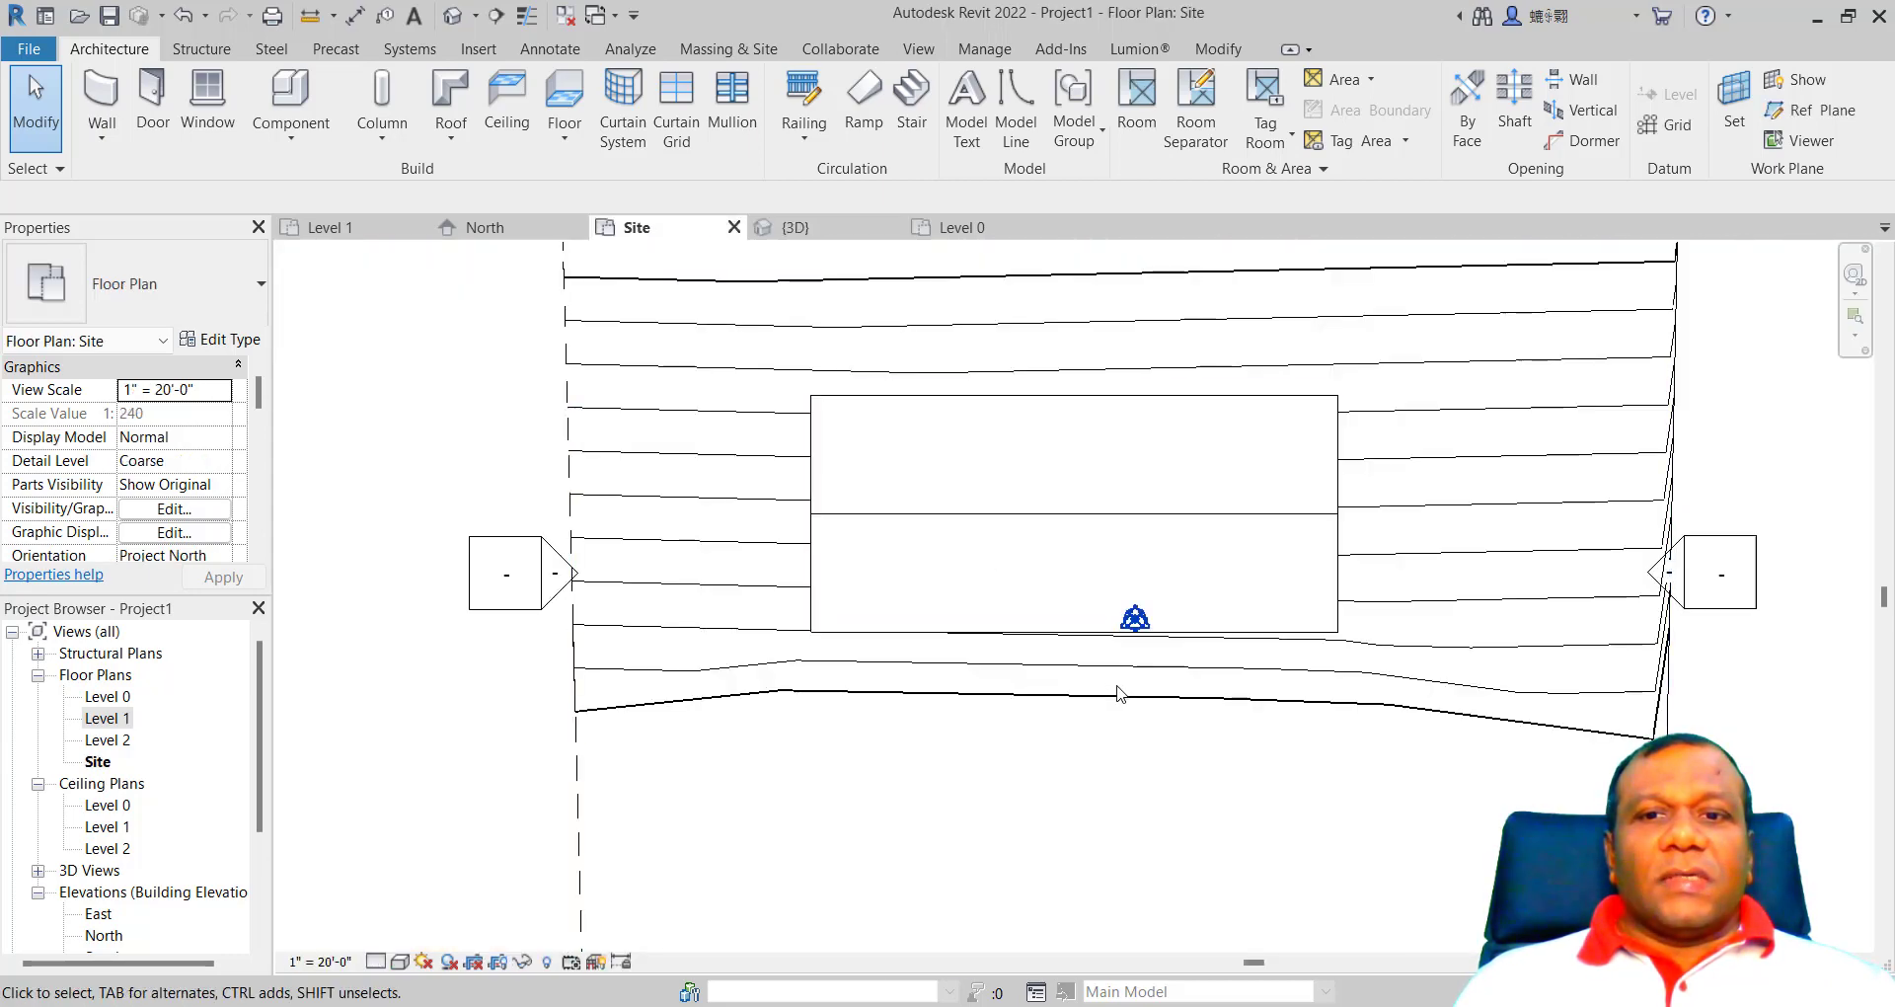
click(414, 233)
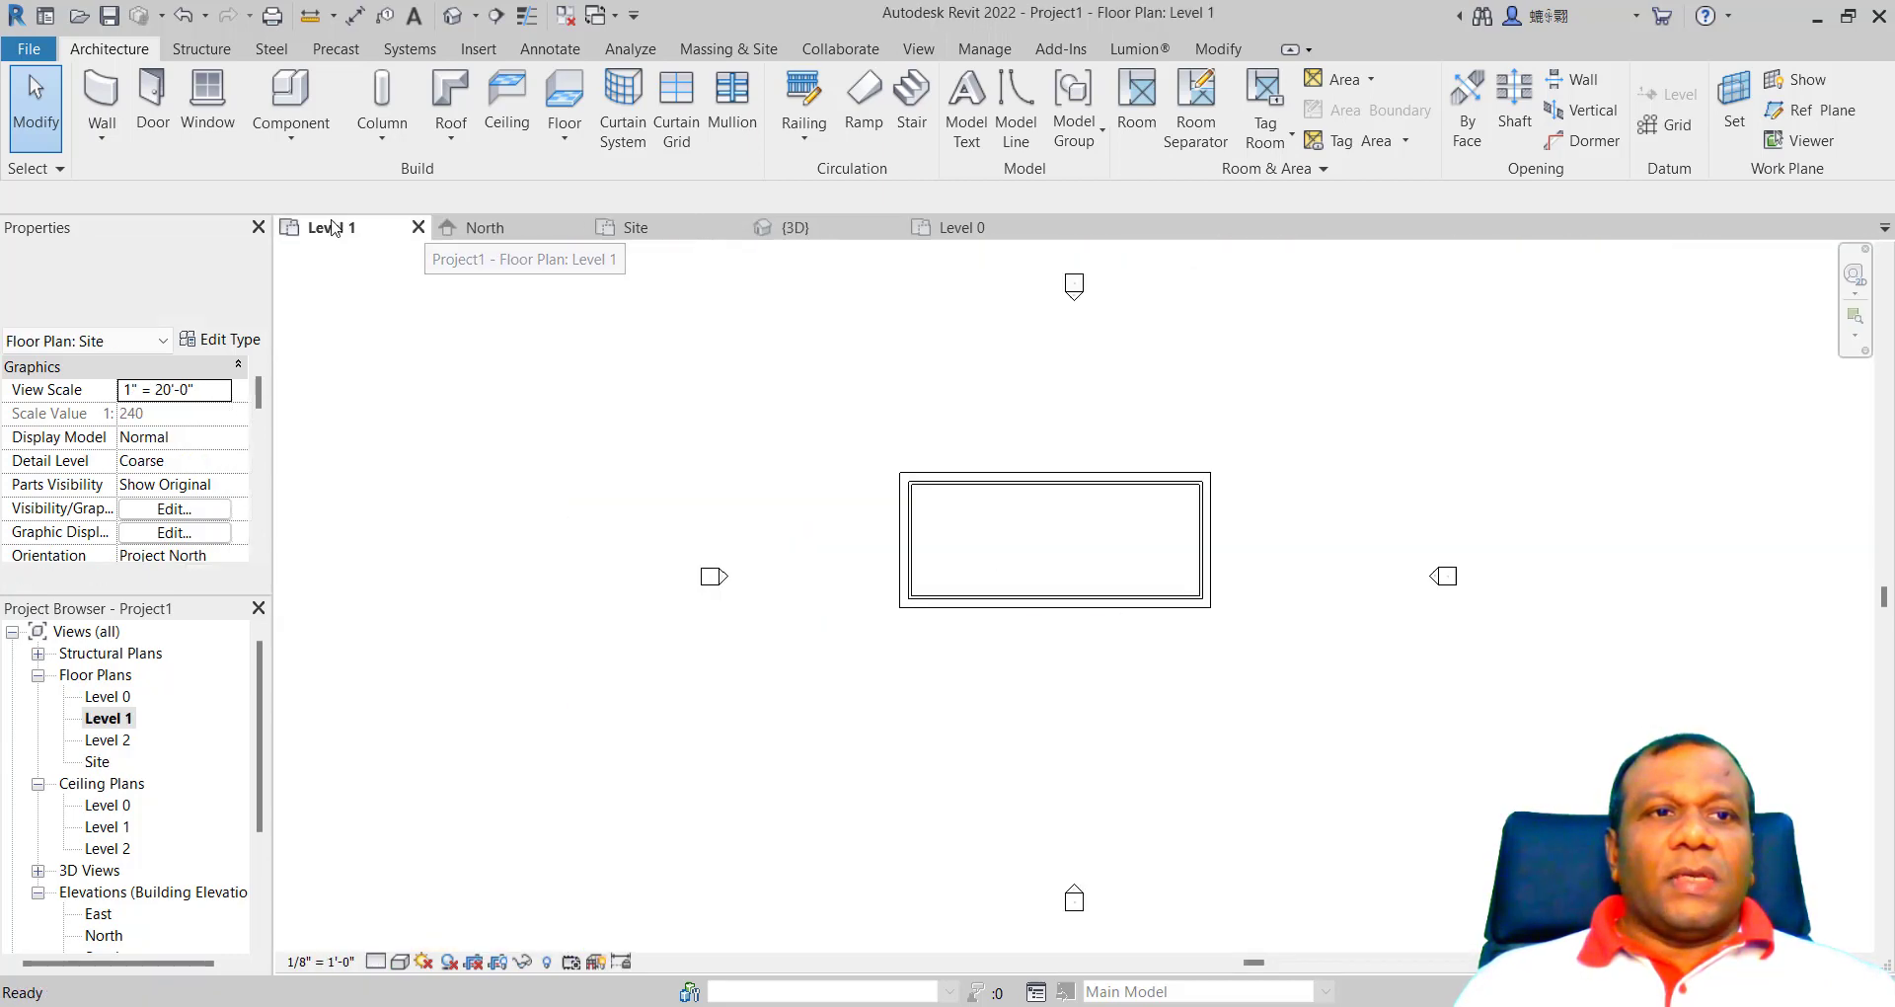
scroll(1160, 673, up, 2)
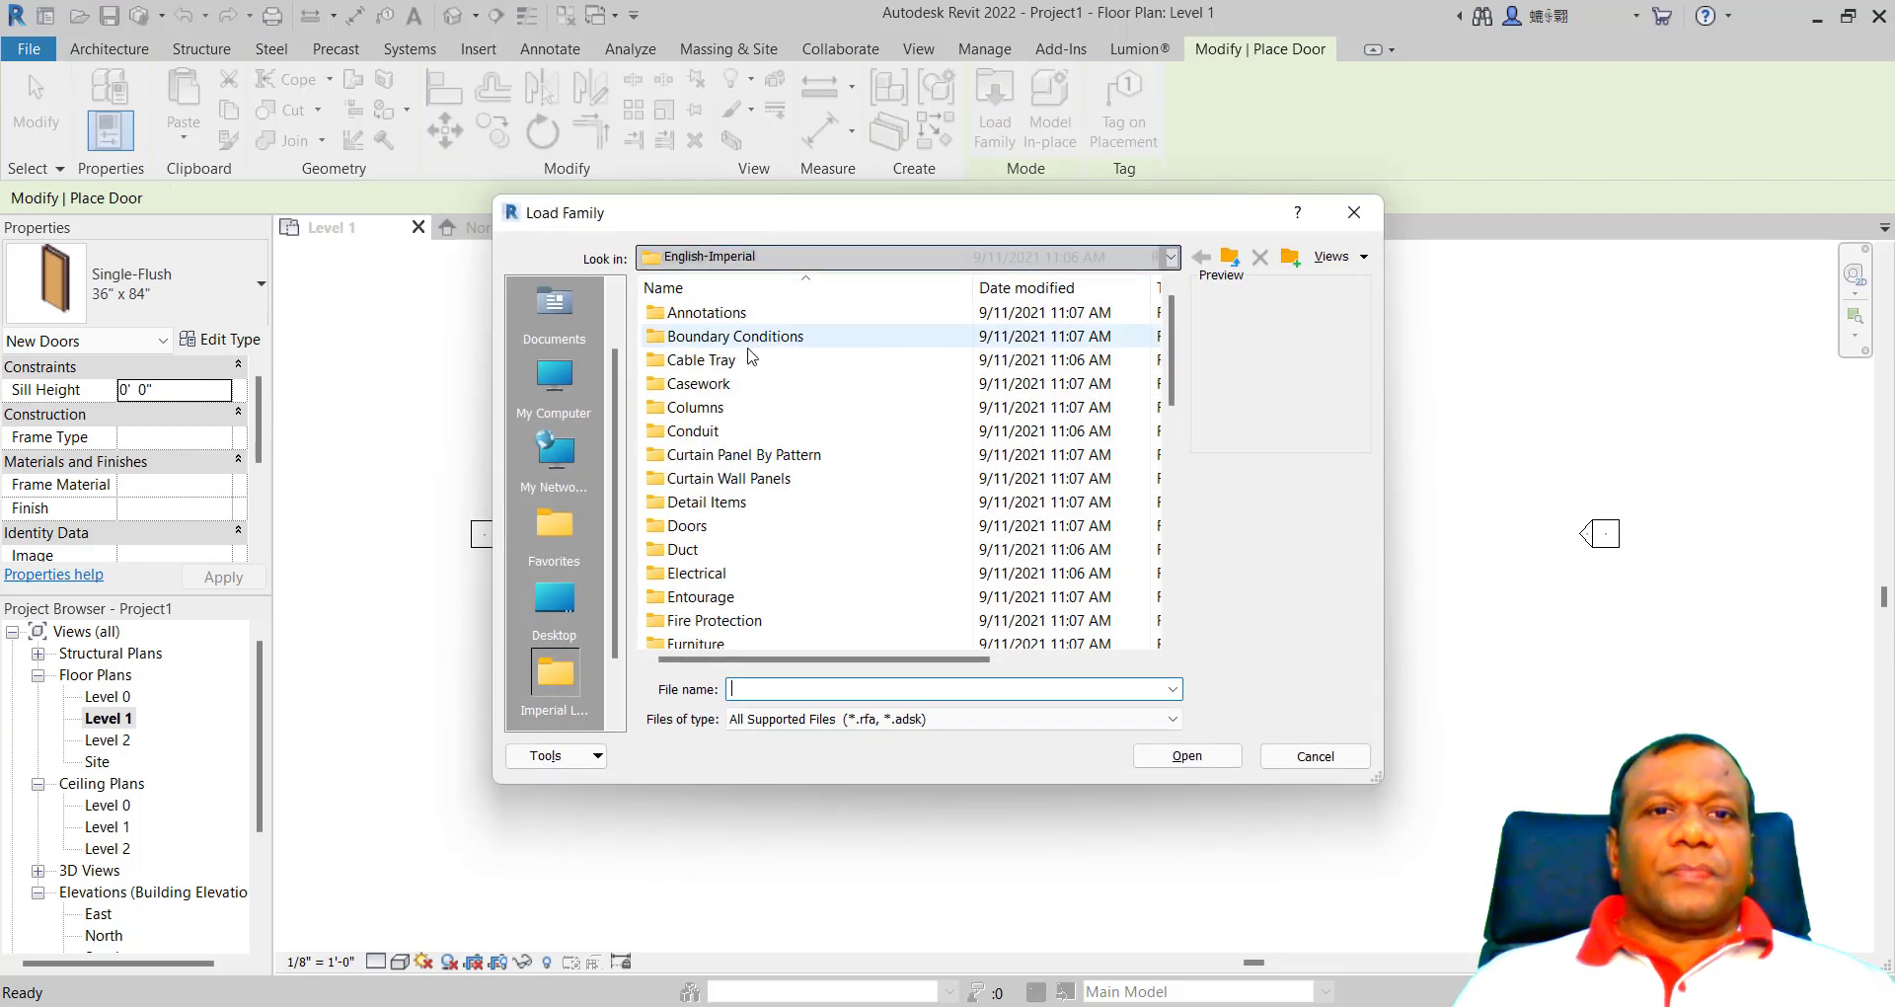
double_click(691, 525)
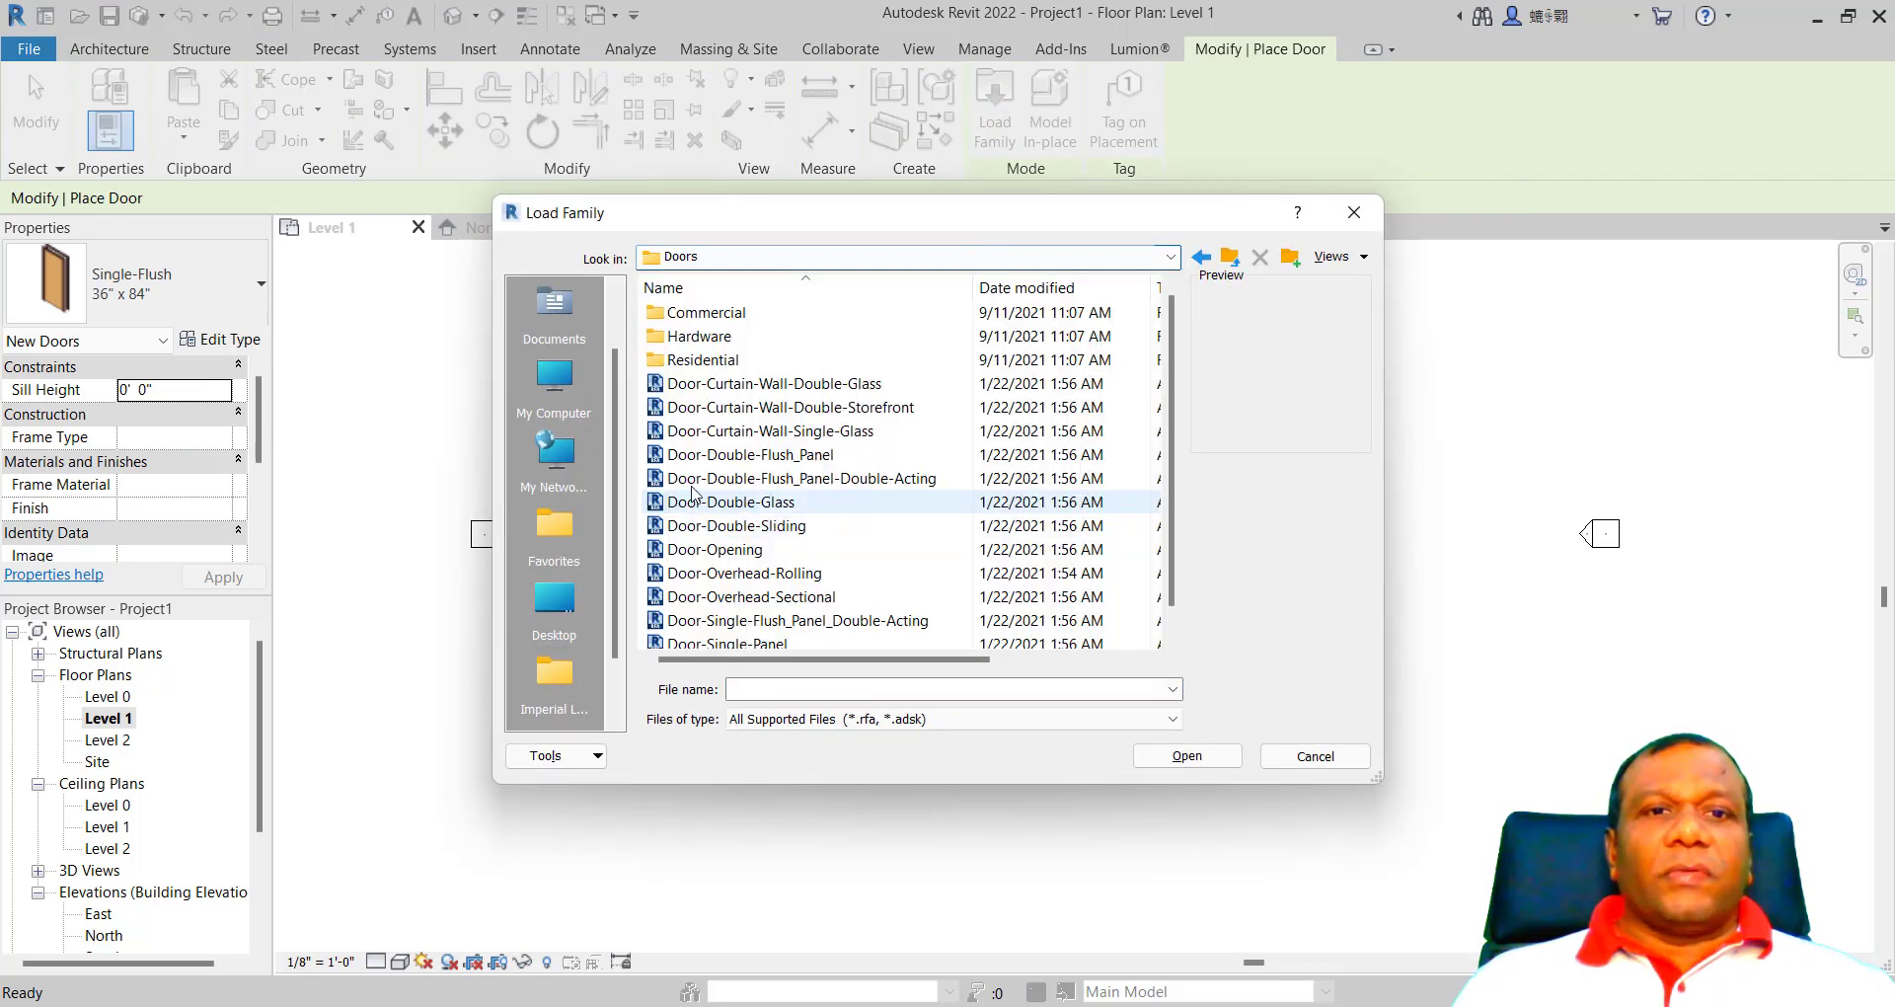
double_click(692, 363)
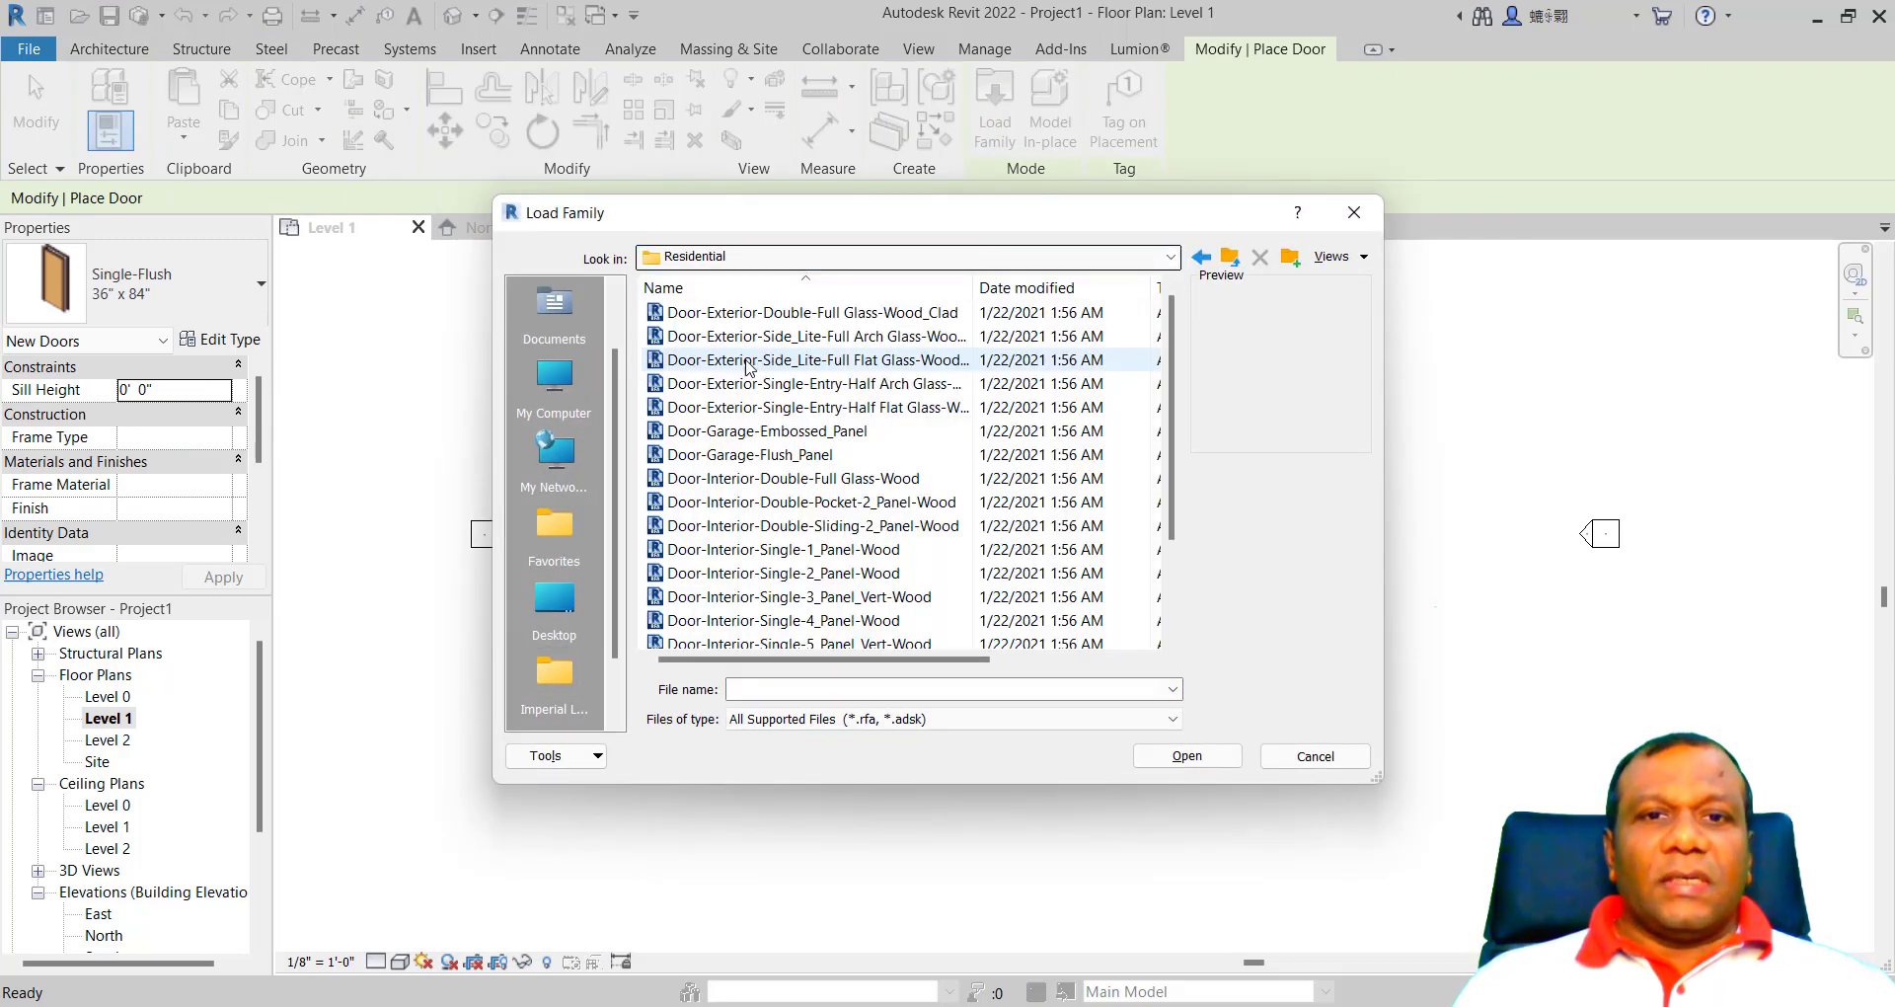
Step: Compare the previews of the exterior and garage door families and select Door-Garage-Flush_Panel
click(775, 384)
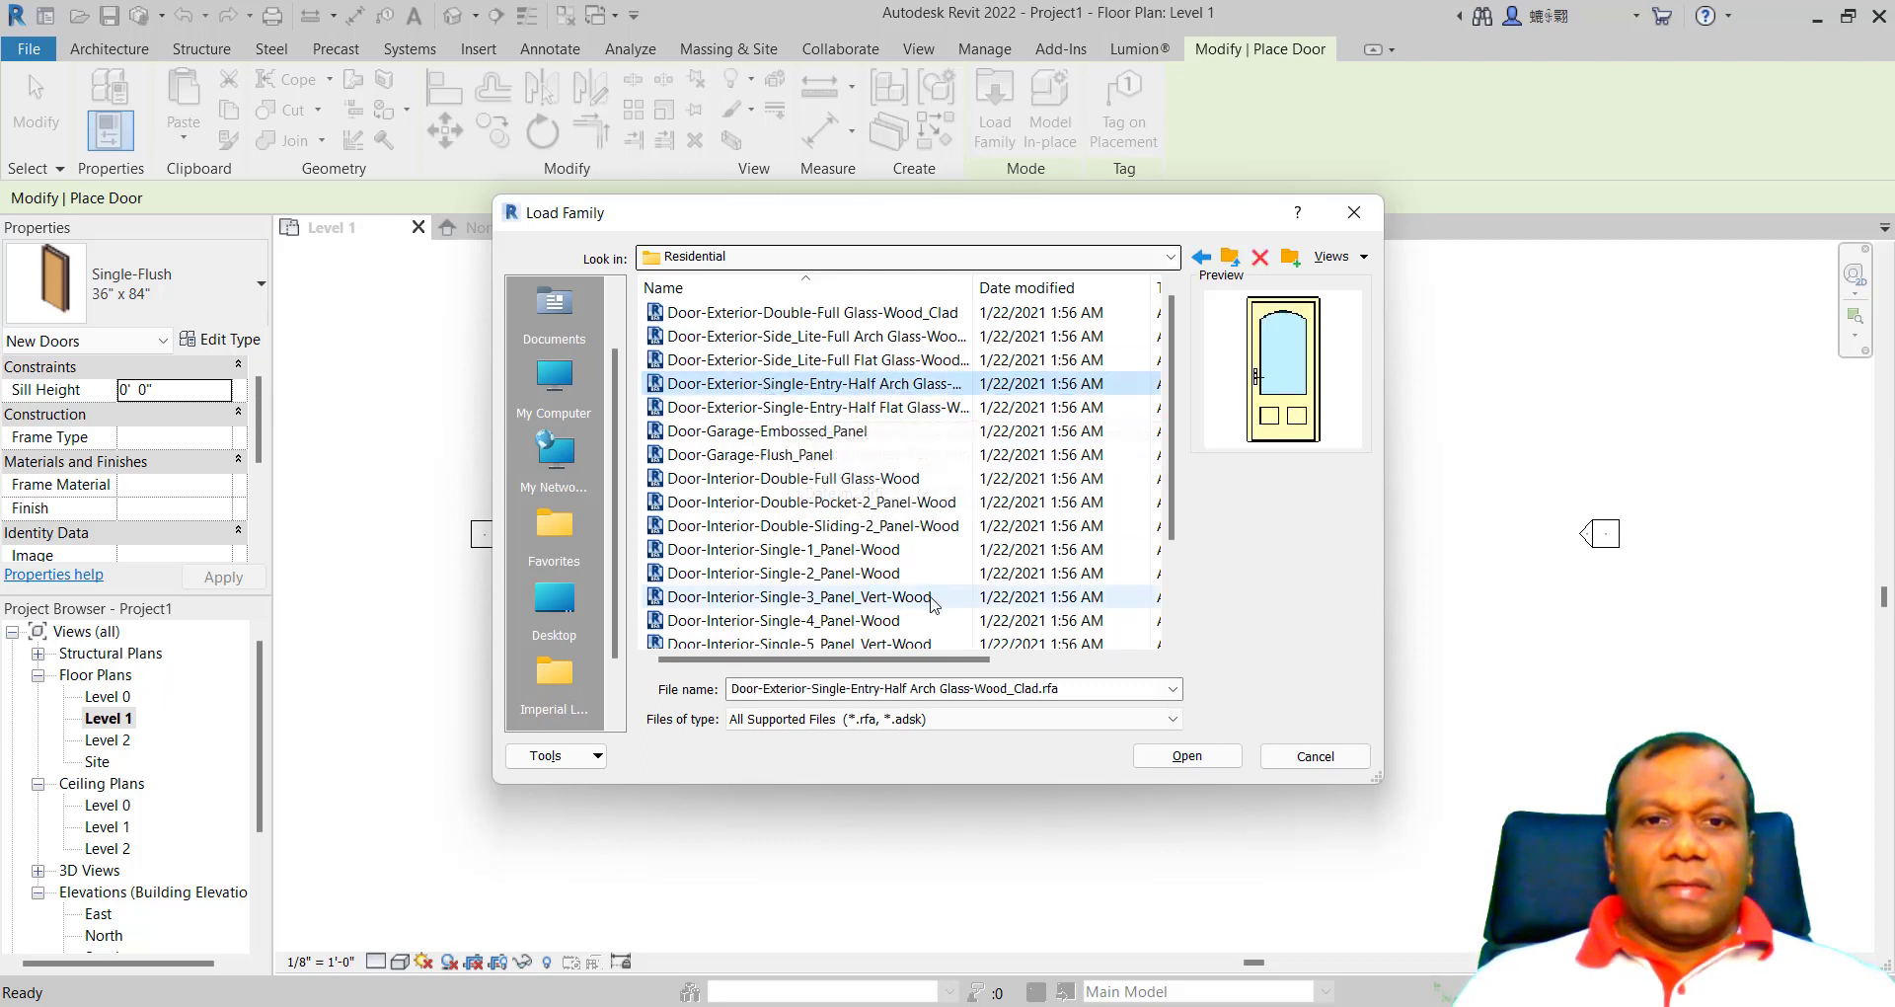
click(818, 408)
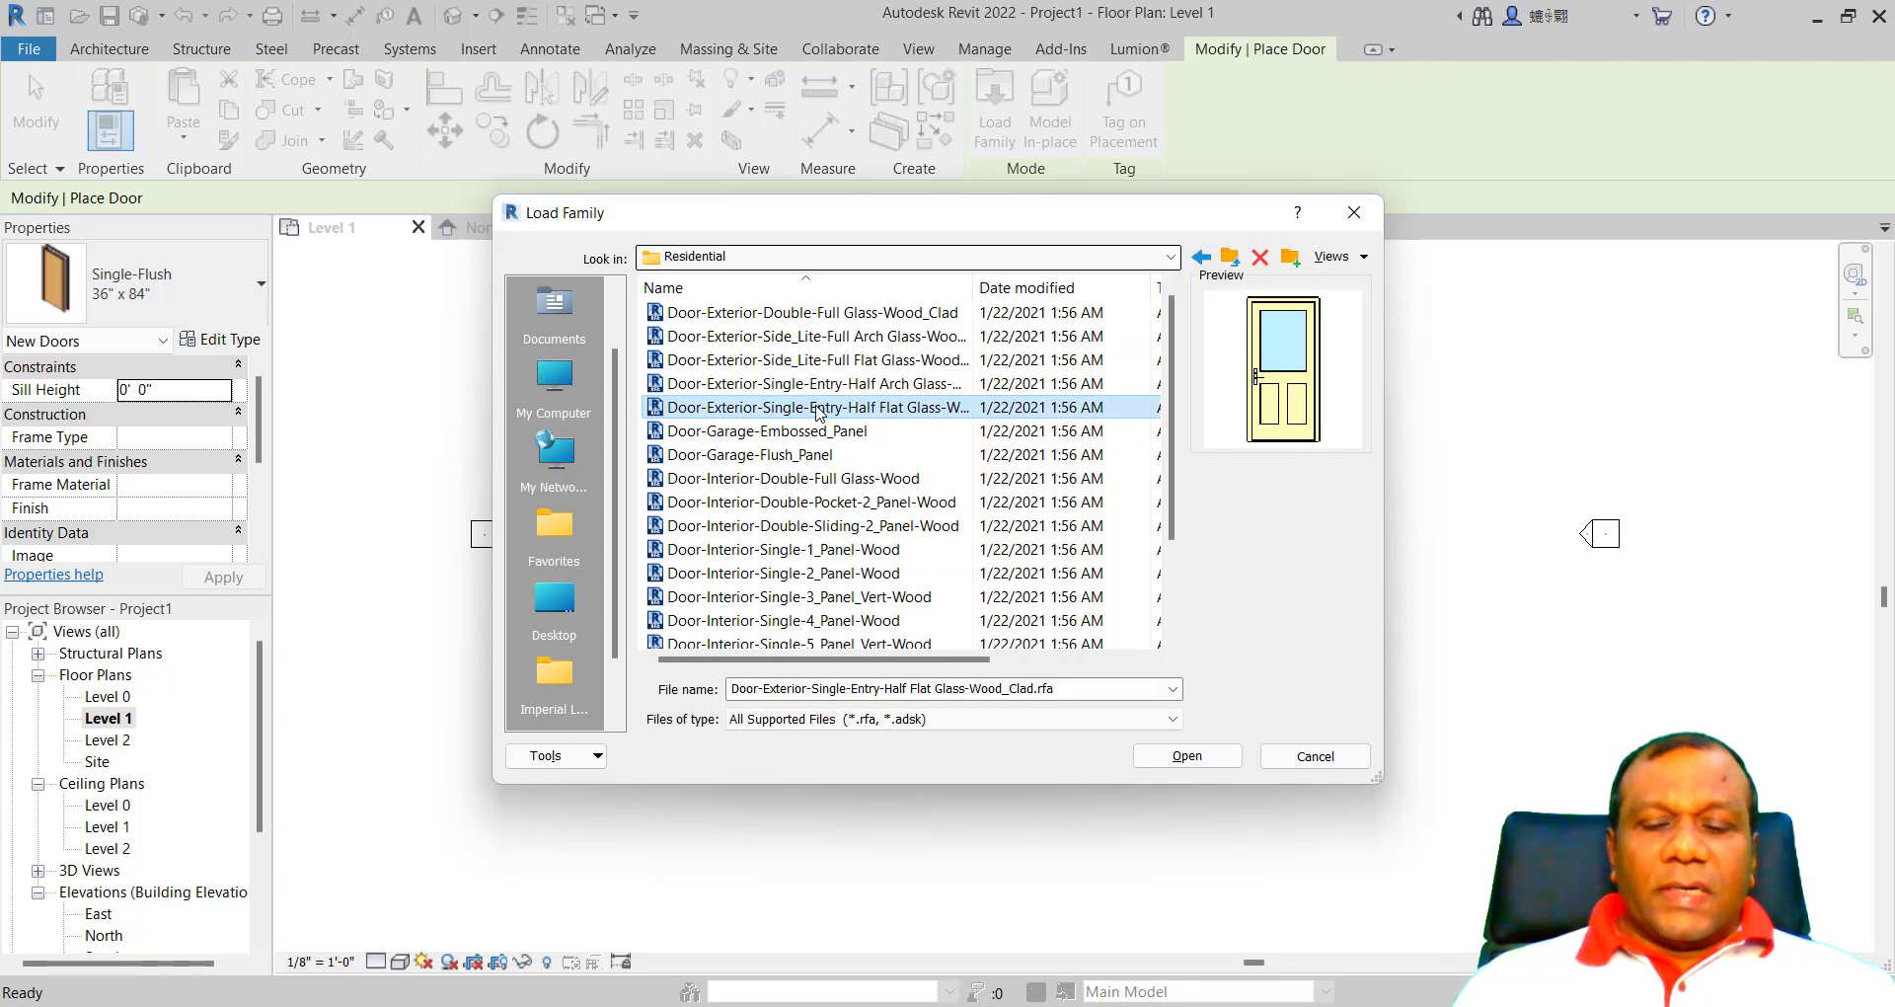
key(Up)
key(Up)
key(Up)
key(Up)
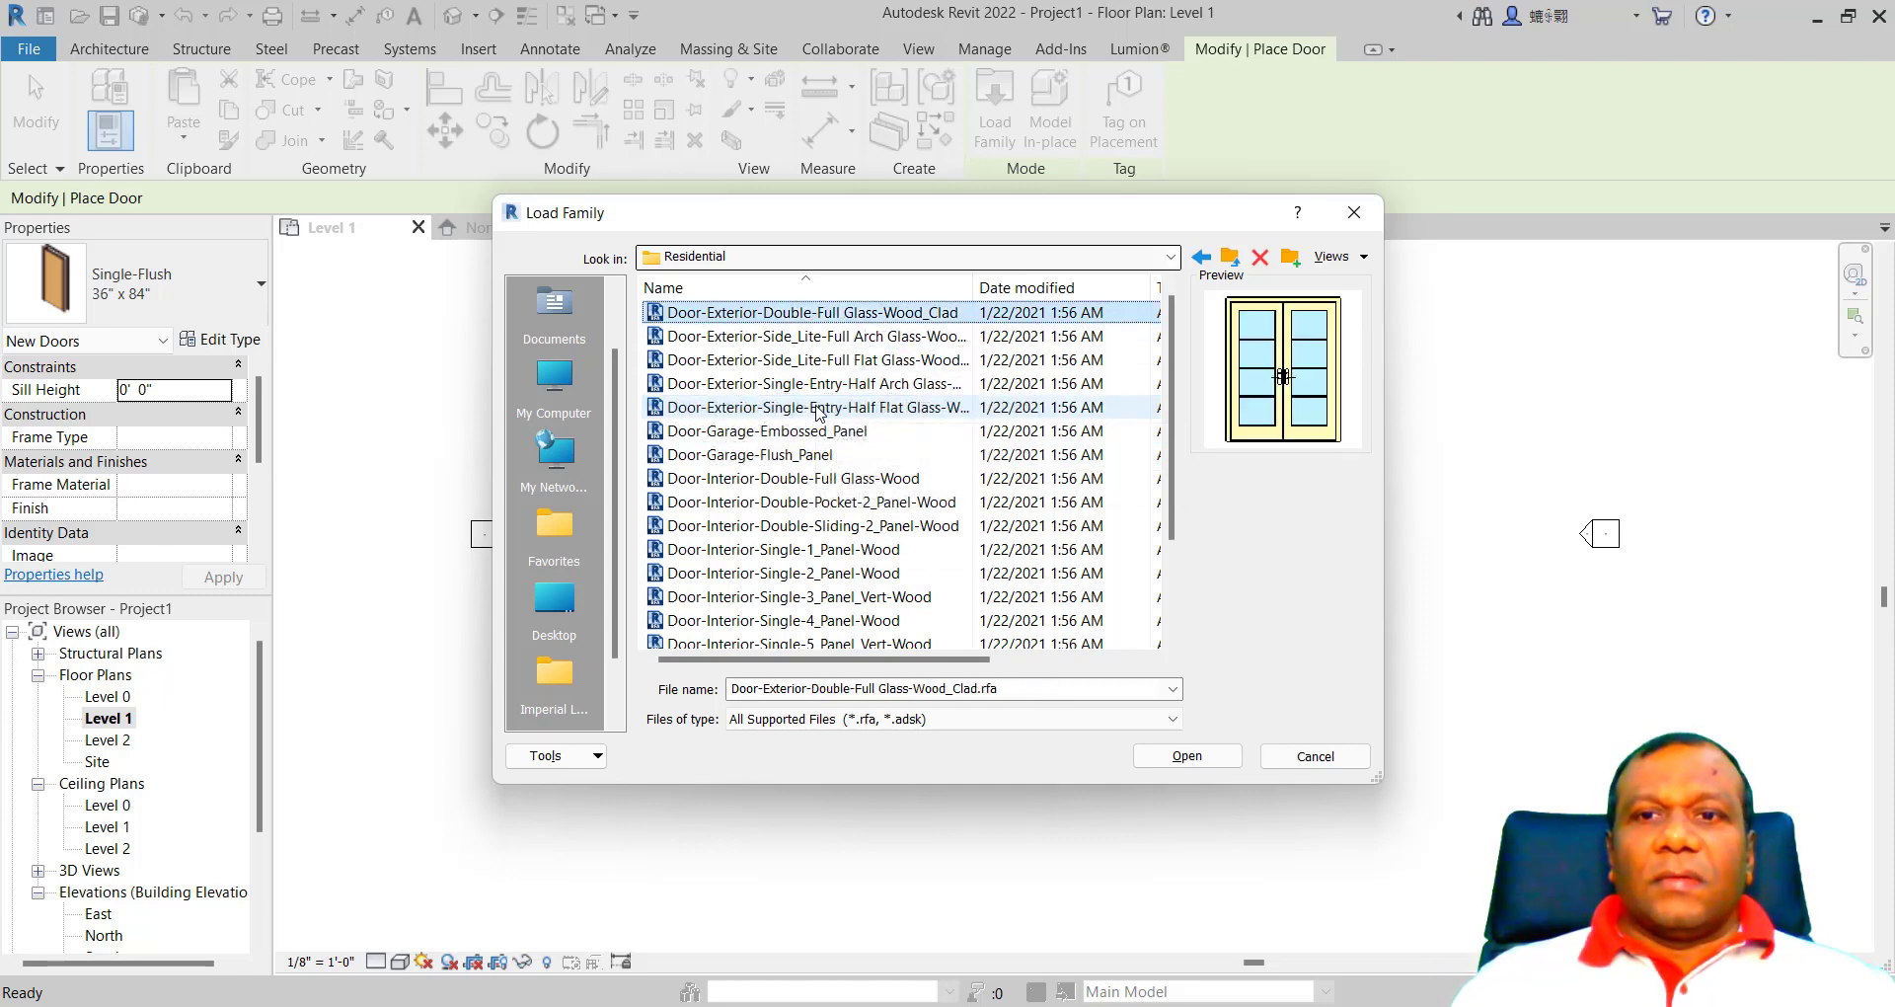
key(Down)
key(Down)
key(Down)
key(Down)
key(Down)
key(Down)
key(Down)
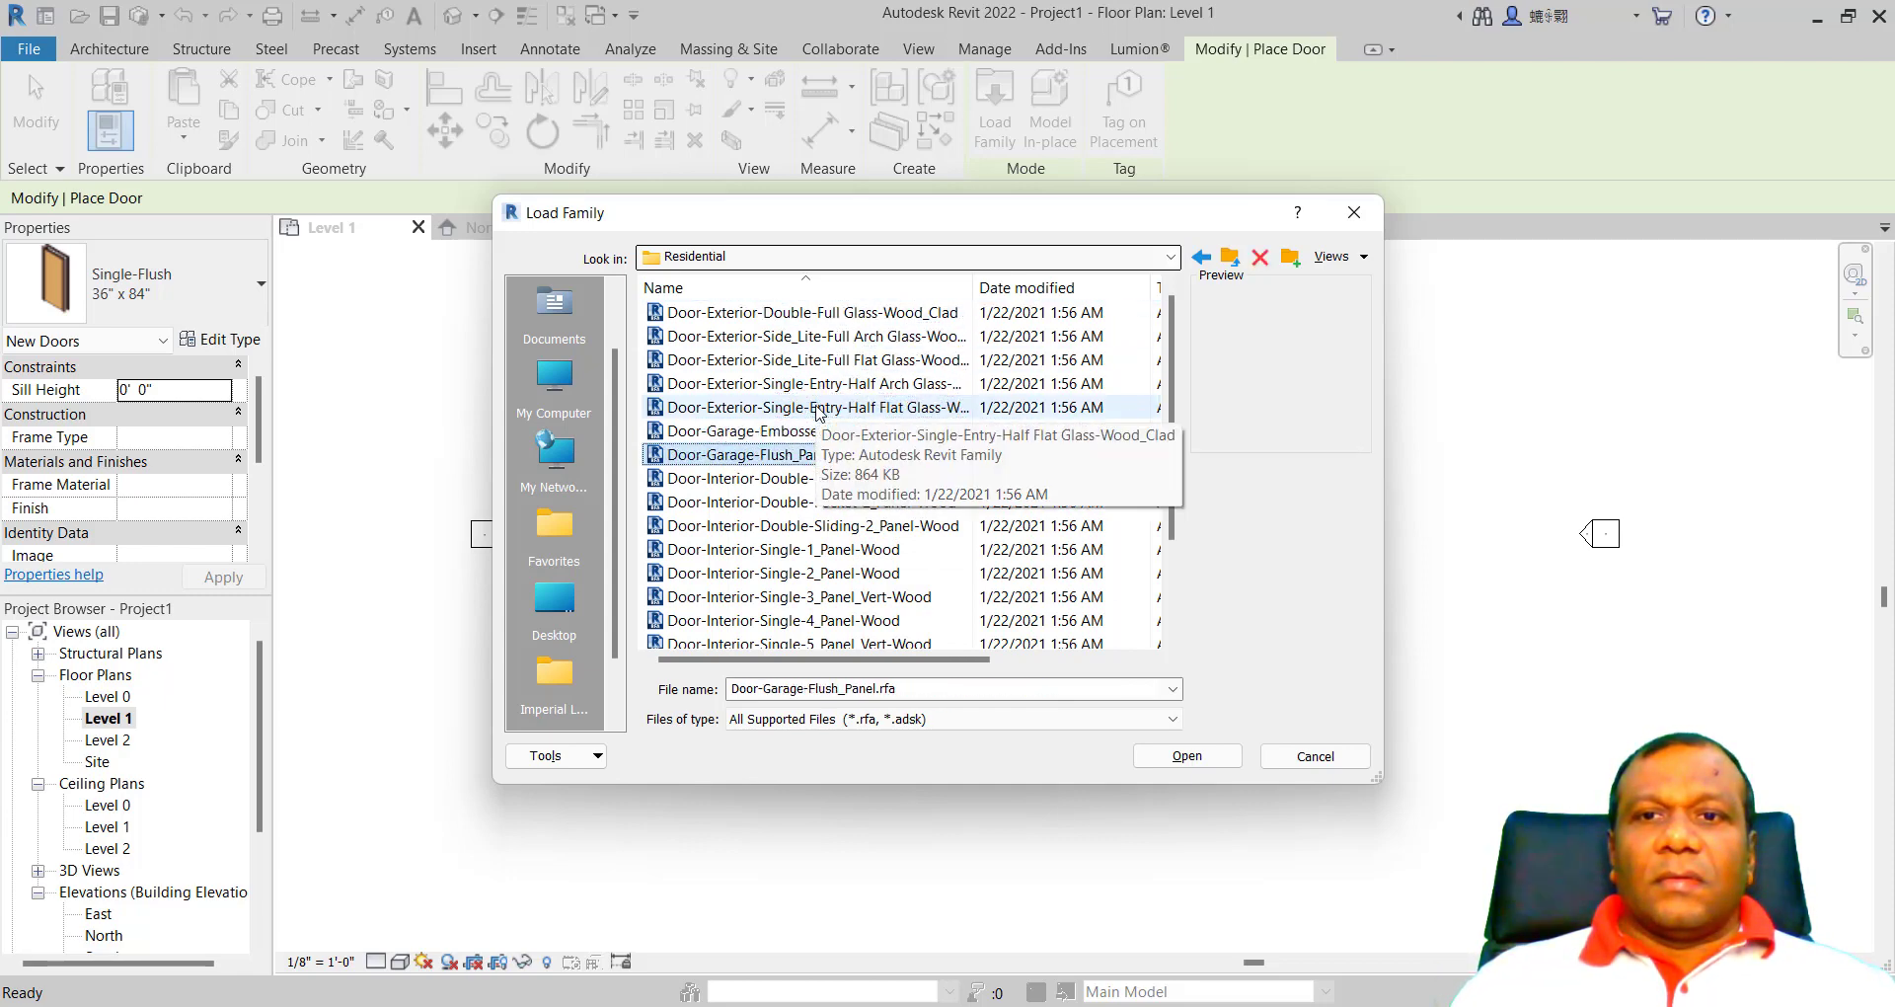
key(Up)
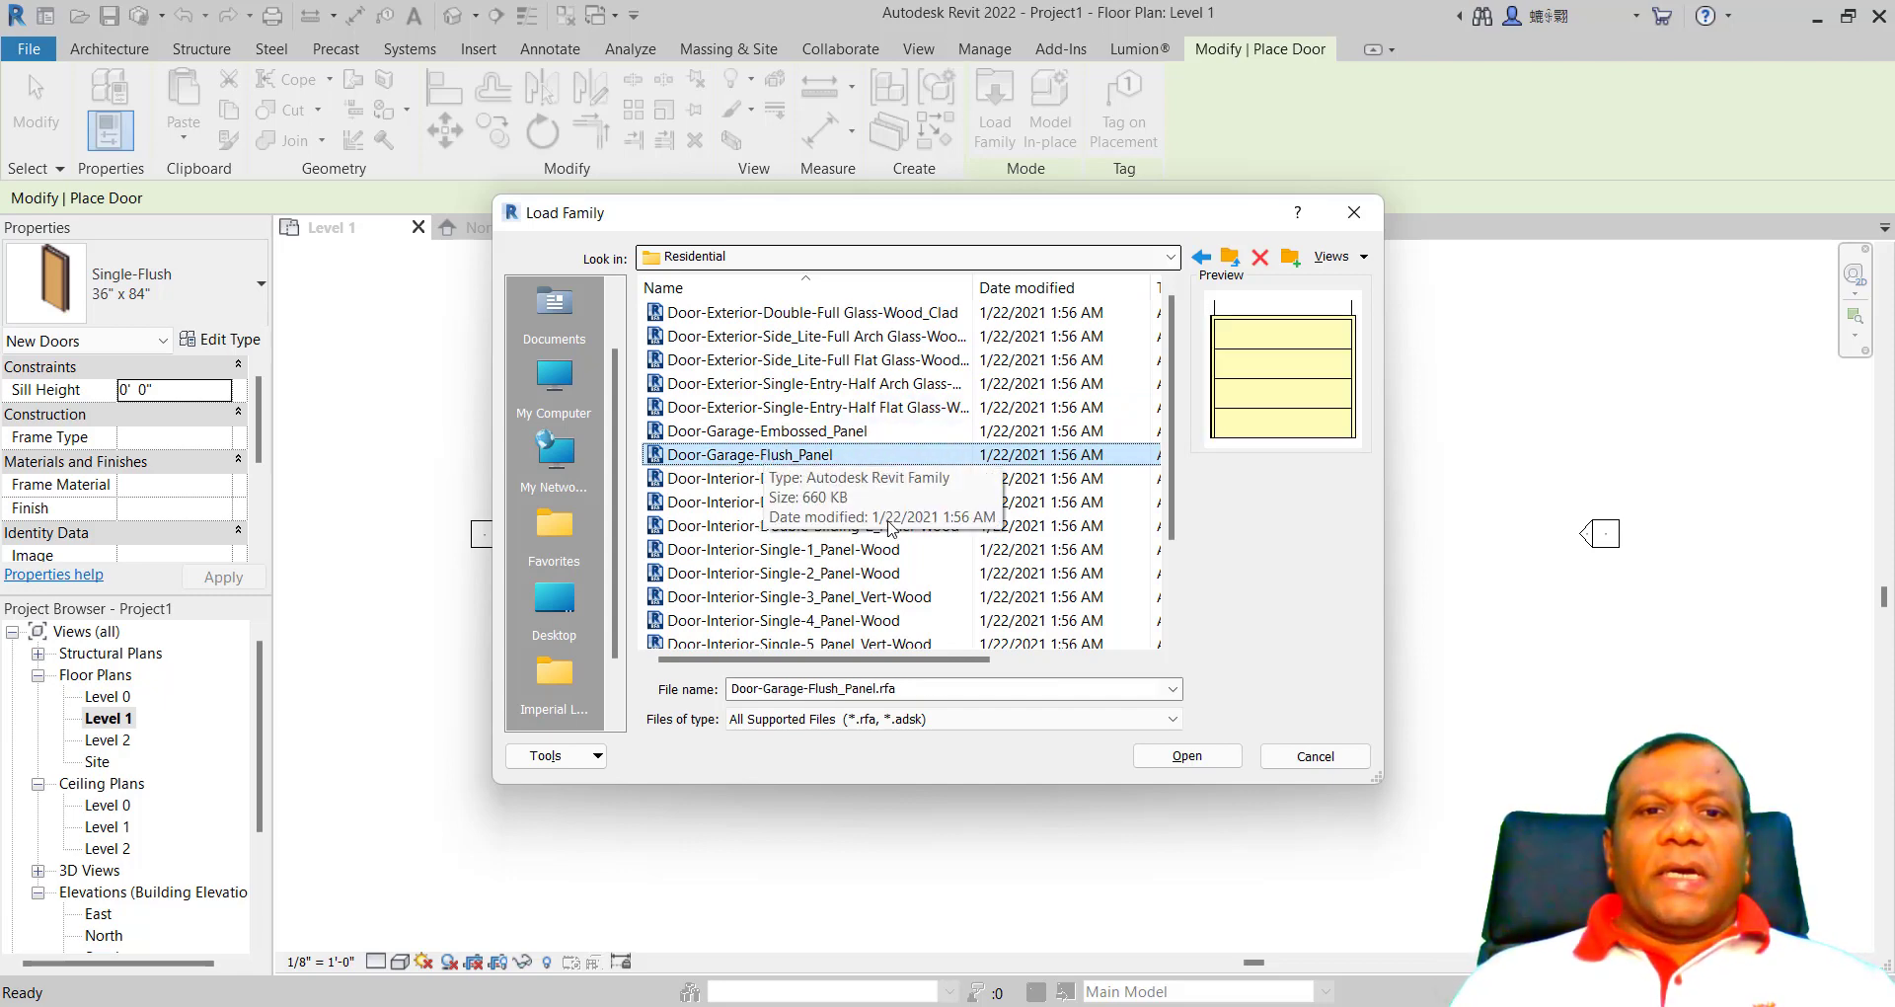
Step: Load the selected garage door family and place a 96" x 84" door in the south long wall, about 21' from its east end
click(1186, 755)
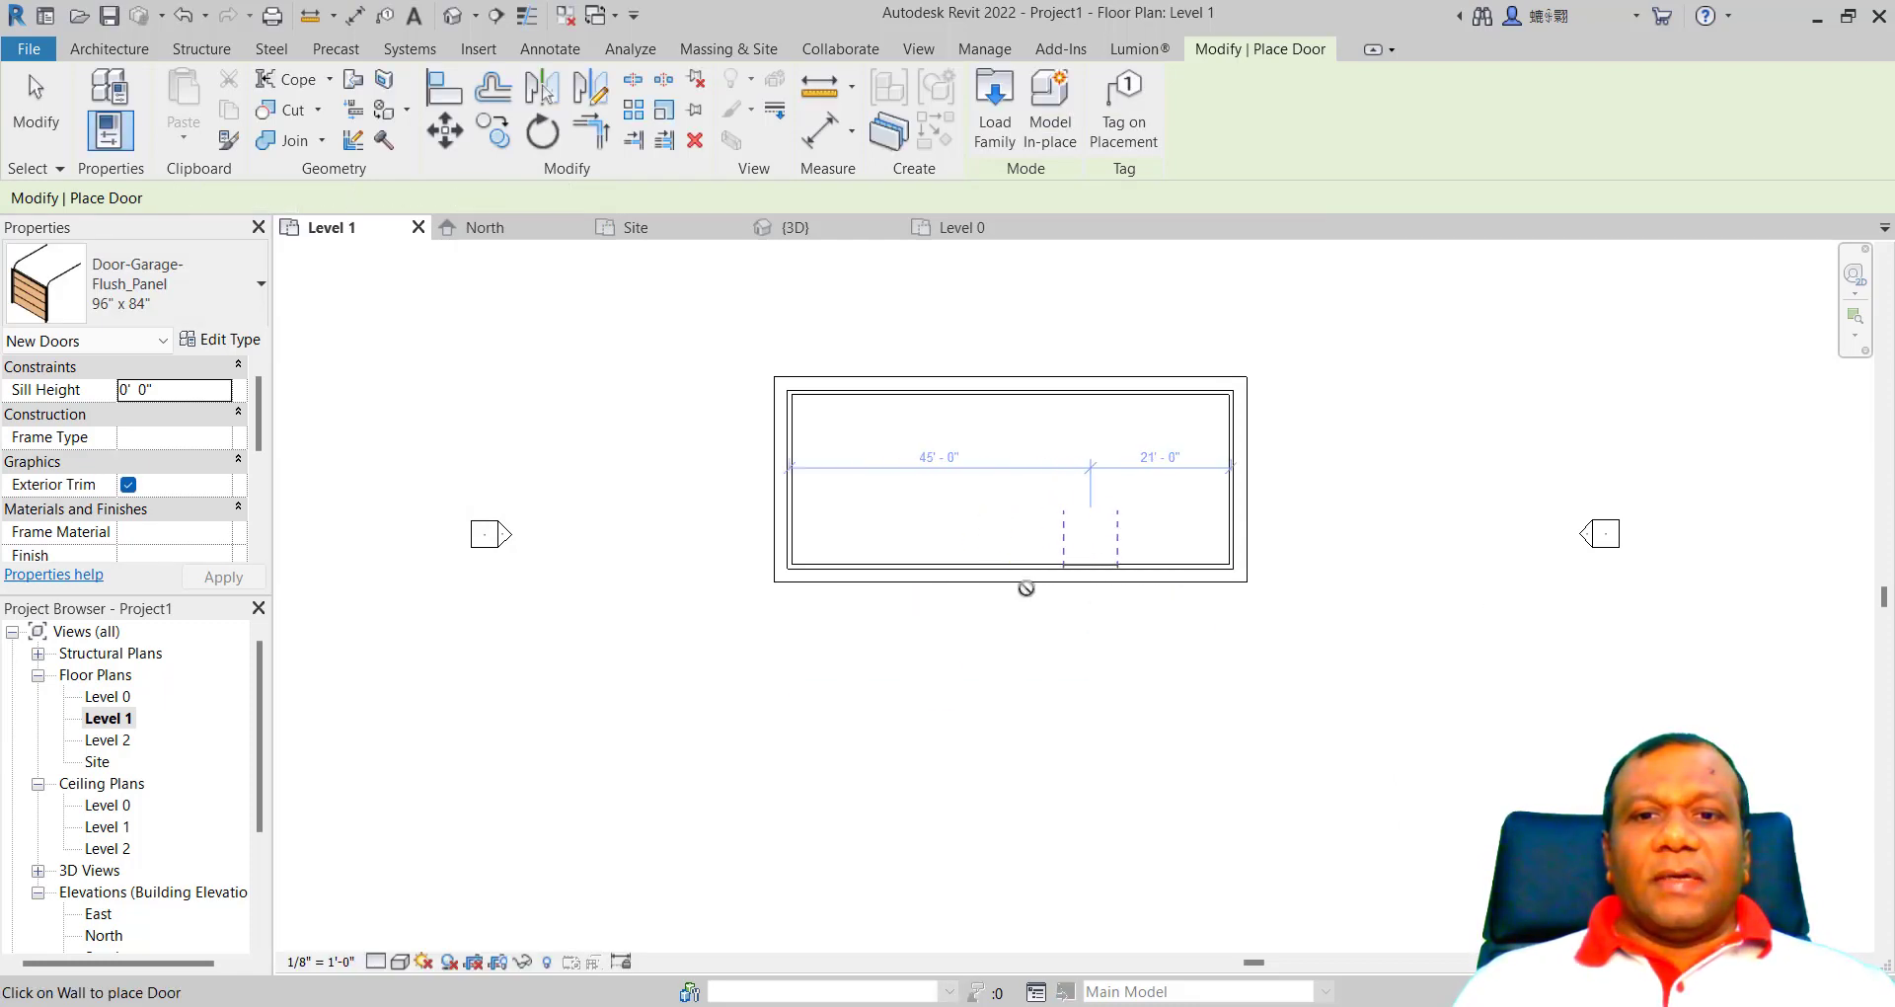
click(1091, 571)
click(36, 109)
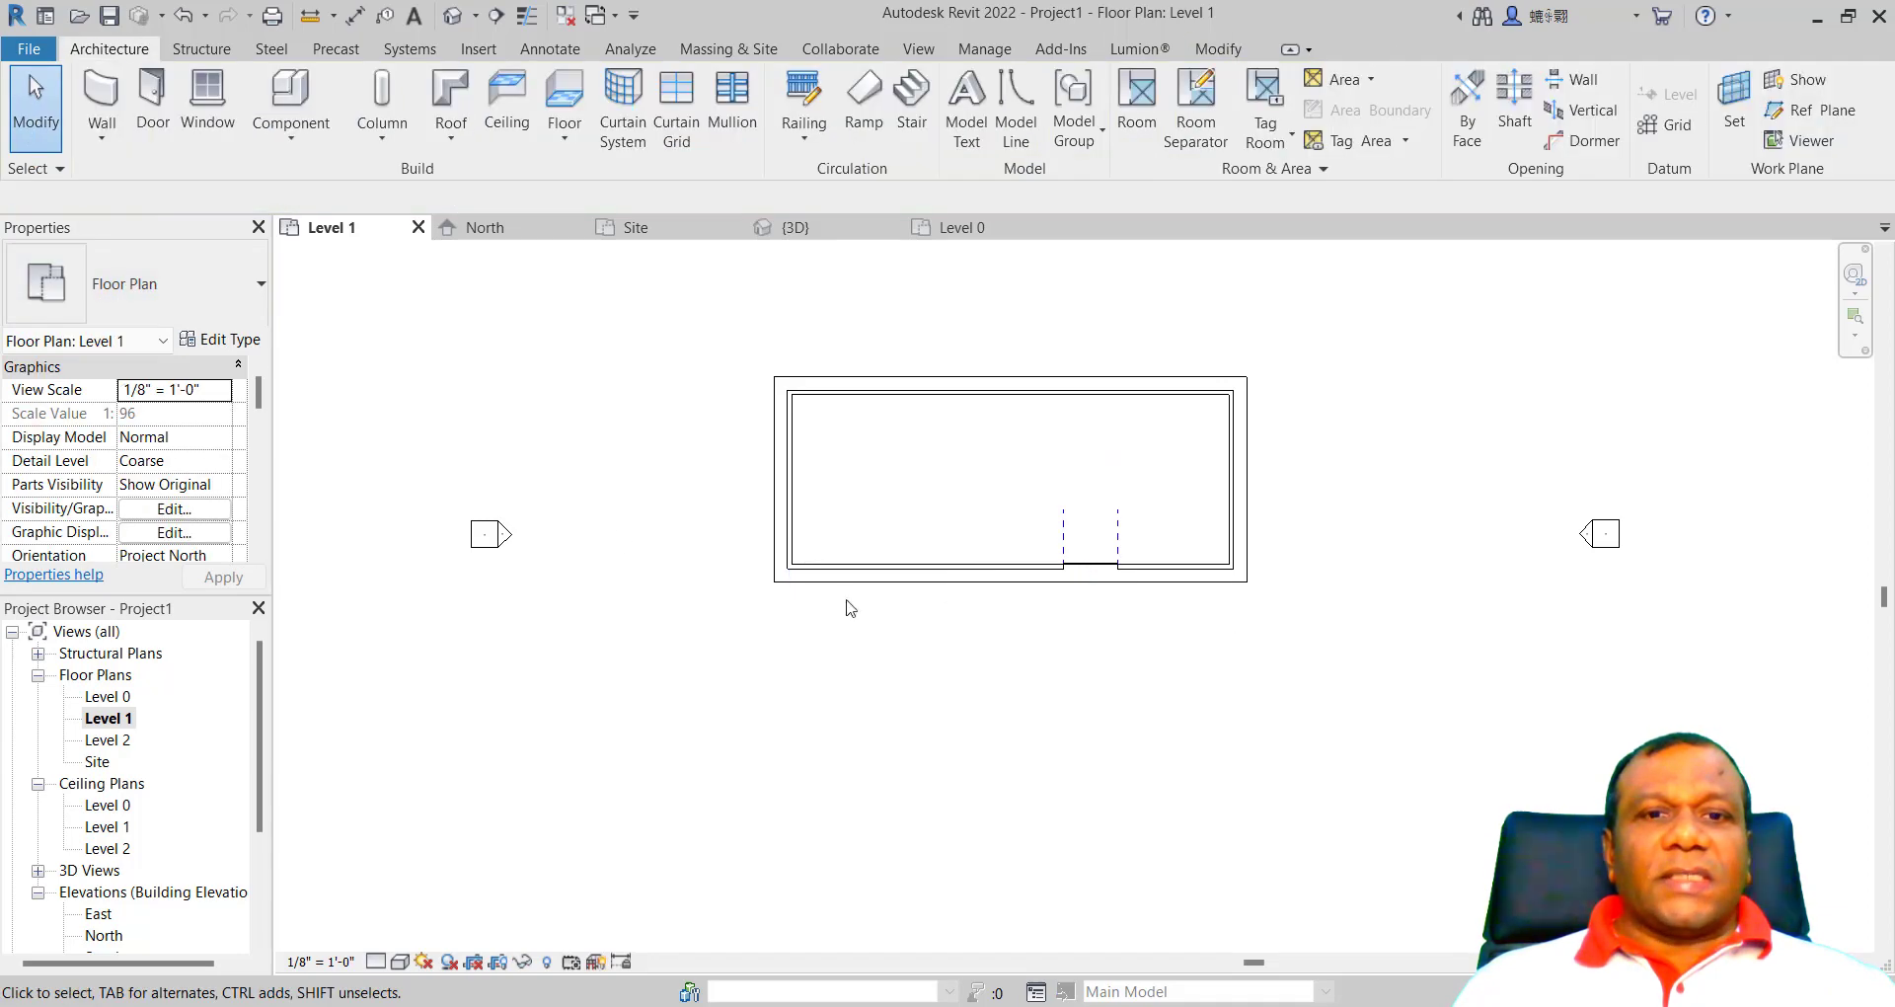
Step: Edit the type of the placed garage door to set its width to 10' and apply the change
click(1091, 570)
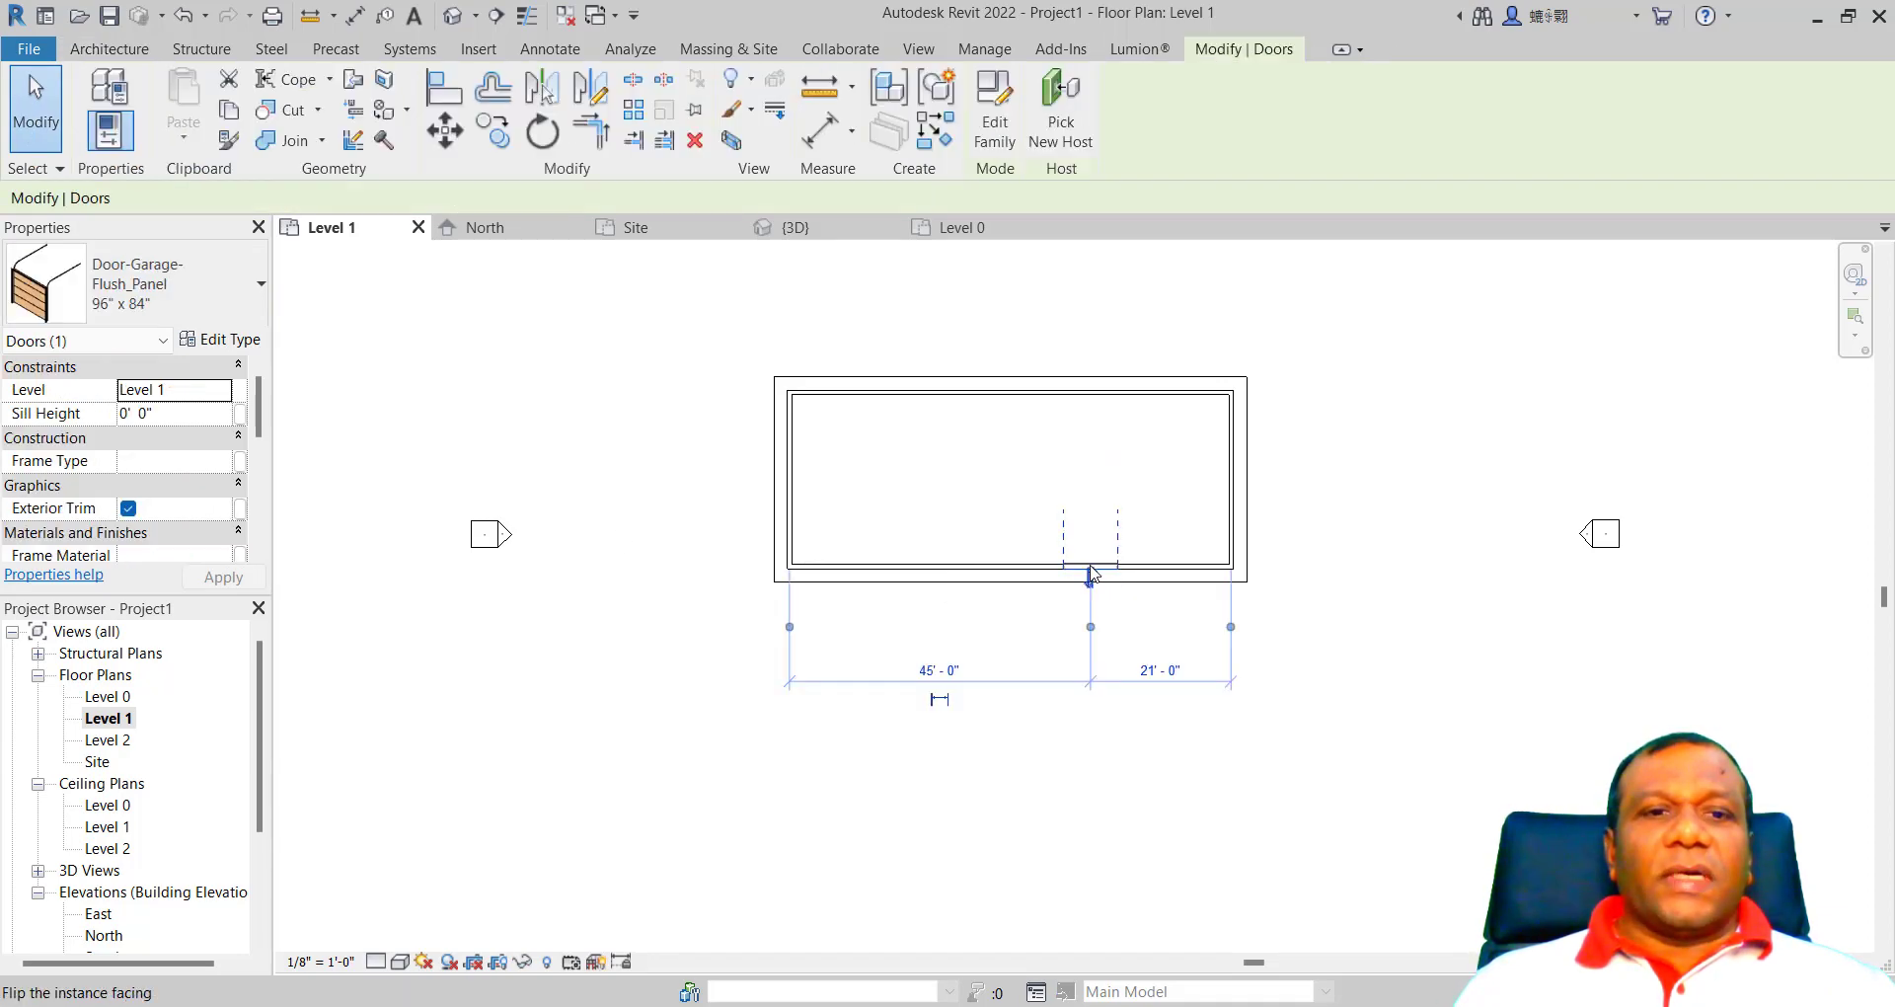
click(219, 340)
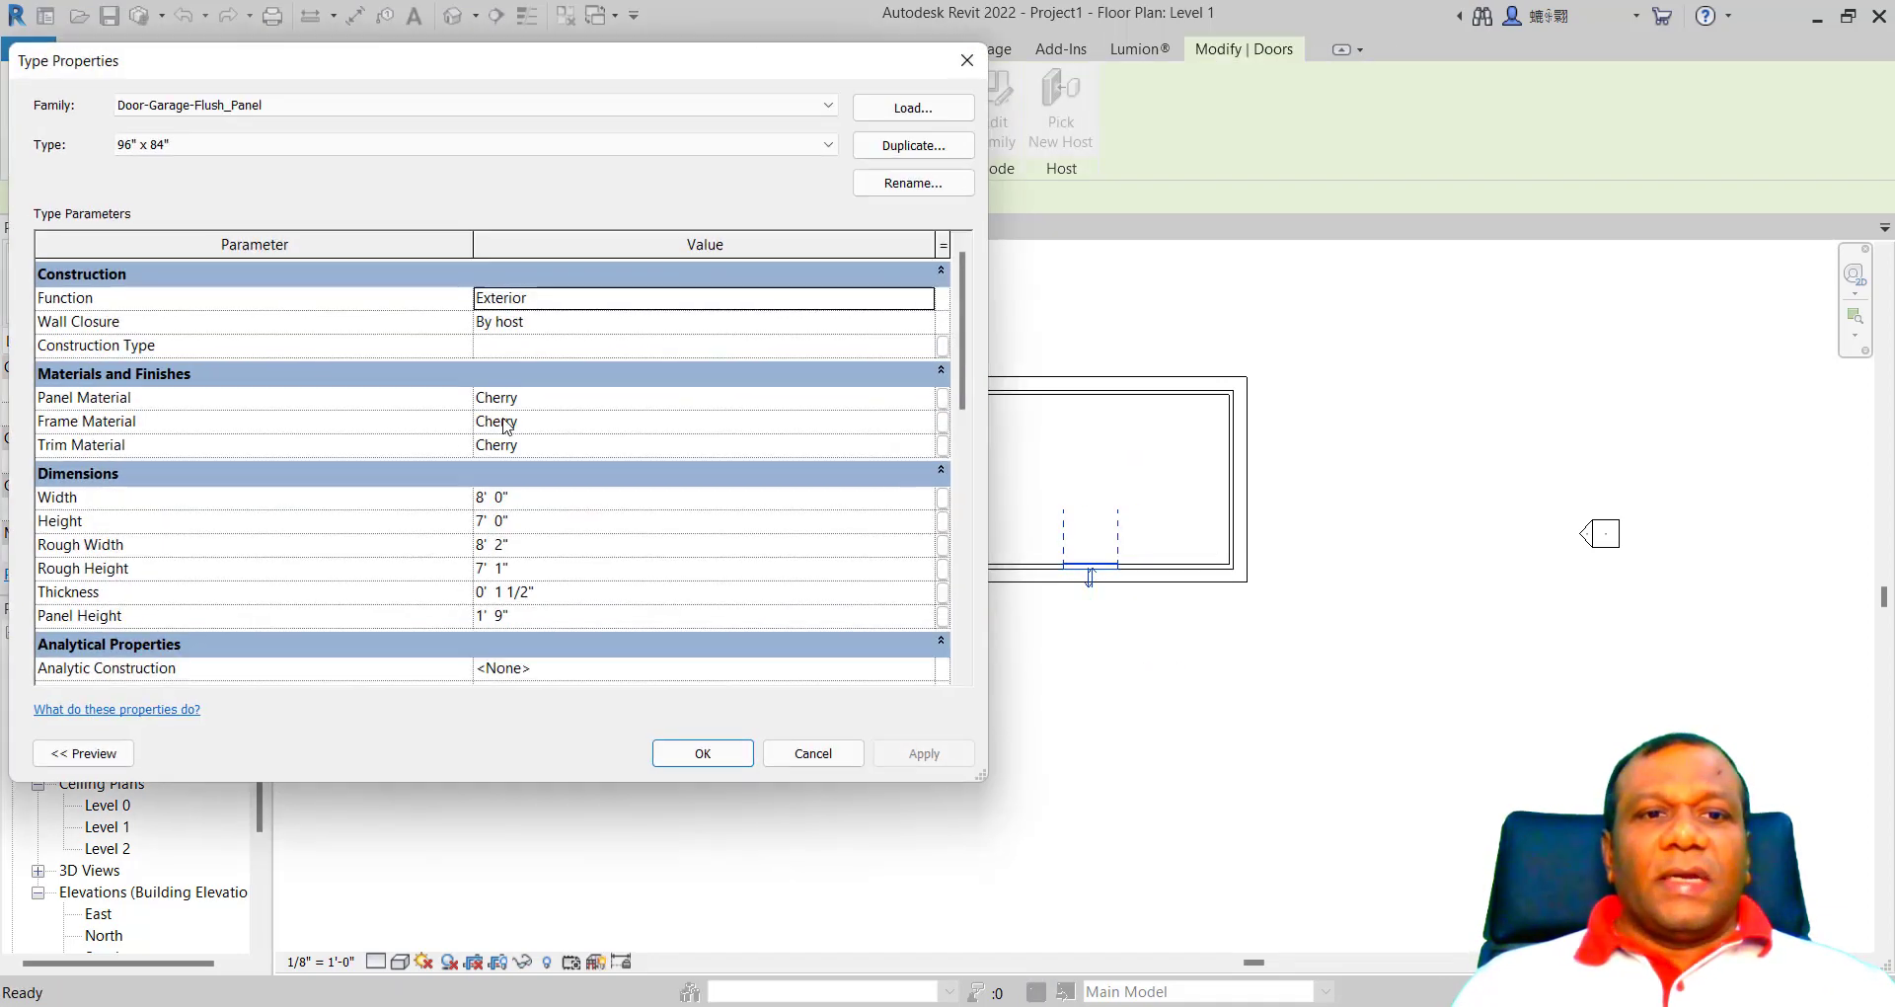
click(482, 500)
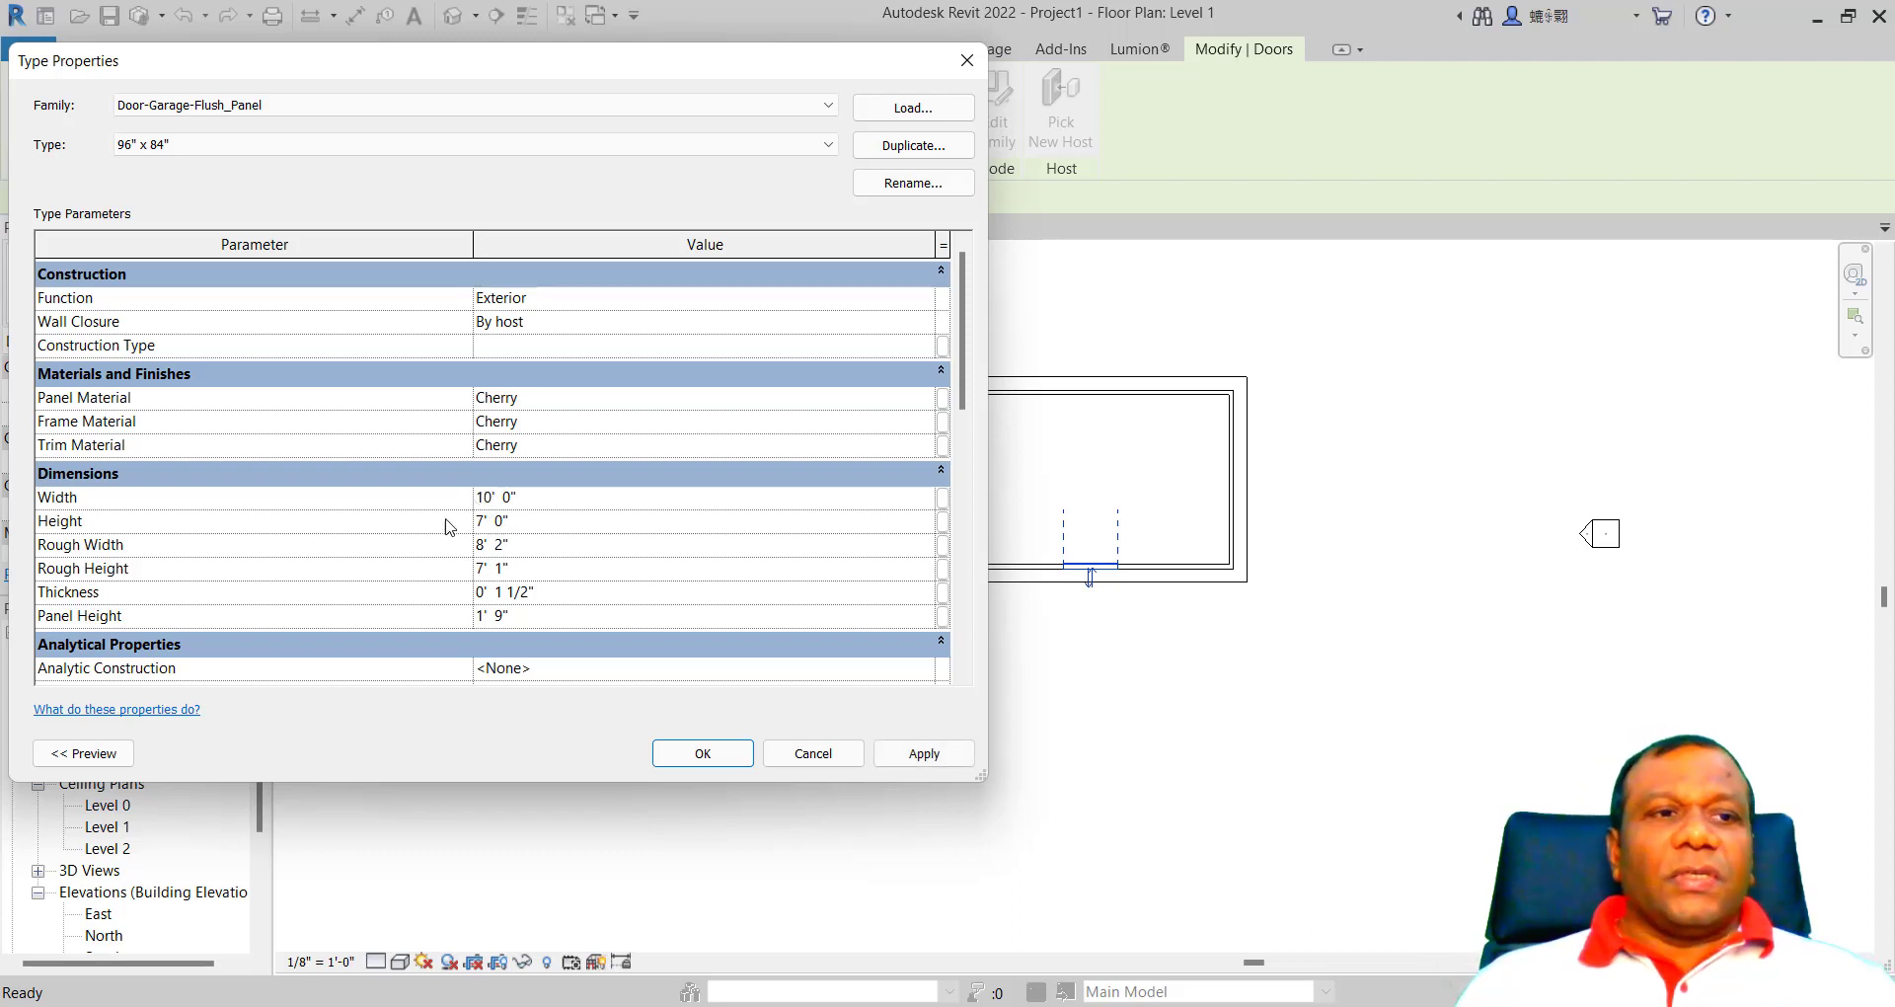
text(10)
click(926, 755)
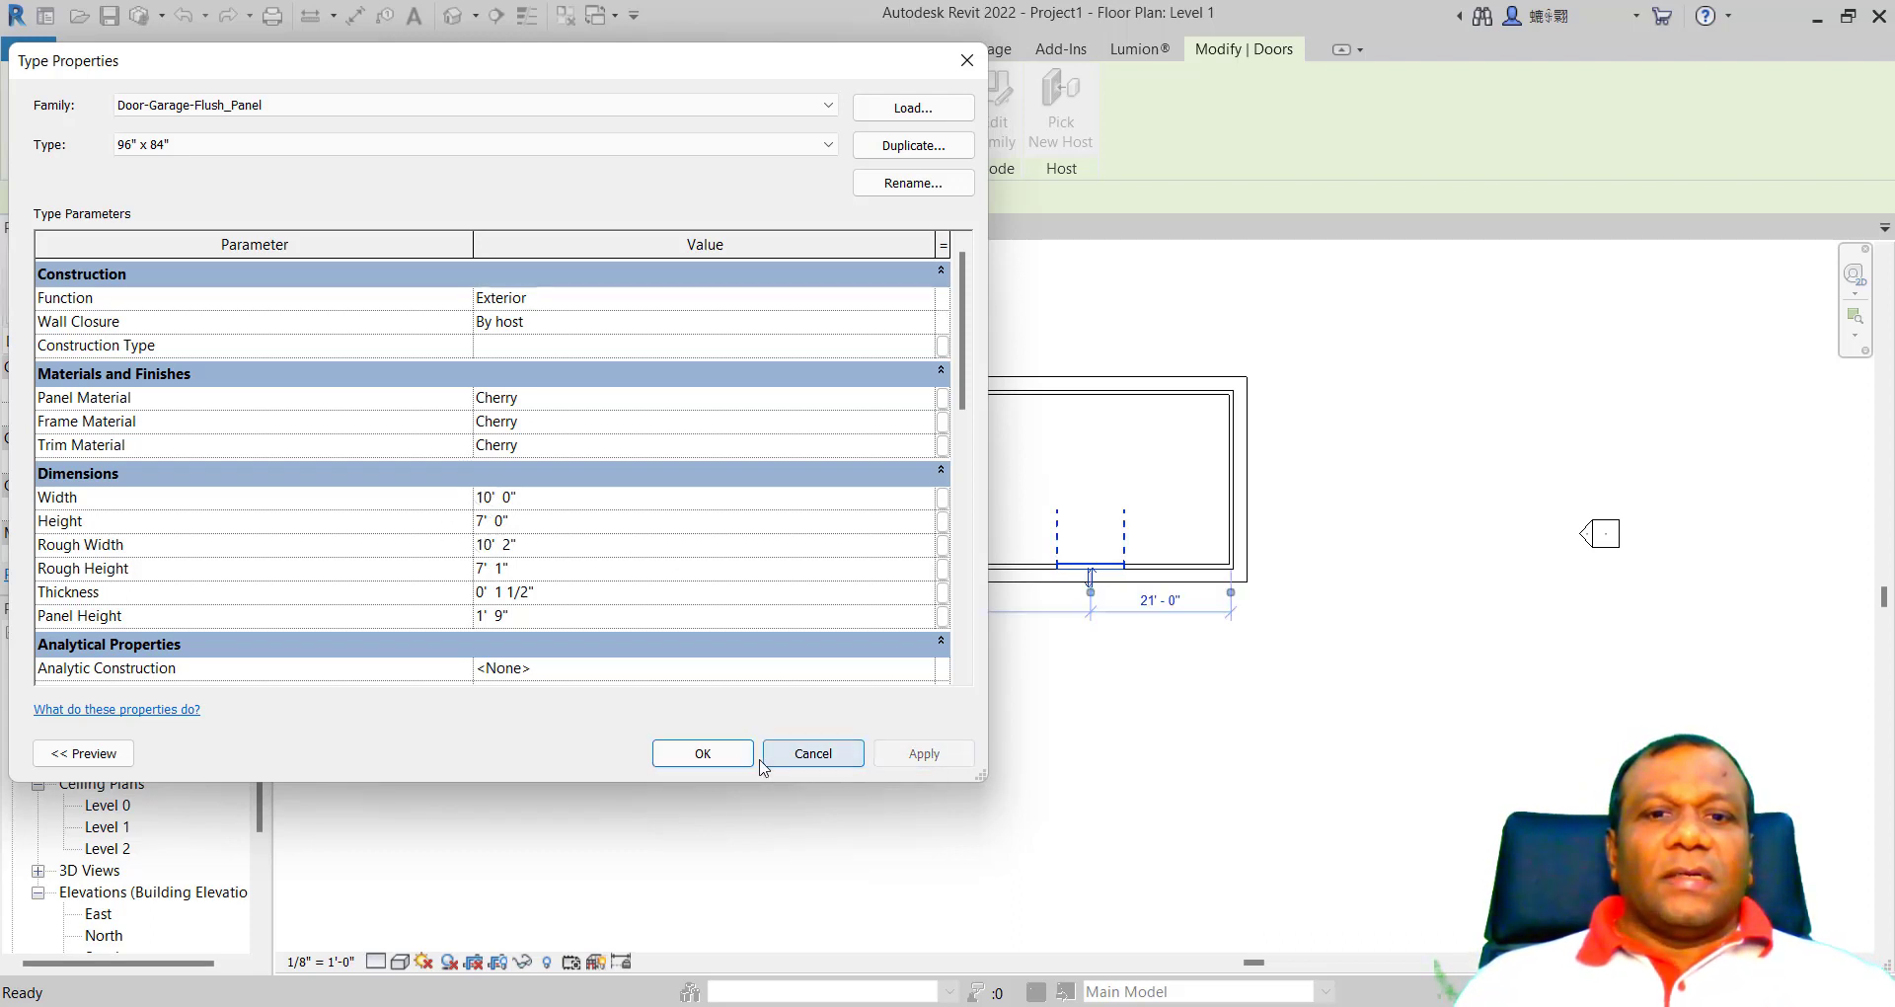
click(702, 753)
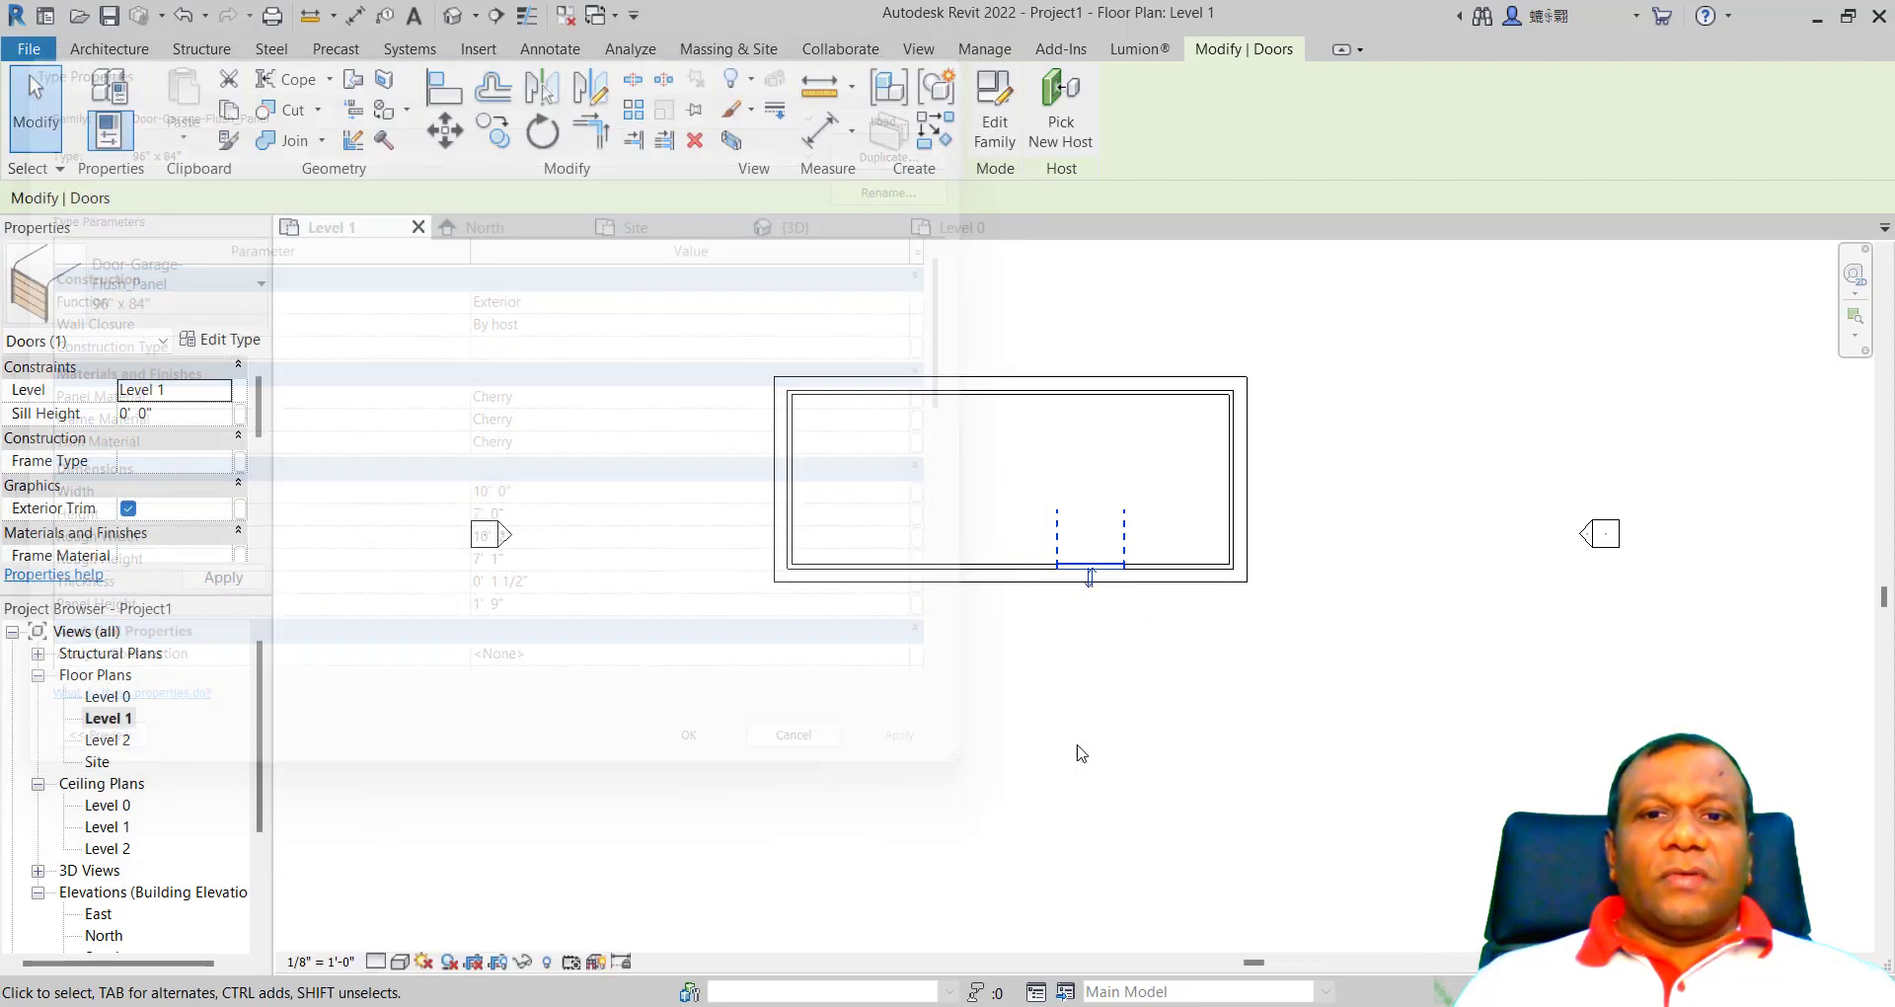
click(1100, 690)
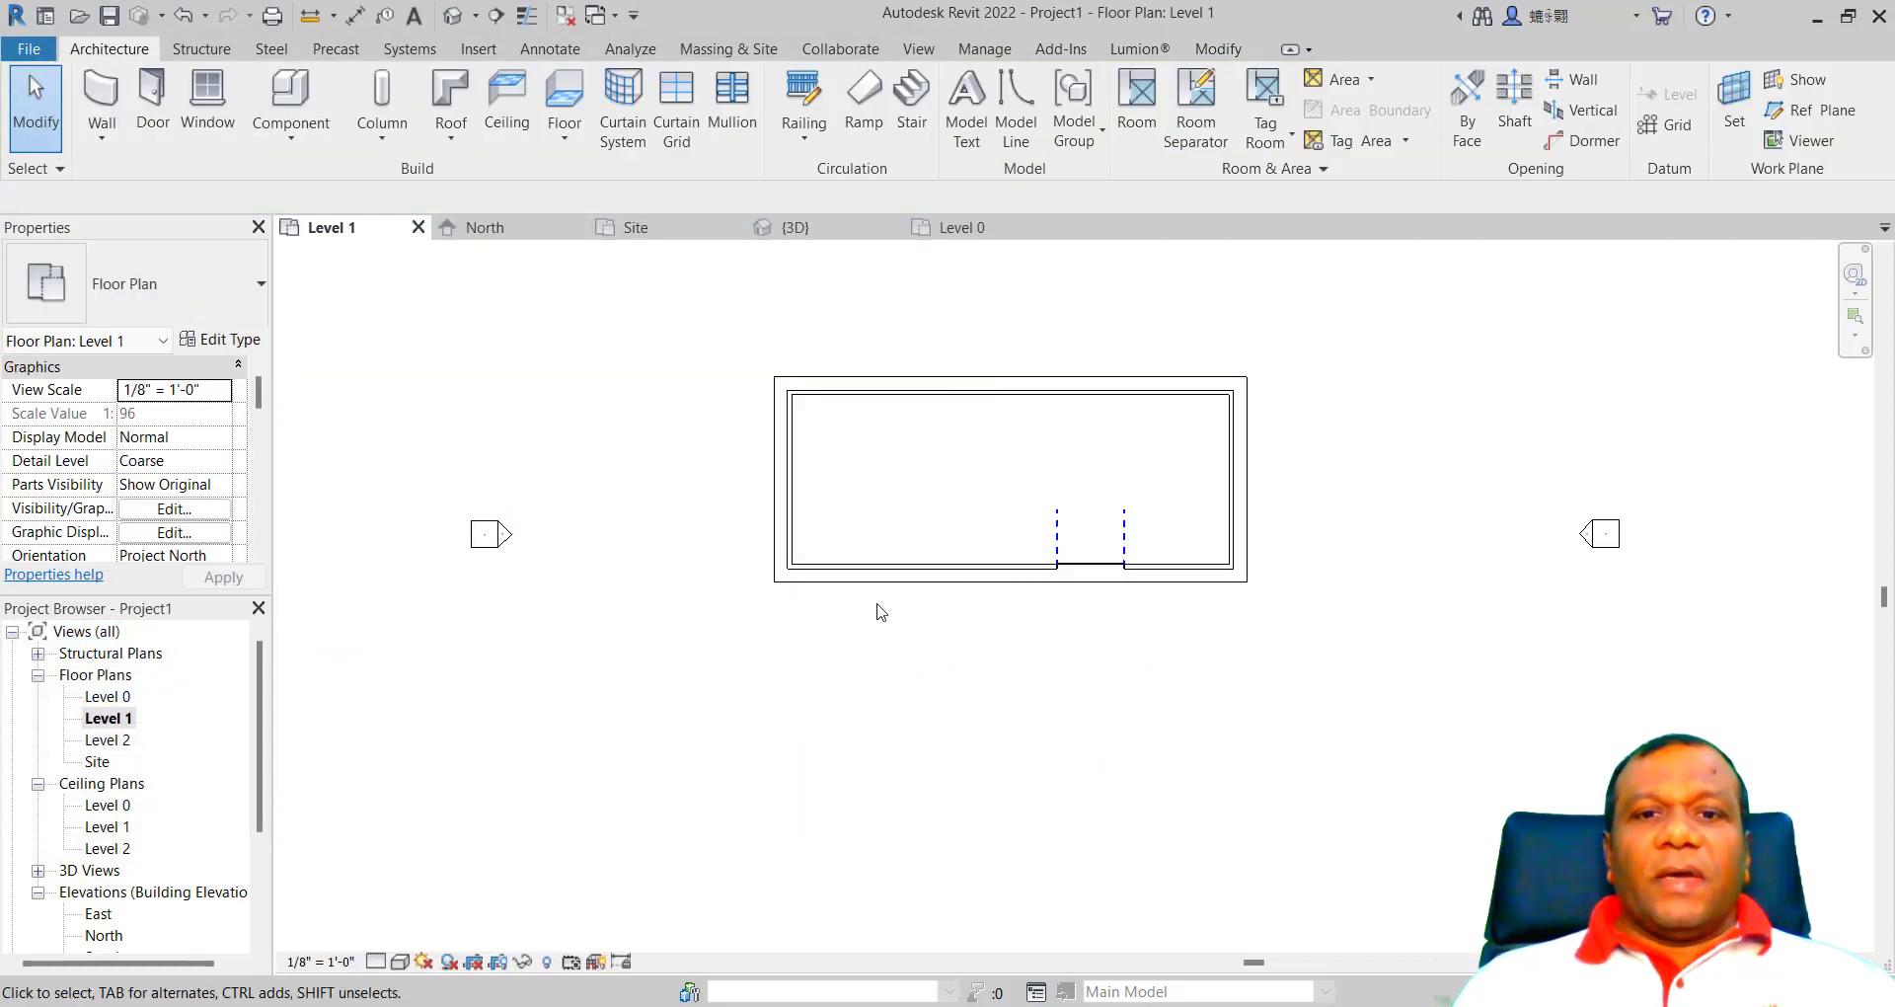
Step: Examine in 3D how the garage door sits in the front wall relative to the pad and the surrounding terrain
click(800, 231)
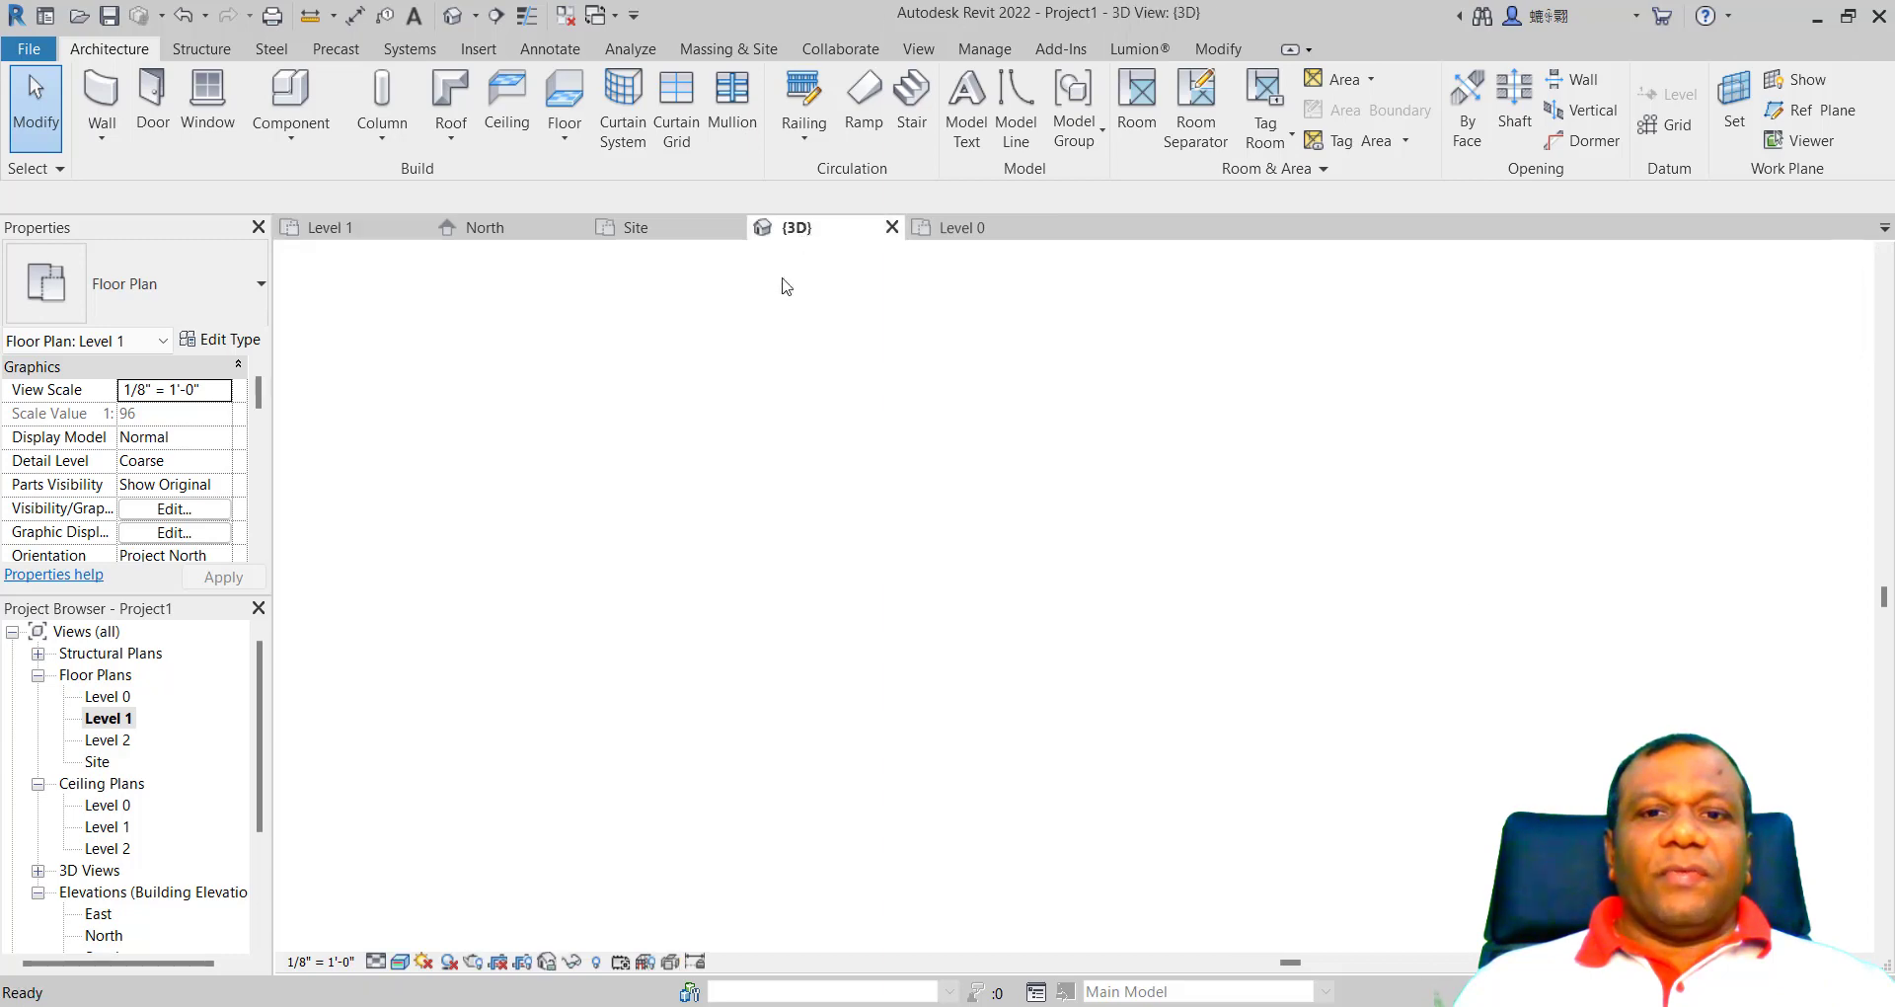
scroll(841, 561, up, 4)
scroll(764, 468, down, 2)
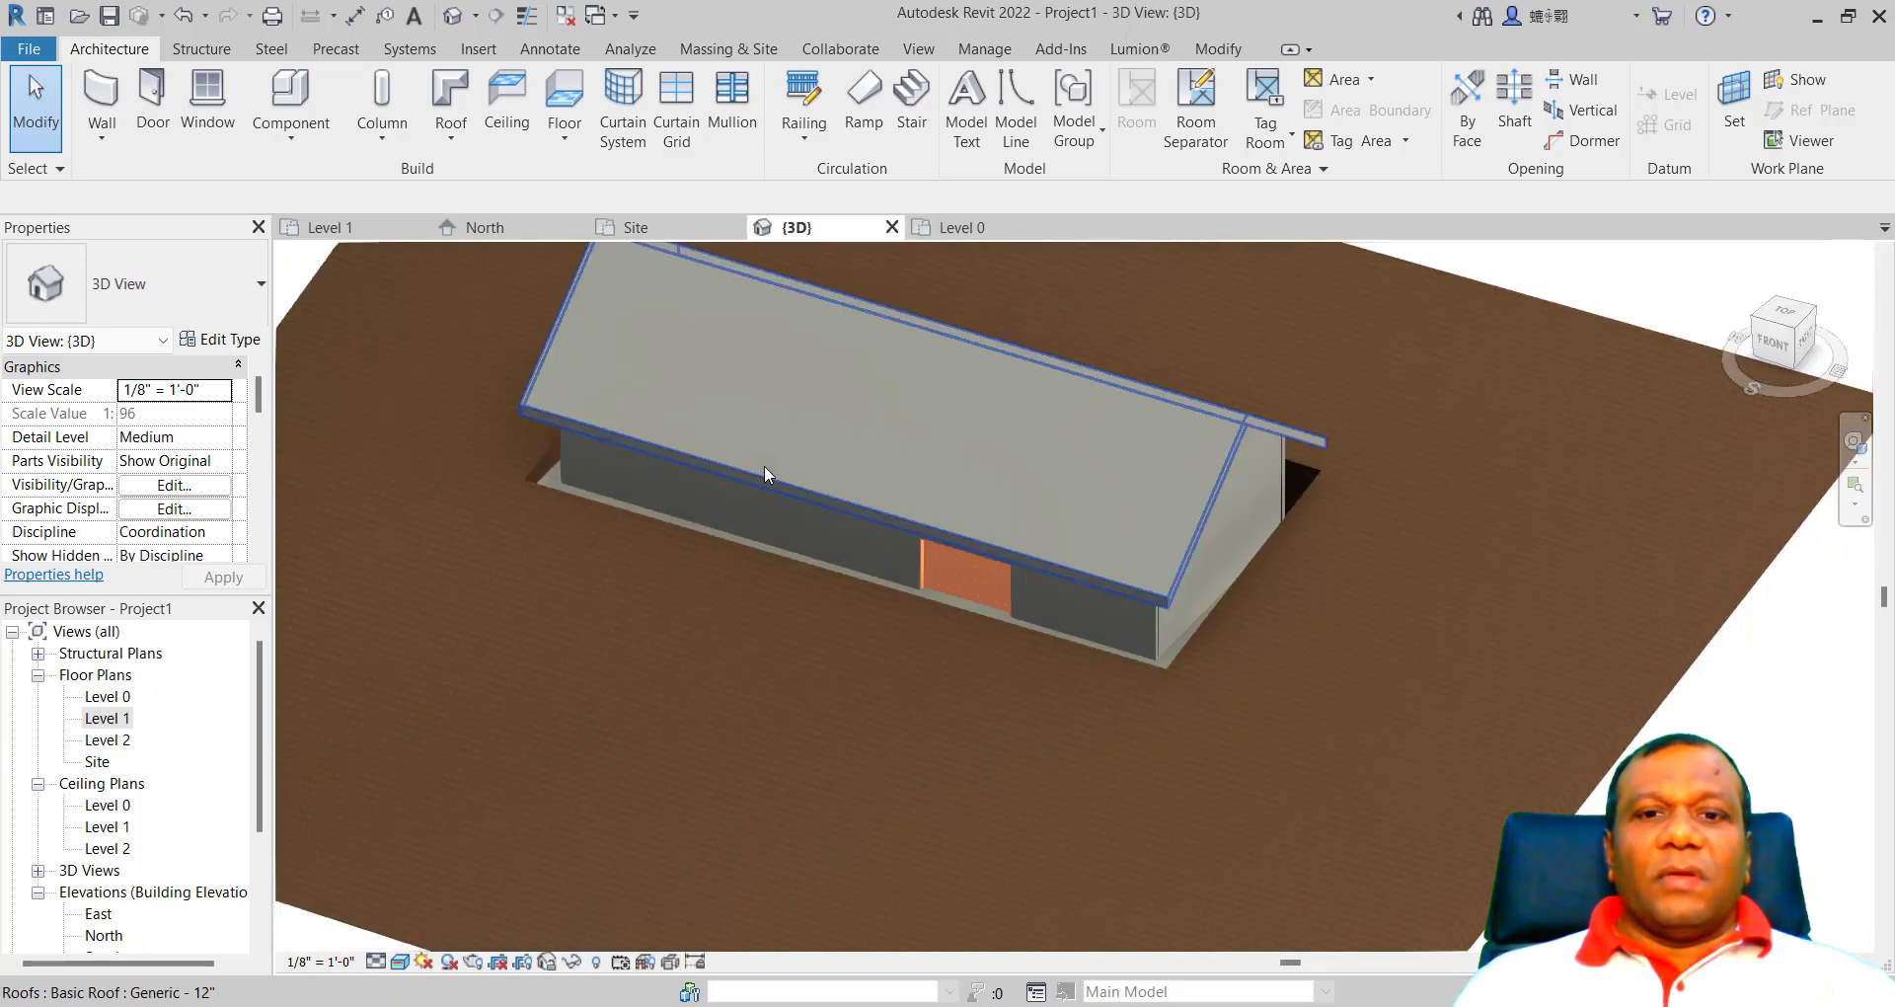
scroll(866, 606, up, 4)
scroll(948, 594, down, 4)
scroll(928, 706, down, 3)
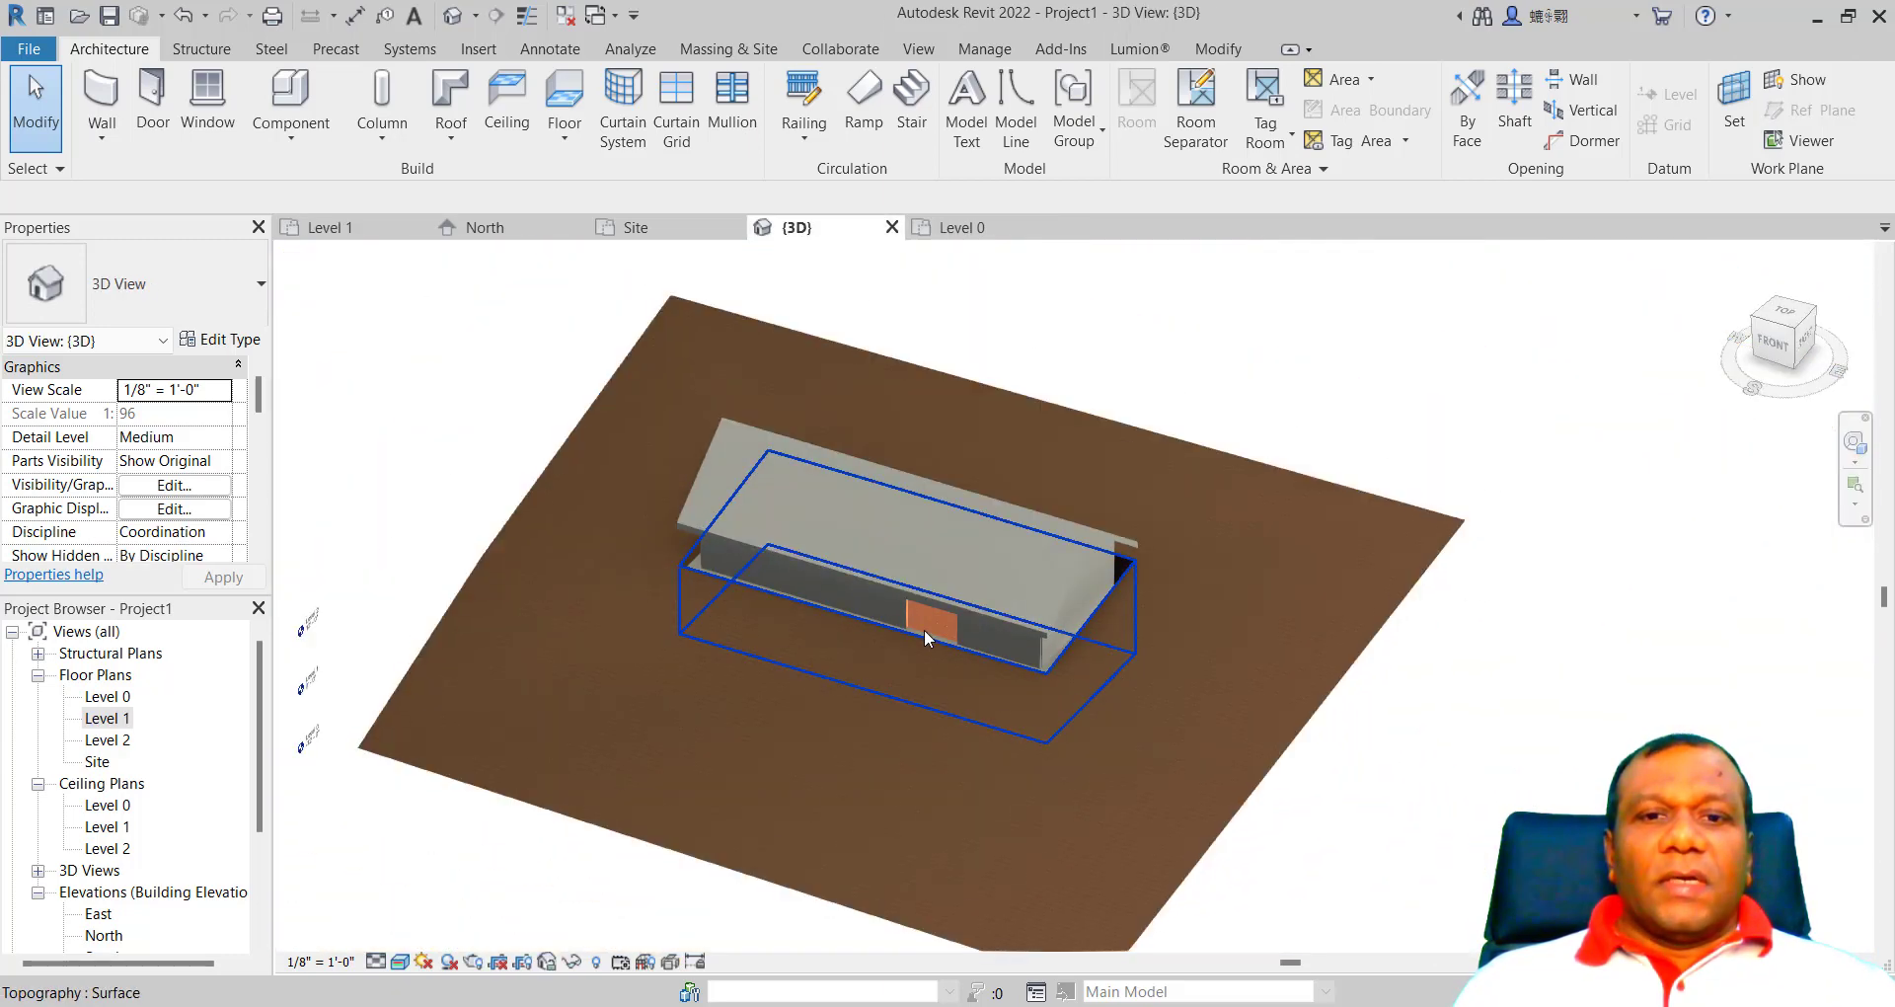
scroll(924, 630, up, 2)
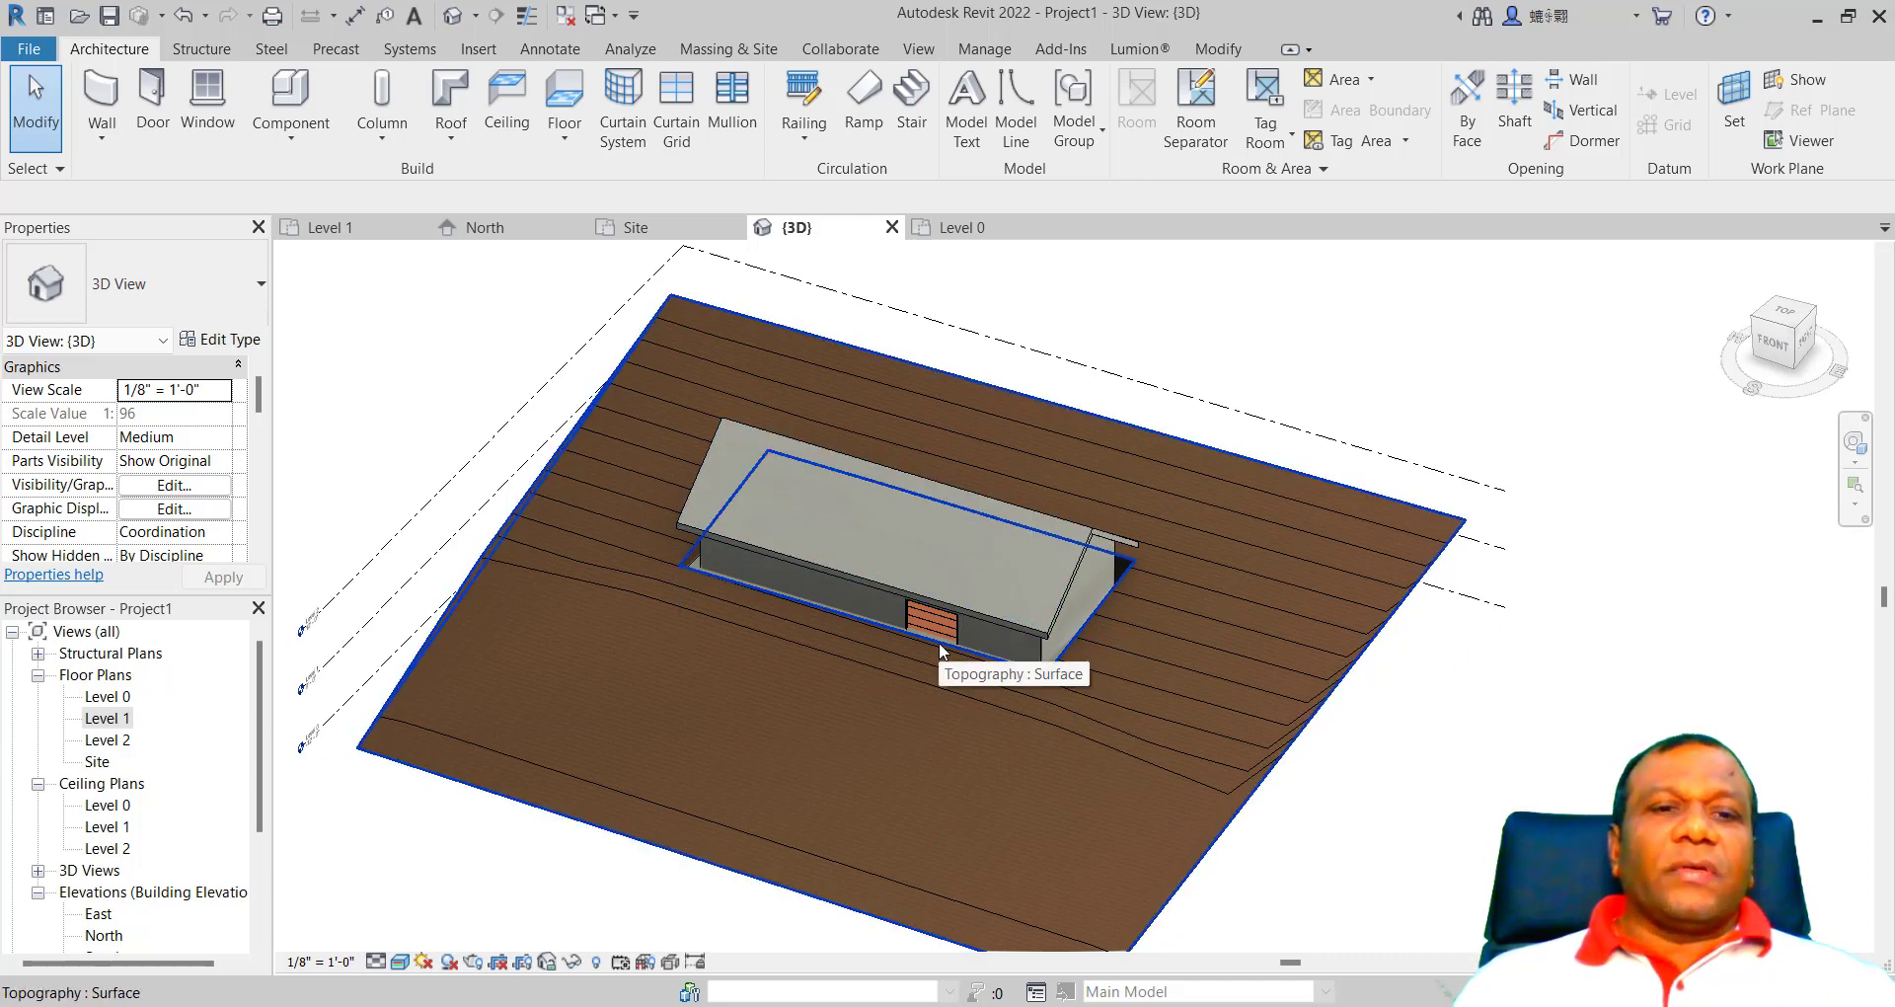
scroll(584, 519, up, 5)
scroll(507, 488, down, 4)
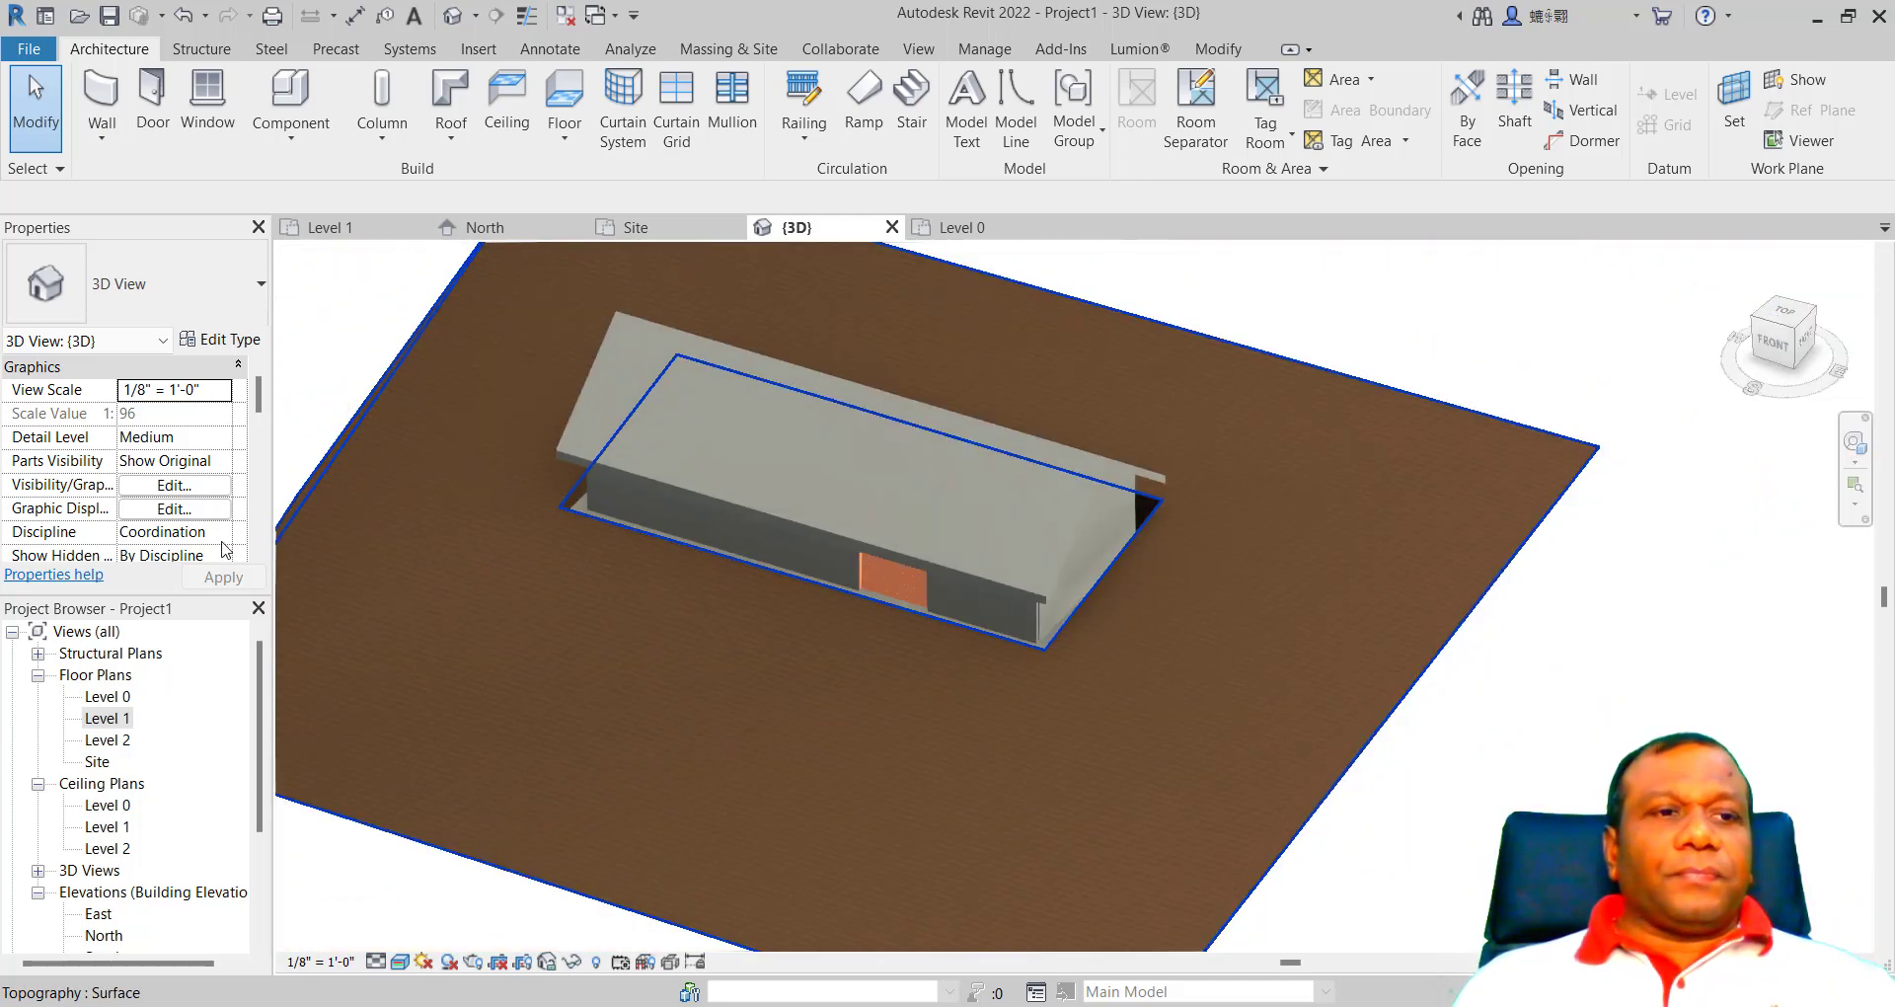
Step: Open the Site plan and set its visual style to Wireframe so the walls and garage door show through the roof
double_click(103, 765)
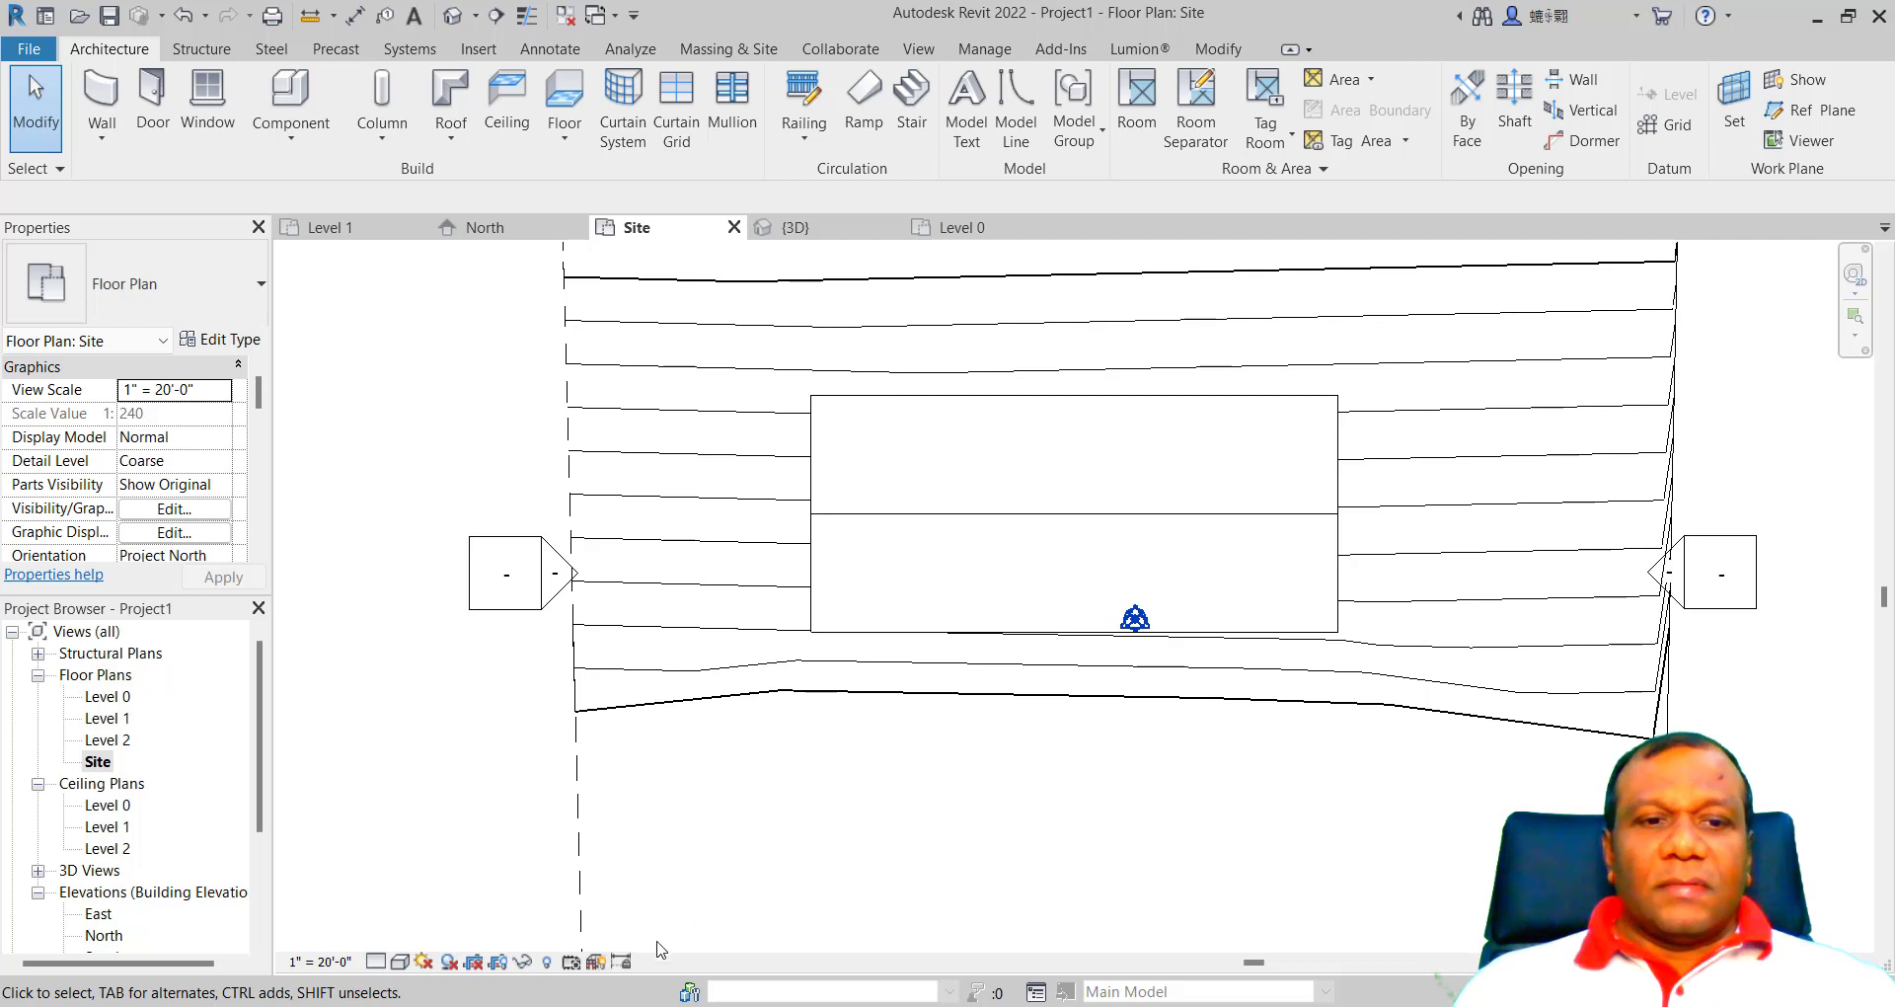
click(405, 961)
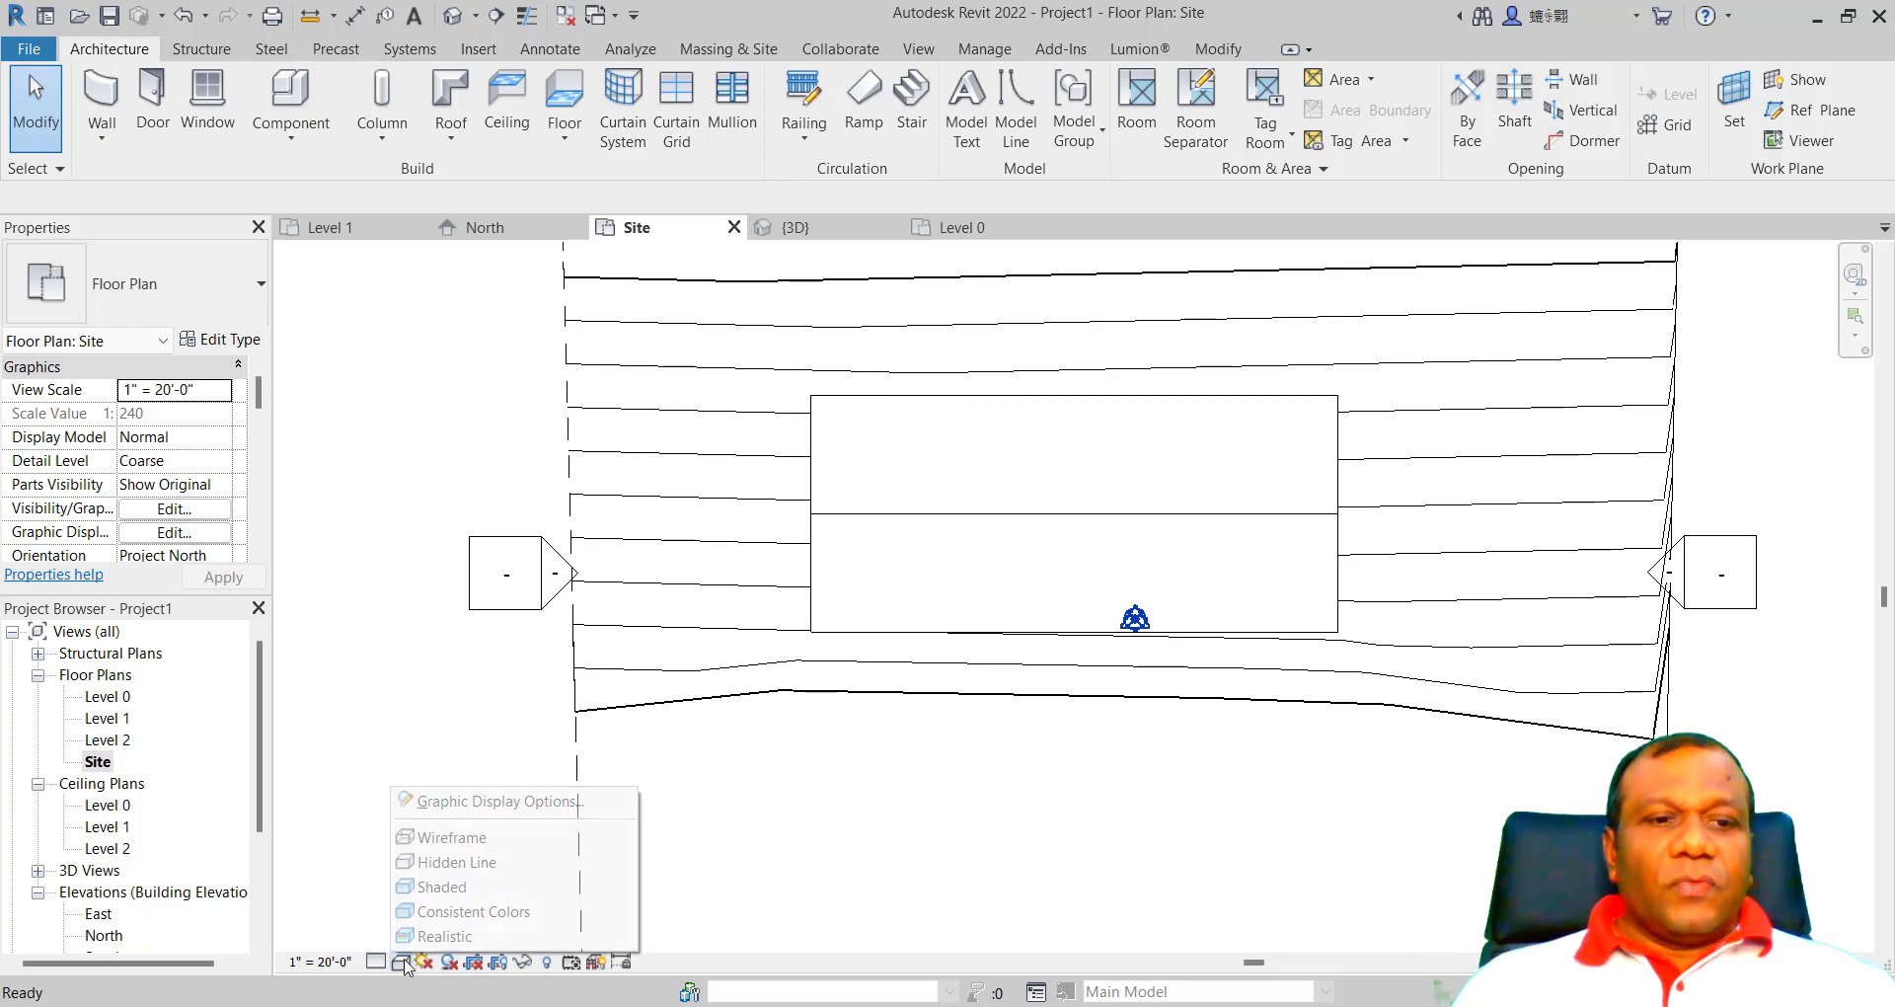
click(446, 838)
scroll(1135, 581, up, 2)
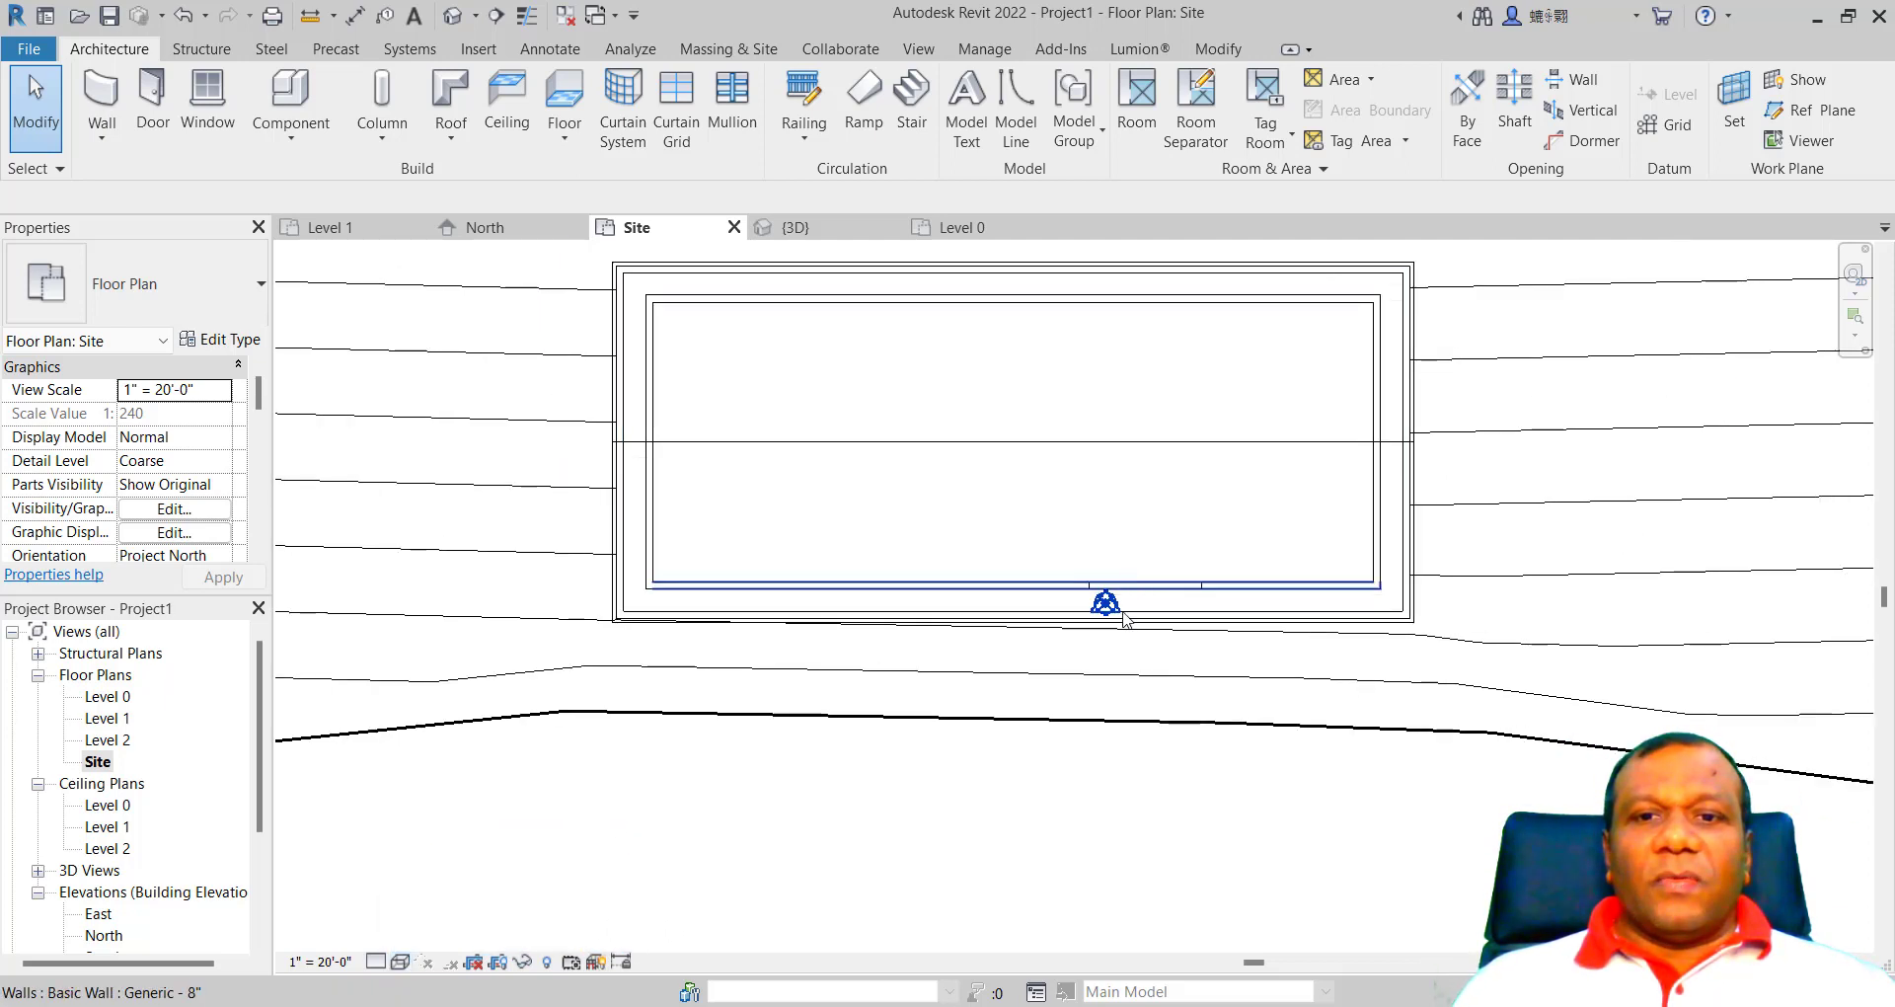
Step: Draw a horizontal detail line across the north part of the site, from just outside its west edge to just inside its east edge
scroll(1126, 617, down, 5)
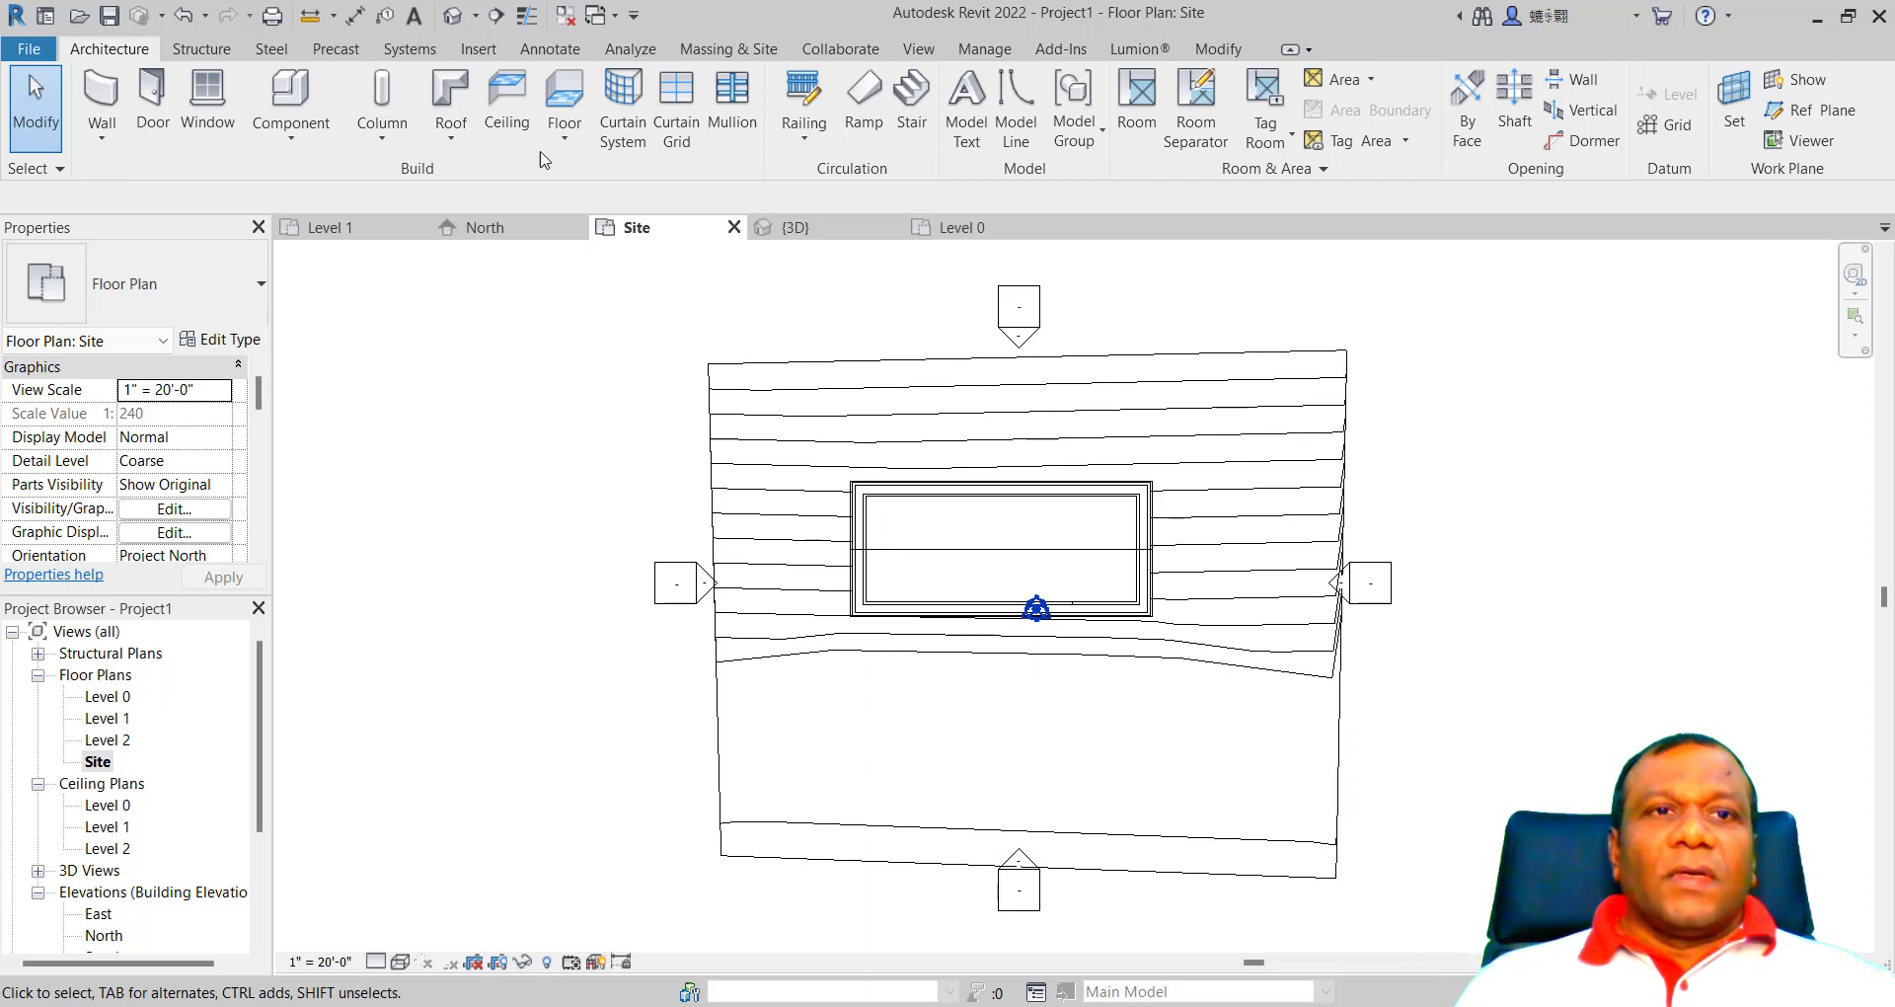
click(548, 49)
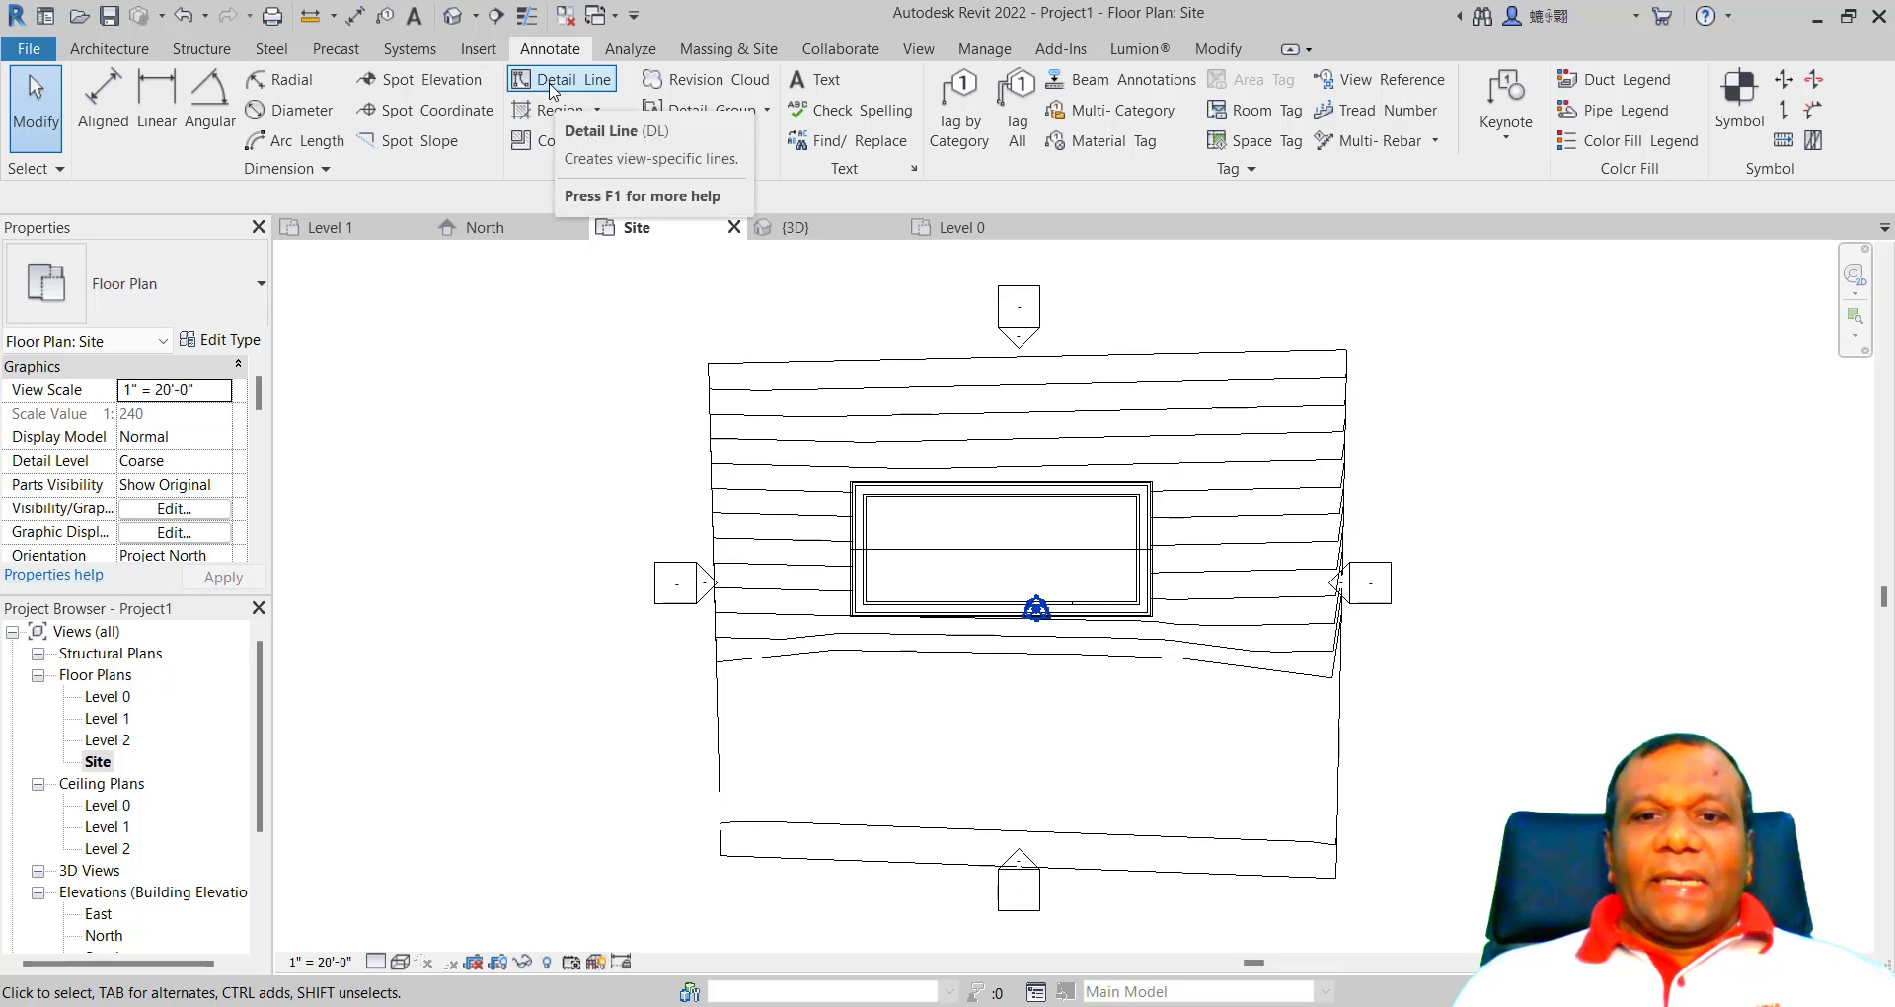
click(550, 81)
scroll(1050, 647, up, 5)
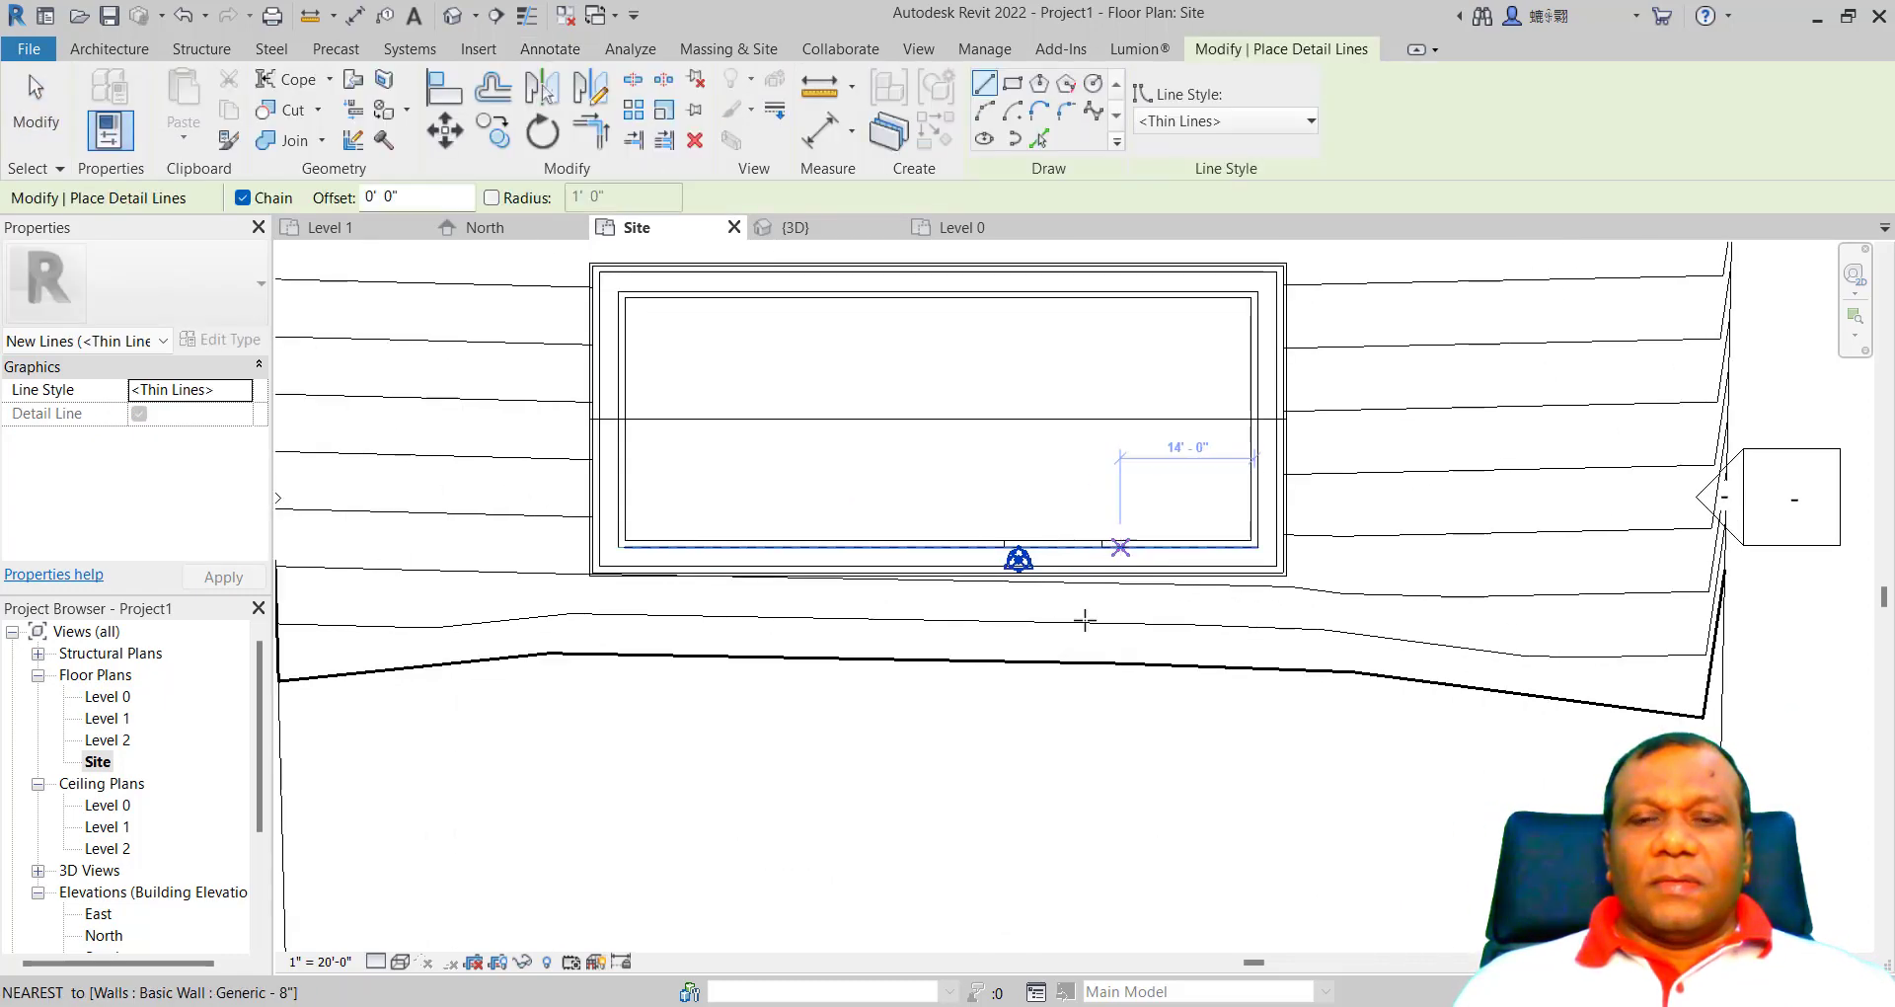
scroll(1085, 619, down, 4)
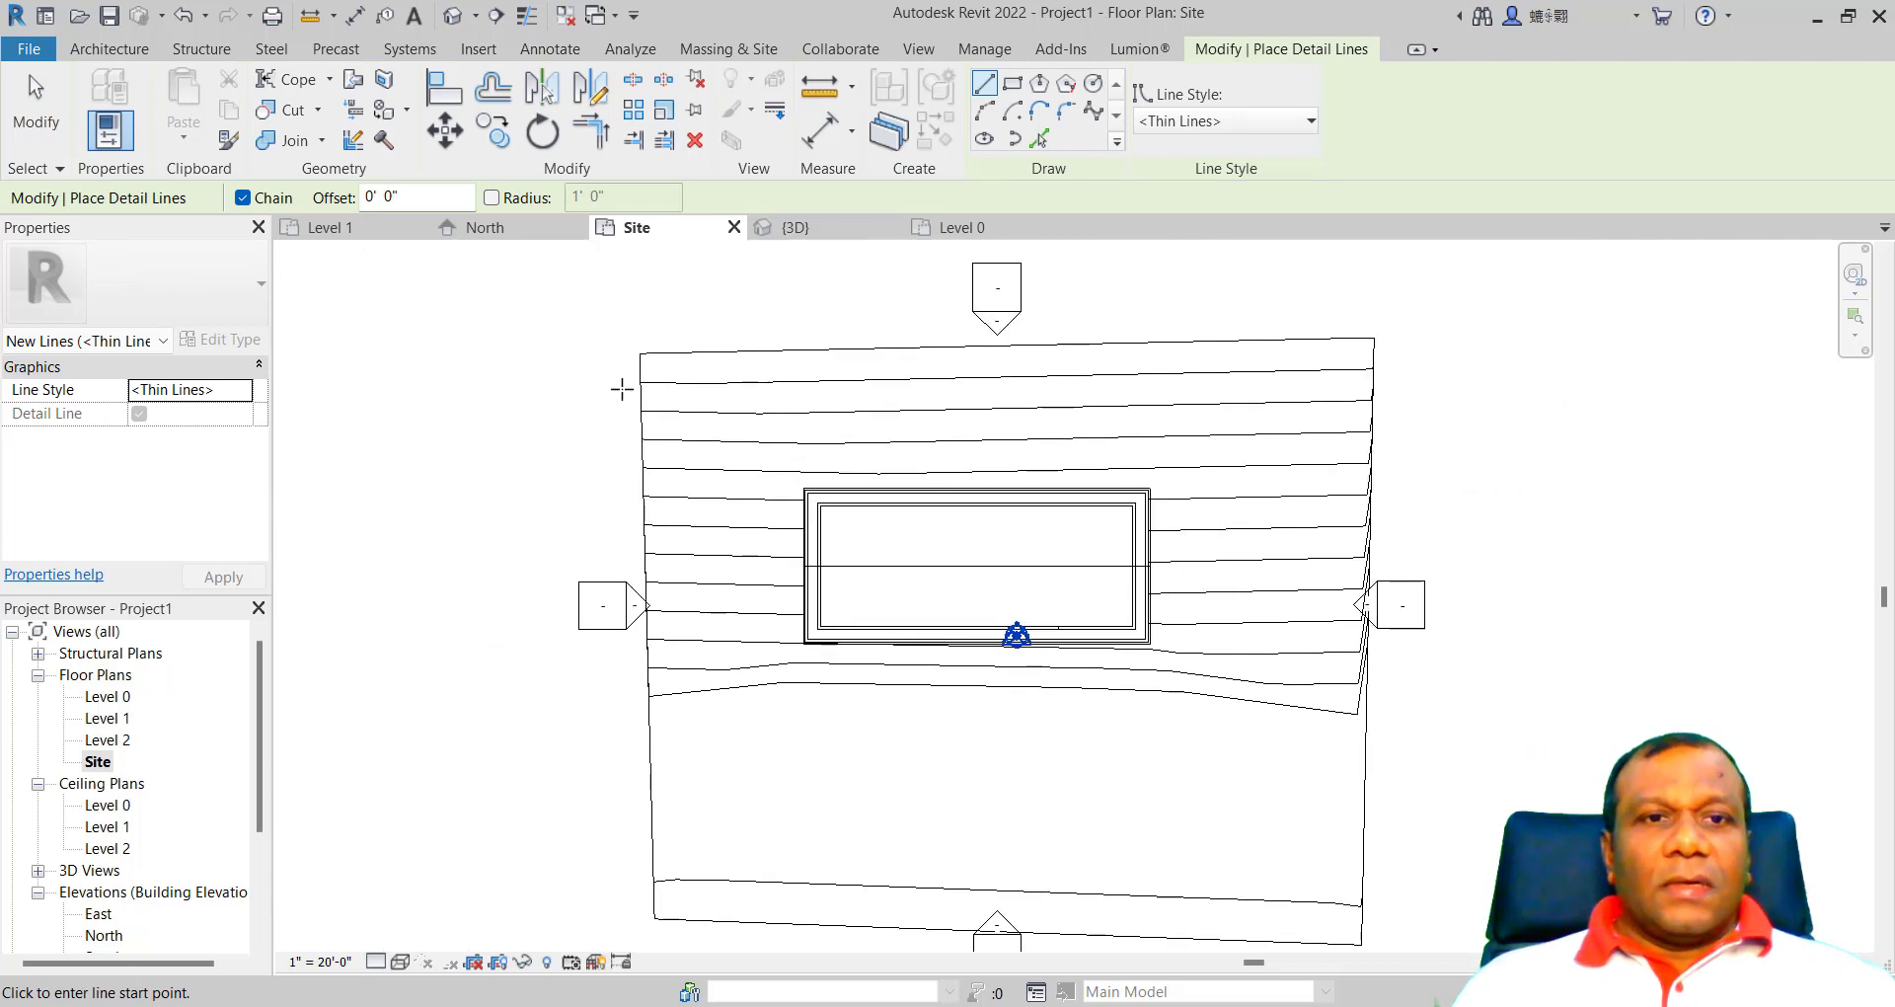
click(620, 387)
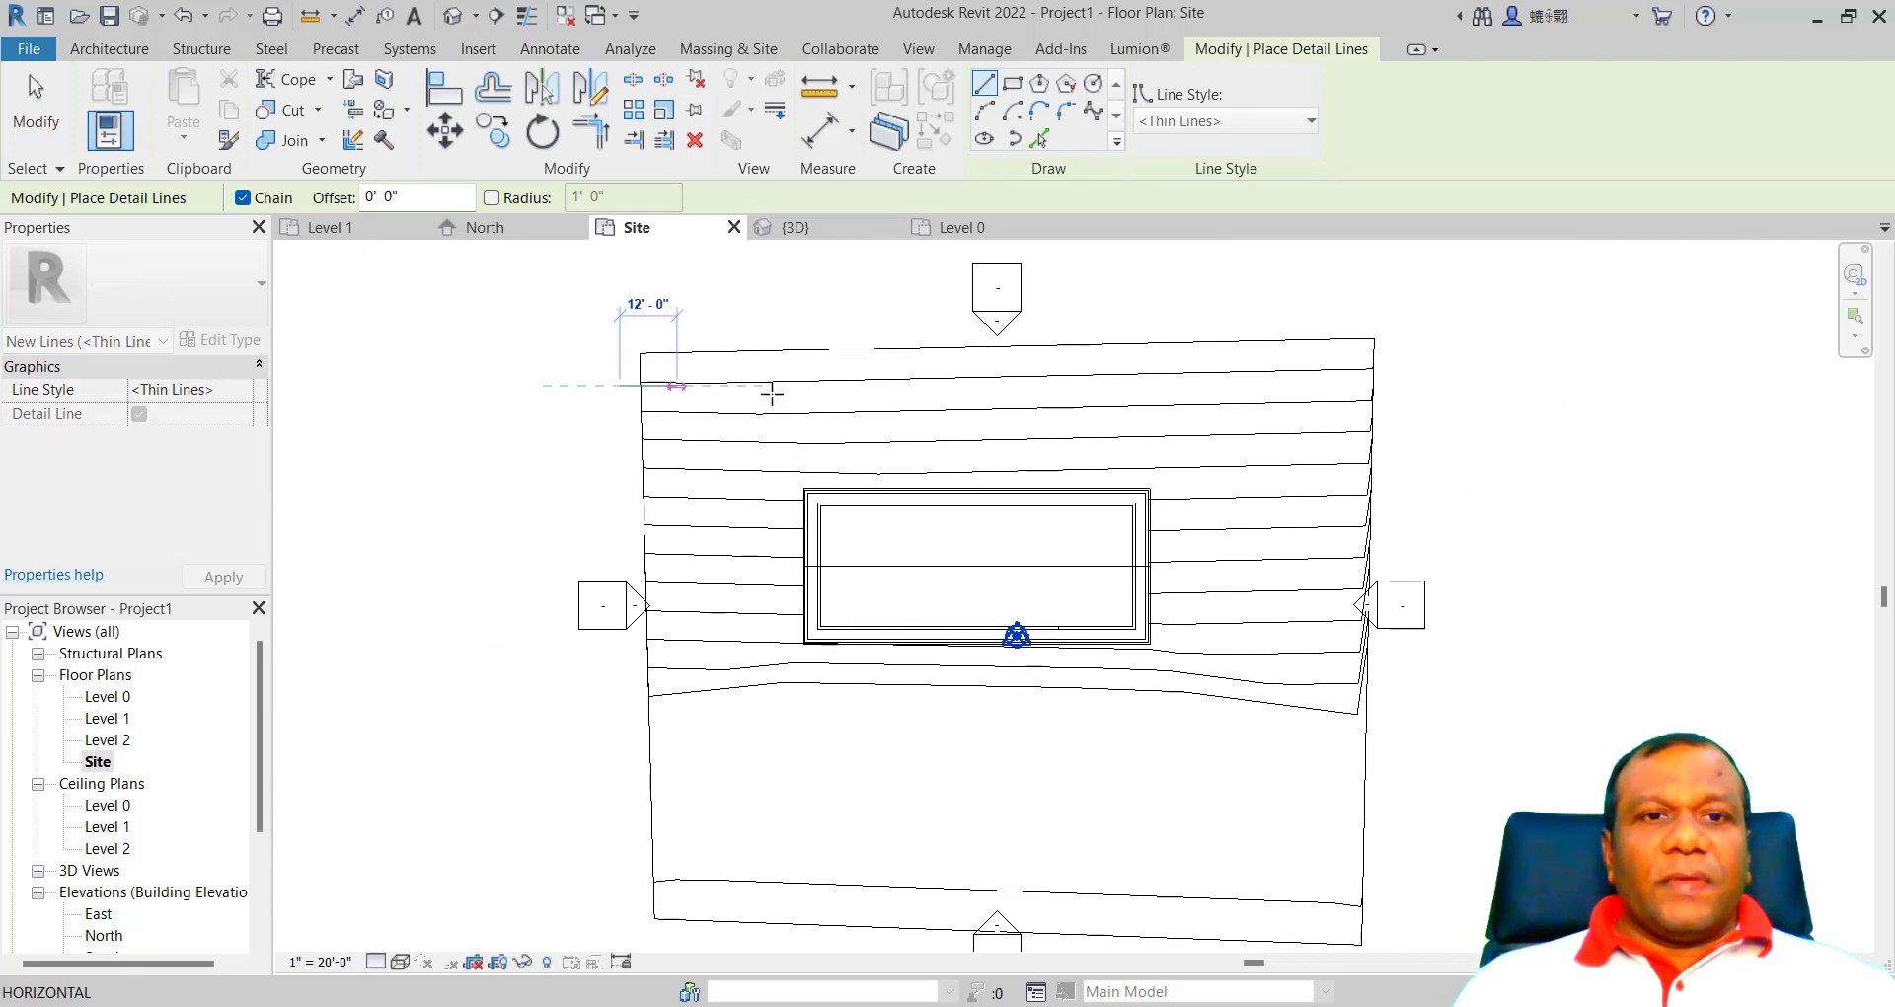
click(1326, 386)
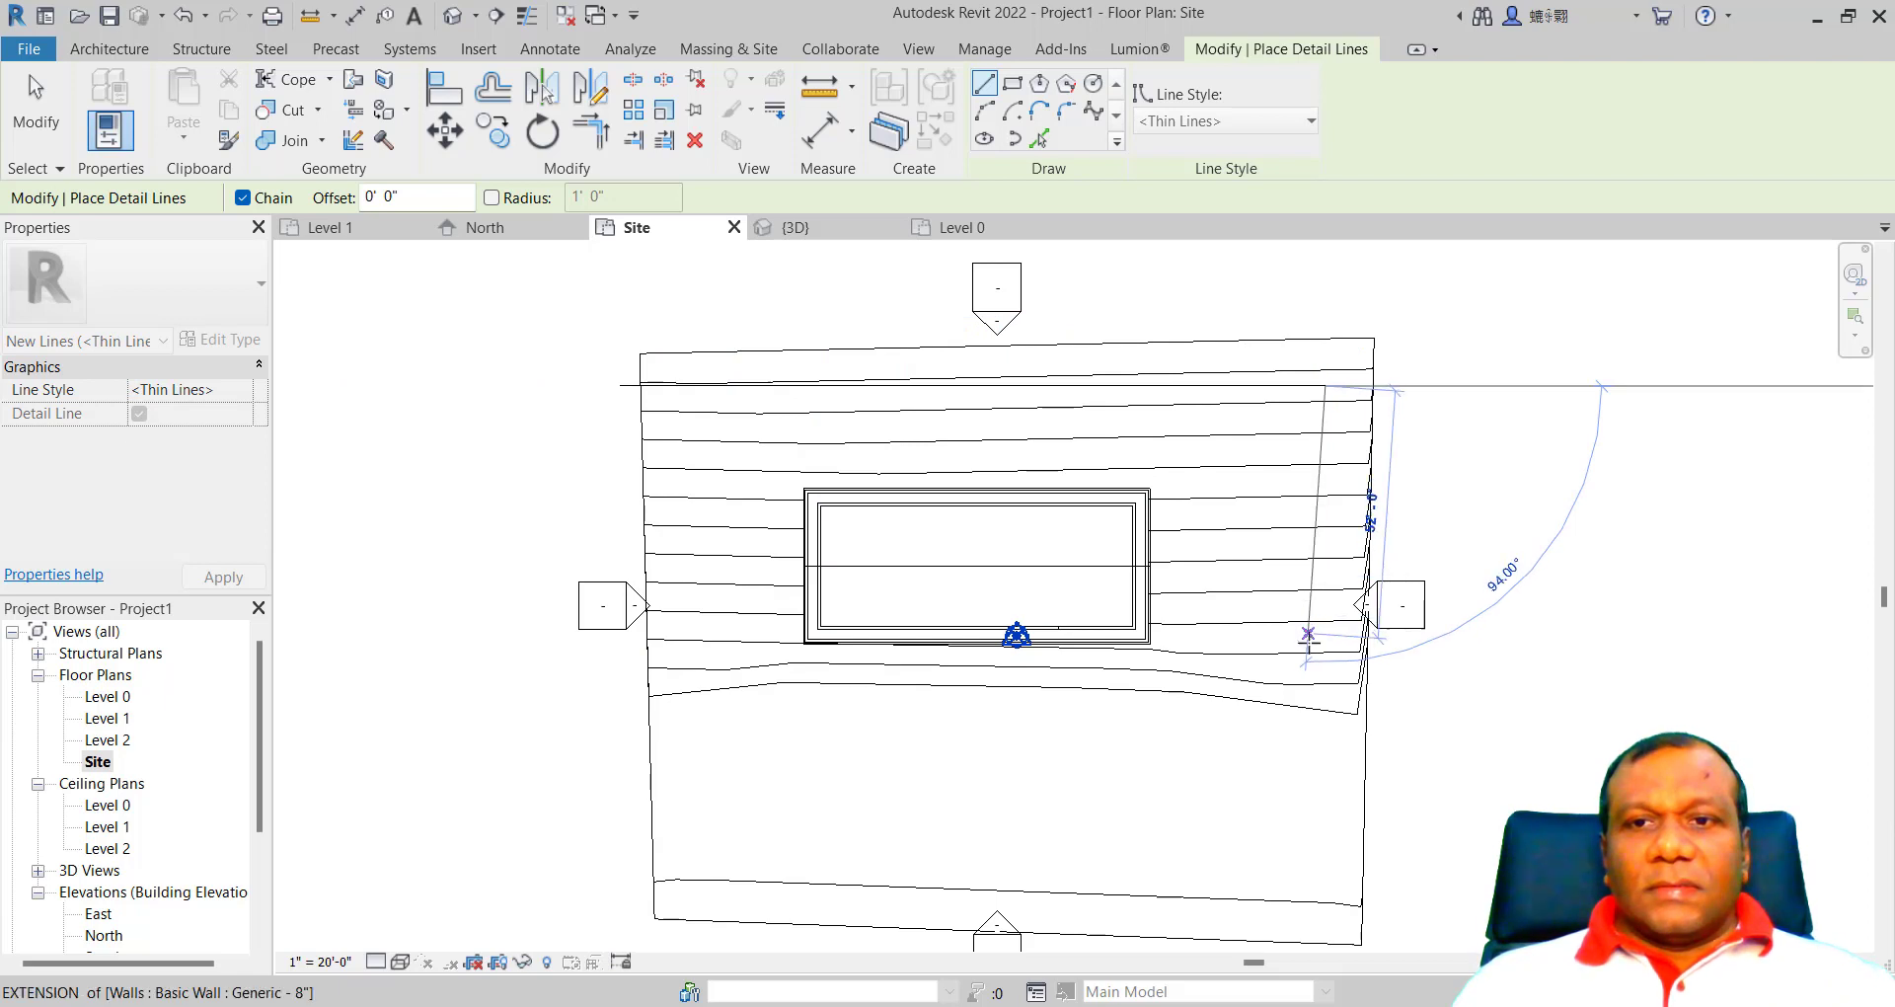
Step: Continue the detail lines down the east side, west along the south edge, and about 59' 6" north to the house front
scroll(1323, 790, down, 2)
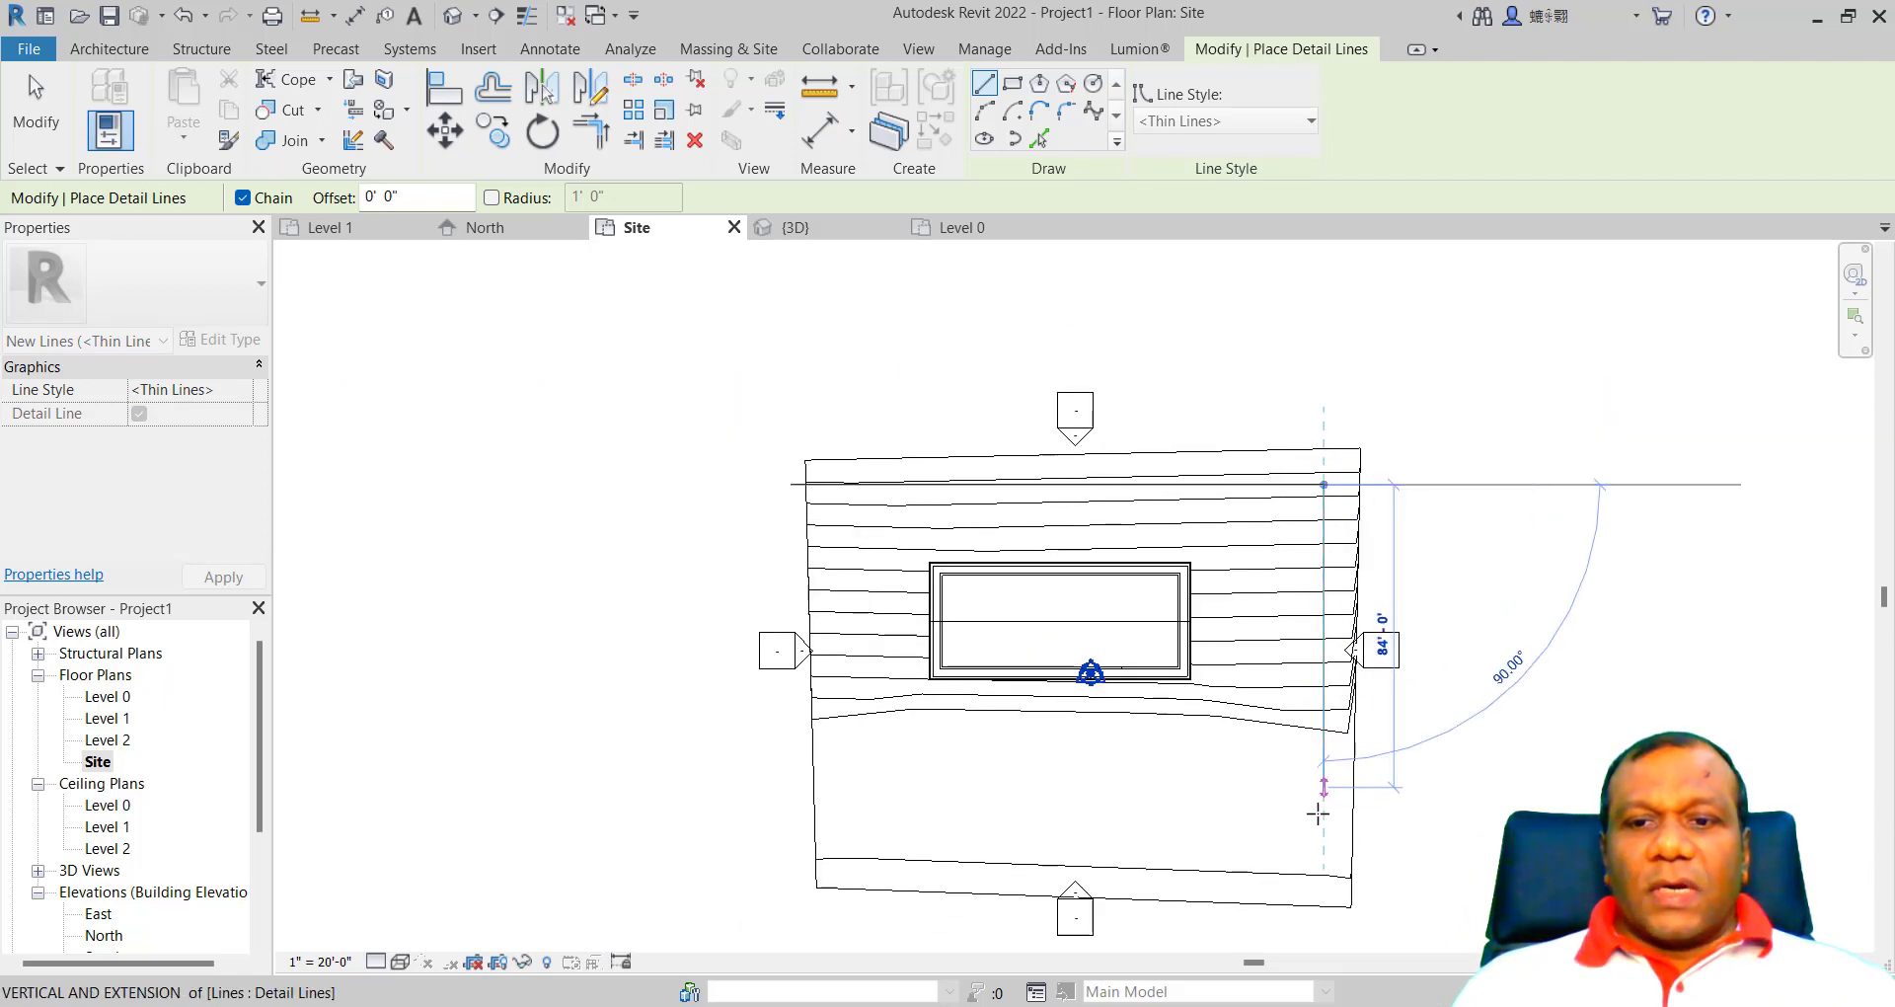
click(1322, 887)
scroll(1202, 870, up, 3)
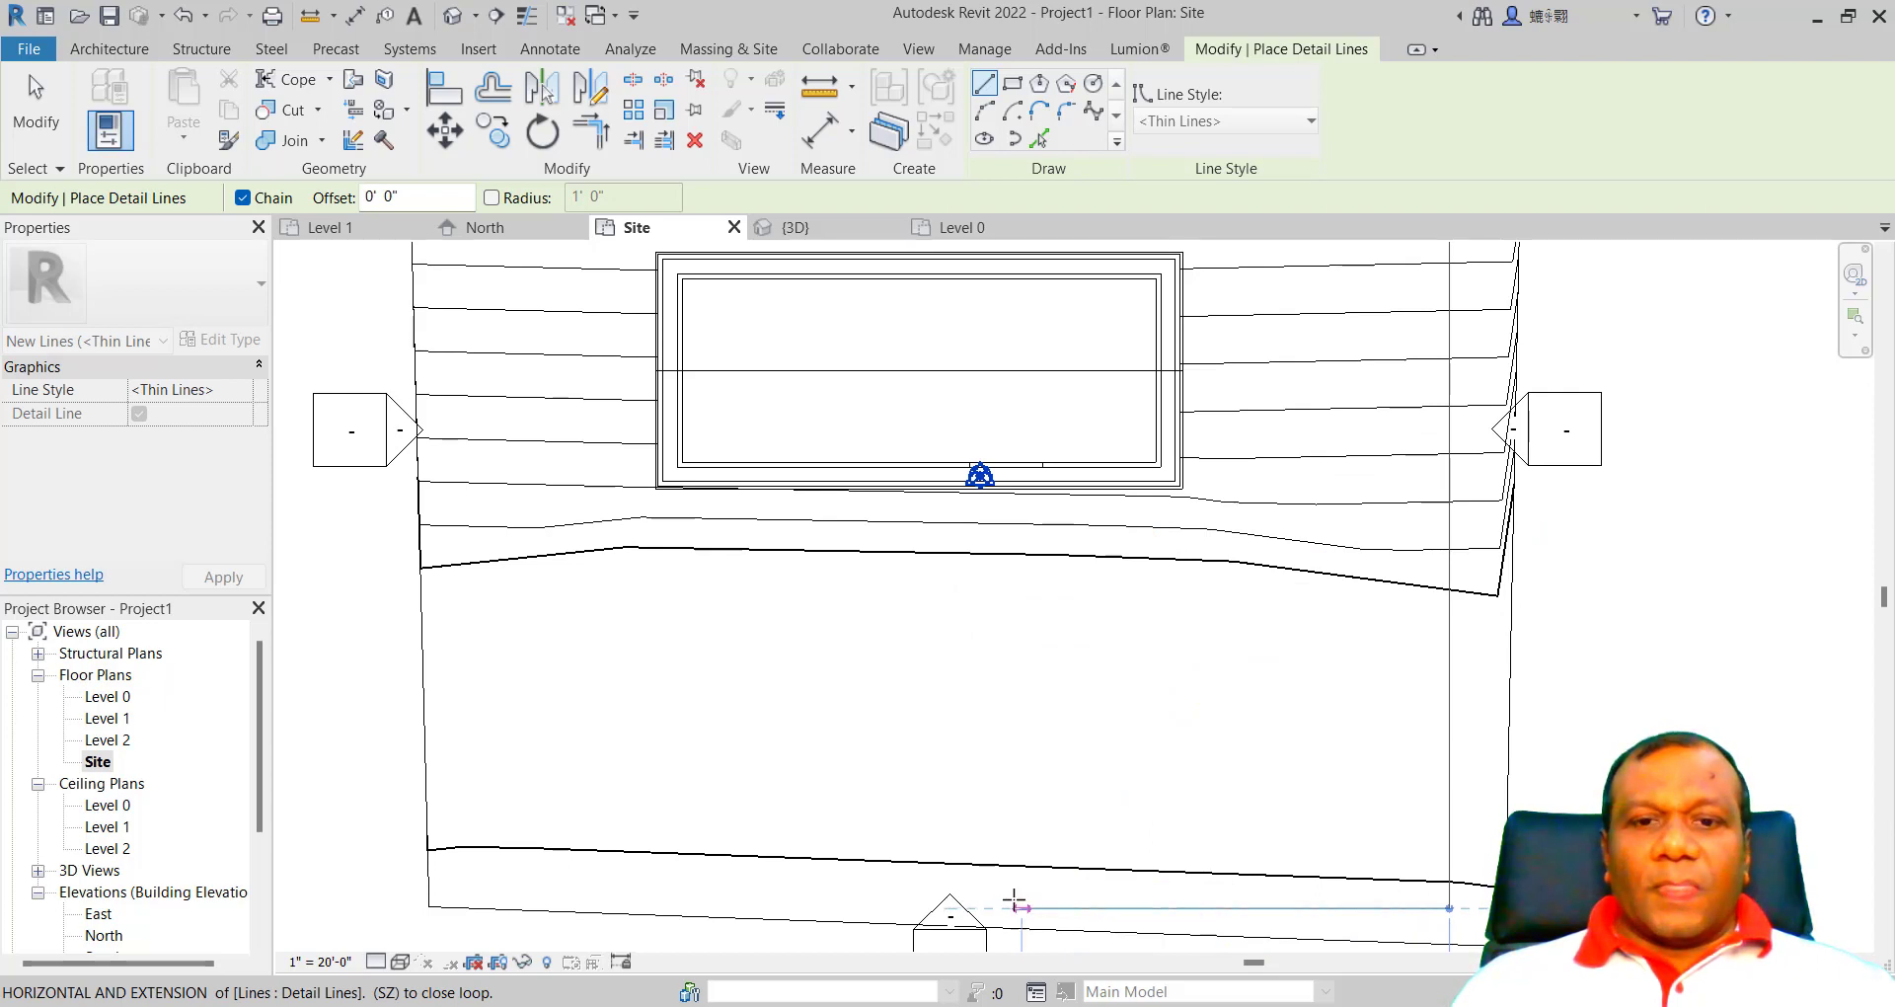
click(921, 896)
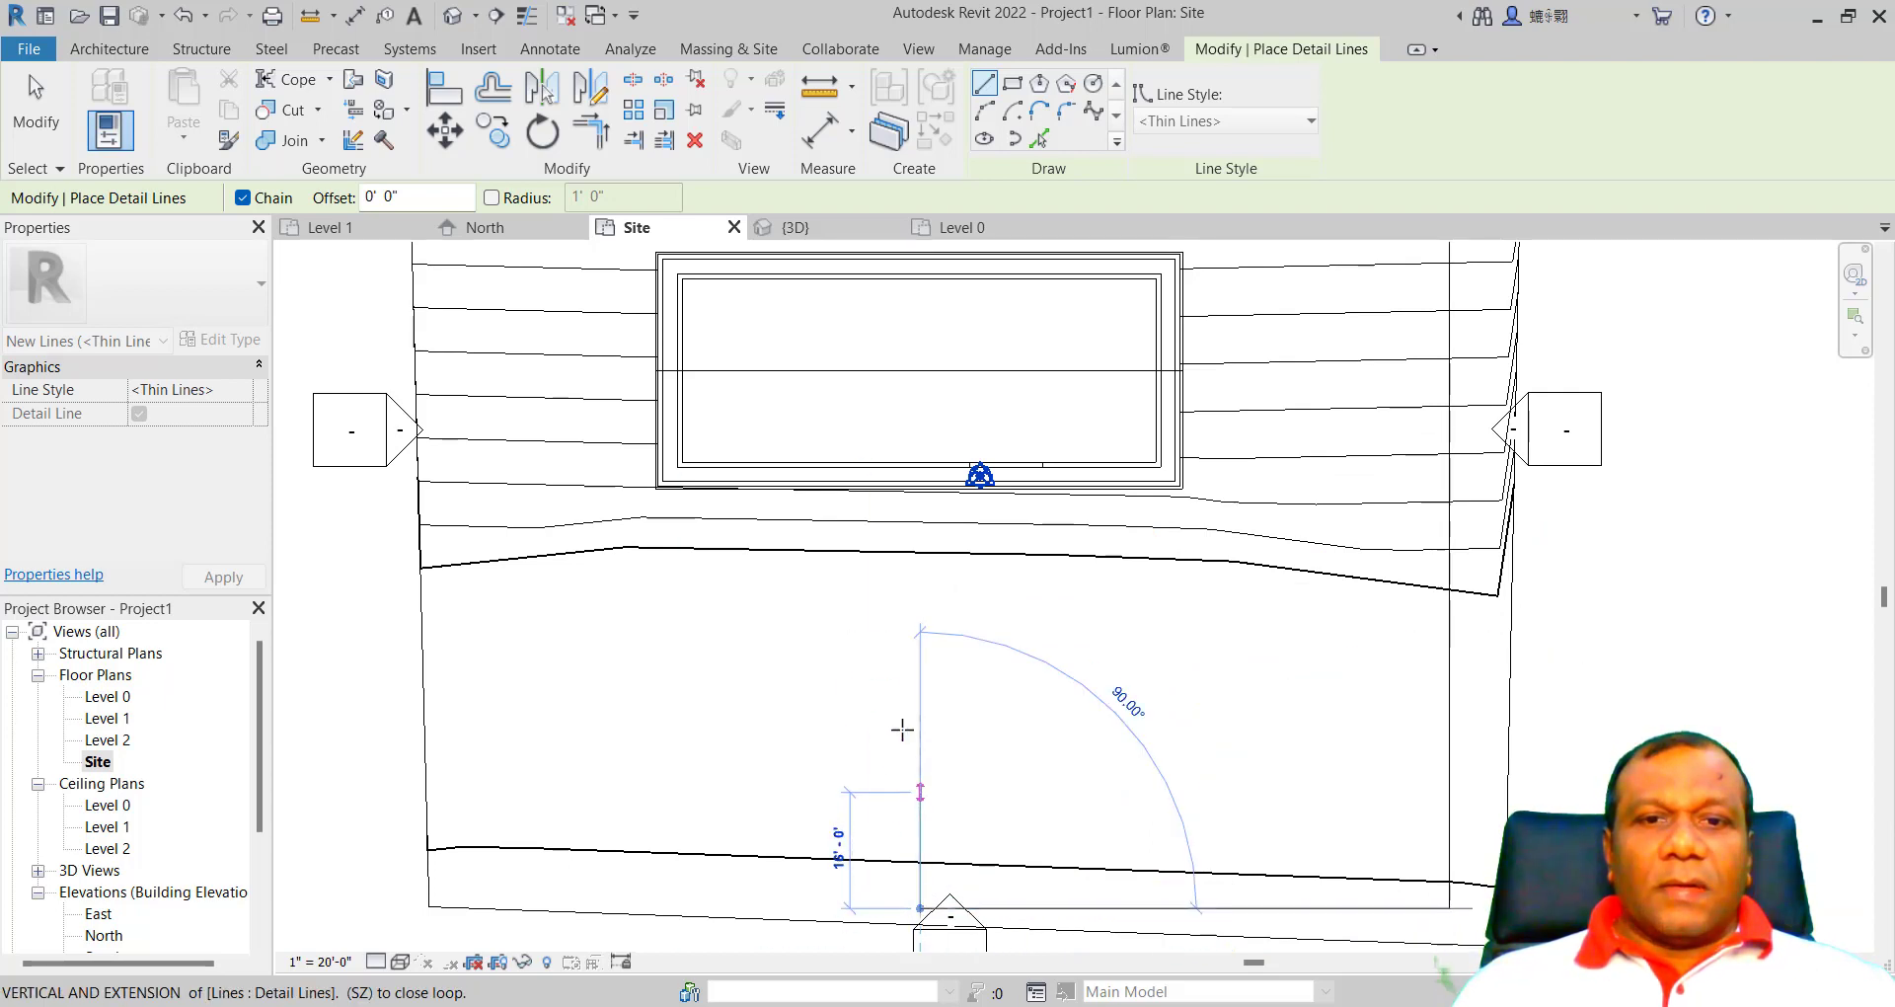
scroll(942, 505, up, 4)
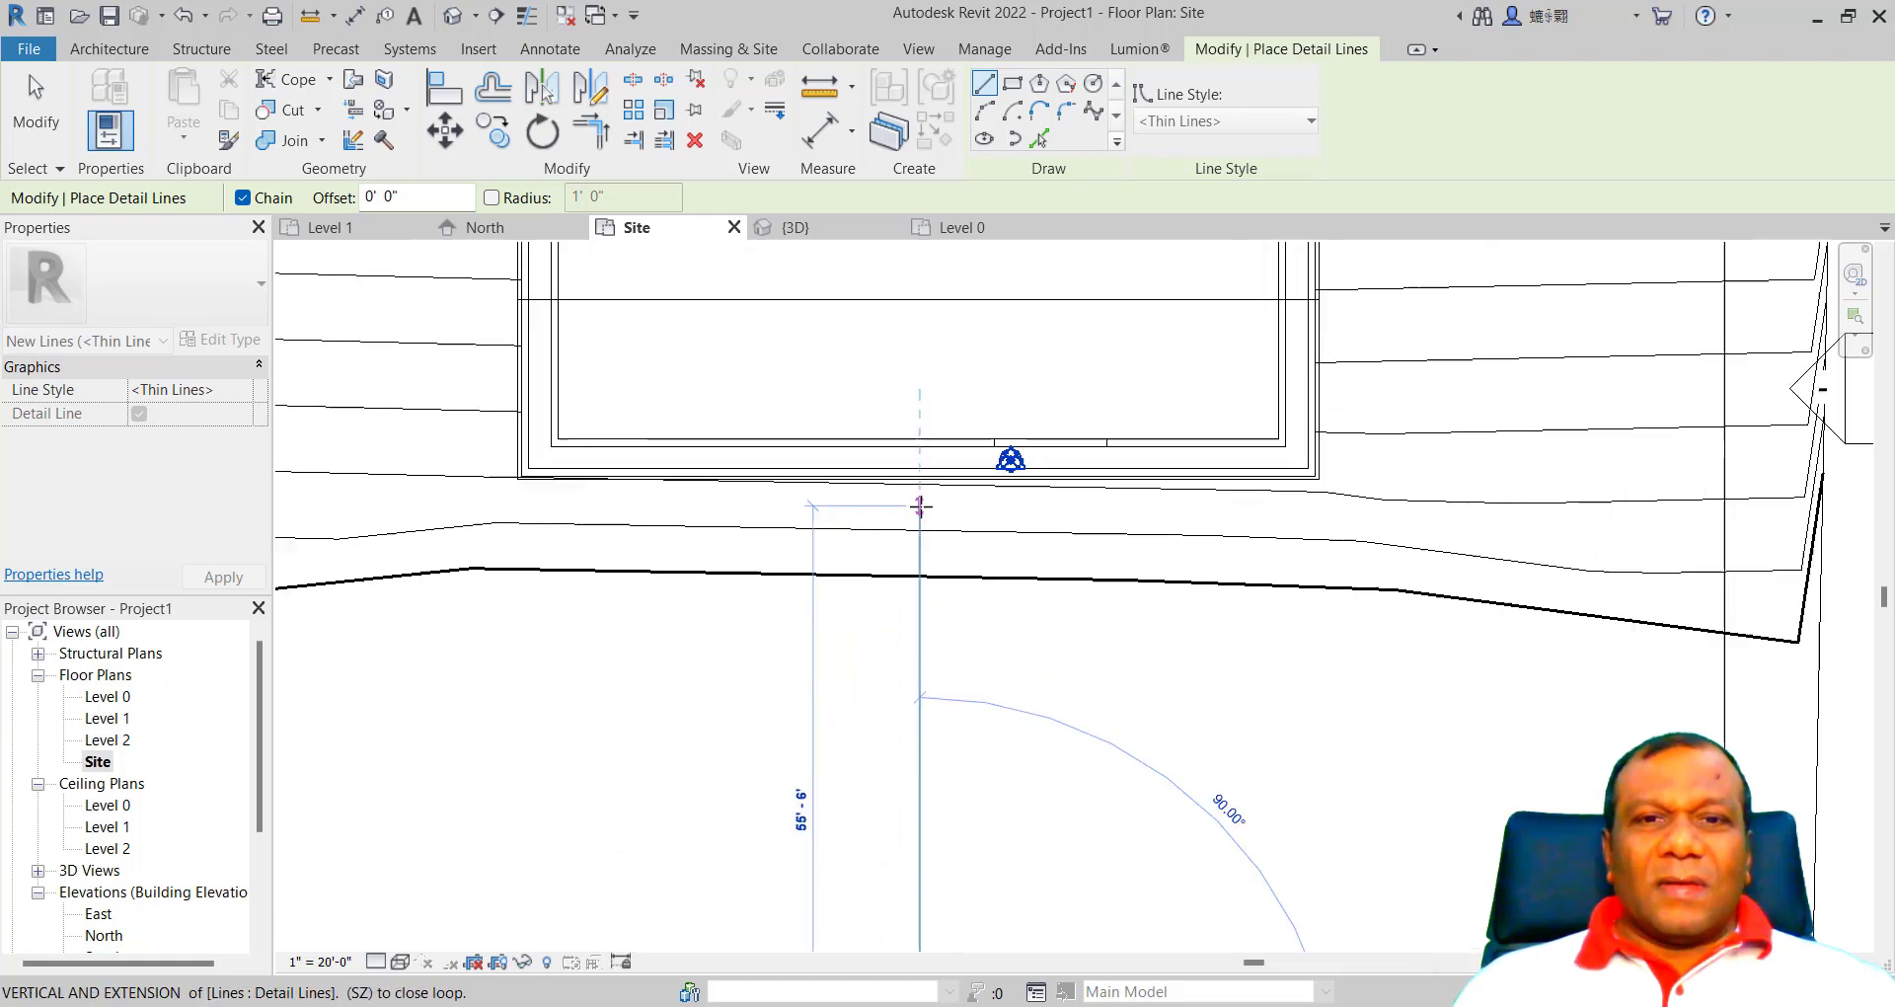
click(921, 437)
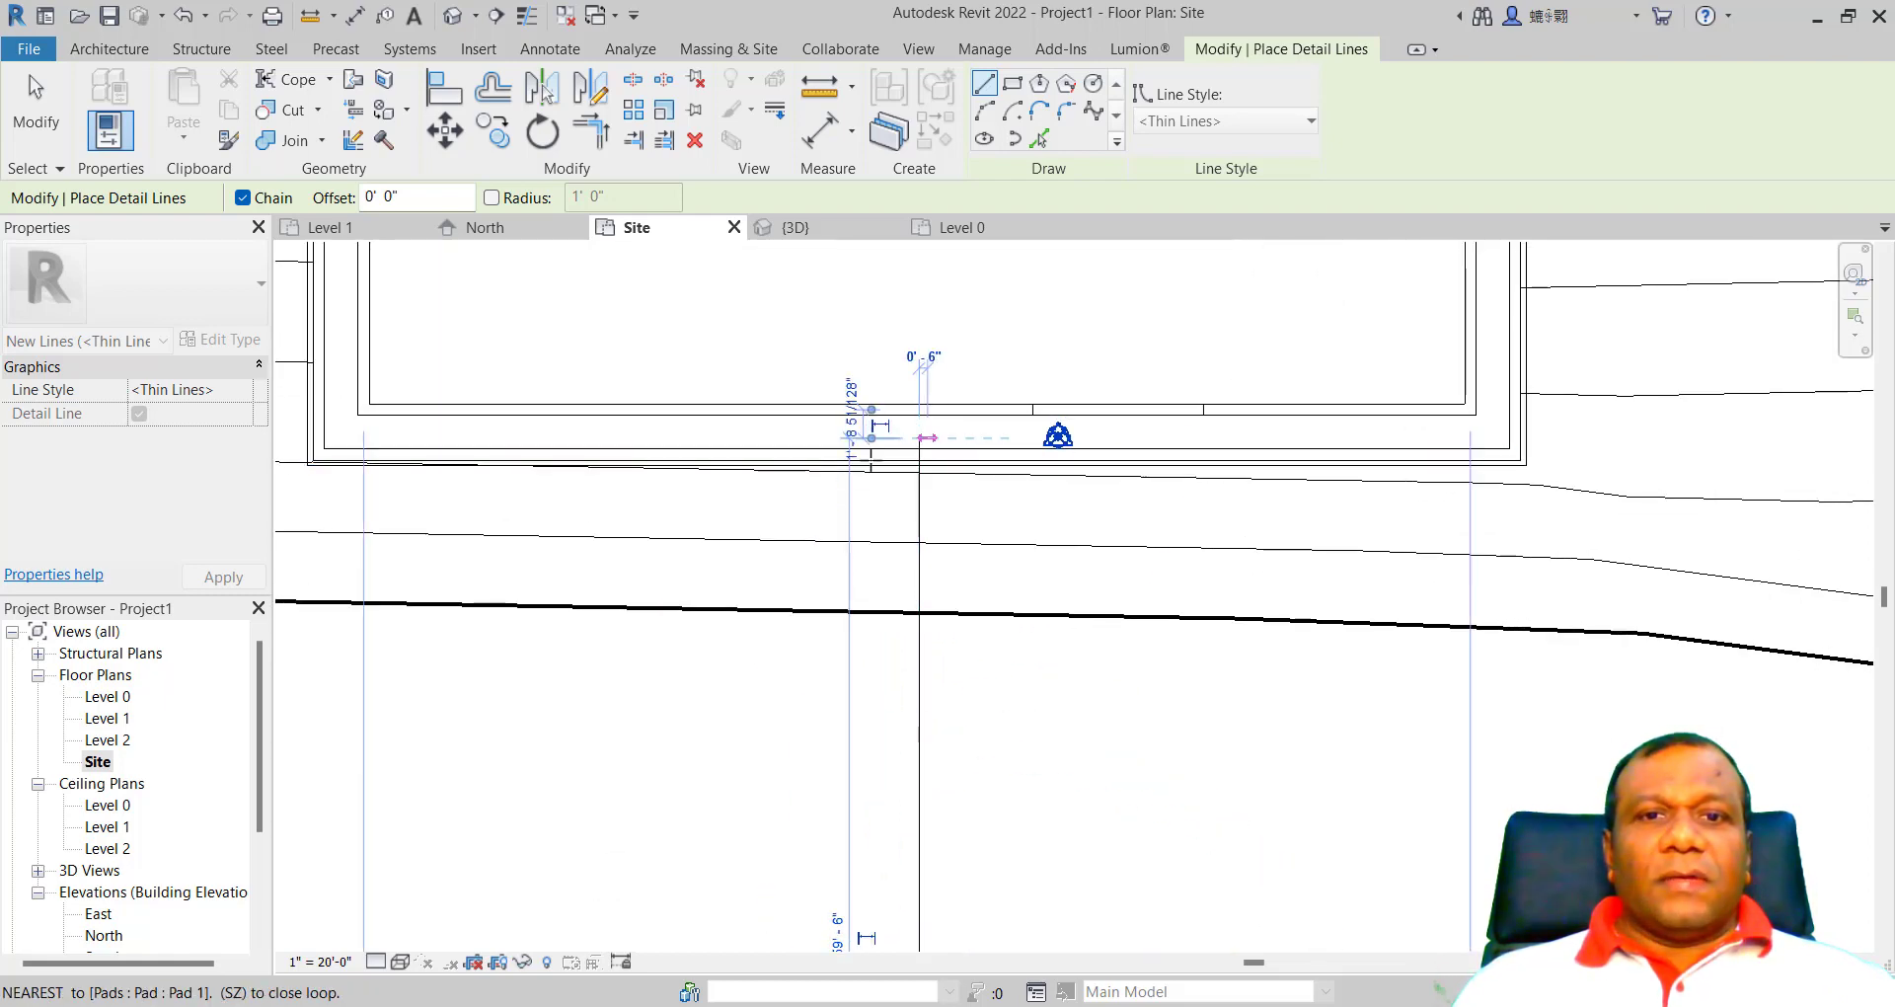
click(56, 101)
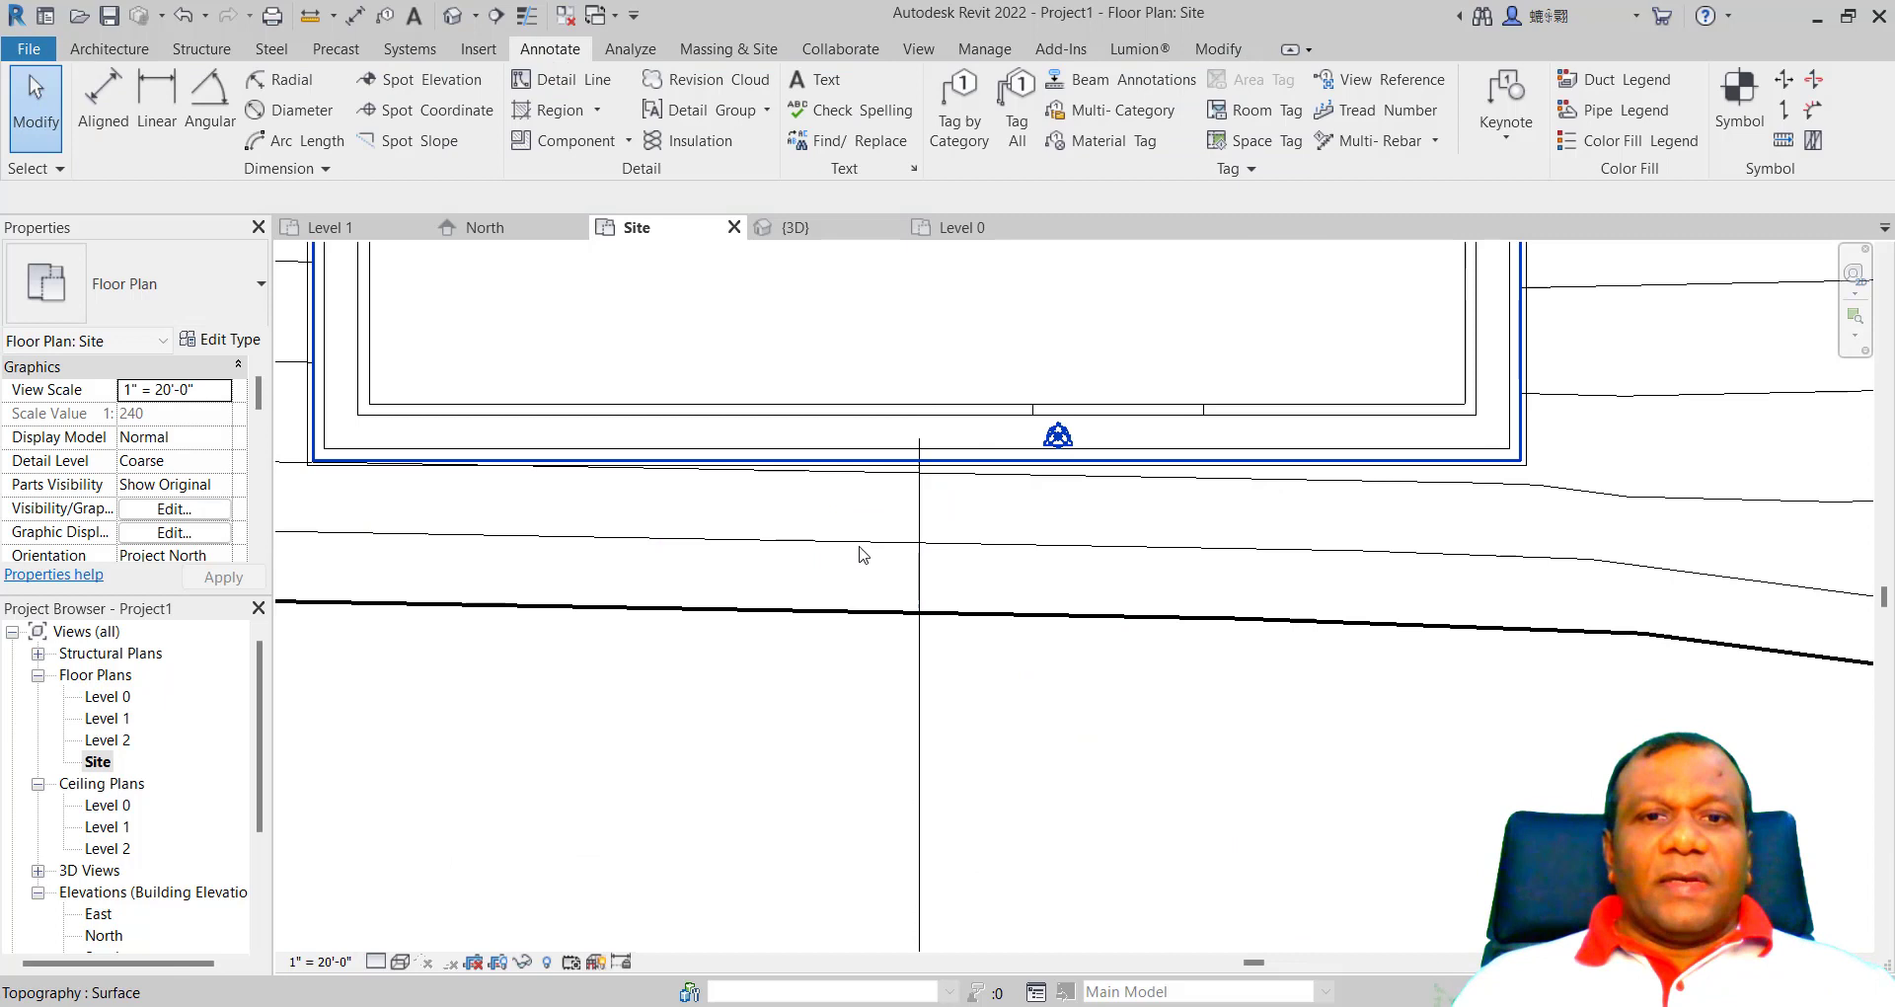
Step: Nudge the vertical detail line in front of the house east until it lies just west of the garage door opening
click(921, 569)
key(Right)
key(Right)
key(Right)
key(Right)
key(Right)
key(Right)
key(Right)
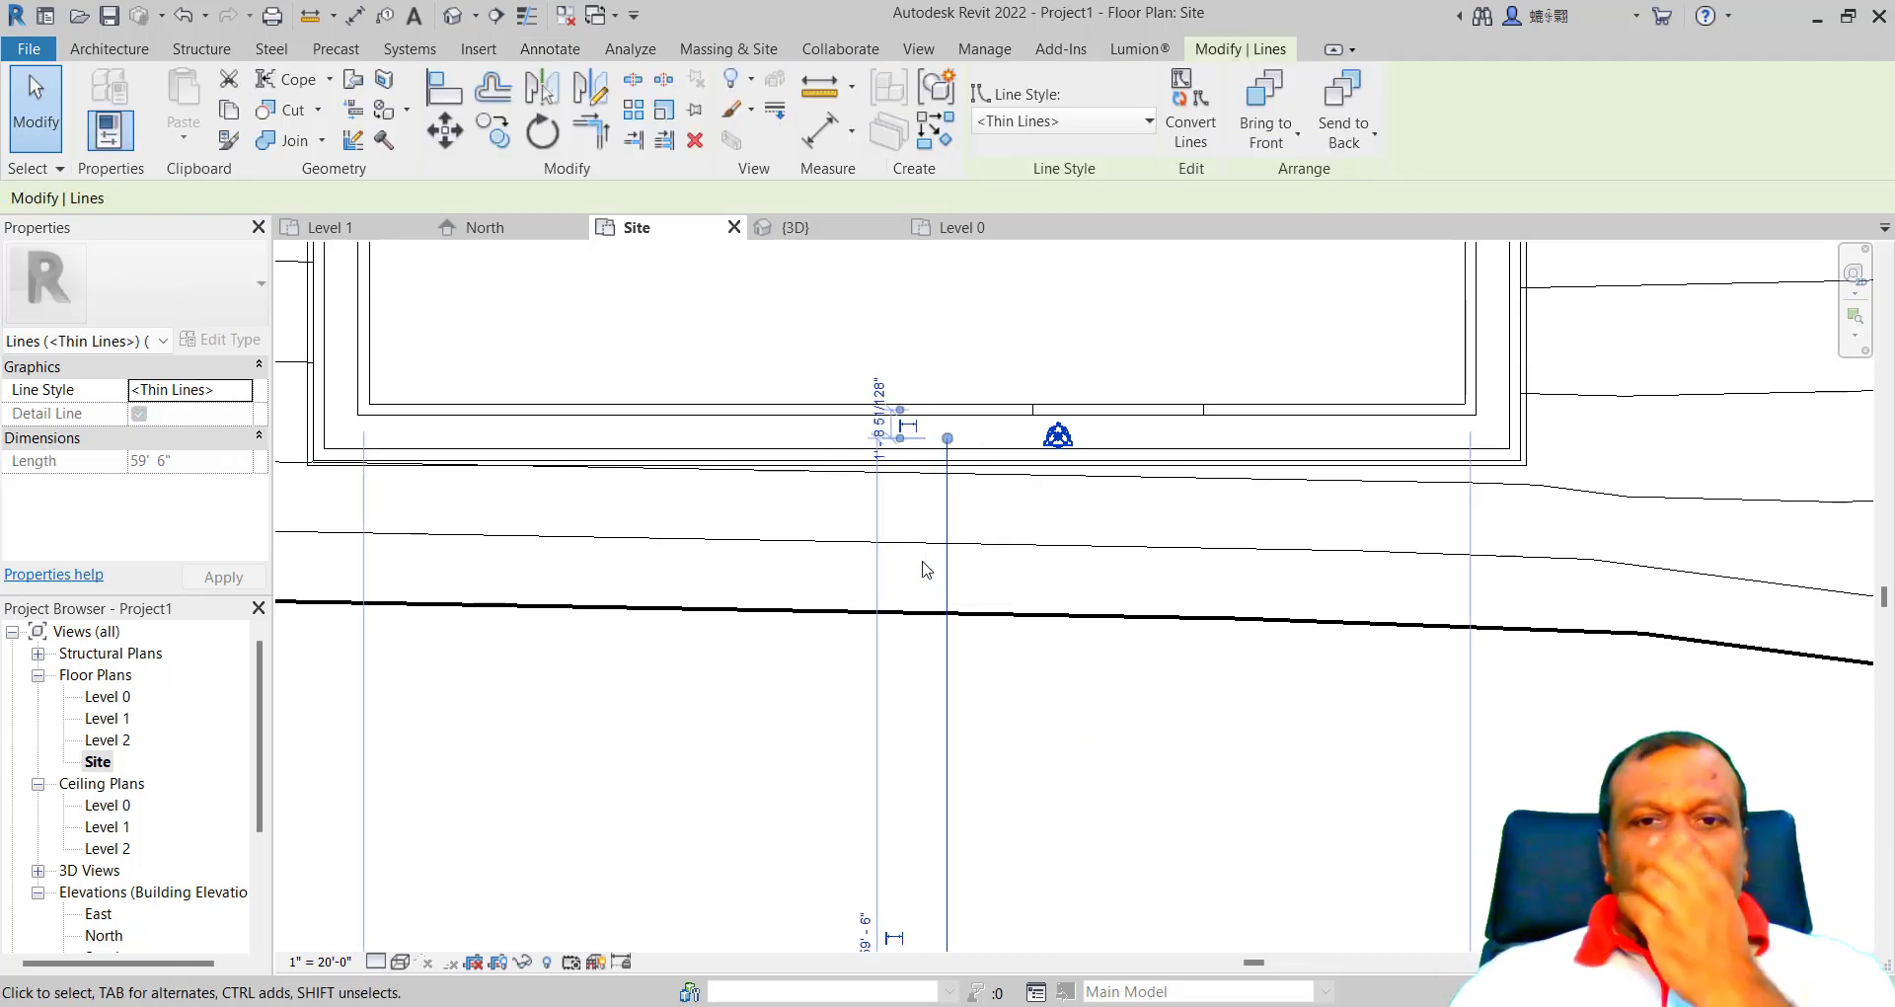
key(Right)
key(Right)
key(Right)
key(Right)
key(Right)
key(Right)
key(Right)
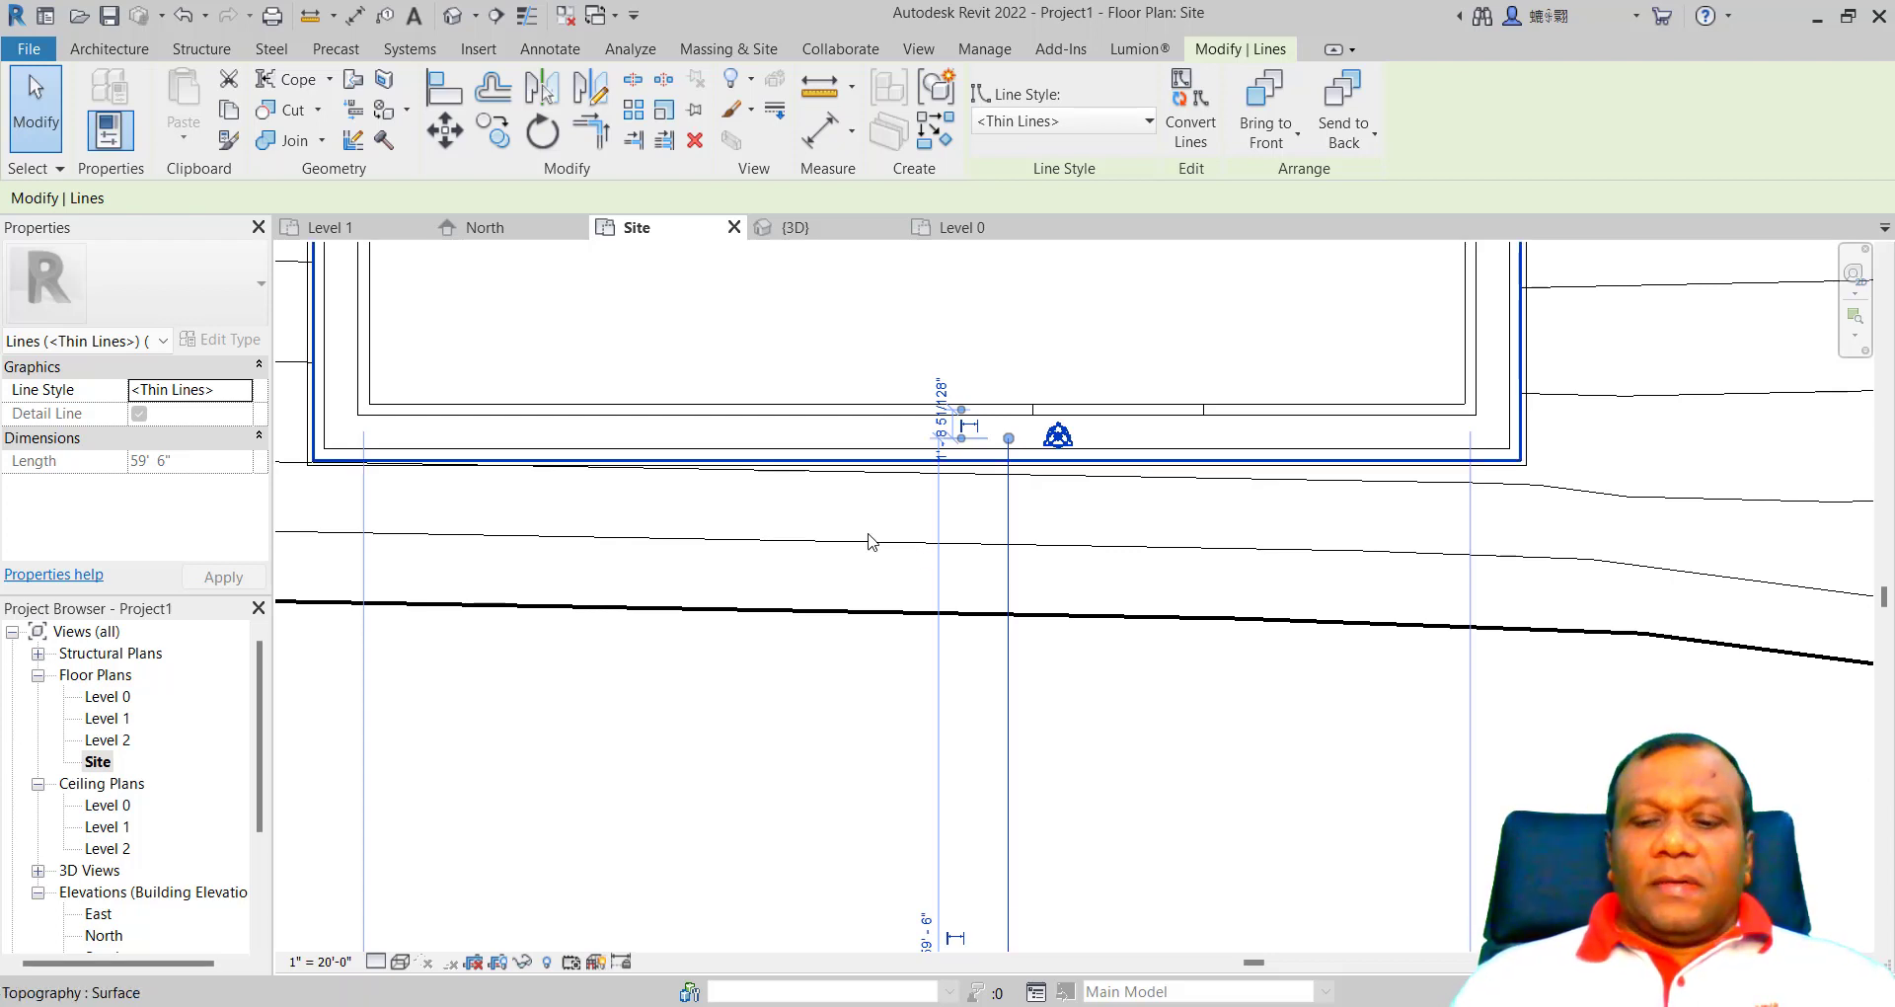
key(Right)
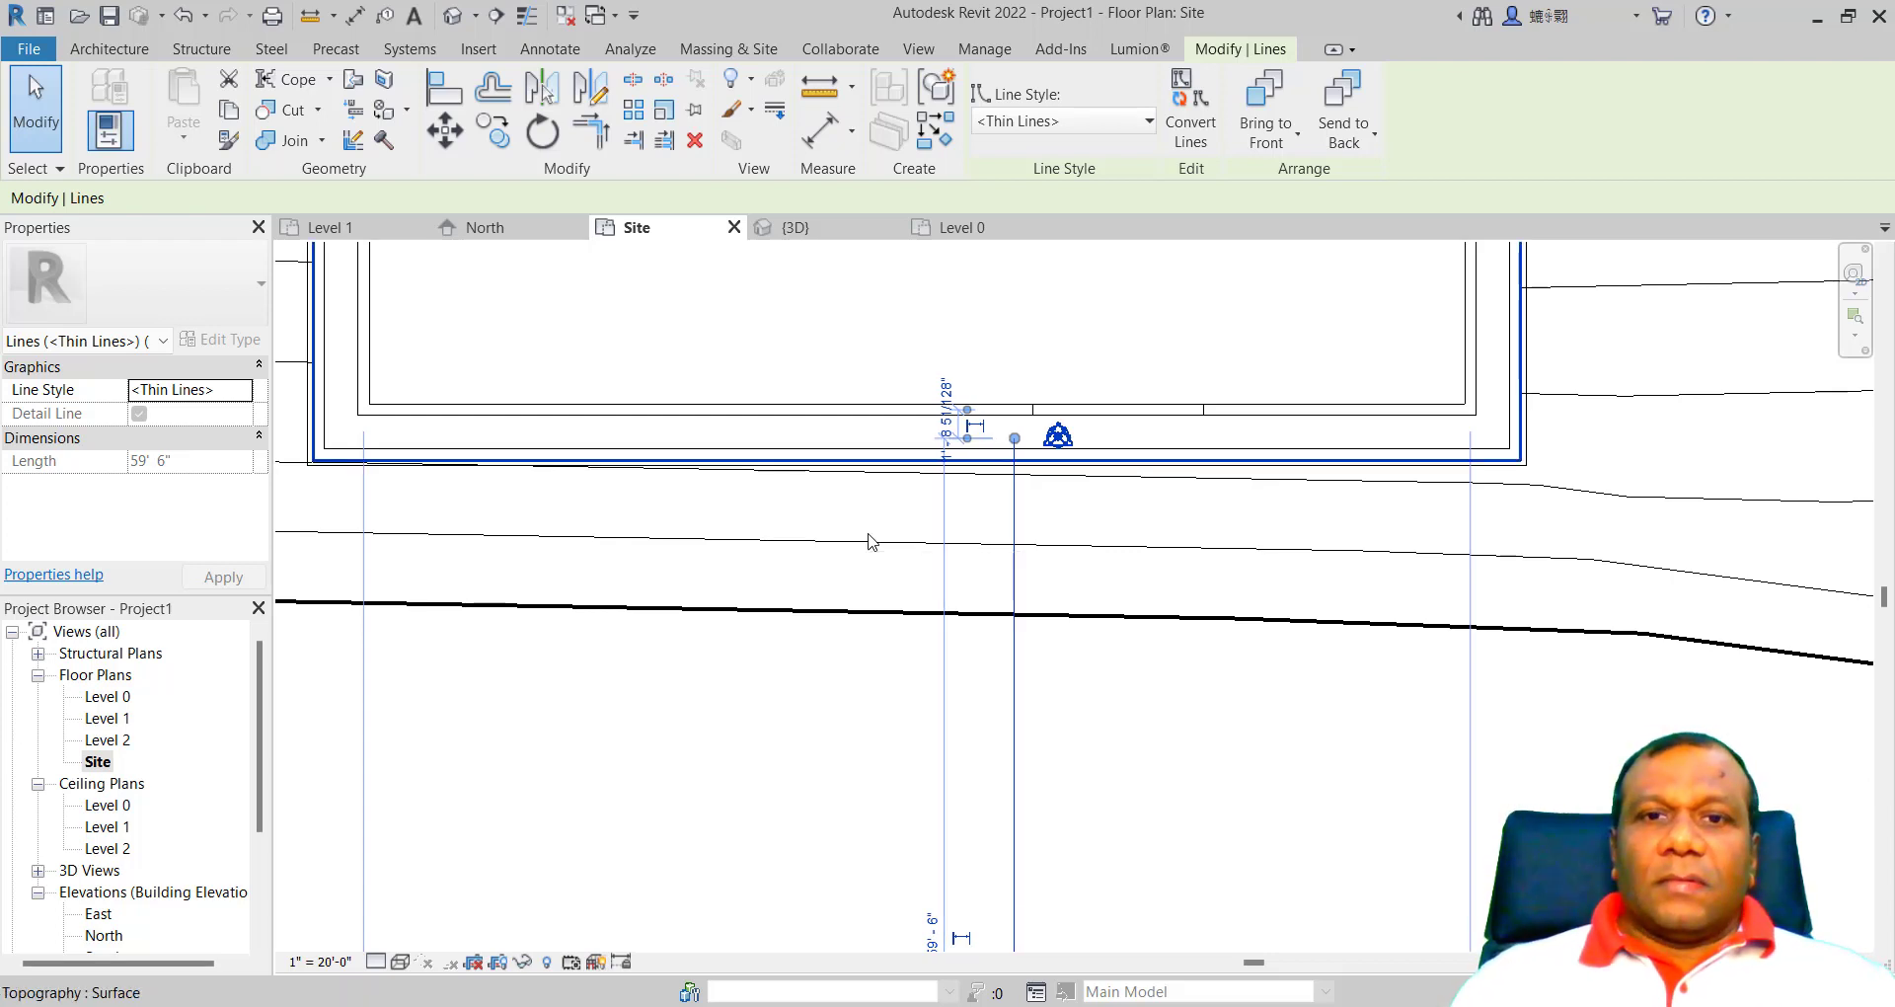
click(60, 146)
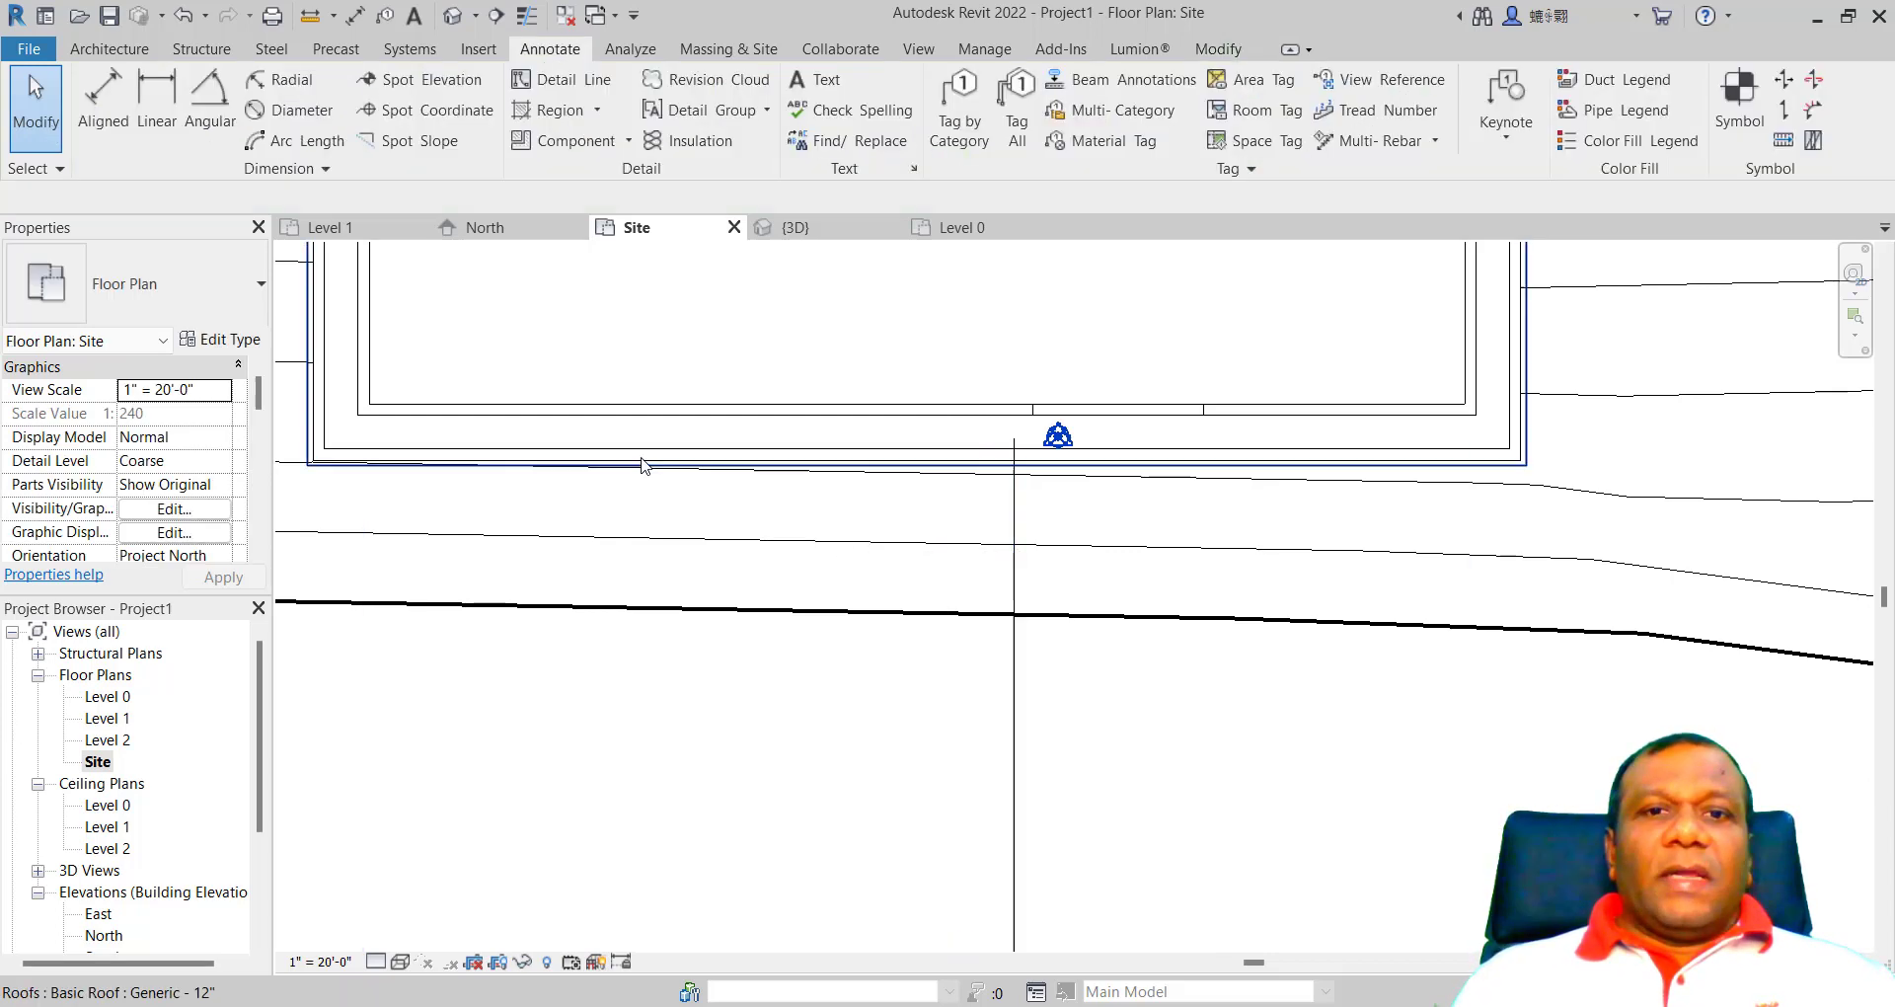
Step: Create parallel detail lines offset 12' inward from the north, east, south and garage-side lines to form the driveway's inner edge
scroll(643, 474, down, 5)
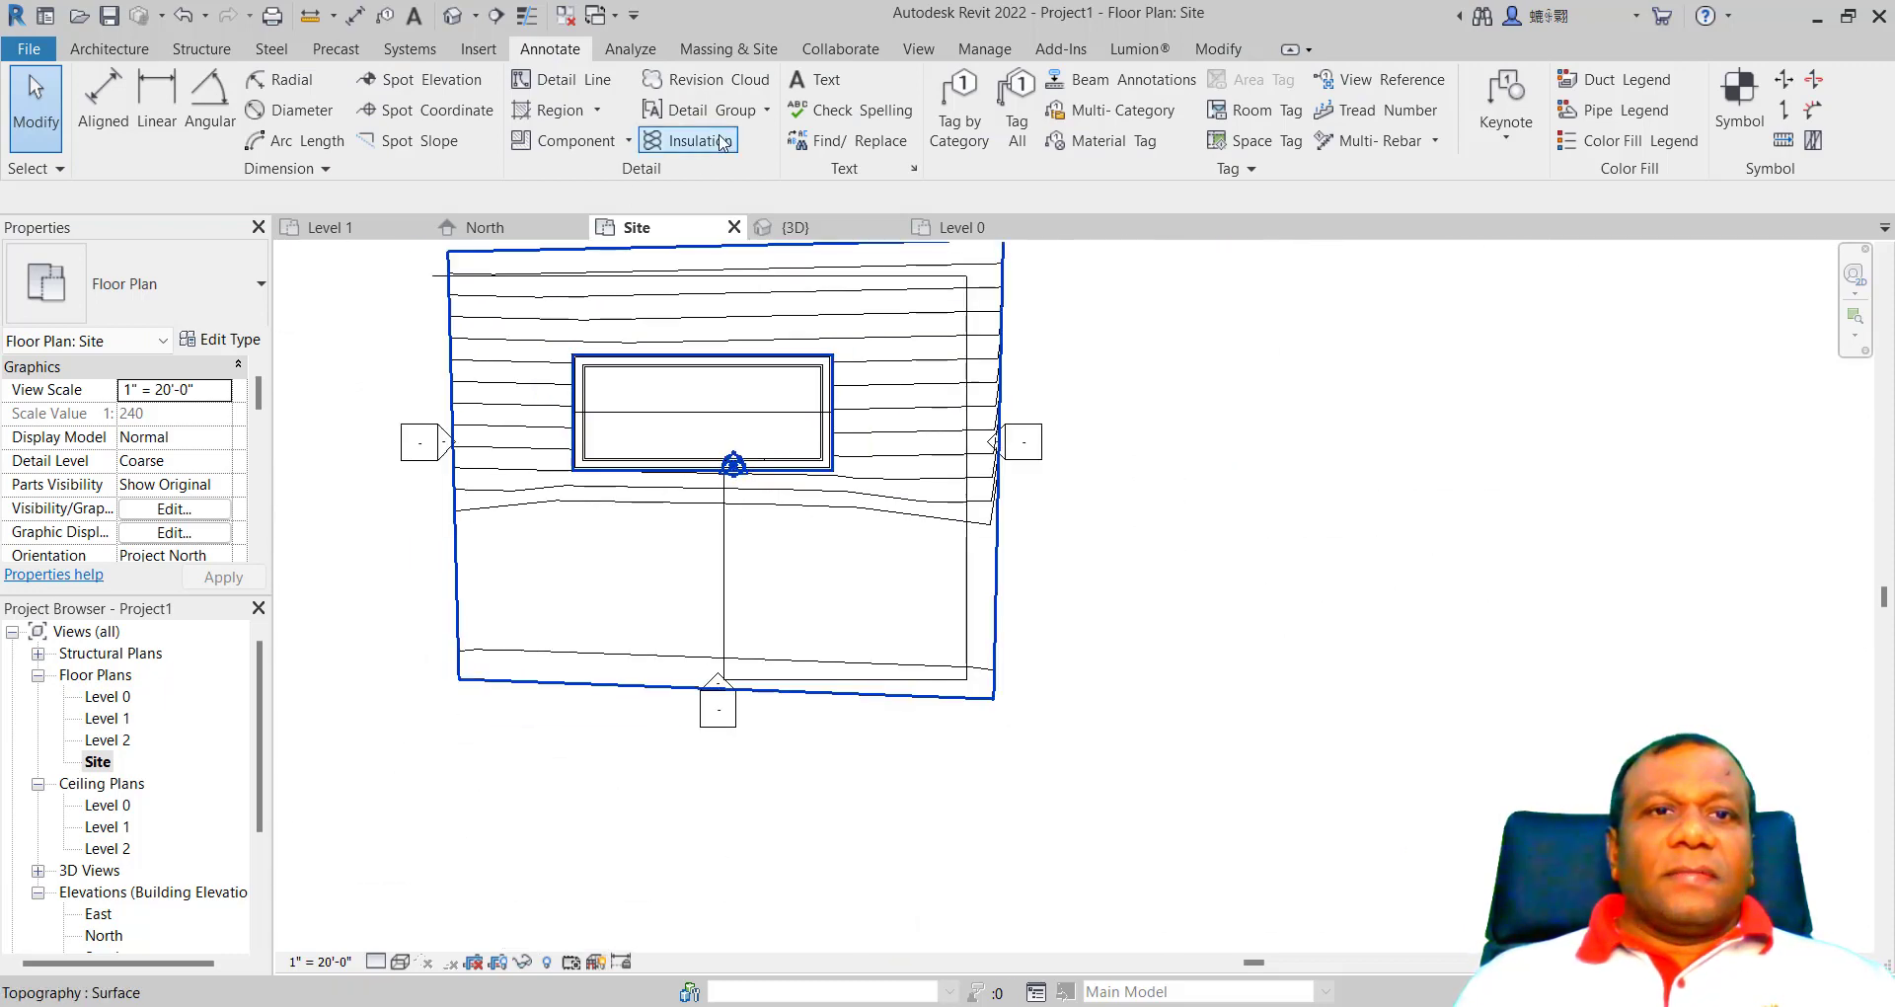
click(561, 79)
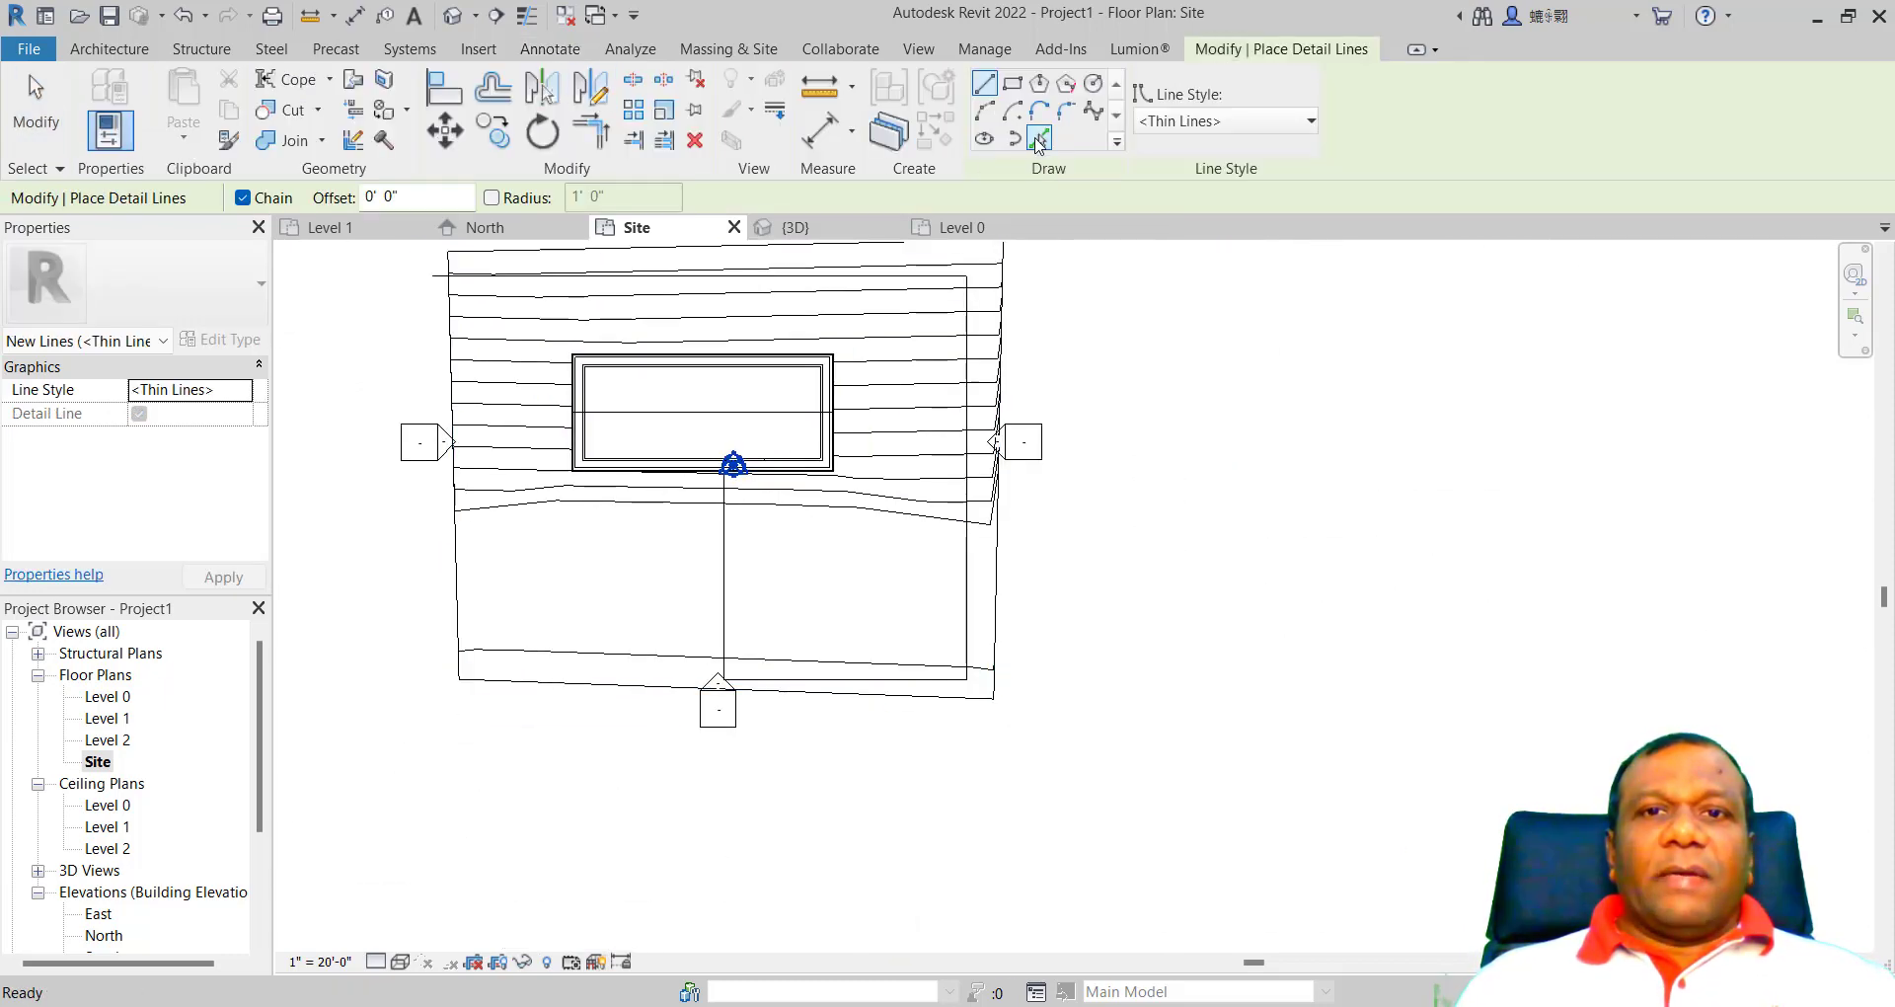
click(1038, 140)
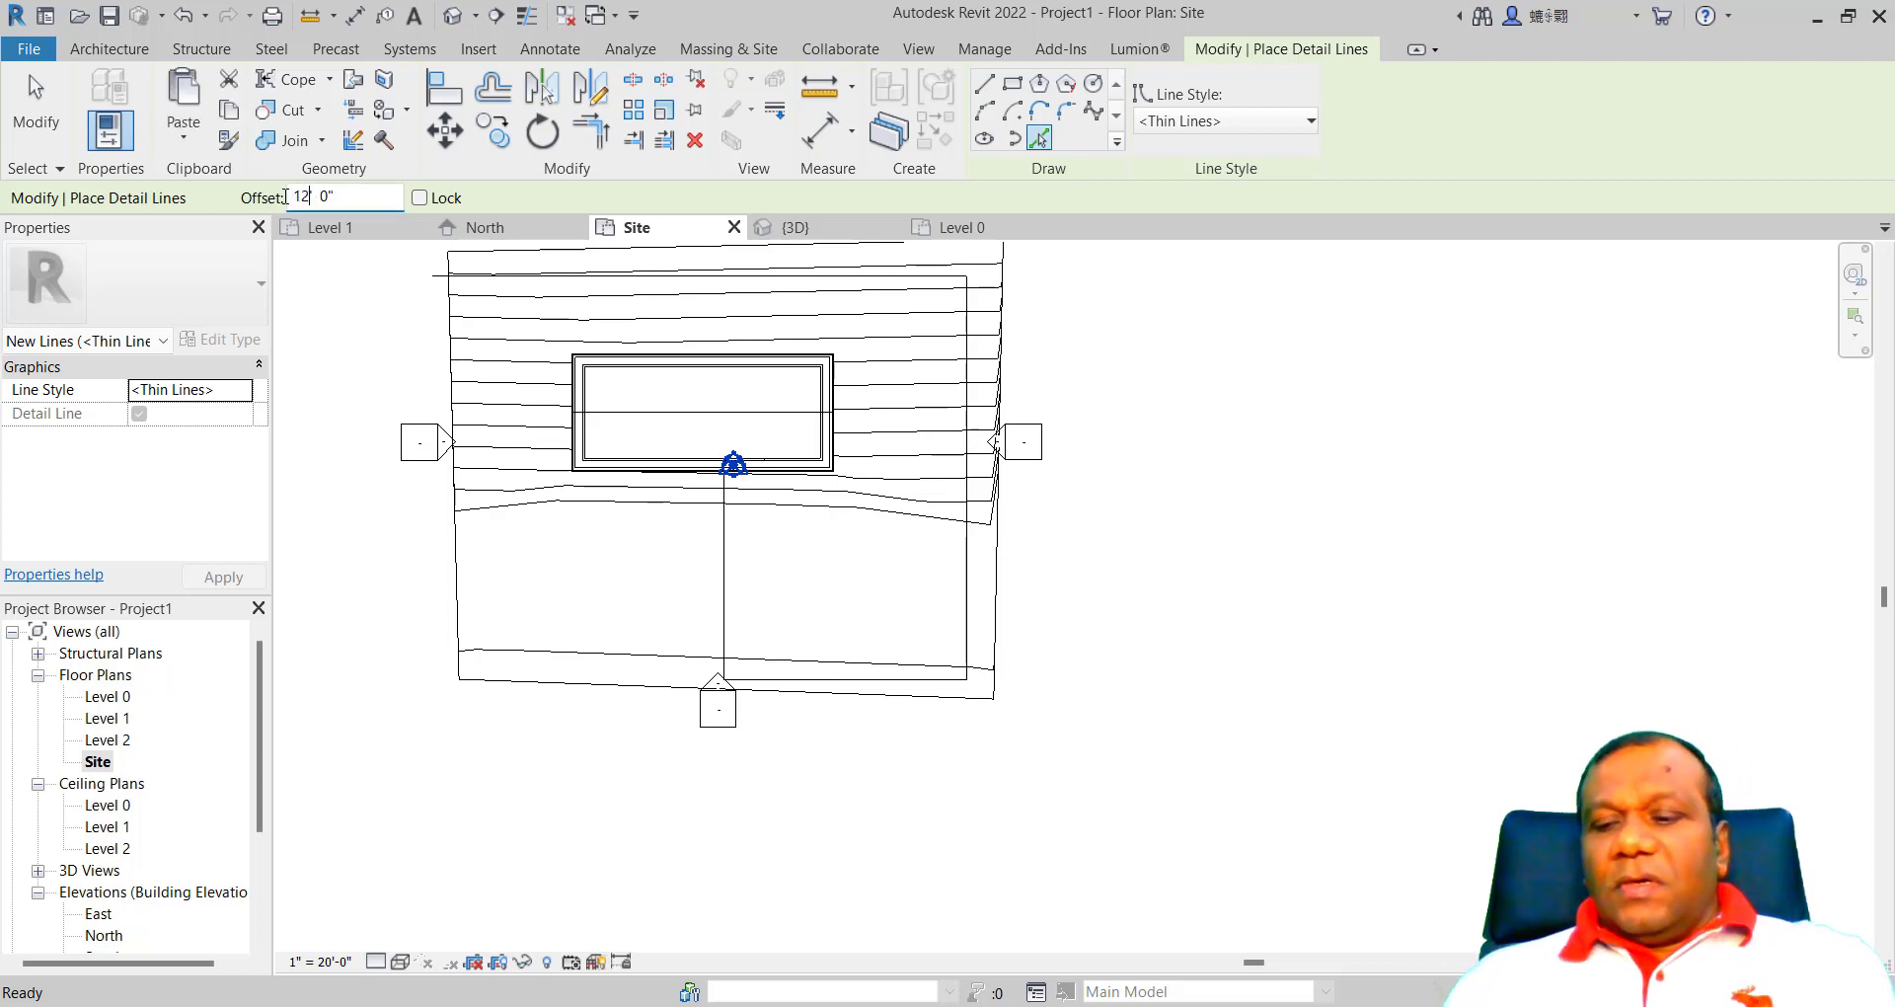
scroll(686, 546, down, 1)
scroll(505, 318, up, 1)
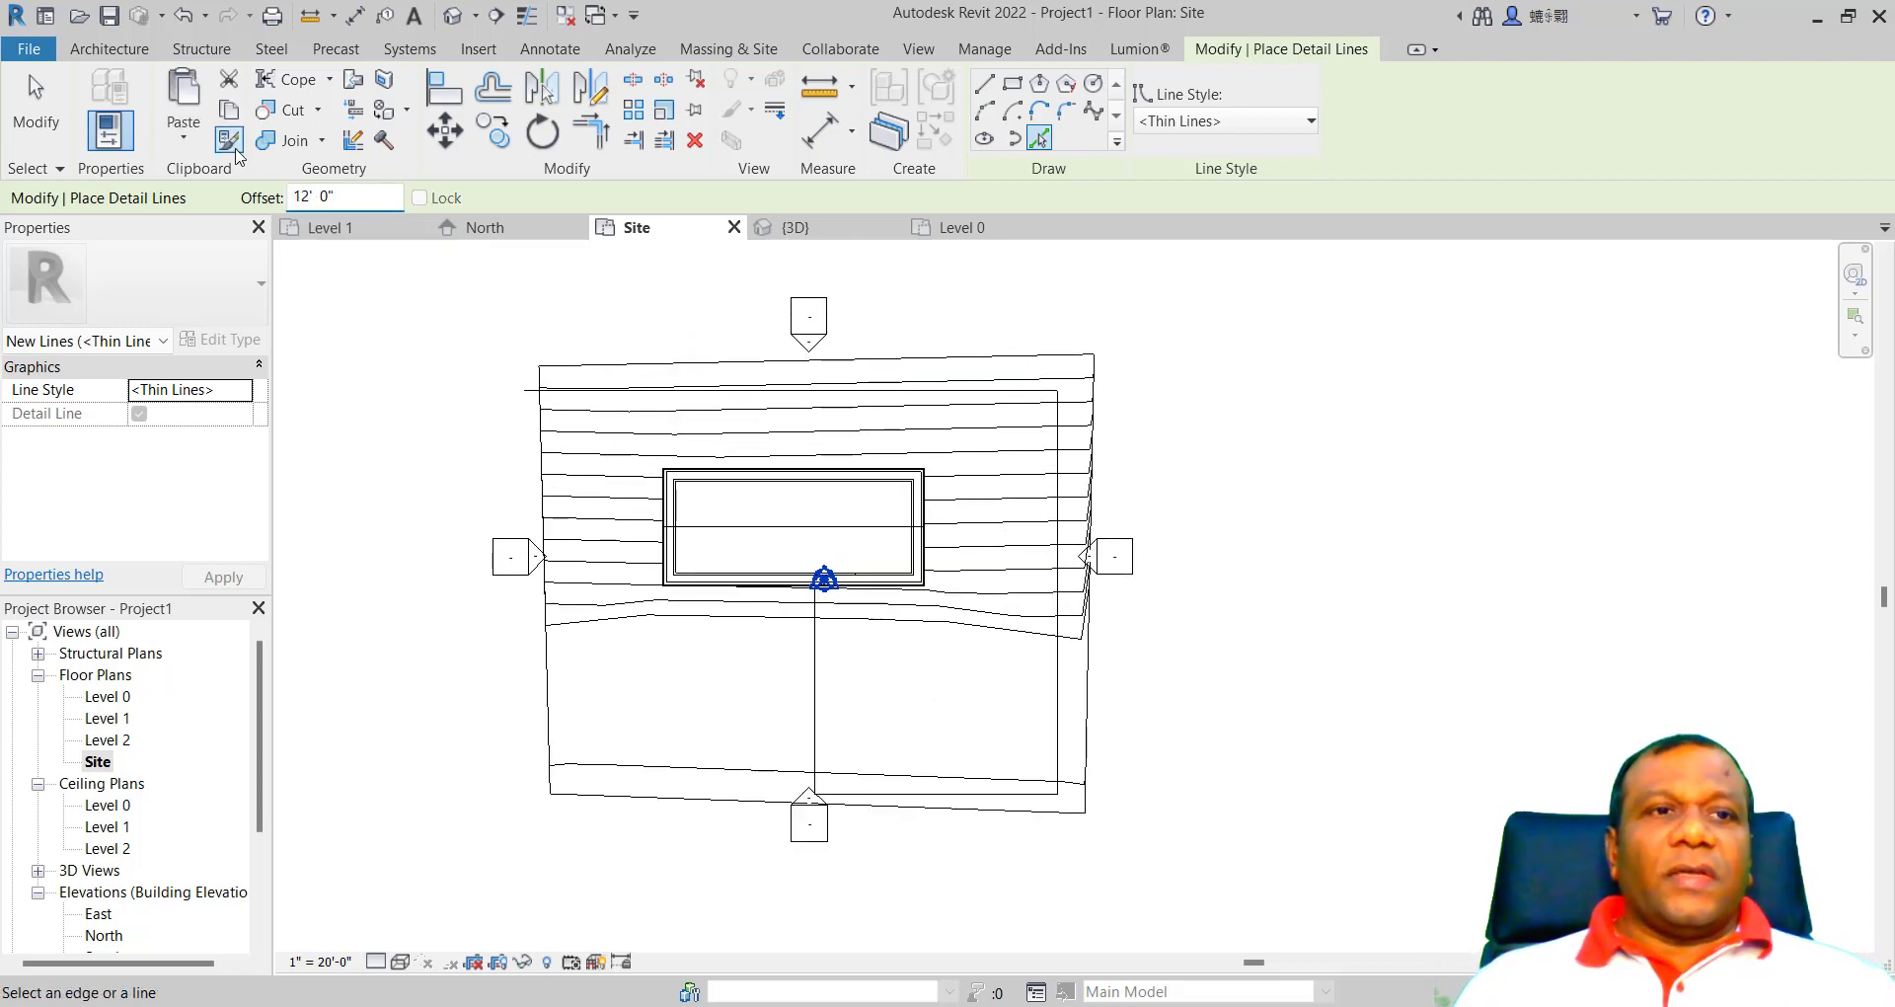
scroll(604, 408, up, 1)
click(604, 397)
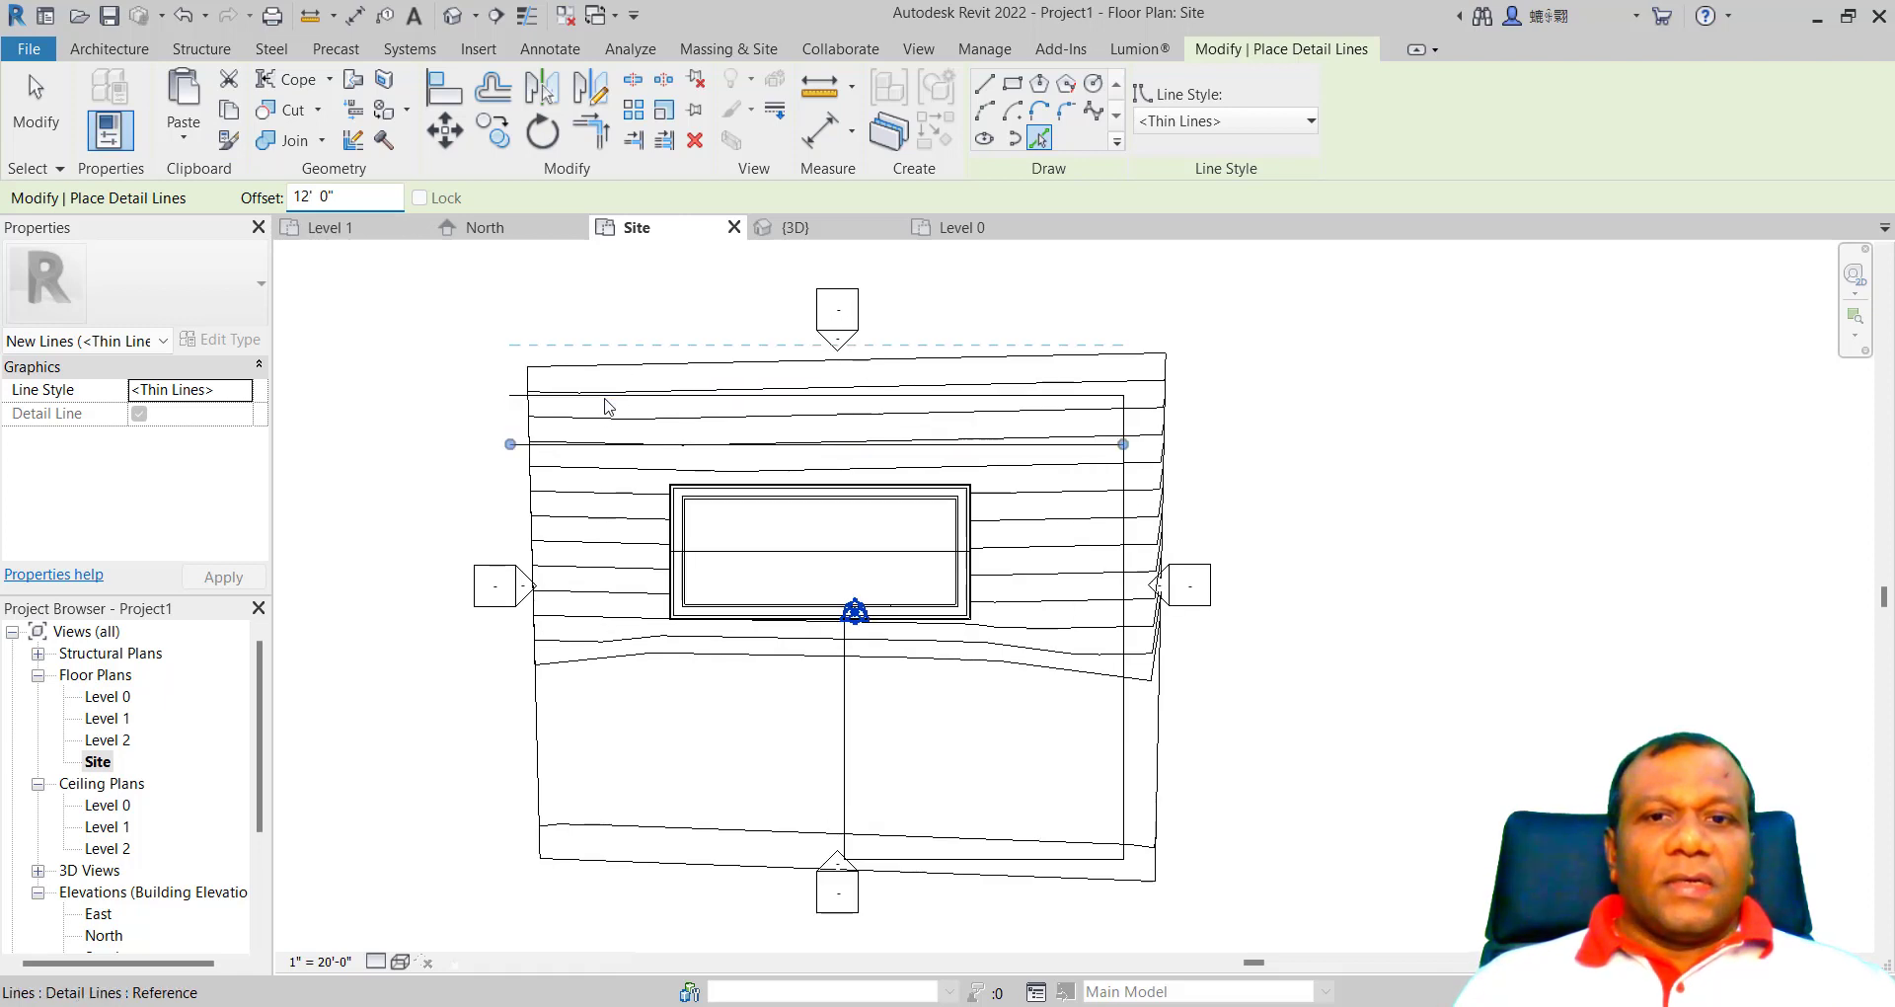
click(1122, 549)
click(951, 855)
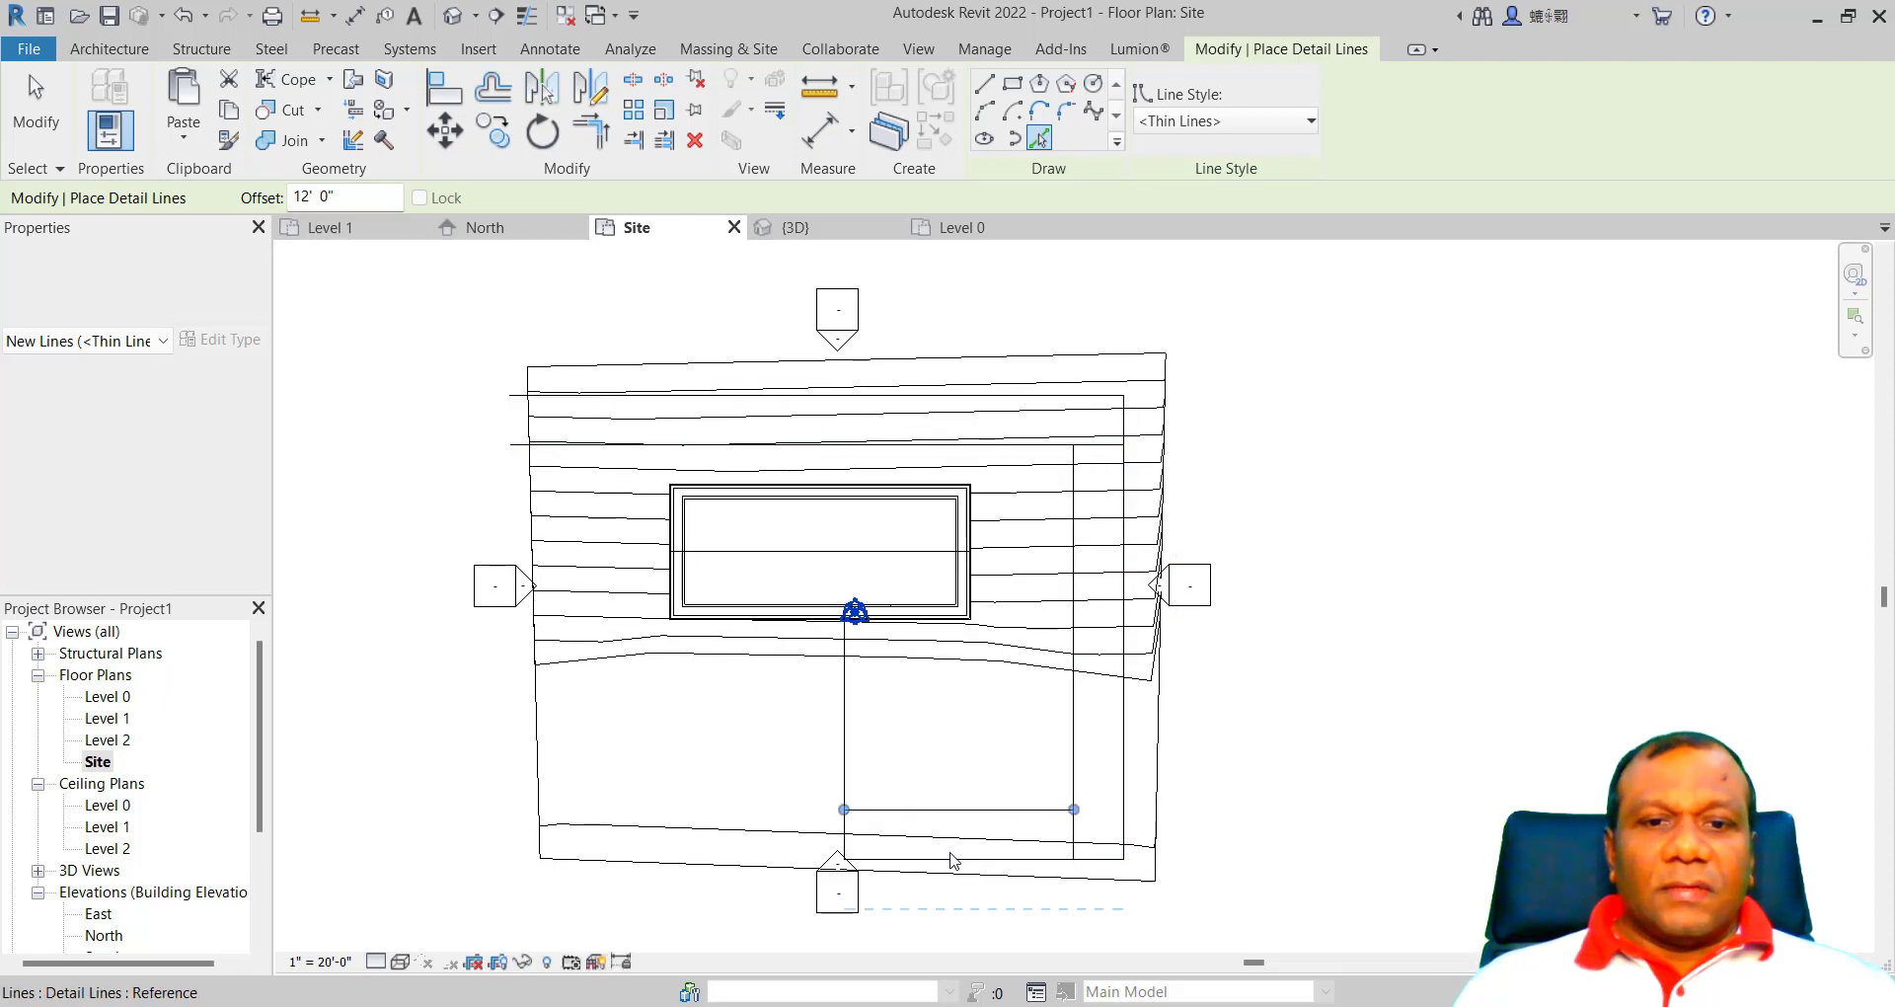
click(847, 752)
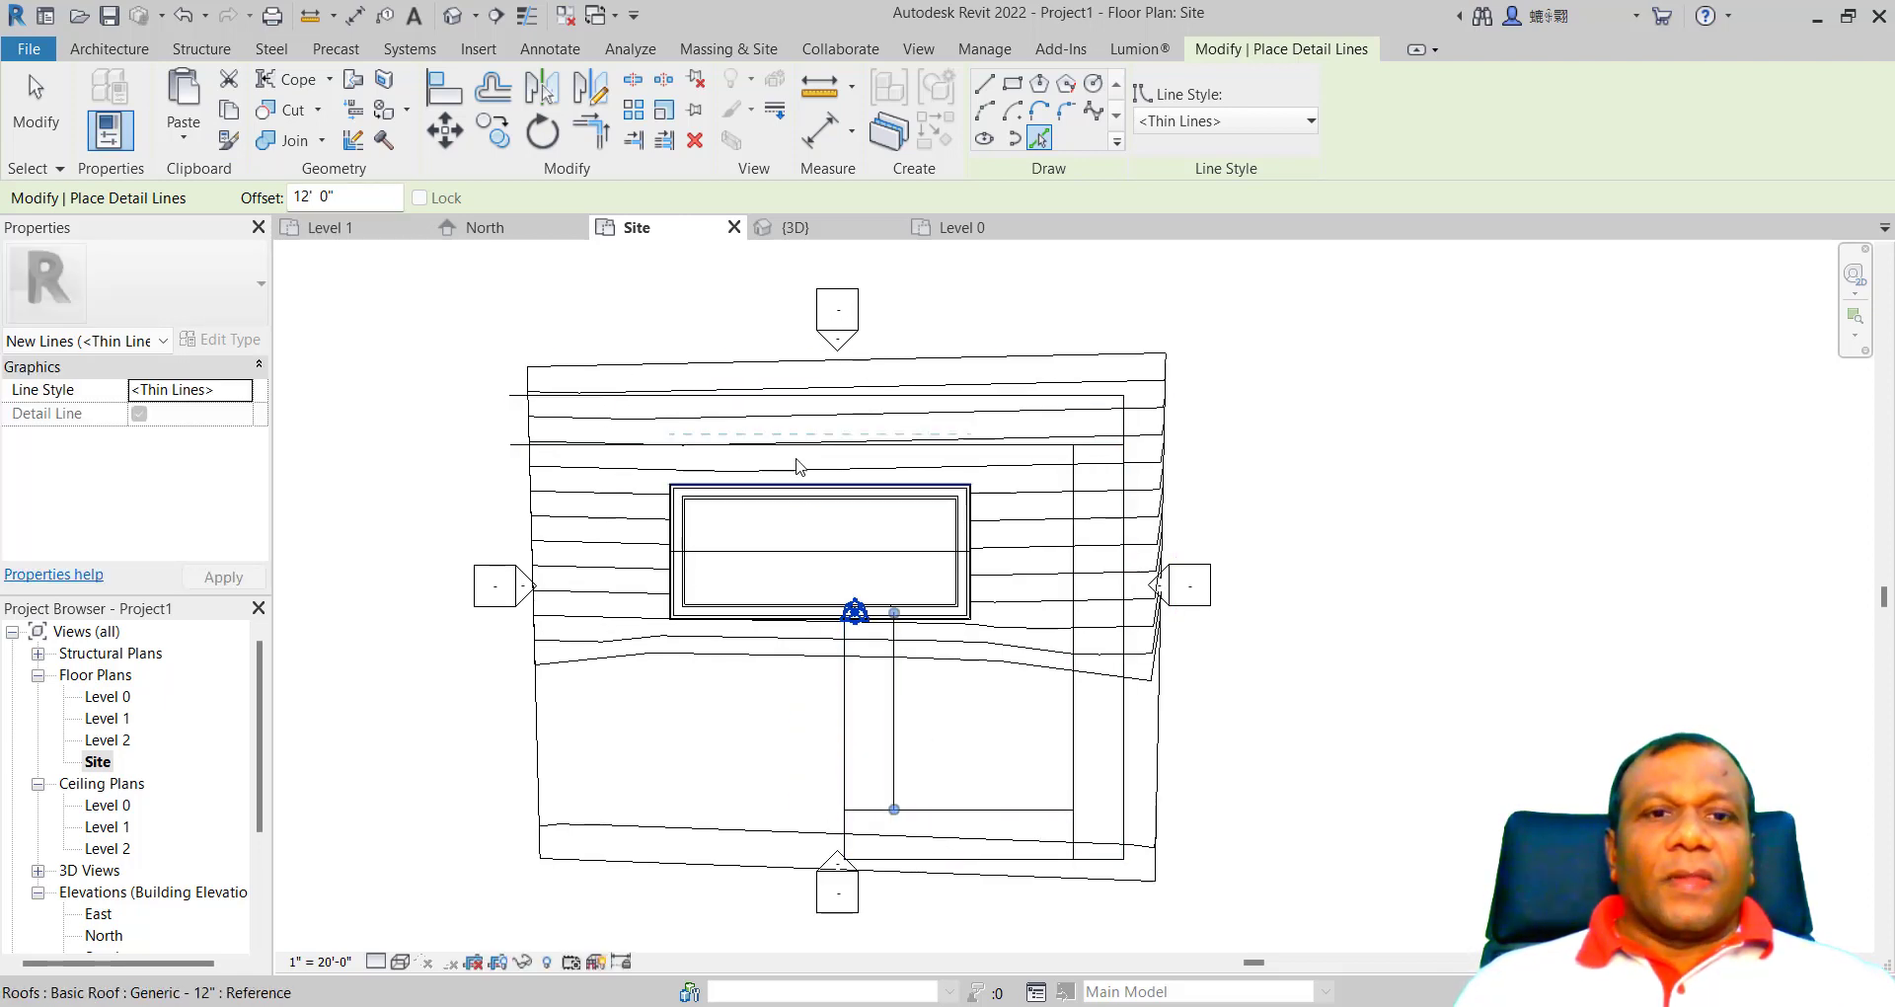
Step: Round the outer and inner northeast corners of the driveway outline with 5' radius fillet arcs
click(1066, 112)
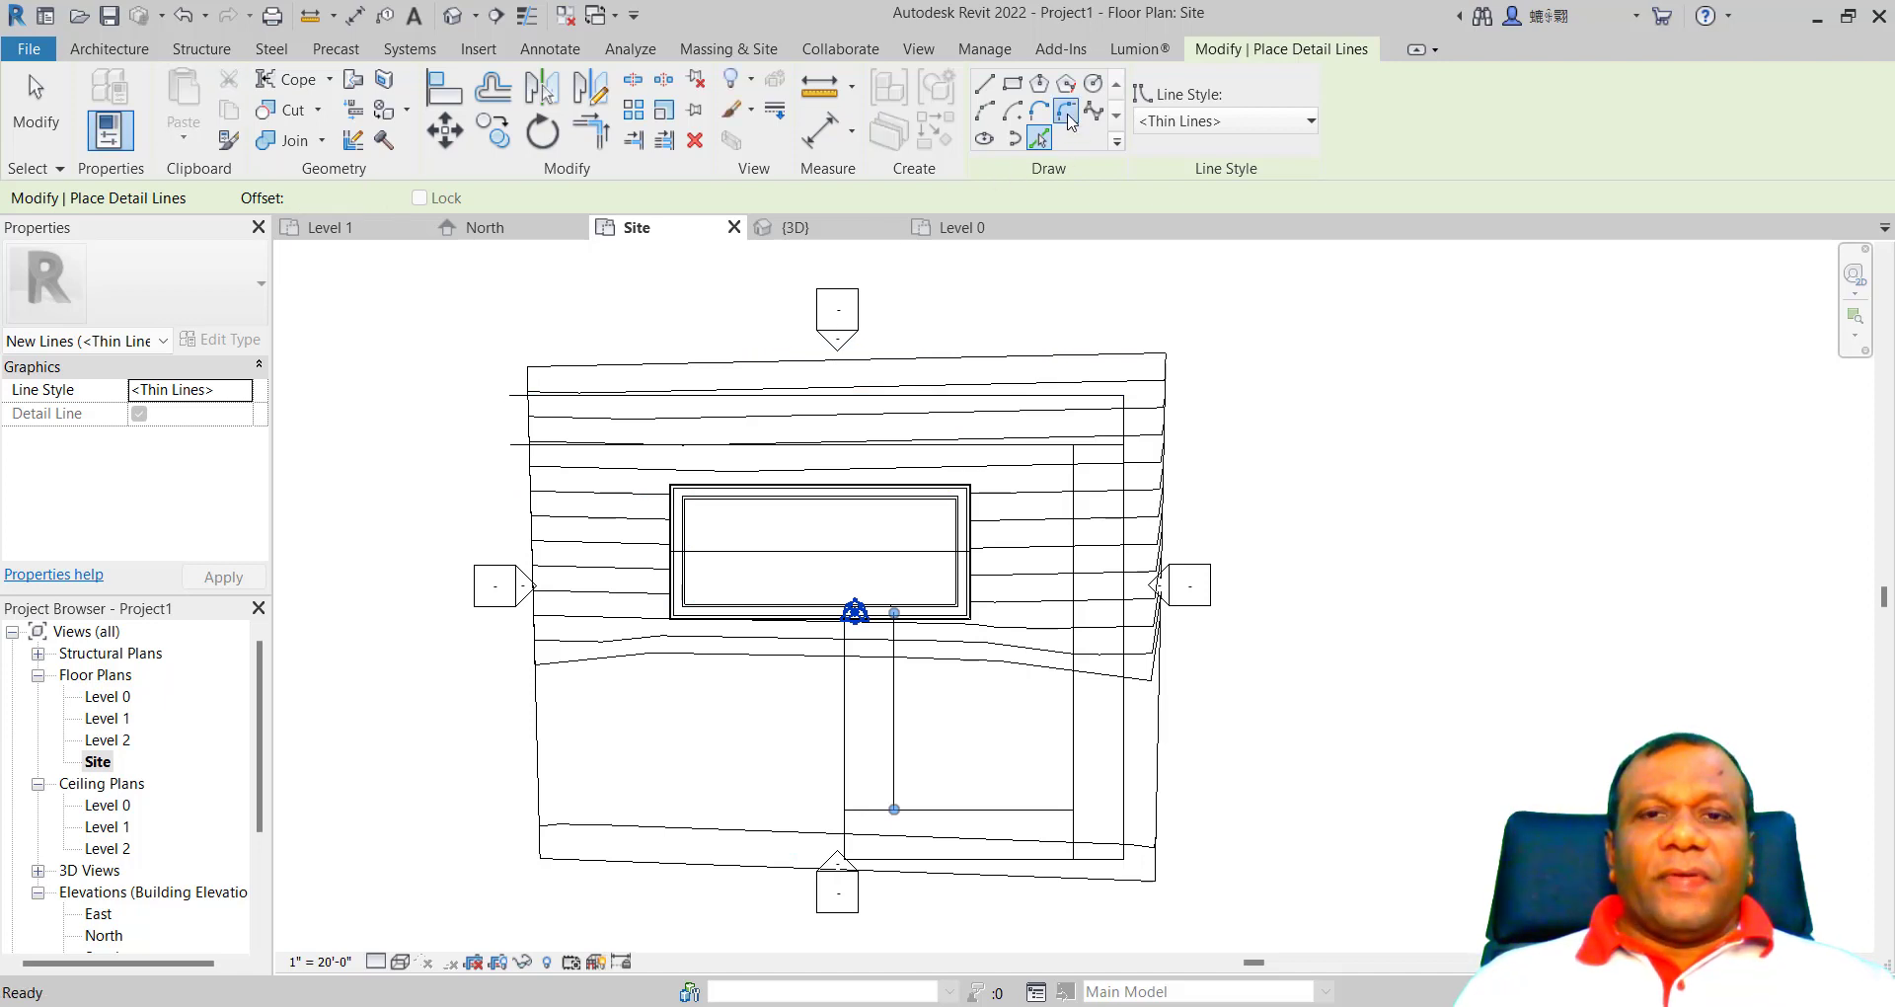
click(315, 199)
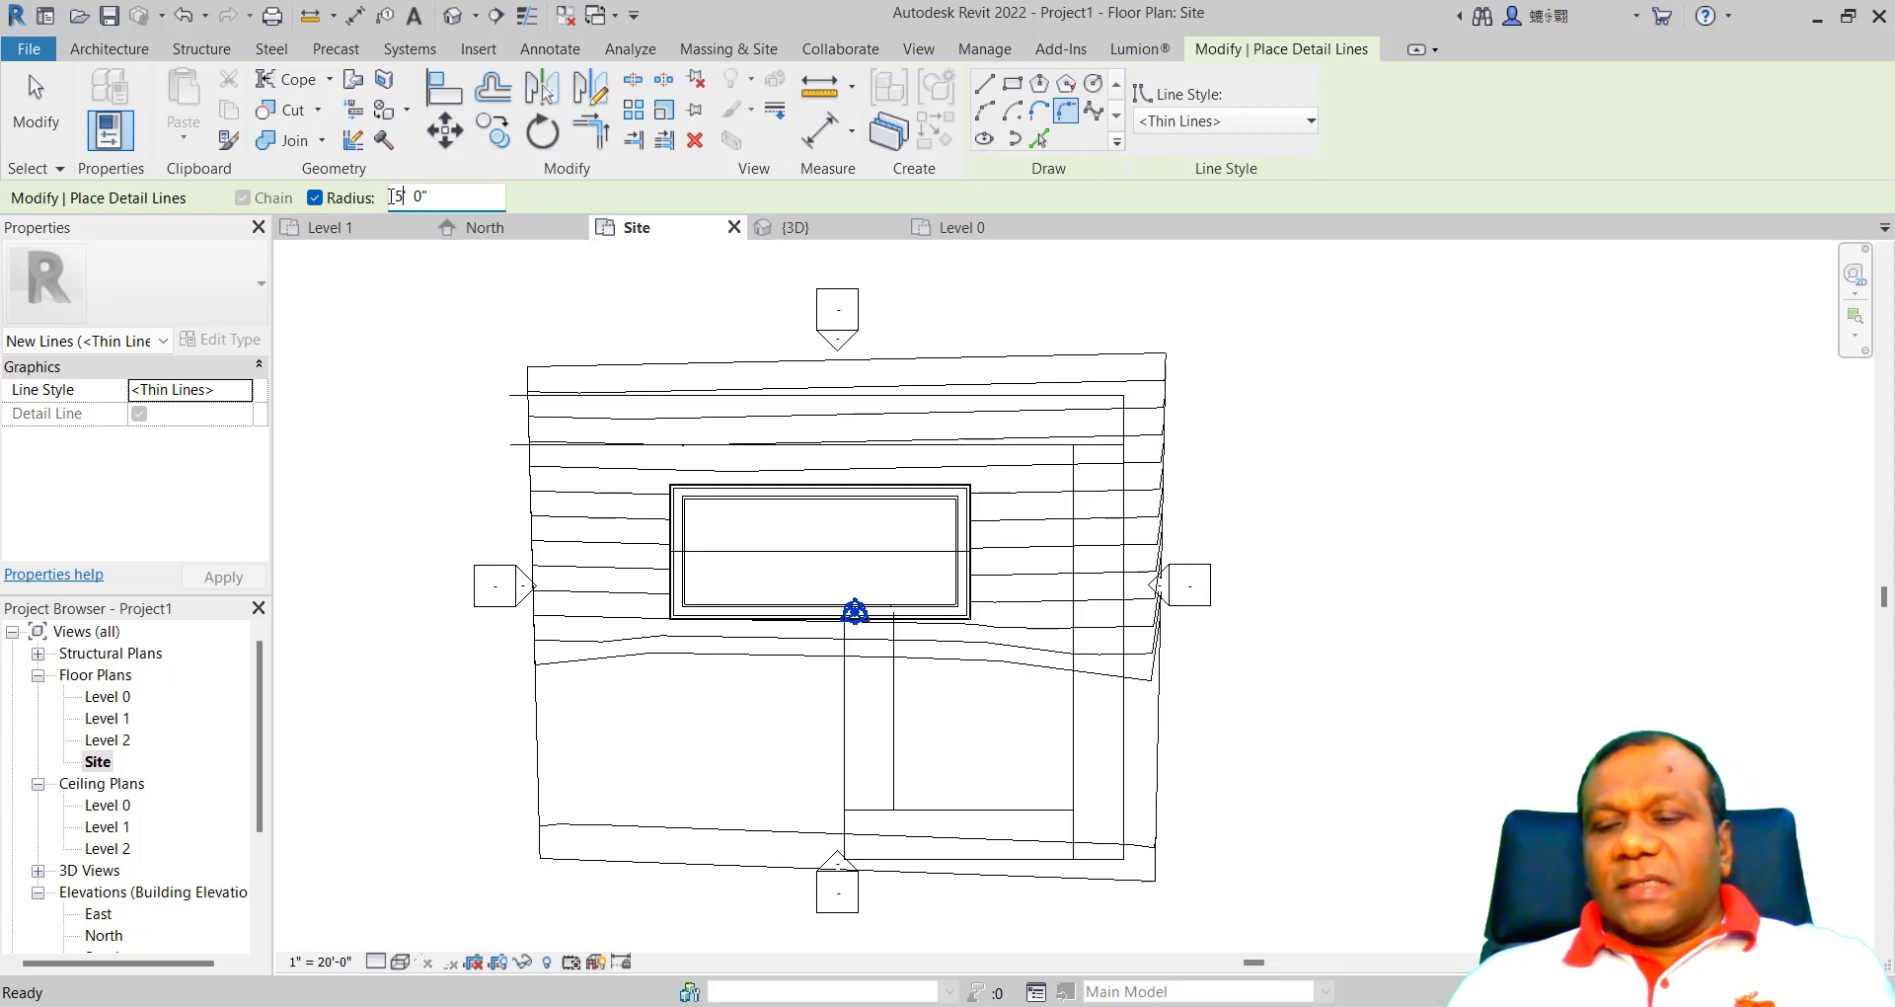
key(Return)
scroll(951, 423, up, 4)
click(1212, 366)
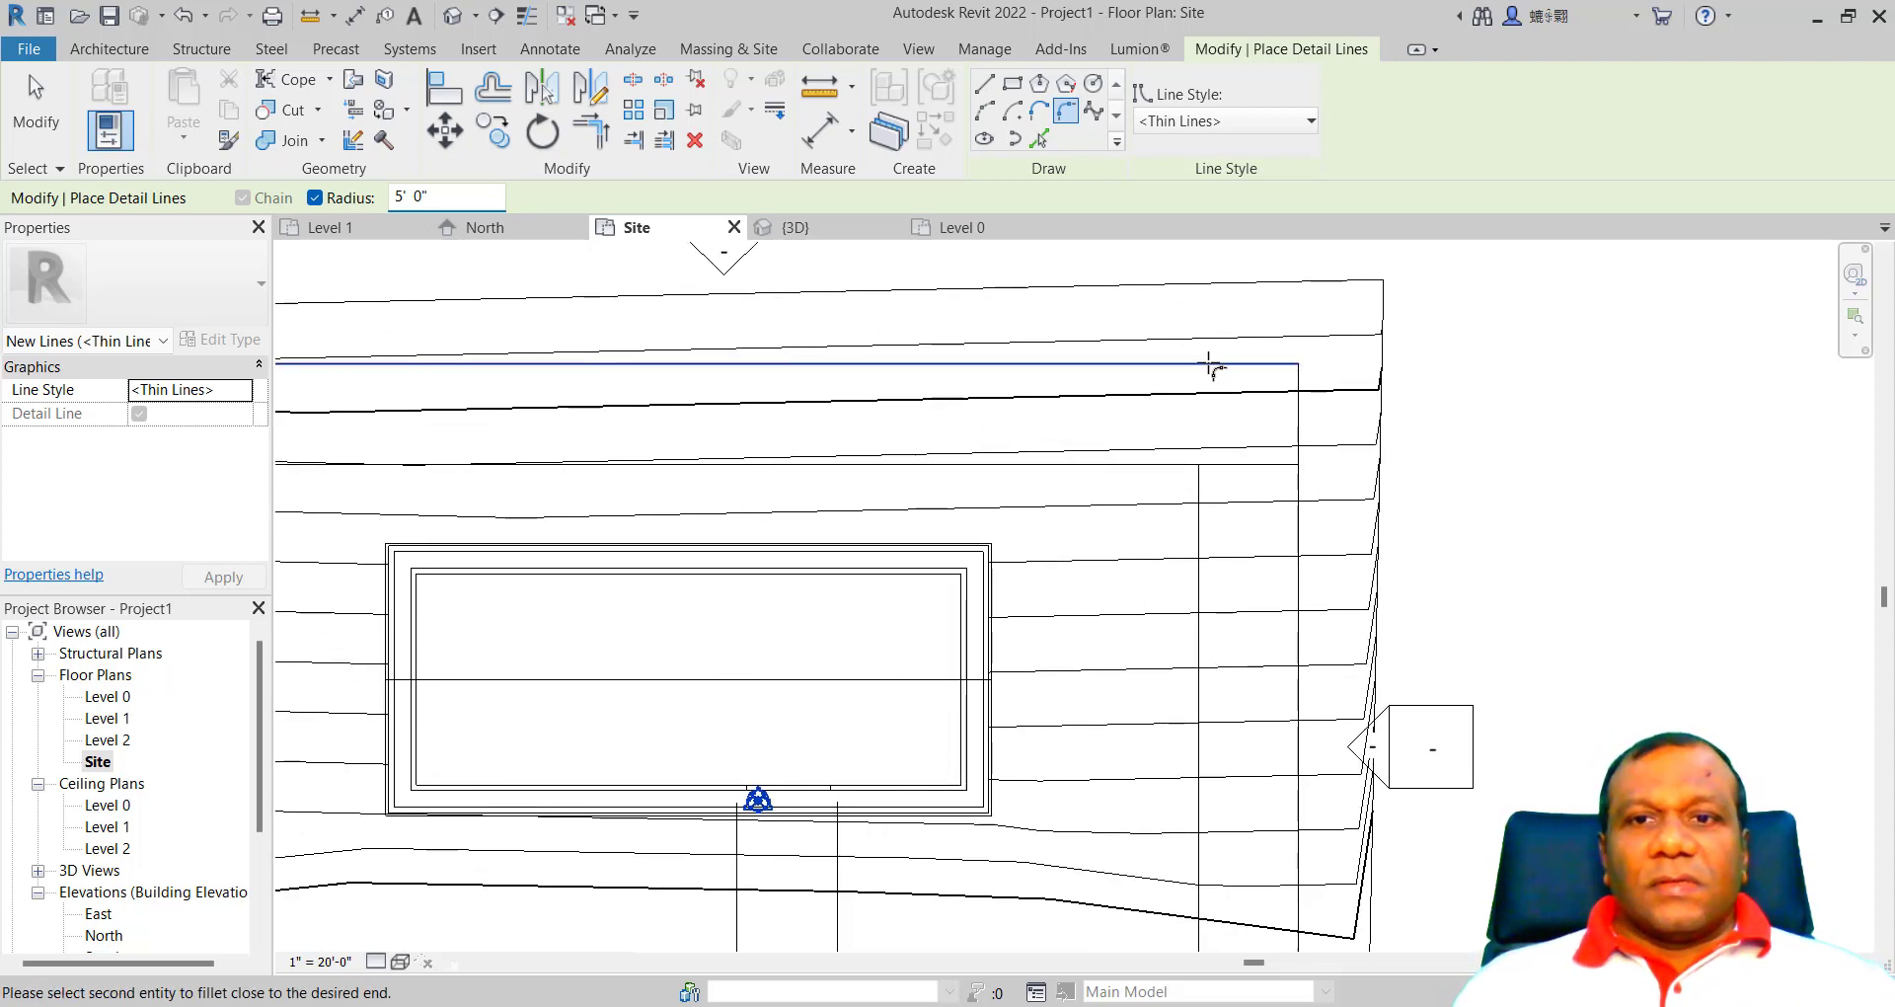
click(1299, 415)
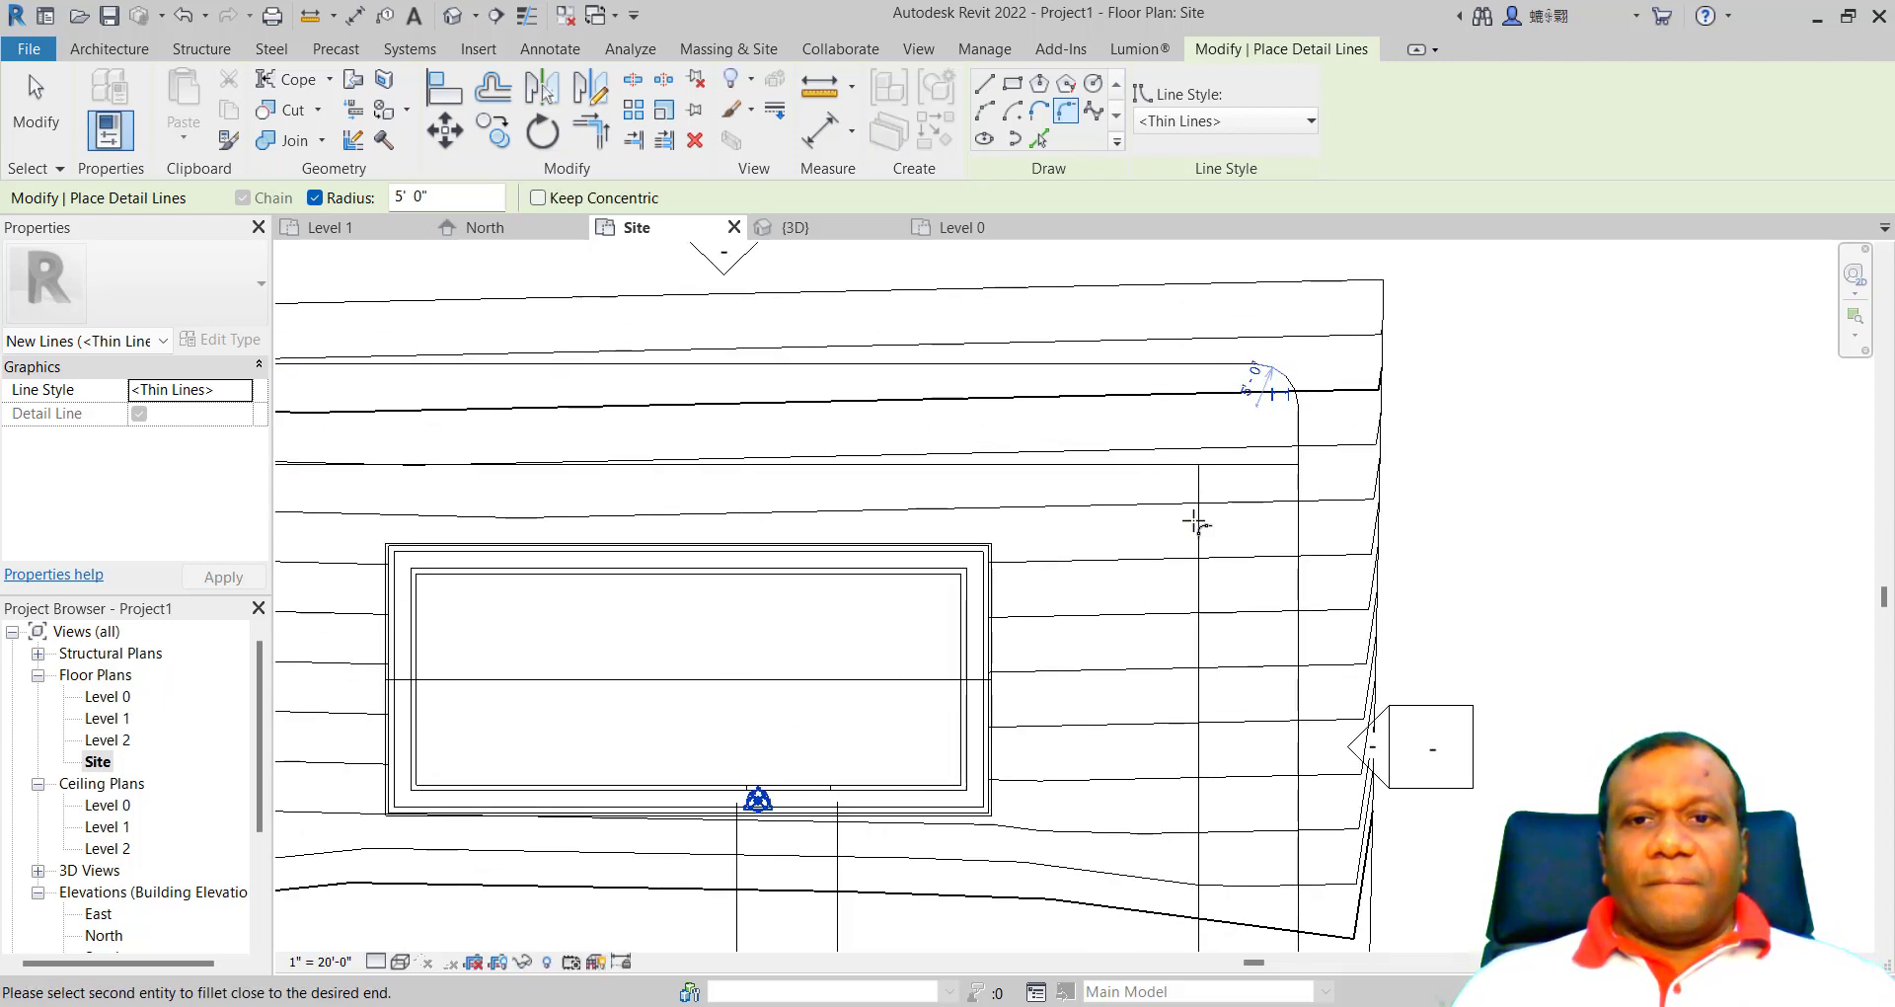
scroll(1114, 529, down, 5)
scroll(1119, 758, up, 2)
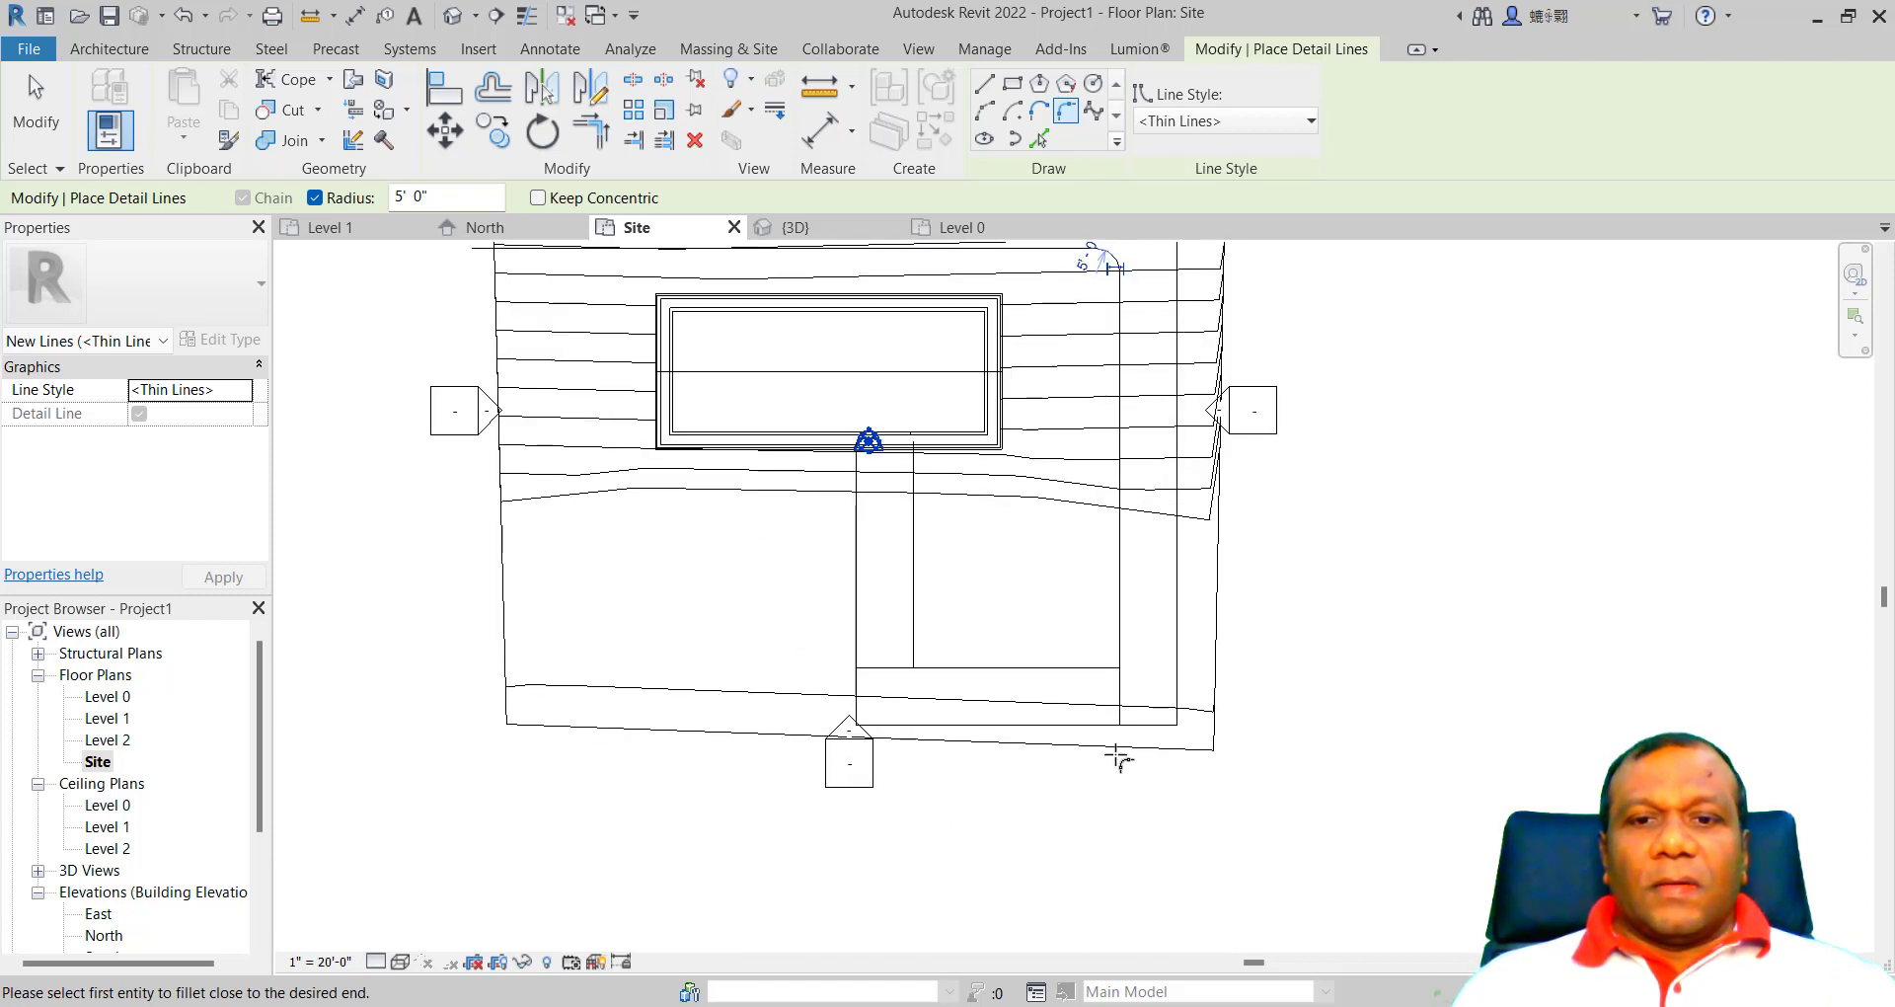
Step: Fillet the inner and outer southeast corners of the driveway outline with a 5' radius
scroll(1119, 758, up, 3)
click(1100, 596)
click(1126, 550)
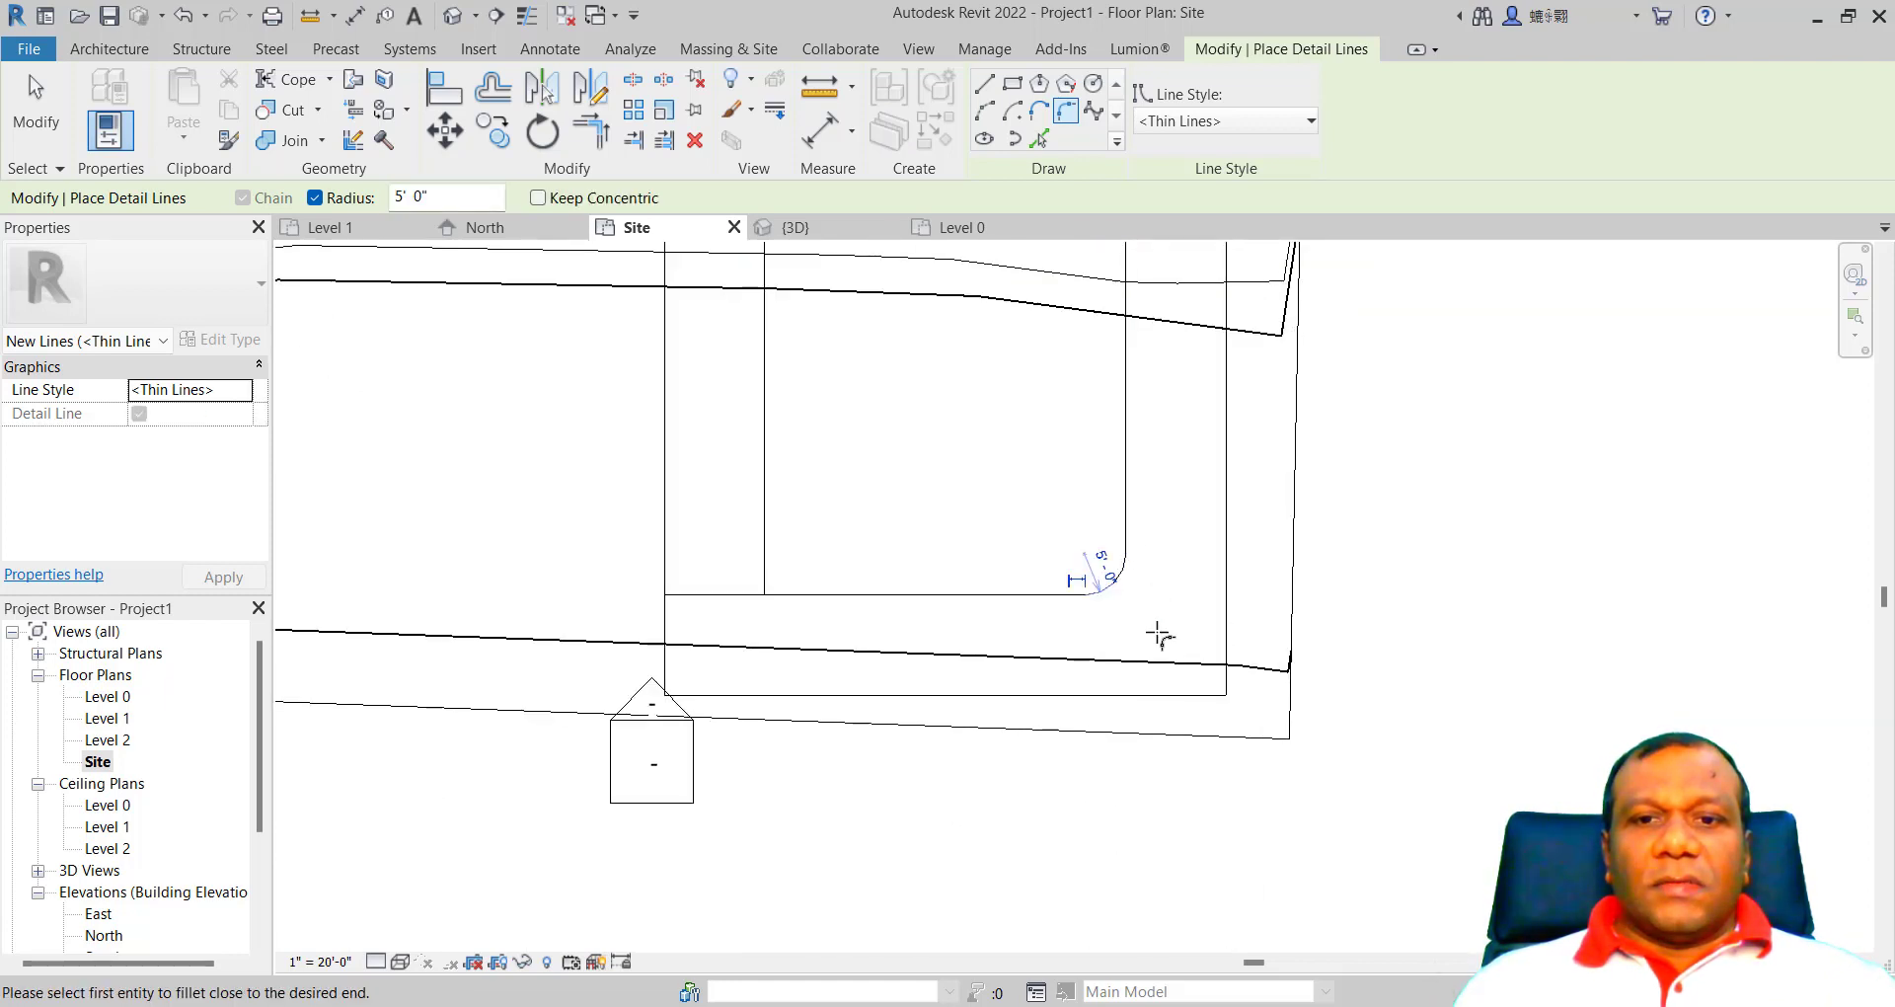
click(1162, 694)
click(1222, 637)
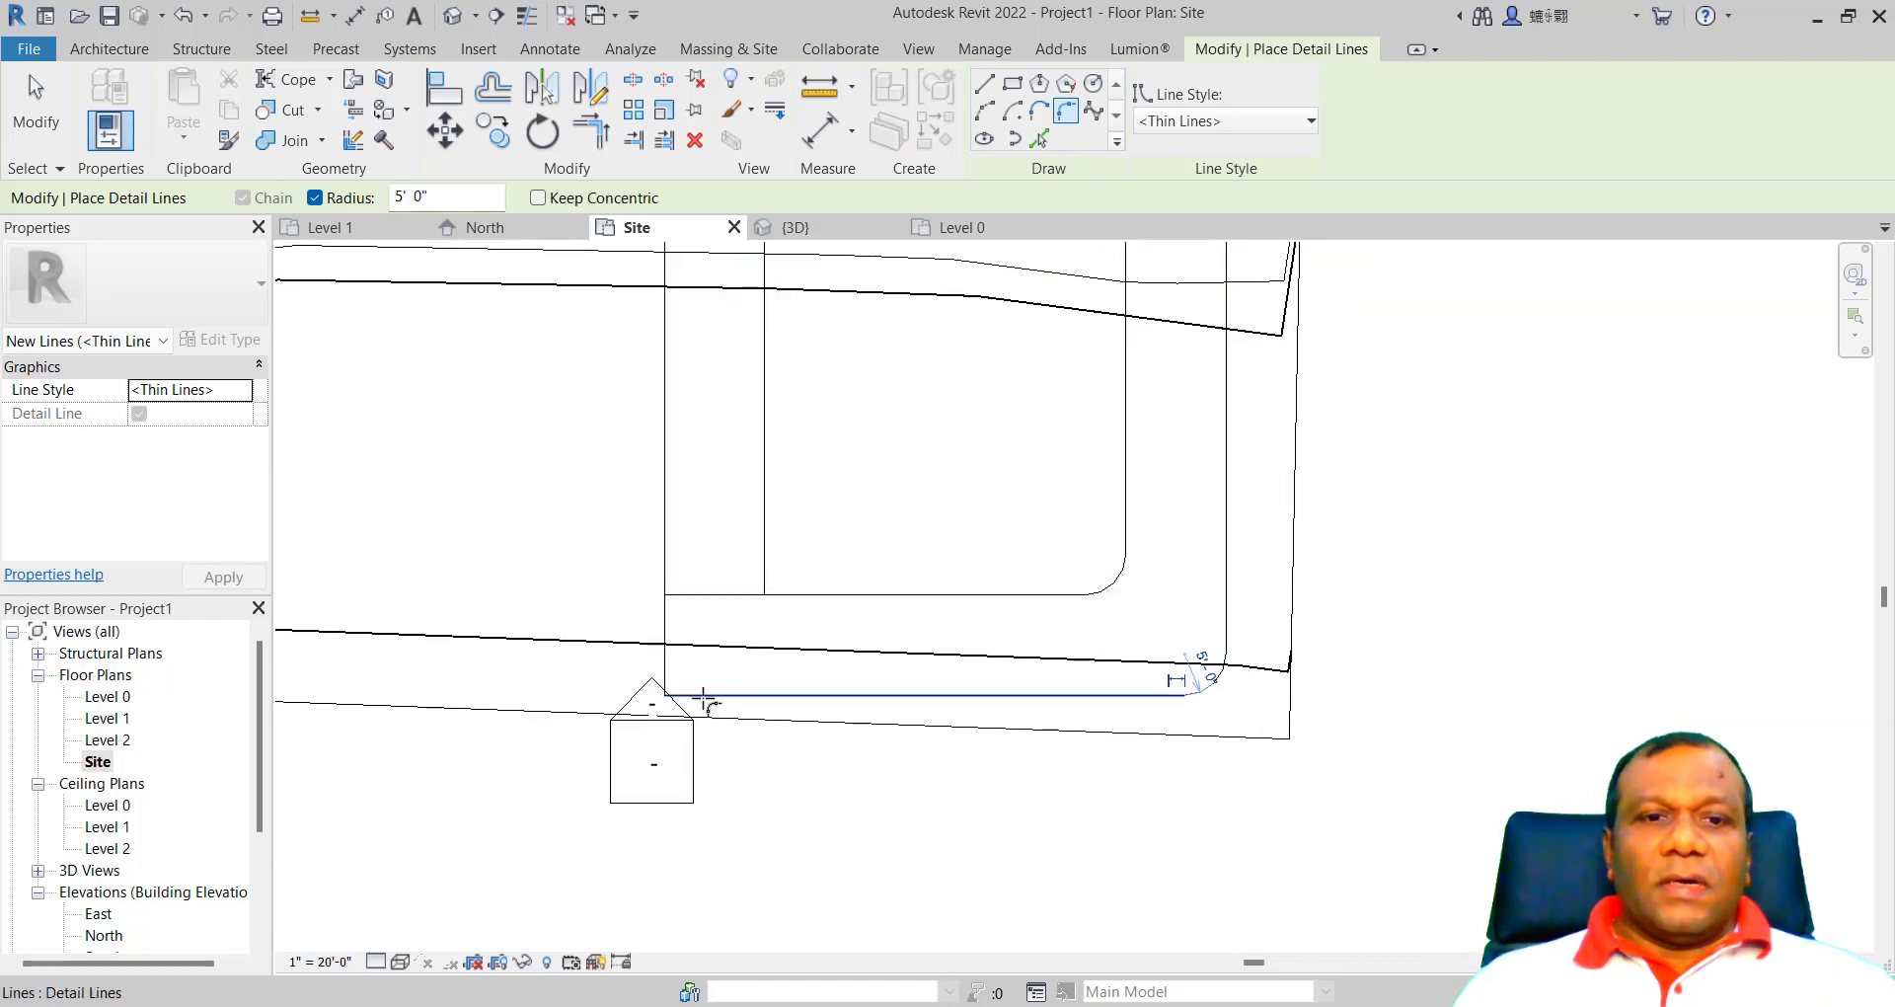
Step: Fillet the outer and inner southwest corners of the driveway outline, below the garage door, with a 5' radius
click(779, 694)
click(665, 656)
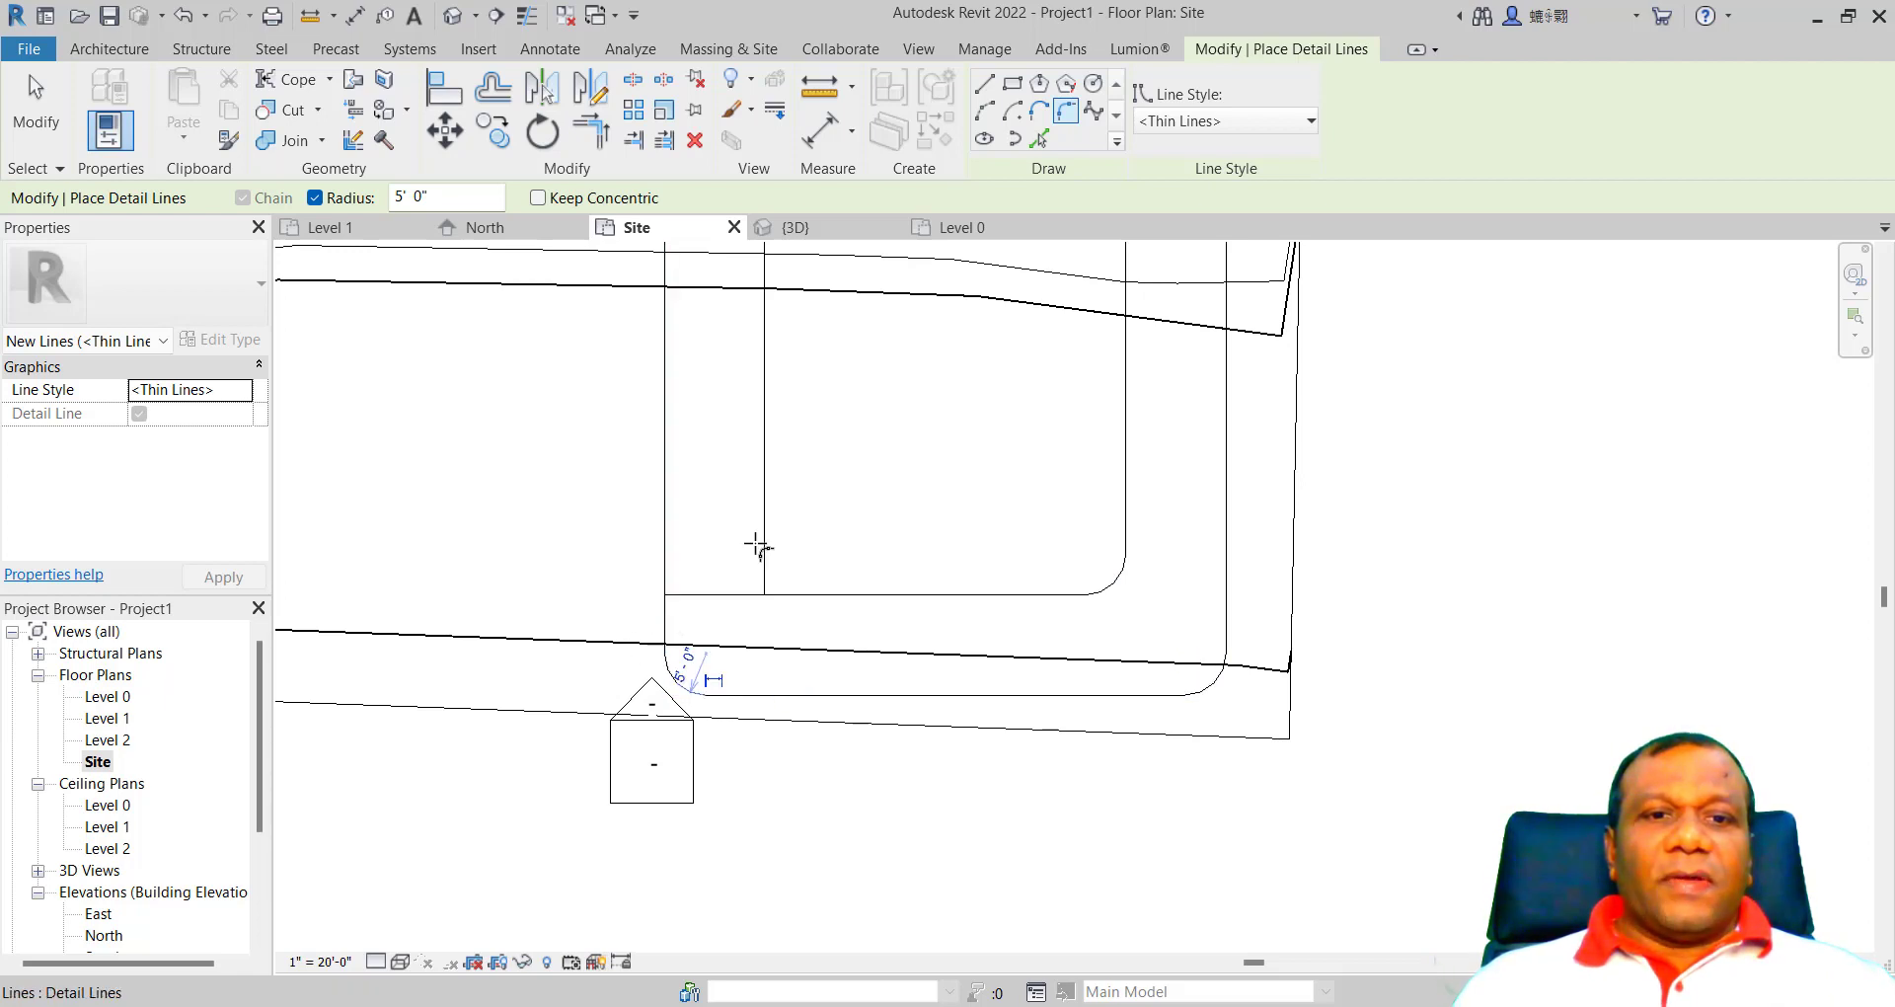
click(764, 541)
click(799, 592)
scroll(845, 766, down, 3)
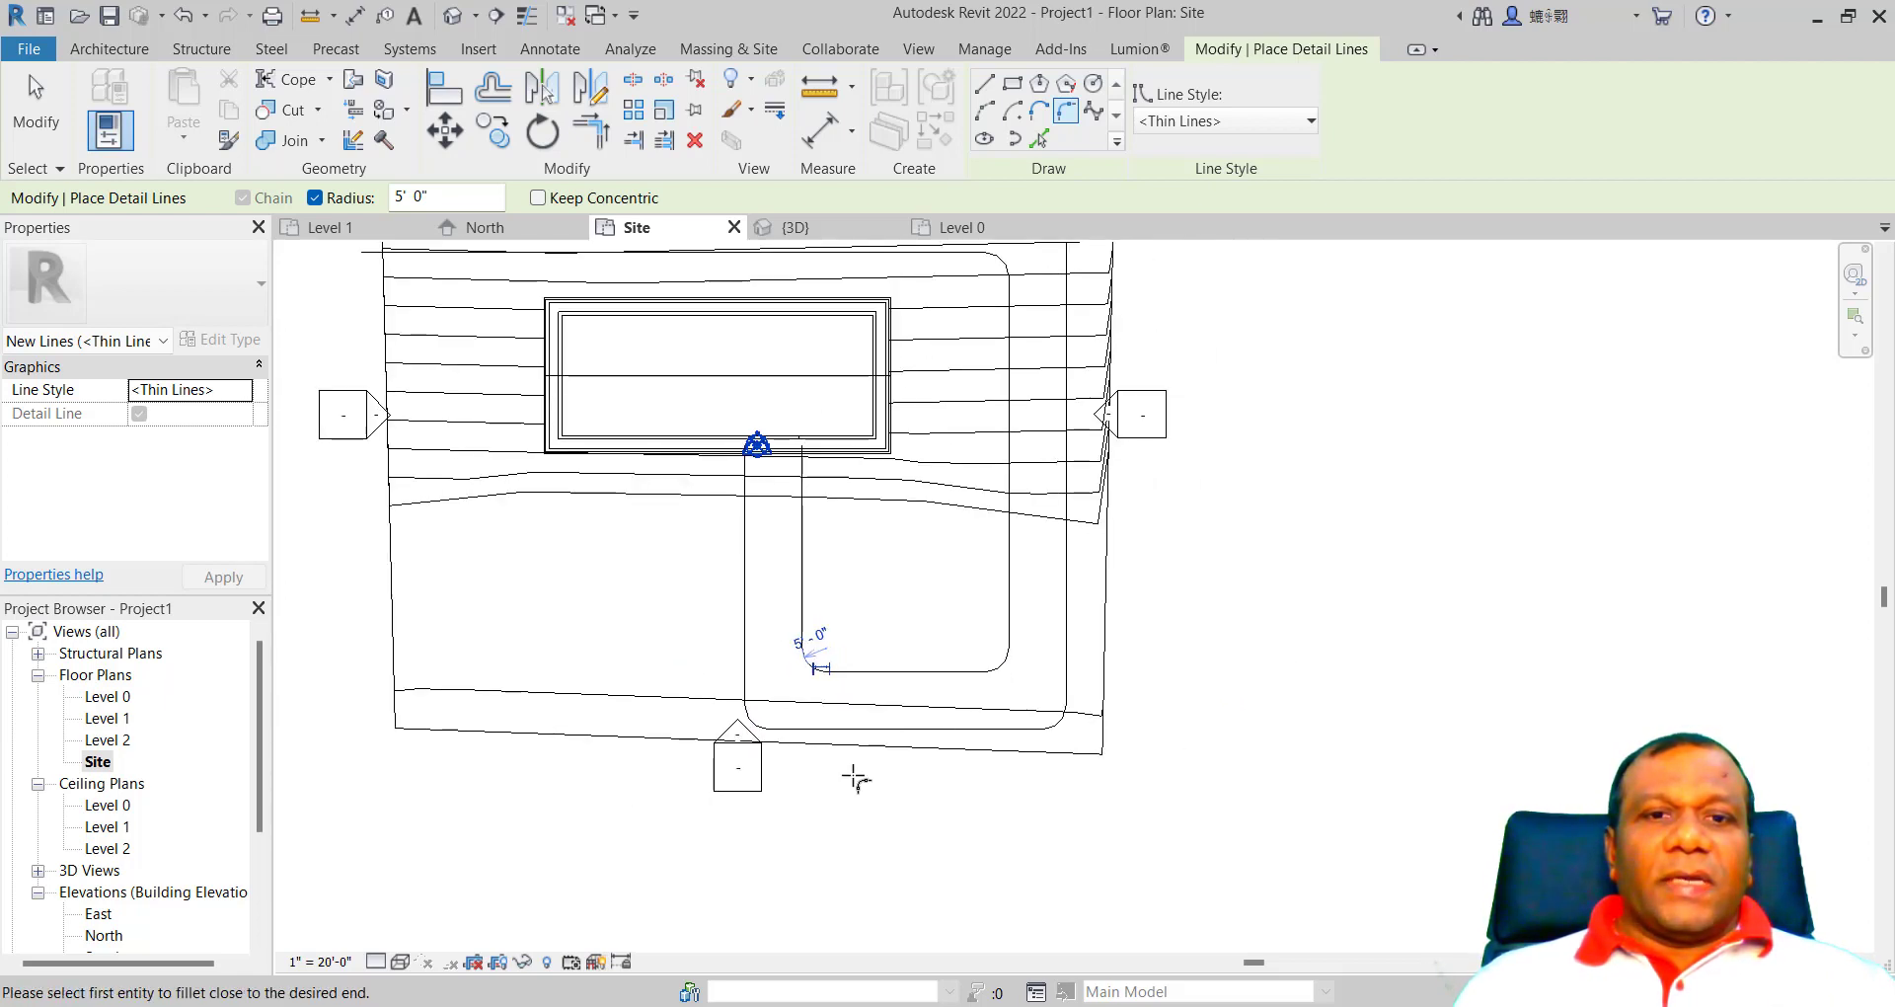
scroll(824, 651, down, 2)
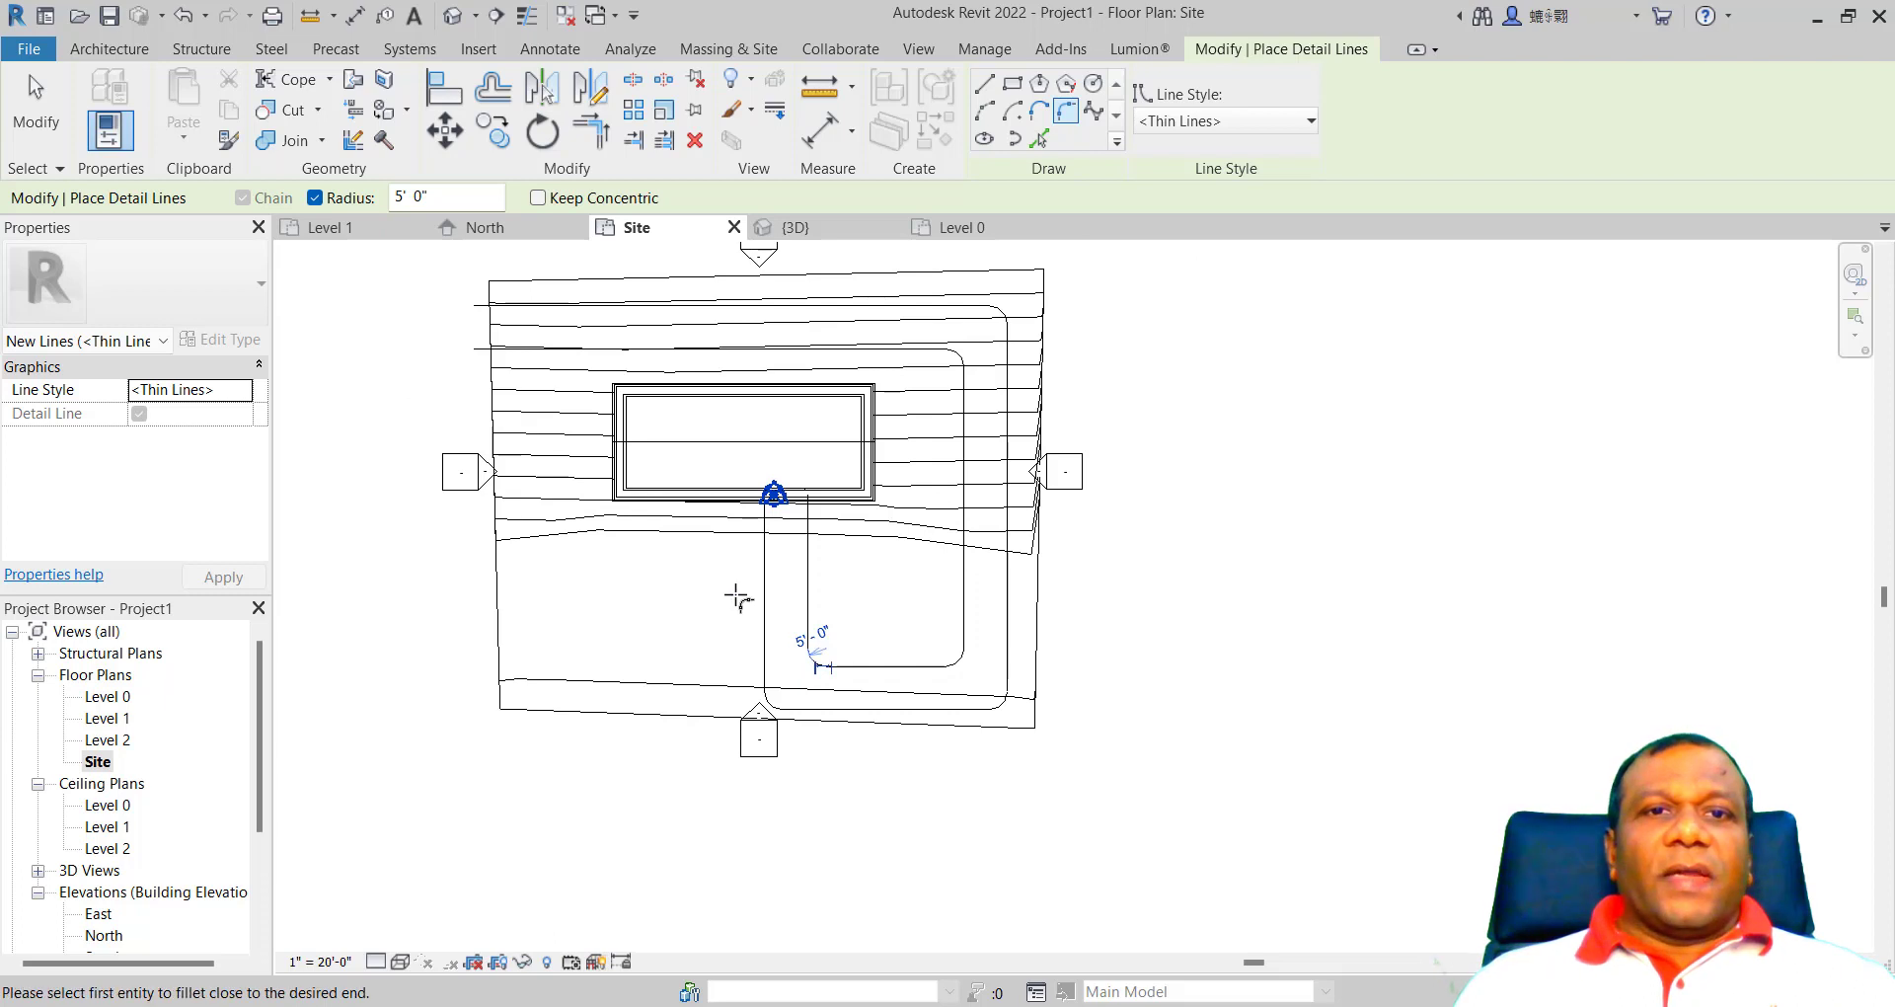
Step: Start splitting the toposurface and trace the driveway's outer north and east lines with their two corner arcs into the split sketch
click(110, 50)
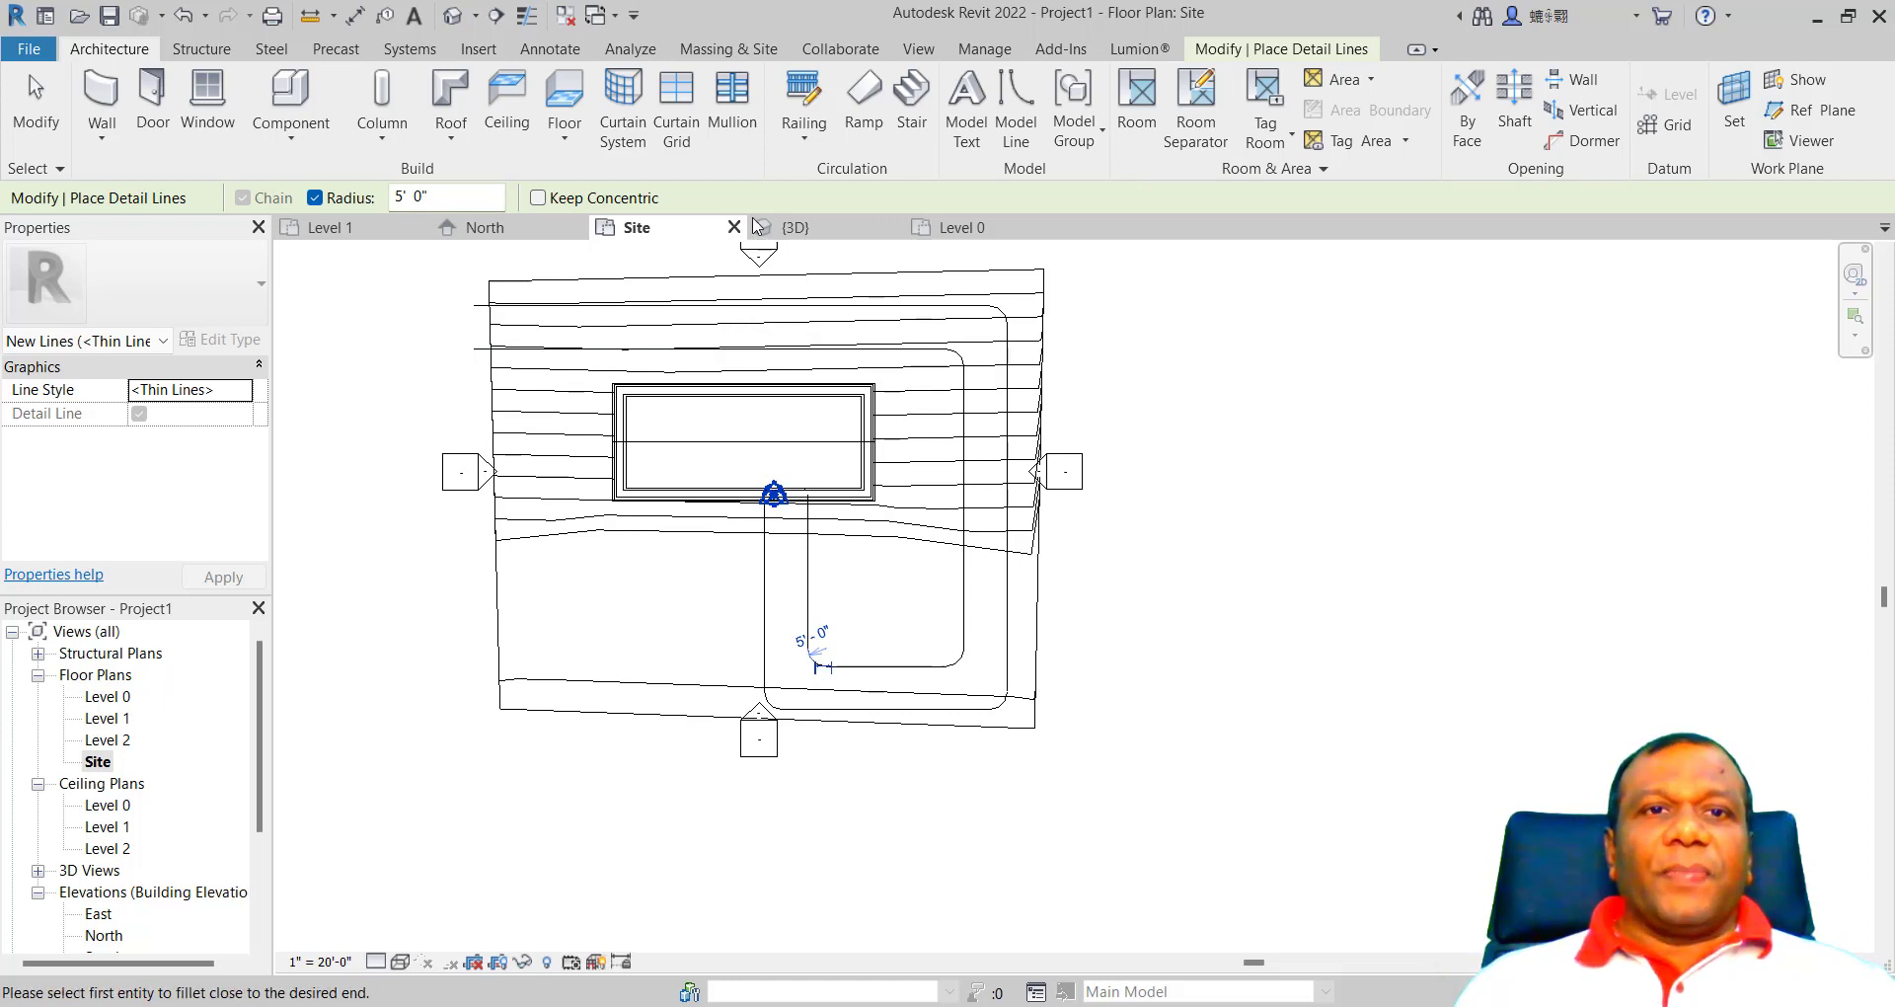
click(718, 46)
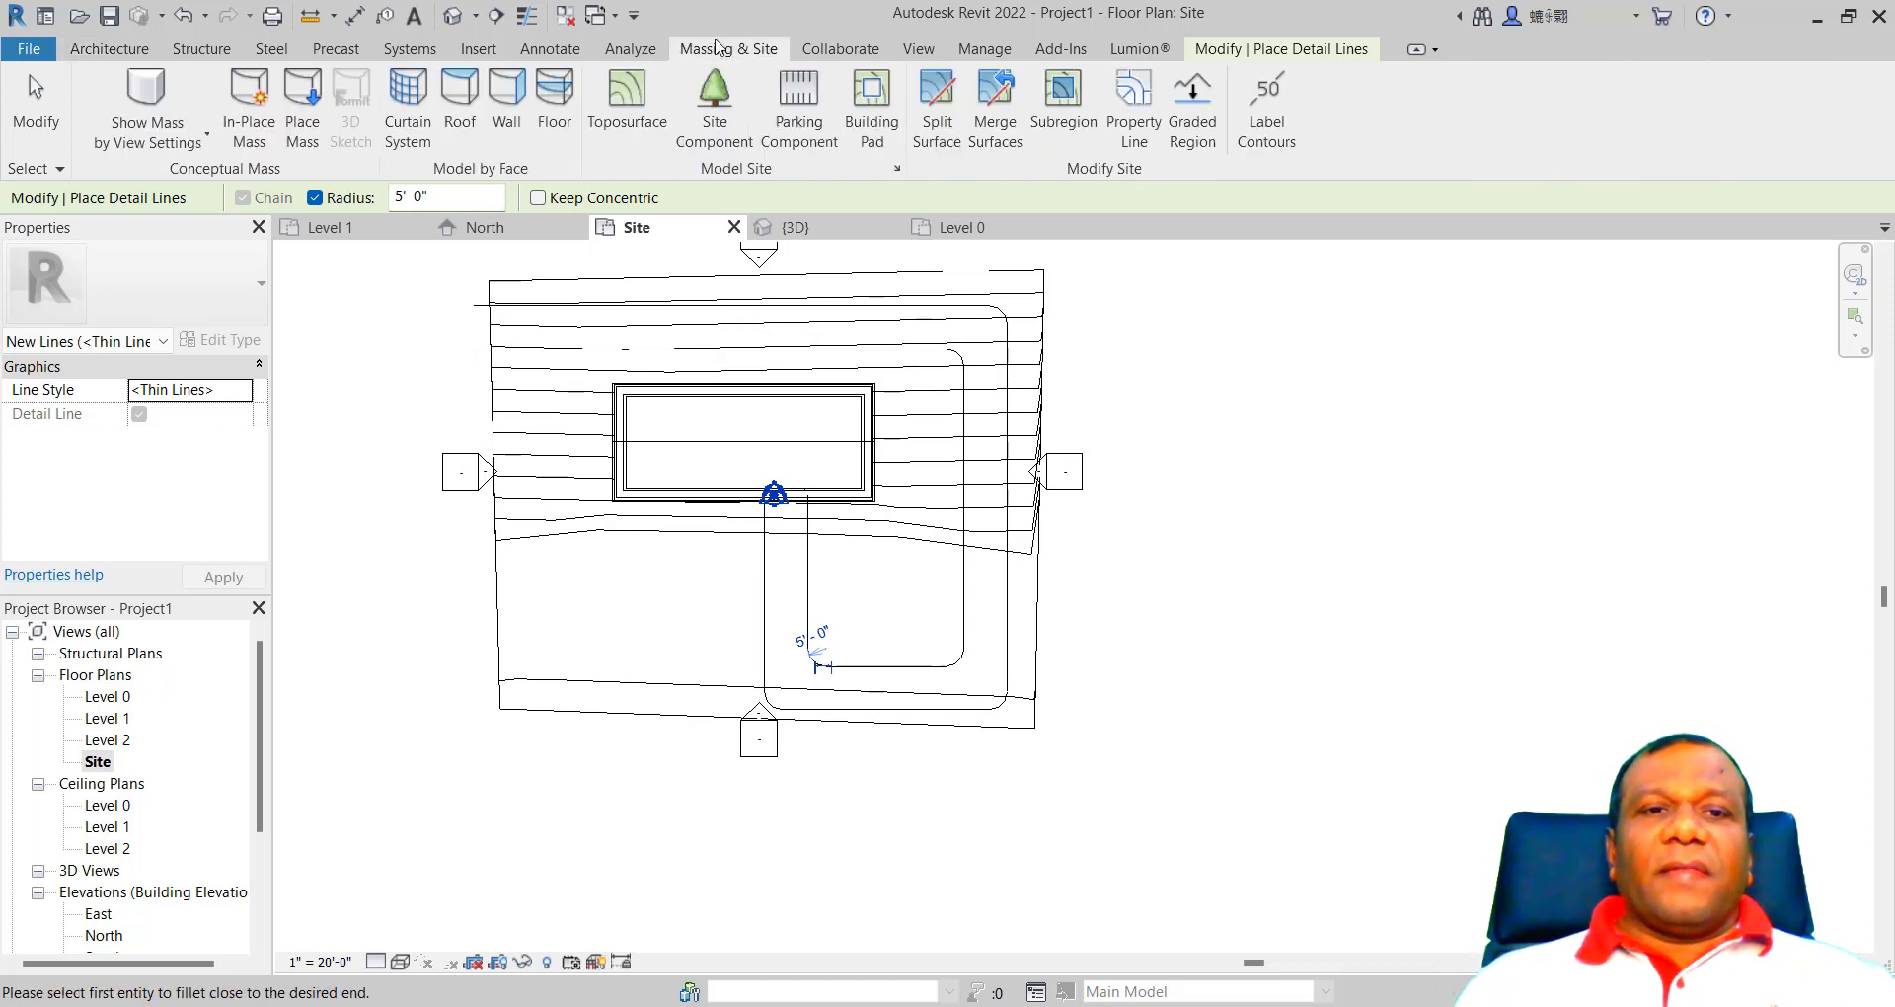
key(Escape)
key(Escape)
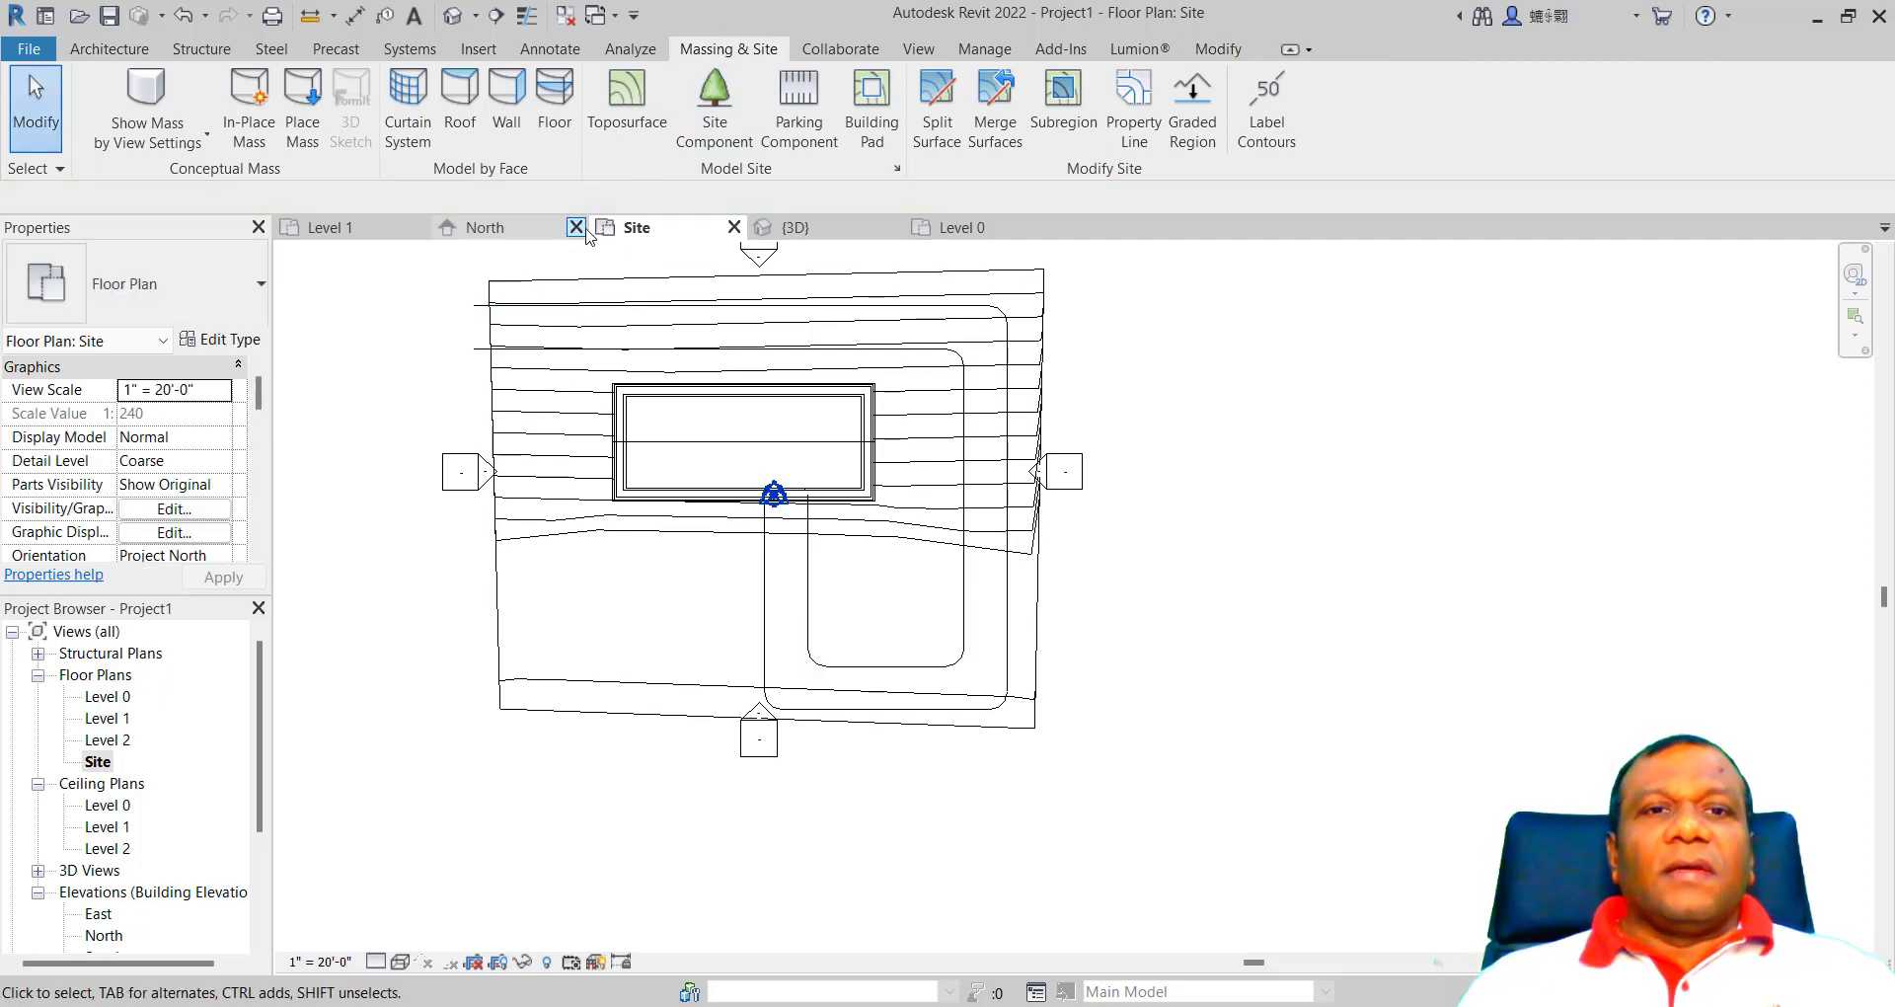
click(934, 118)
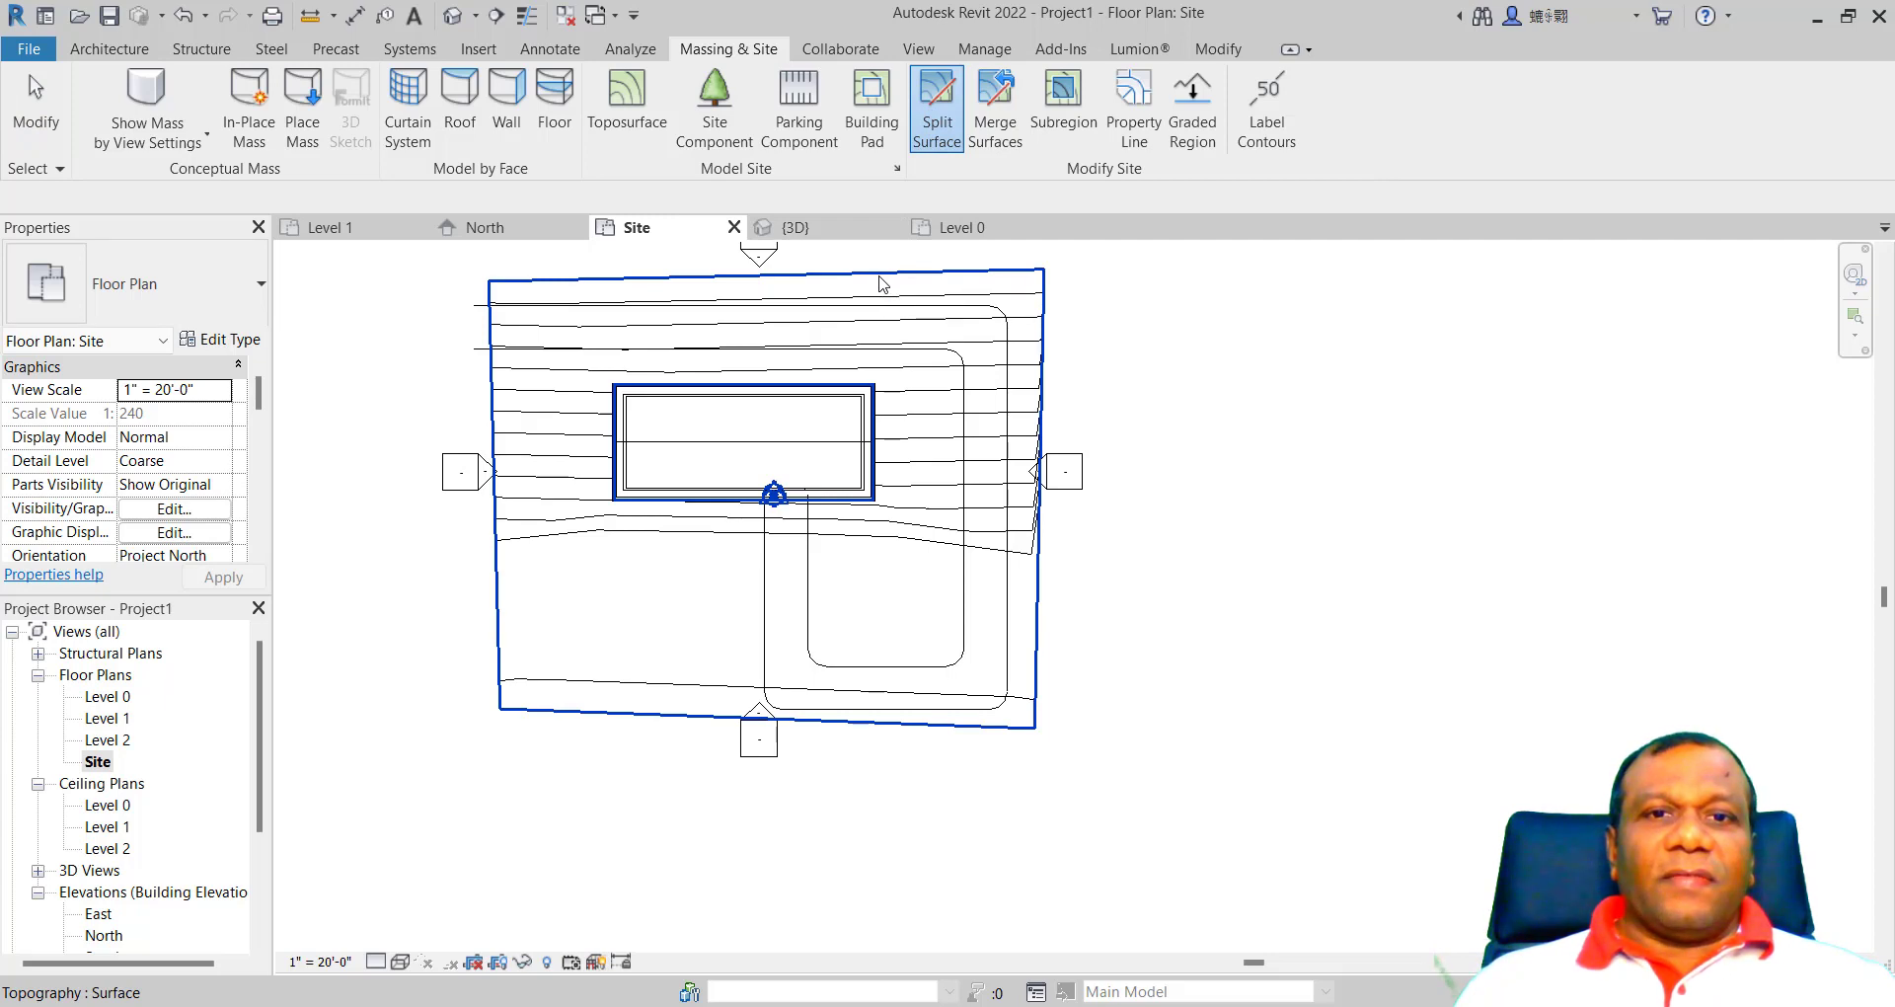
click(879, 279)
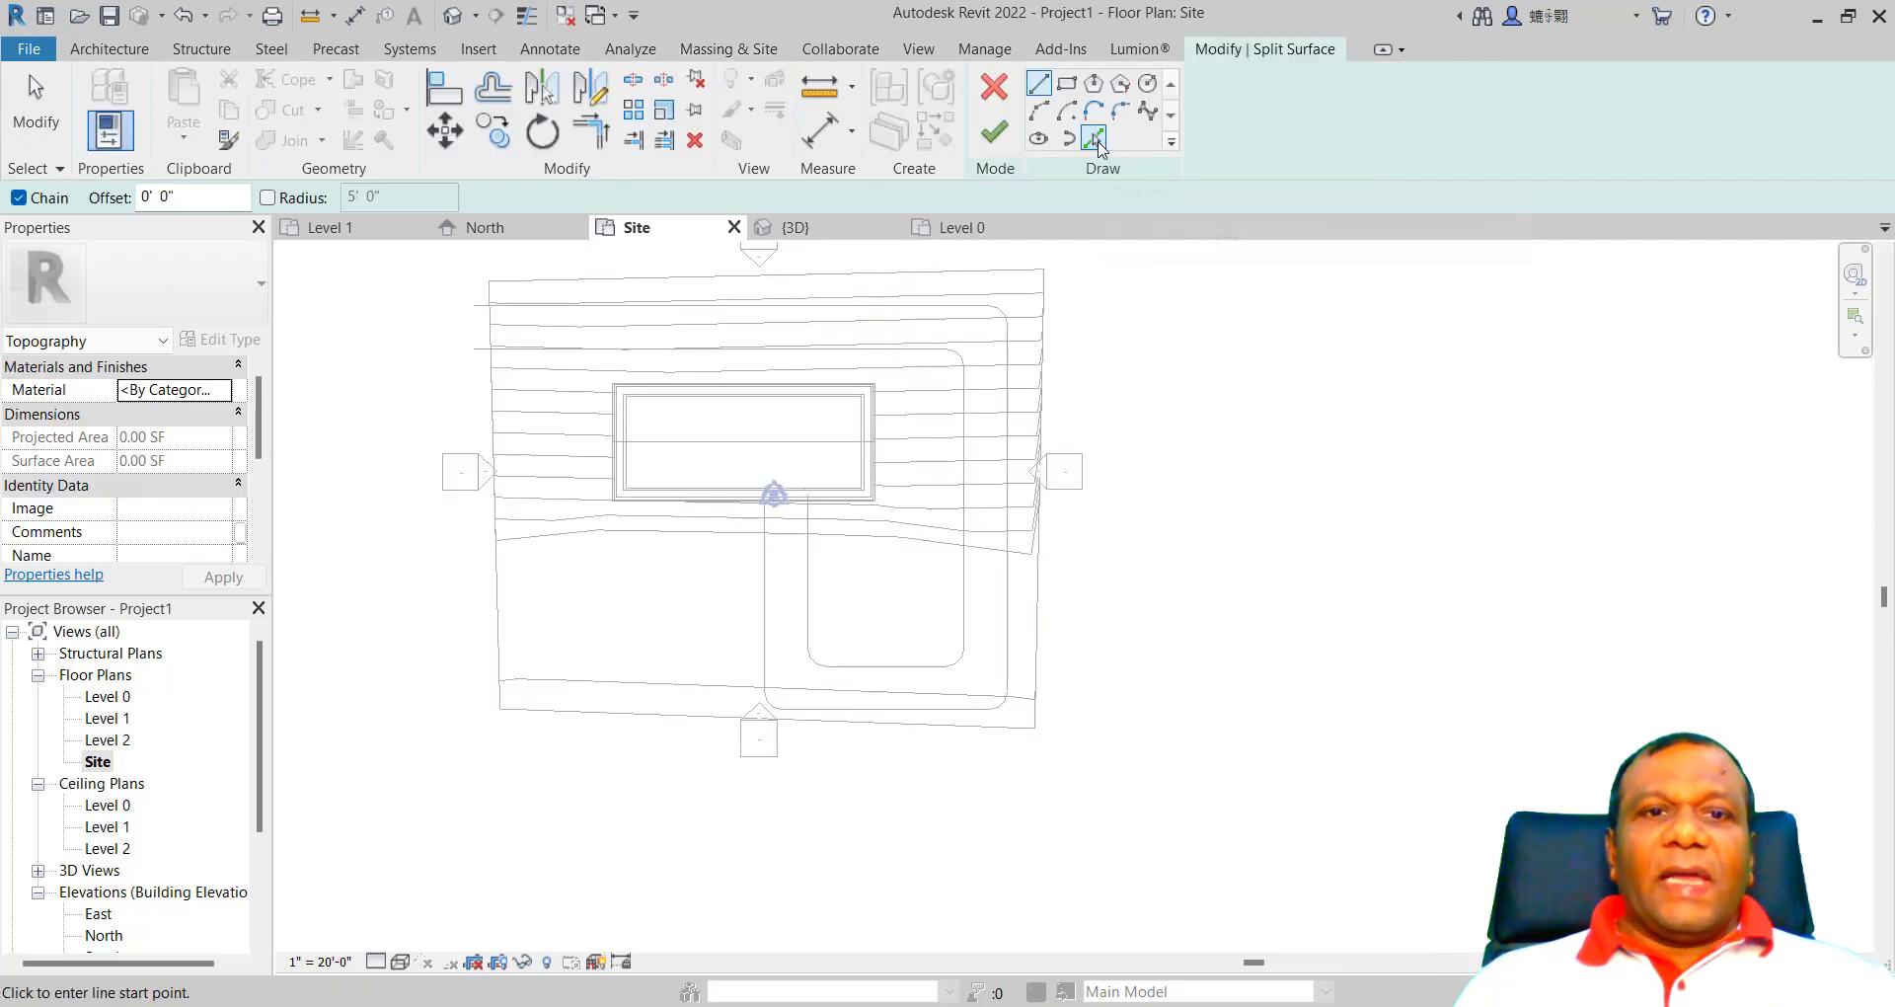
click(1093, 138)
click(586, 315)
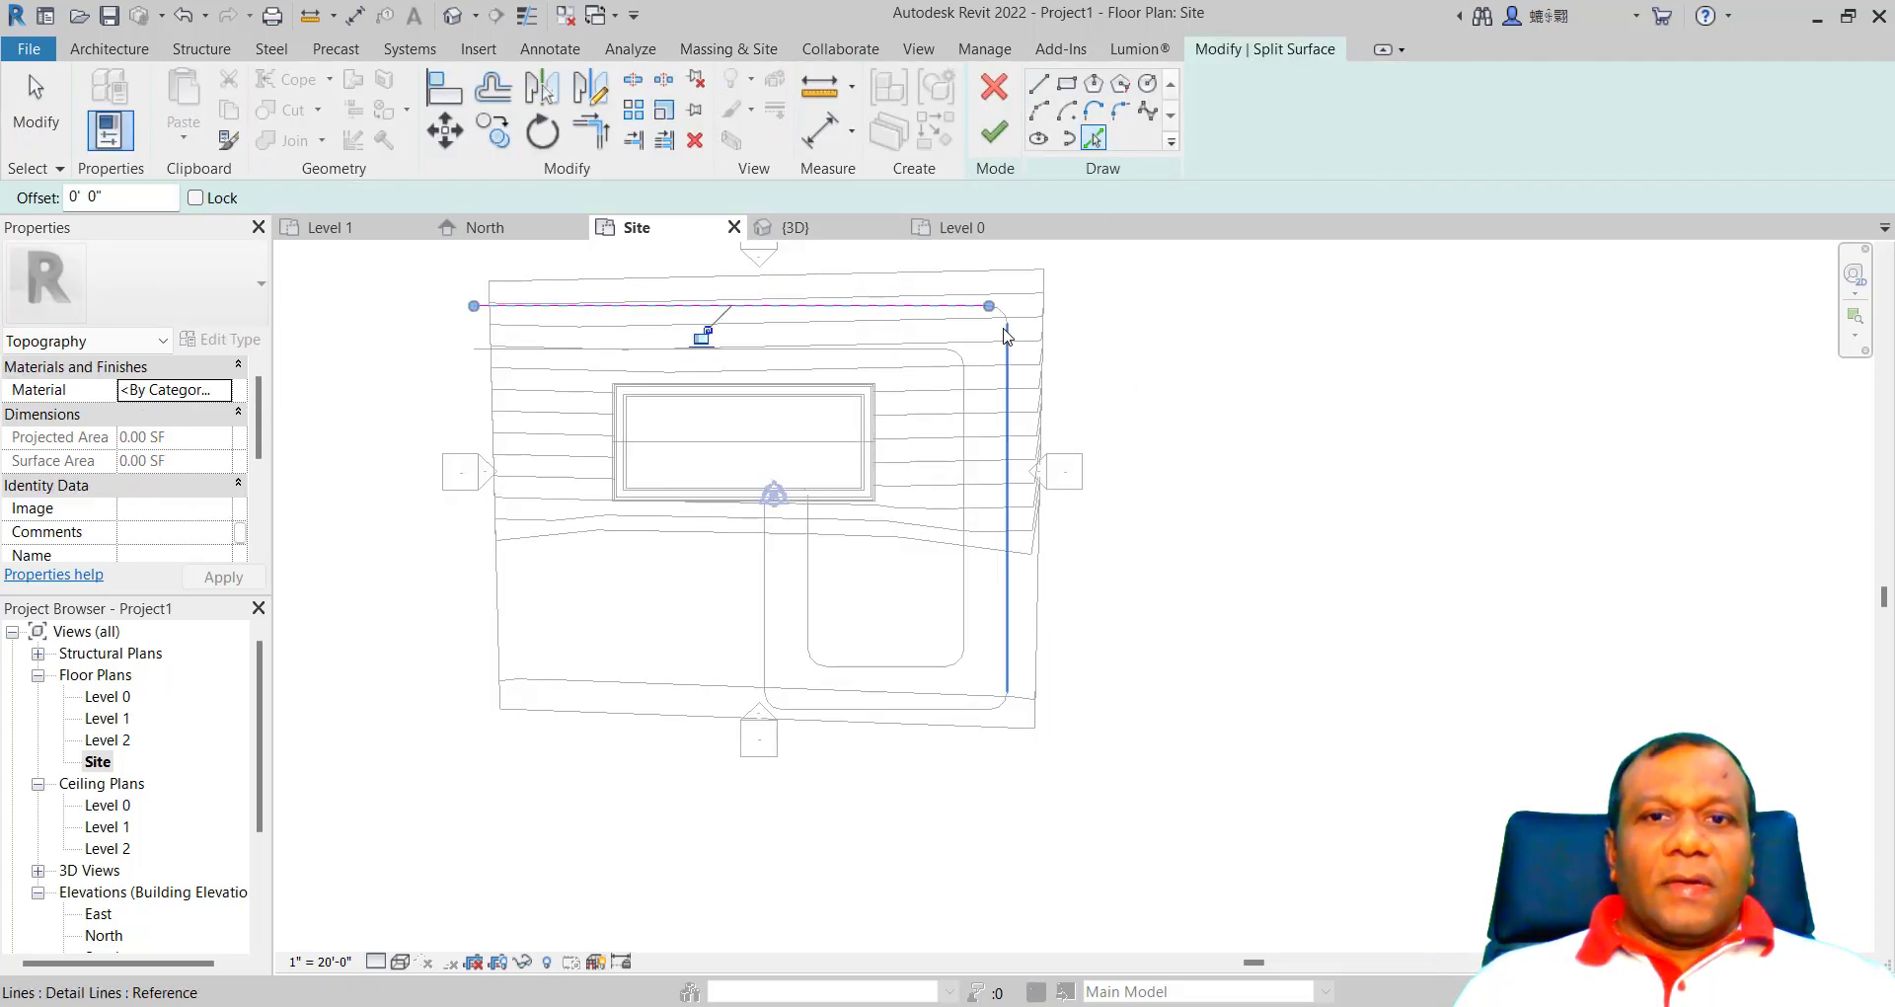
click(1007, 331)
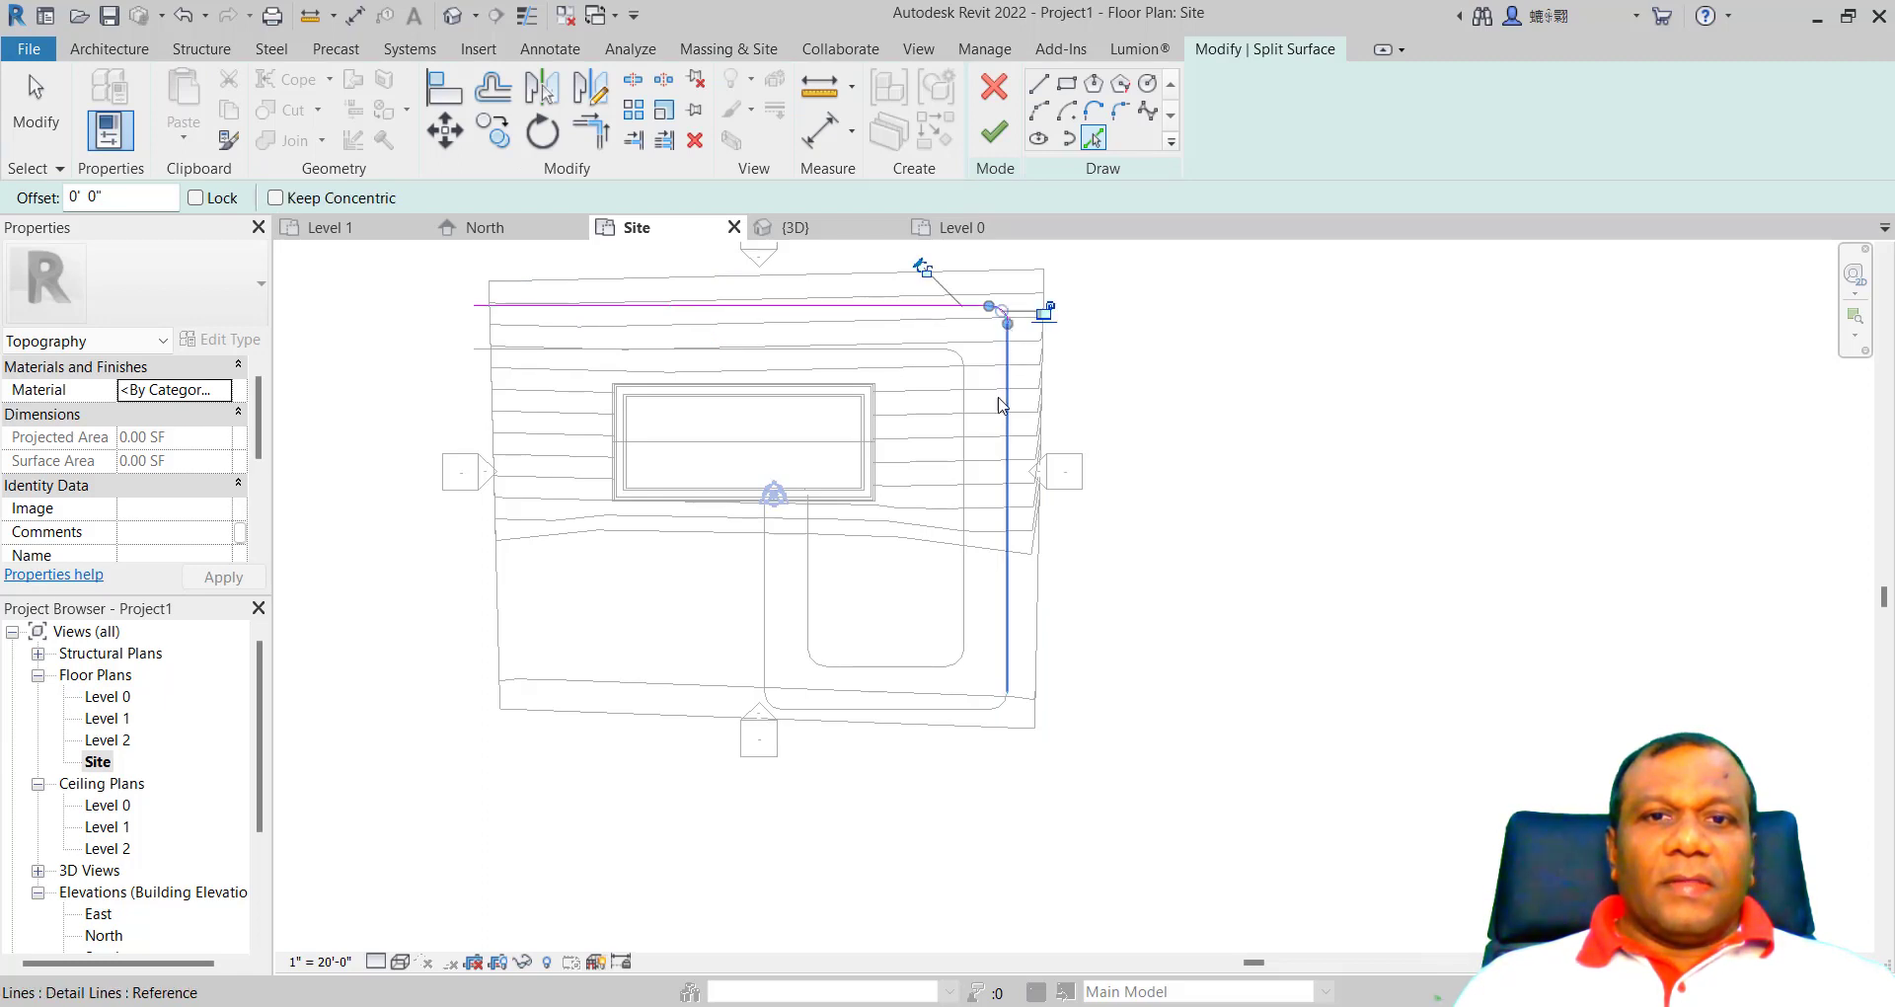
click(999, 713)
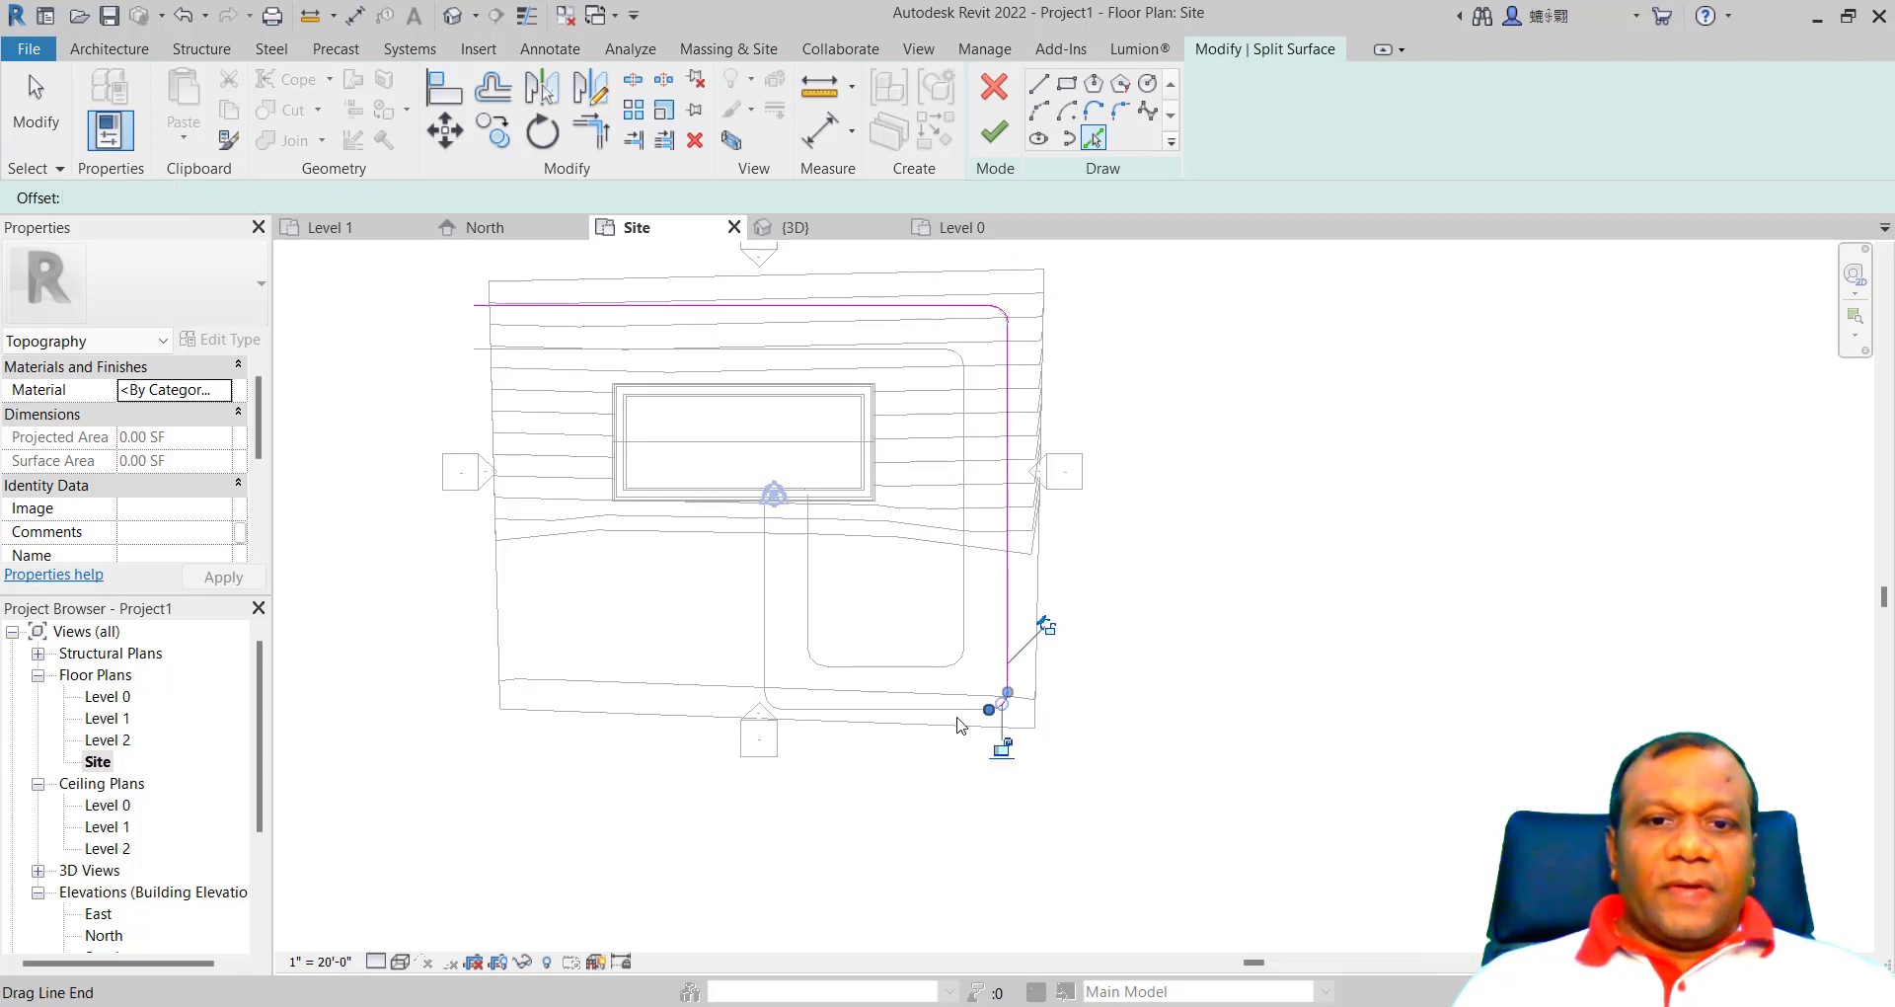
Step: Trace the driveway's outer south line, southwest corner arc and garage-side line into the split sketch
click(888, 716)
scroll(770, 720, up, 3)
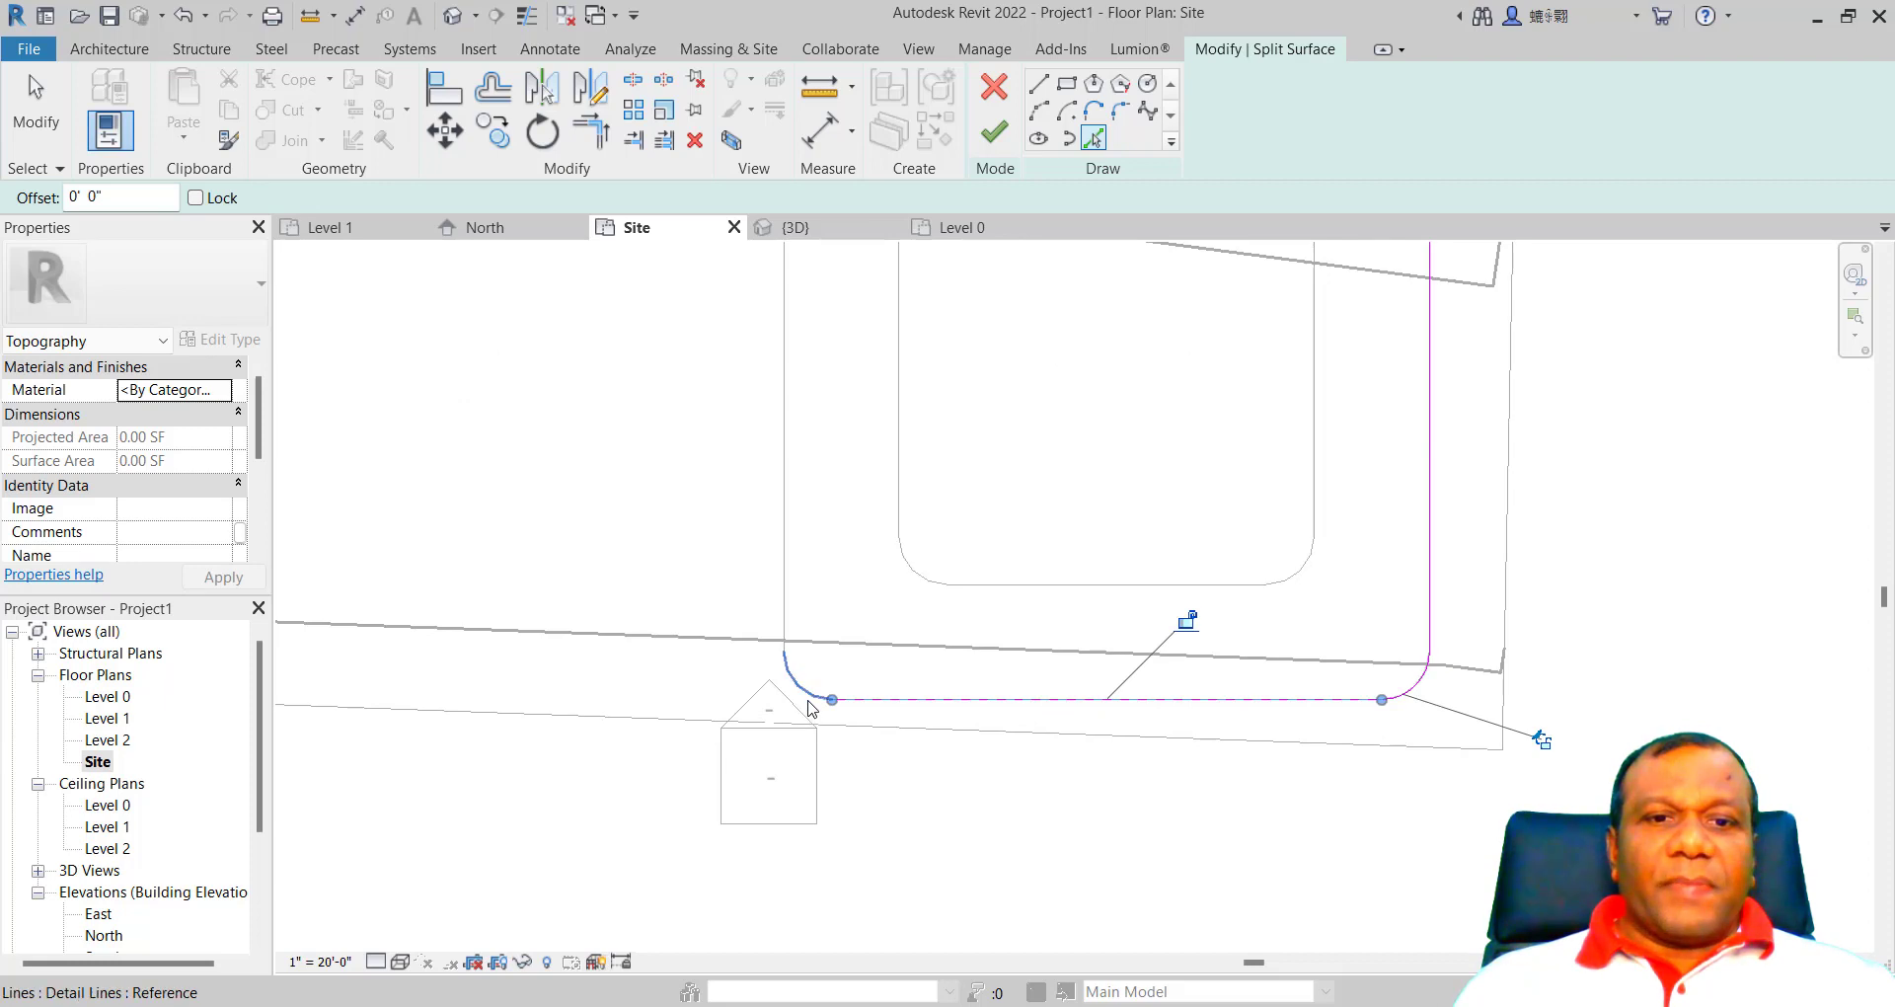
click(792, 683)
click(783, 573)
scroll(790, 677, down, 3)
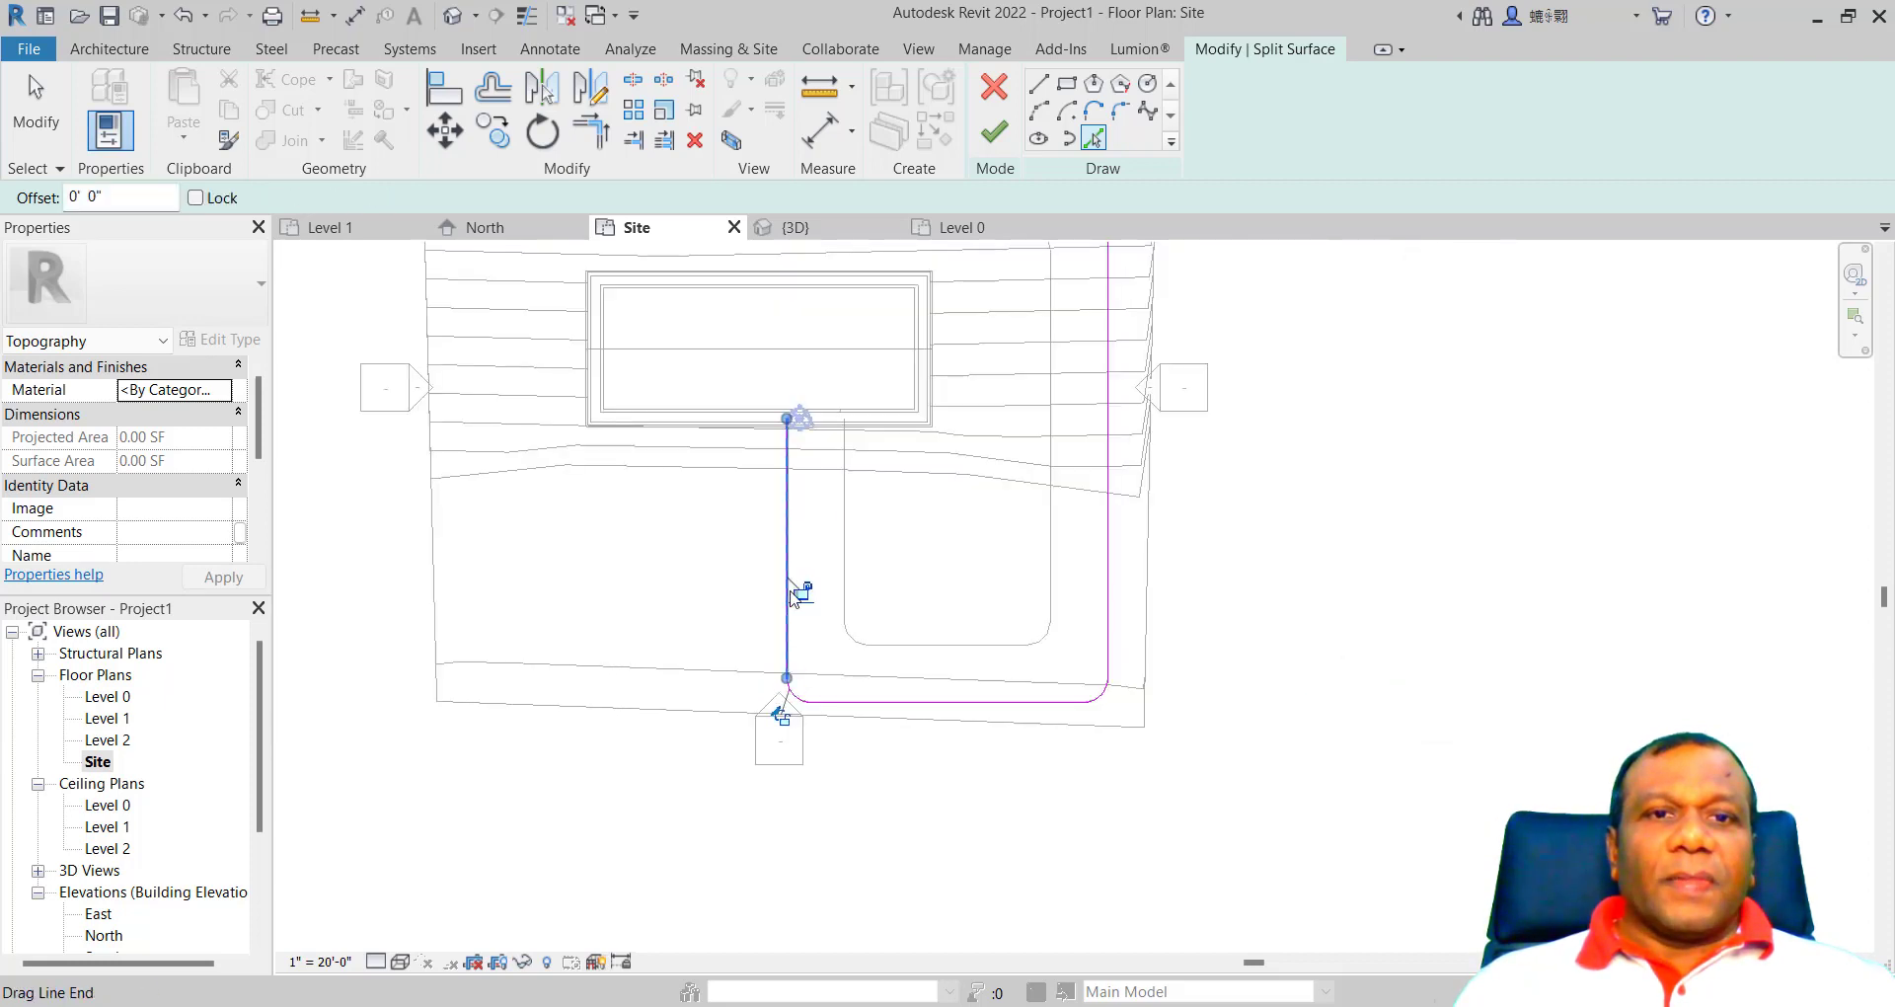
Step: Trace the driveway's inner edge from the garage-side line around the south side and up the east line
scroll(846, 475, up, 3)
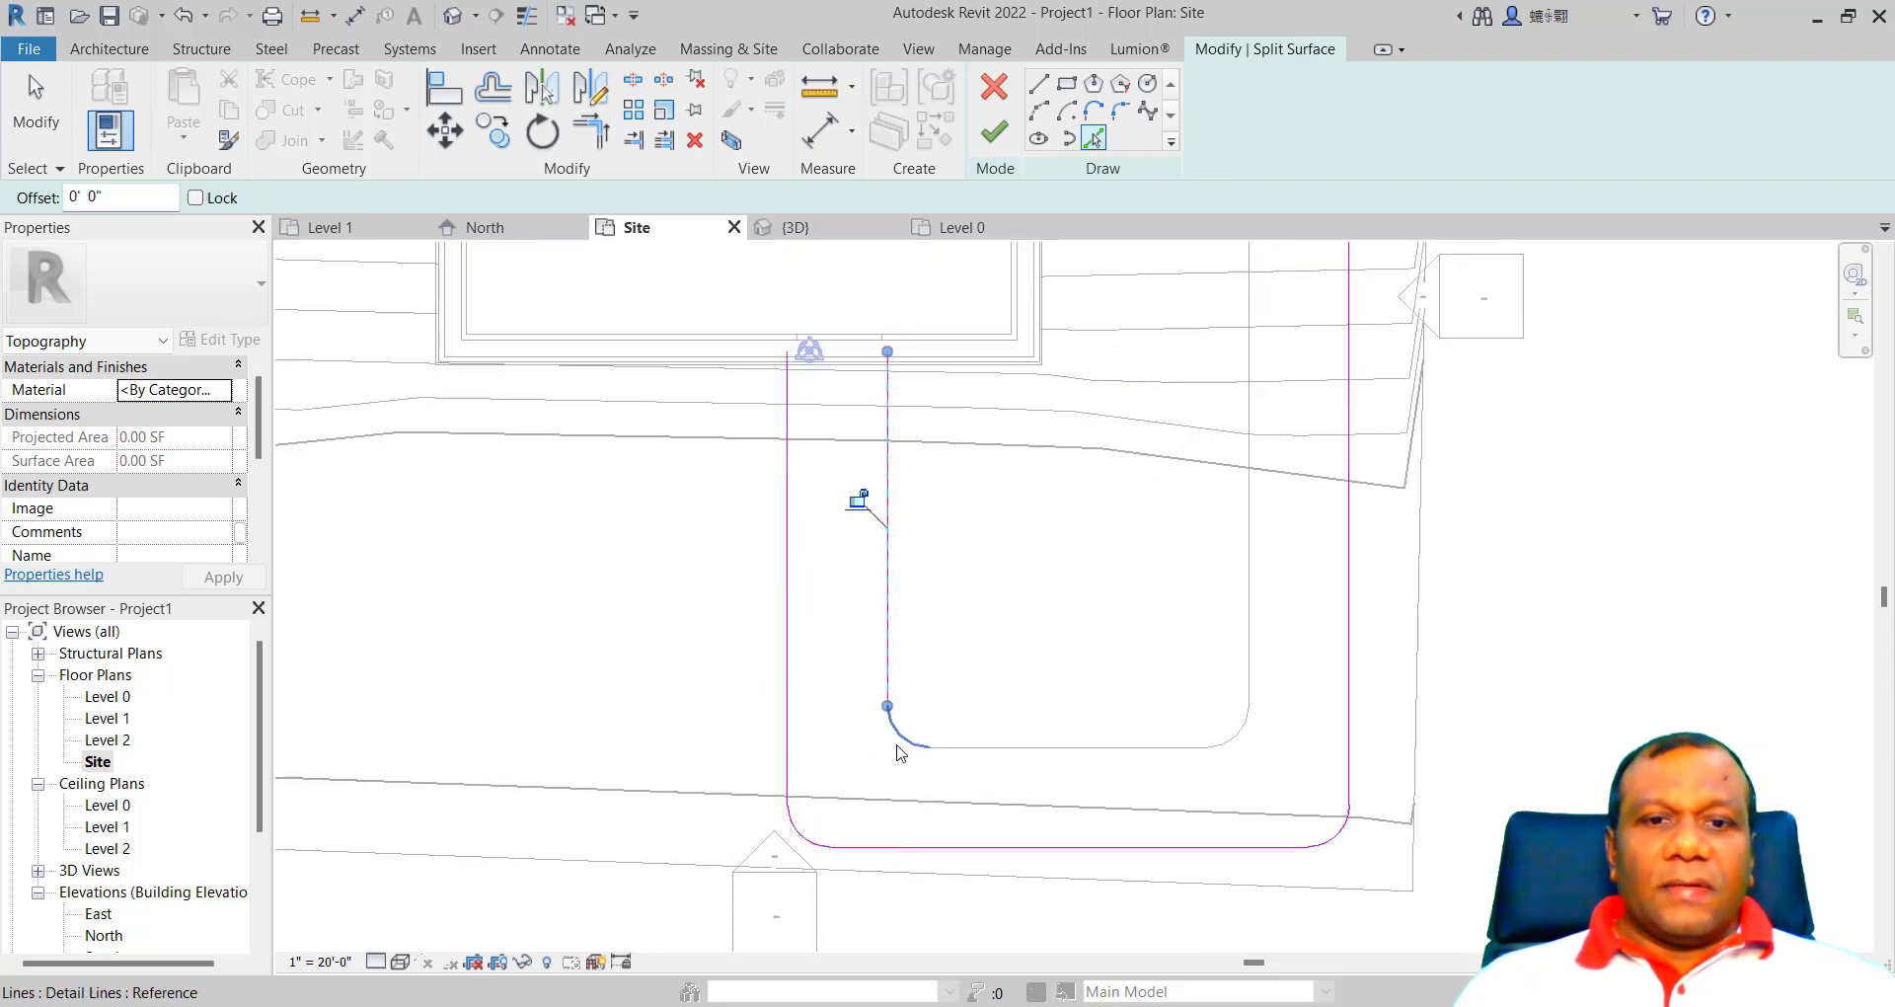
click(901, 750)
click(1026, 749)
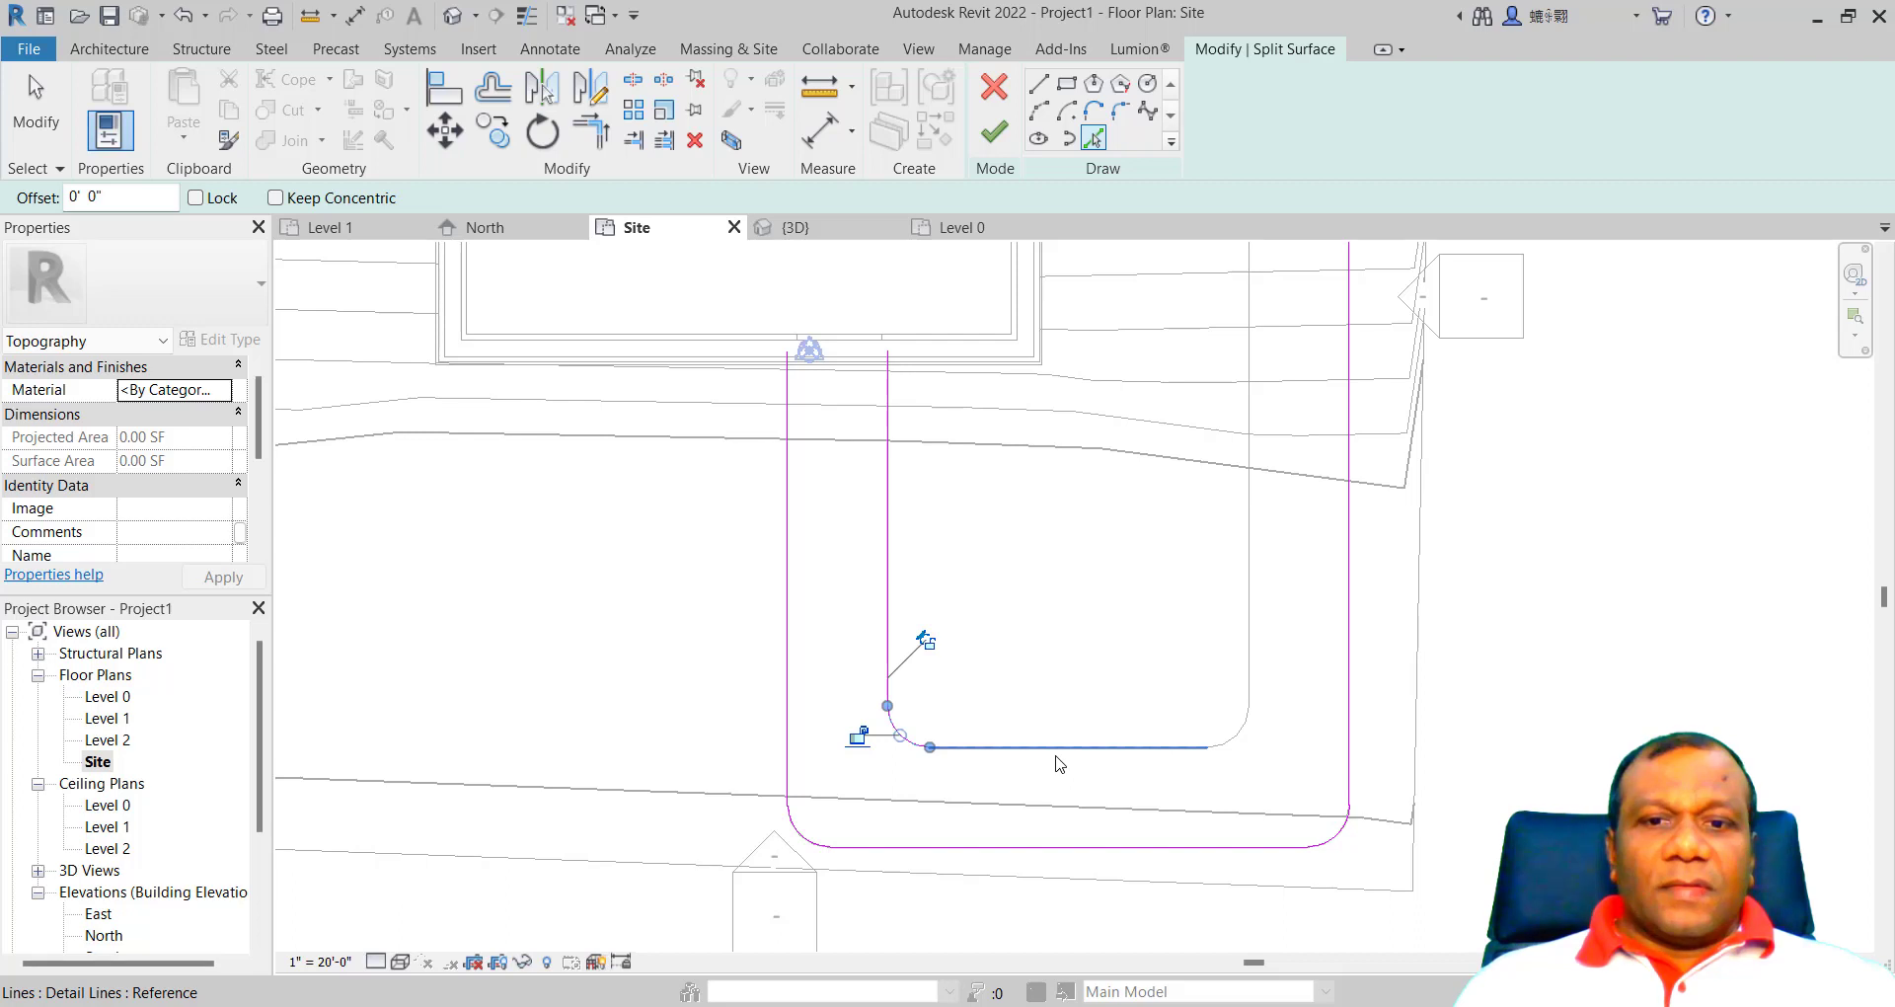
scroll(1236, 770, down, 2)
click(1241, 752)
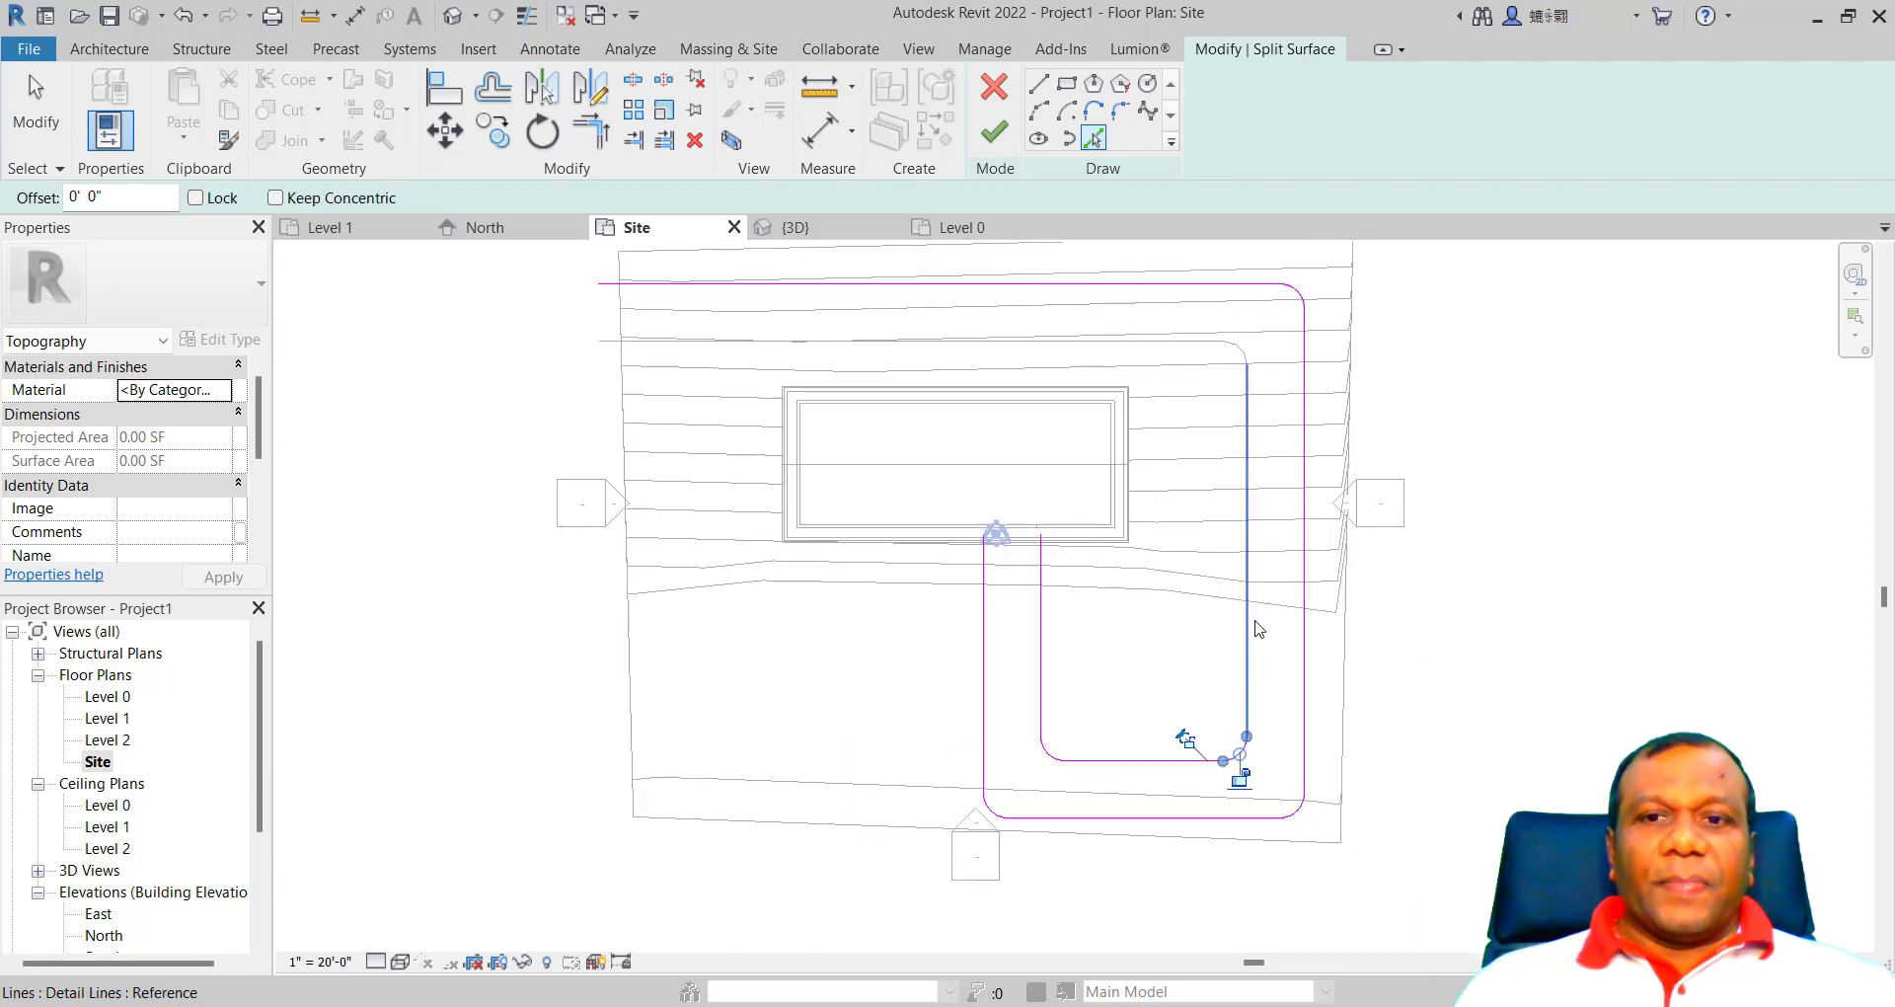
click(1245, 357)
Step: Add the inner northeast corner arc and the inner north line to the split sketch
scroll(1140, 345, up, 5)
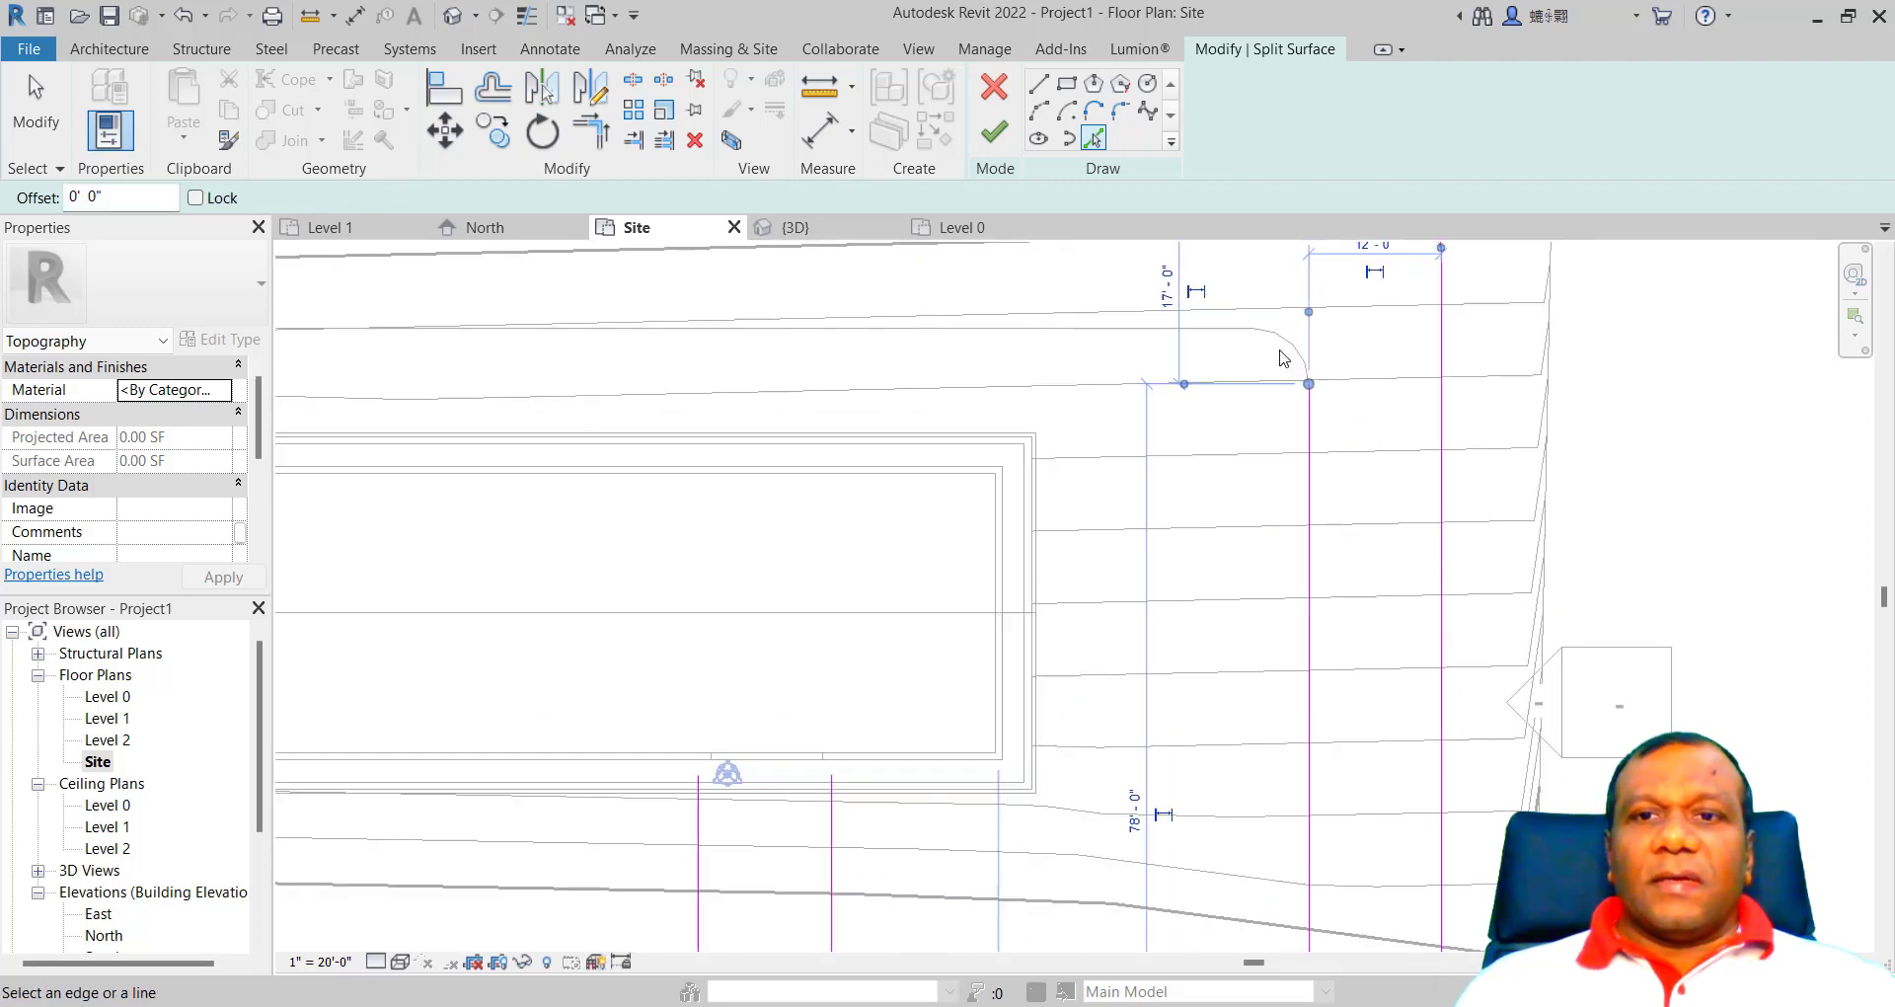
click(1319, 363)
scroll(1045, 449, down, 3)
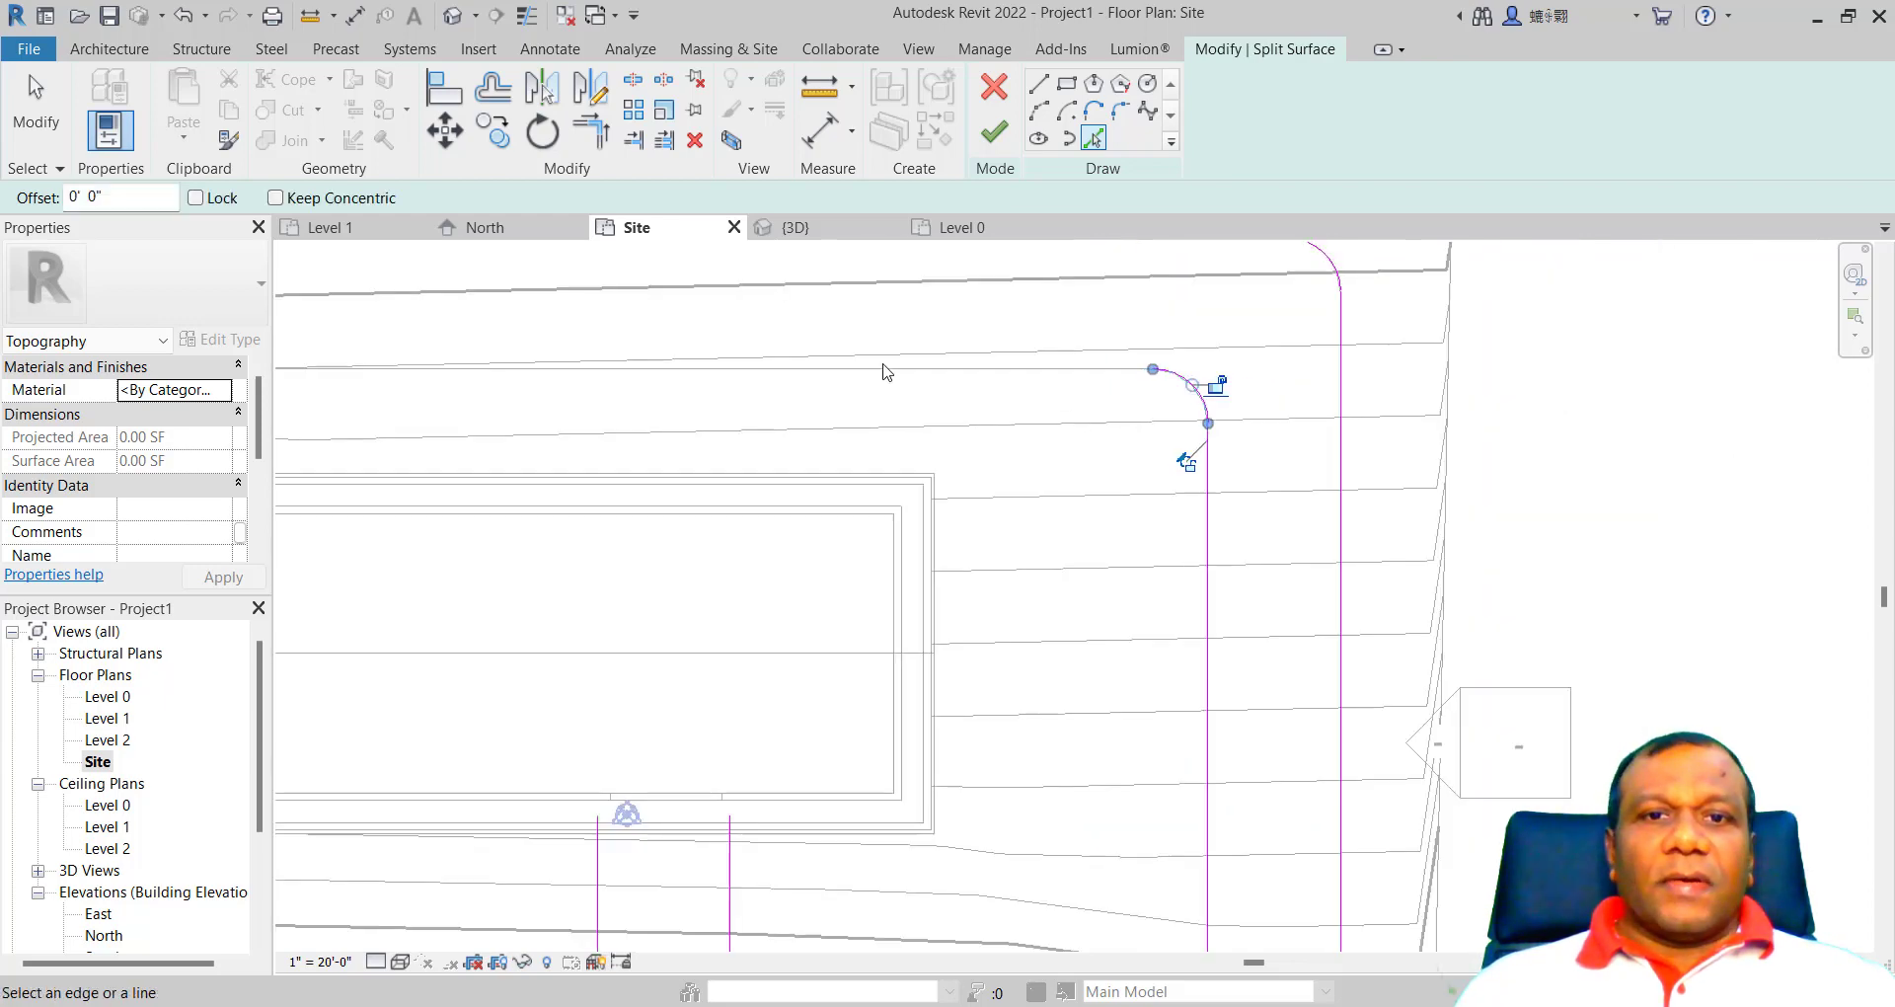
click(888, 374)
scroll(1017, 505, down, 1)
scroll(446, 423, up, 4)
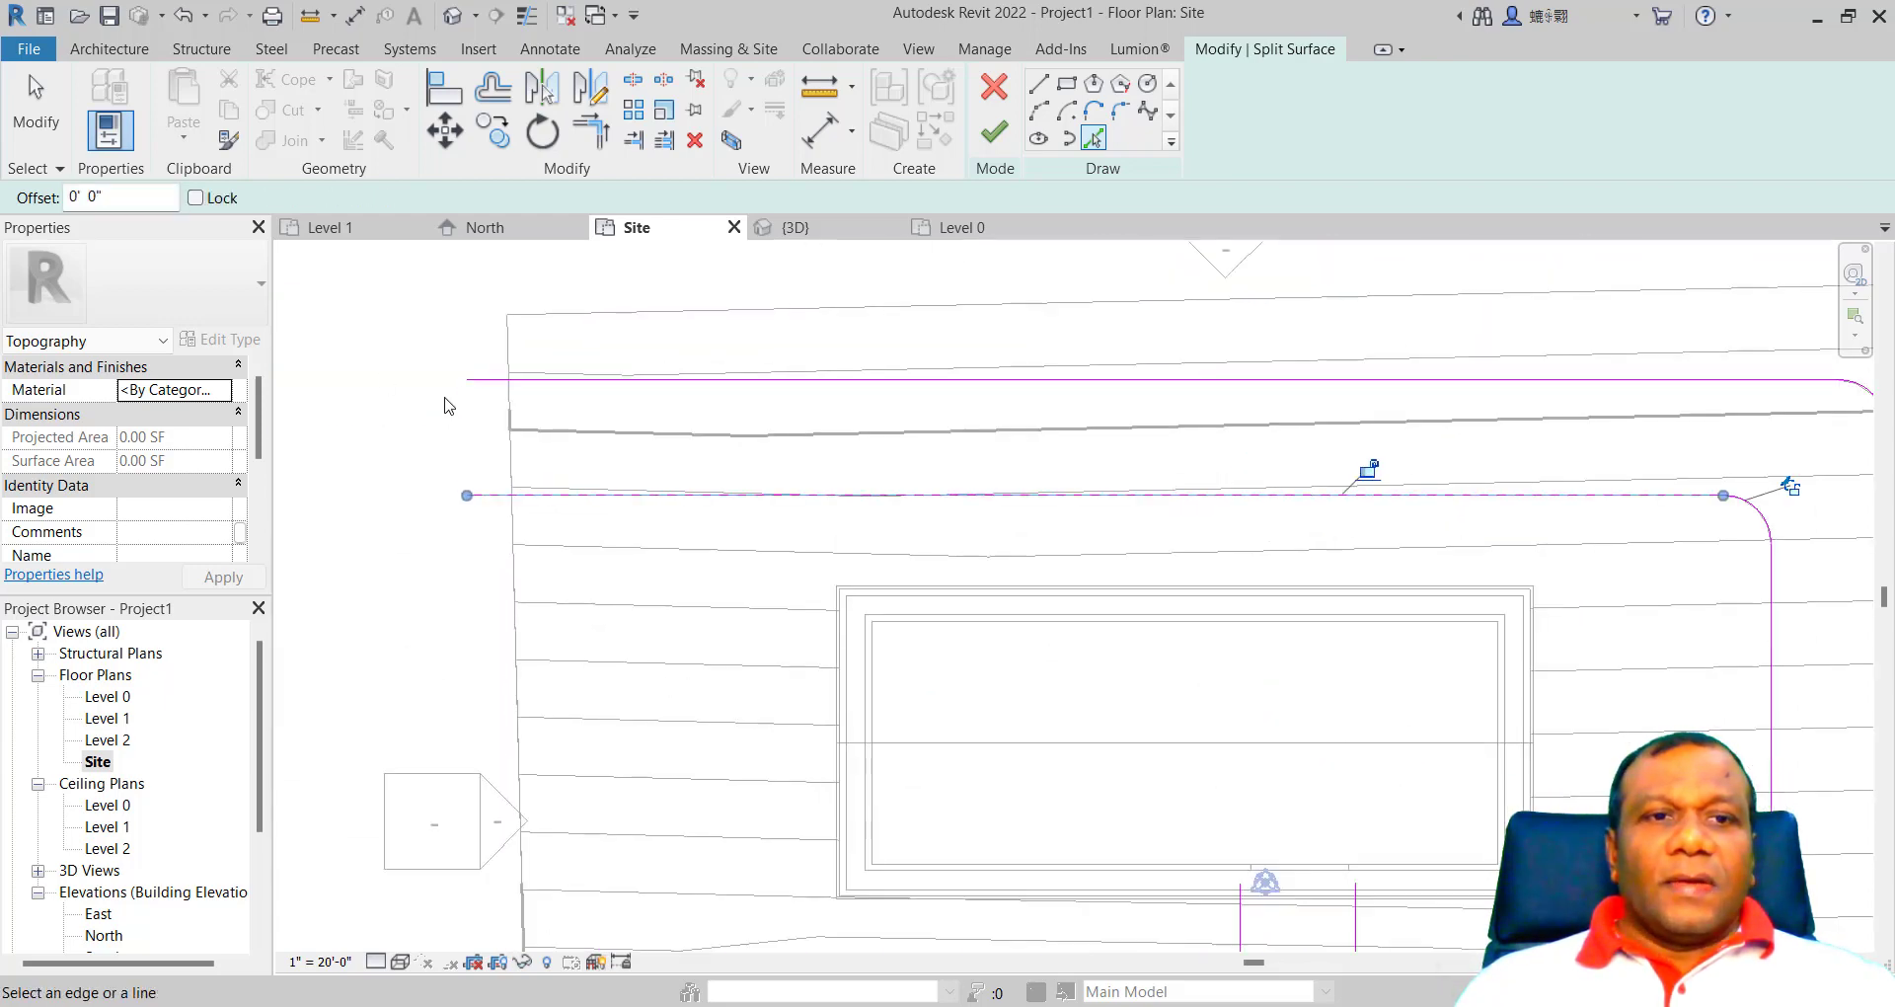
Step: Examine the traced driveway outline at its west ends and around its corners for gaps
scroll(464, 422, down, 2)
scroll(469, 416, down, 4)
scroll(1092, 546, up, 4)
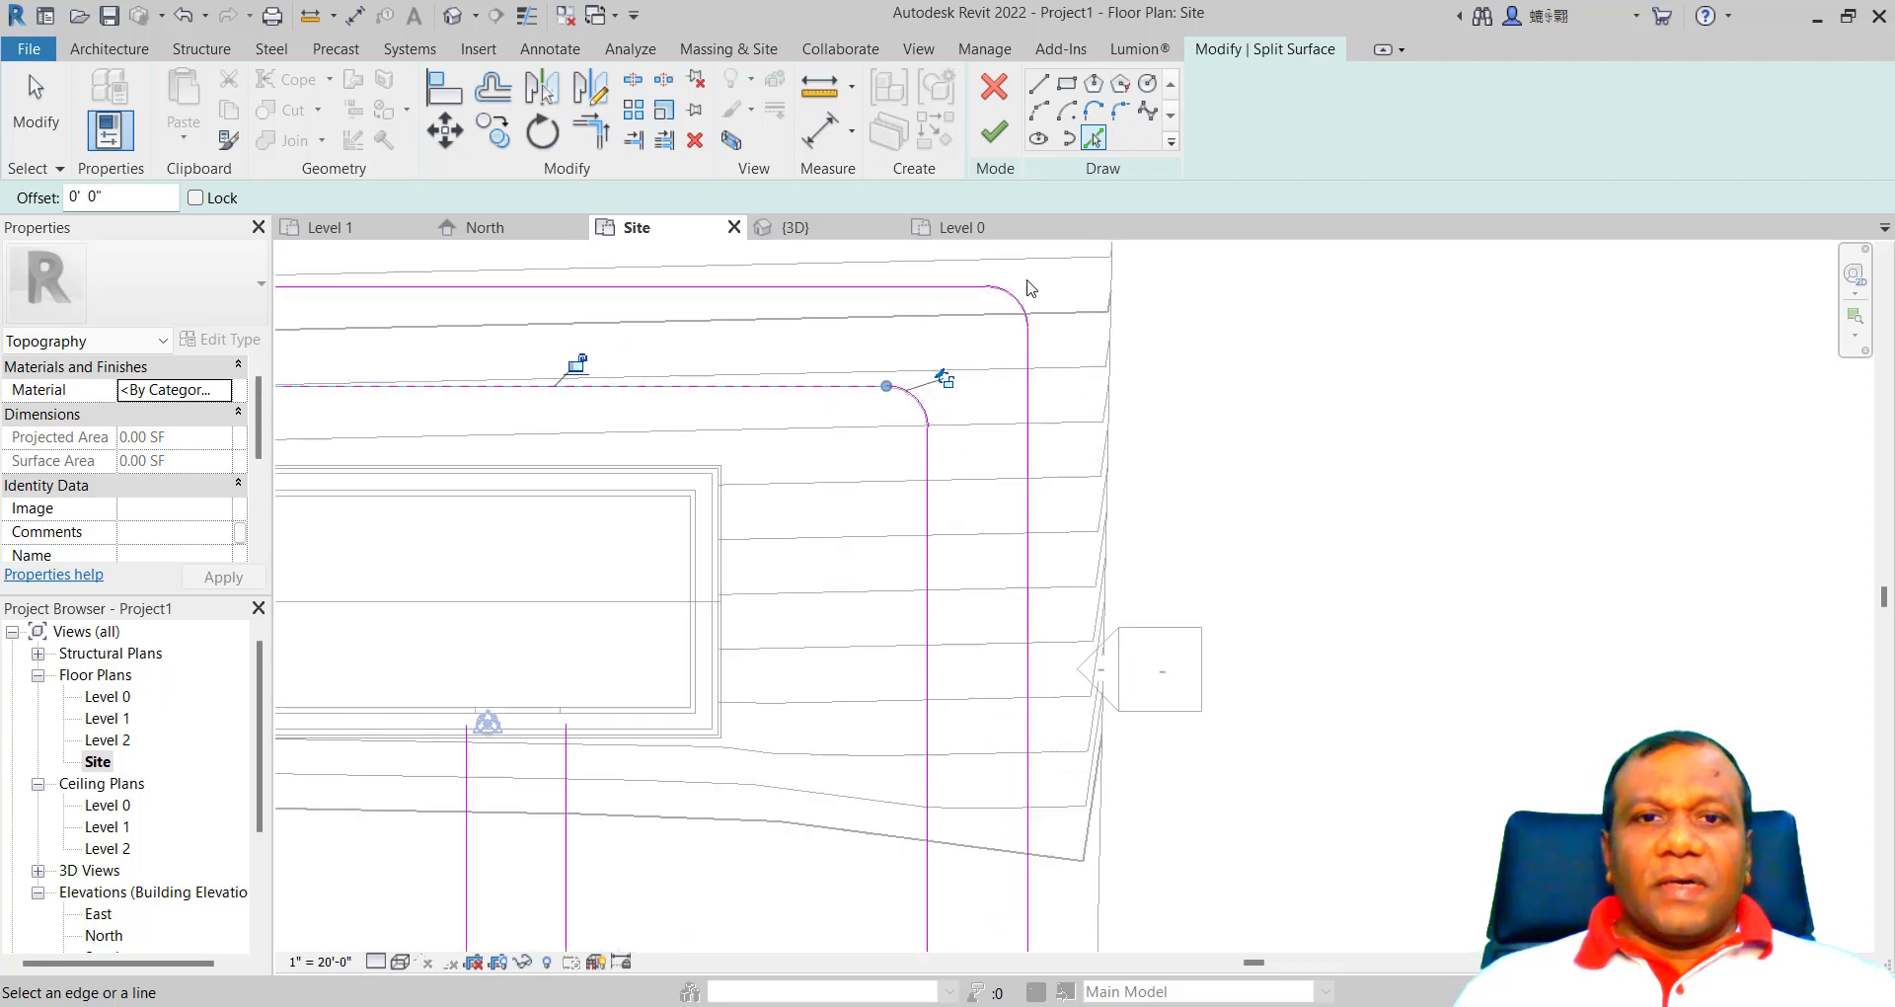
scroll(1026, 286, up, 3)
scroll(934, 341, down, 4)
scroll(954, 470, down, 4)
scroll(901, 664, up, 2)
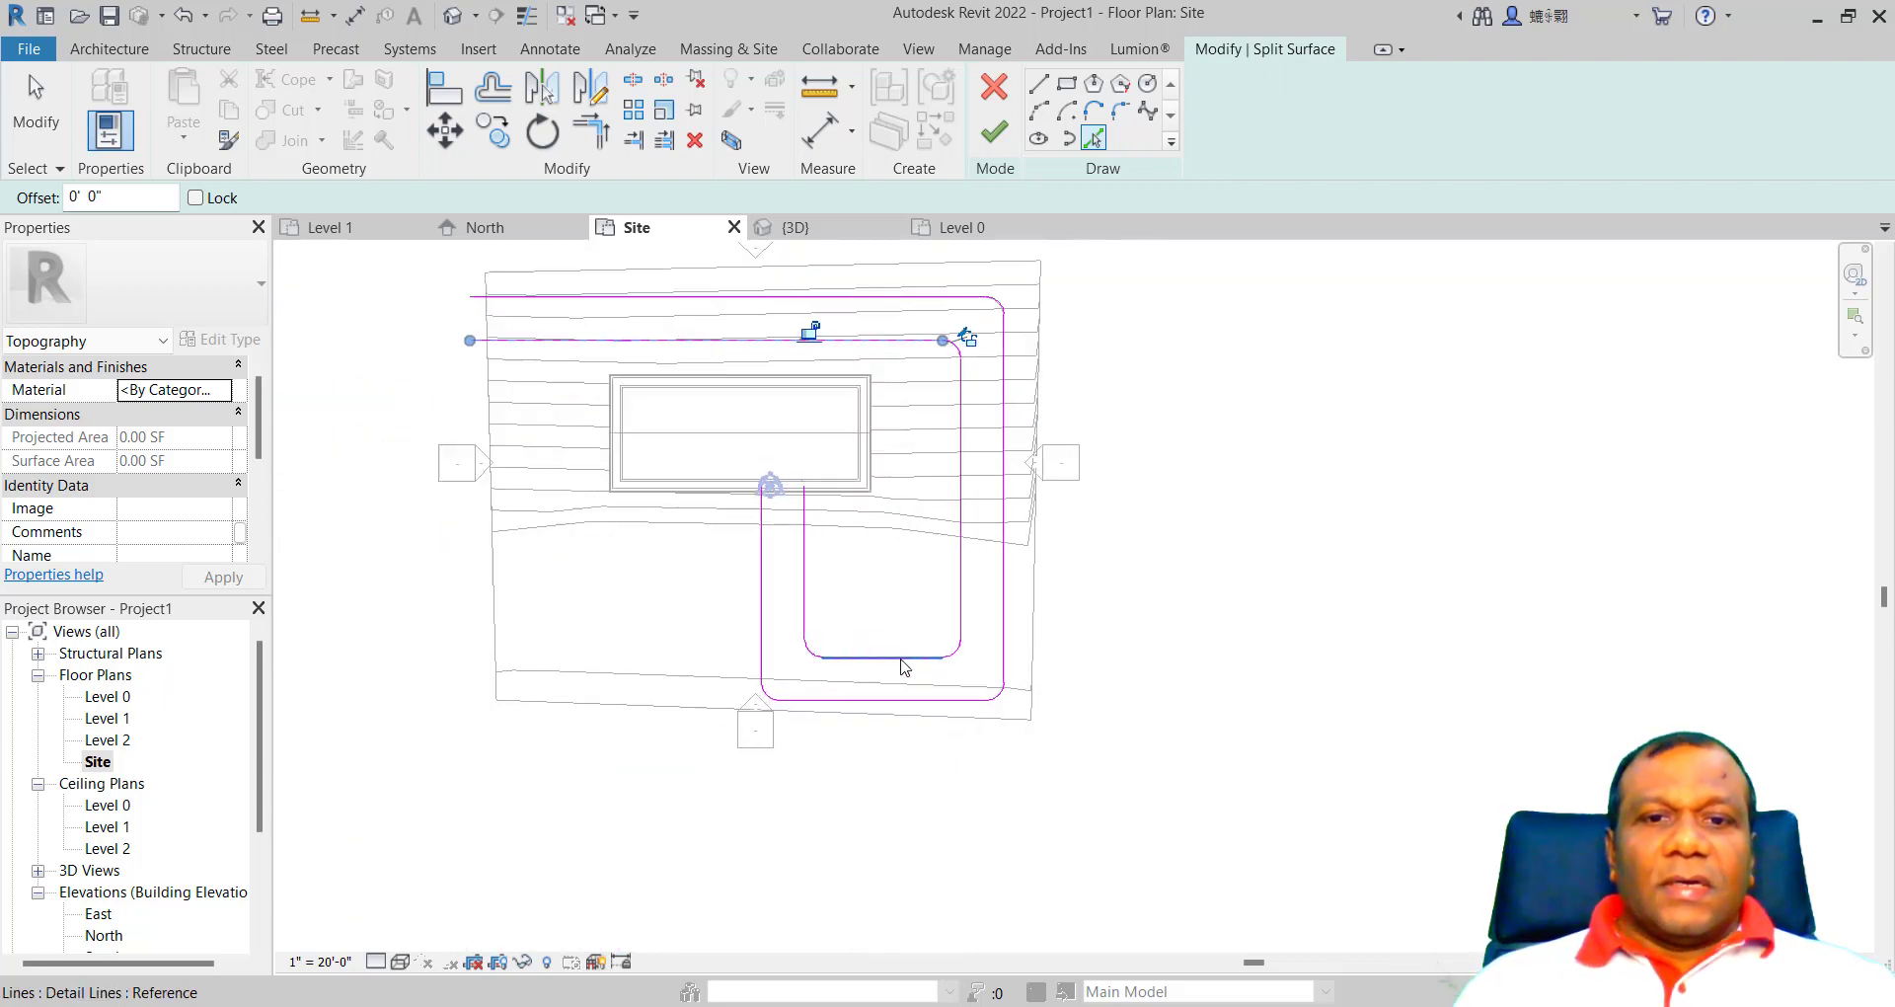
scroll(470, 634, up, 2)
scroll(641, 624, down, 4)
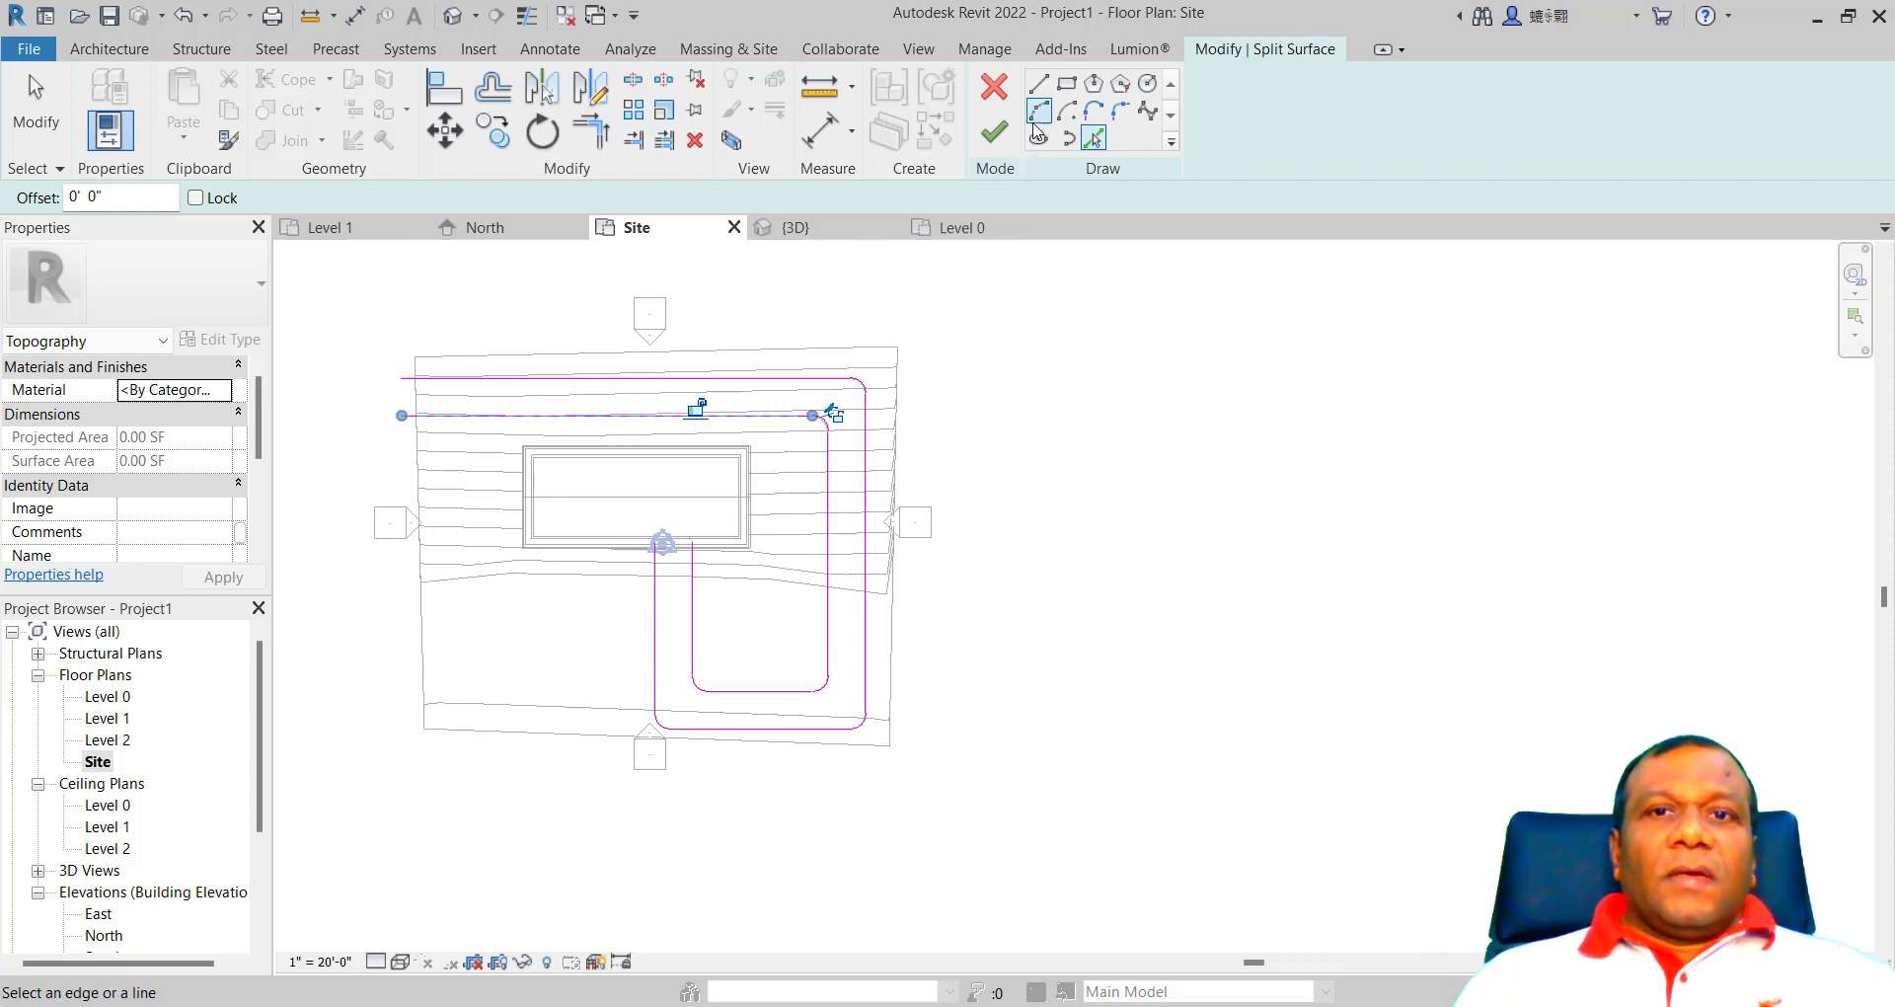
Step: Close the driveway outline with a line between its two ends at the garage door and finish the surface split
scroll(593, 518, up, 5)
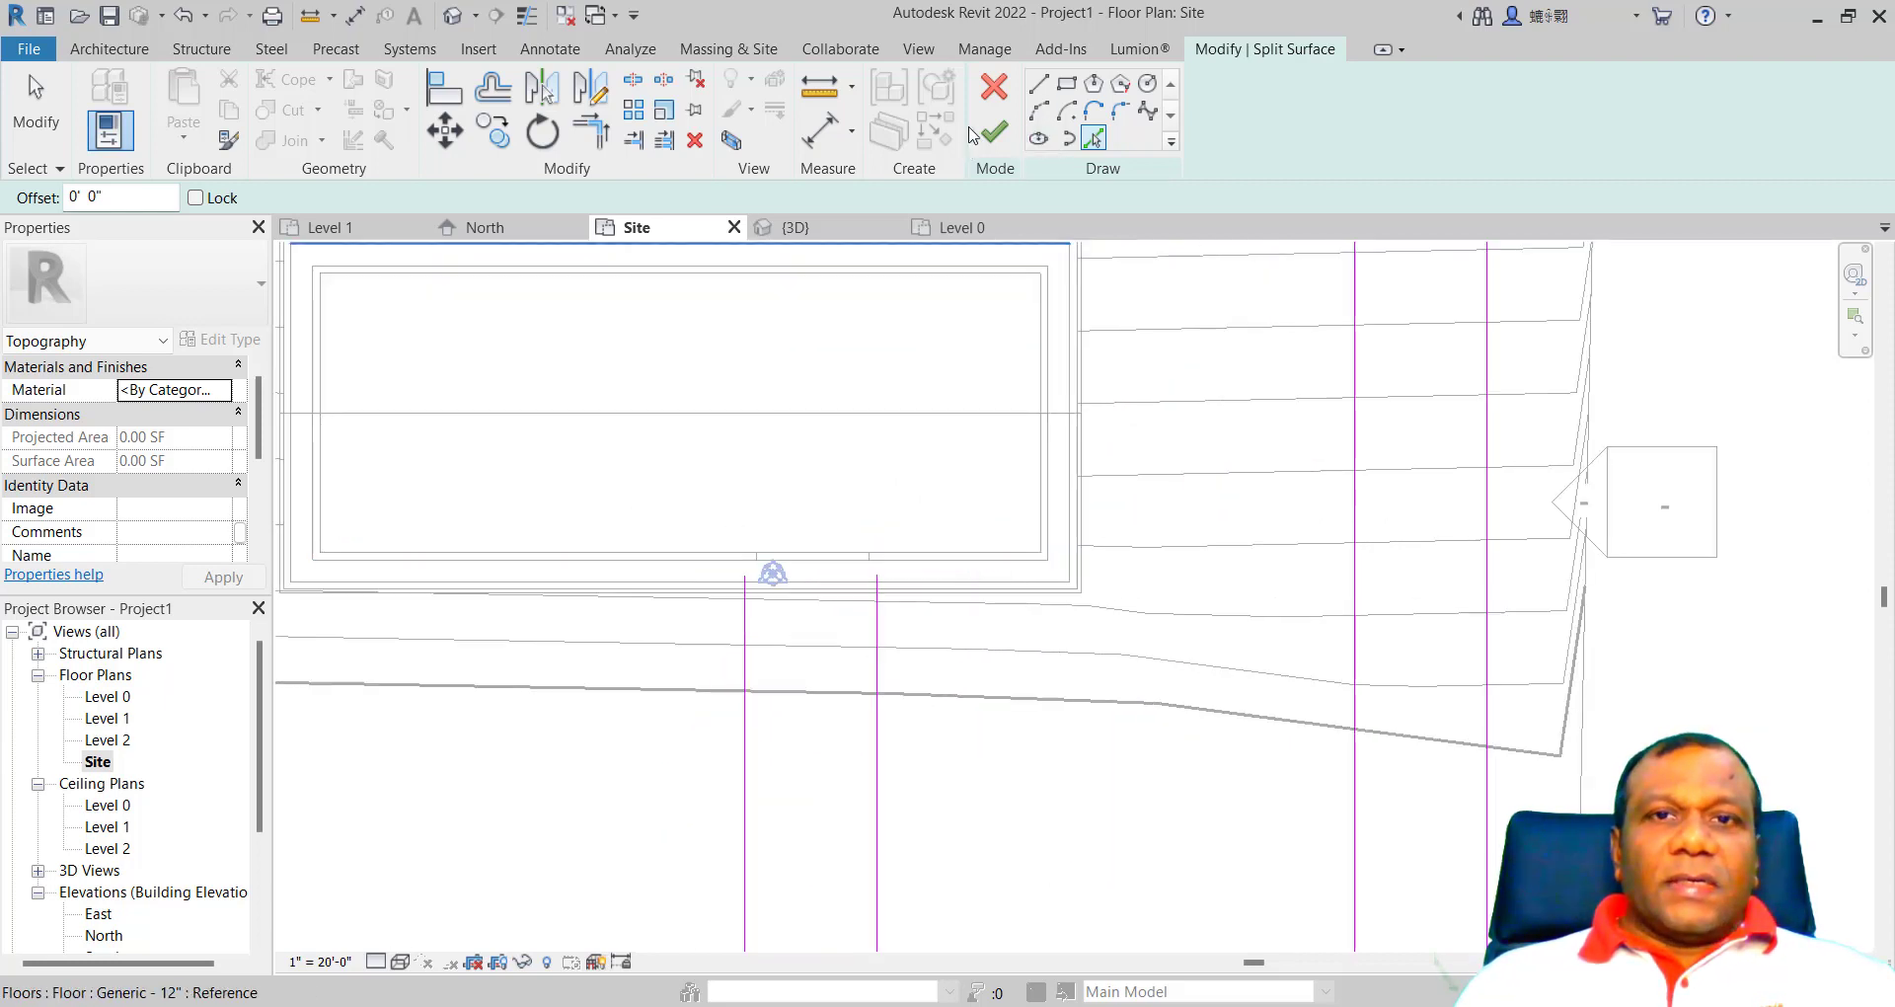
click(1040, 89)
scroll(746, 592, up, 3)
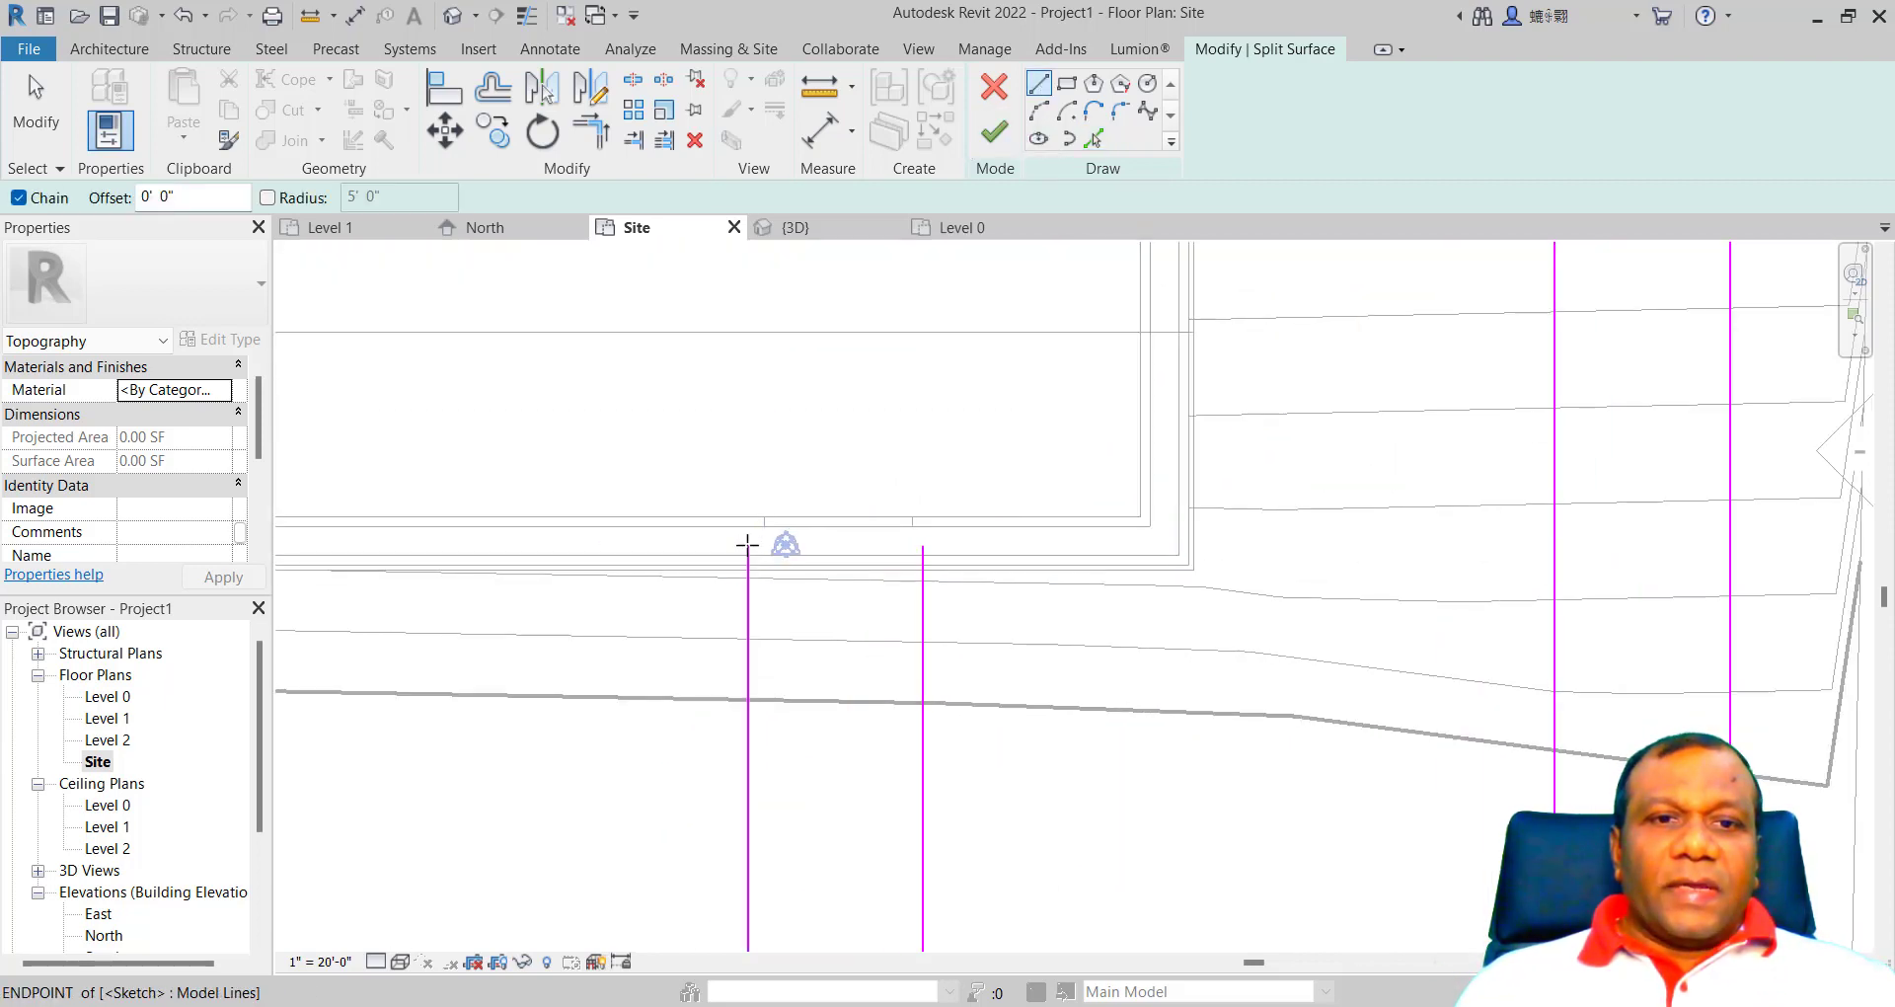
click(748, 548)
click(923, 545)
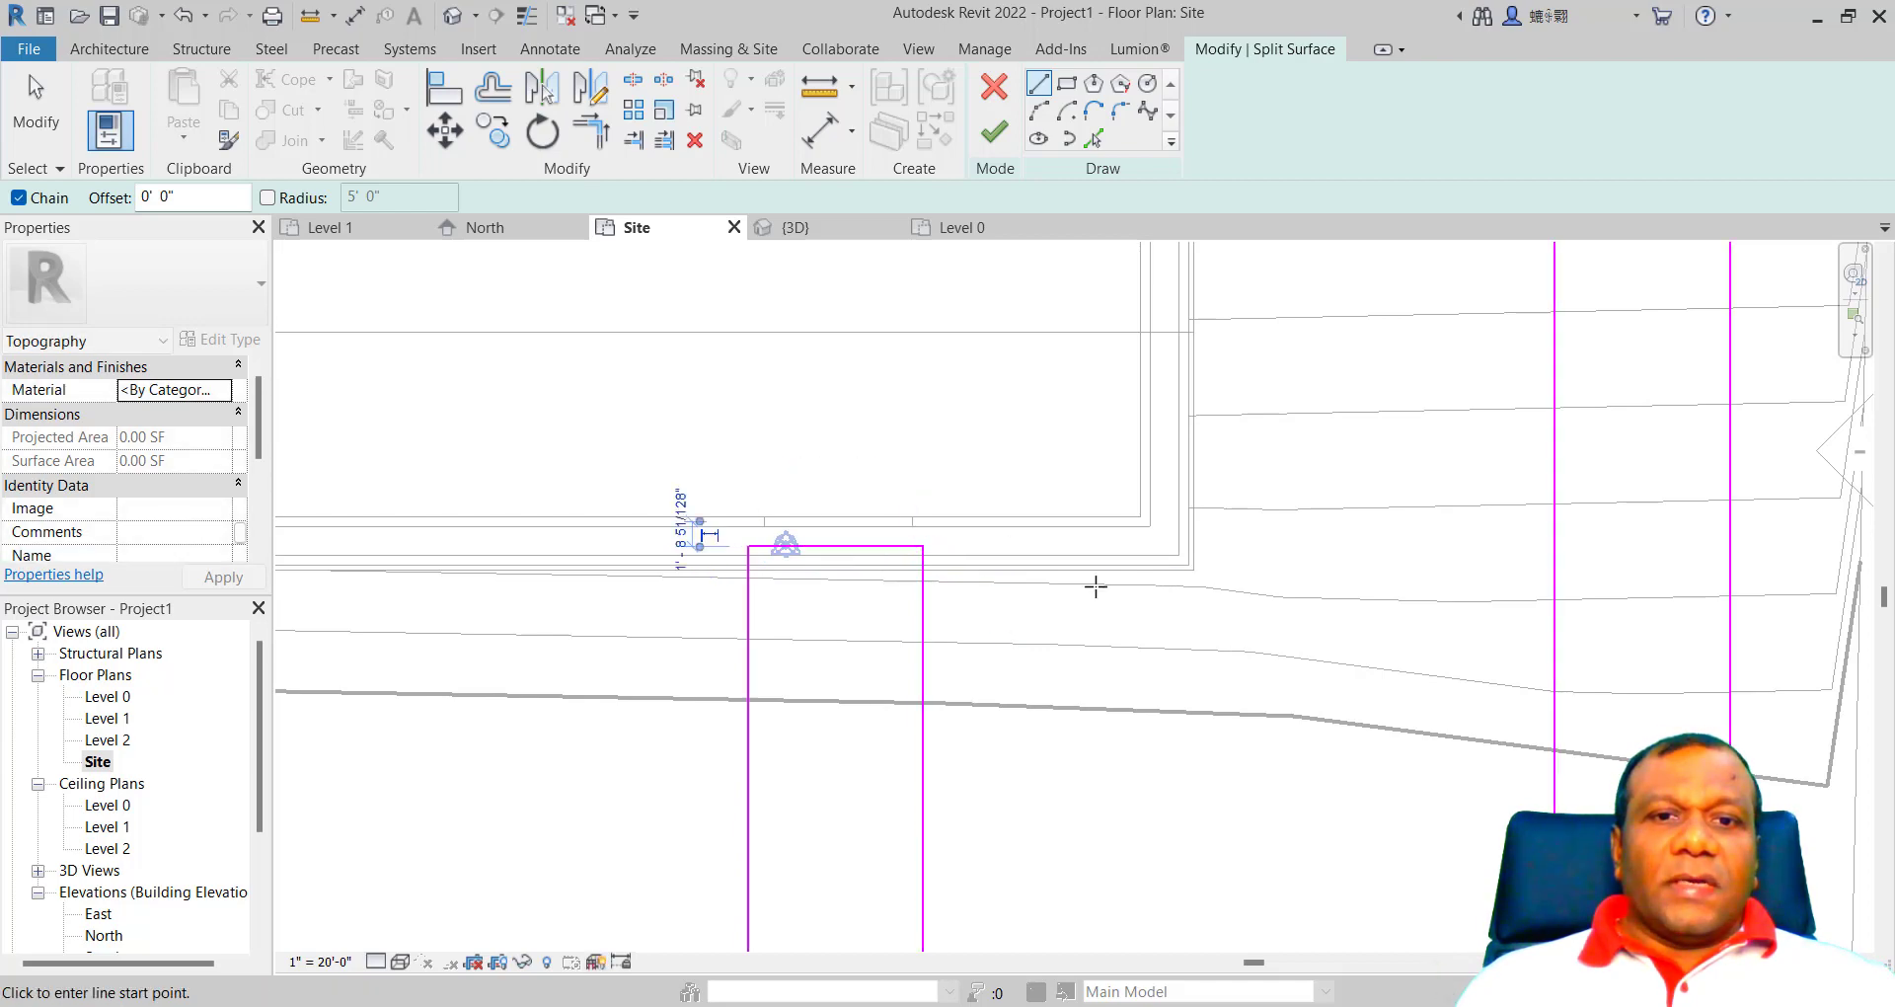
click(992, 131)
scroll(859, 499, down, 5)
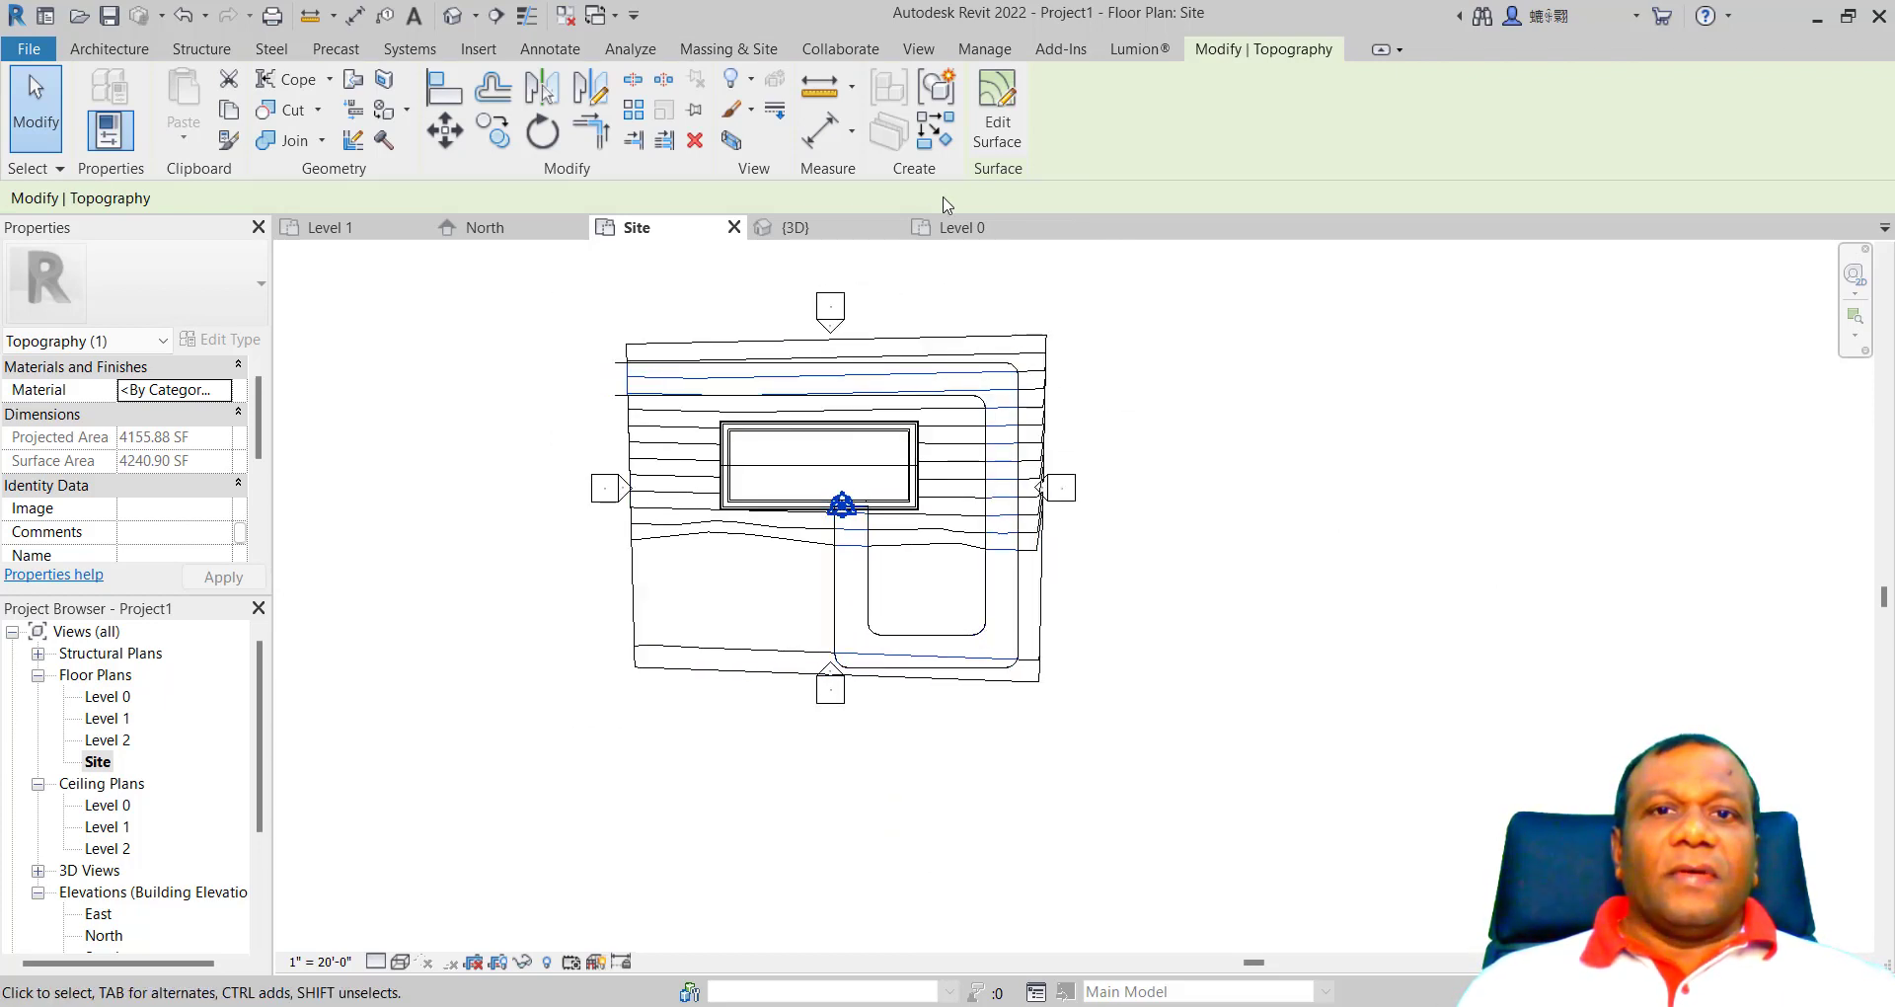
Step: Check the split in the 3D view by selecting the surrounding terrain and the driveway surface in turn
click(790, 229)
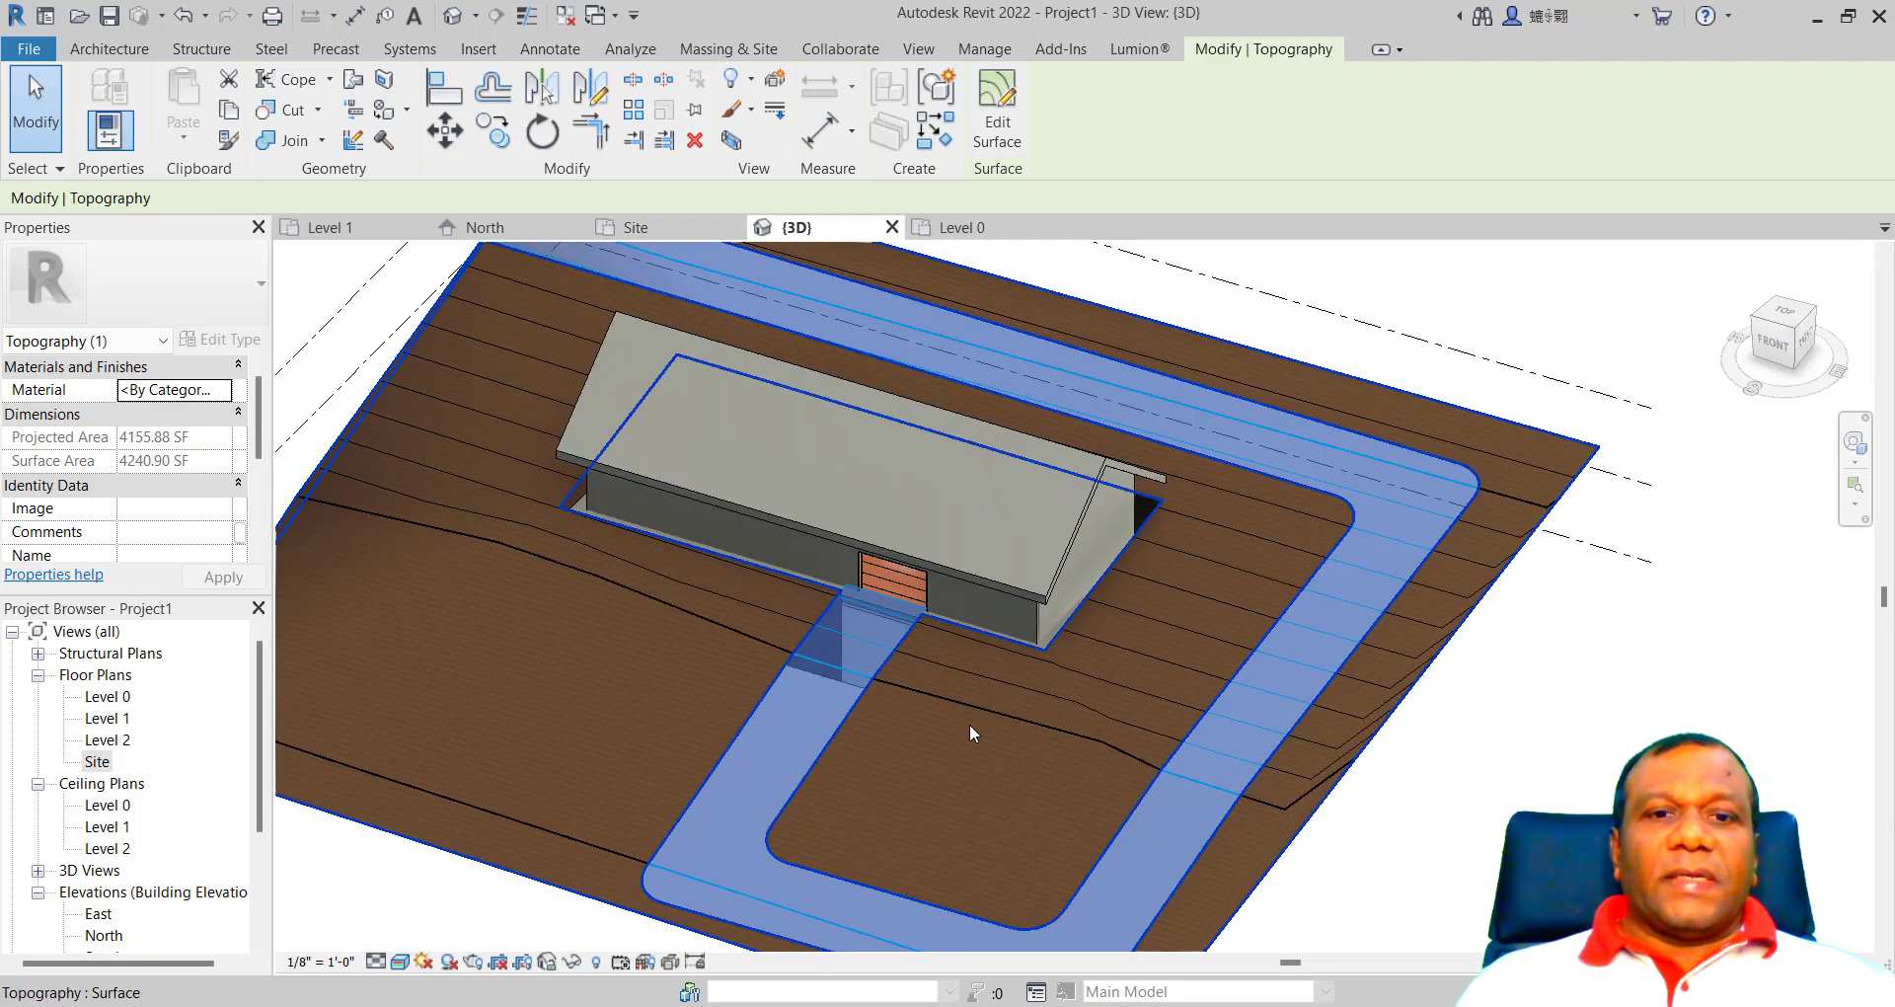
click(1490, 535)
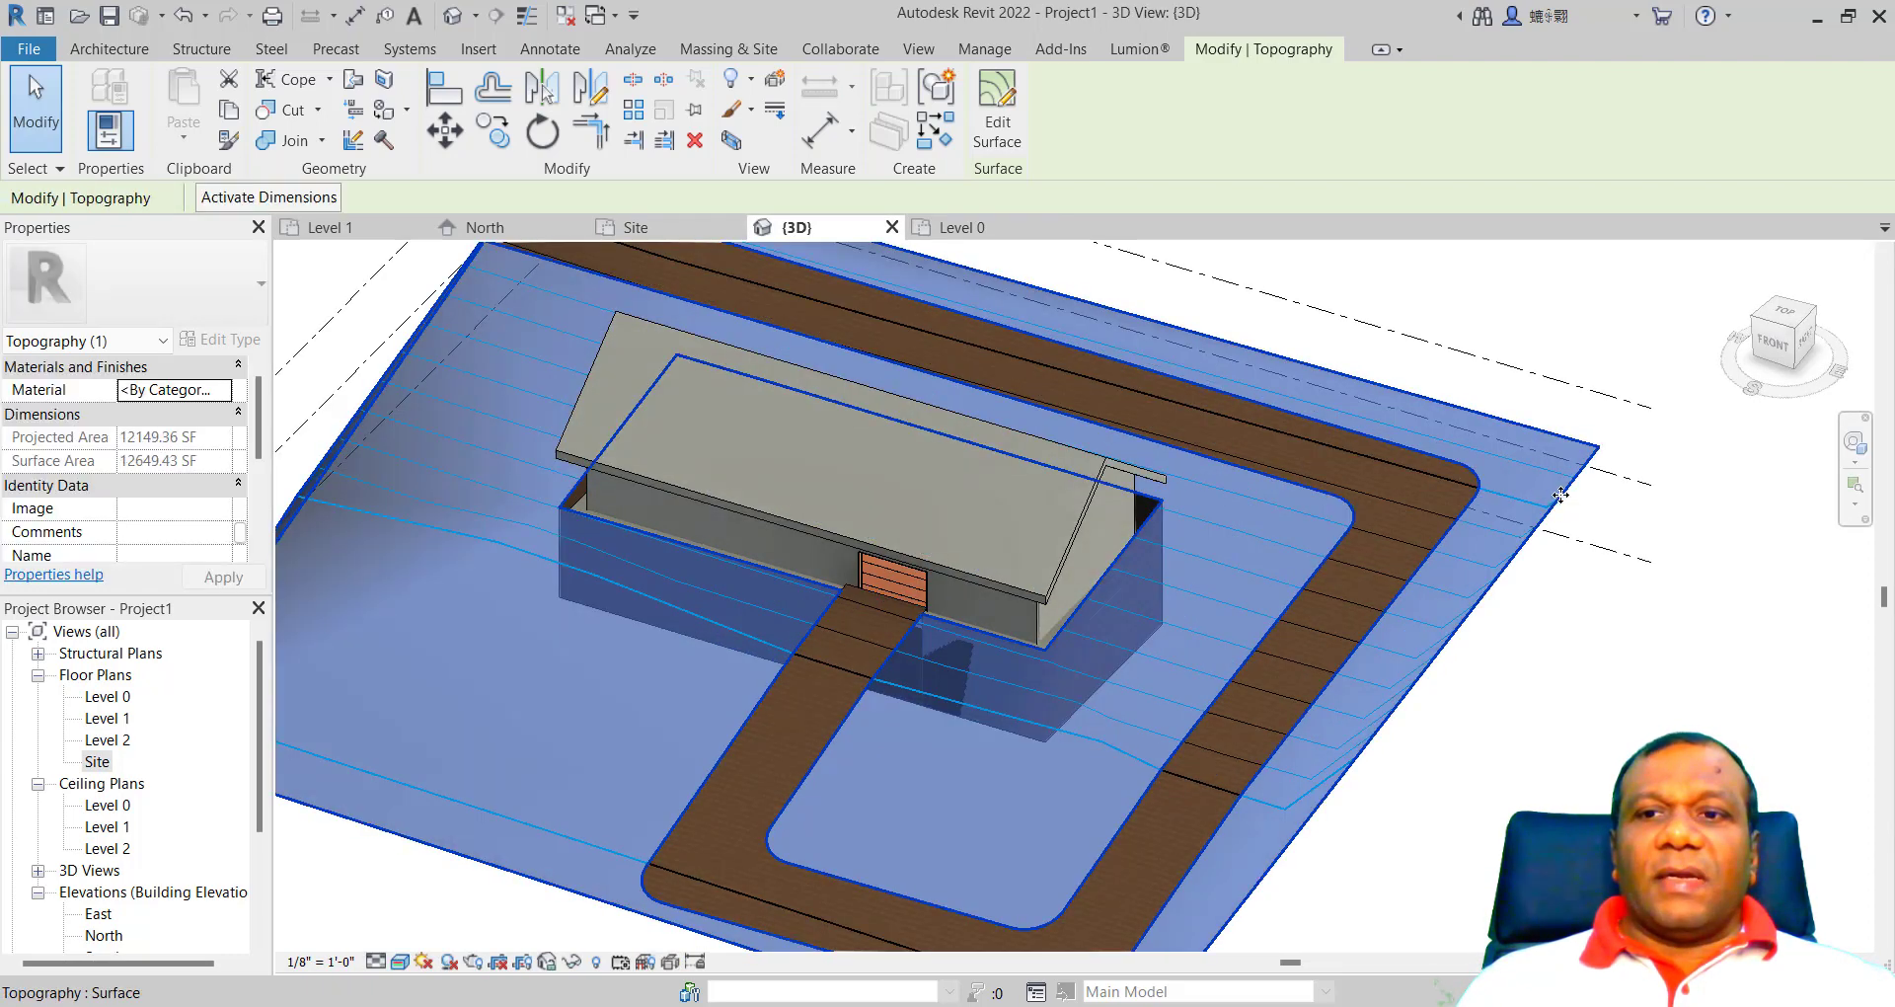
click(1407, 530)
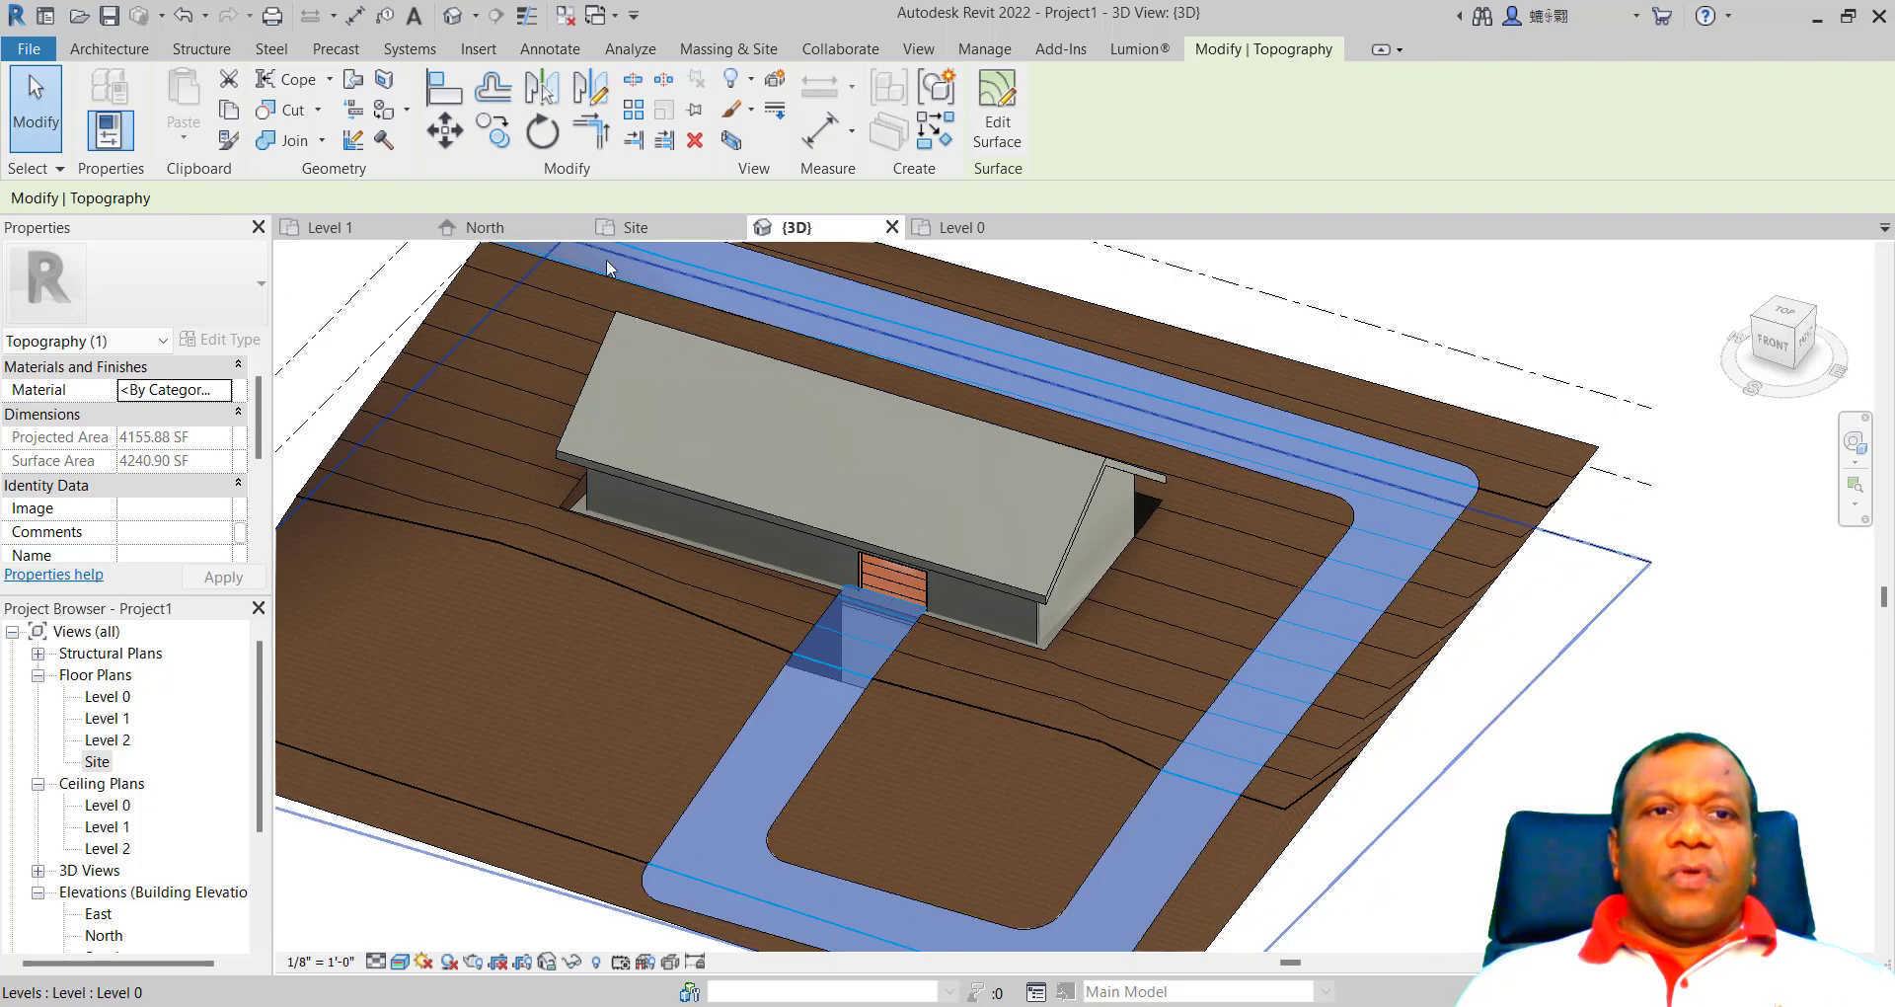
Step: Start a new surface split on the terrain surrounding the driveway in the Site plan
click(639, 233)
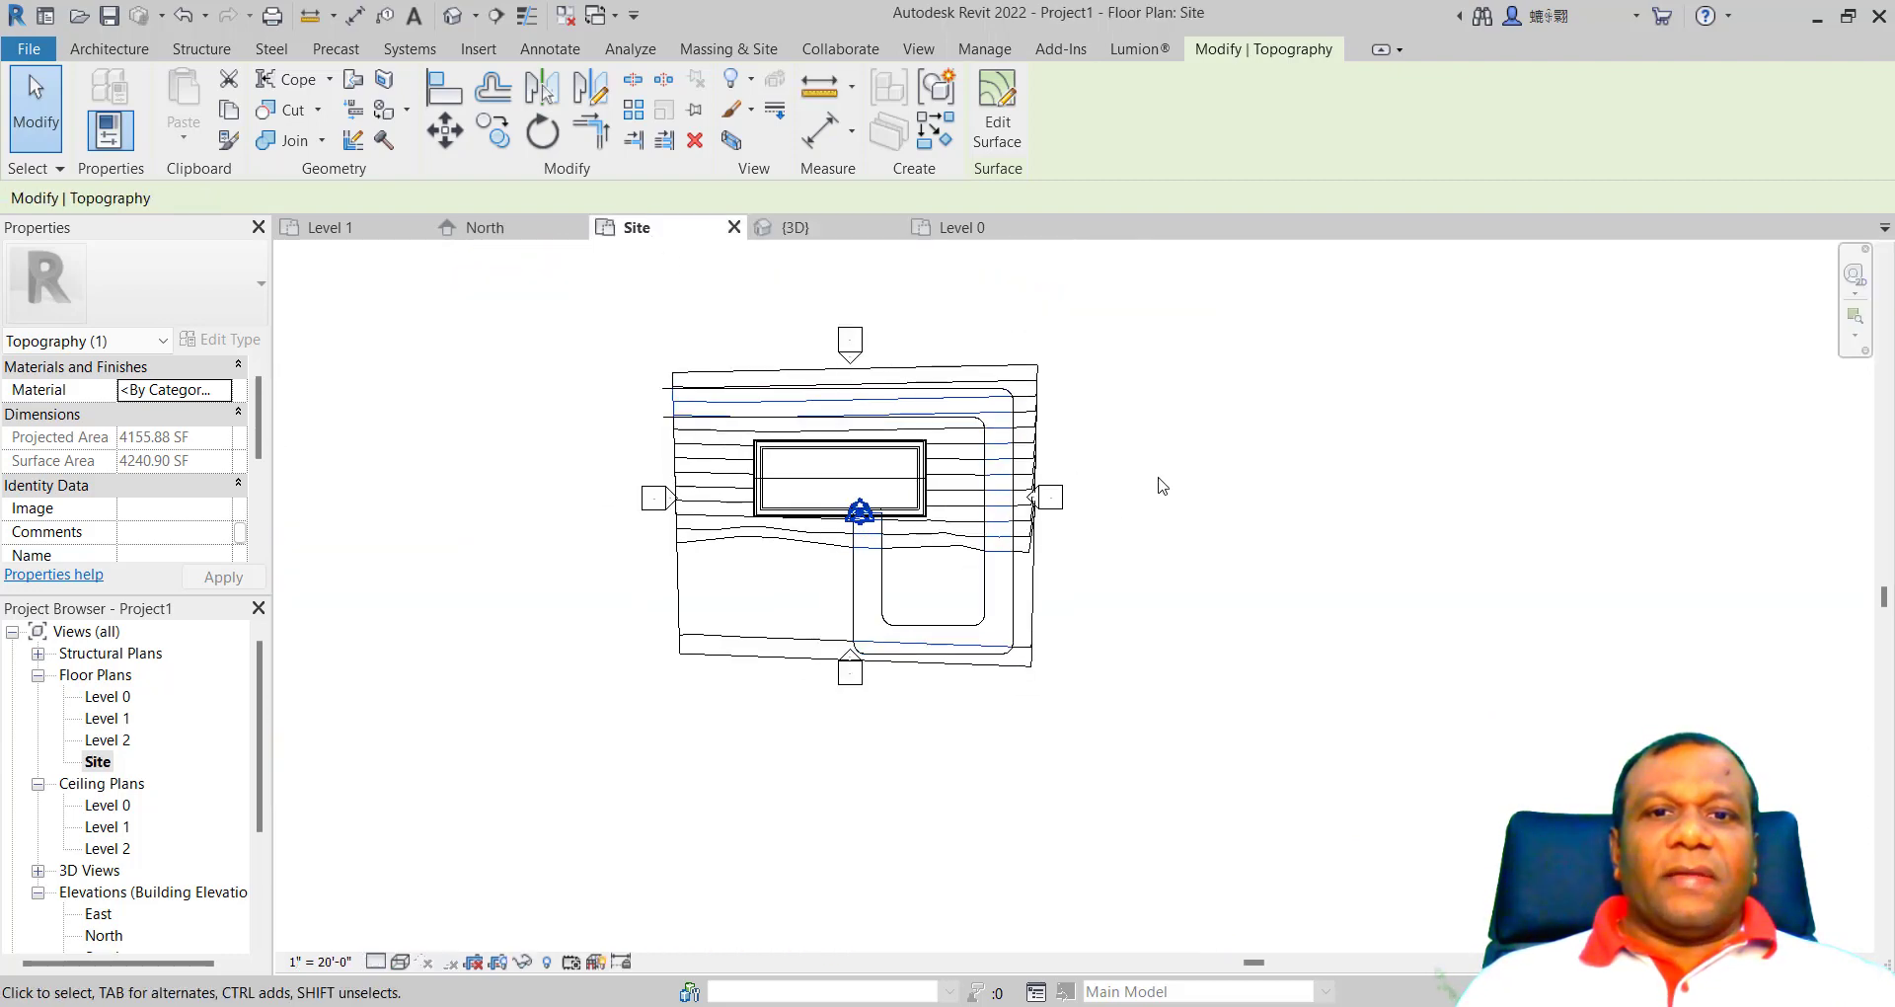
scroll(1092, 482, up, 2)
scroll(546, 392, up, 2)
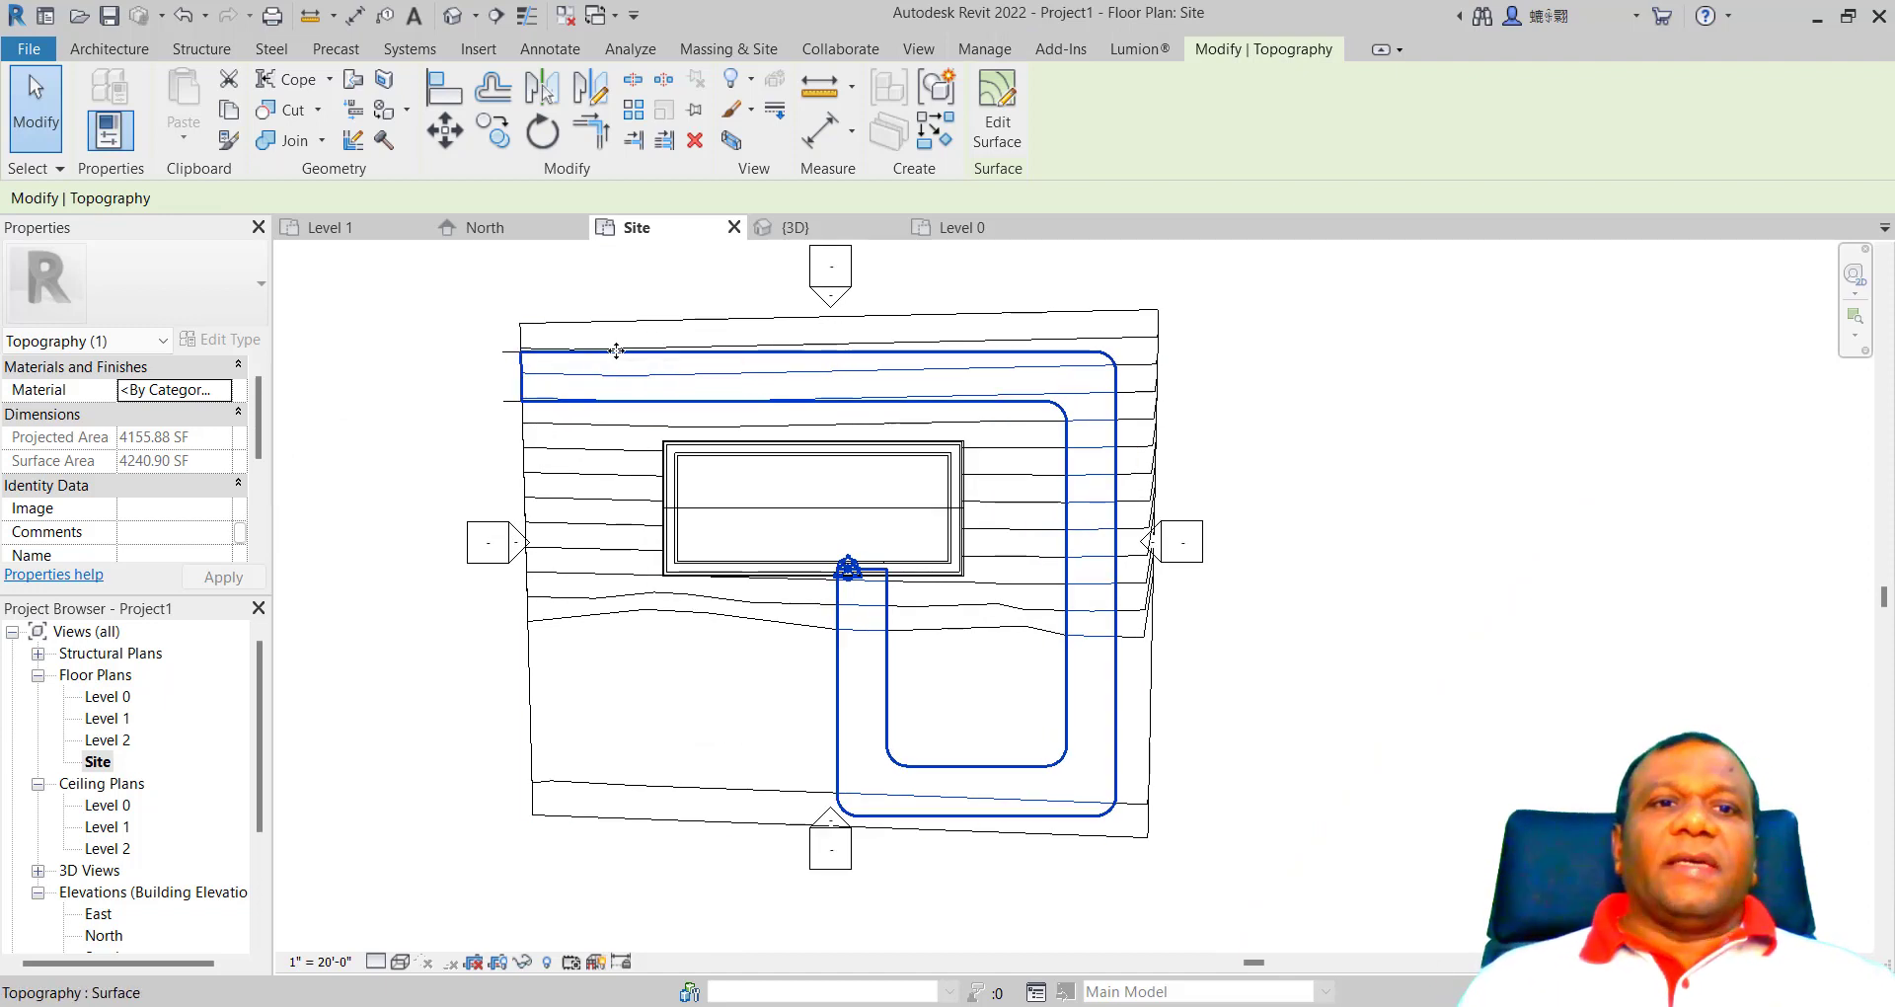
scroll(656, 356, up, 1)
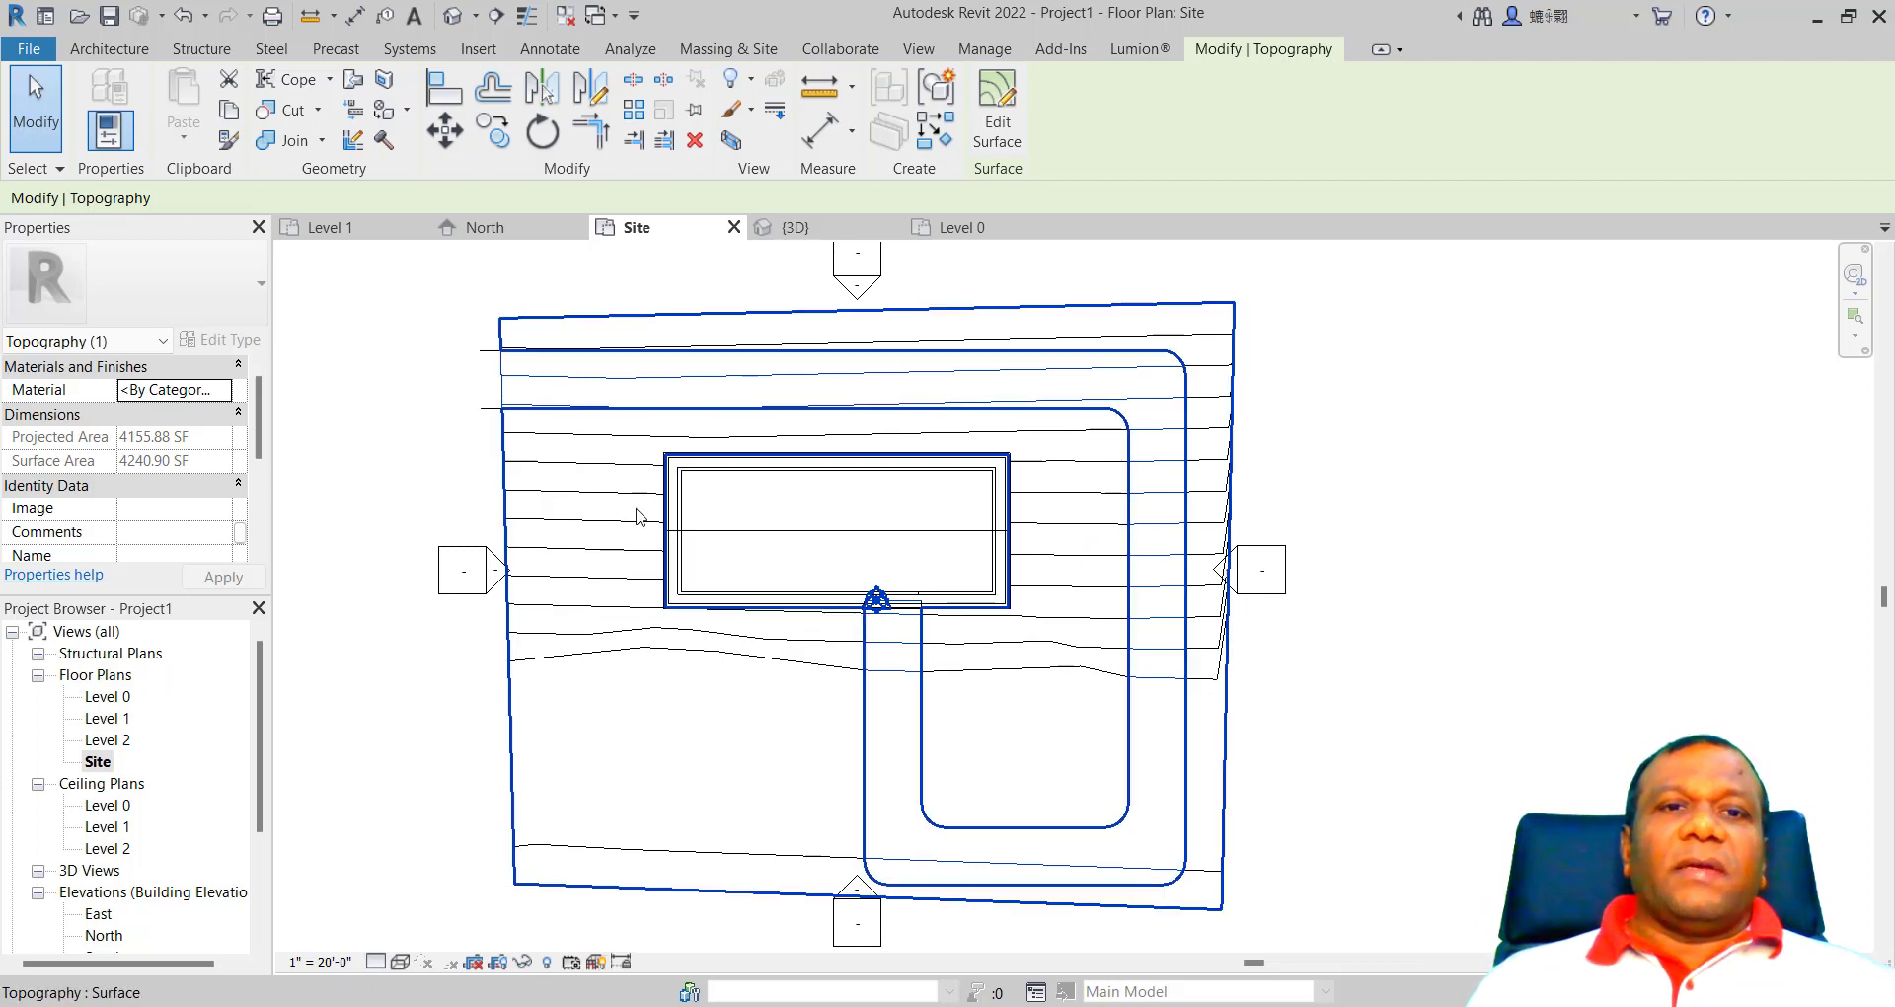
scroll(545, 387, up, 1)
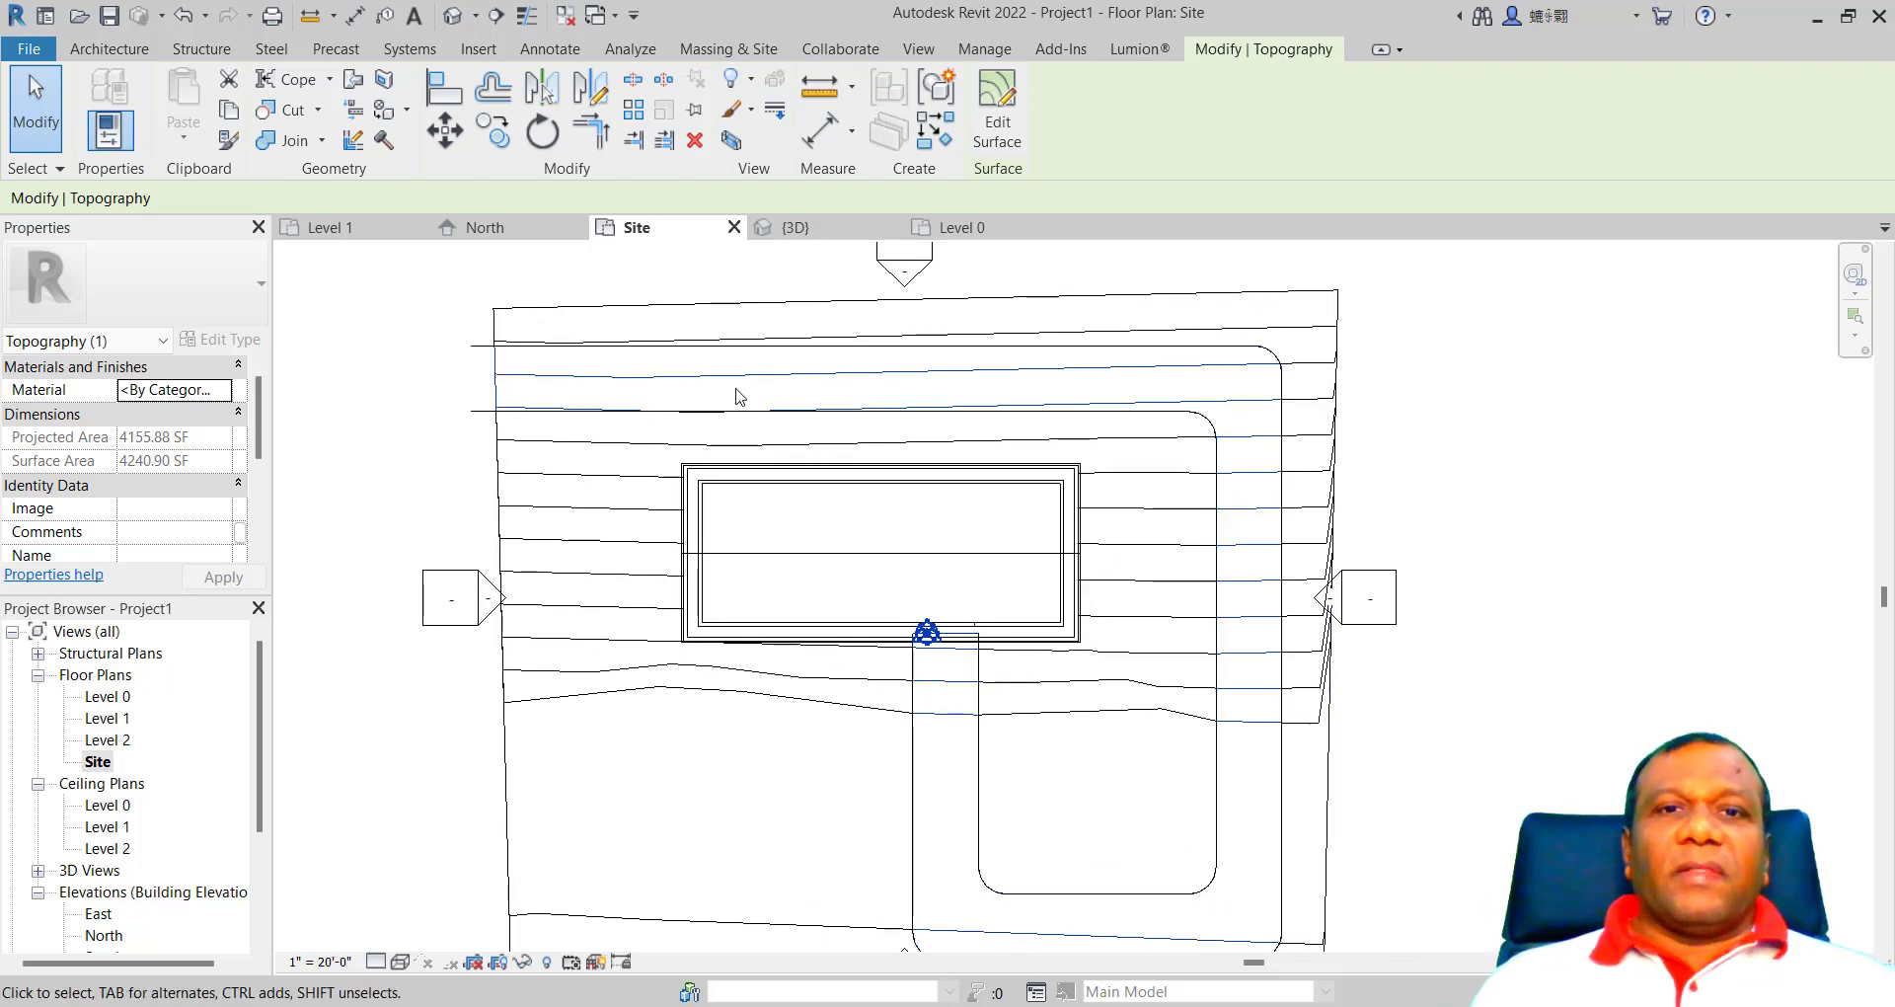
click(725, 51)
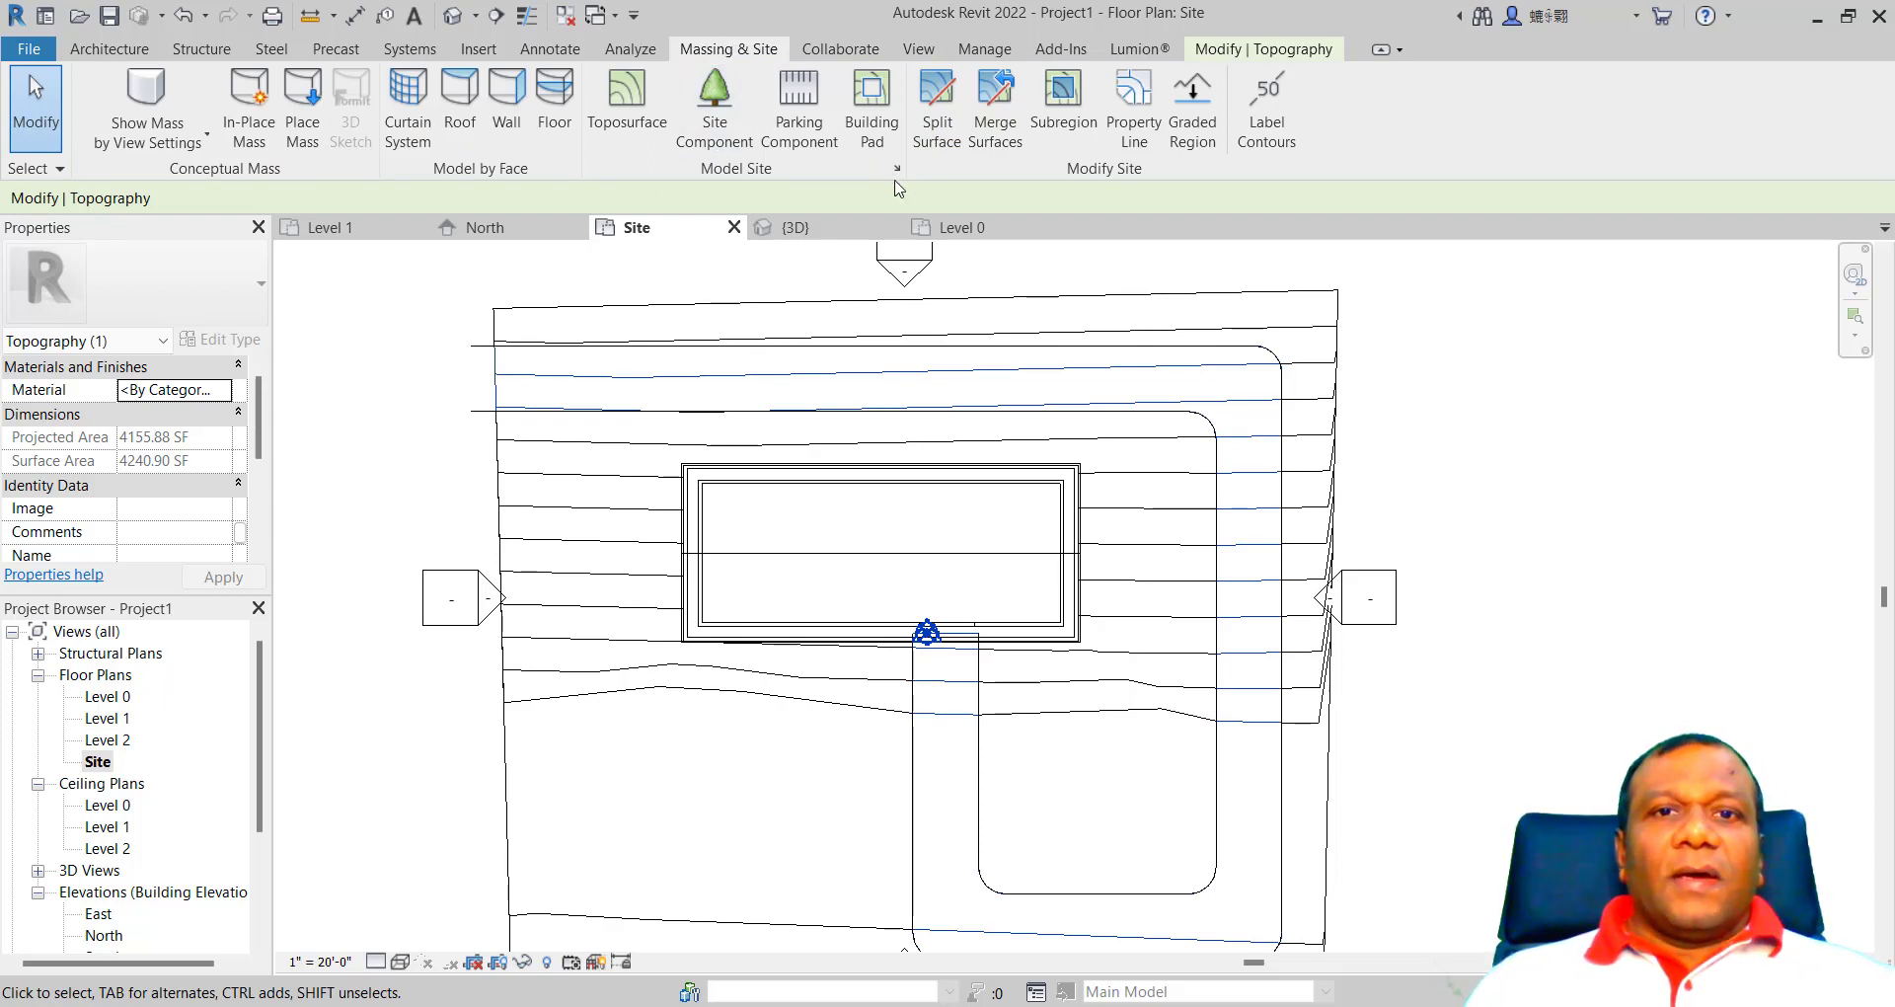
click(937, 108)
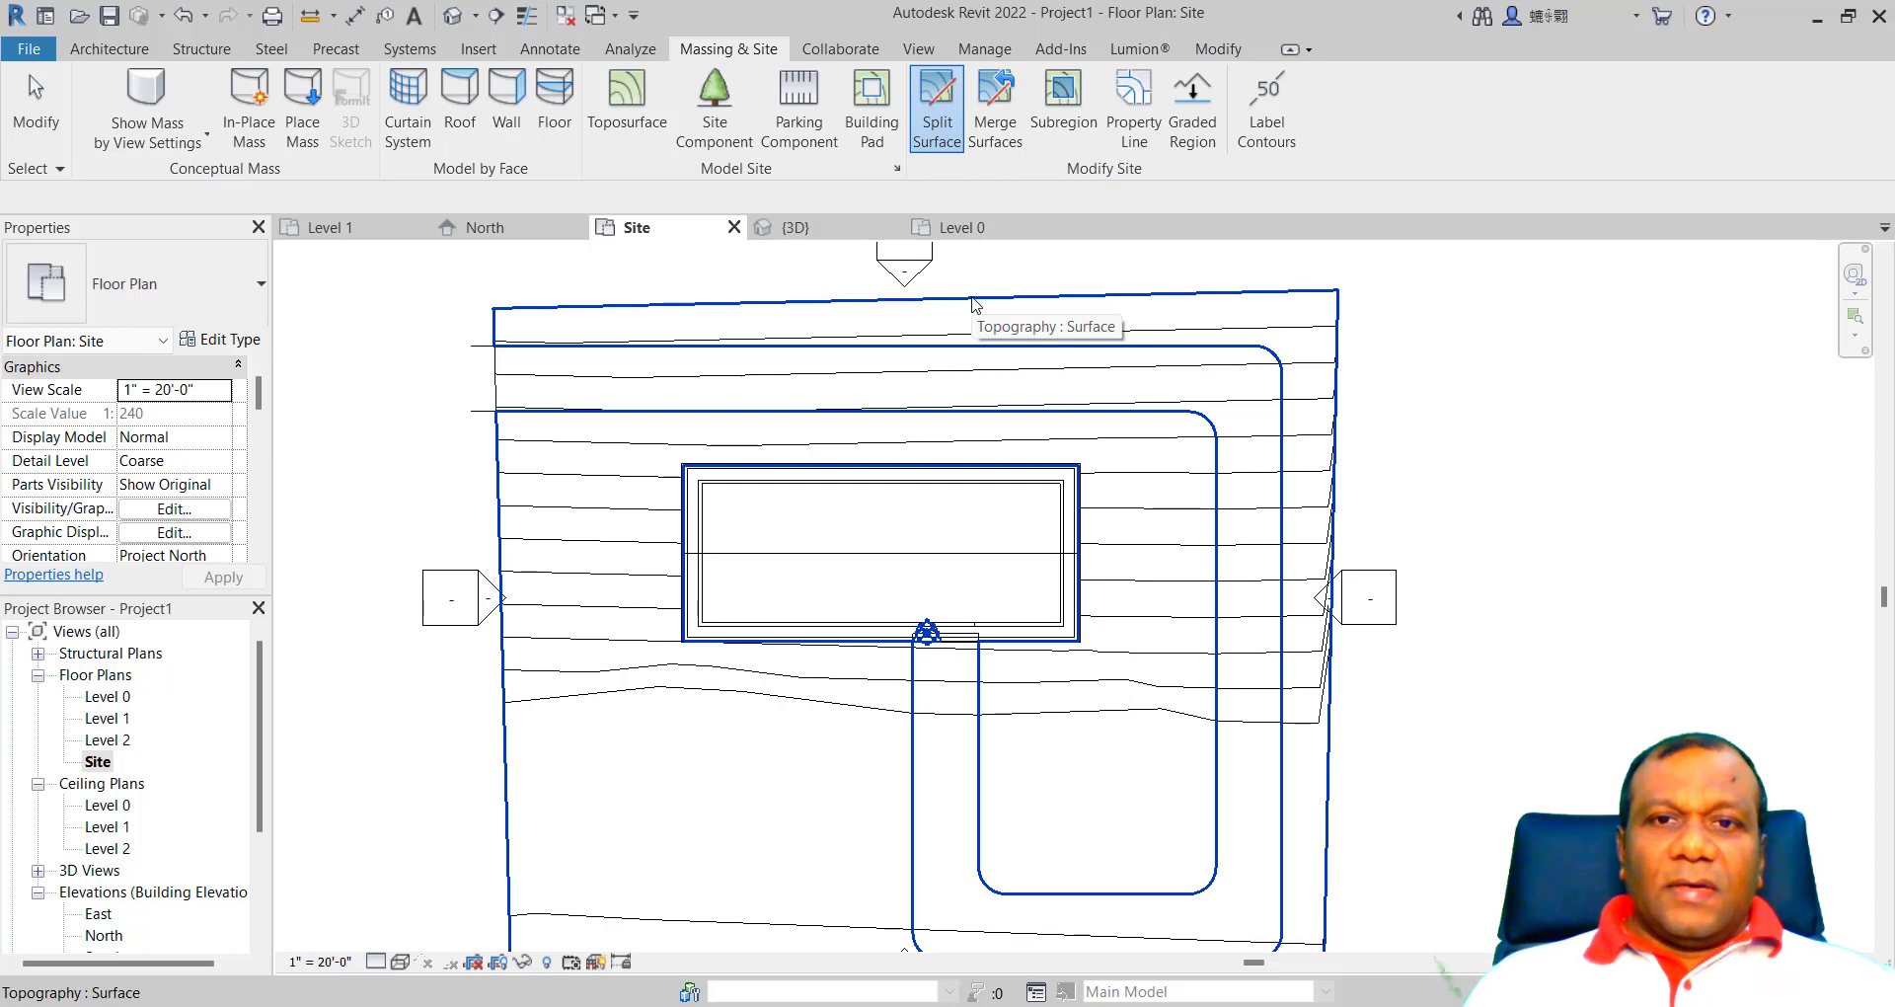
click(975, 305)
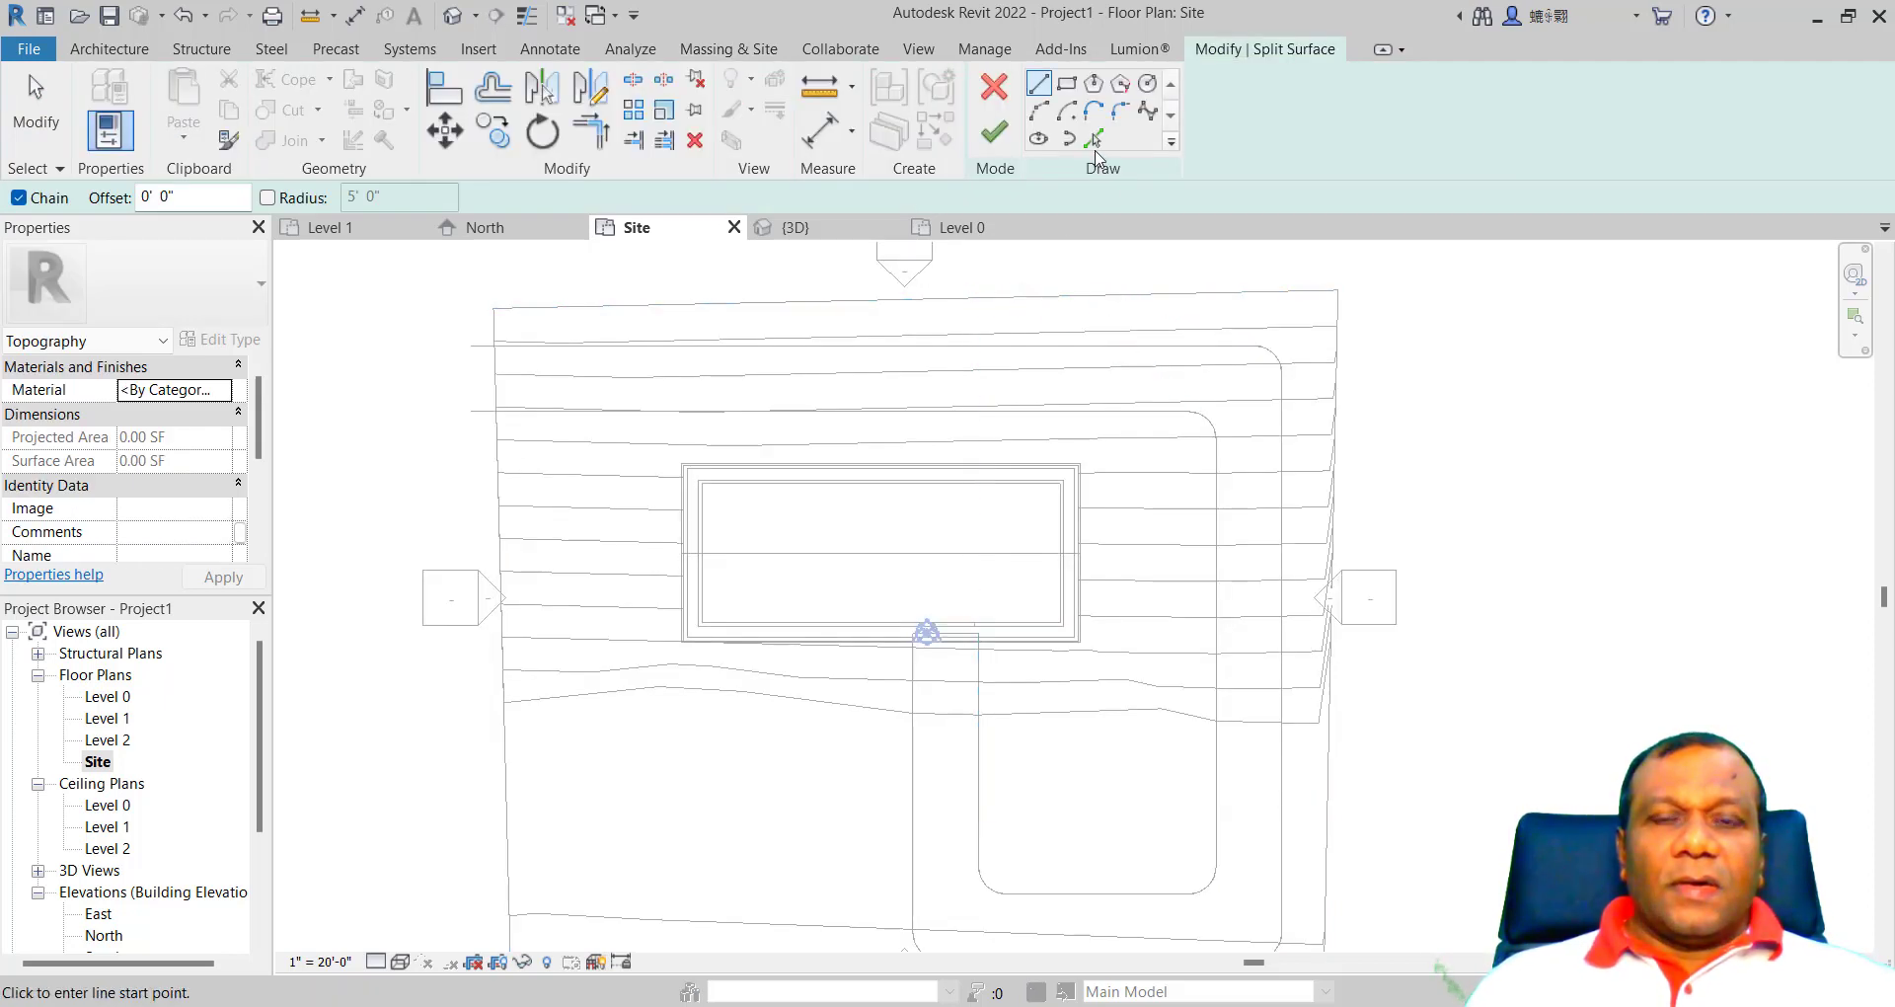
Step: Trace the driveway's outer edge into the split sketch at 0' offset, from the north line around both east corners to the garage door
click(1094, 139)
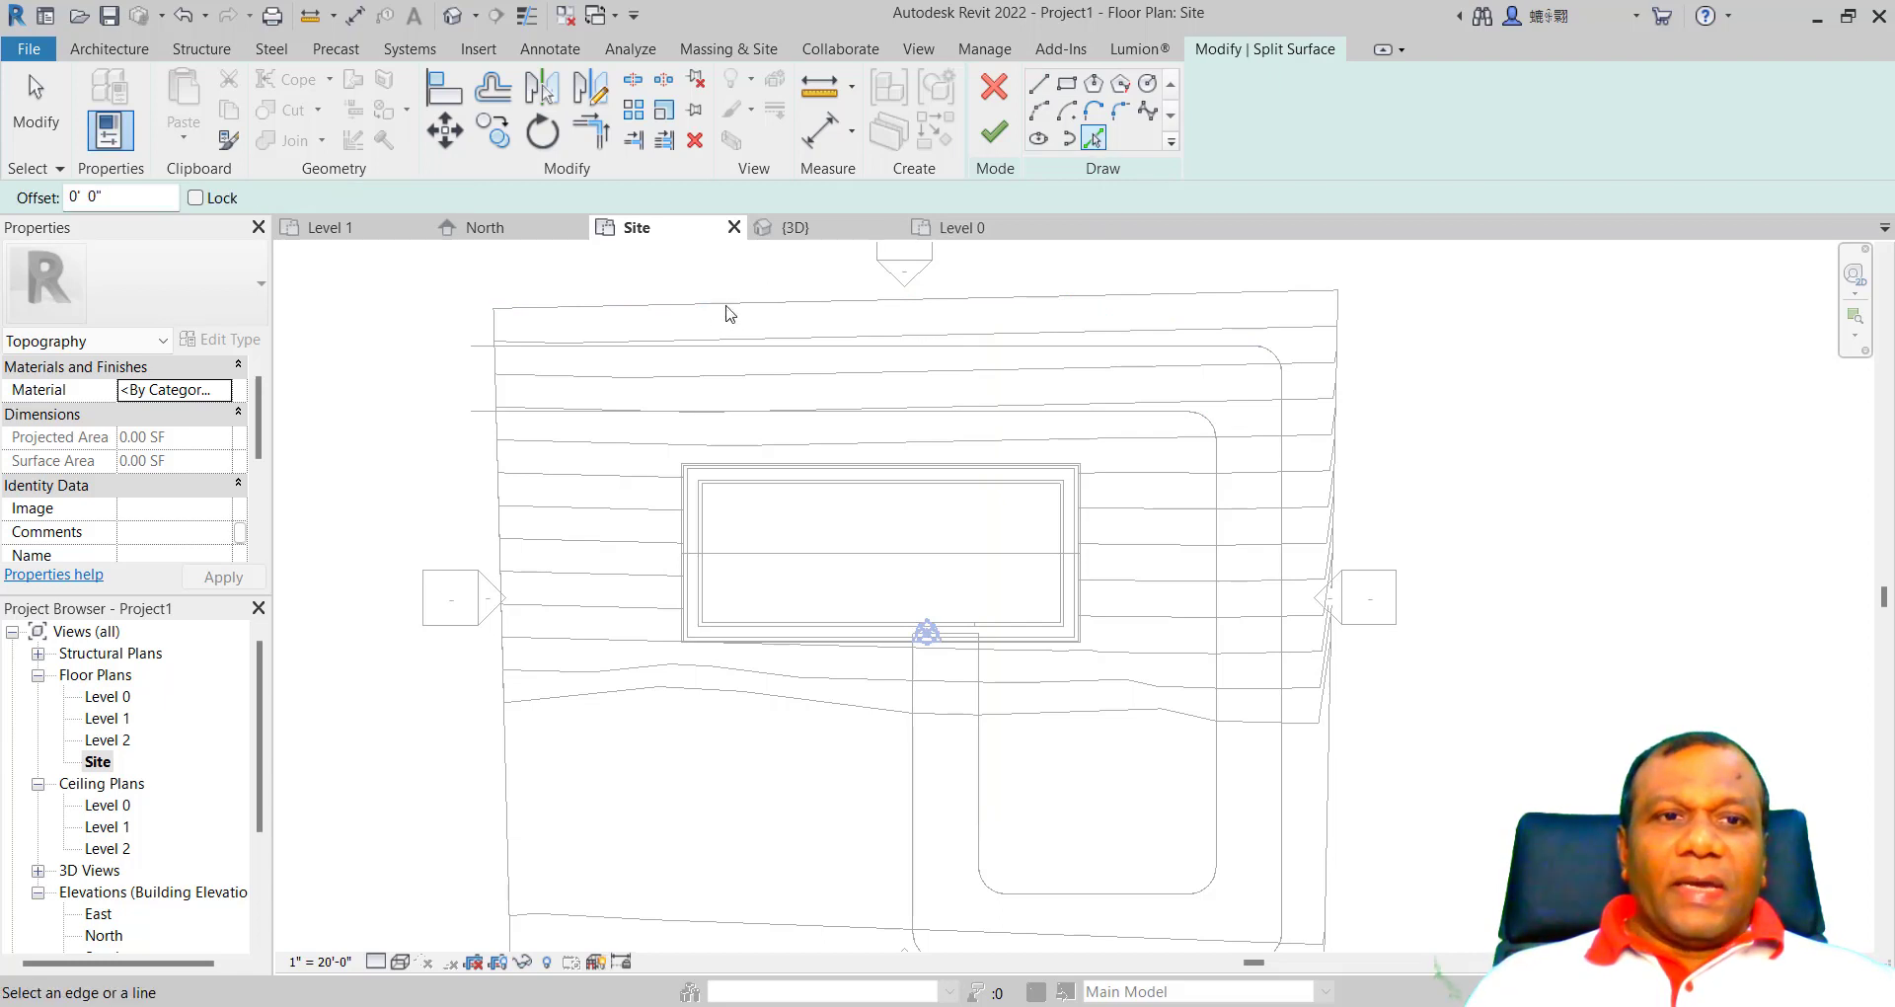
click(558, 353)
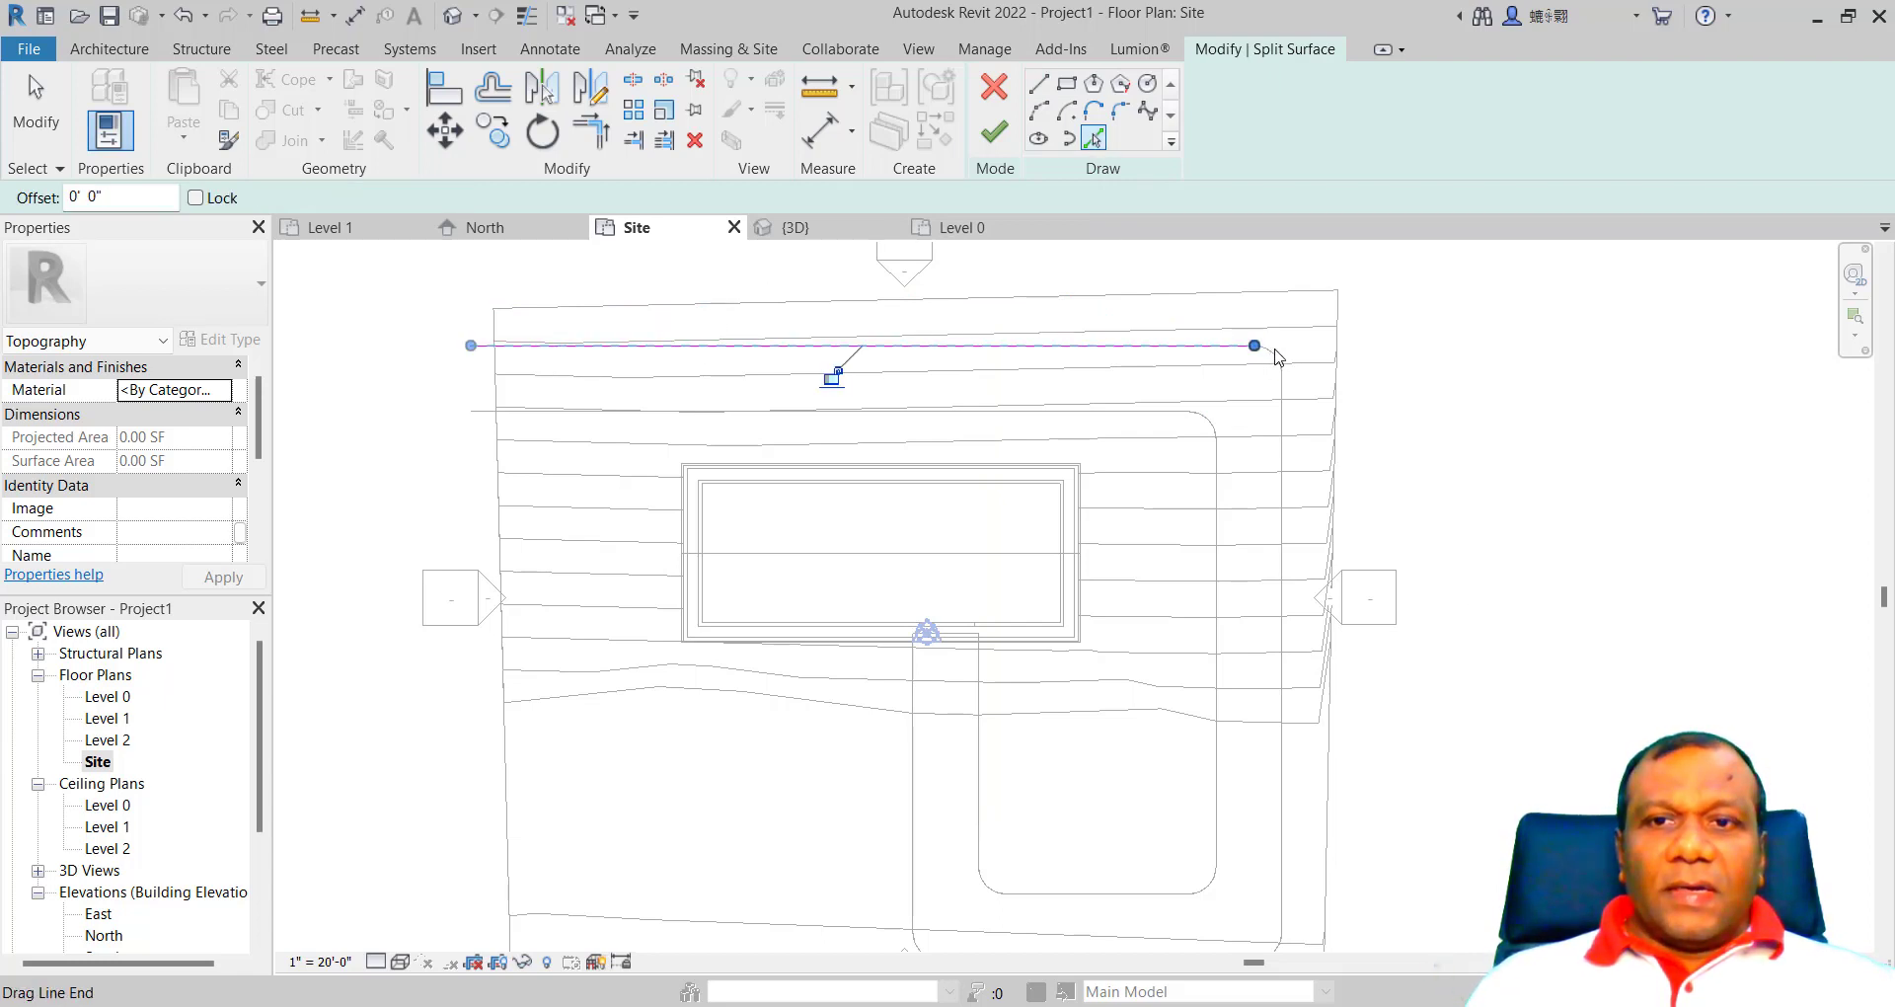
click(1276, 356)
click(1285, 542)
scroll(1288, 541, down, 3)
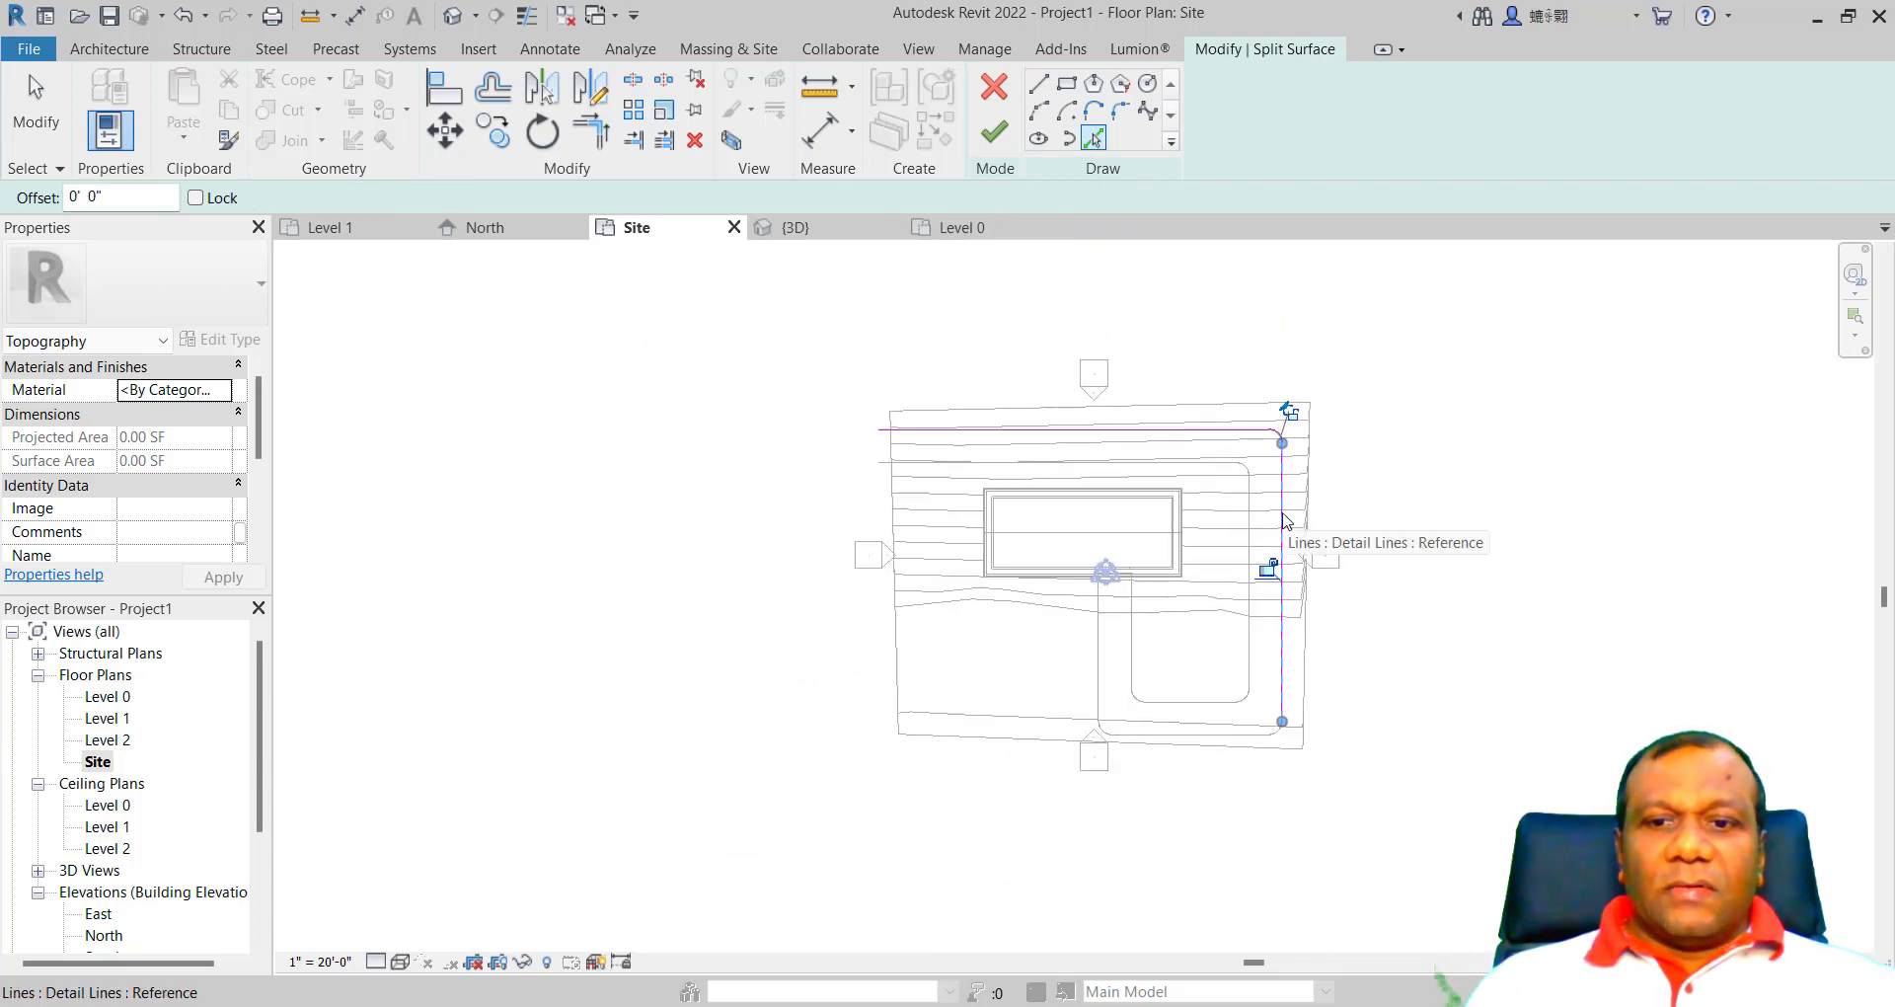
scroll(1283, 731, up, 5)
click(1287, 713)
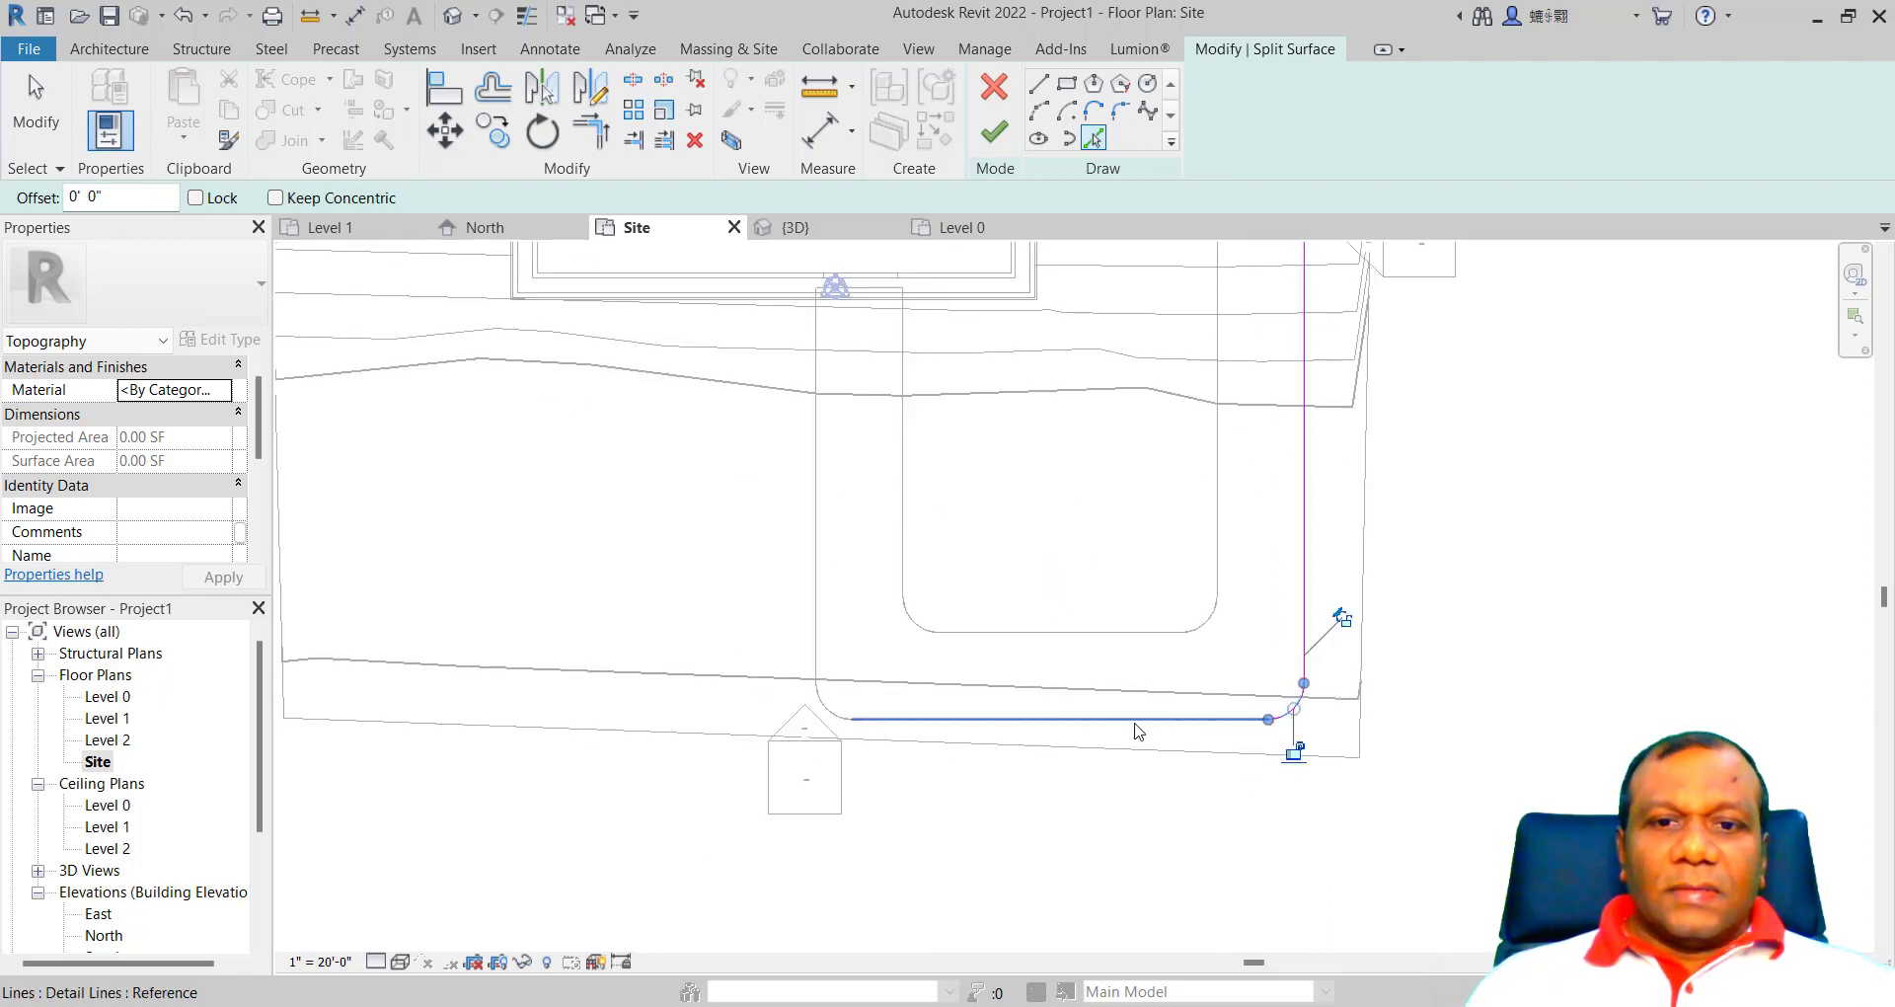
click(1137, 723)
click(834, 712)
click(815, 501)
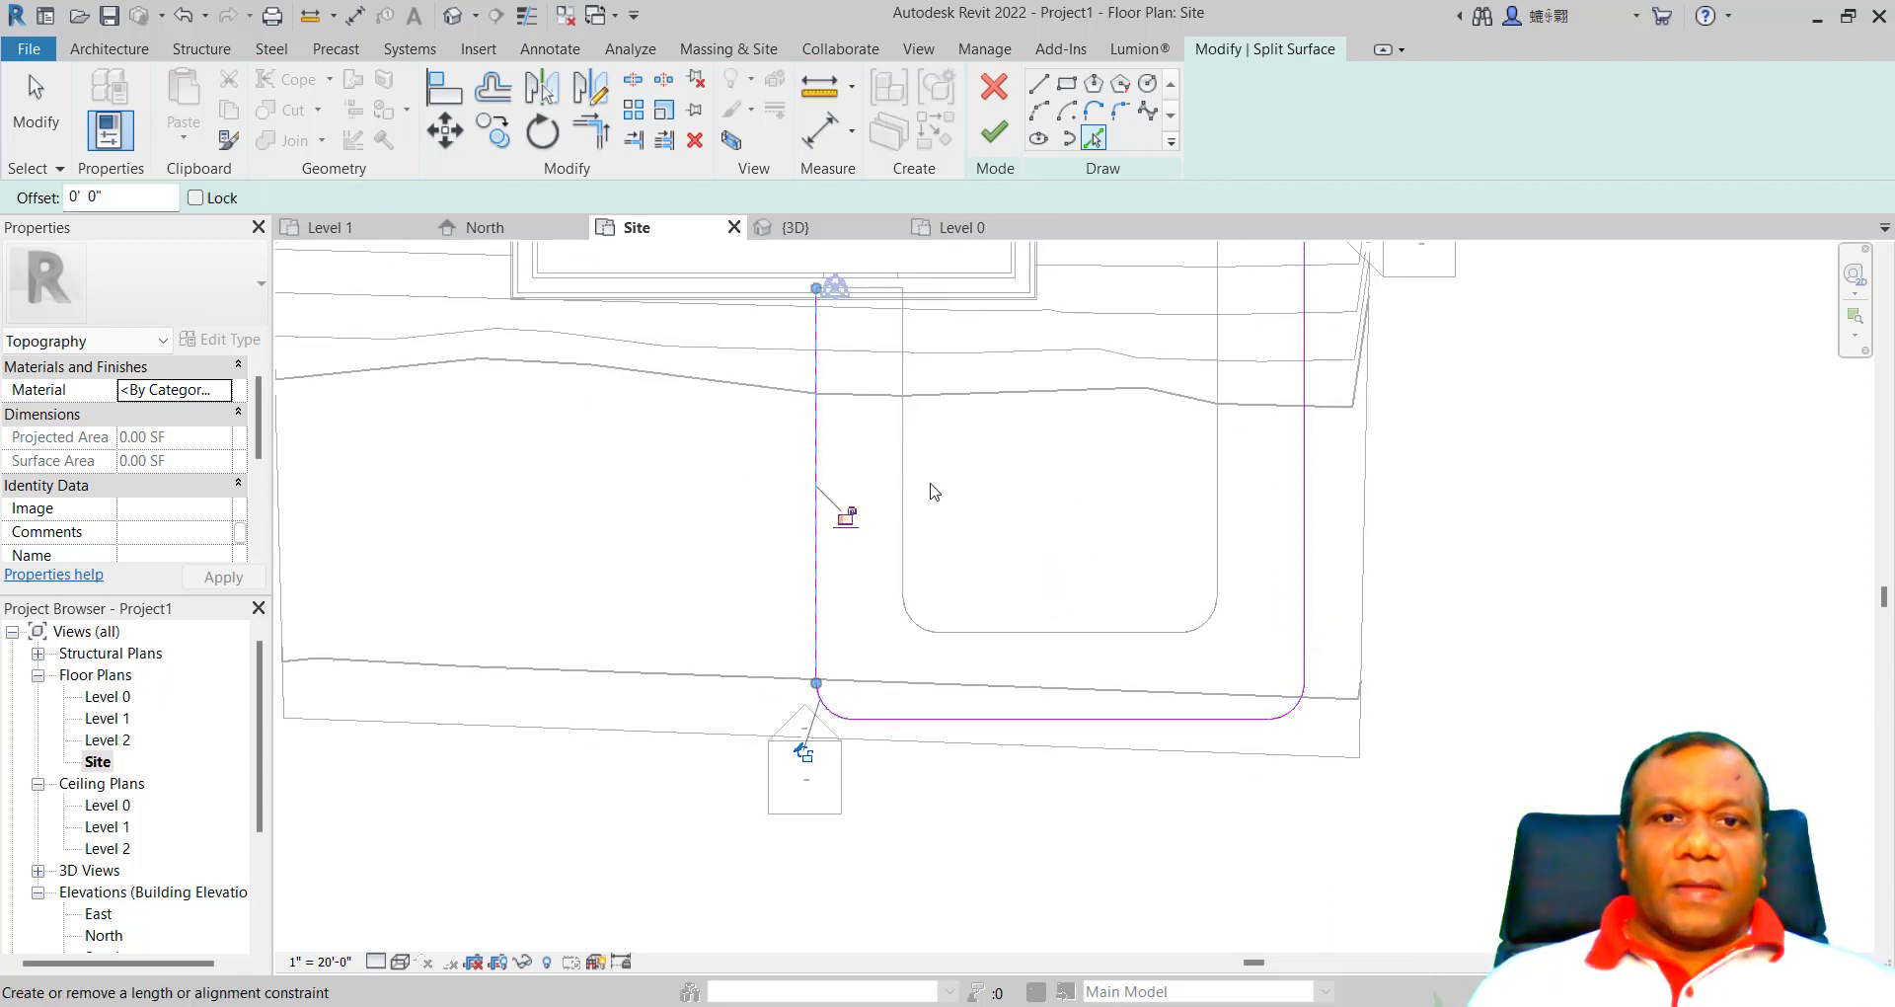
Step: Trace the driveway's inner edge into the split sketch, from the garage door around its corners to the inner north line
click(903, 468)
click(910, 626)
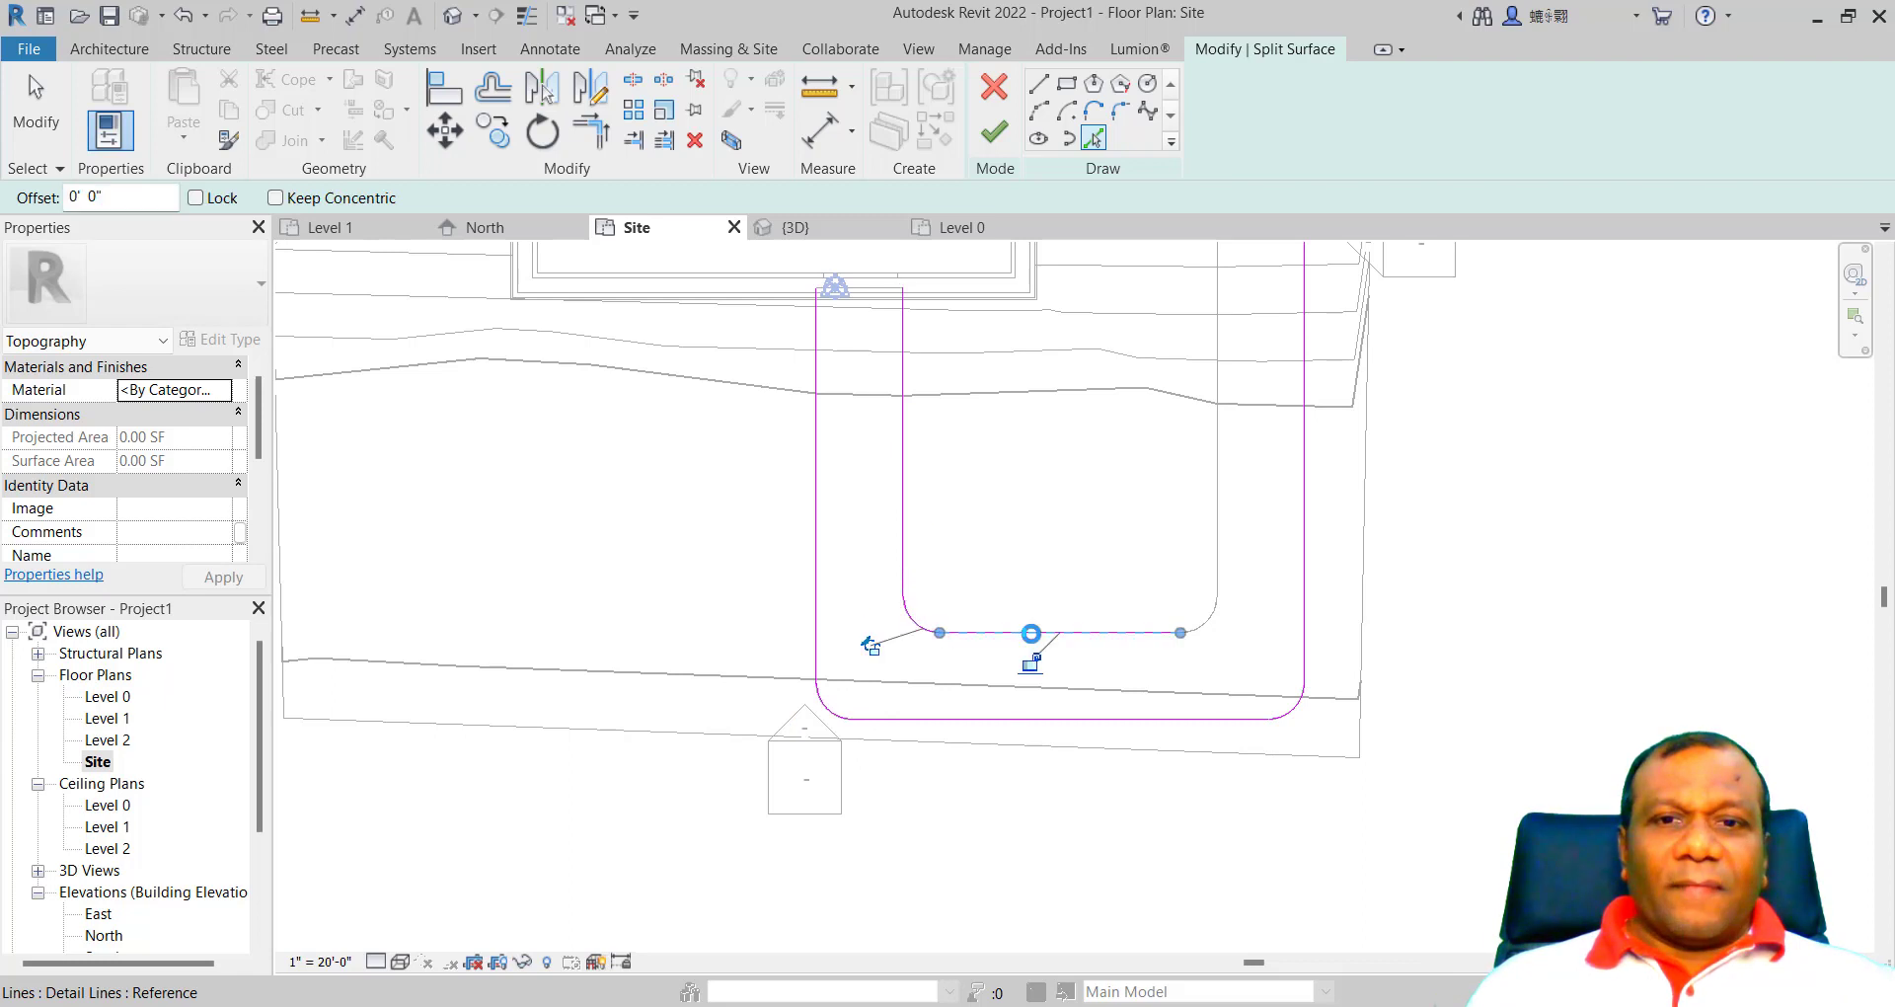
click(1201, 632)
click(1220, 495)
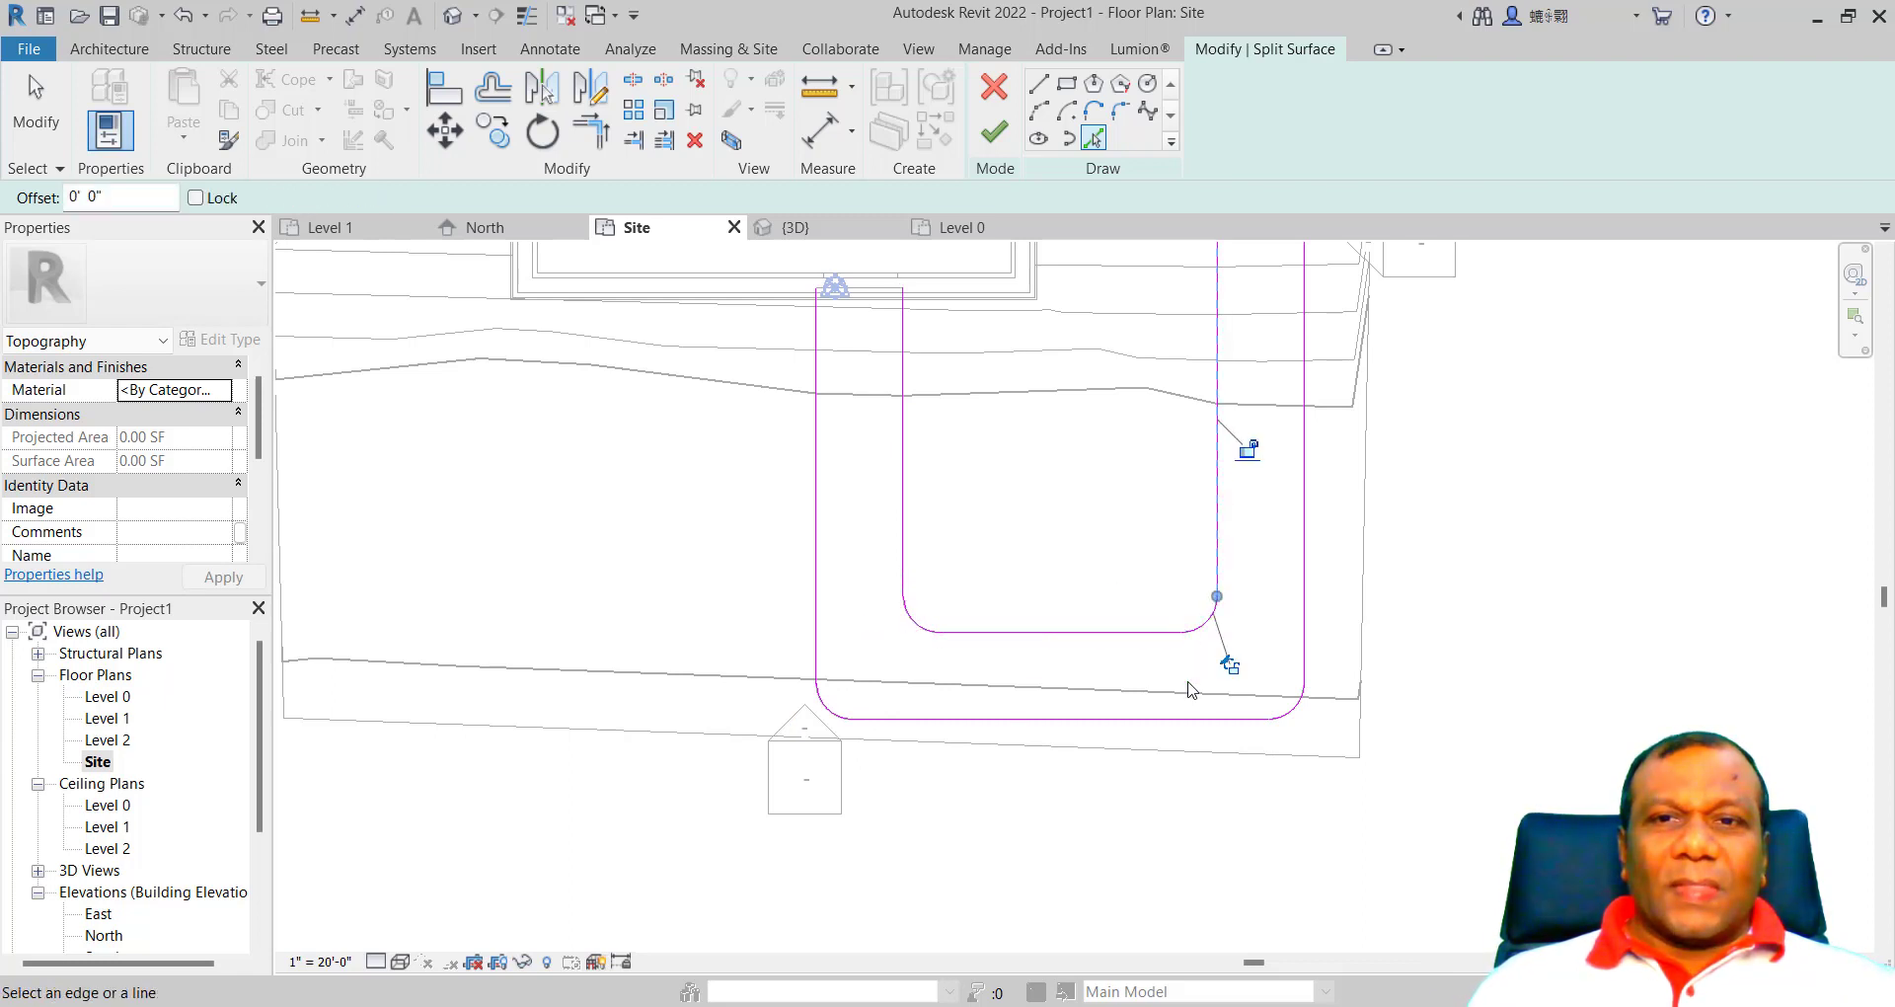
scroll(1188, 688, down, 5)
click(1203, 360)
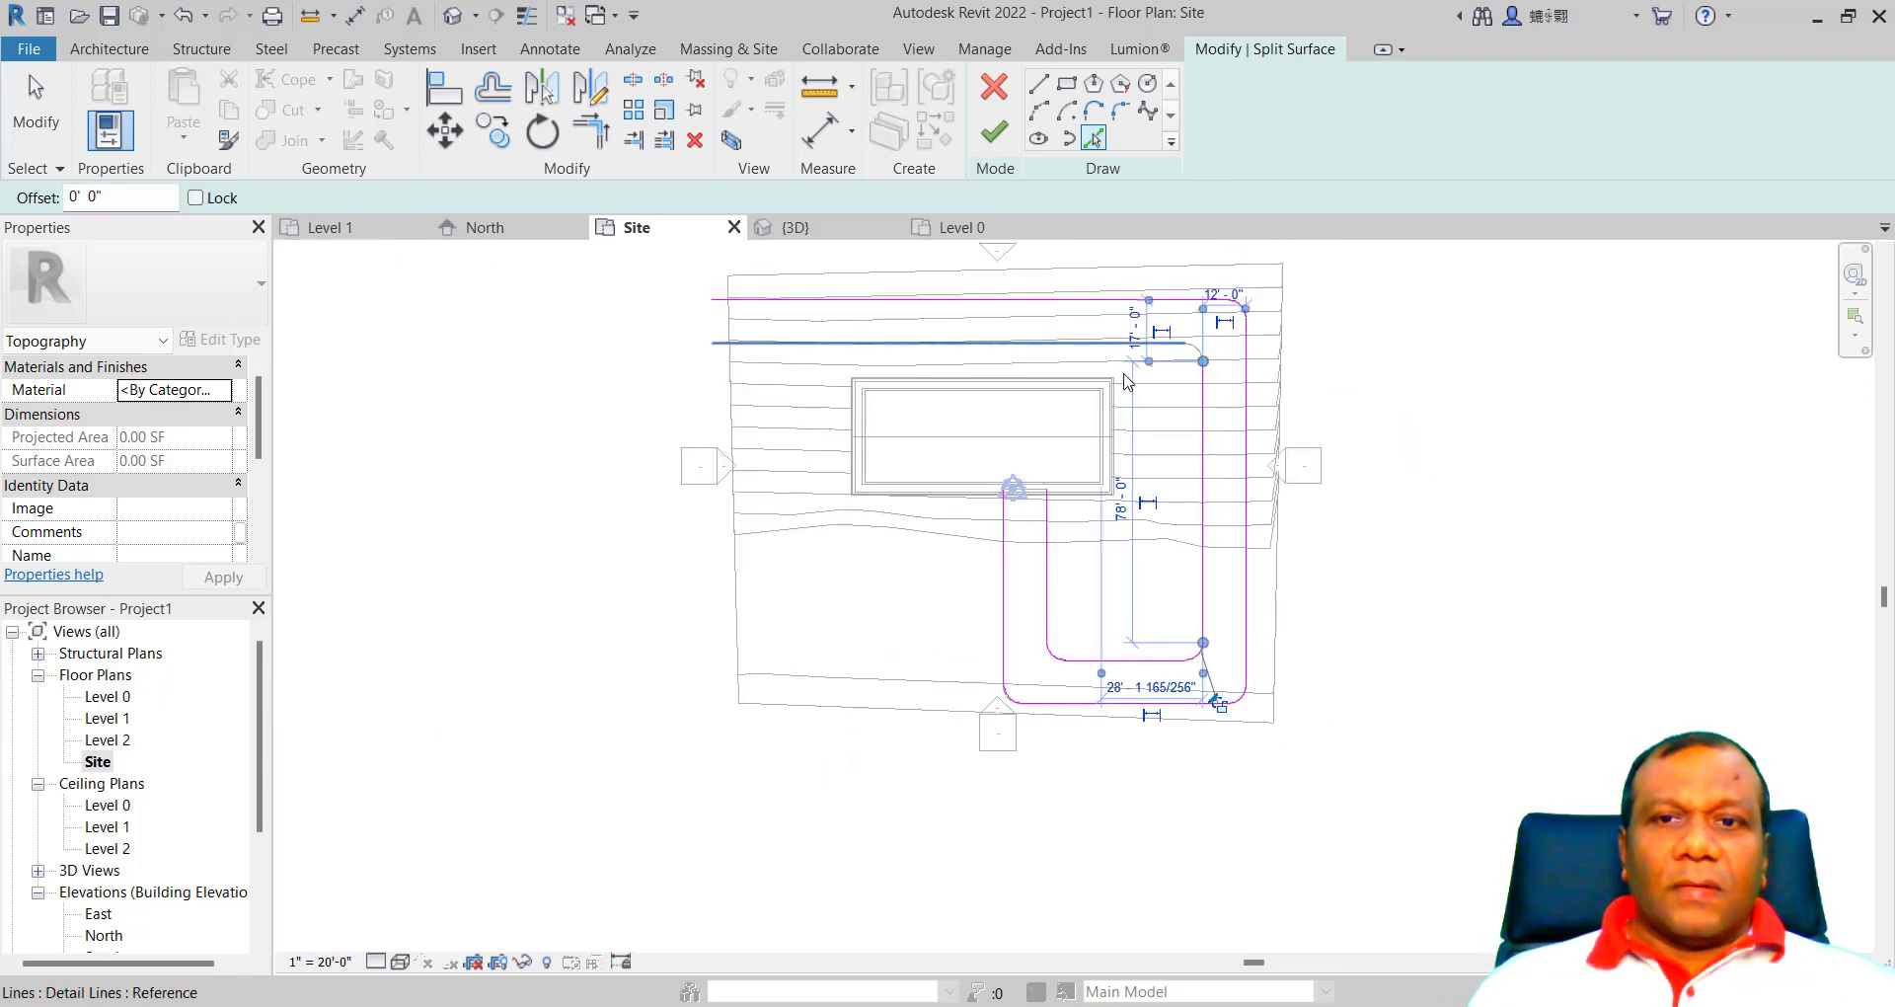
scroll(1135, 371, up, 5)
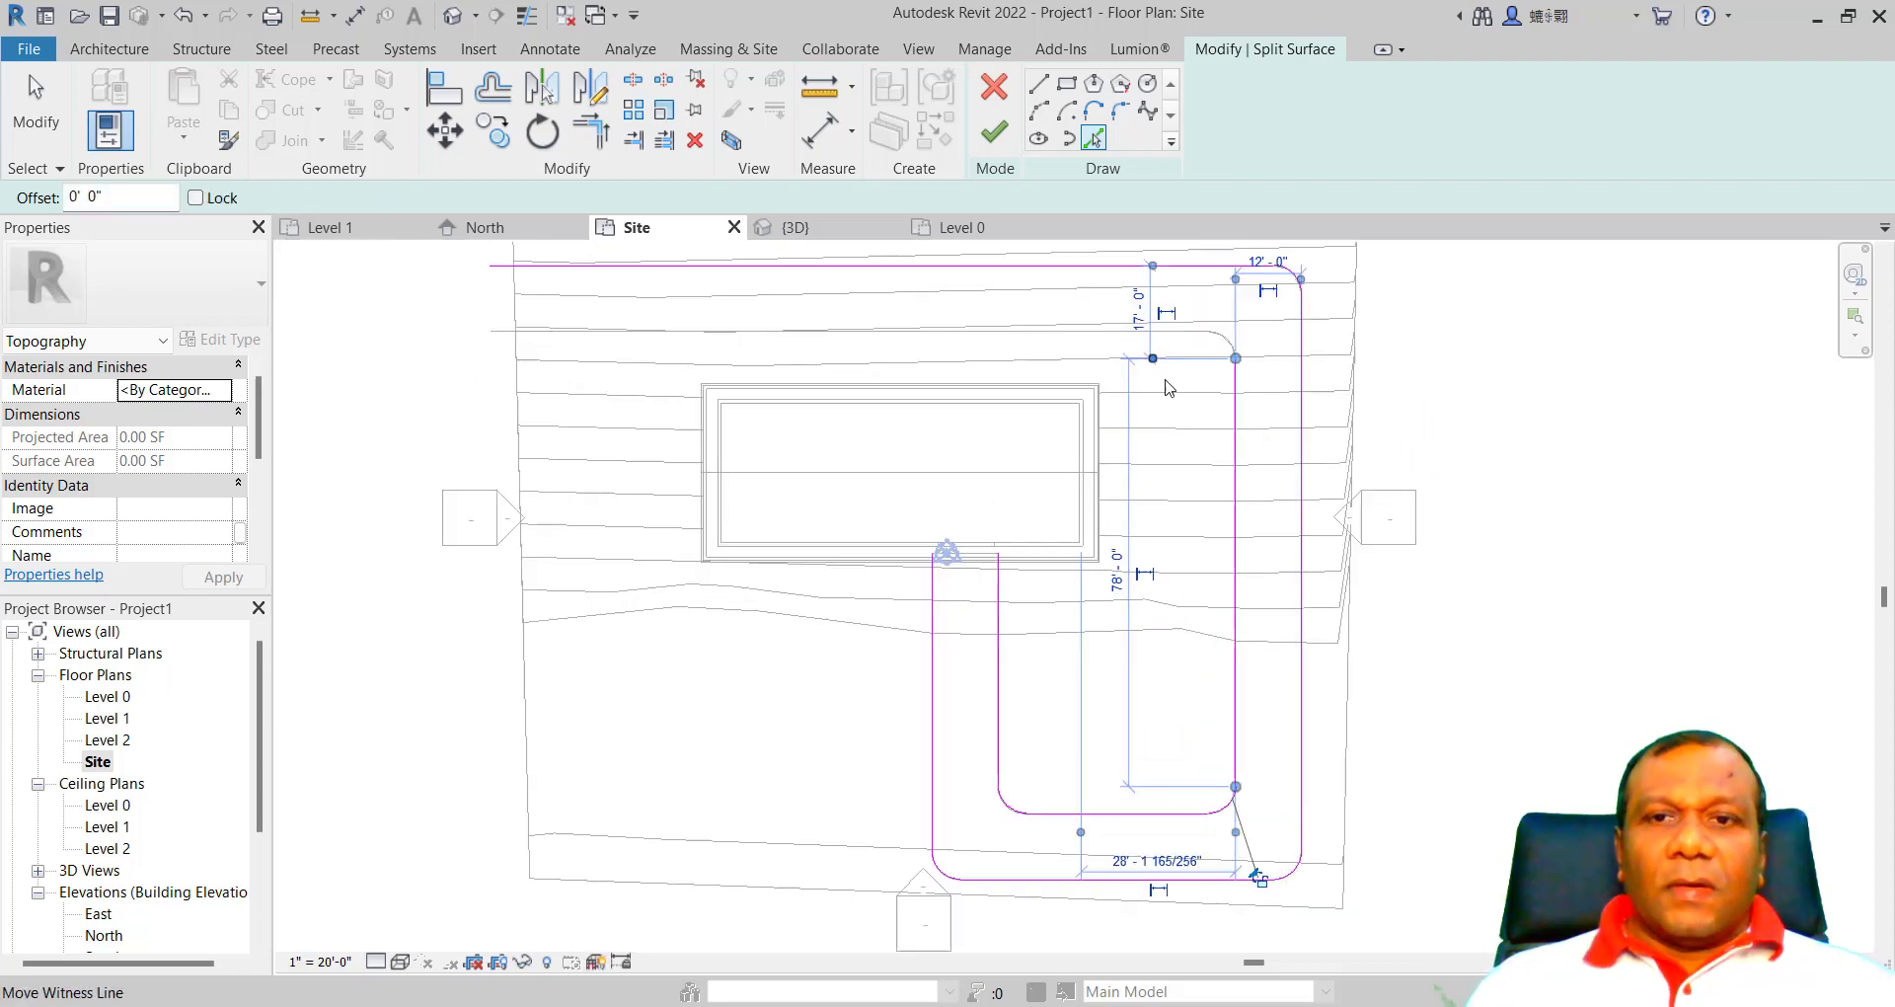
click(994, 321)
scroll(1121, 533, down, 3)
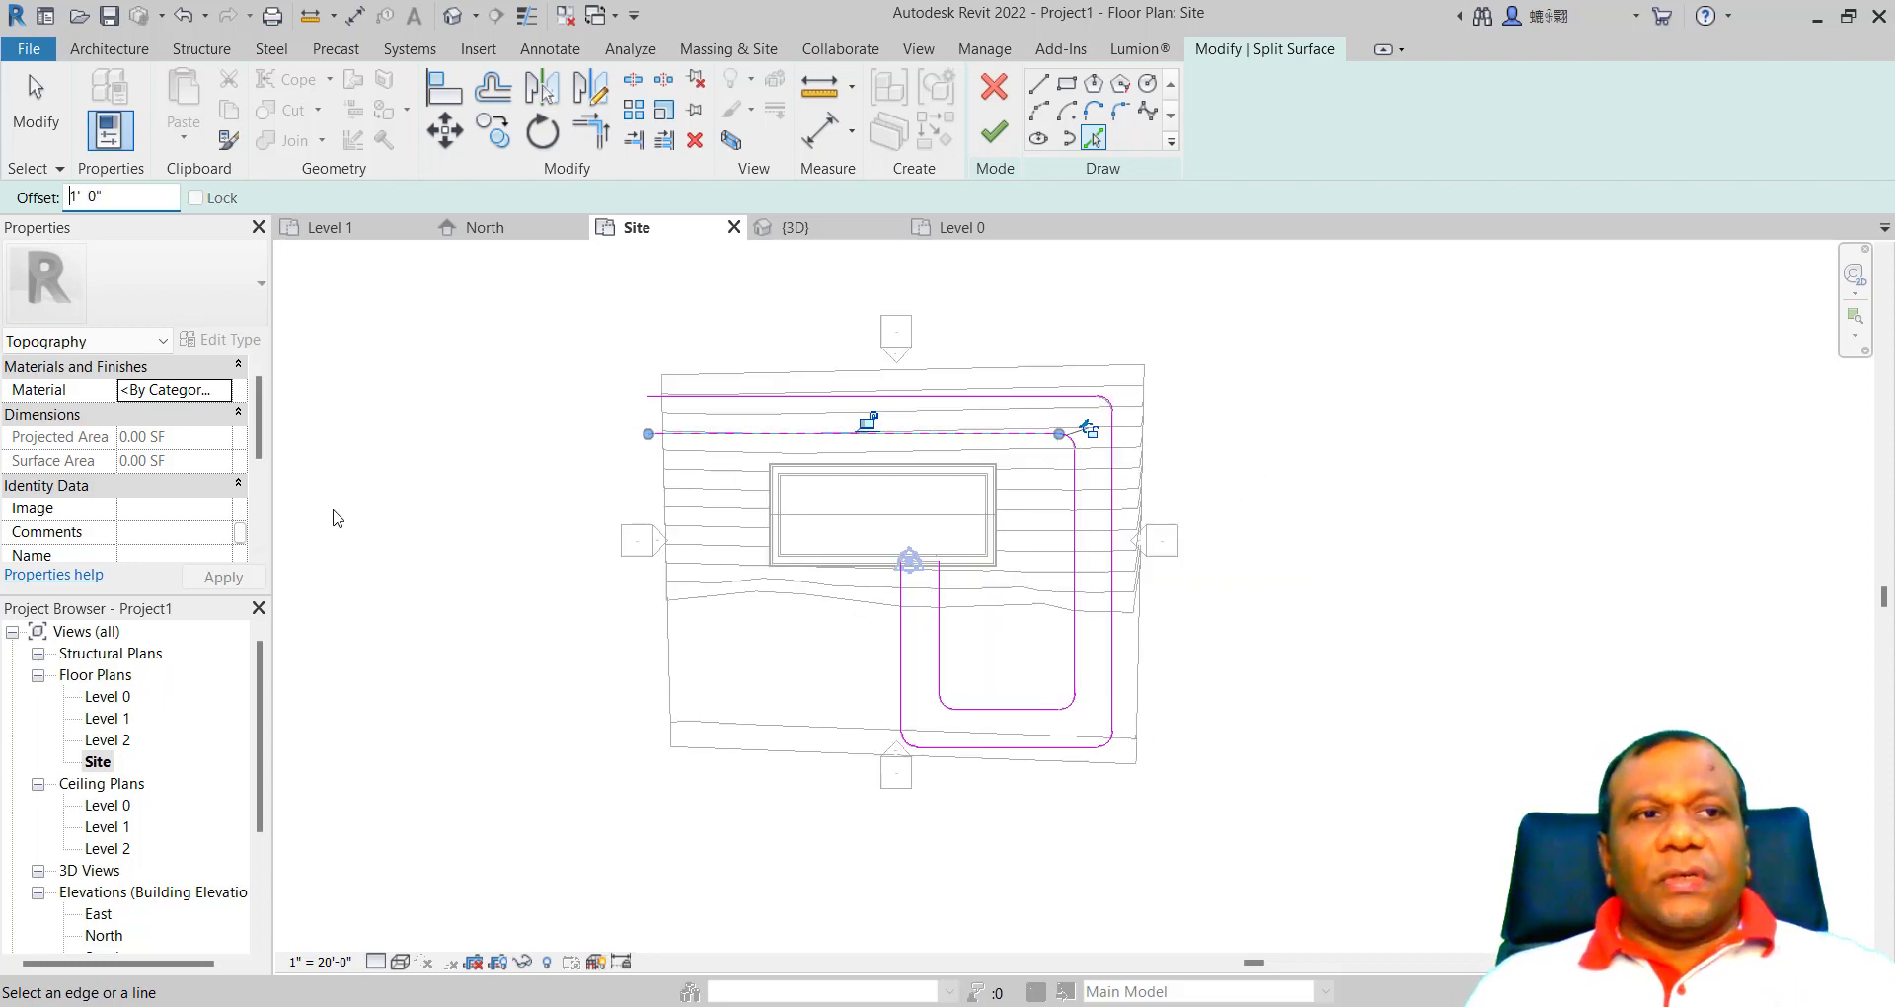
Step: Set the pick offset to 1' 0" and offset the outer north line, northeast arc and east line outward
scroll(588, 429, up, 3)
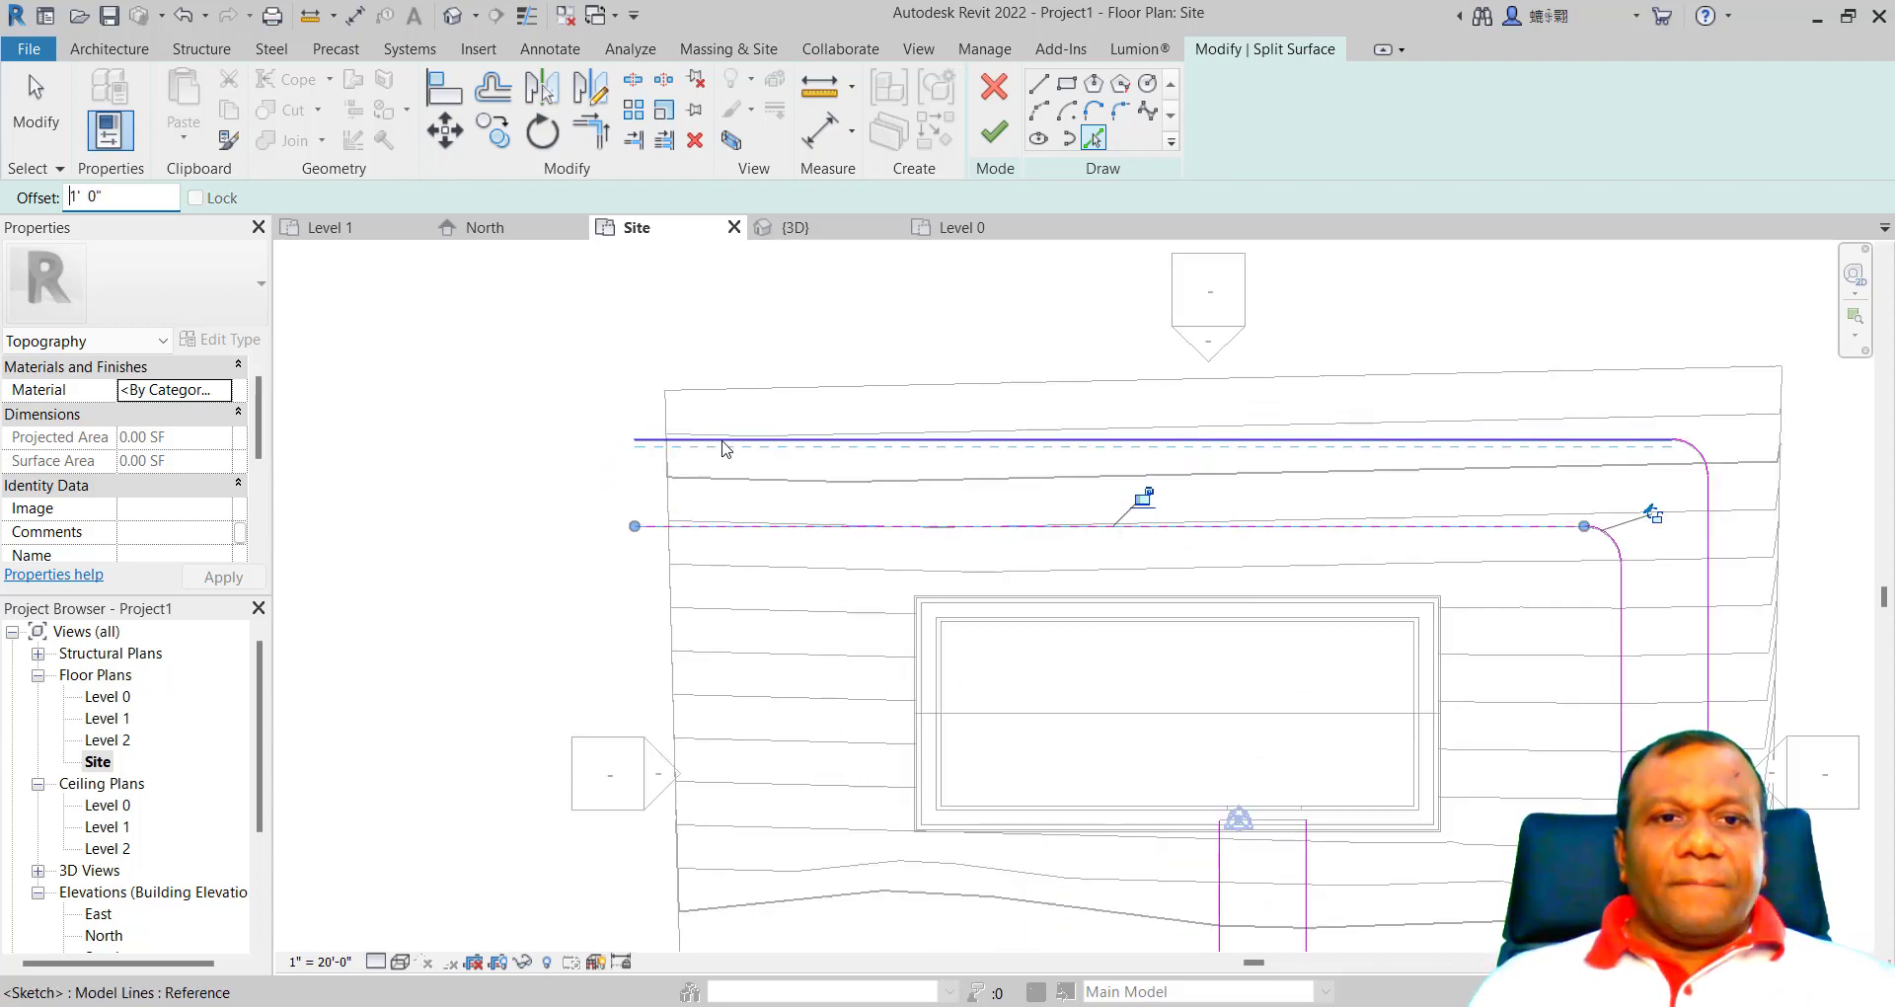
click(779, 439)
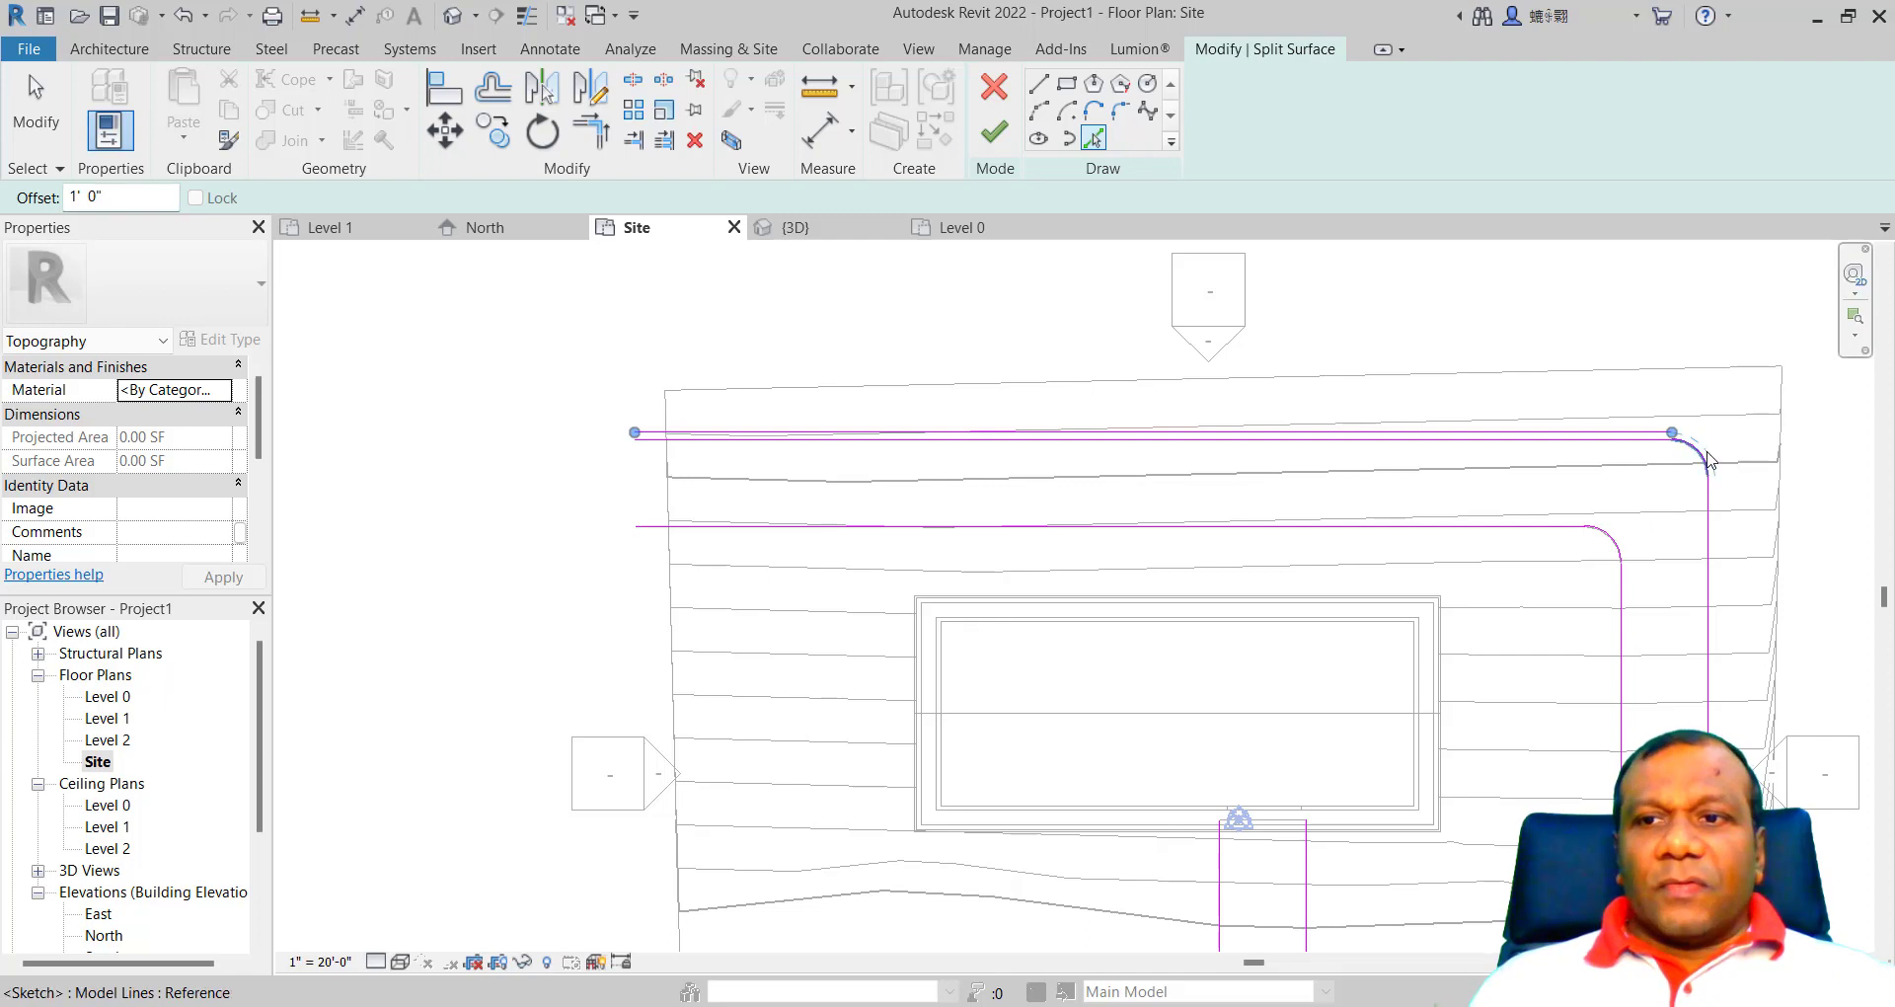
click(1707, 444)
click(1715, 577)
scroll(1715, 577, down, 4)
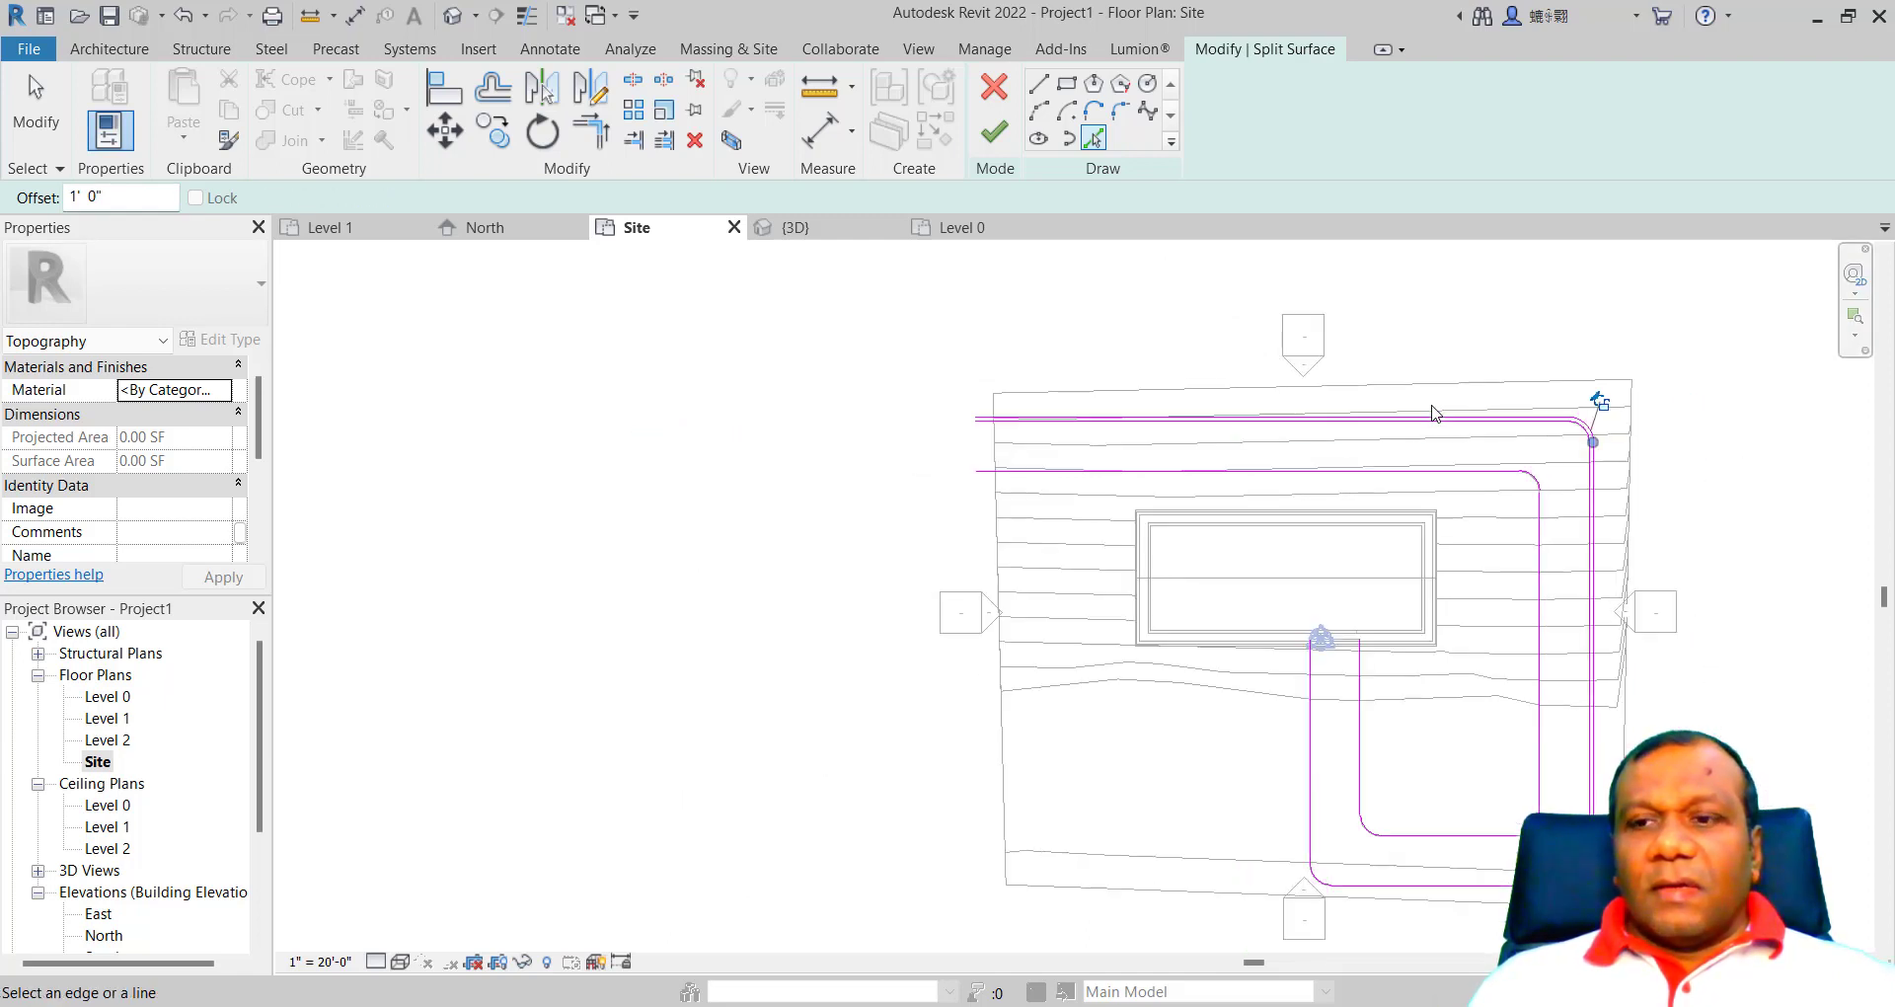
Step: Offset the outer southeast arc, south line, southwest arc and the line up to the garage door 1' outward
scroll(1472, 655, up, 6)
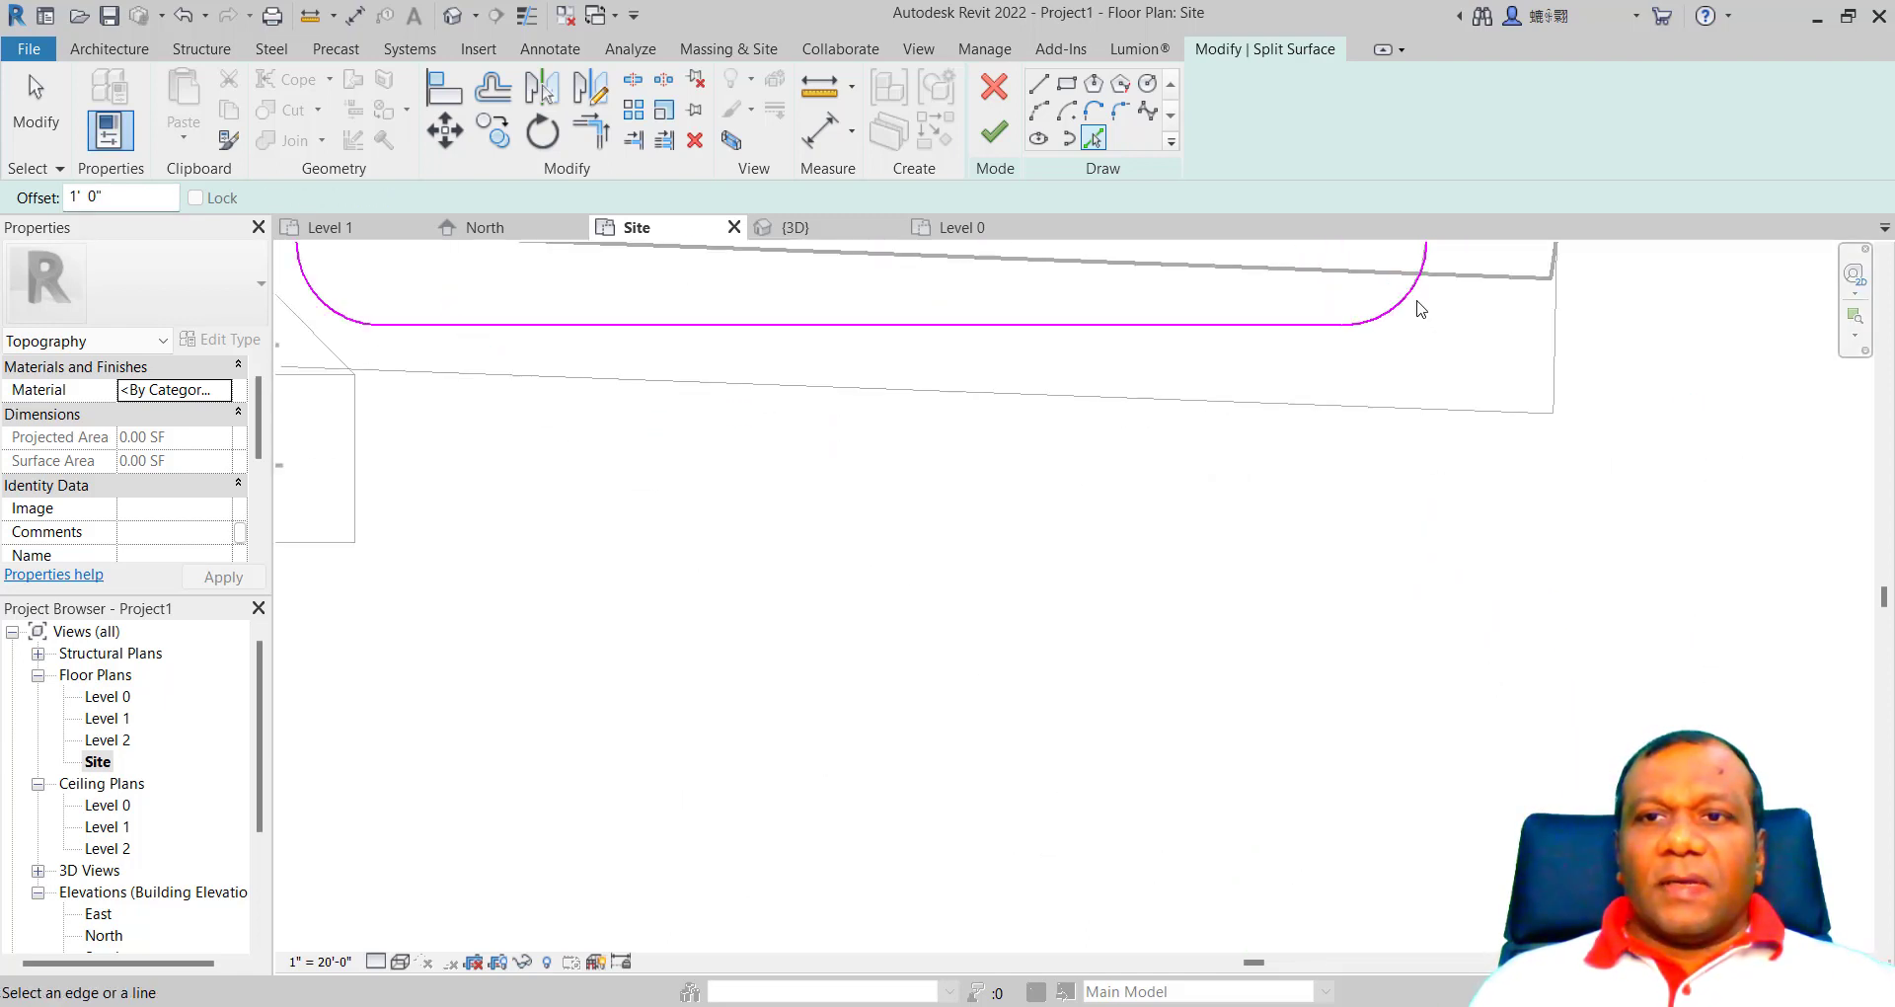
click(1418, 309)
click(1041, 325)
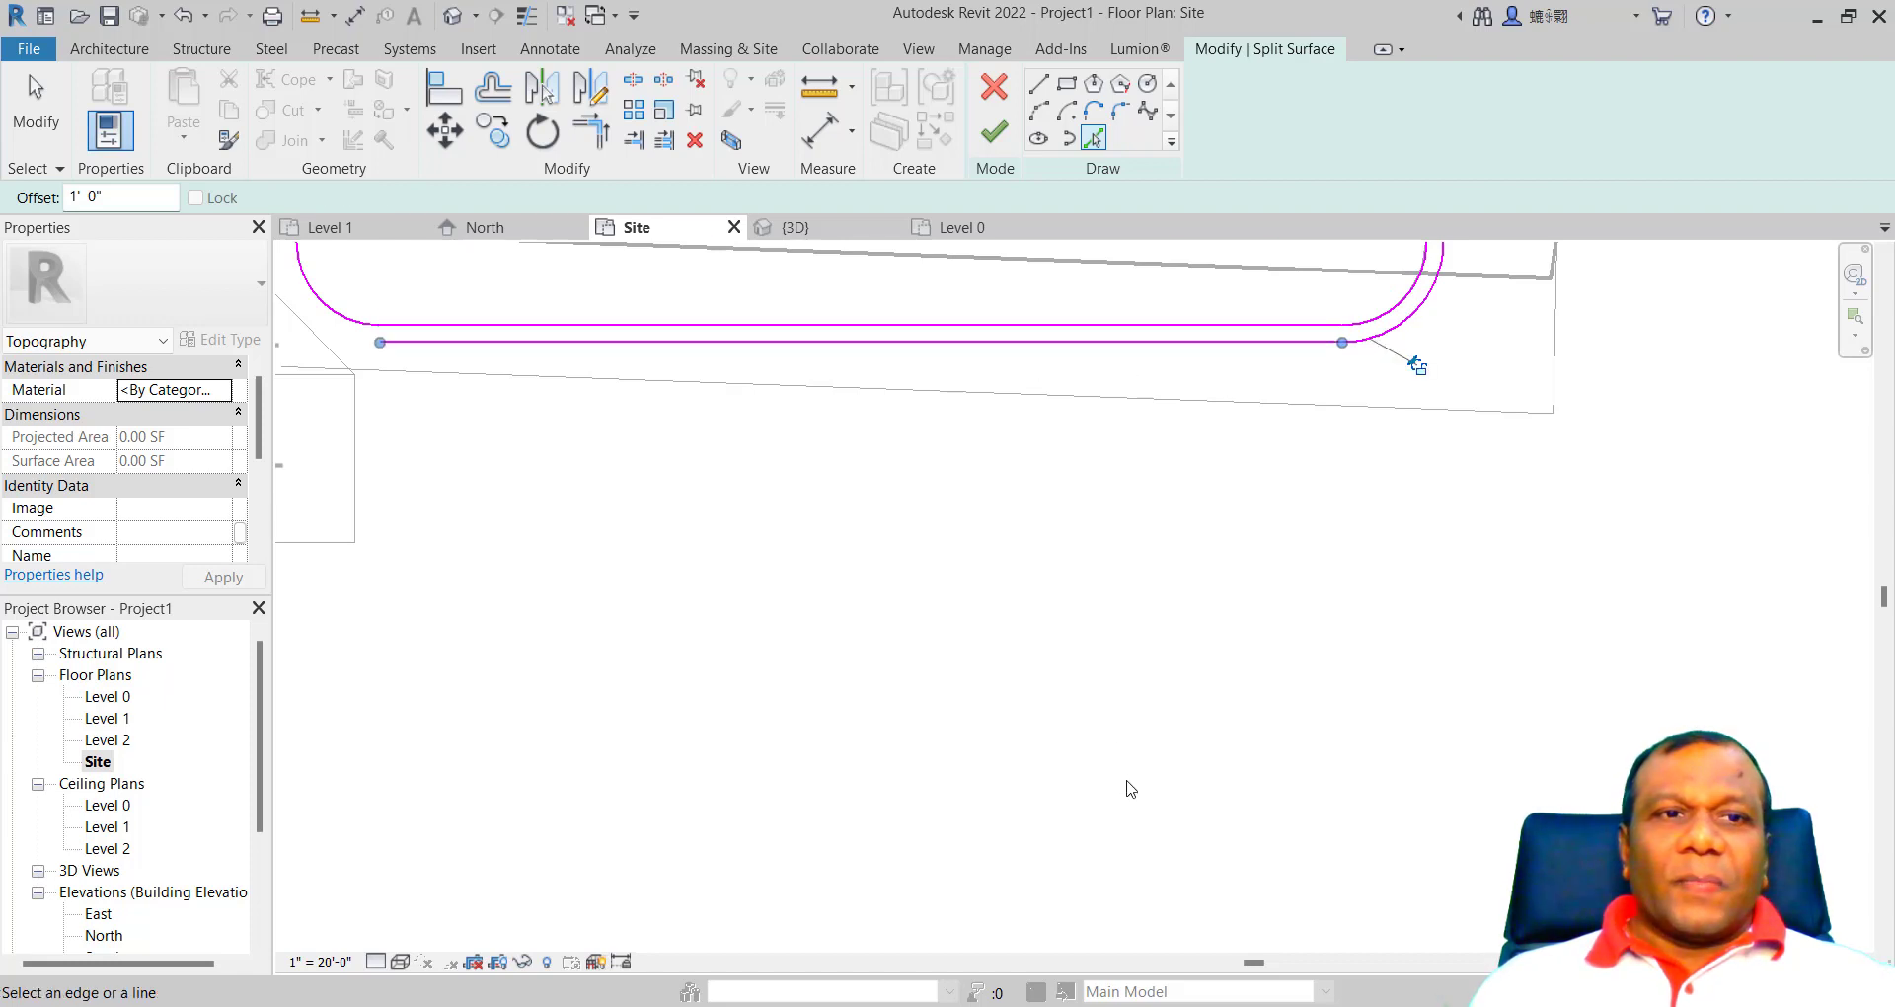
scroll(1127, 781, down, 7)
scroll(811, 671, up, 4)
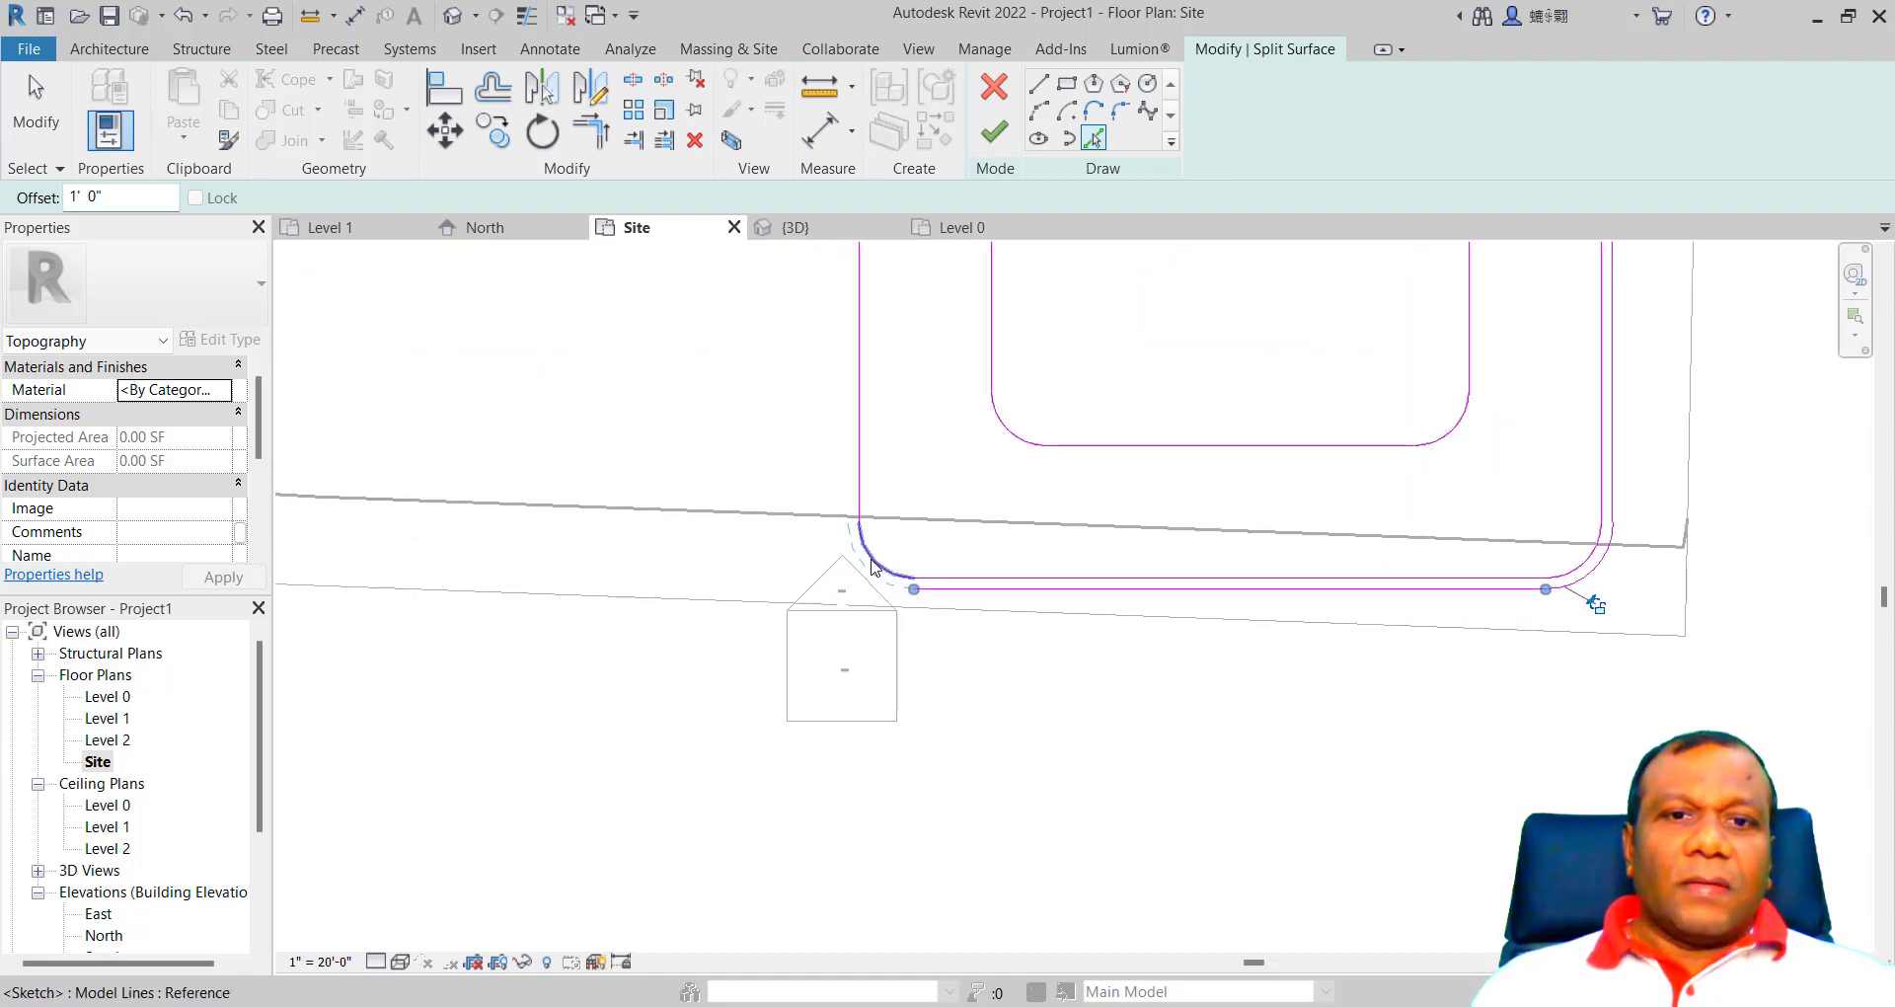
click(872, 568)
scroll(819, 642, down, 2)
click(850, 569)
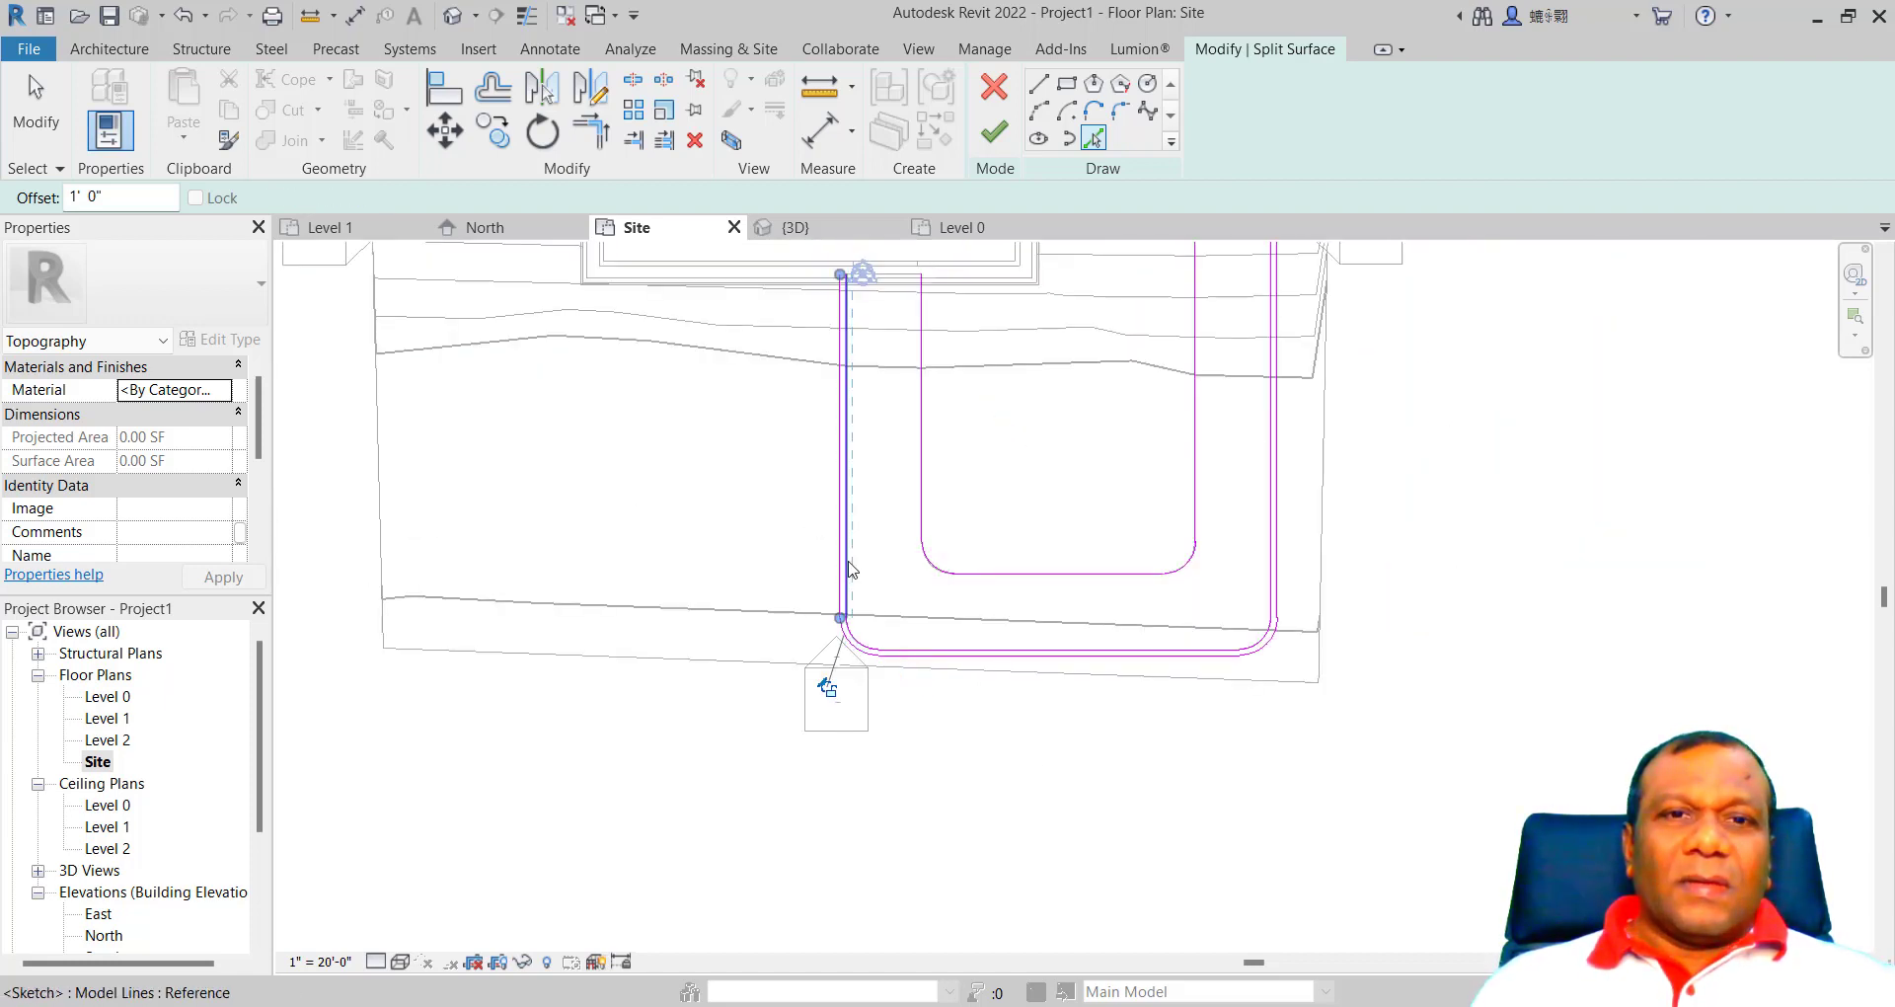
Step: Offset the inner line from the garage door, both lower inner arcs, the inner south line and the inner east line 1' away from the driveway
scroll(888, 612, down, 2)
scroll(916, 439, up, 3)
click(929, 452)
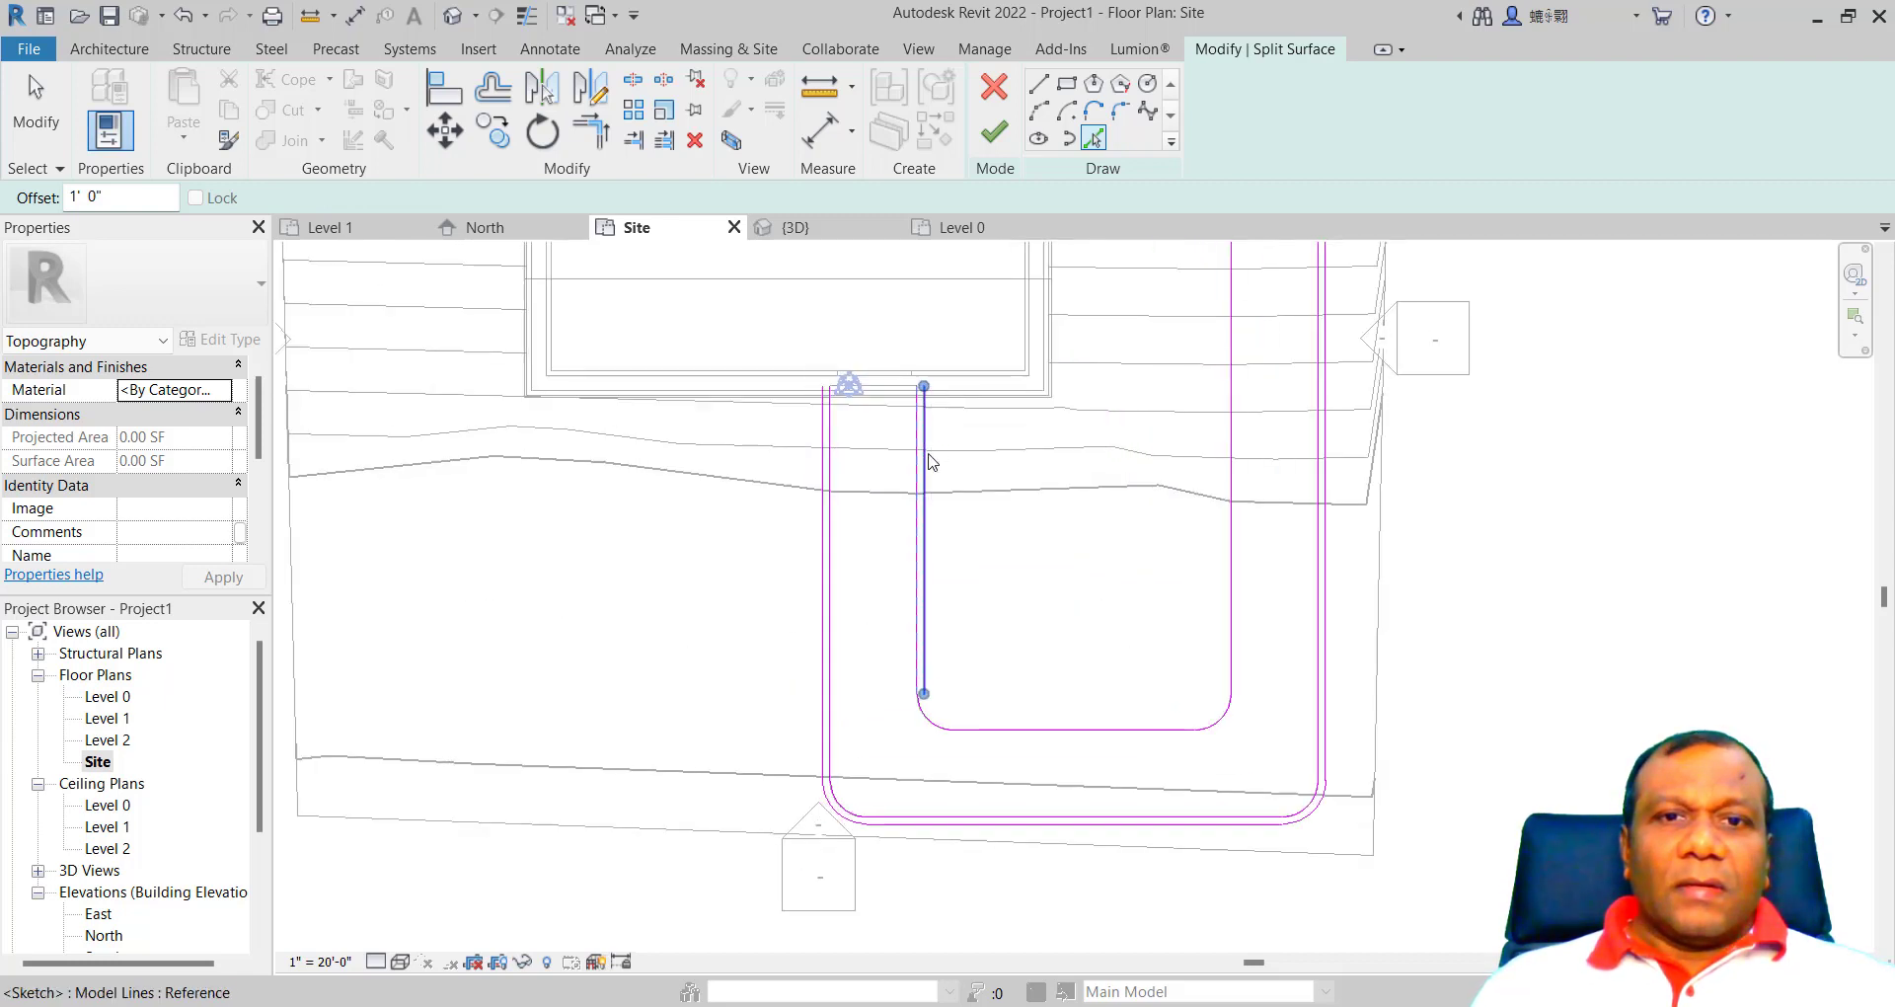
click(935, 718)
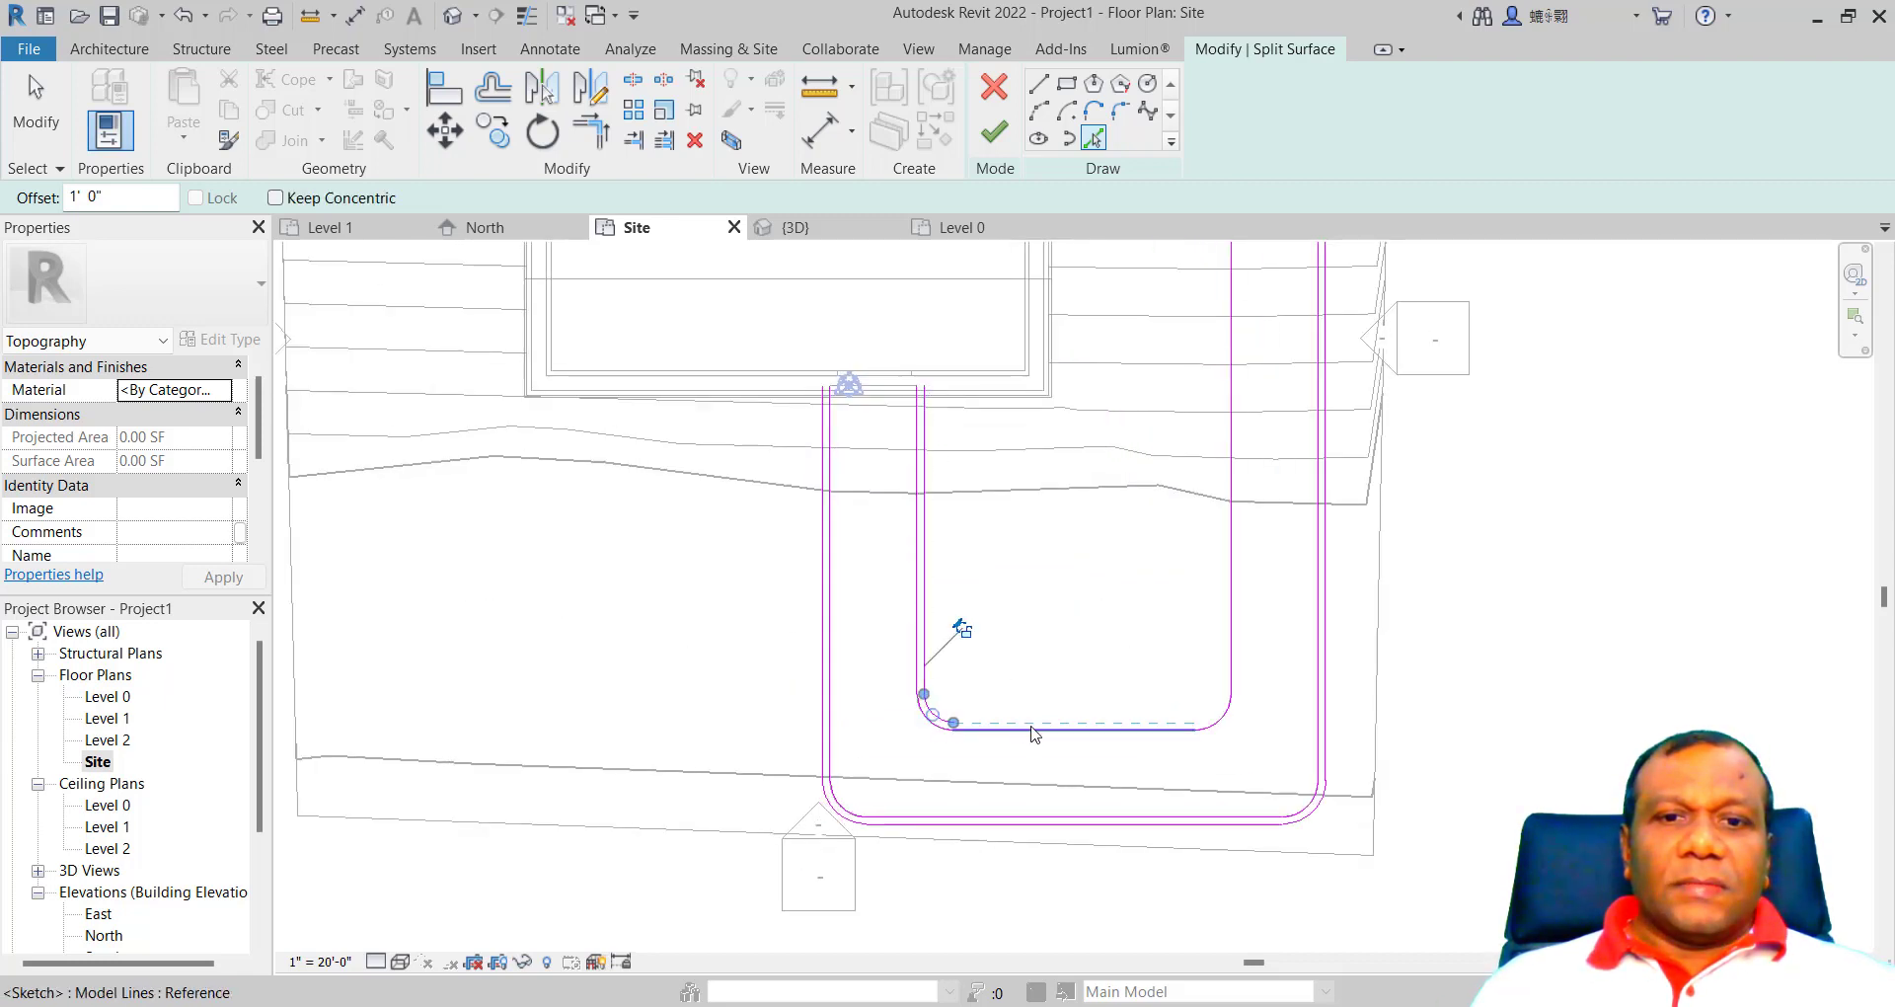
click(1080, 724)
click(1223, 713)
click(1229, 594)
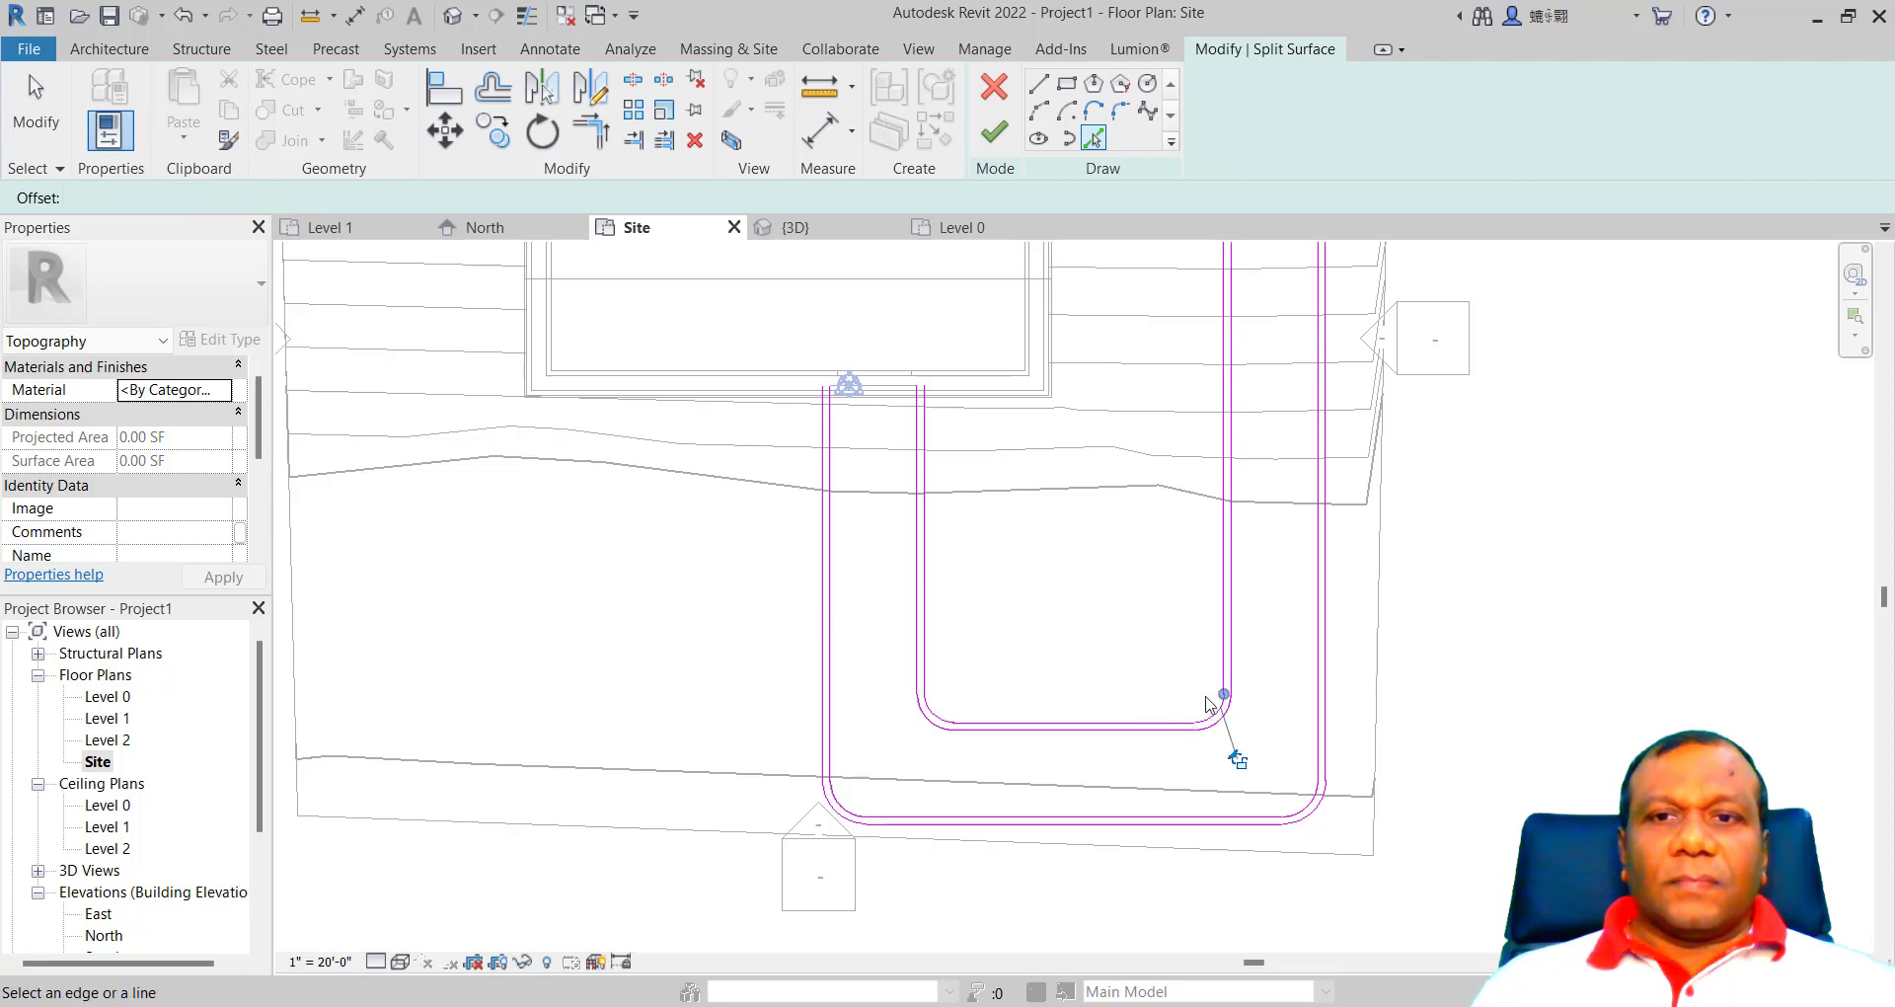
Step: Offset the inner northeast arc and the inner north line 1' toward the house
scroll(1145, 656, down, 2)
scroll(1091, 464, up, 3)
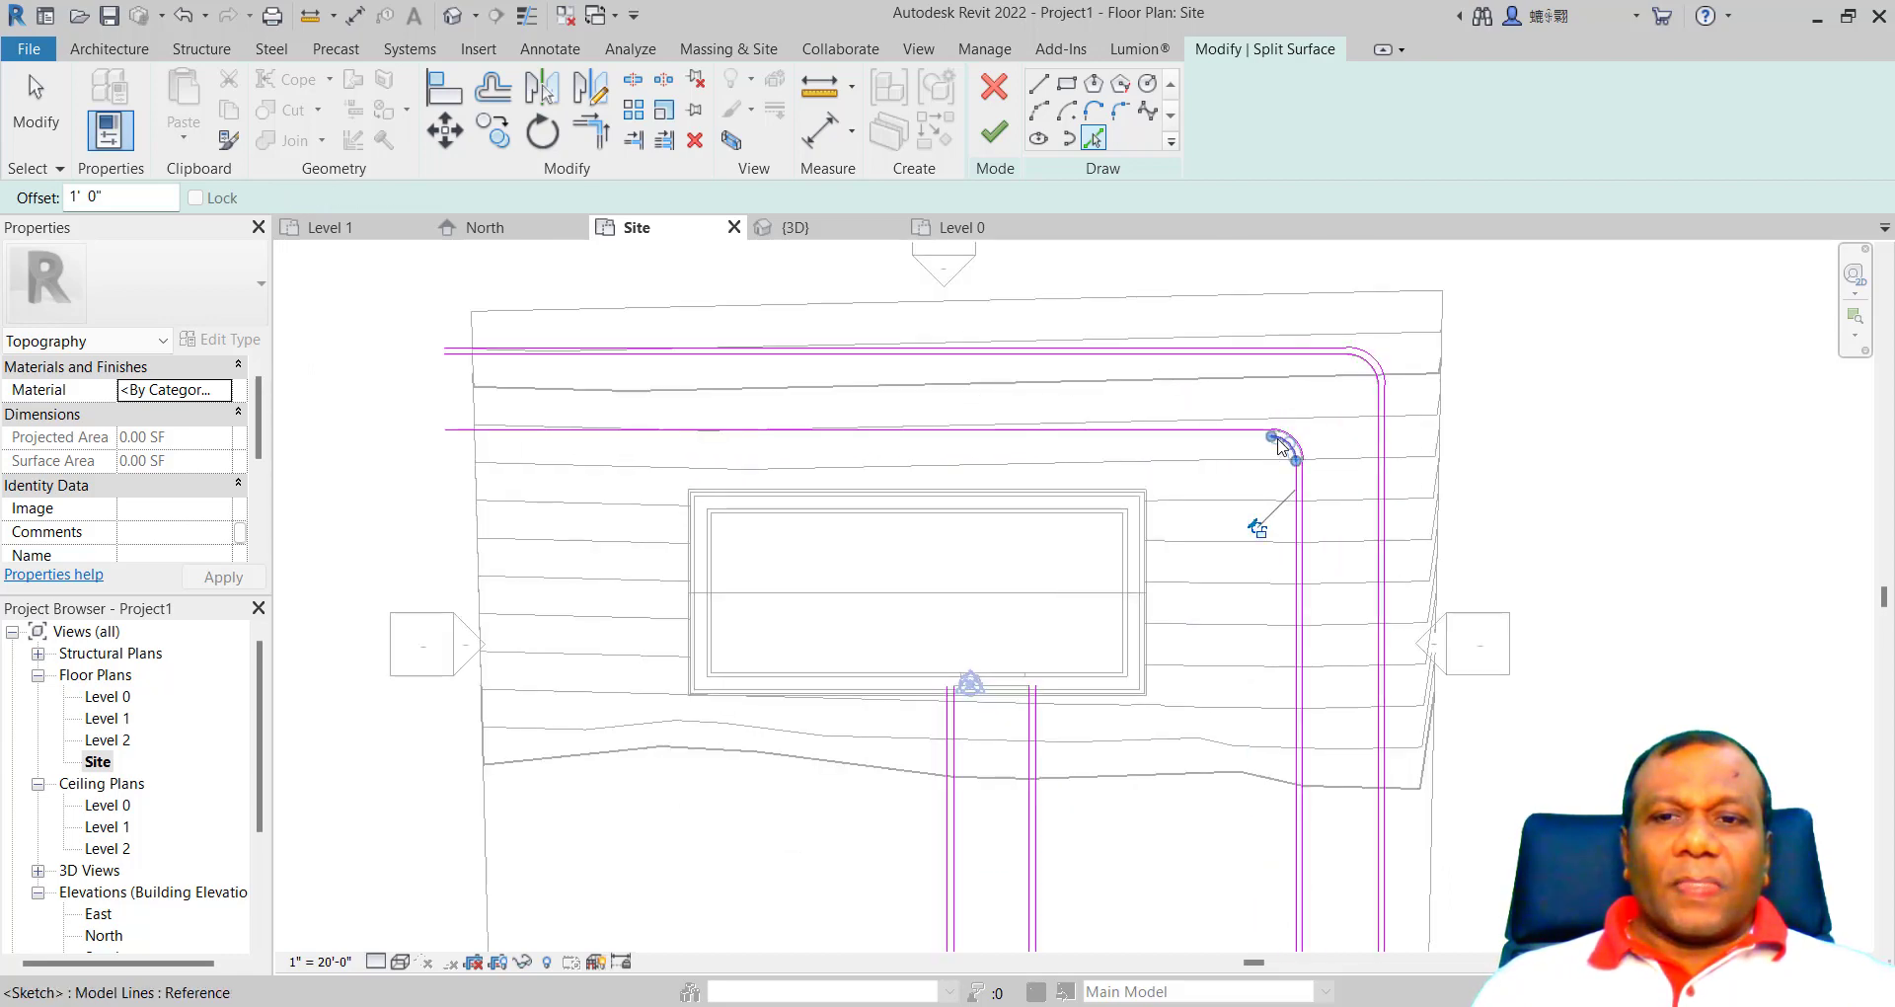
click(998, 442)
scroll(842, 605, down, 1)
scroll(909, 681, up, 2)
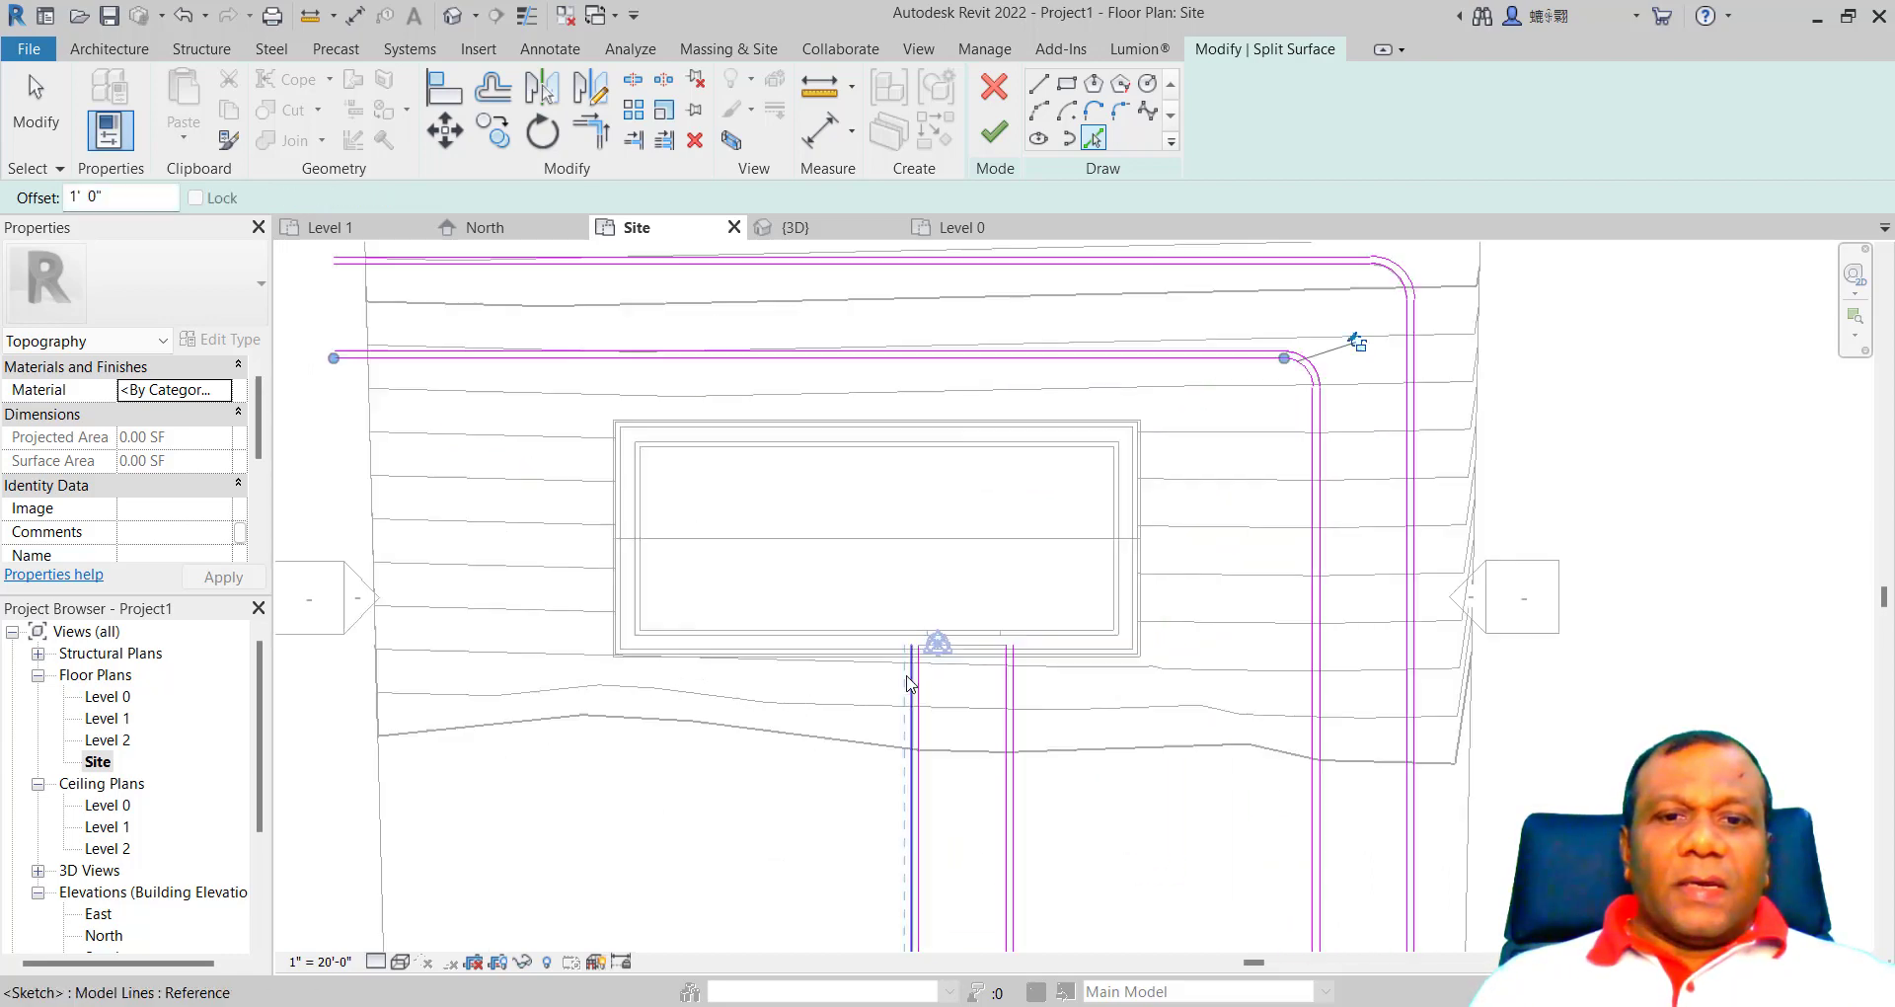
scroll(909, 681, up, 4)
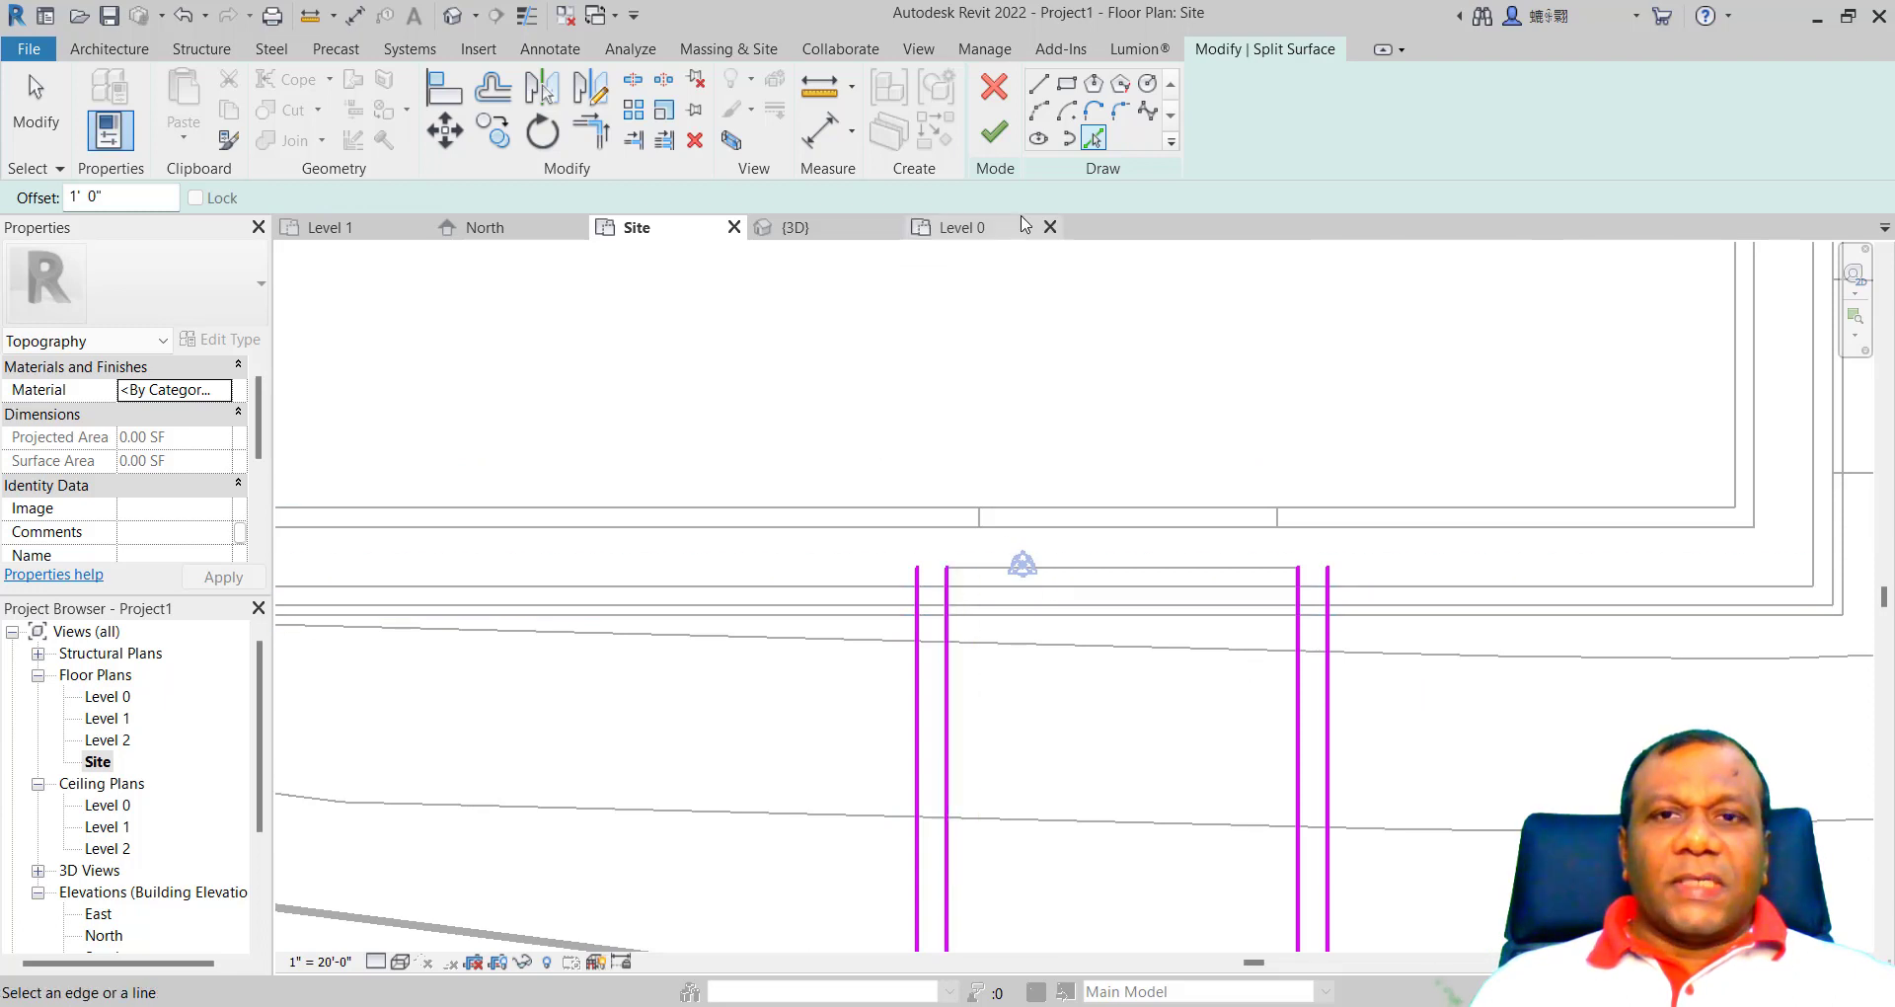
Step: Draw a 14' line across the outermost sketch lines at the garage door with a 1' offset toward the house
click(1038, 83)
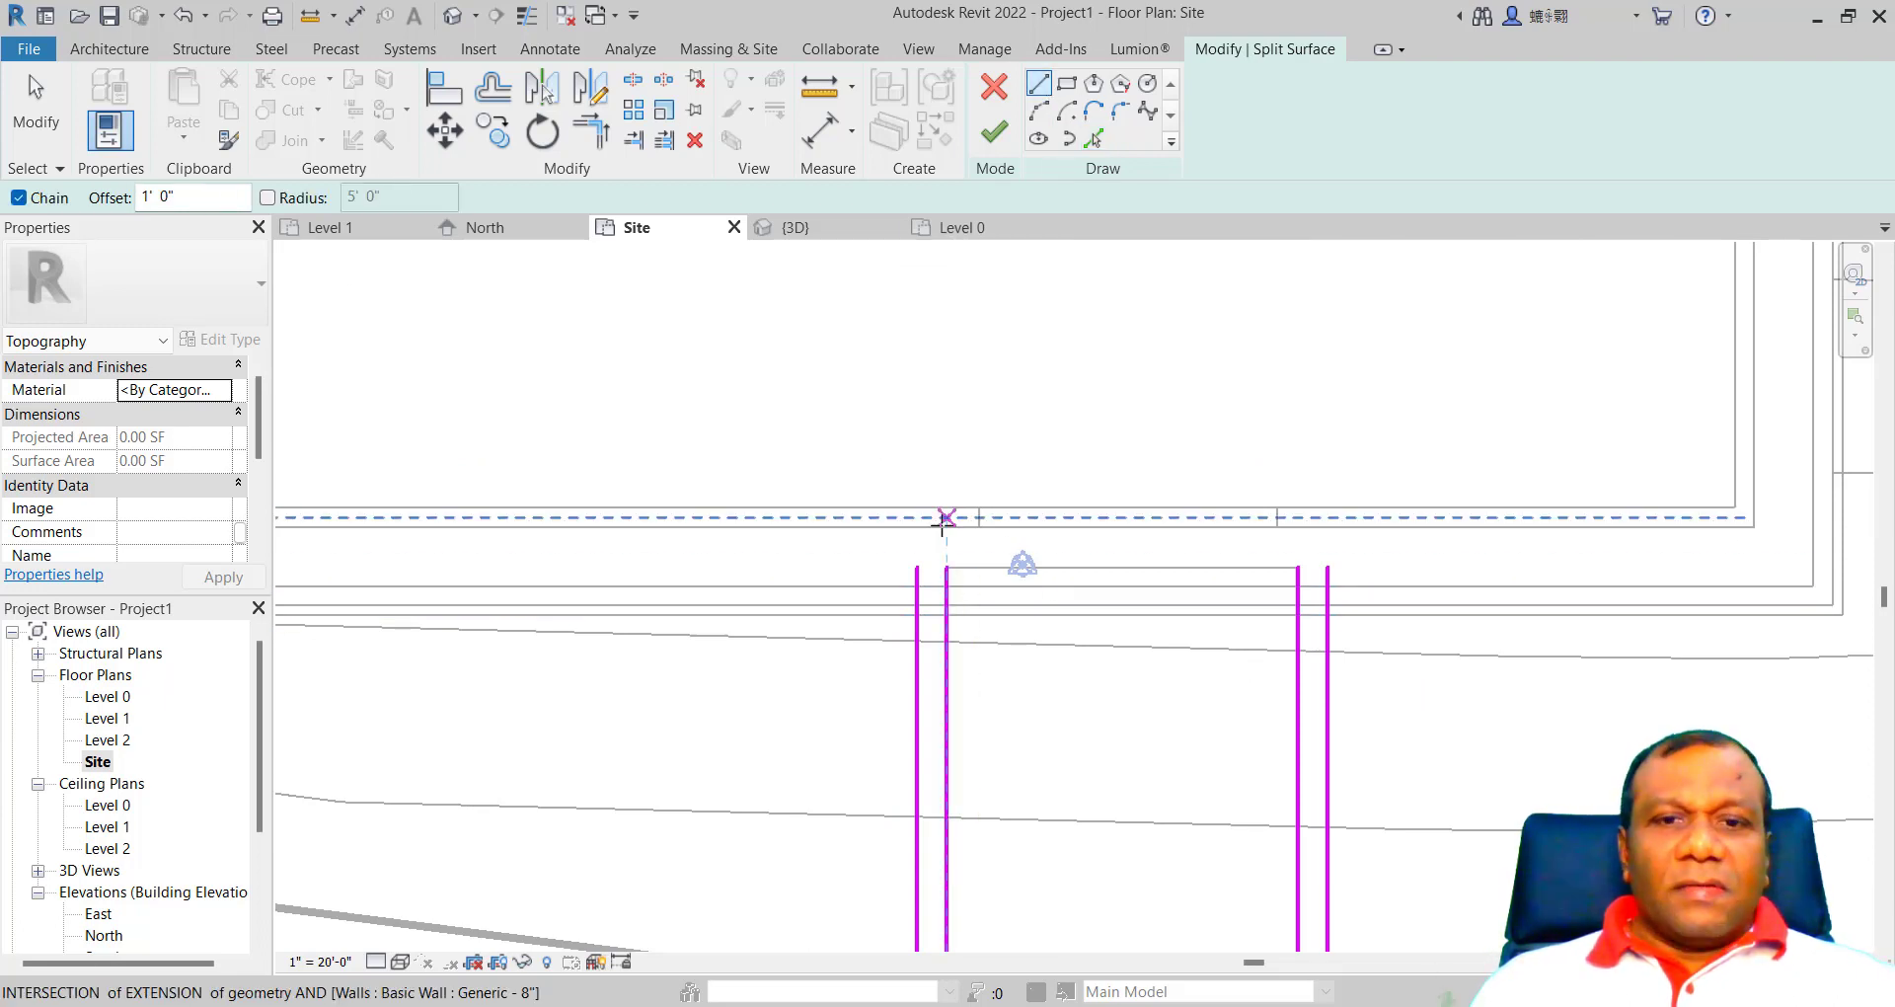
click(916, 566)
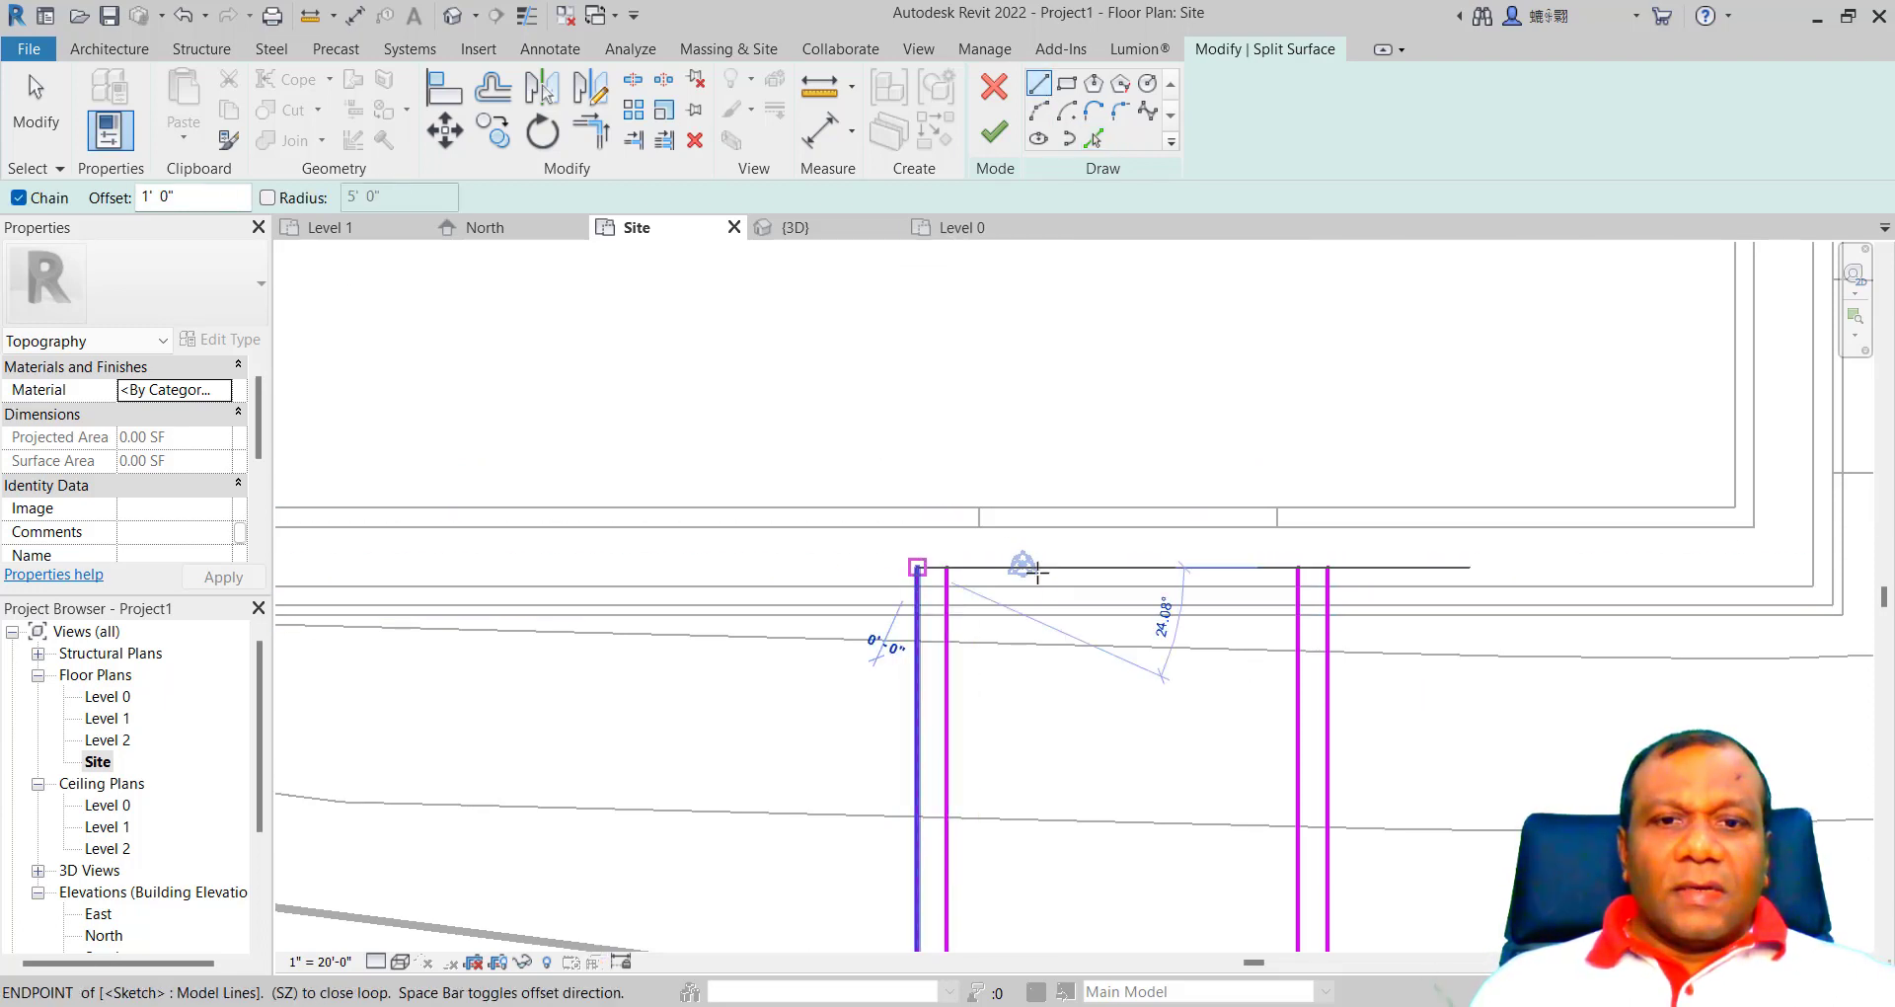
click(1328, 567)
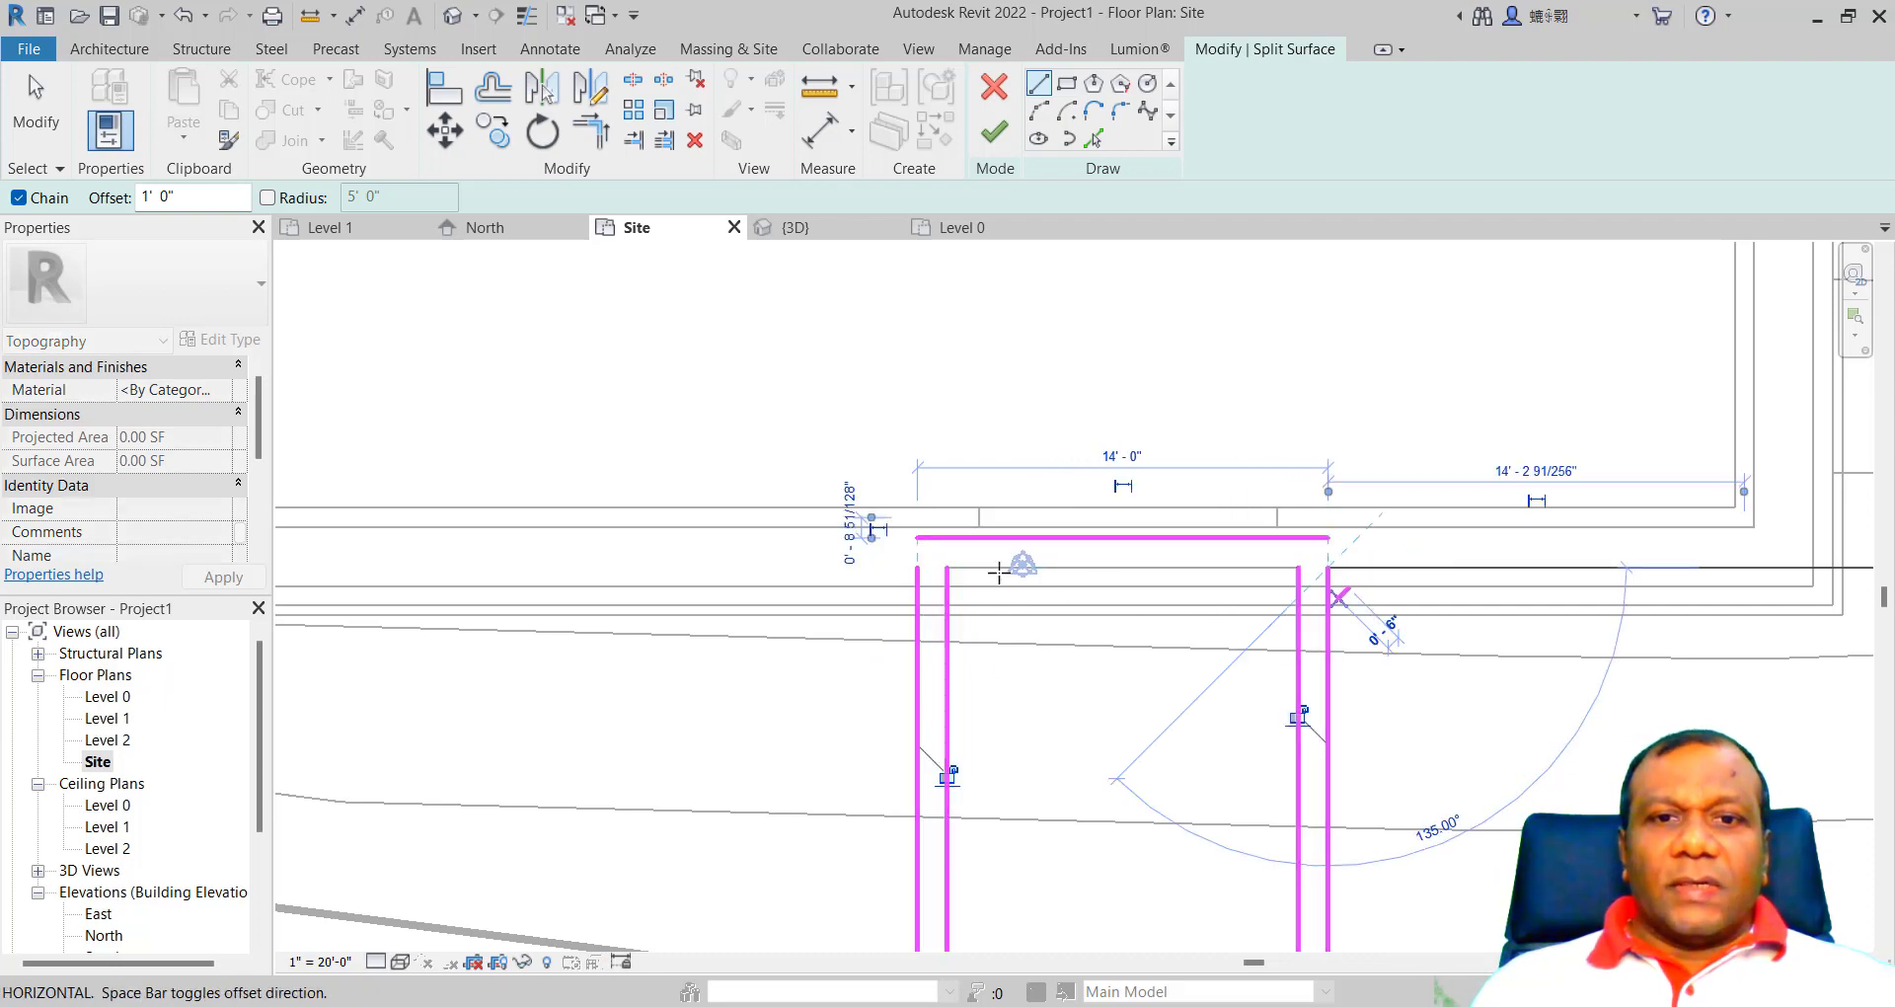
key(Escape)
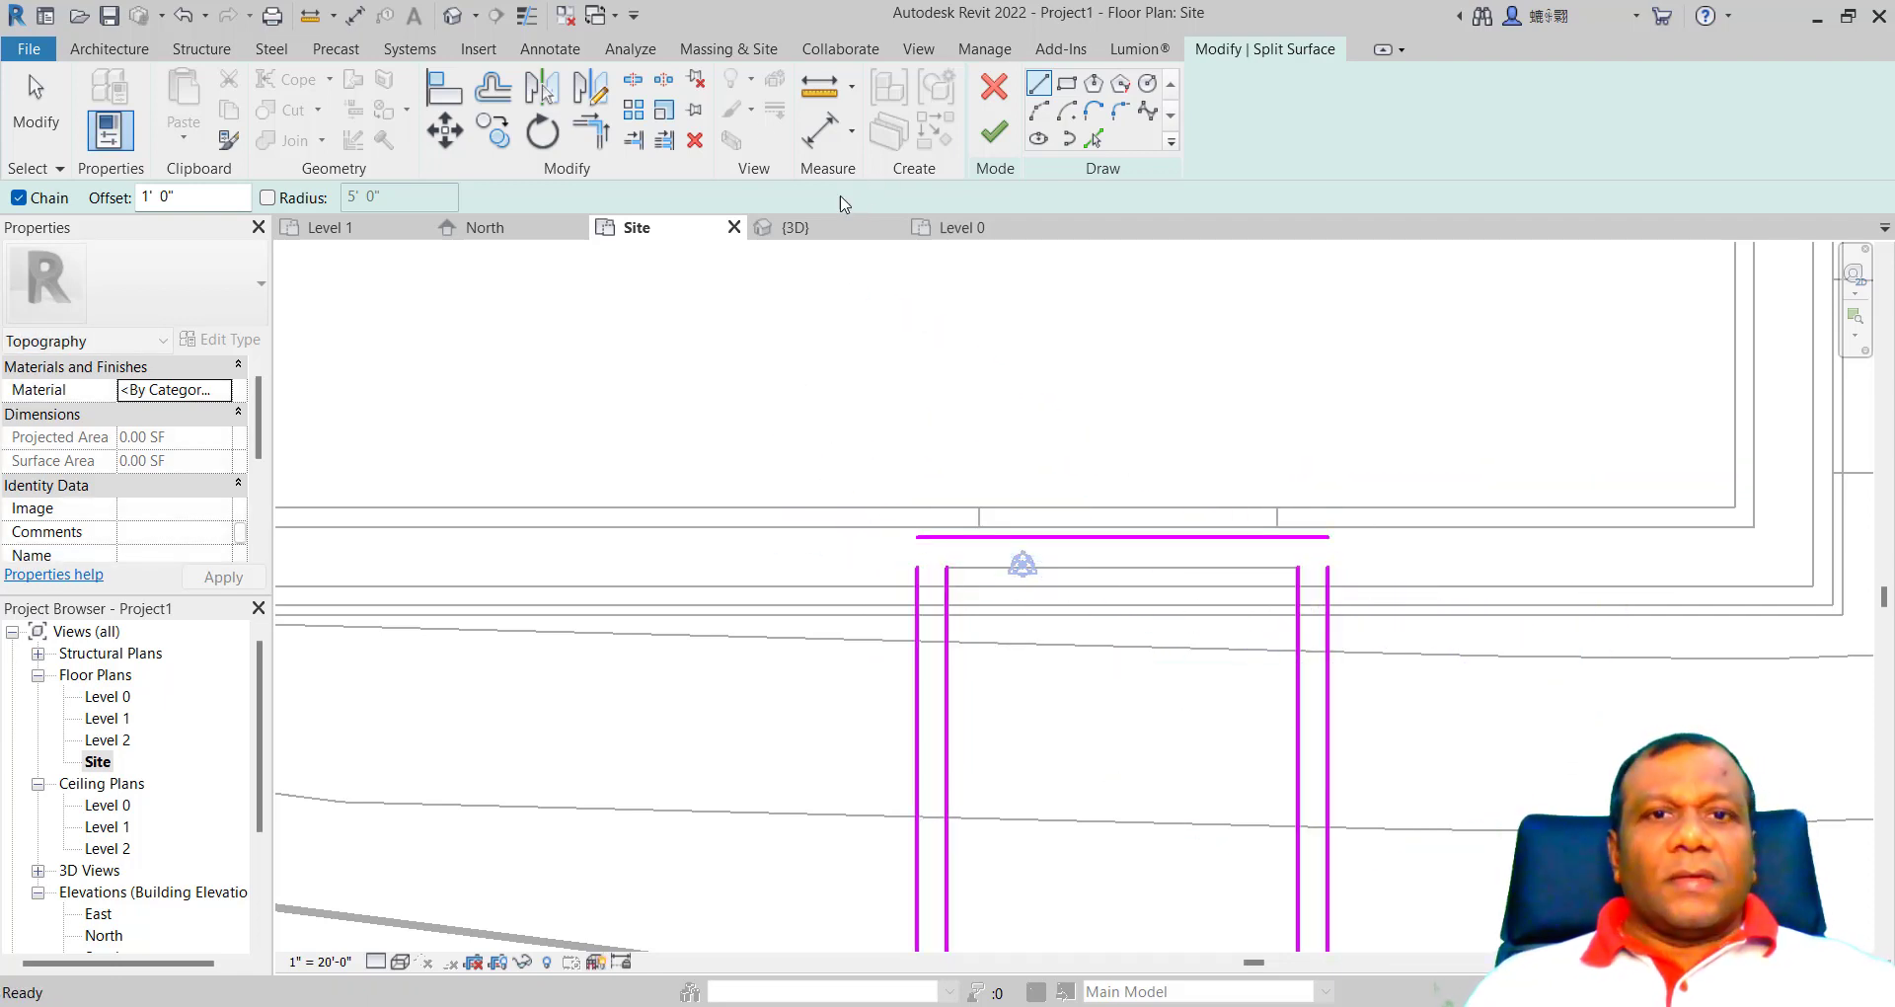
Step: Trim the two outermost border lines to corners with the line in front of the garage door
click(591, 129)
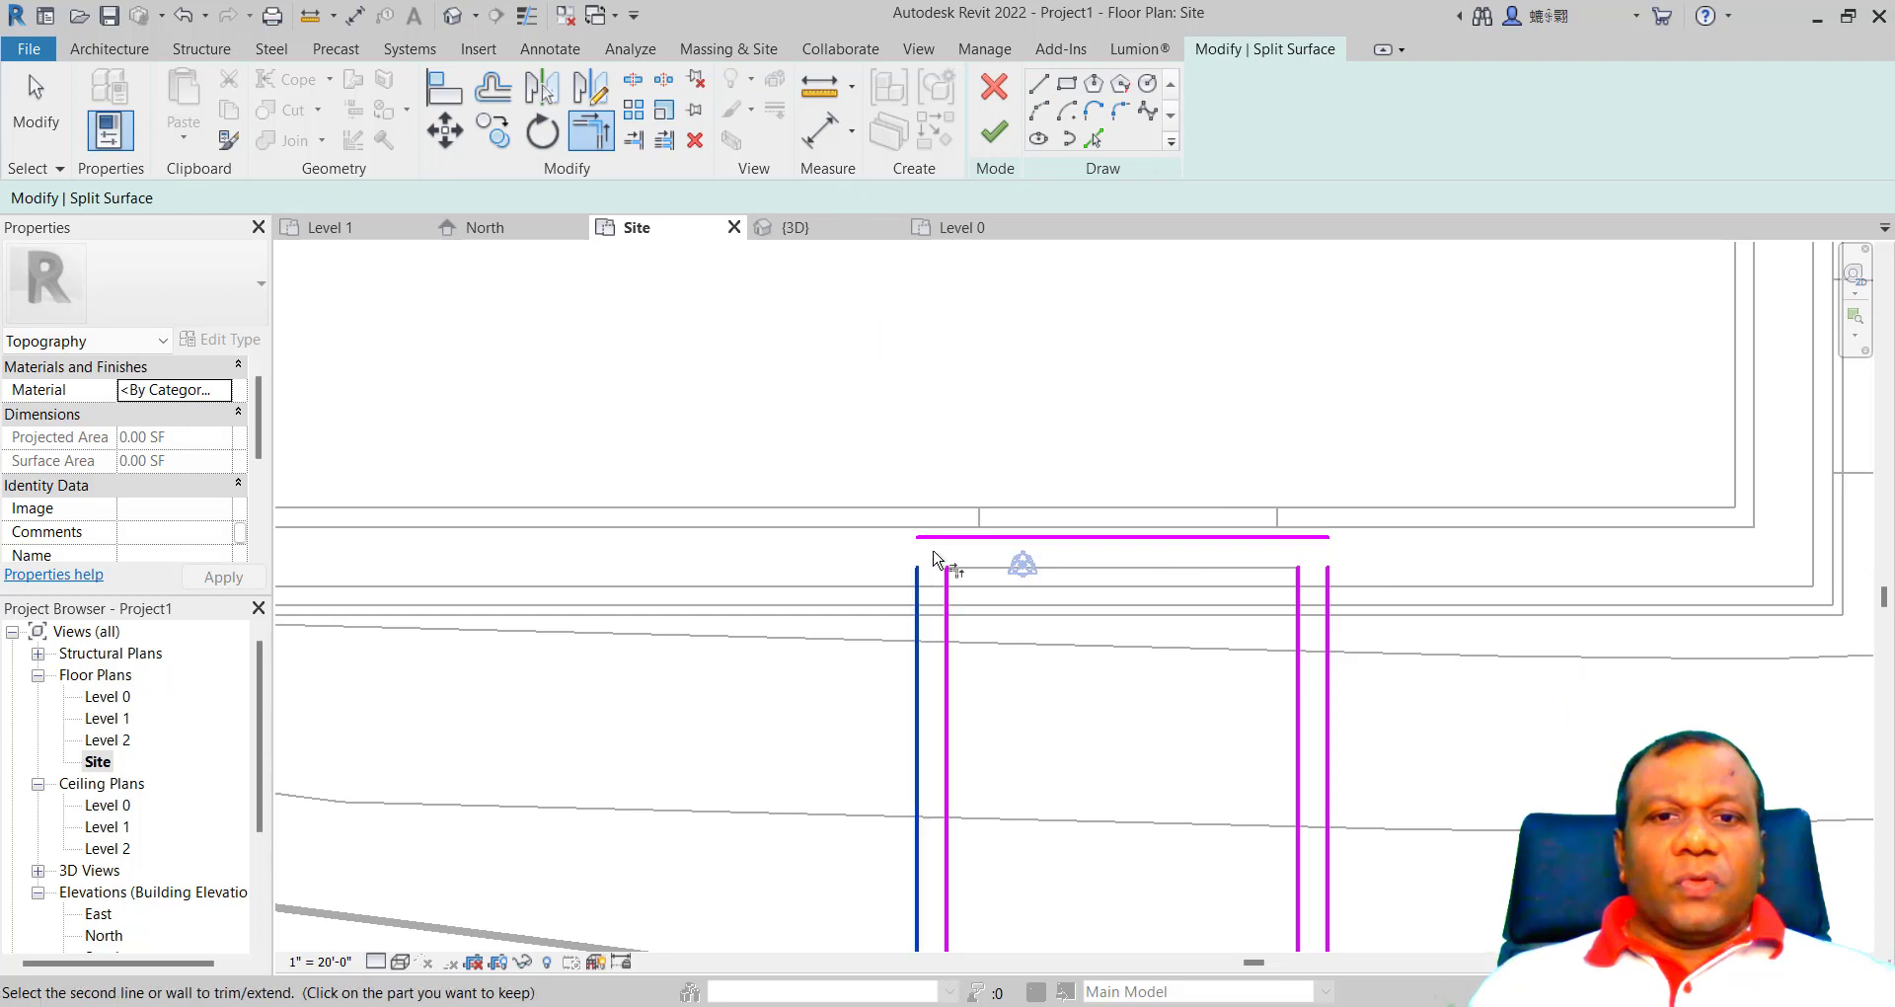
click(972, 539)
click(1328, 599)
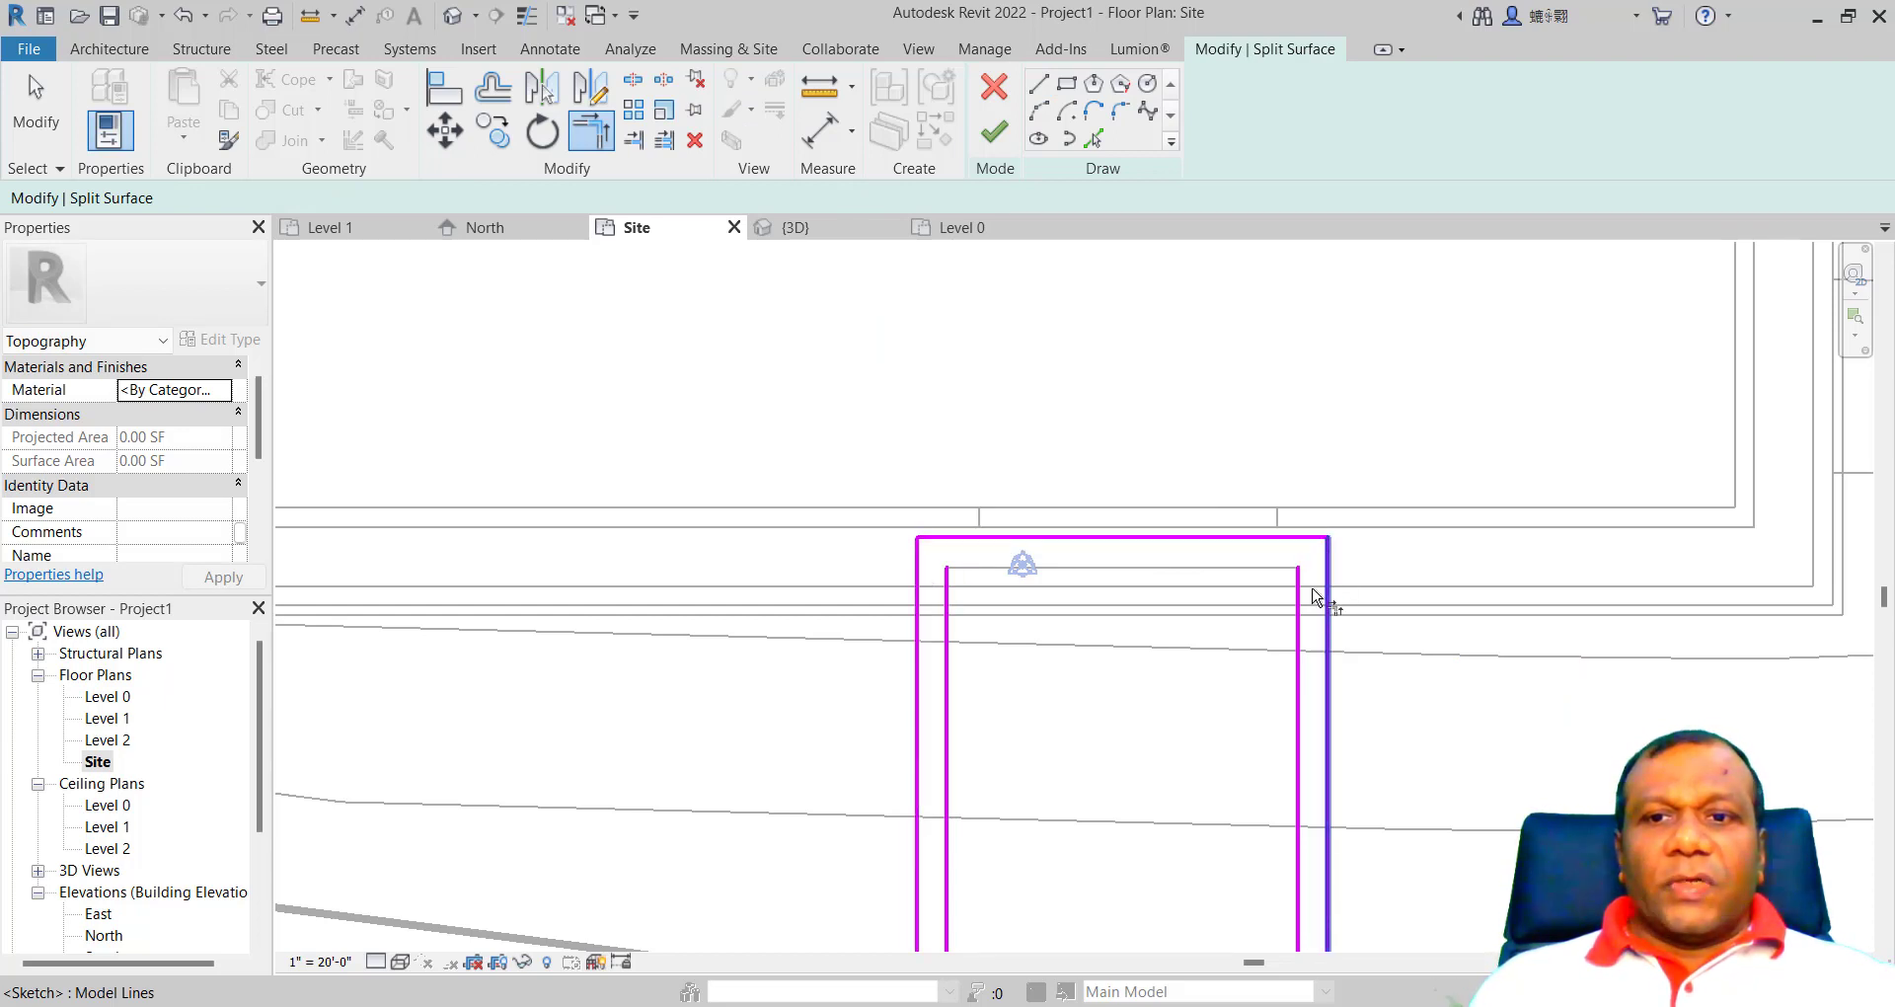
scroll(997, 553, down, 2)
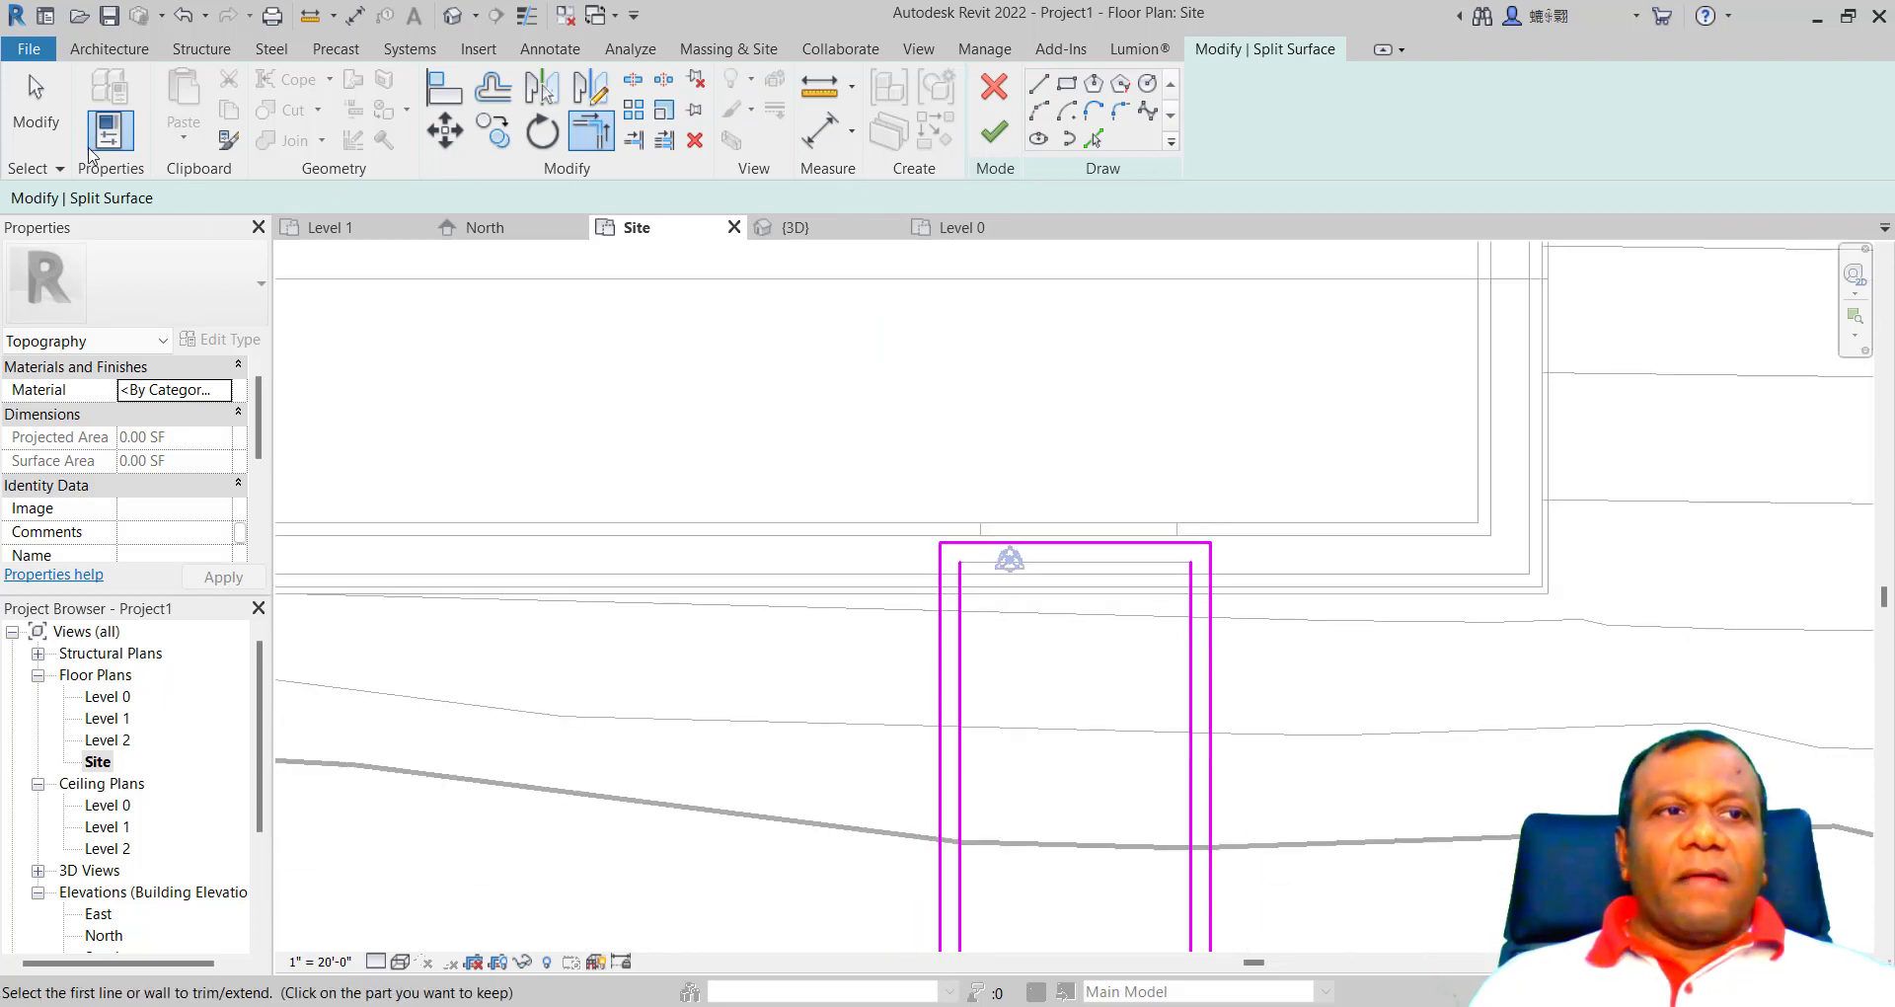
click(29, 116)
scroll(761, 529, down, 2)
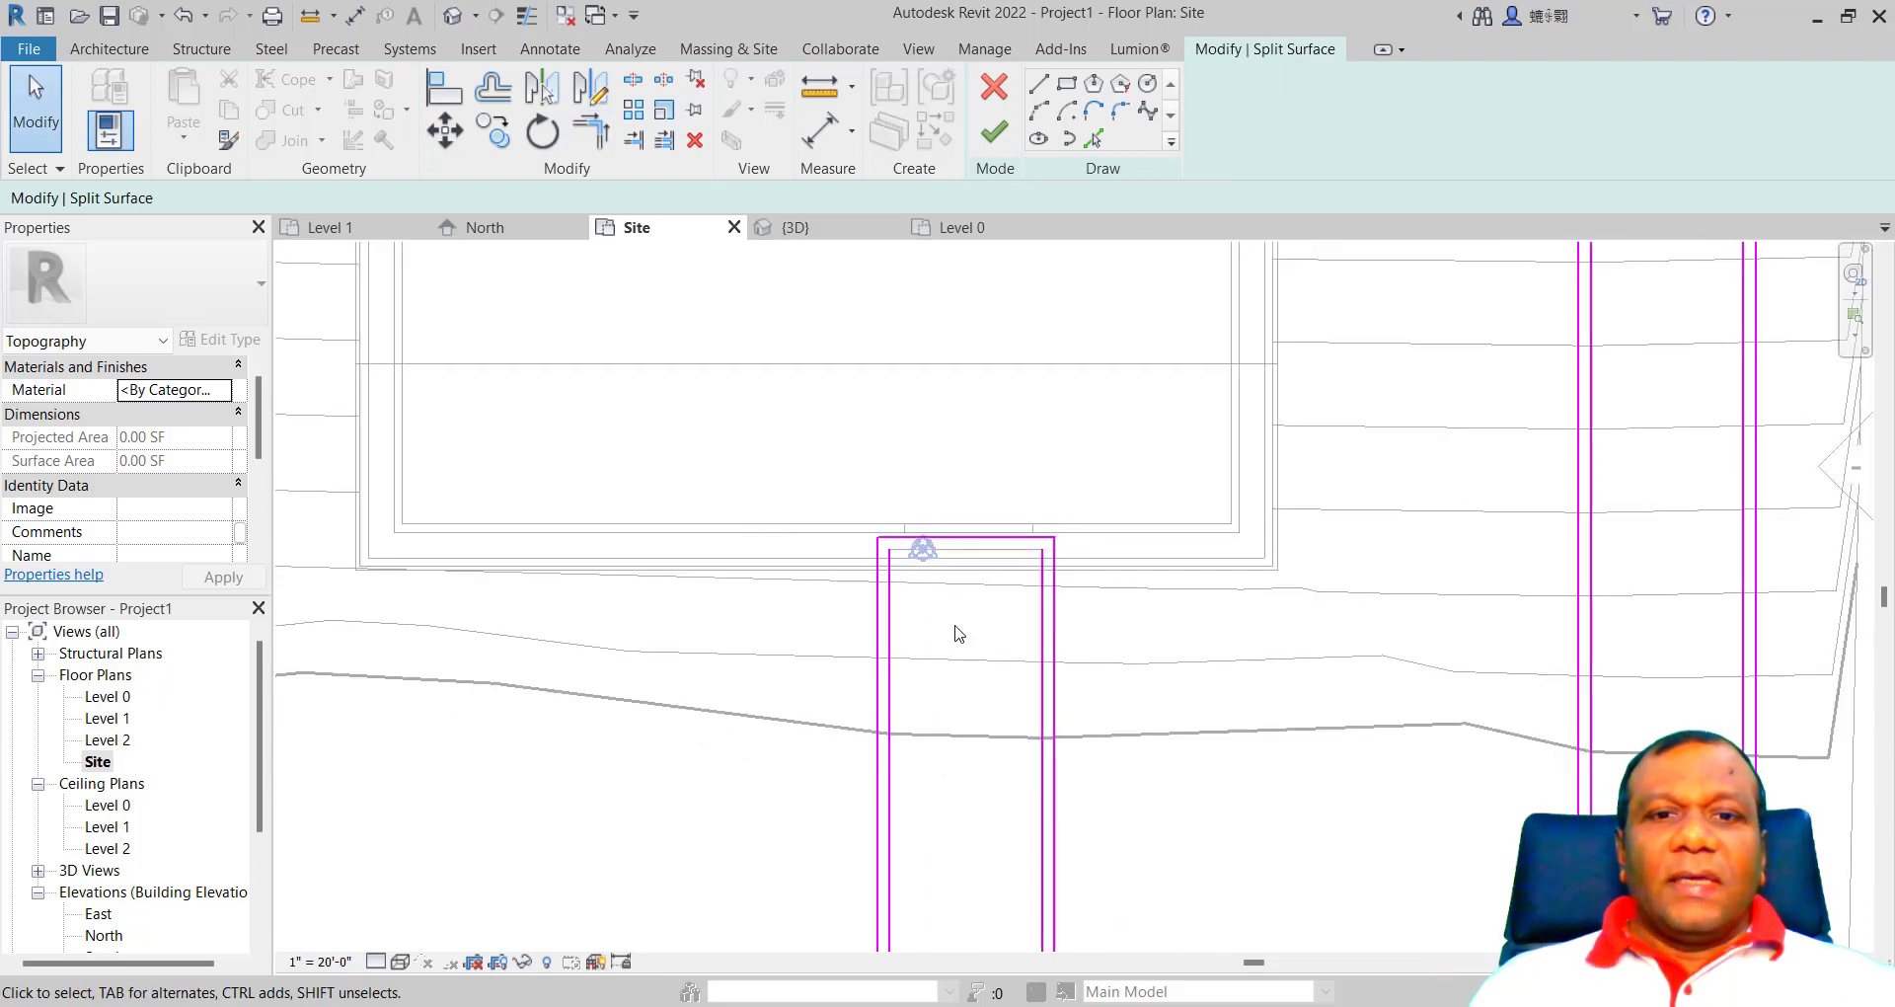
Step: Delete the two driveway-edge sketch lines running up to the garage door, keeping the offset border lines
click(889, 642)
key(Escape)
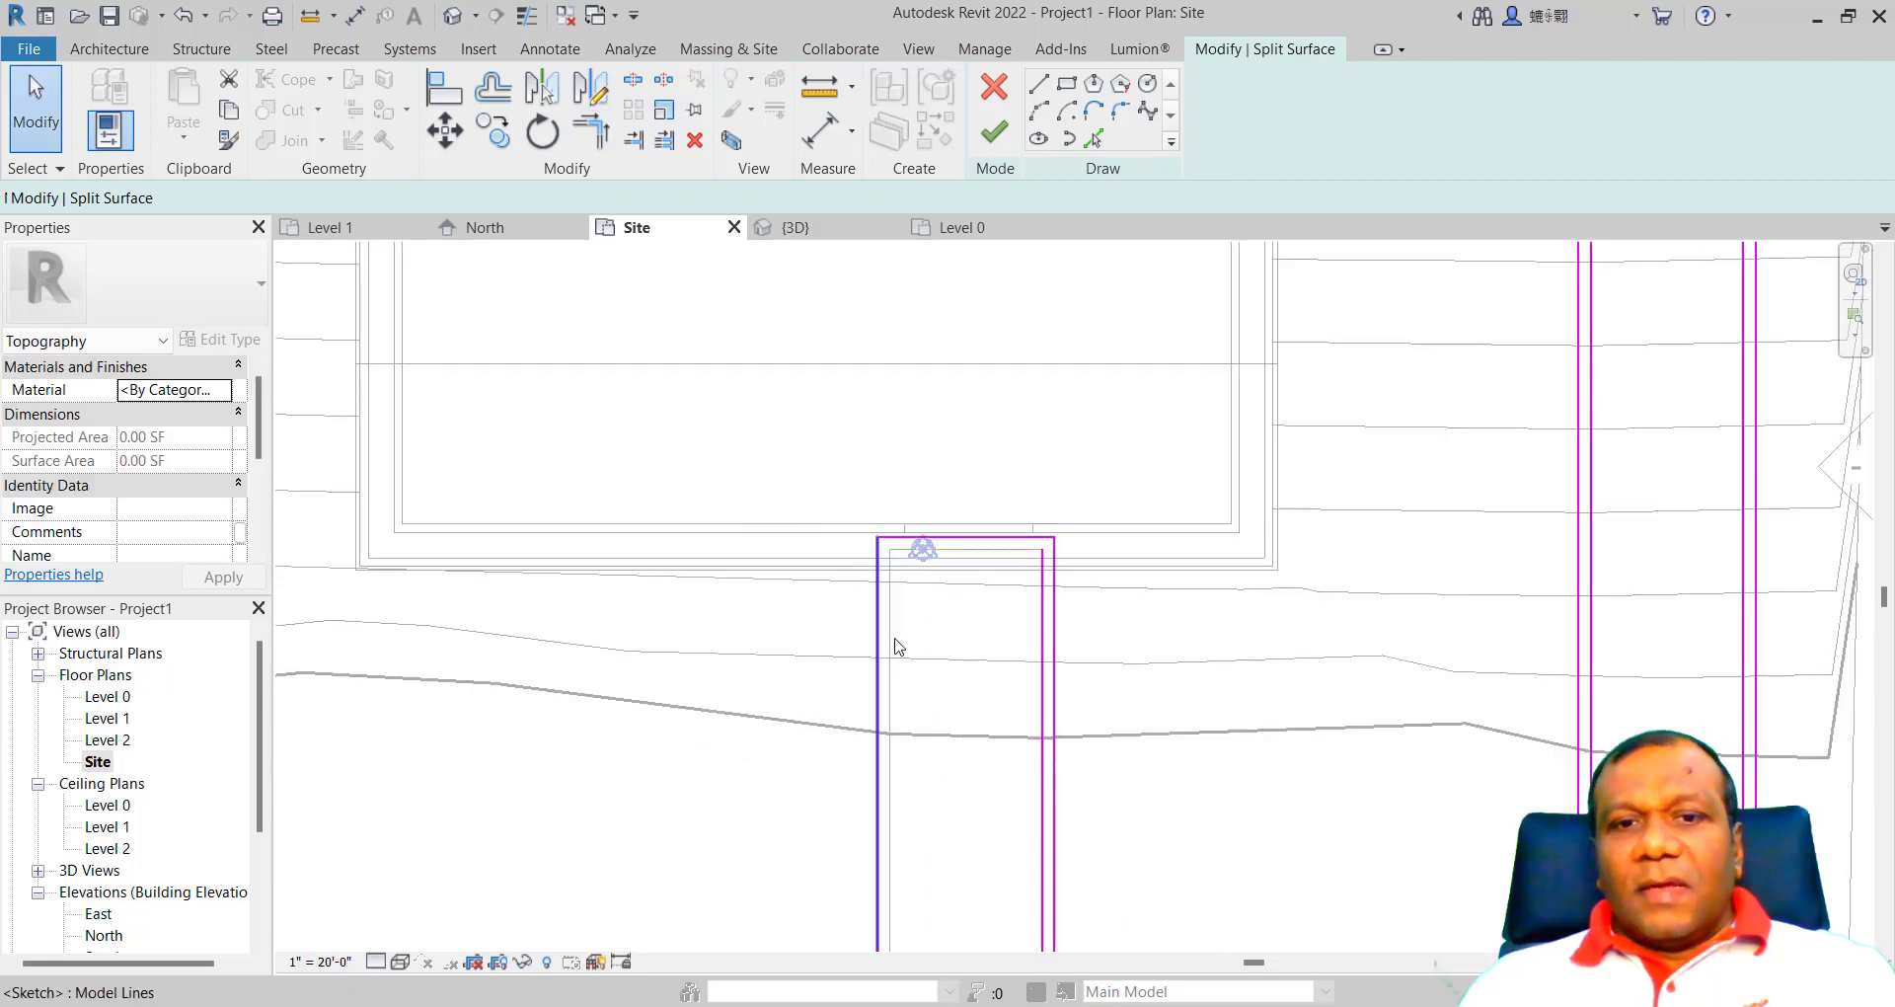
click(1044, 708)
scroll(1045, 711, down, 4)
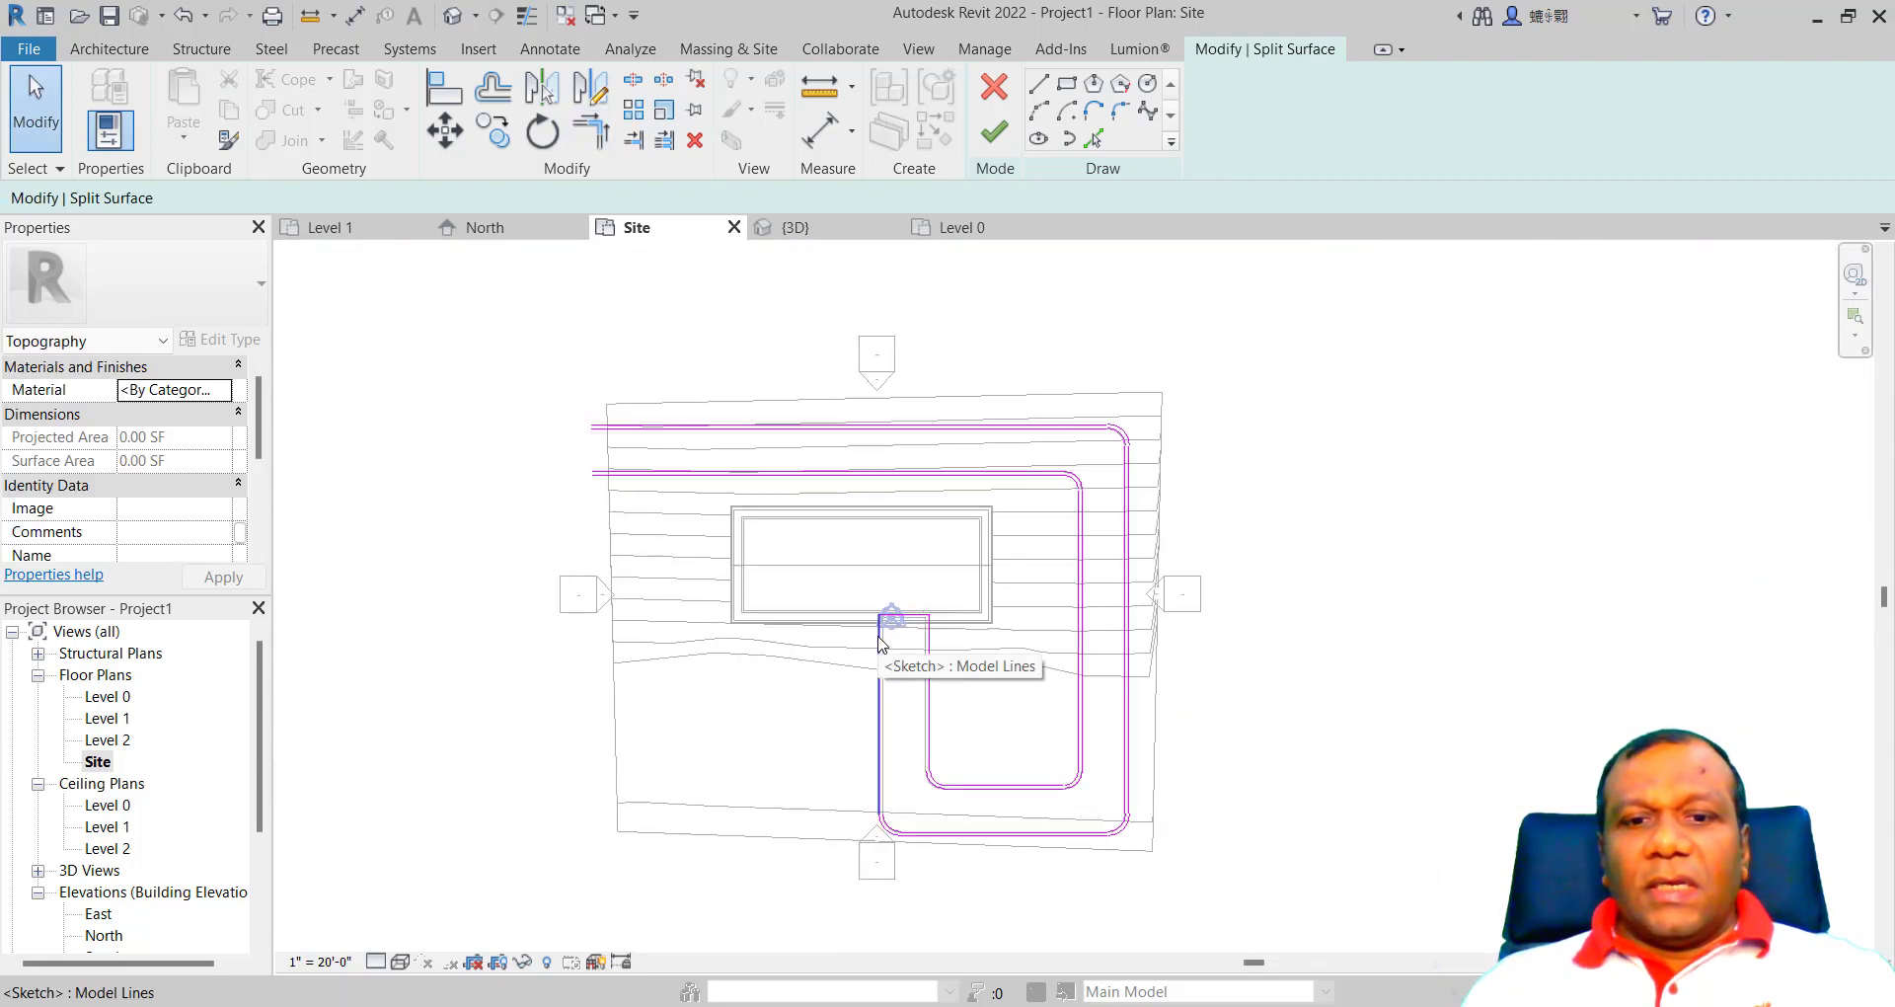
Step: Delete the southwest arcs and both south lines that lie on the driveway edges
scroll(889, 651, up, 4)
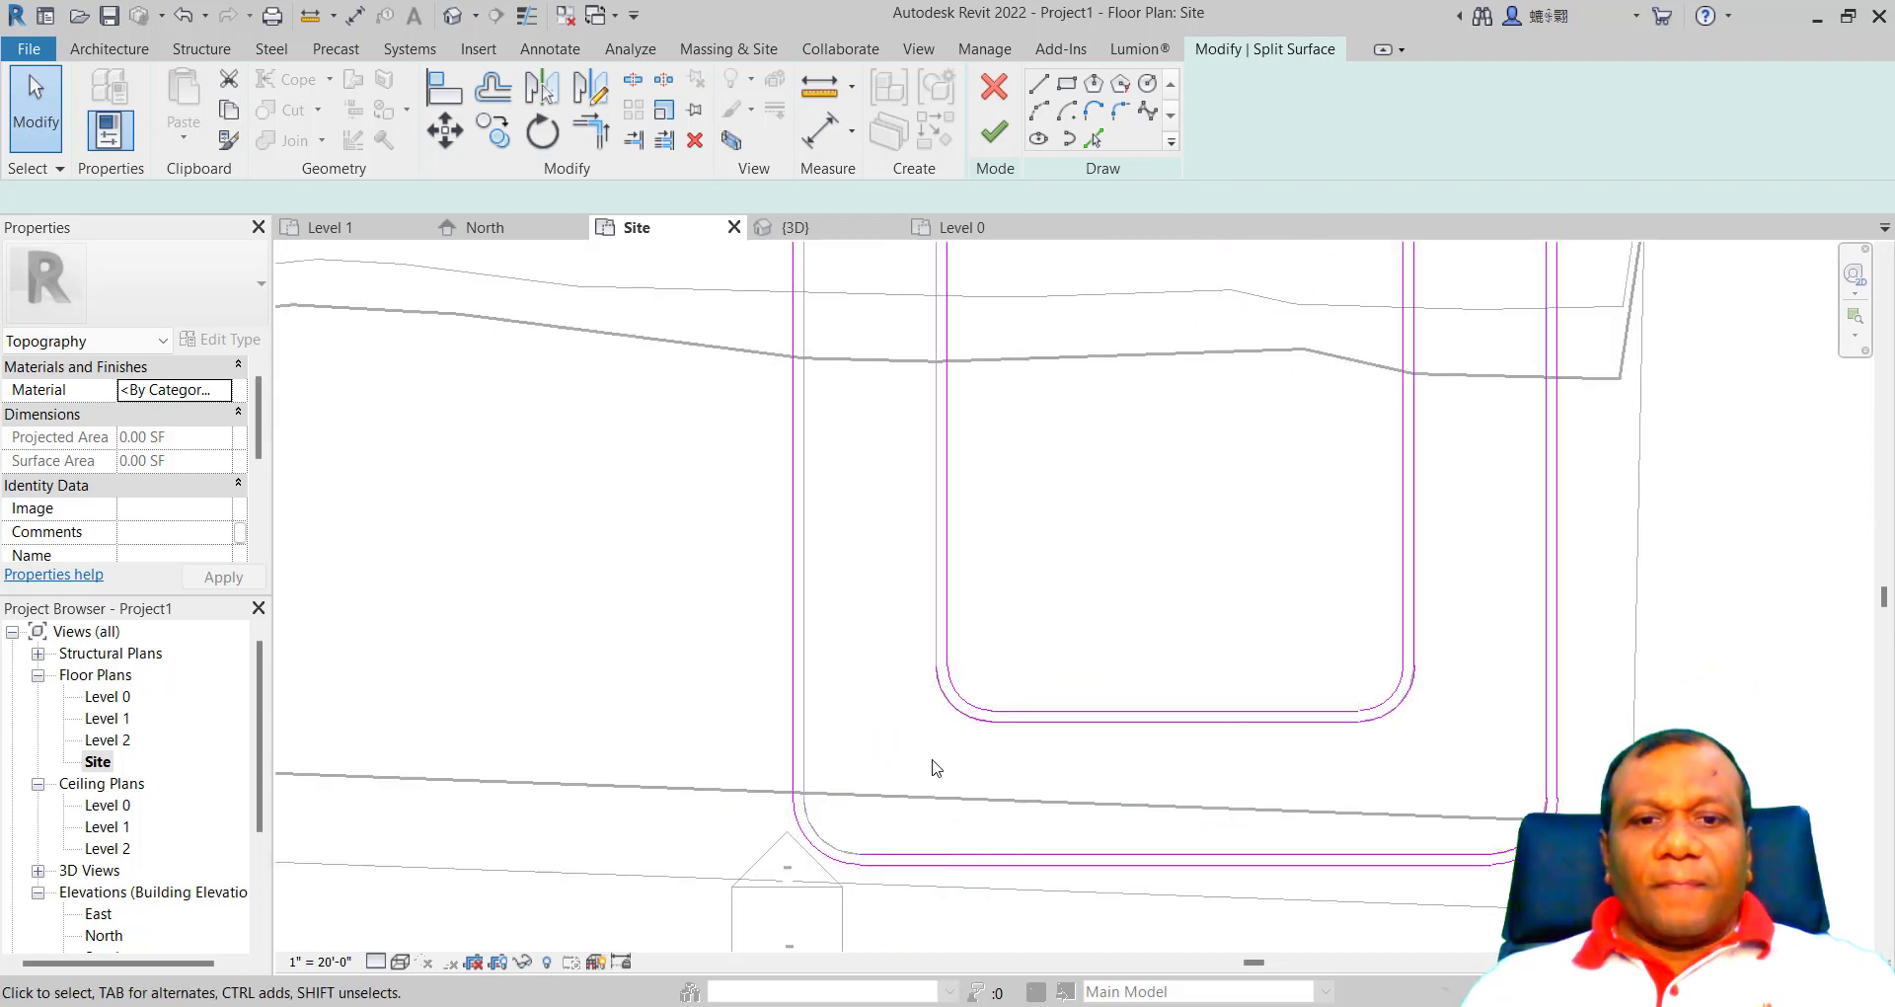
click(962, 714)
key(Delete)
click(1055, 726)
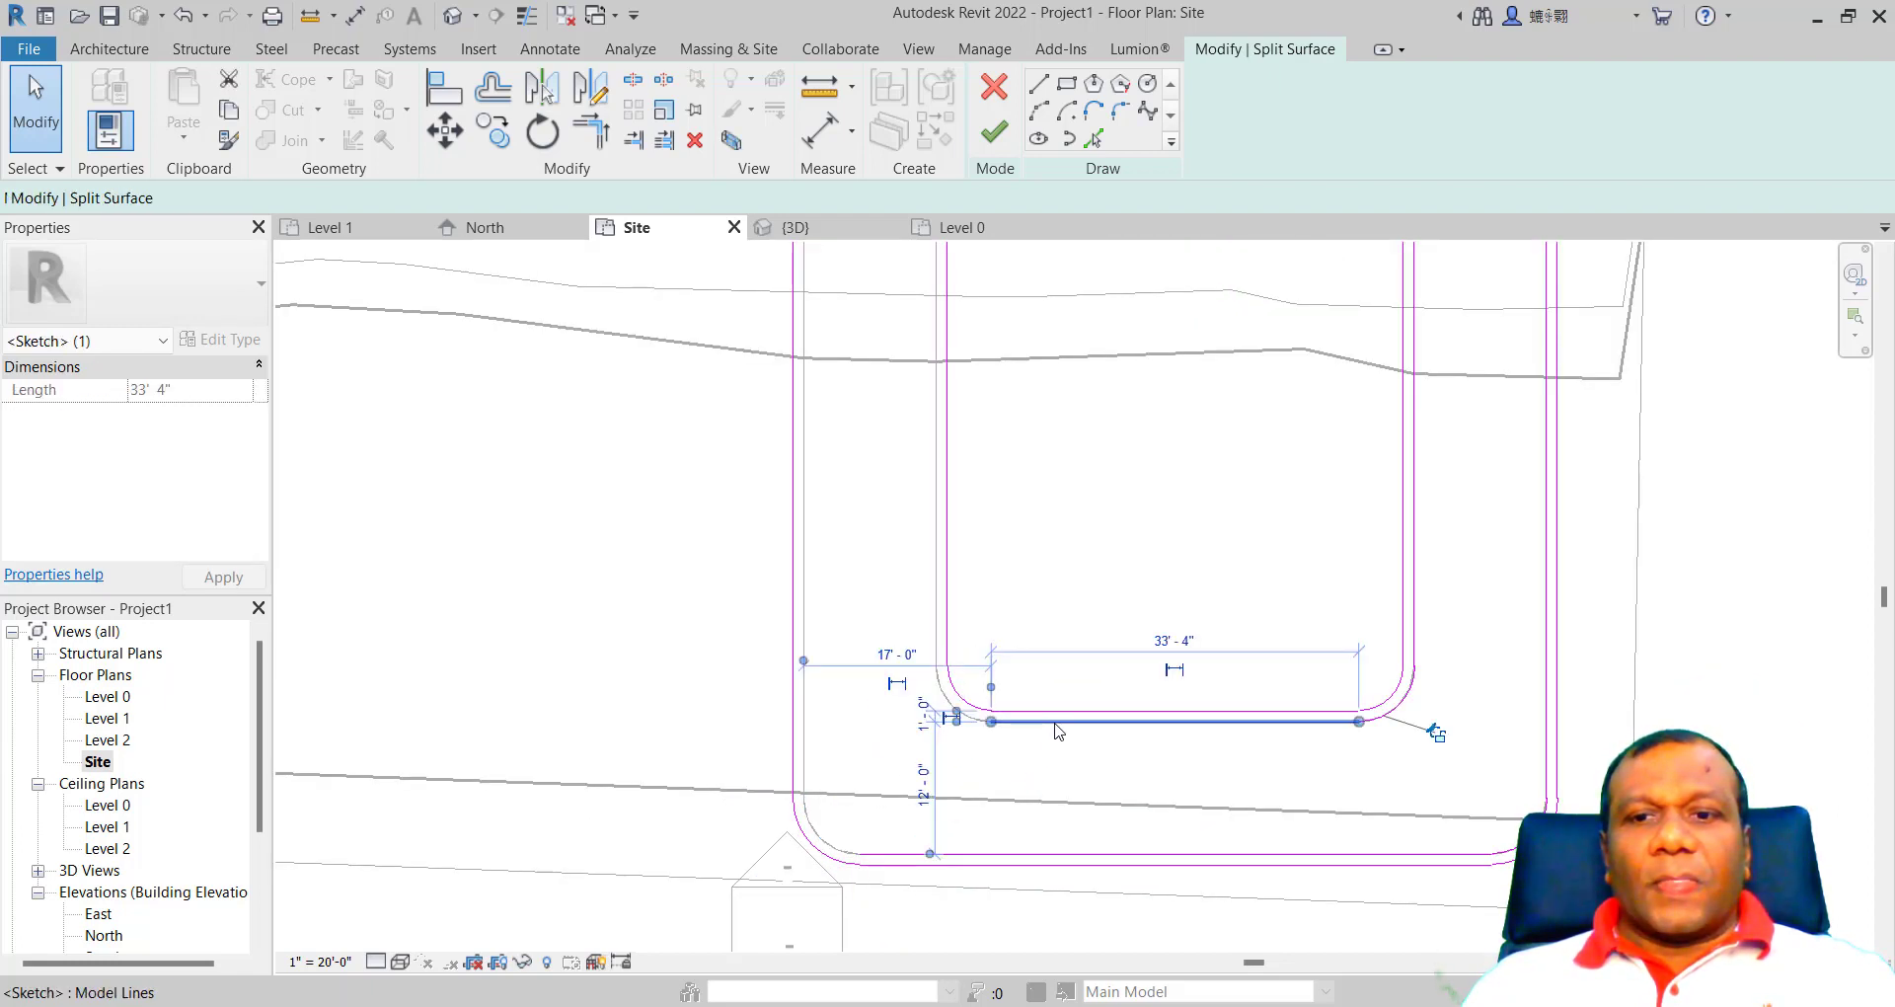
key(Delete)
click(1159, 850)
key(Delete)
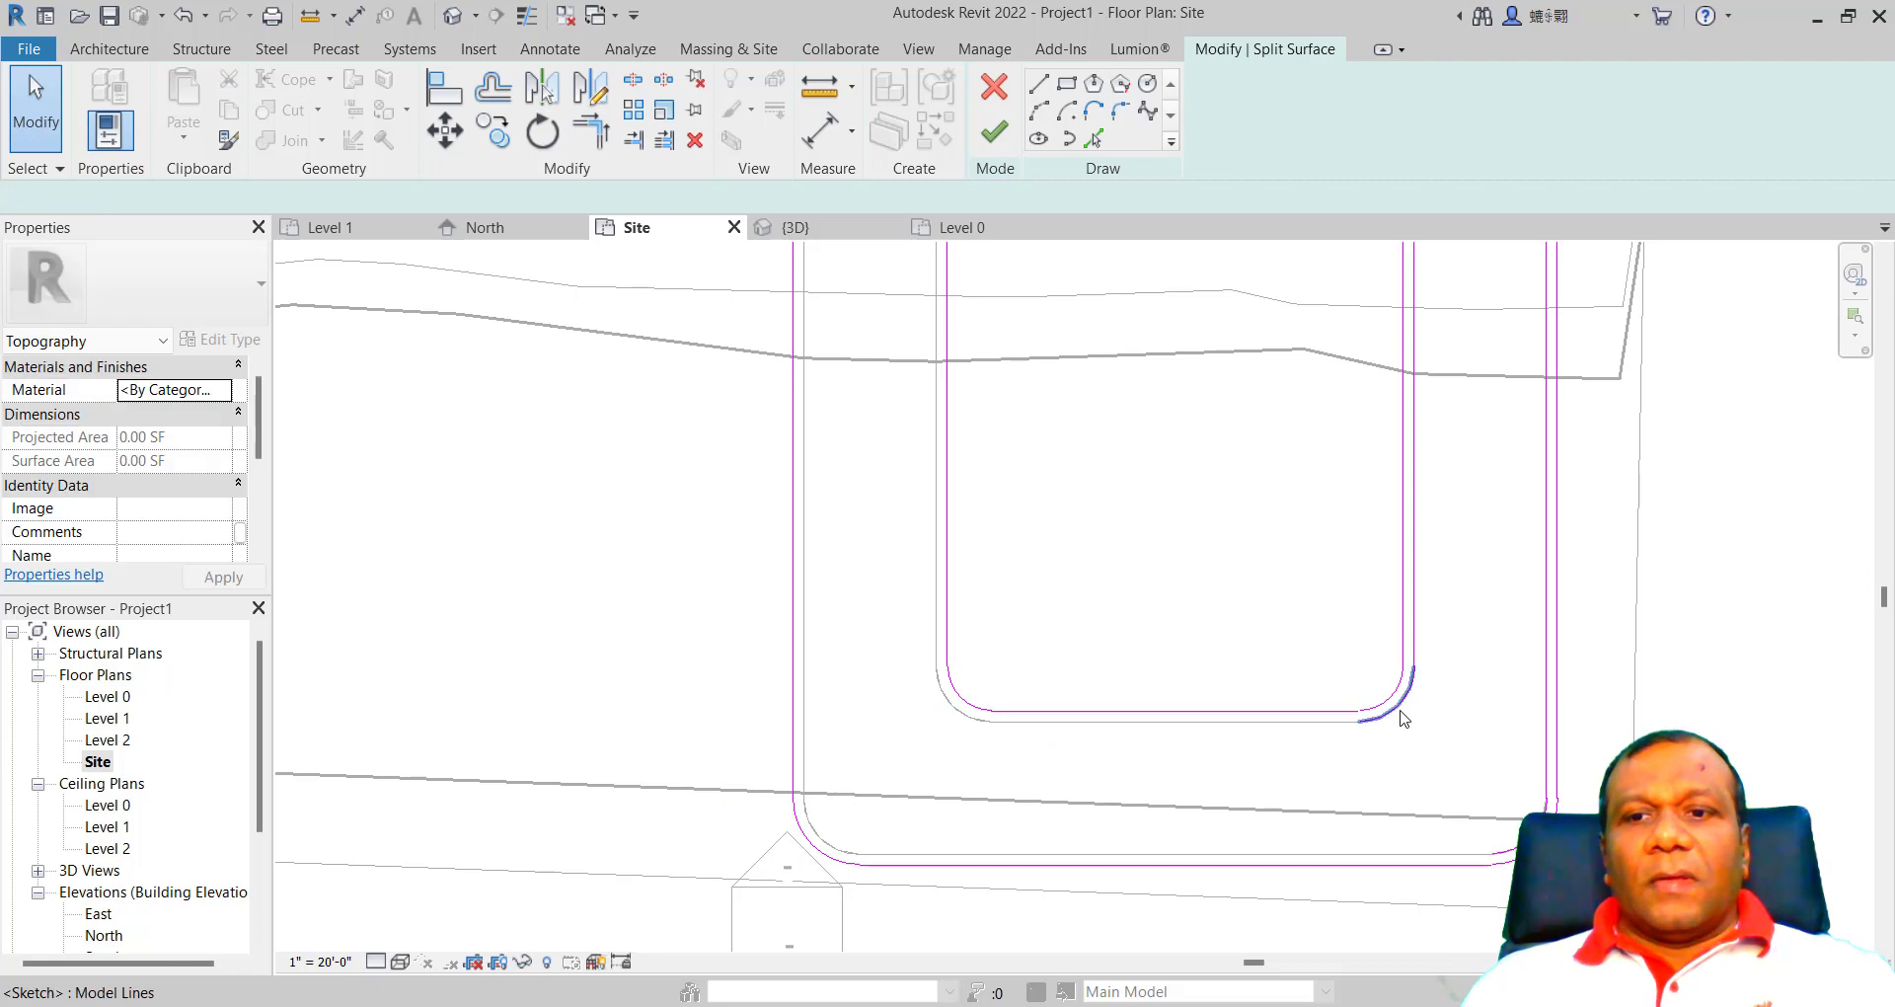
Step: Delete both southeast arcs and both east lines that lie on the driveway edges
click(1399, 708)
key(Delete)
click(1525, 814)
key(Delete)
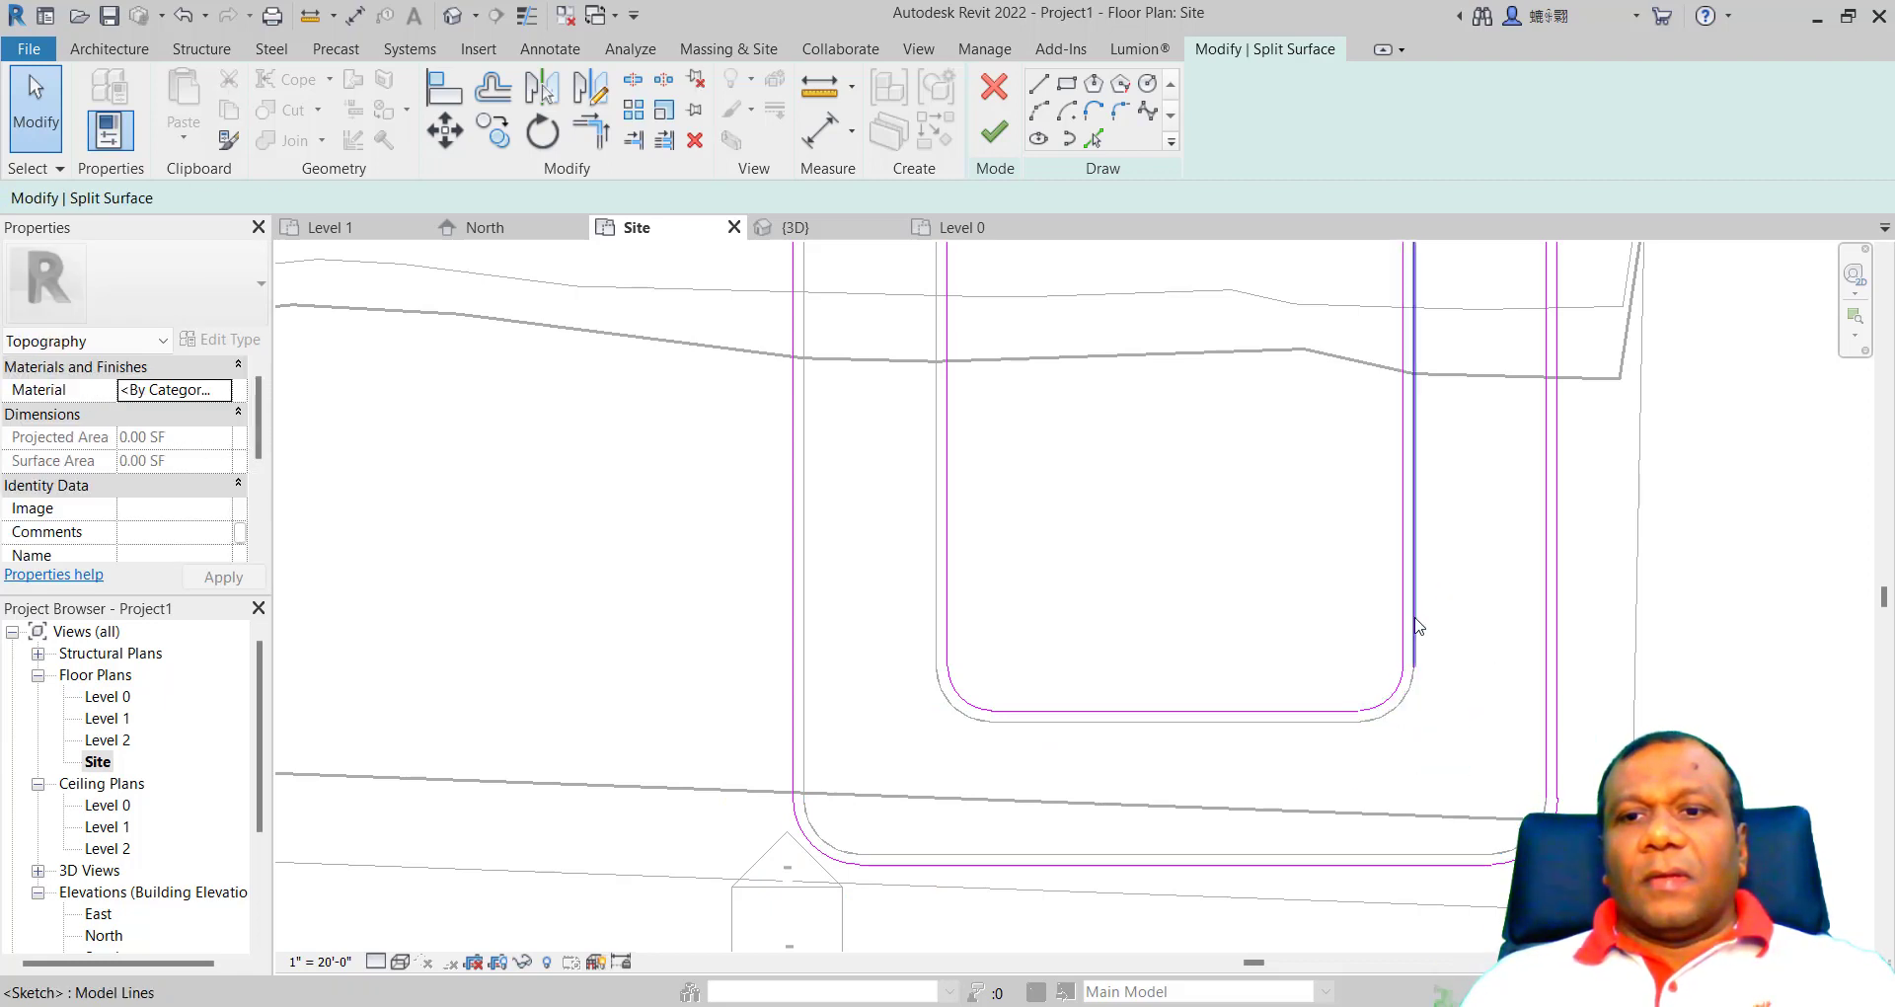
click(1537, 699)
key(Delete)
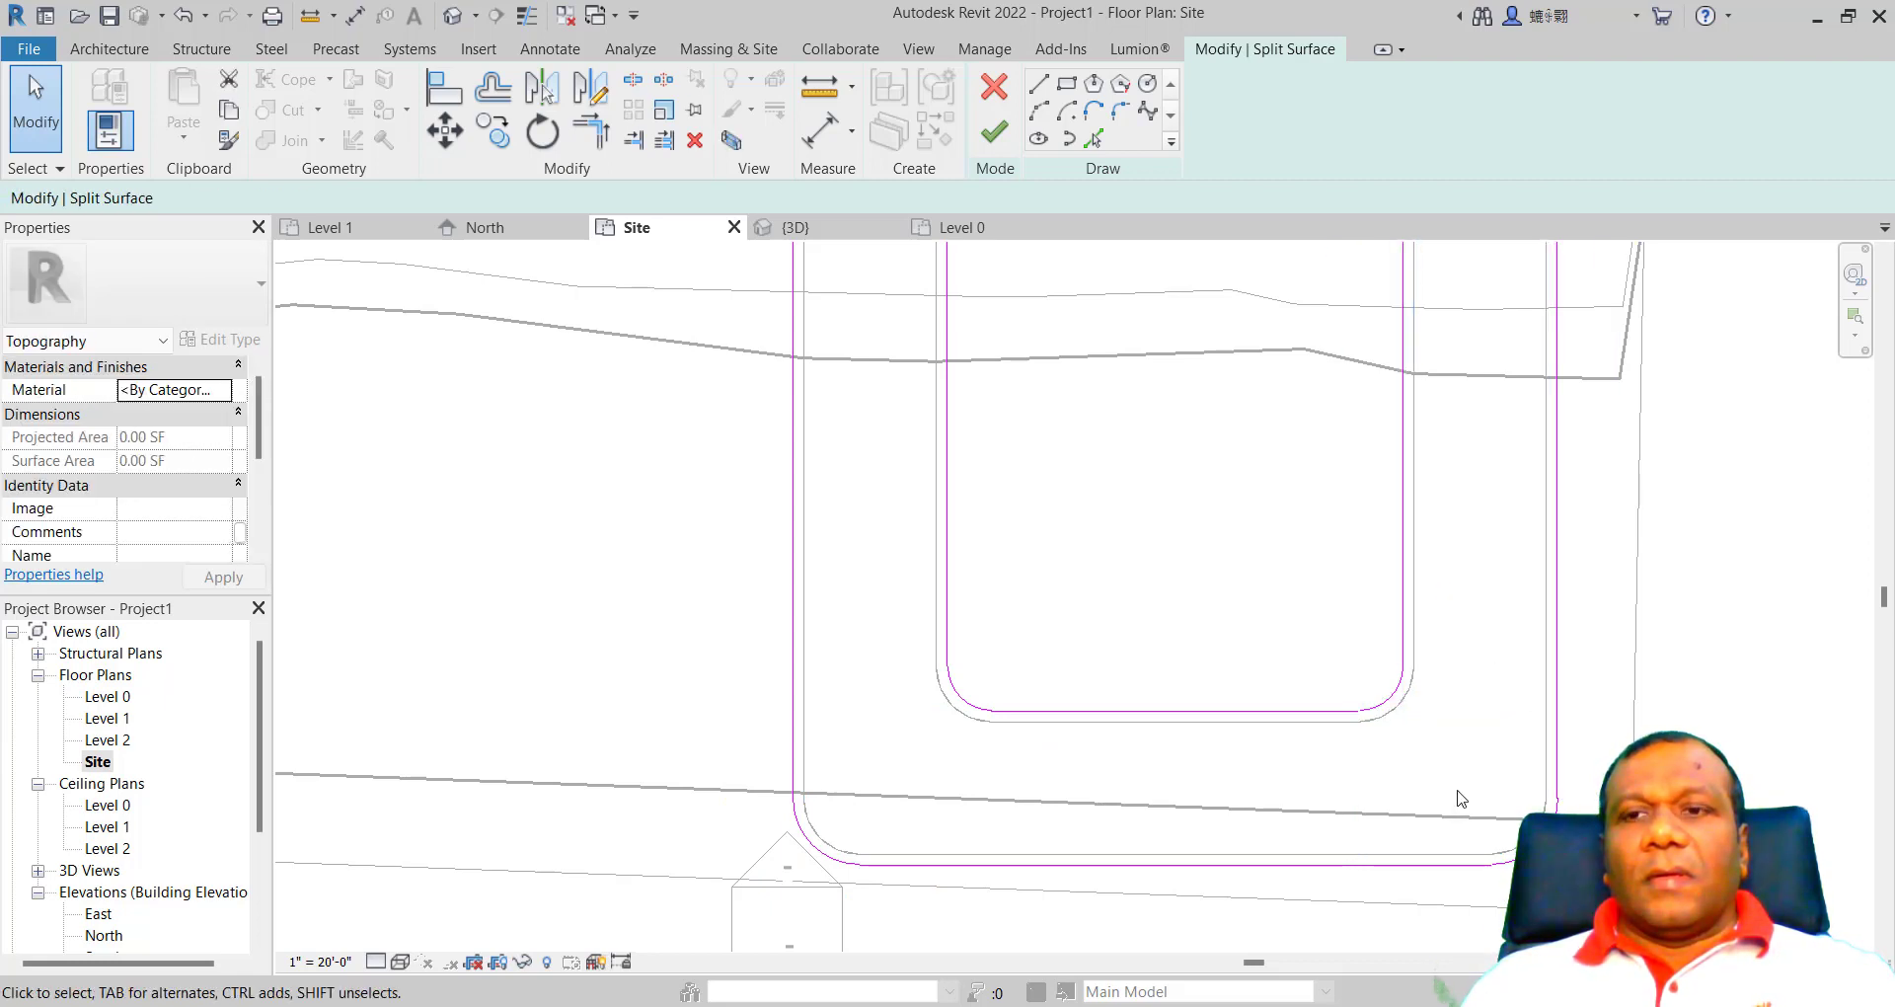
Step: Delete both northeast arcs and both north lines on the driveway edges, leaving only the offset border outline
scroll(1459, 791, down, 4)
scroll(1436, 351, up, 5)
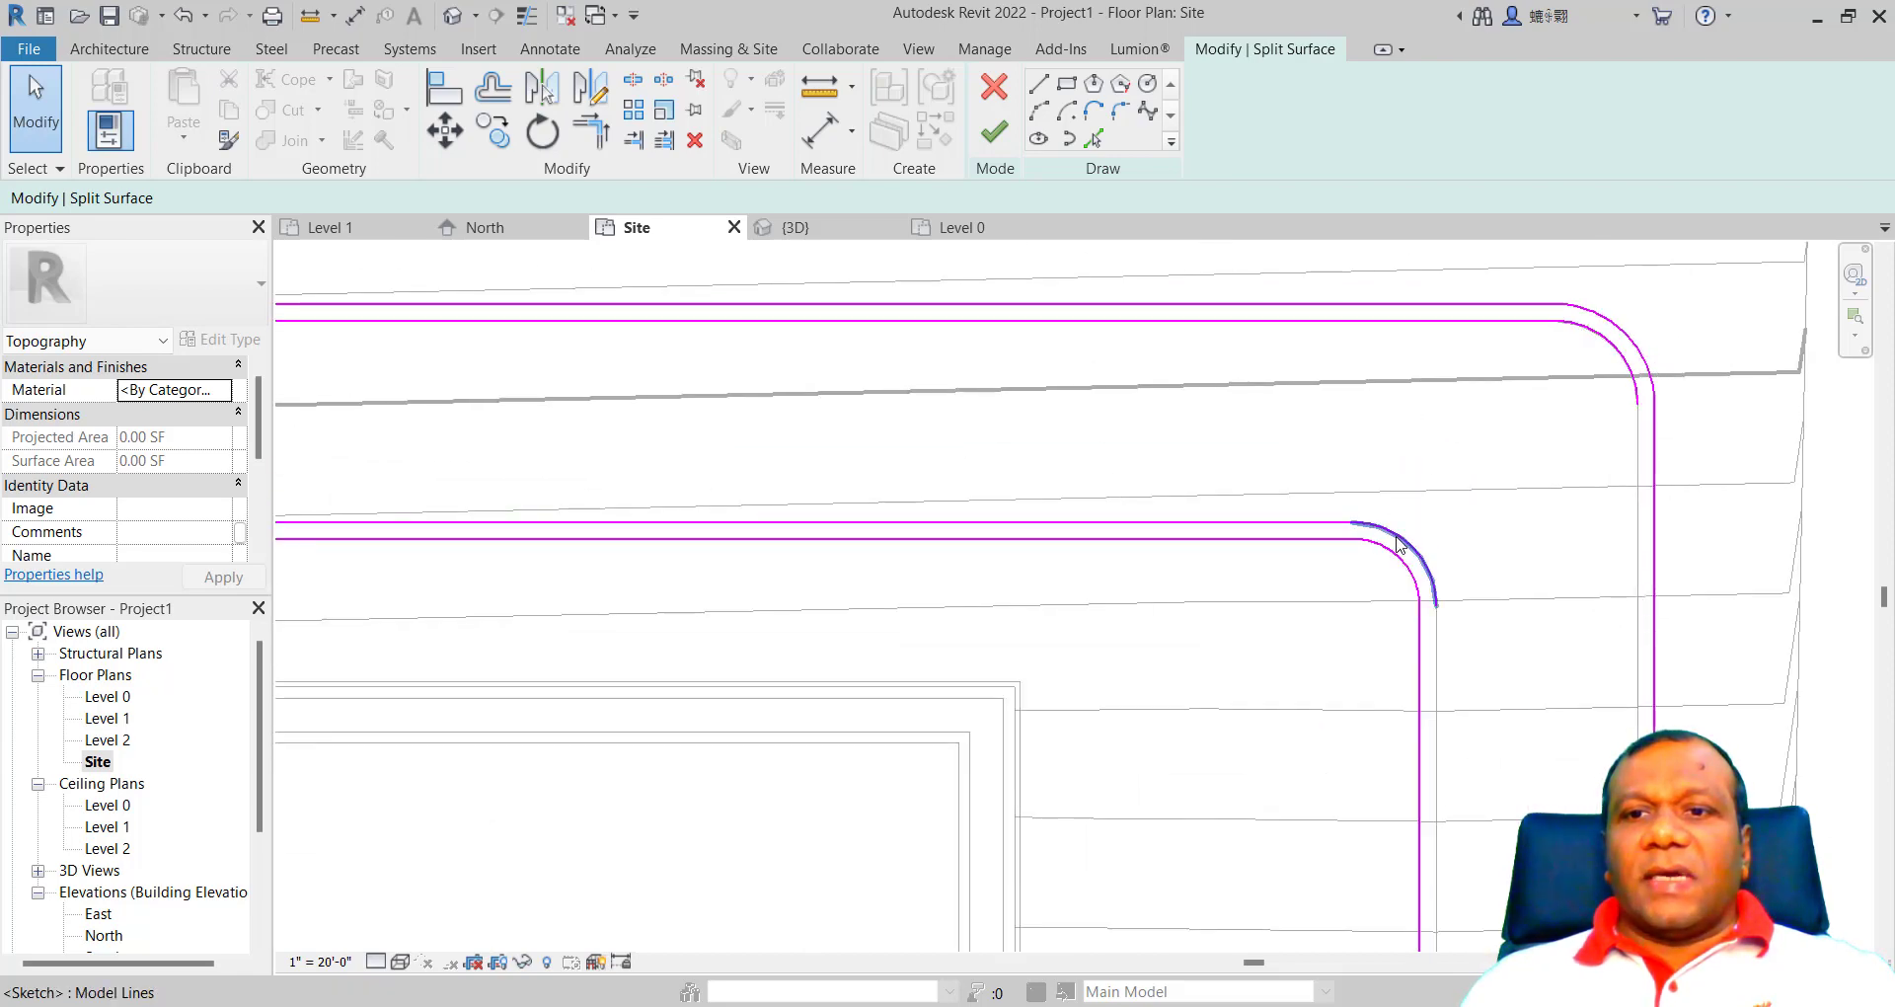
click(1411, 546)
key(Delete)
click(1606, 362)
key(Delete)
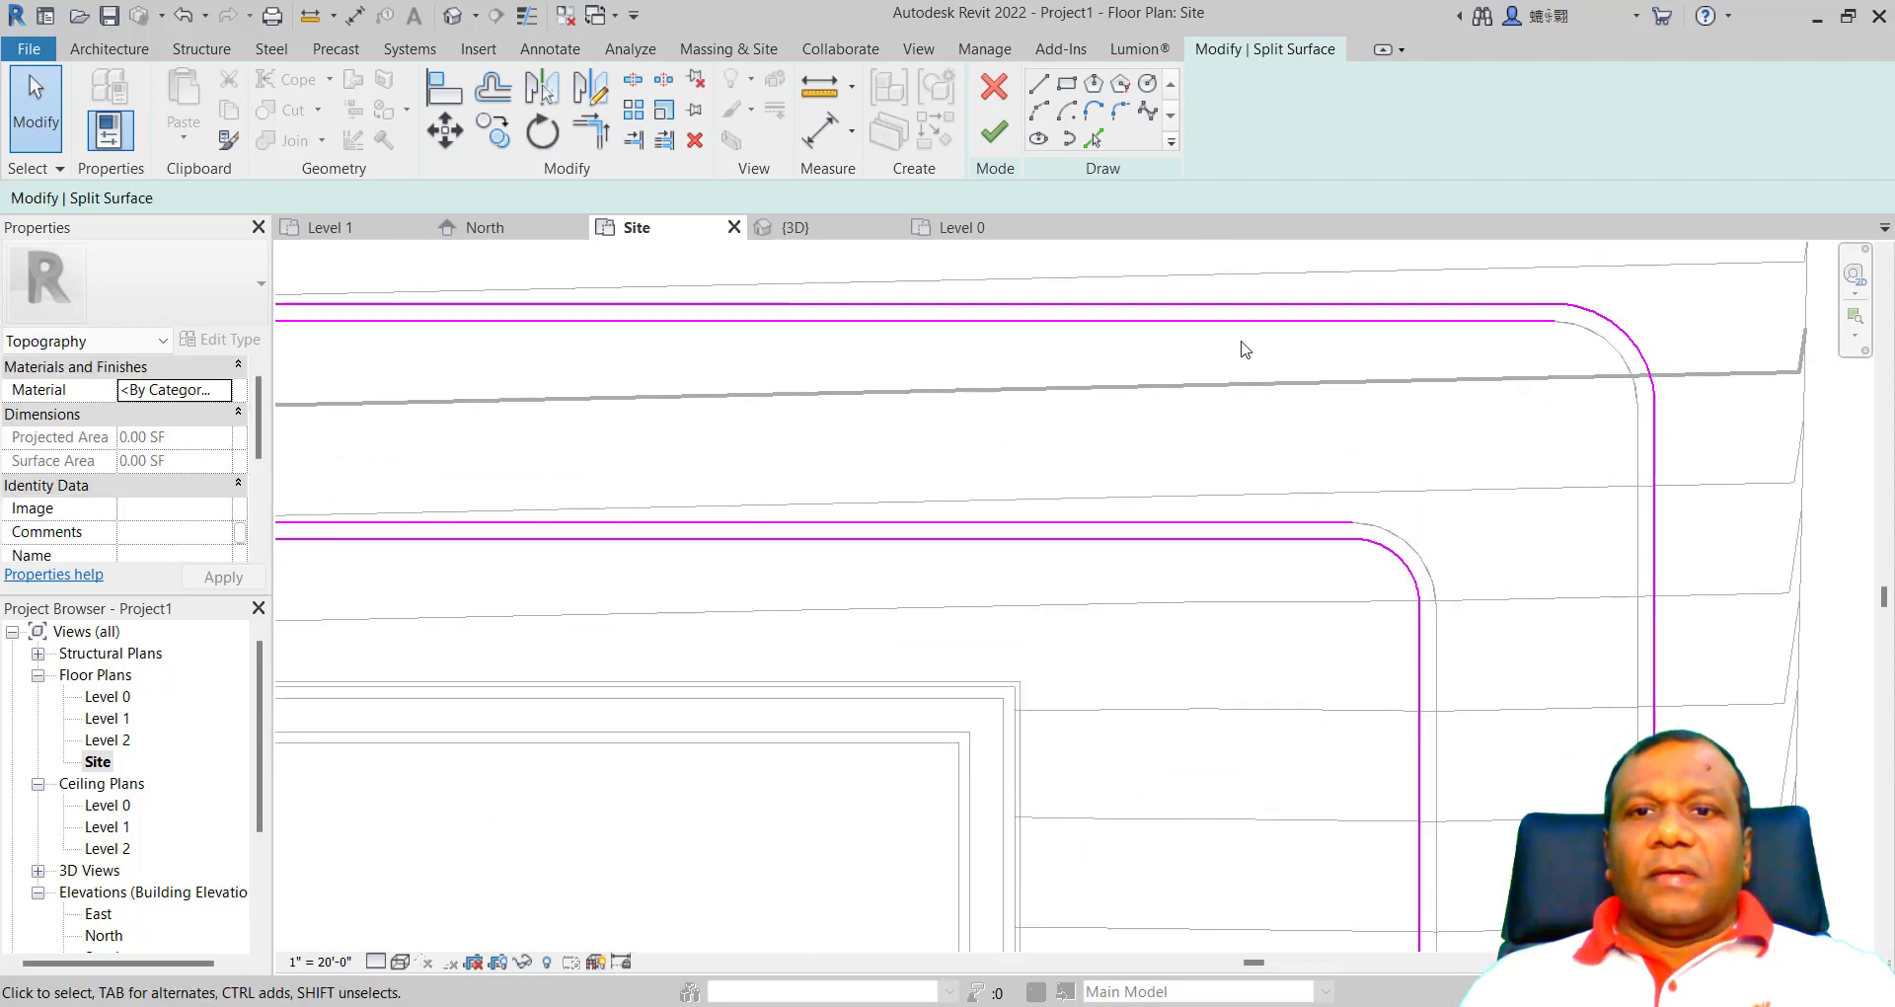
click(1240, 324)
key(Delete)
scroll(1168, 487, down, 1)
click(1130, 511)
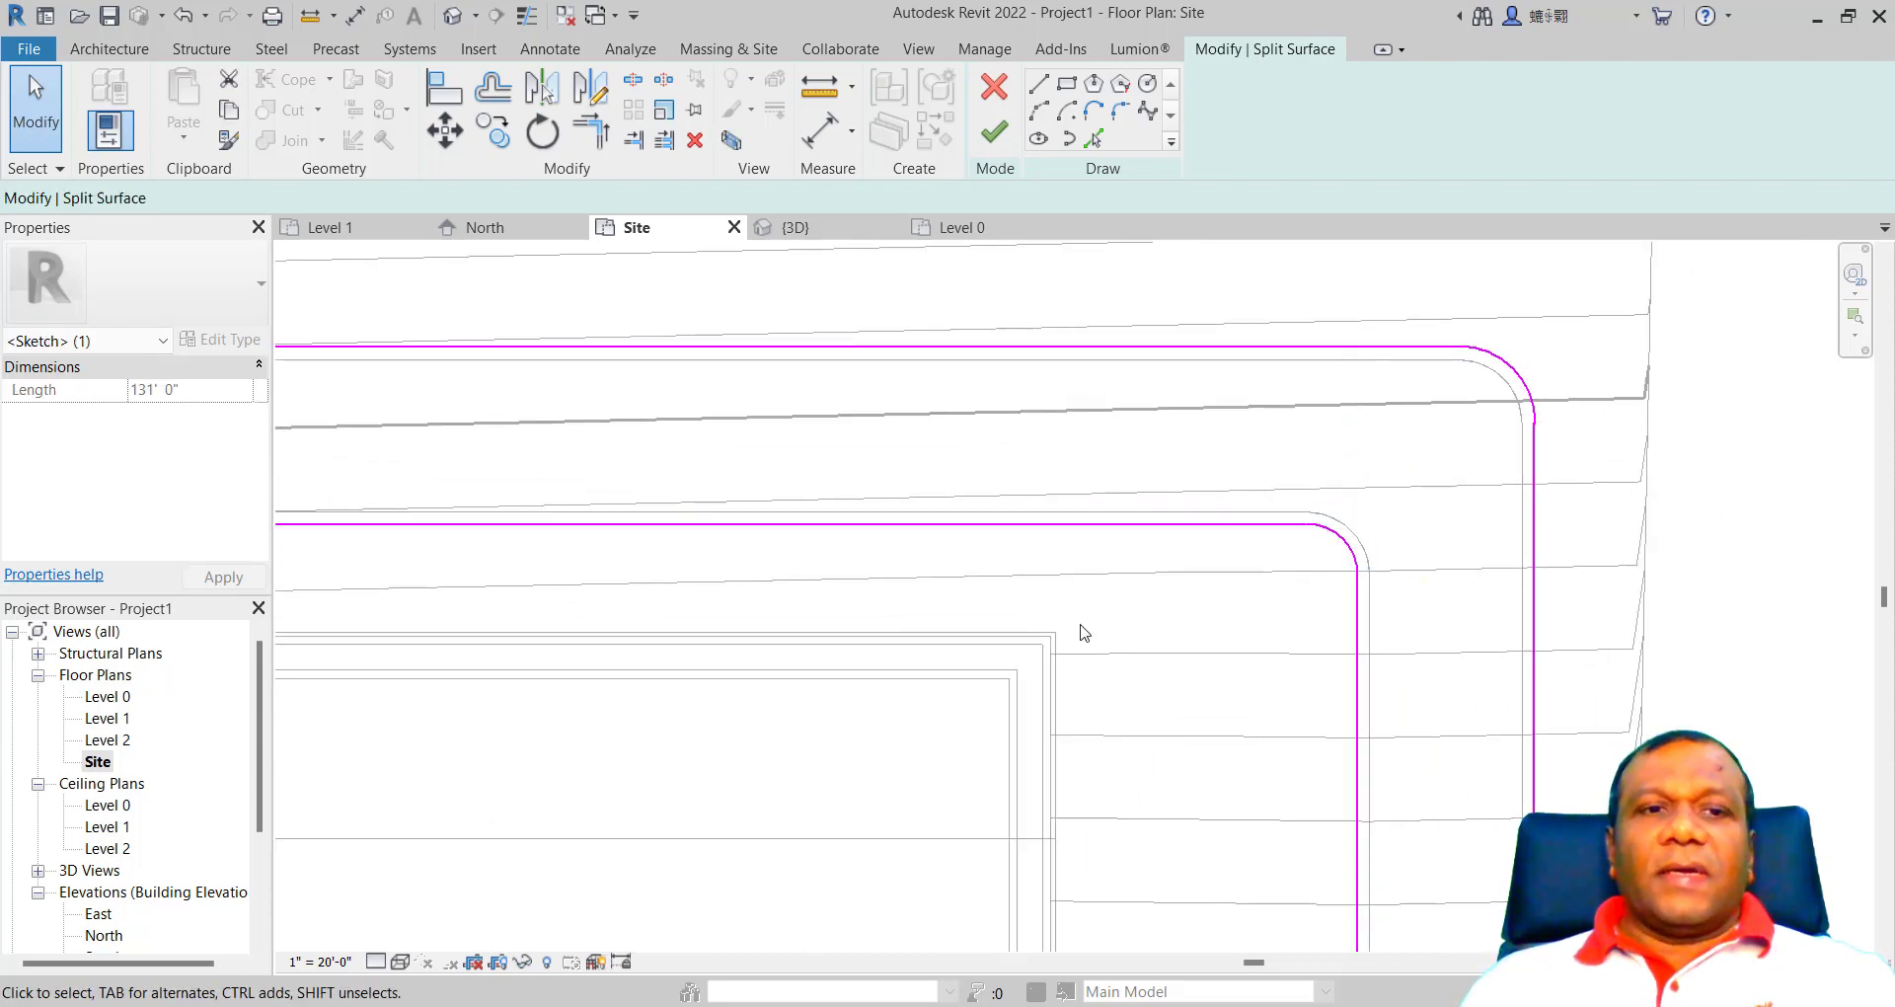
key(Delete)
Step: Finish the Split Surface sketch to separate the border strip from the driveway and terrain
scroll(980, 646, down, 4)
scroll(786, 855, down, 1)
scroll(810, 675, up, 2)
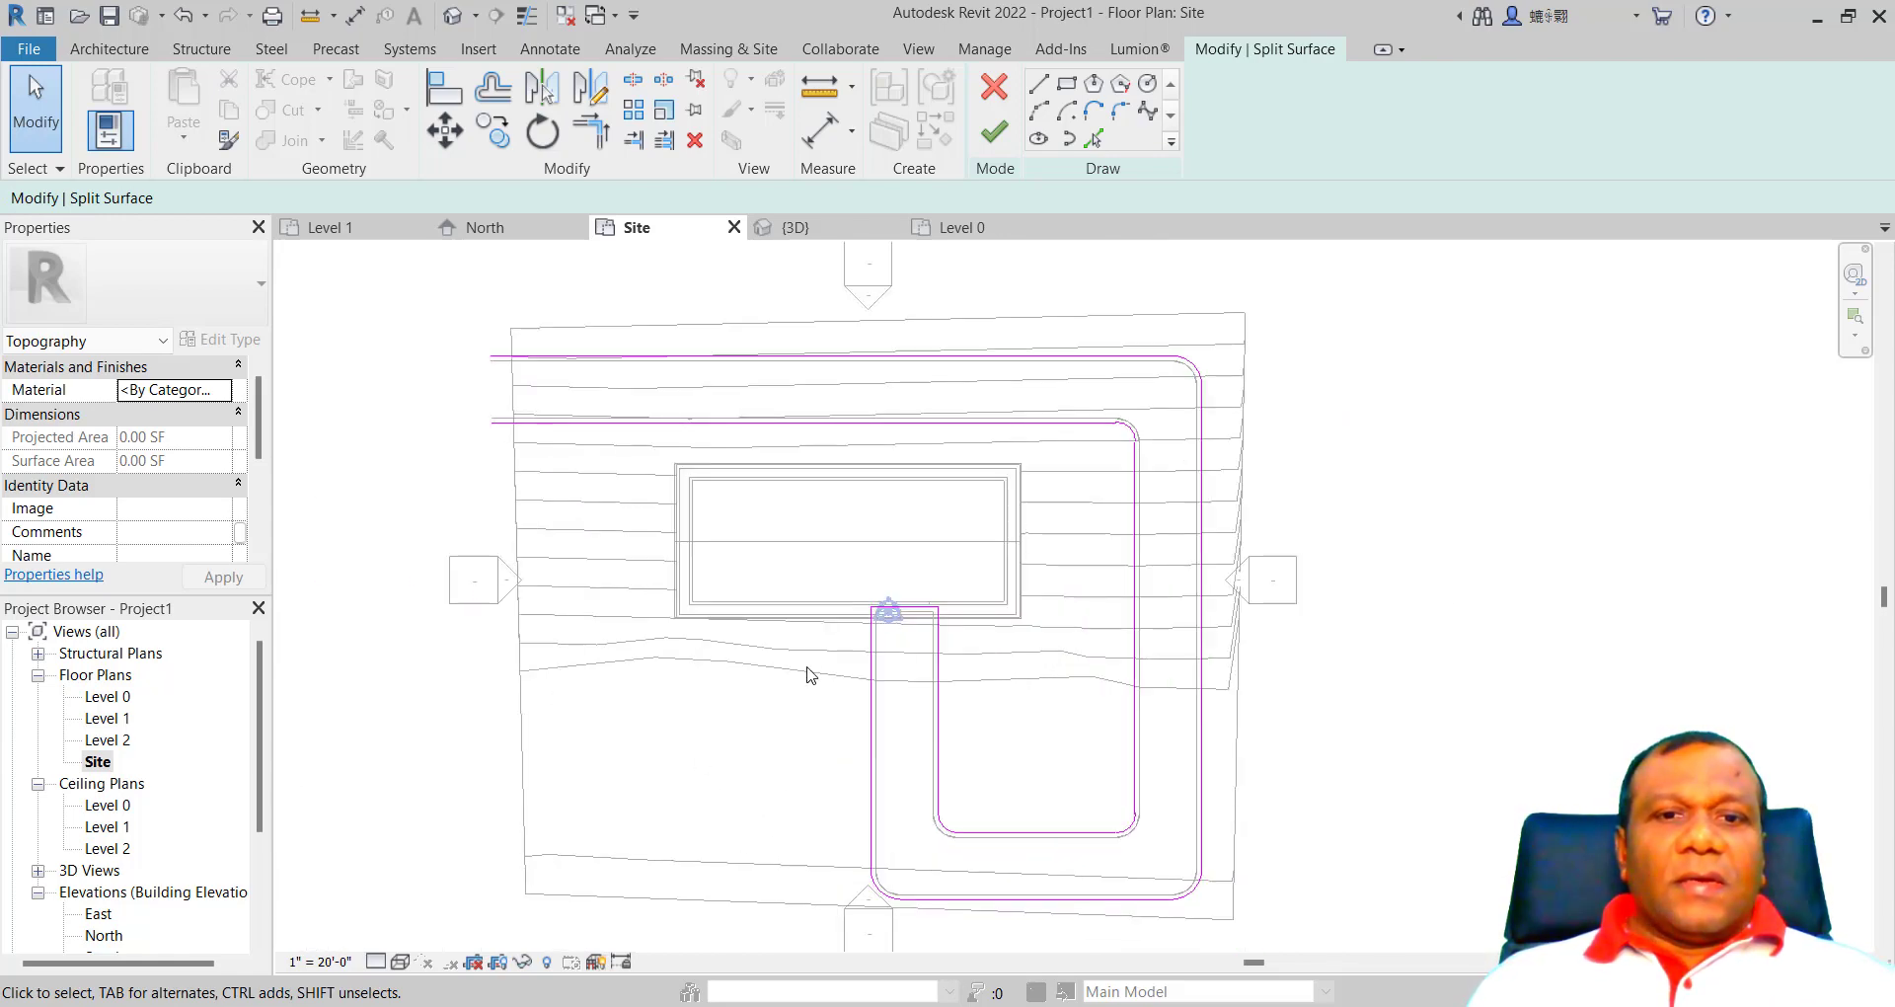
click(994, 131)
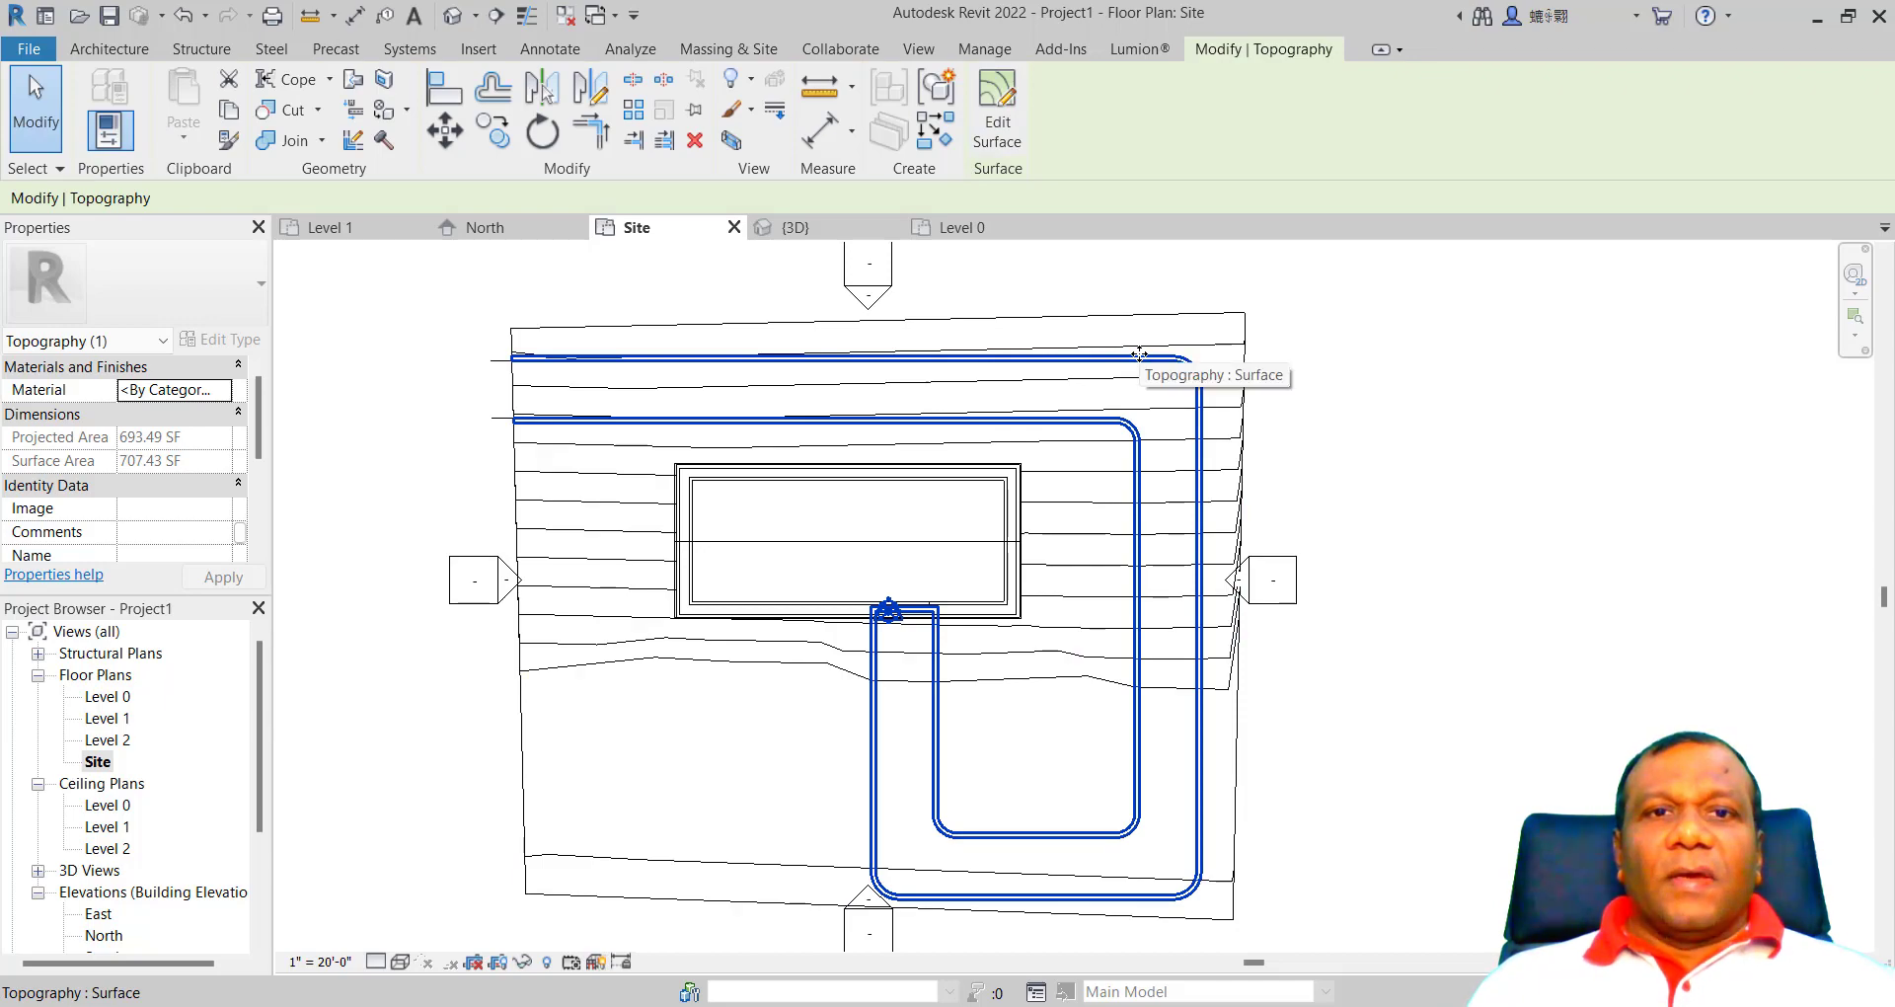
Step: Open the 3D view and check the split by selecting the main terrain and the driveway surface in turn
click(795, 227)
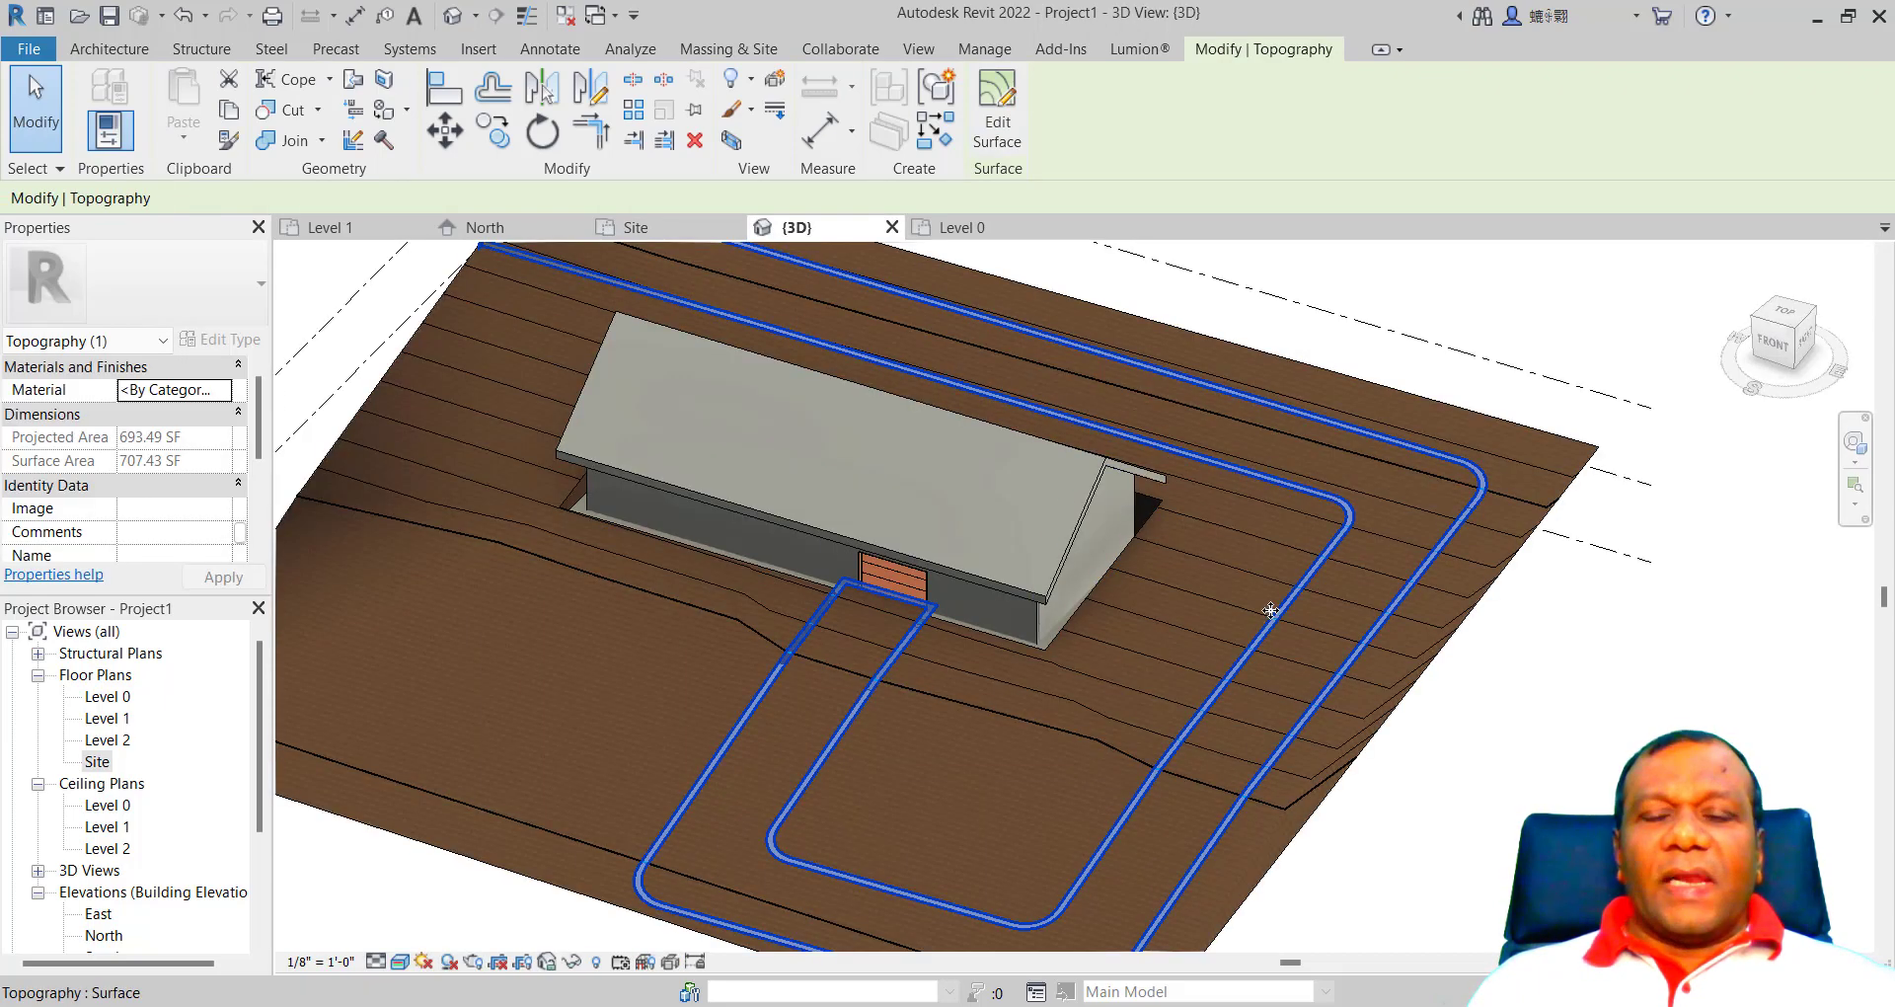
scroll(968, 752, up, 2)
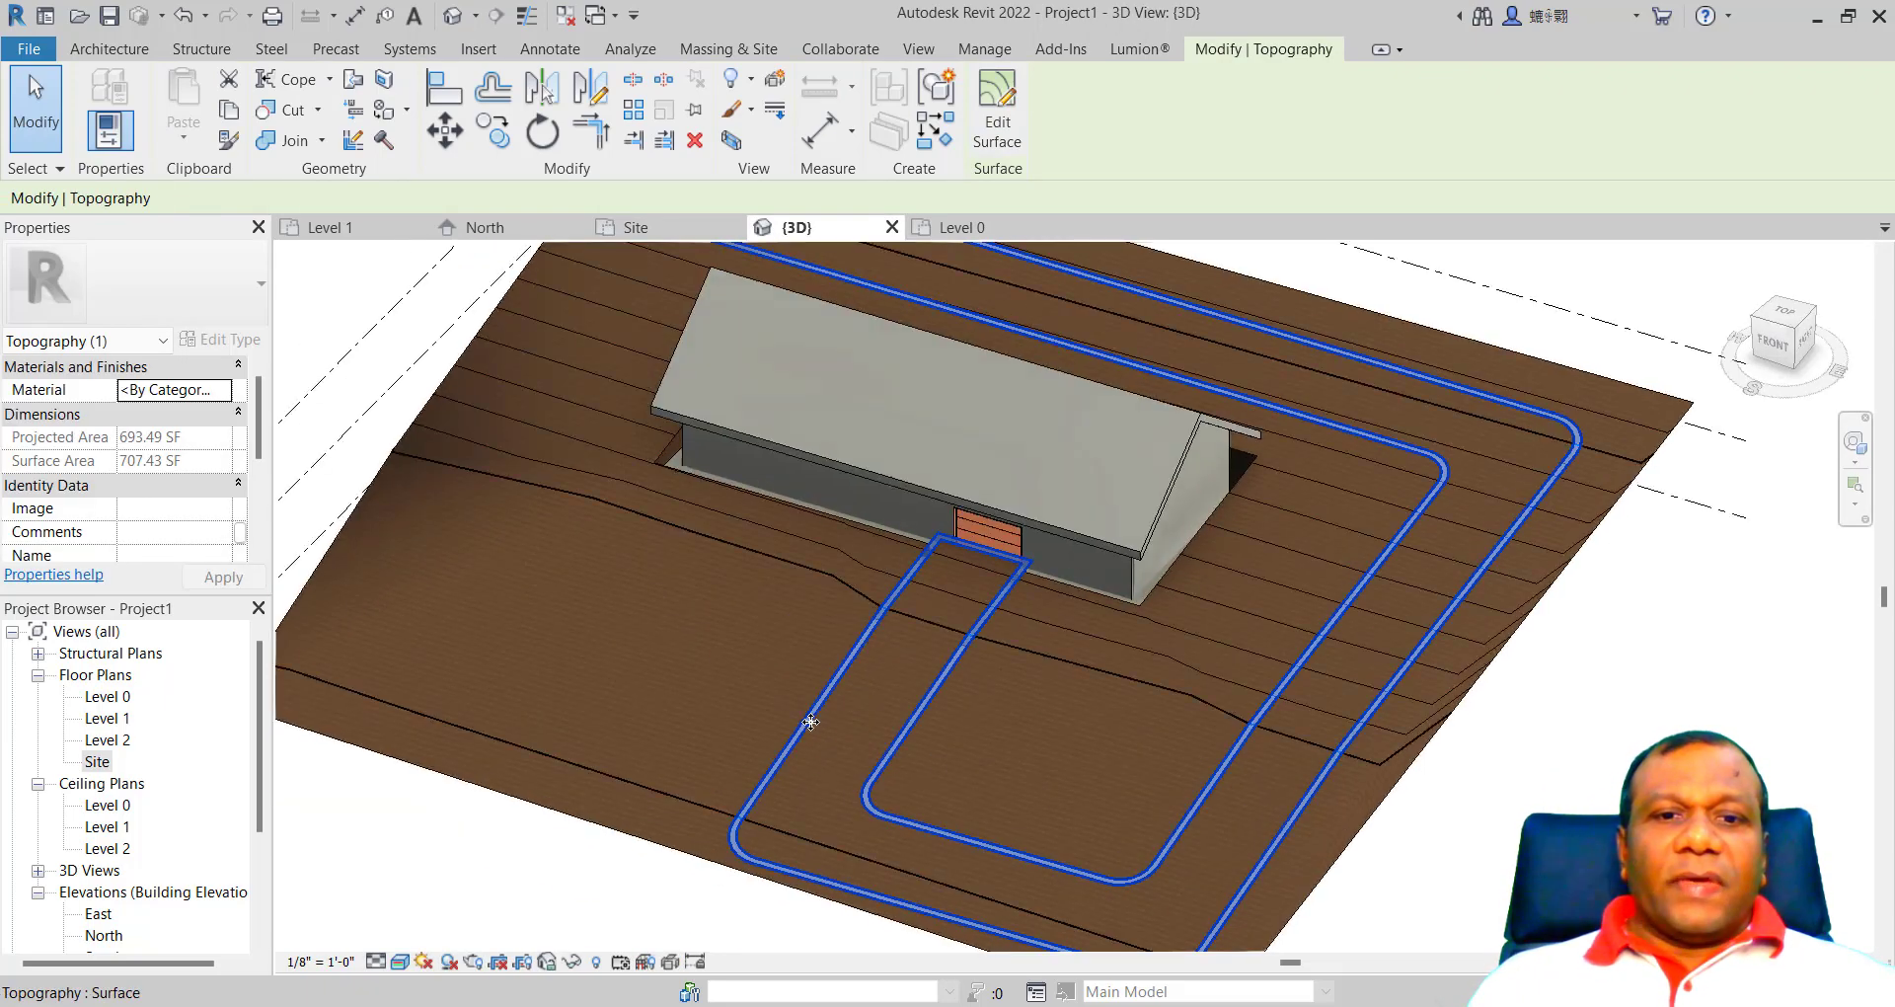
key(Escape)
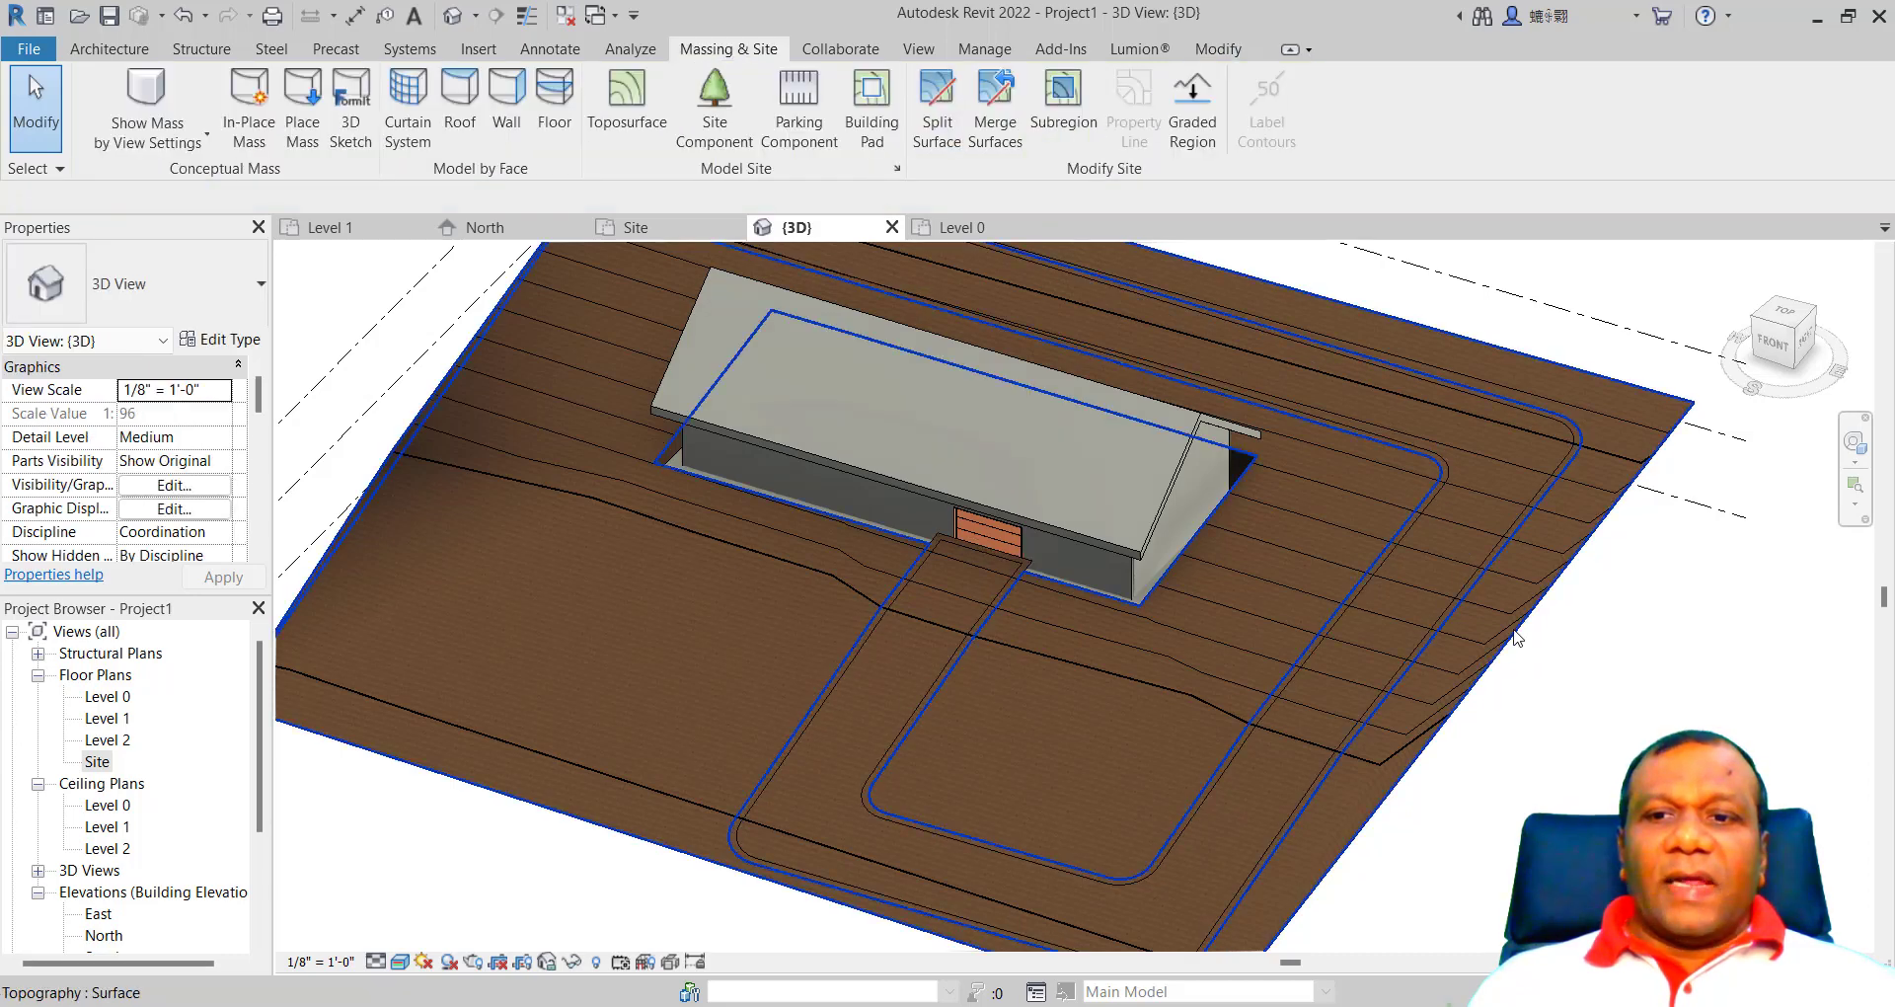
click(1517, 638)
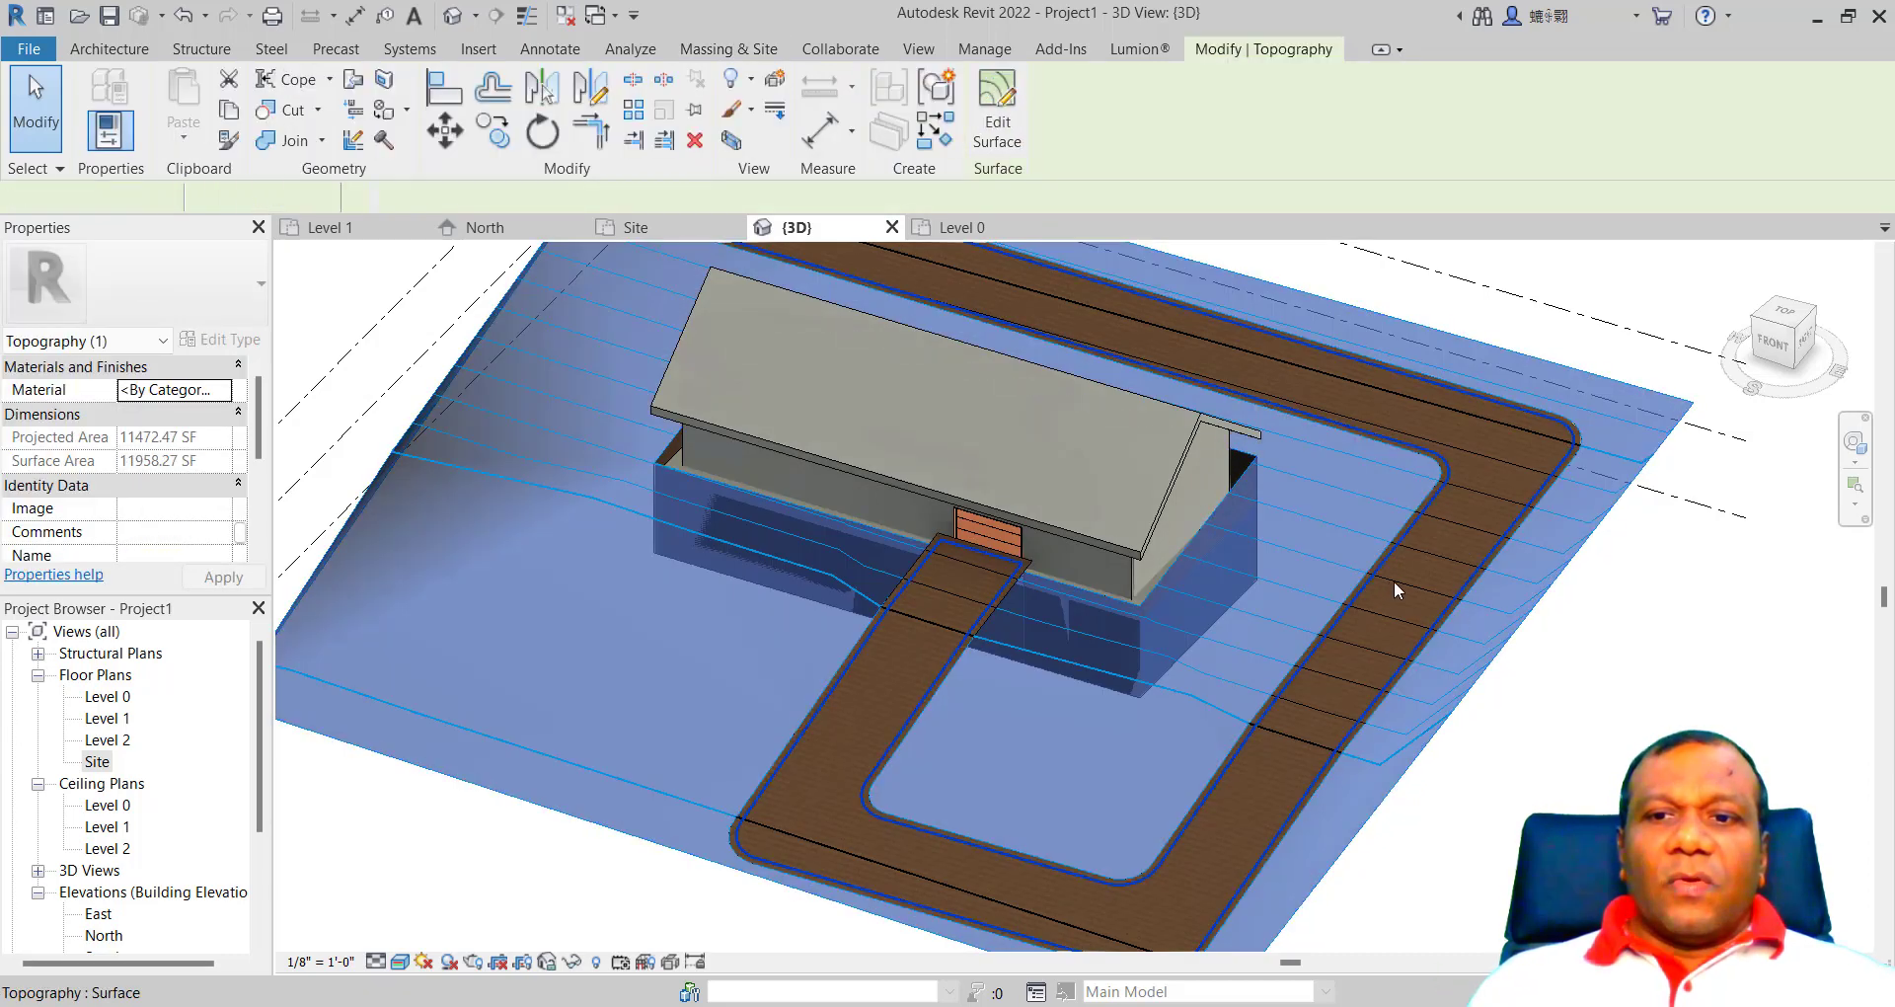
click(1394, 581)
click(1358, 560)
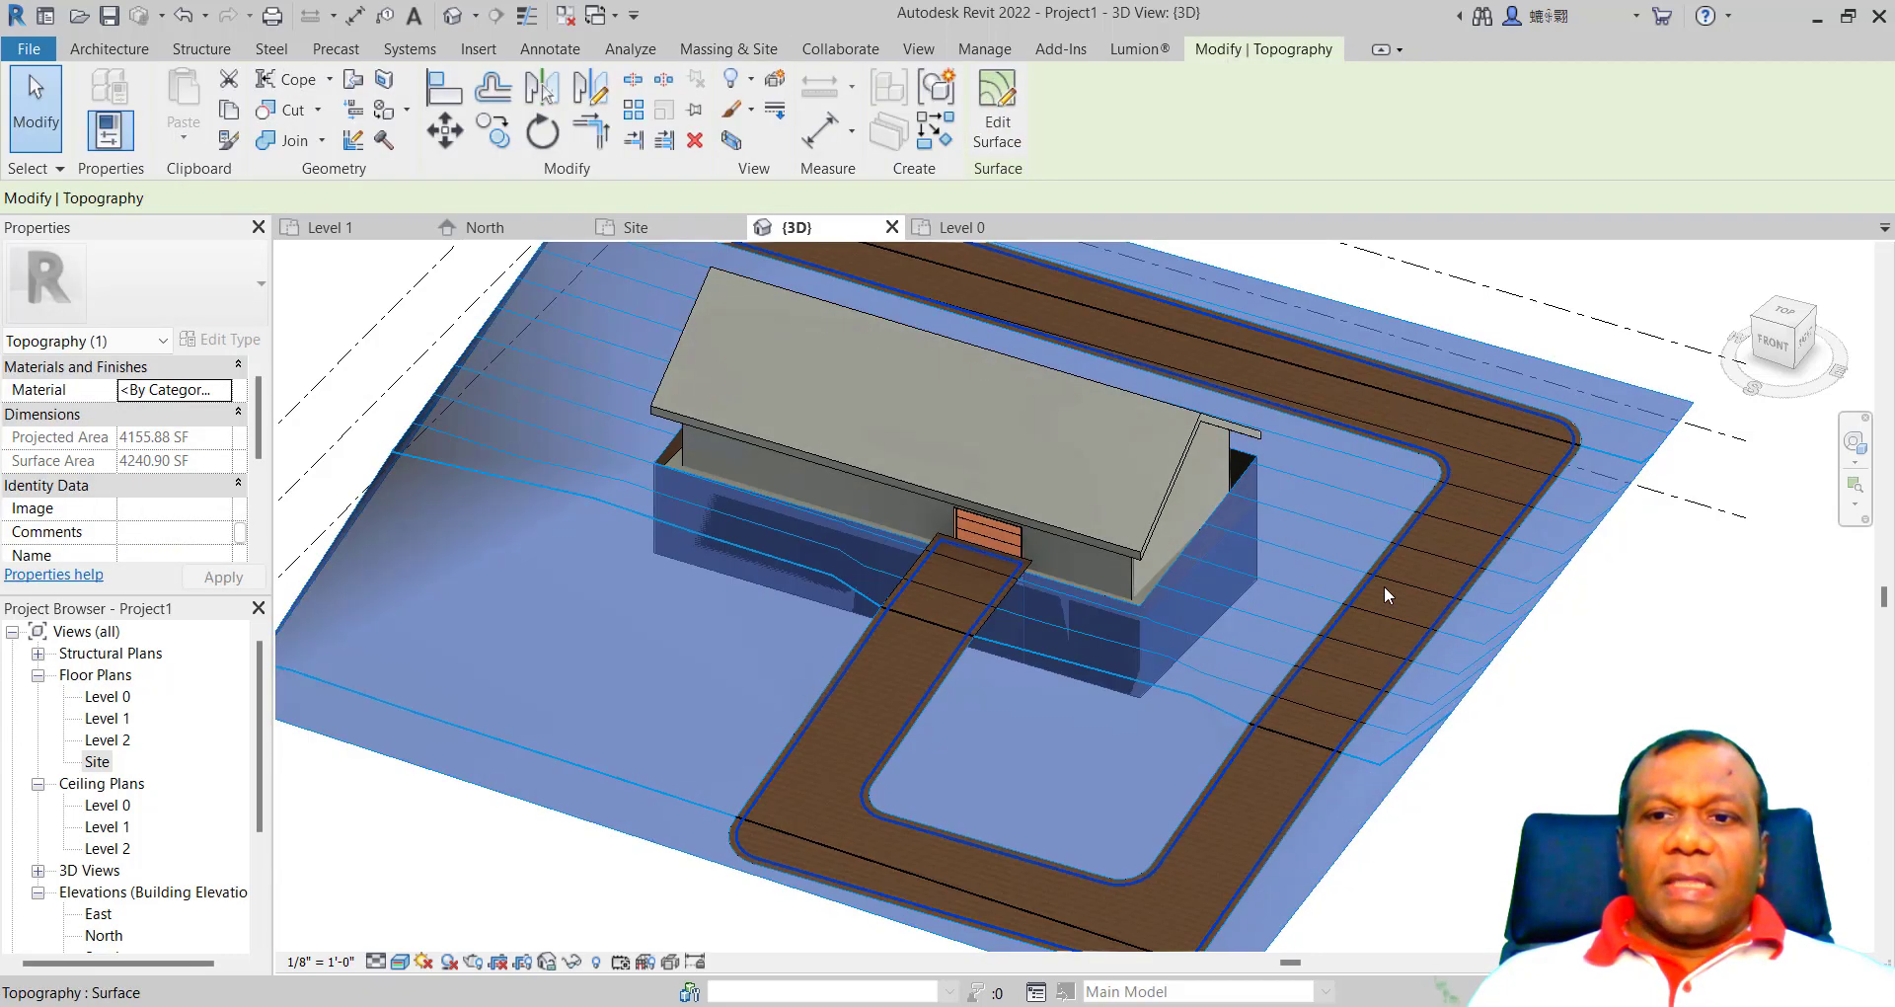
key(Escape)
Step: Select the driveway border surface and temporarily isolate that element in the 3D view
click(1461, 604)
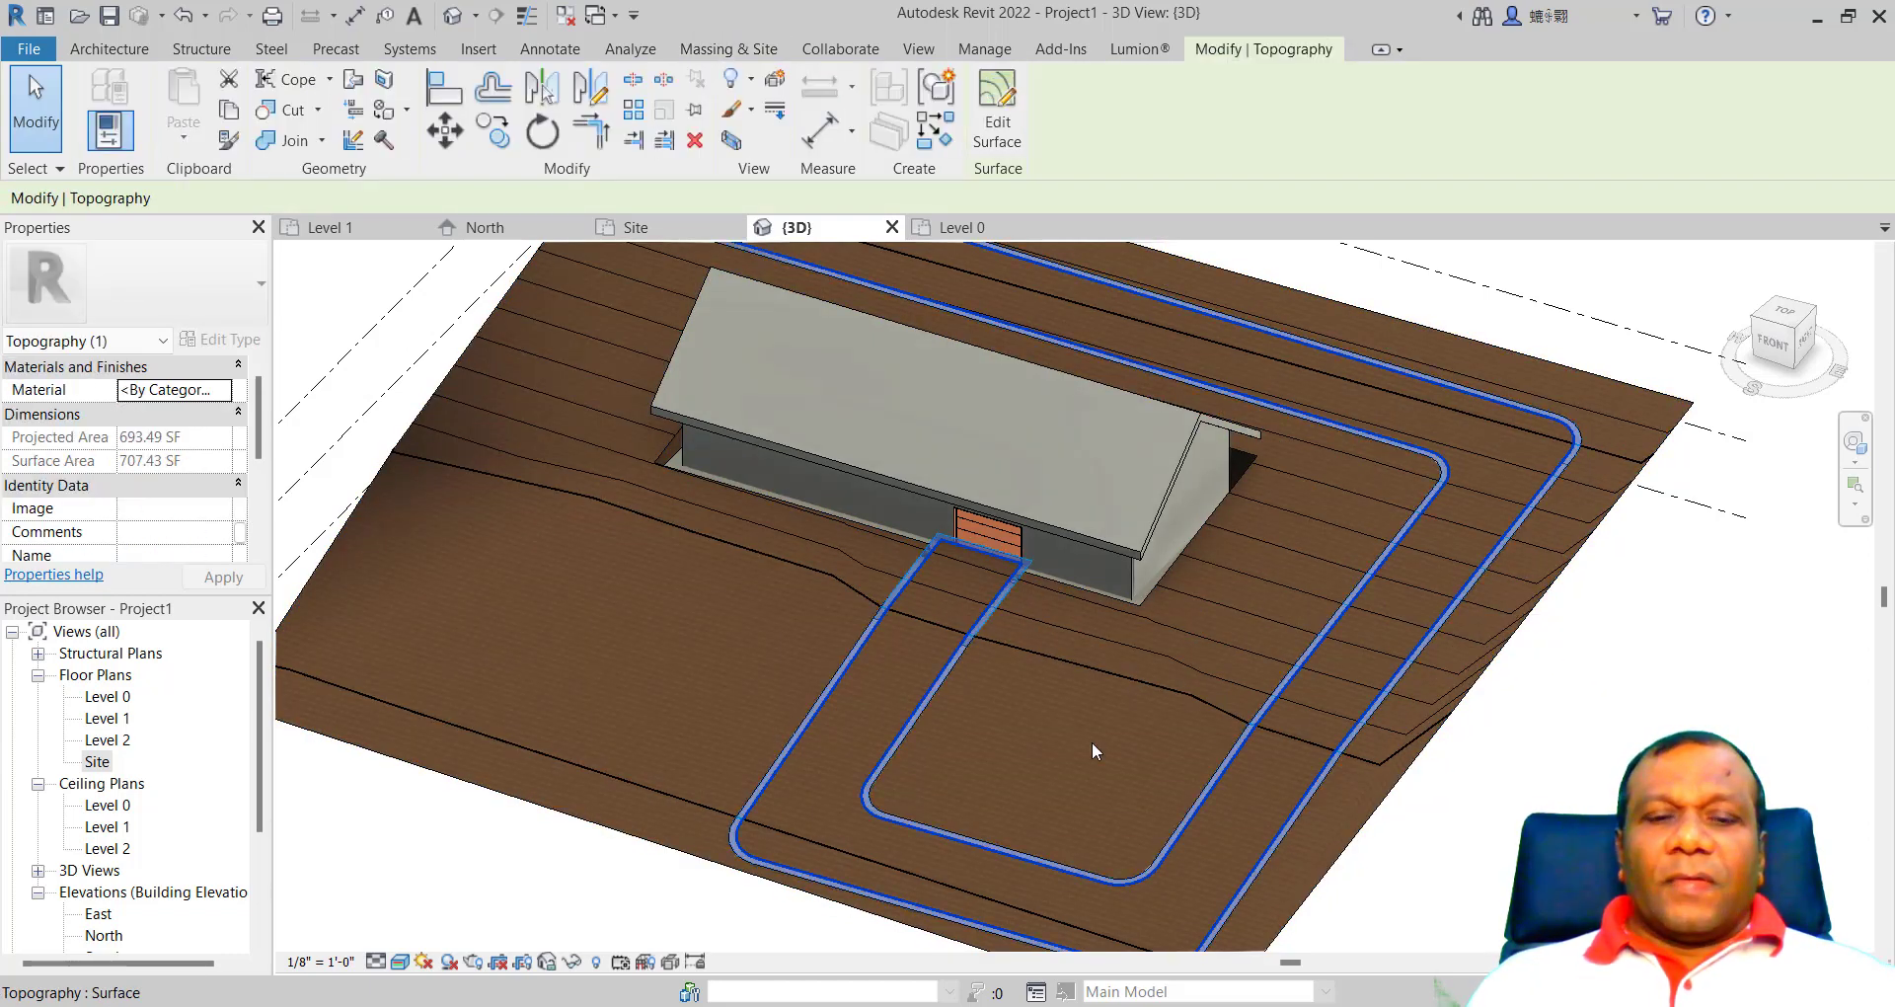
click(571, 961)
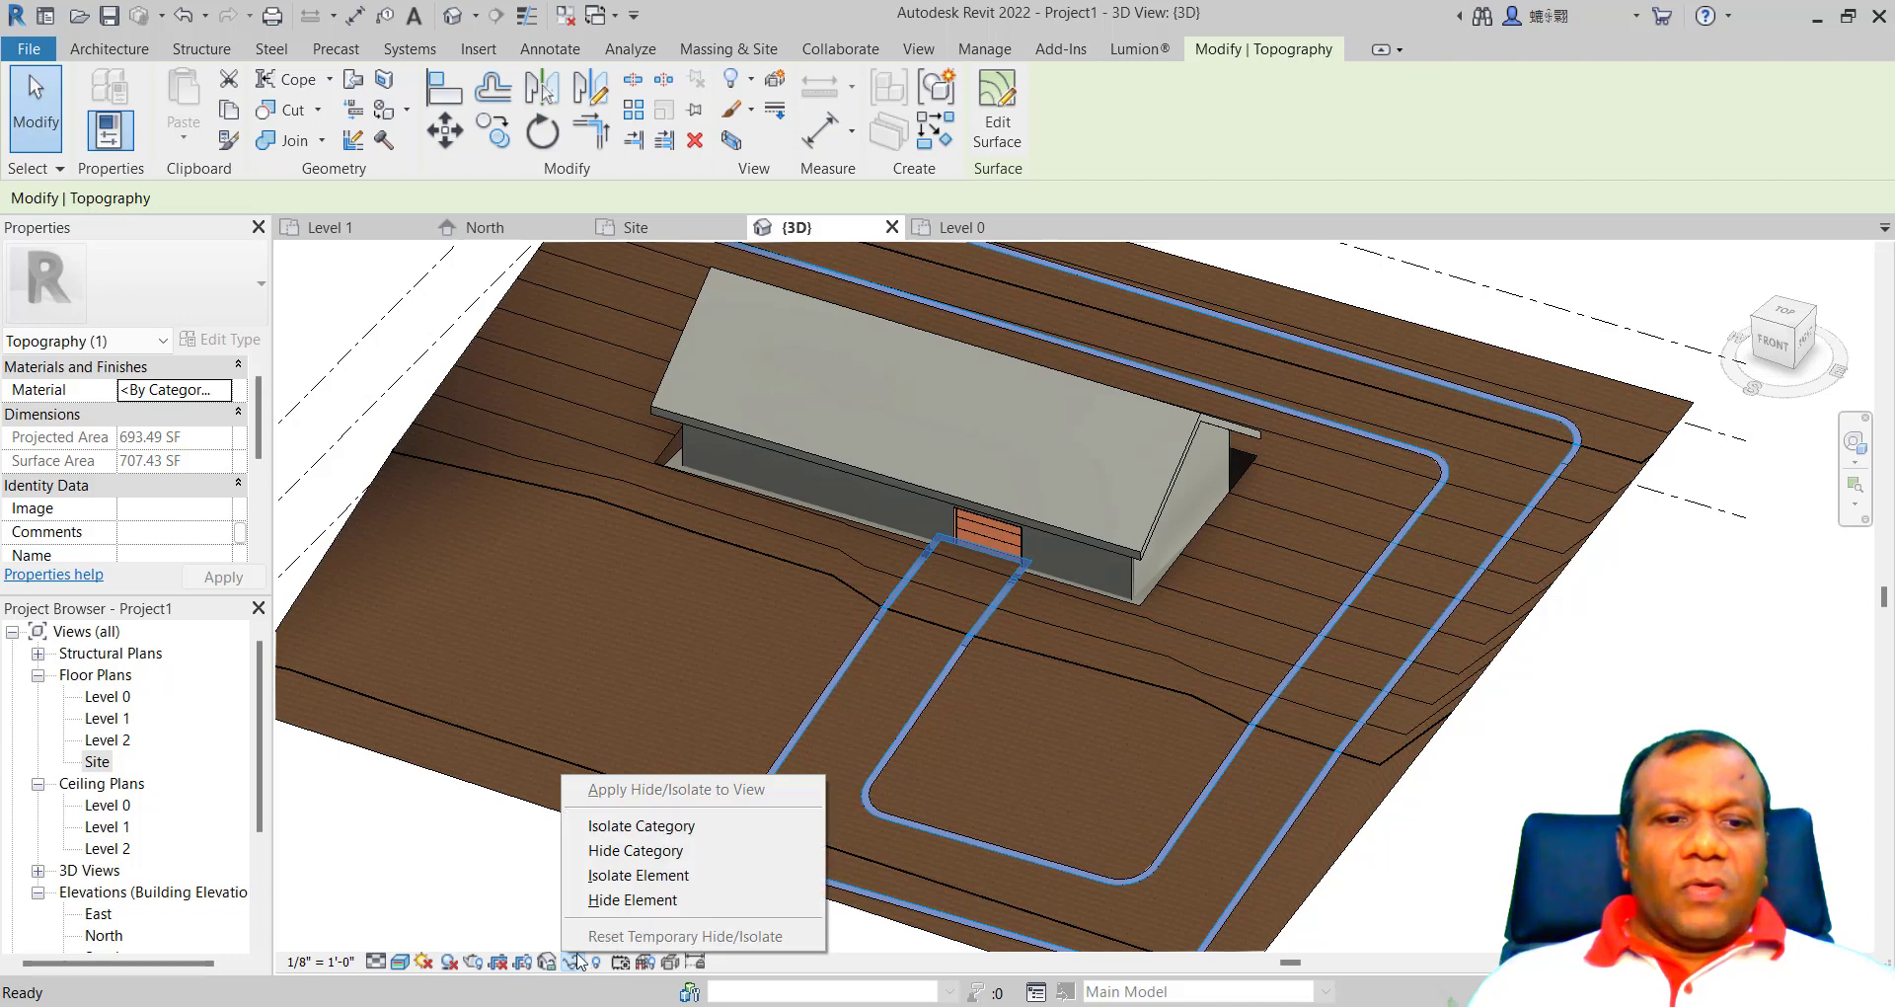
click(612, 878)
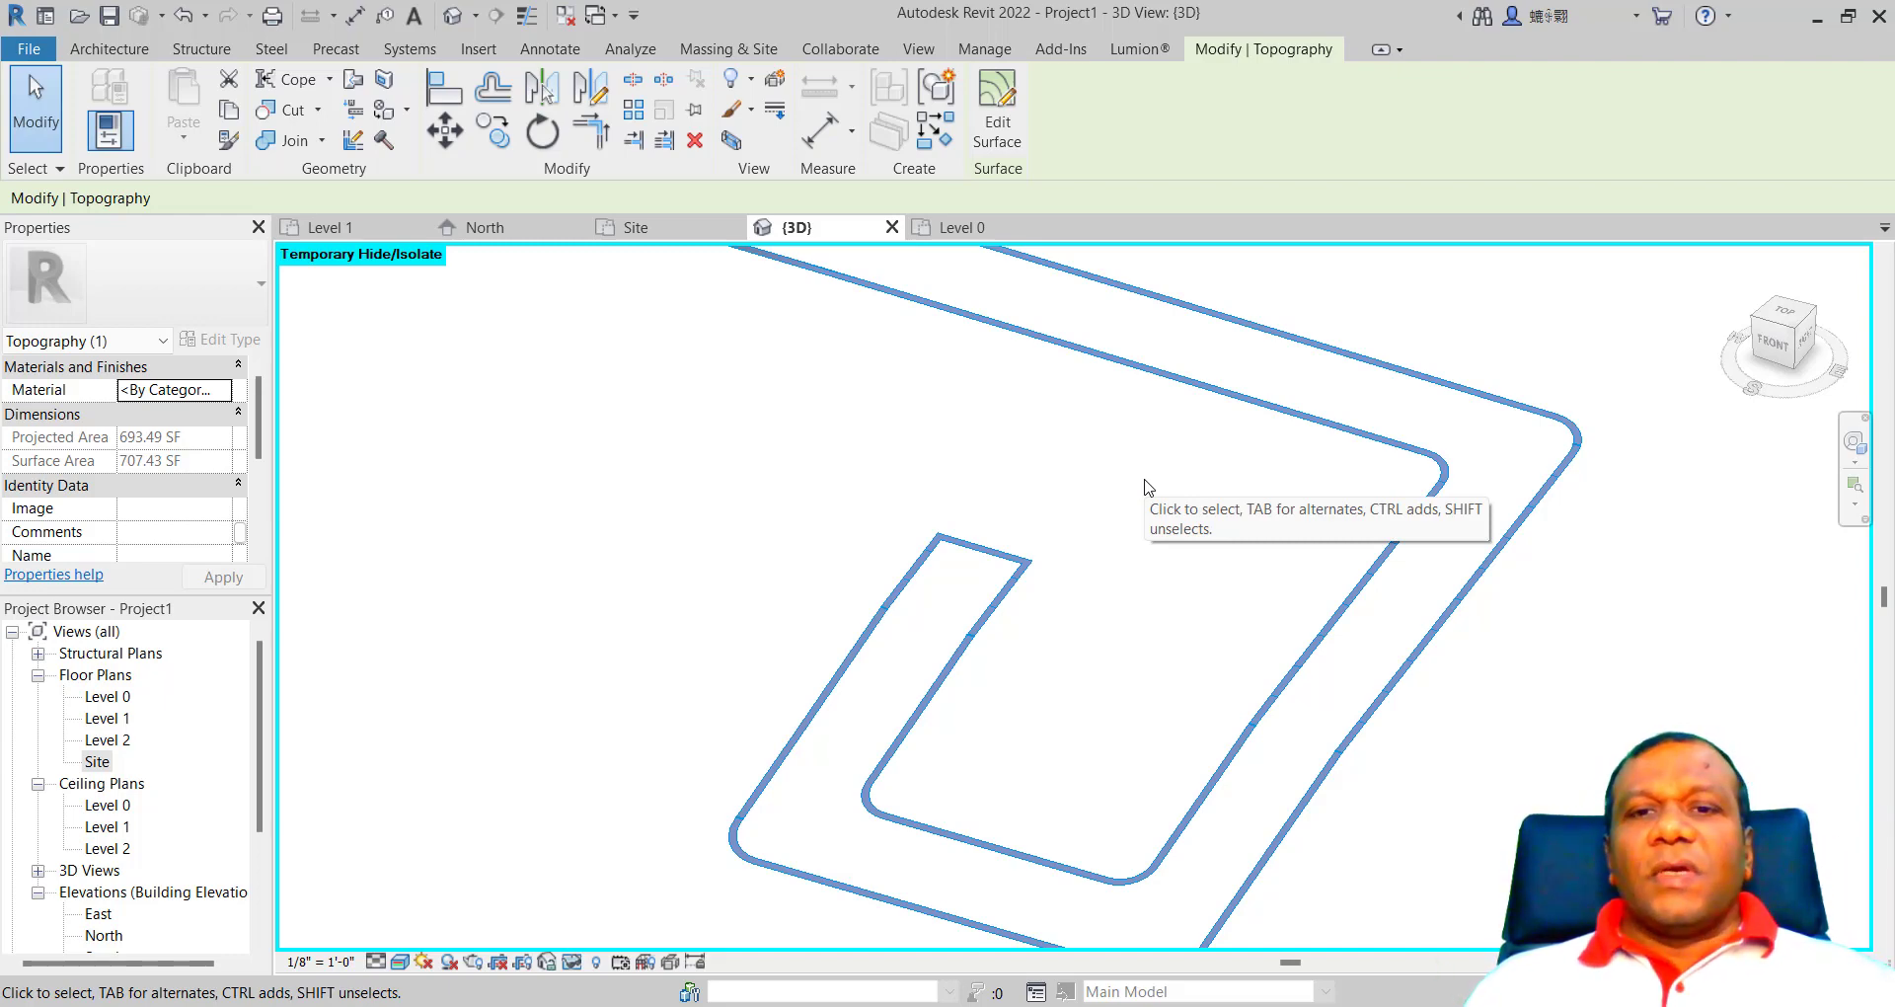
scroll(1015, 622, down, 3)
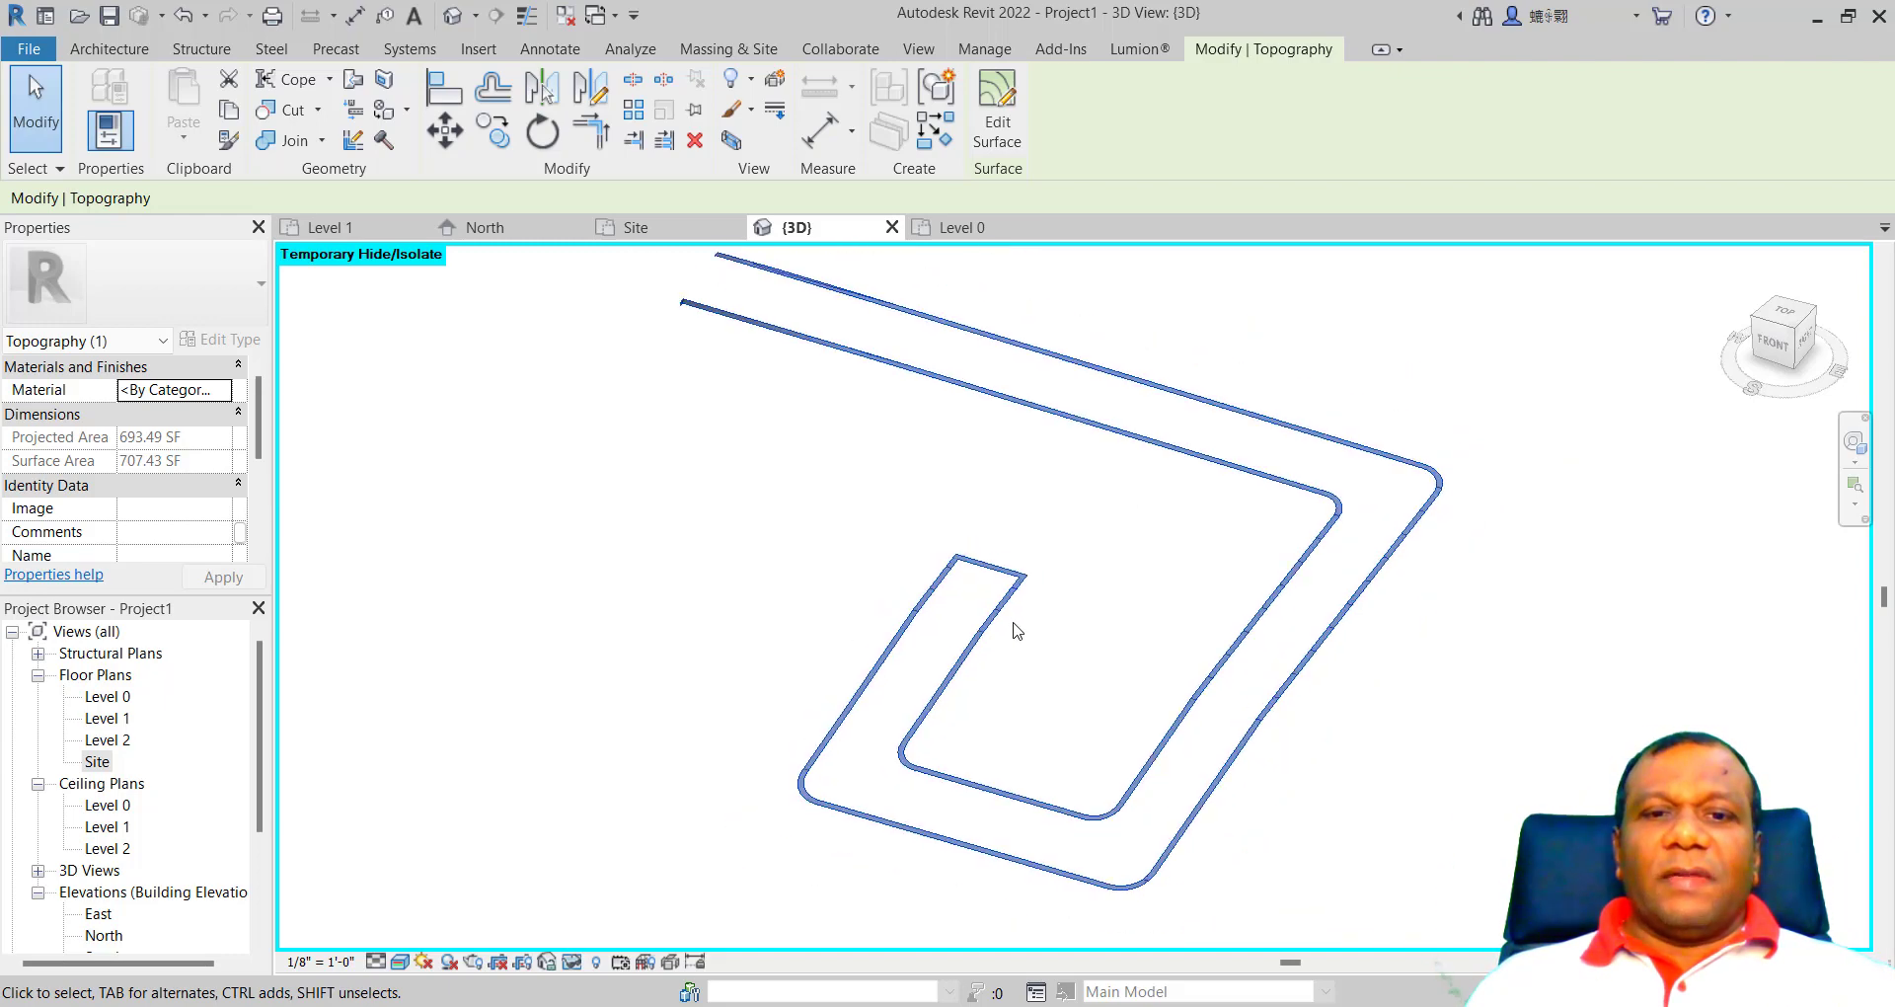